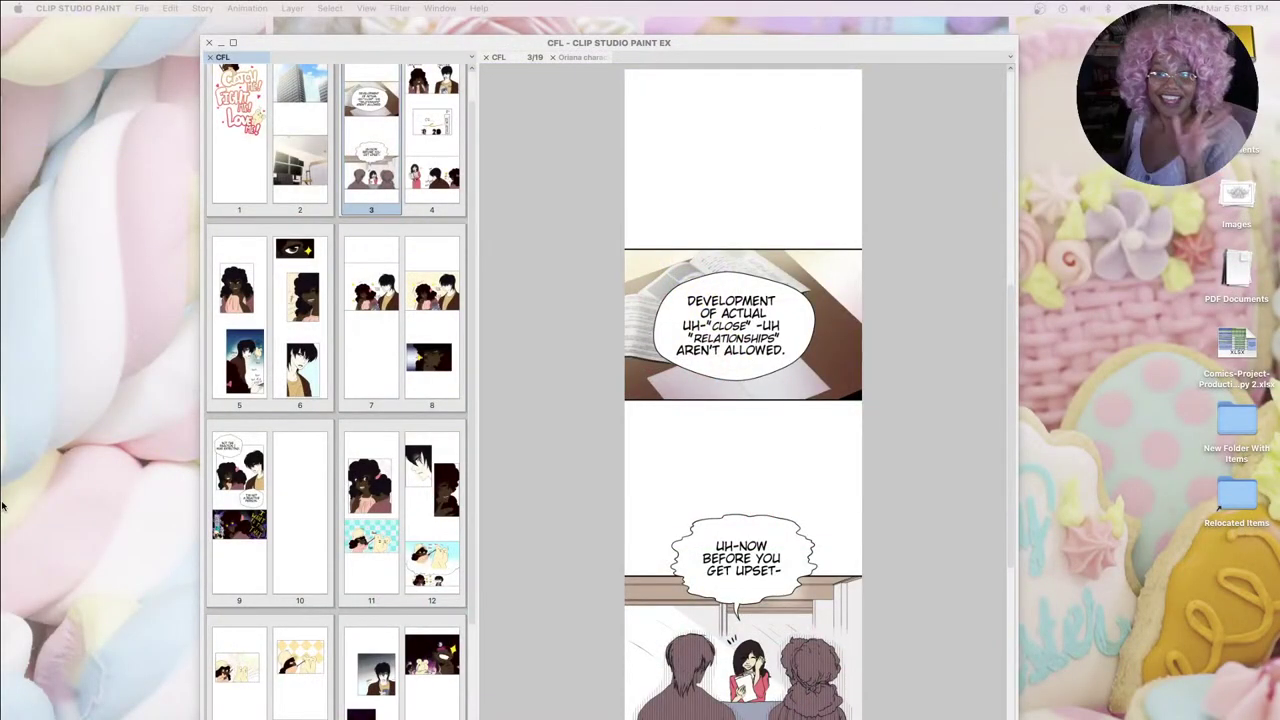
Bring Clip Studio Paint to the front and lower the system volume
{"action": "left_click", "coordinate": [665, 400]}
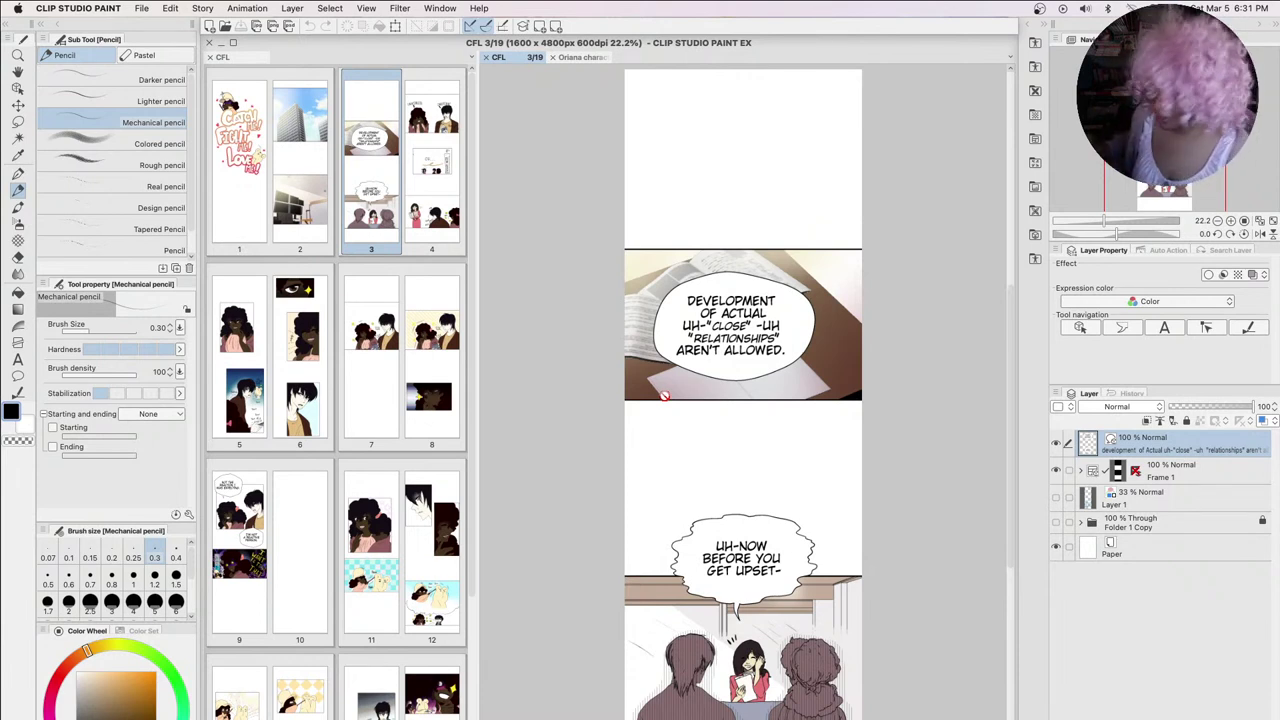
{"action": "key", "text": "XF86AudioLowerVolume"}
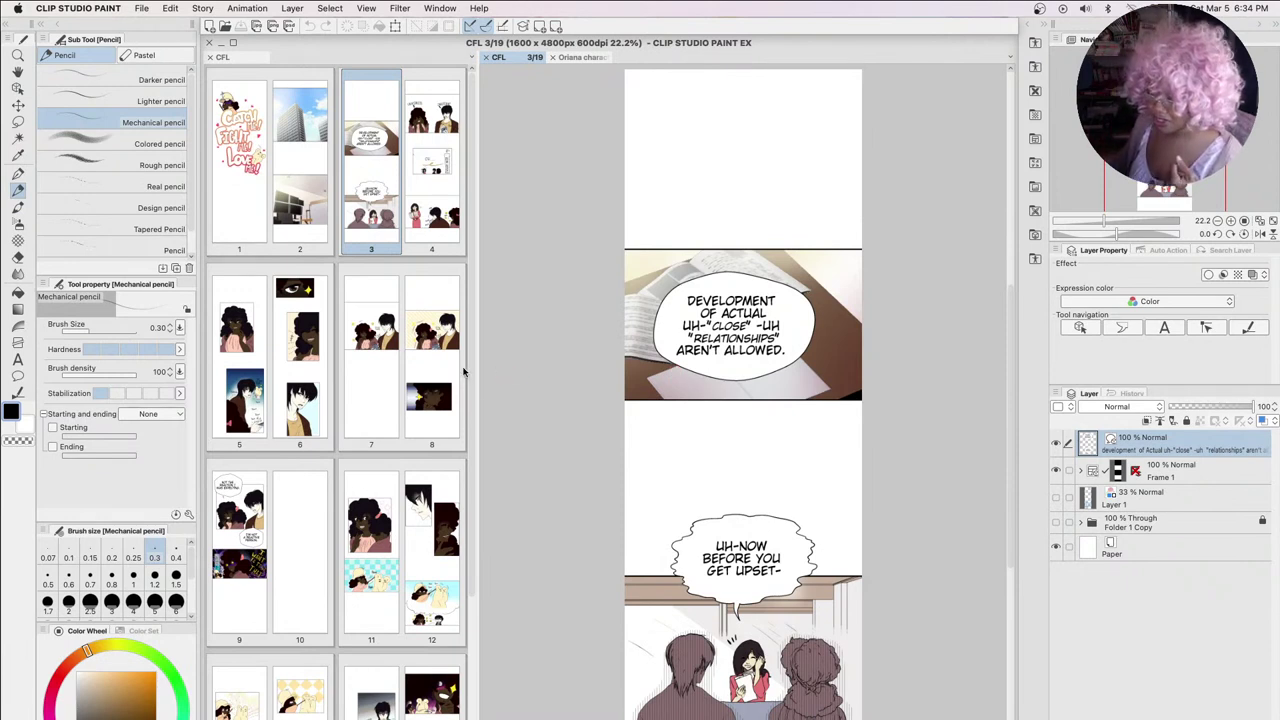
Widen the page overview, then open and cancel the New document dialog
{"action": "left_click_drag", "start_coordinate": [476, 365], "coordinate": [675, 365]}
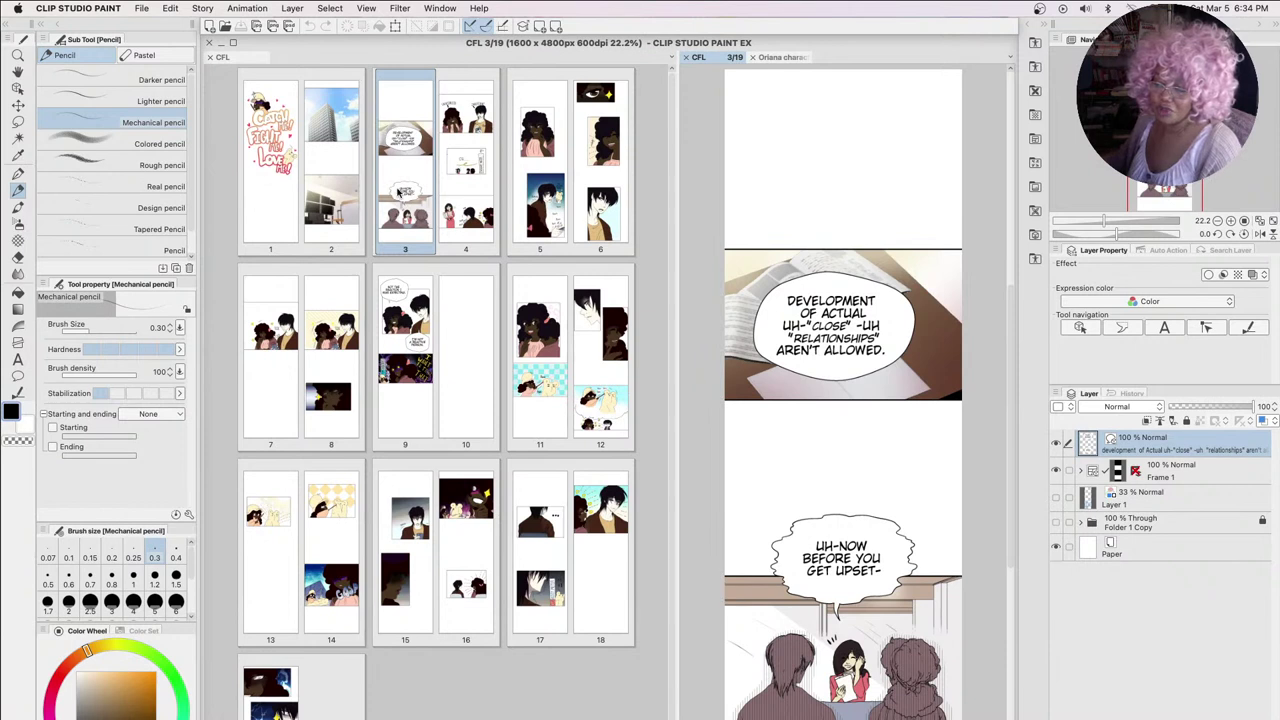
{"action": "left_click", "coordinate": [478, 128]}
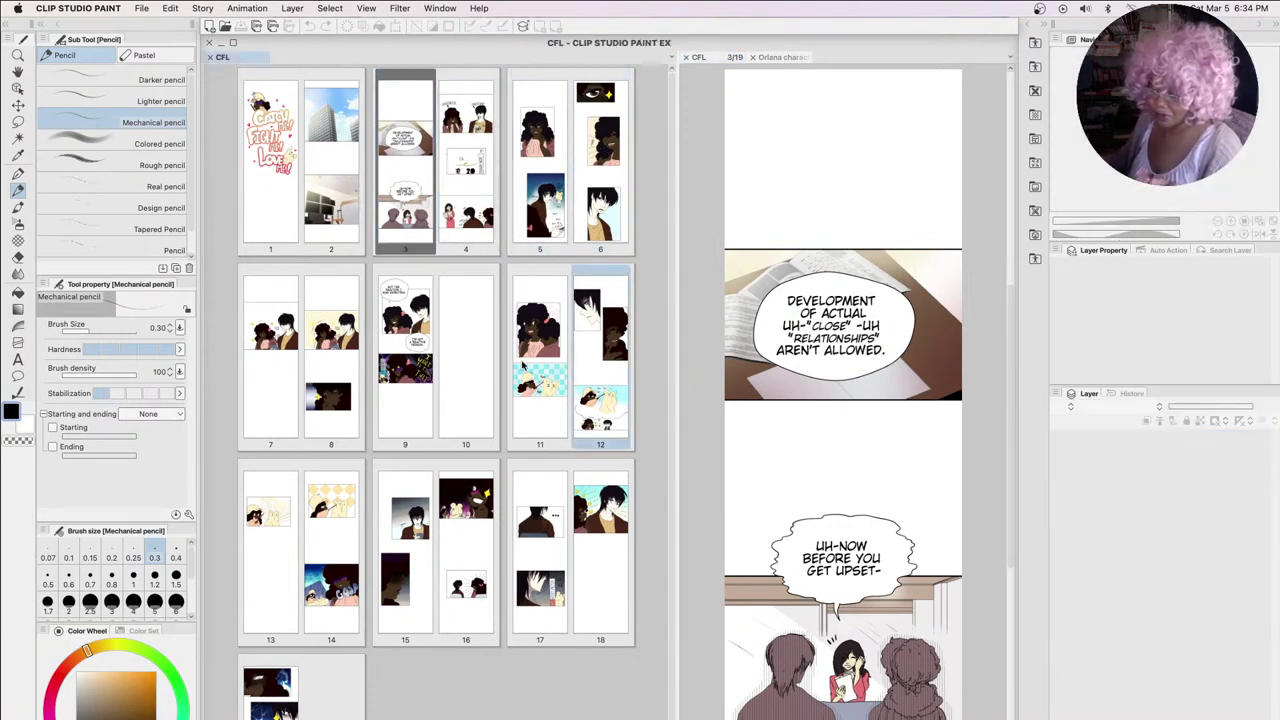
{"action": "left_click", "coordinate": [137, 8]}
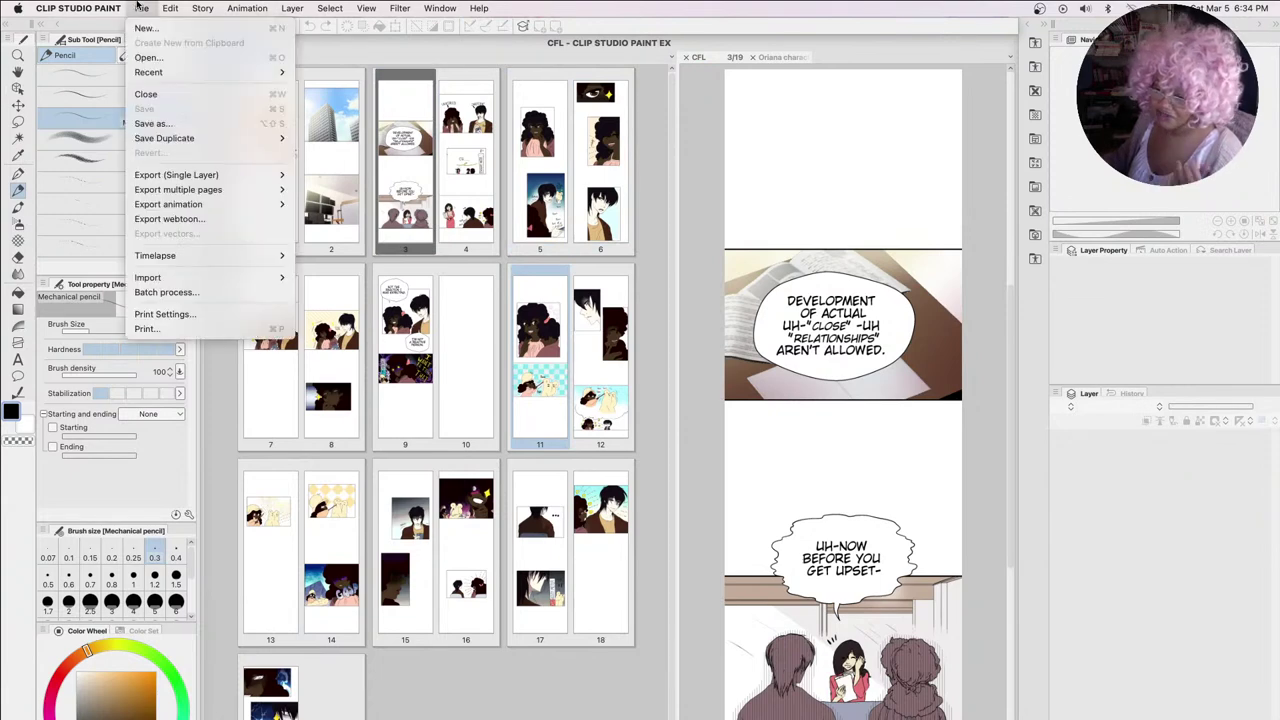
{"action": "left_click", "coordinate": [148, 30]}
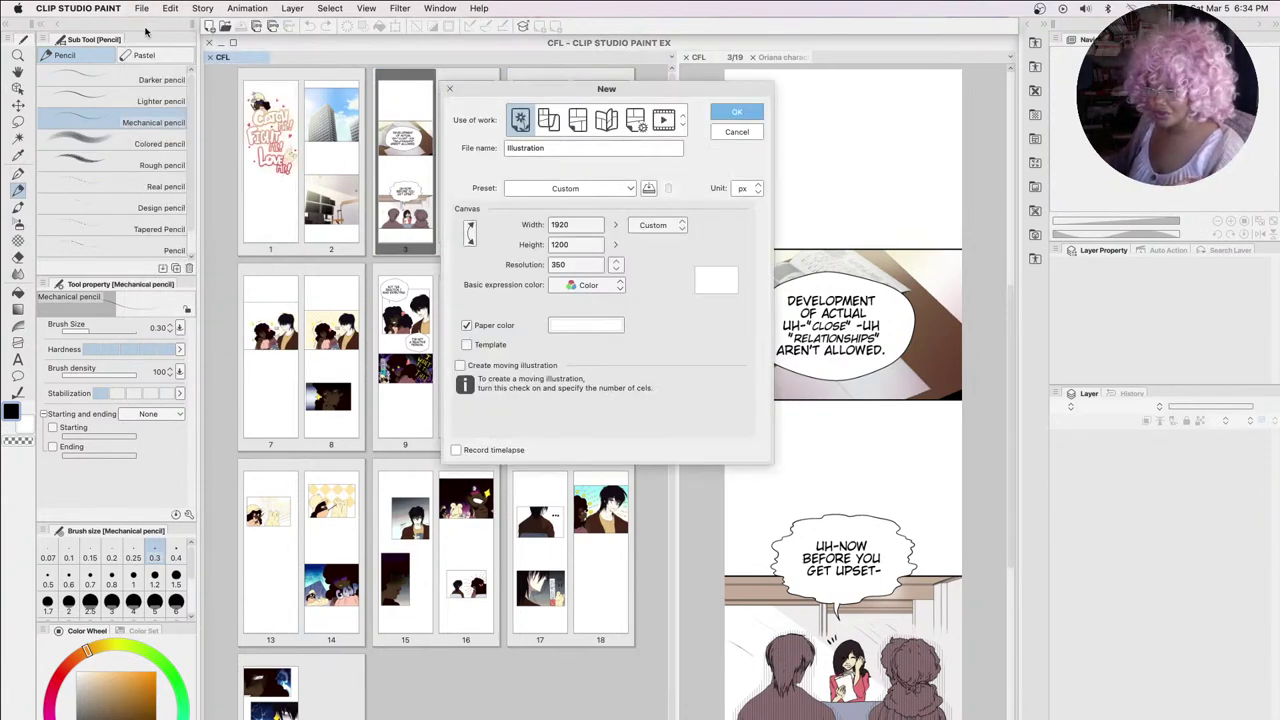
{"action": "left_click", "coordinate": [737, 132]}
Check page 3's canvas size (1600 x 4800 px) and close it unchanged
{"action": "left_click", "coordinate": [203, 8]}
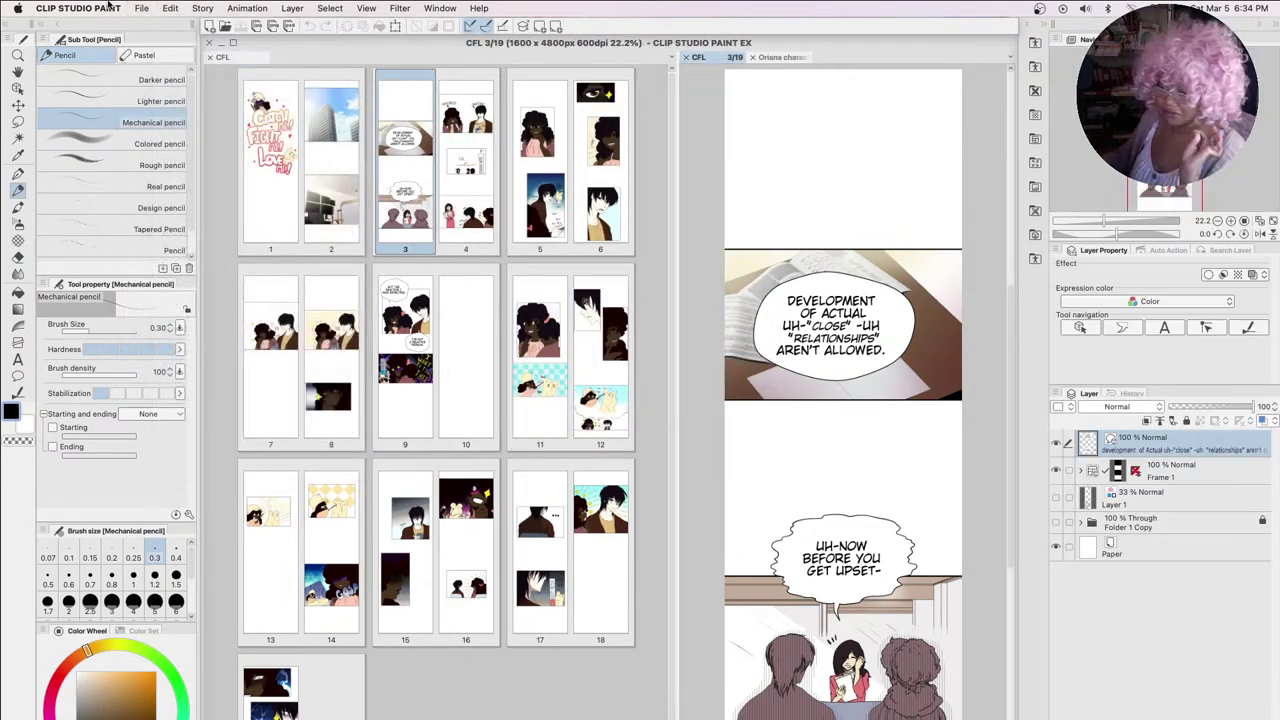
{"action": "left_click", "coordinate": [170, 8]}
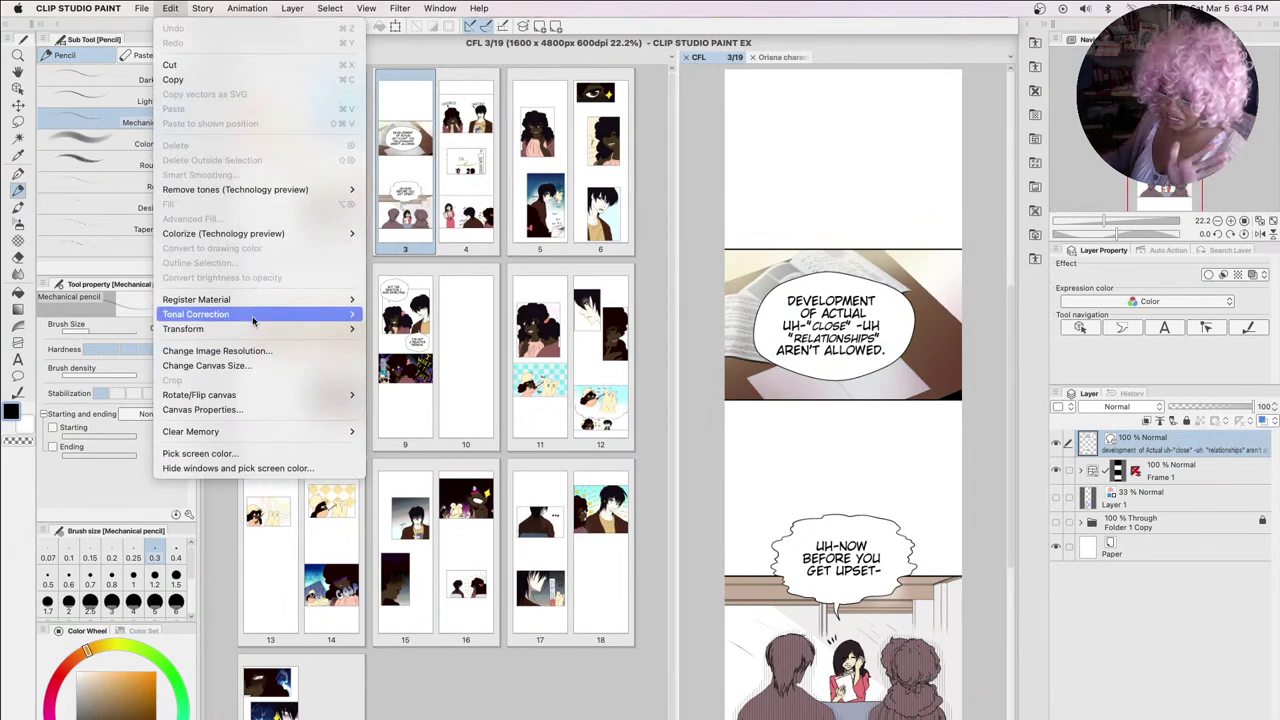
{"action": "left_click", "coordinate": [246, 367]}
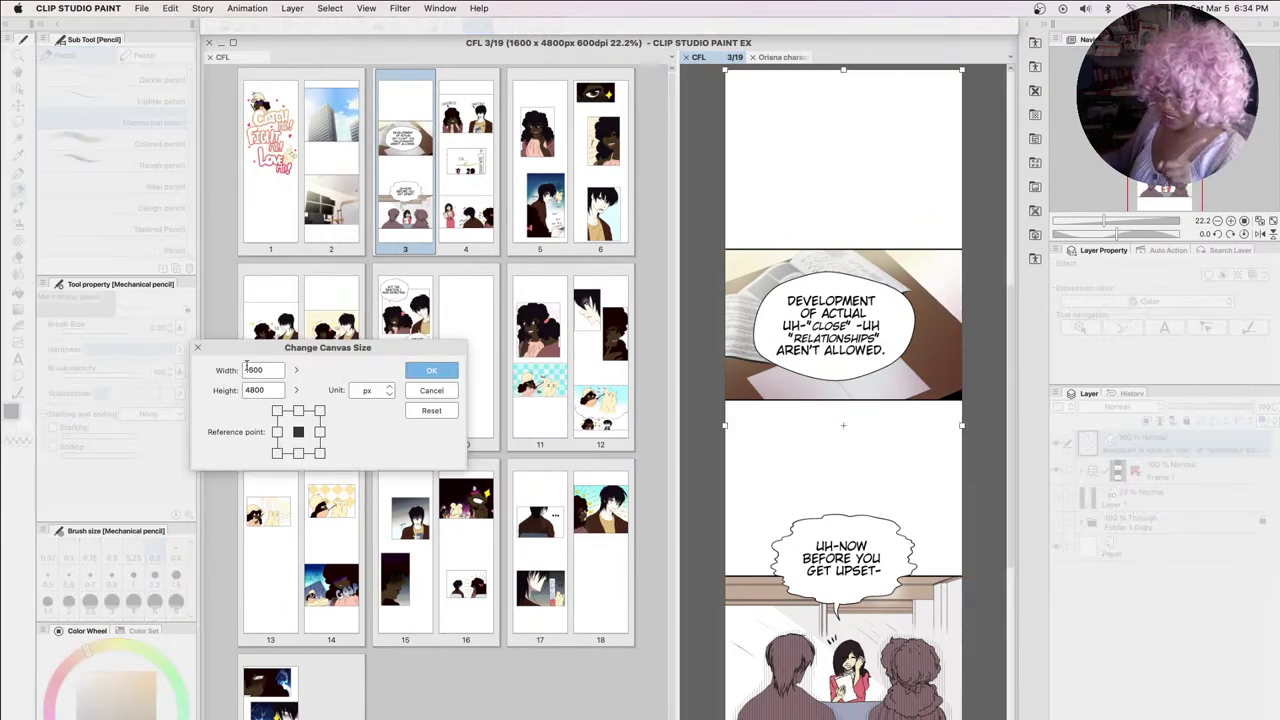
{"action": "left_click", "coordinate": [428, 391]}
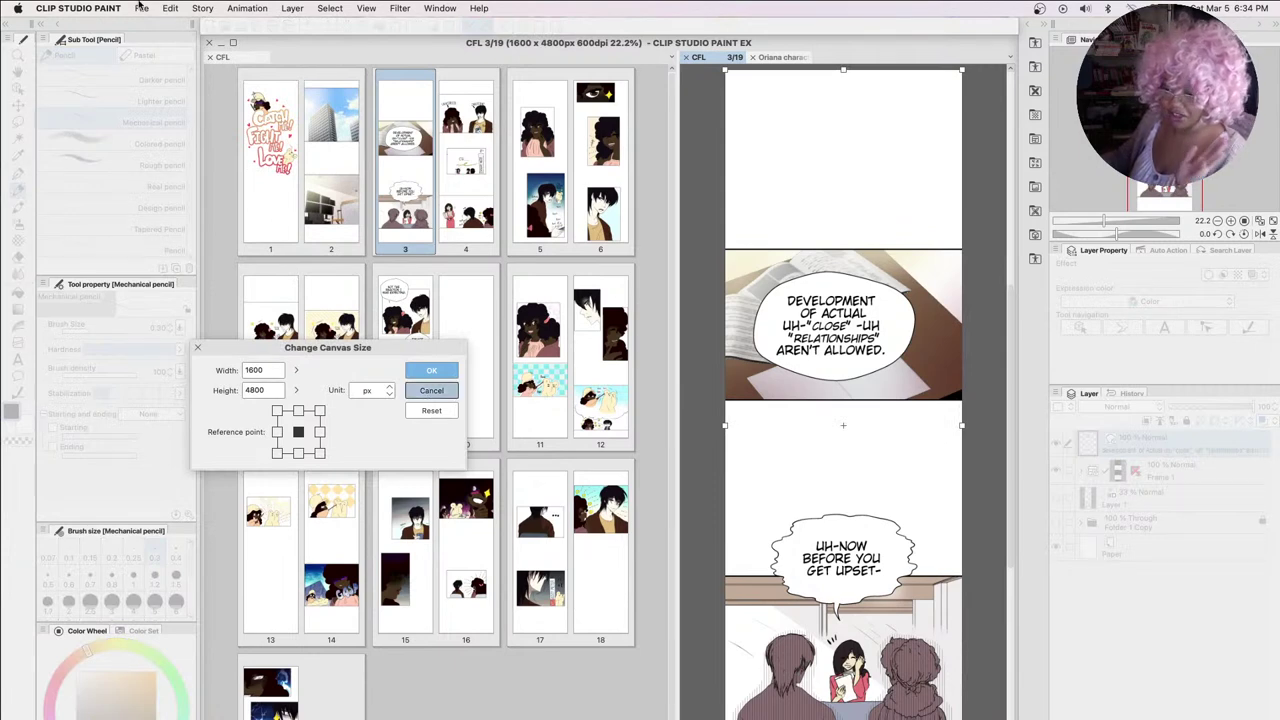
{"action": "left_click", "coordinate": [142, 8]}
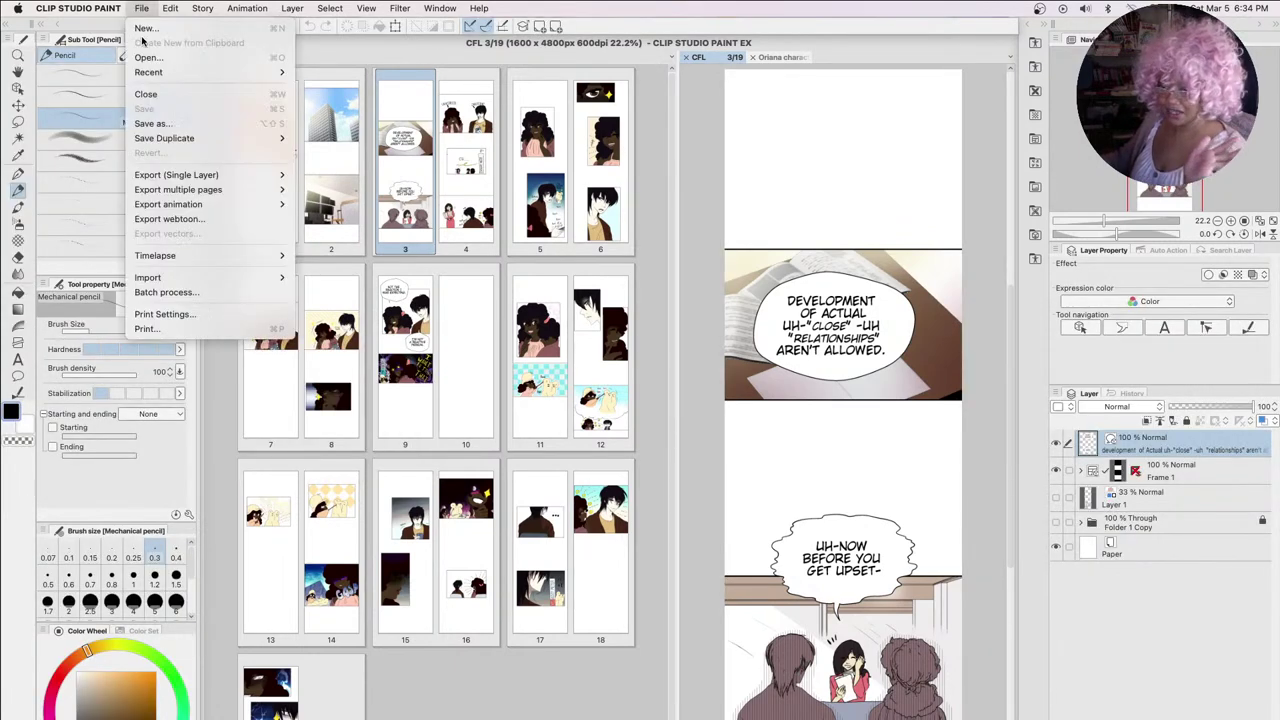
Start a new Comic document set to 1600 x 4800 px, 350 dpi, 15 pages
{"action": "left_click", "coordinate": [146, 34]}
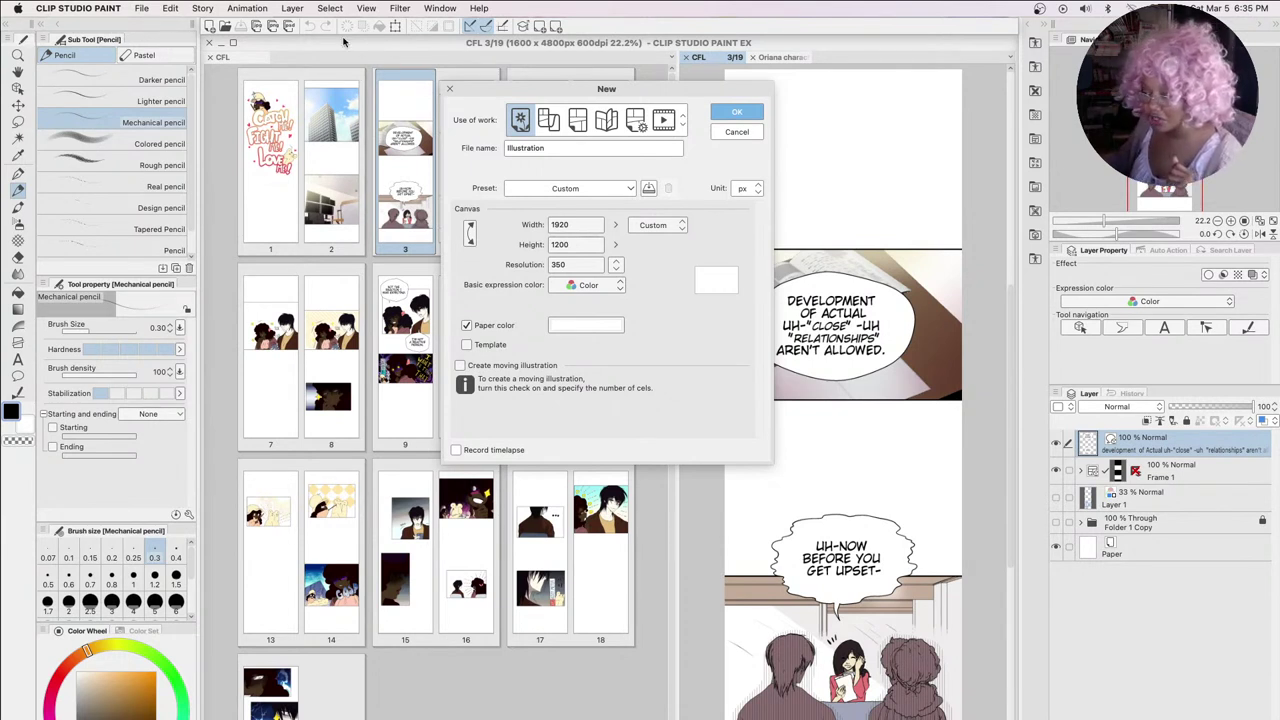
{"action": "left_click", "coordinate": [548, 120]}
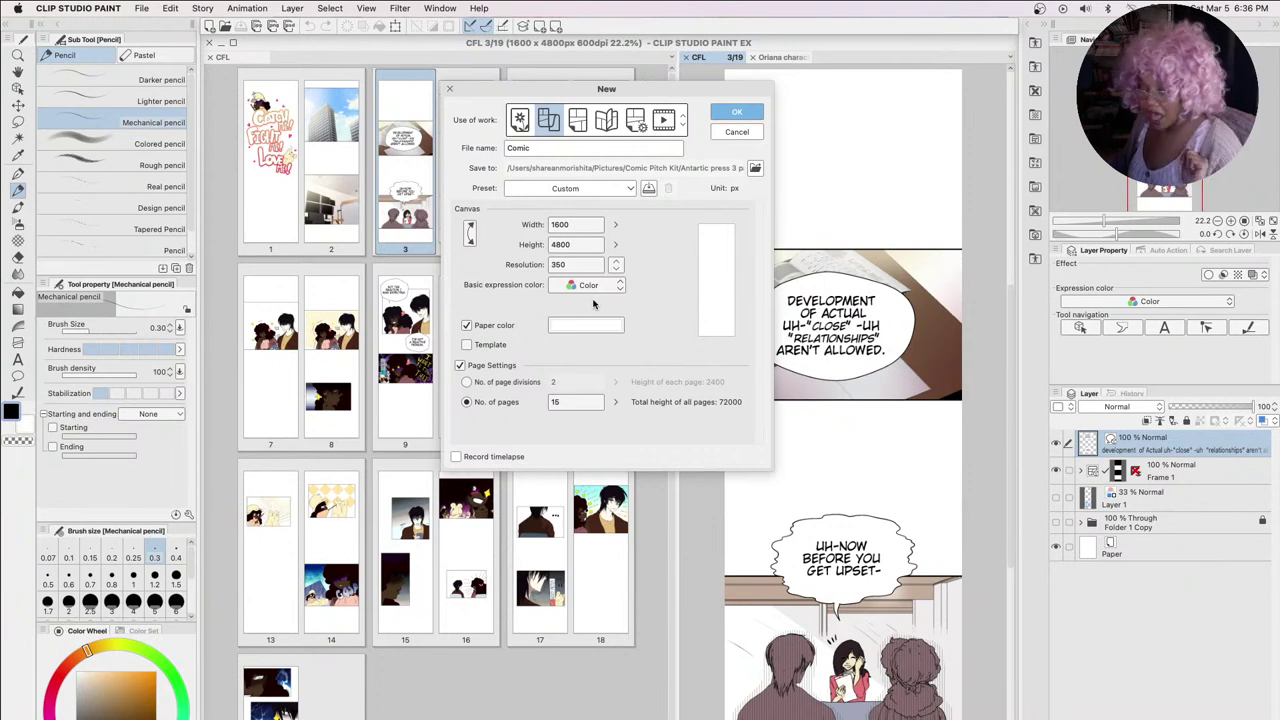
Cancel the new comic settings, returning to the 19-page CFL overview with page 3
{"action": "left_click", "coordinate": [725, 131]}
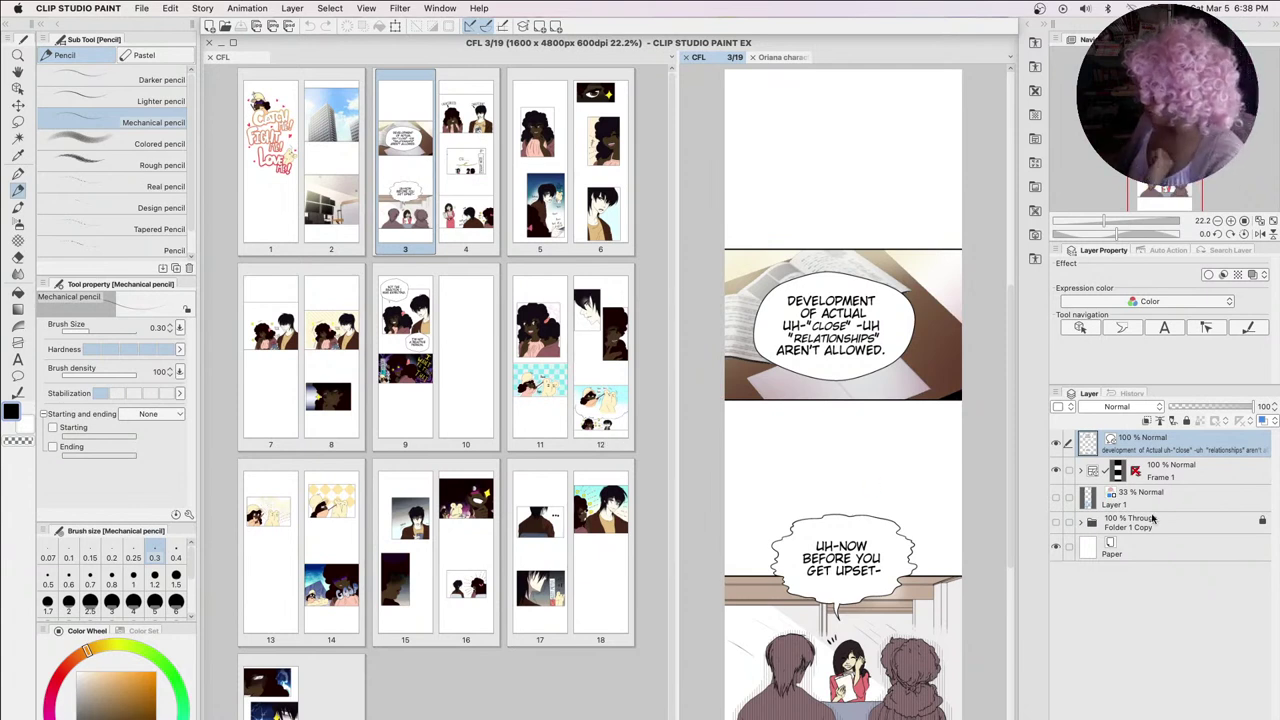
Hide the dialogue text and Frame 1 layers, narrow the page list, and choose the Text tool
{"action": "left_click_drag", "start_coordinate": [1055, 444], "coordinate": [1056, 472]}
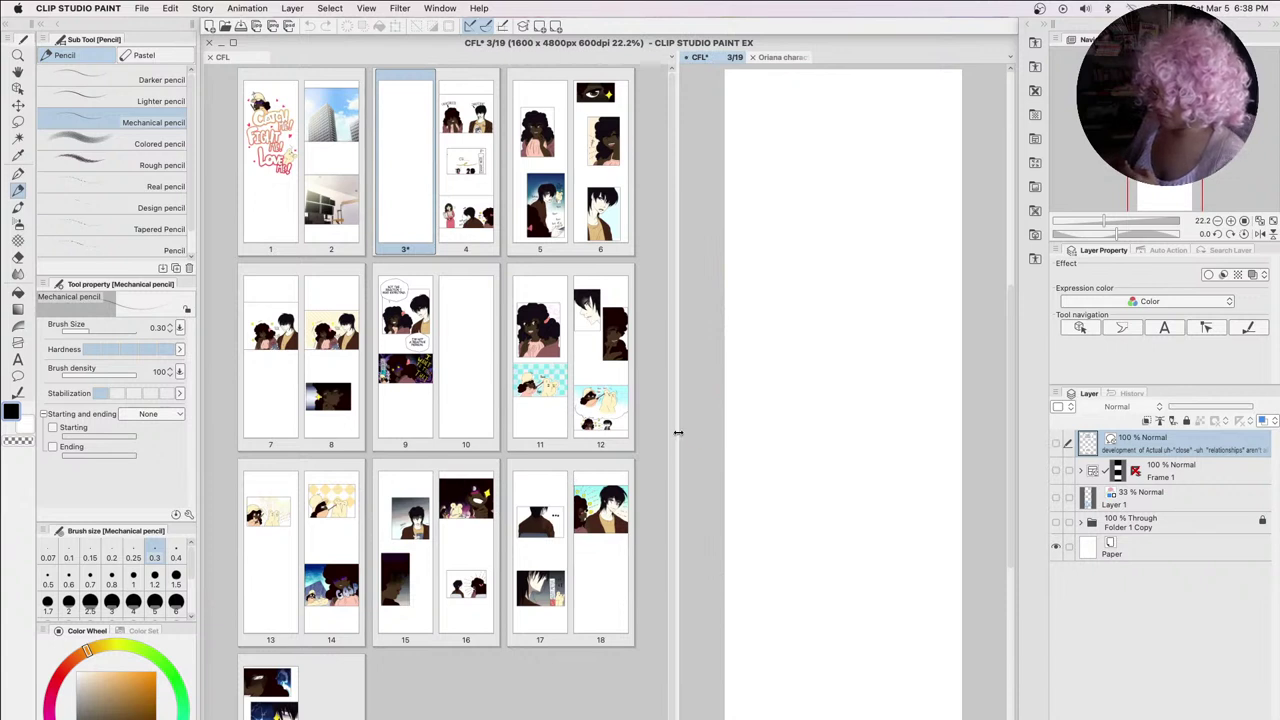
{"action": "left_click_drag", "start_coordinate": [677, 434], "coordinate": [347, 420]}
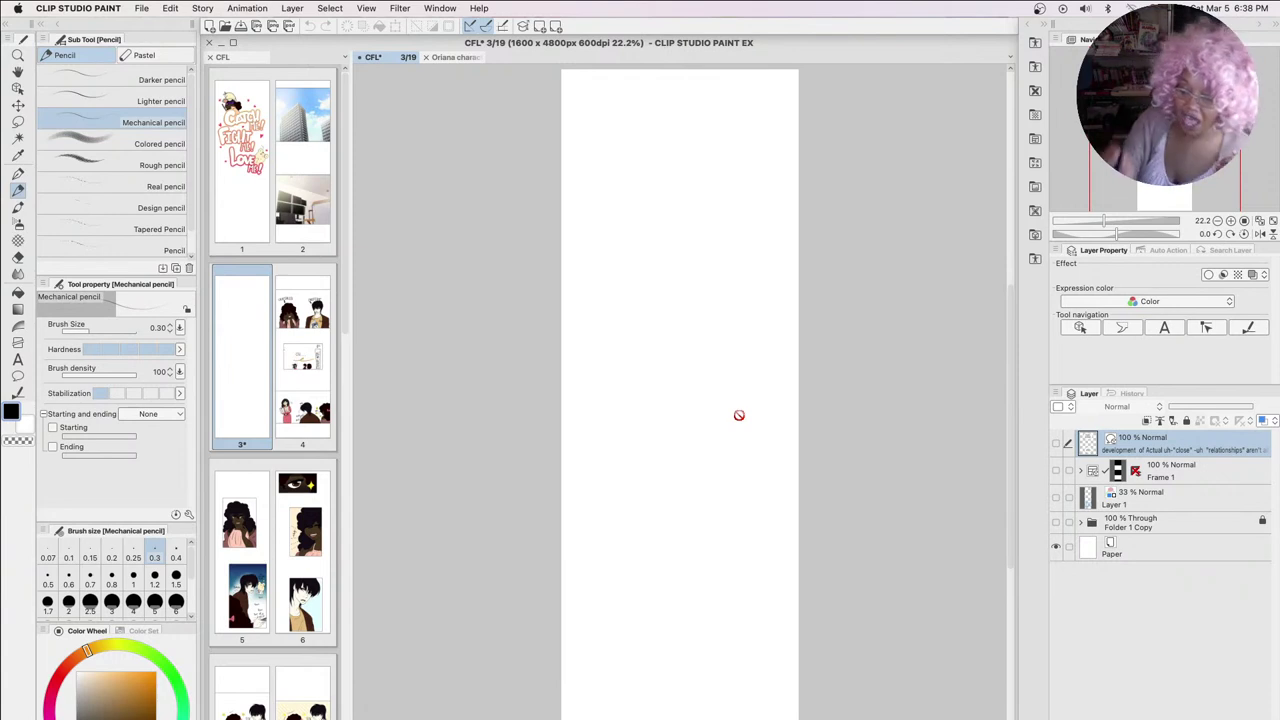
{"action": "left_click", "coordinate": [18, 362]}
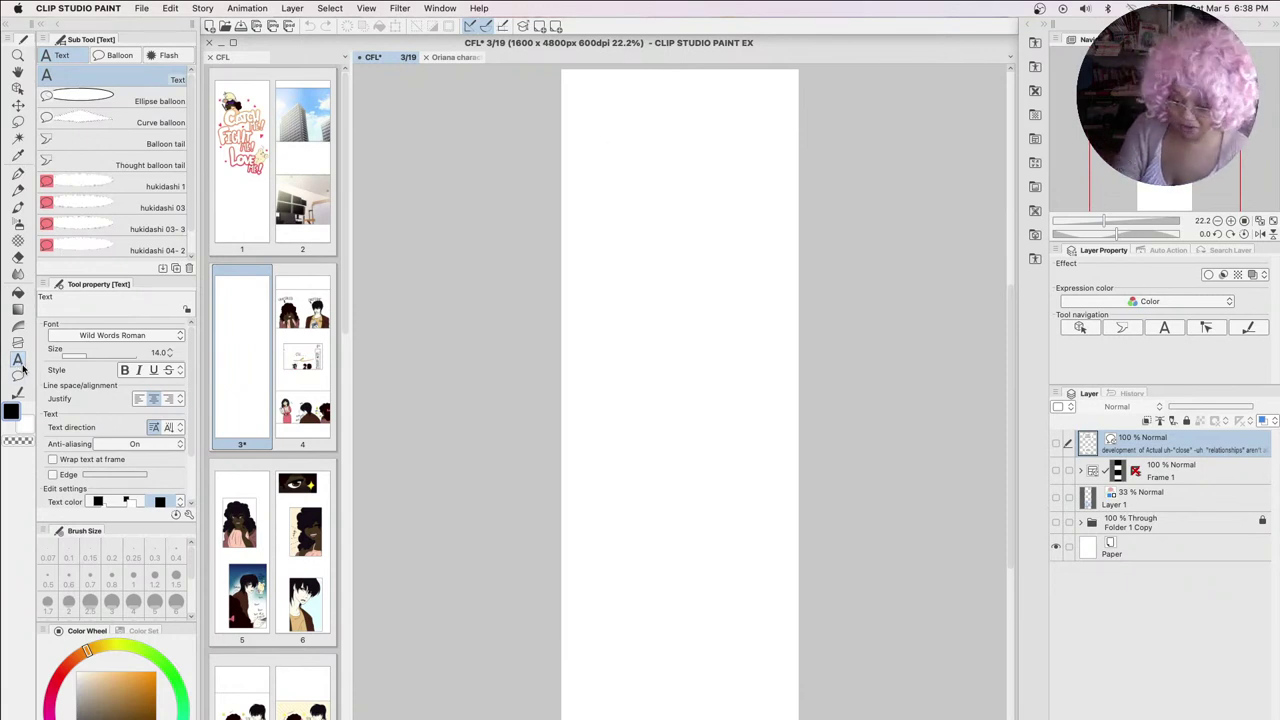
Add a text layer reading 'TEST' near the top of page 3
{"action": "left_click", "coordinate": [617, 128]}
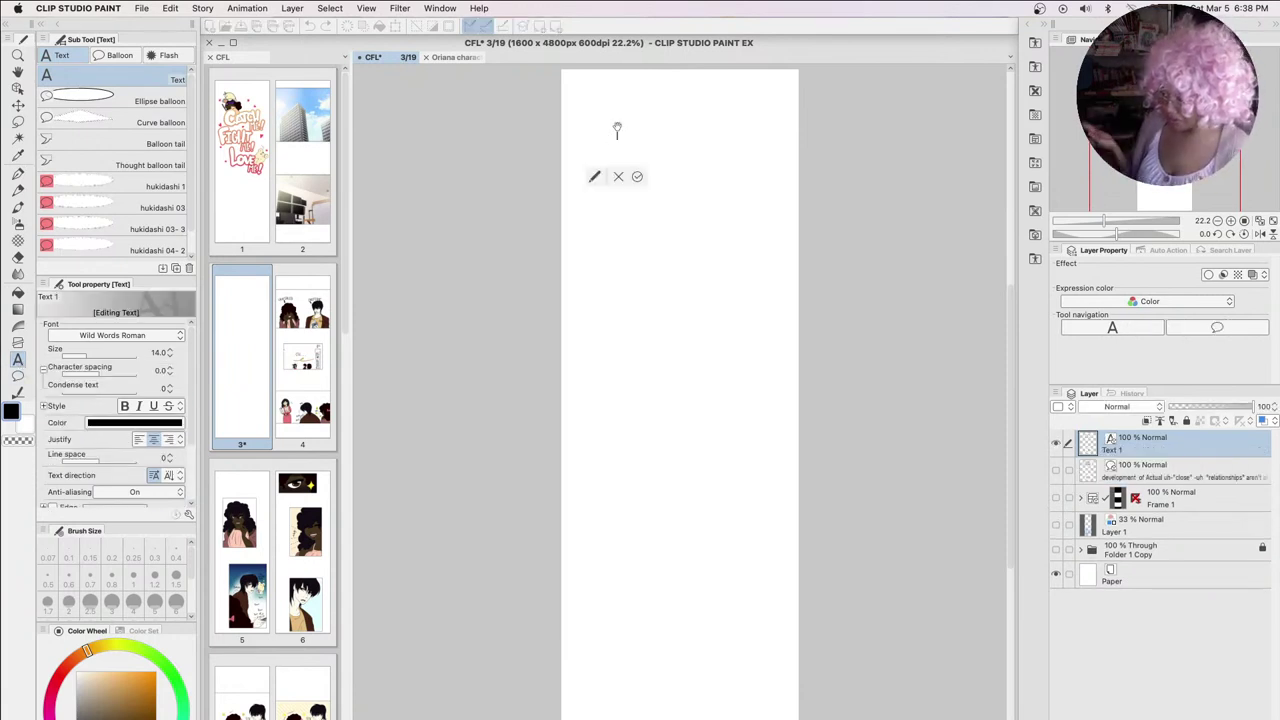
{"action": "type", "text": "TEST"}
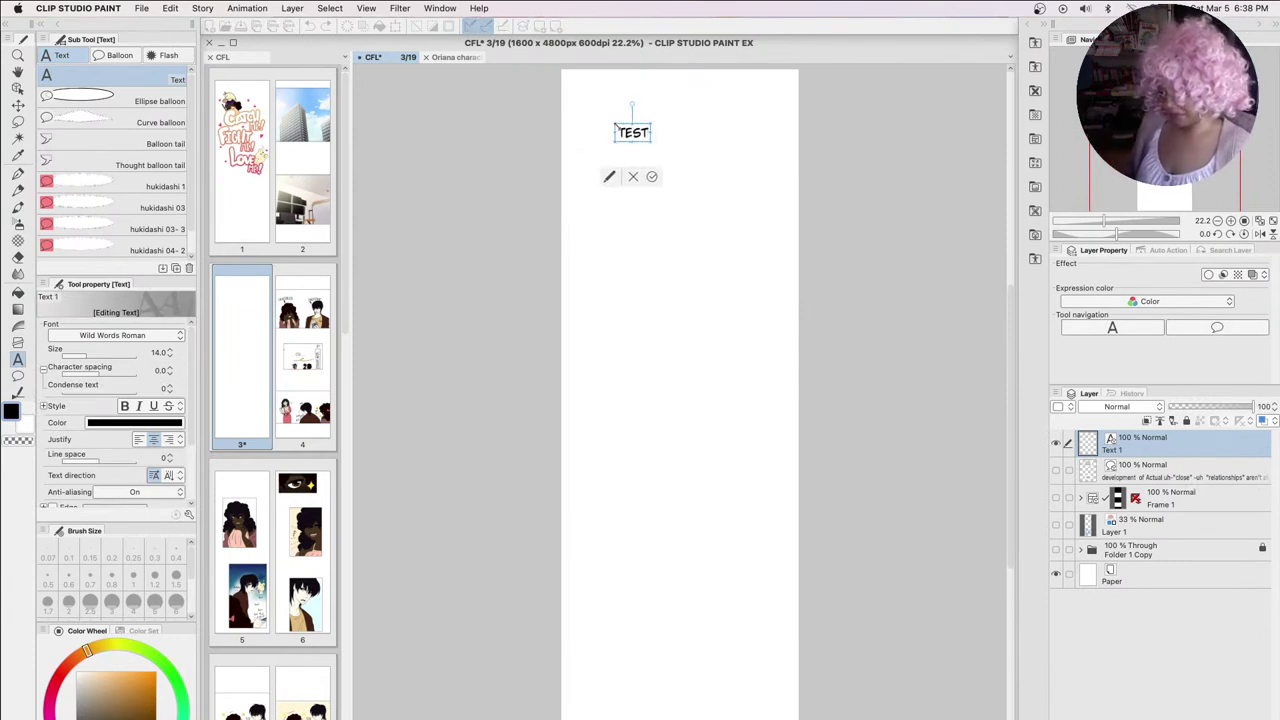
{"action": "left_click", "coordinate": [651, 176]}
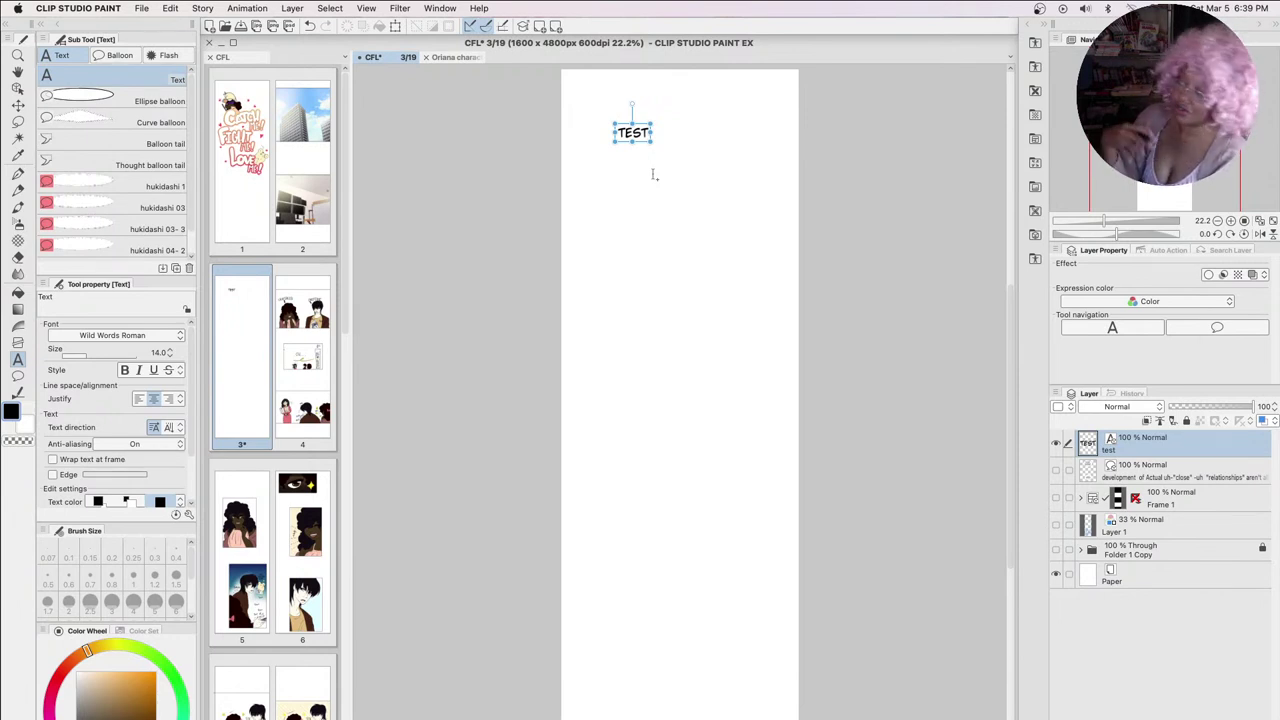
Toggle the 3D pose materials library open and closed several times
{"action": "left_click", "coordinate": [1030, 26]}
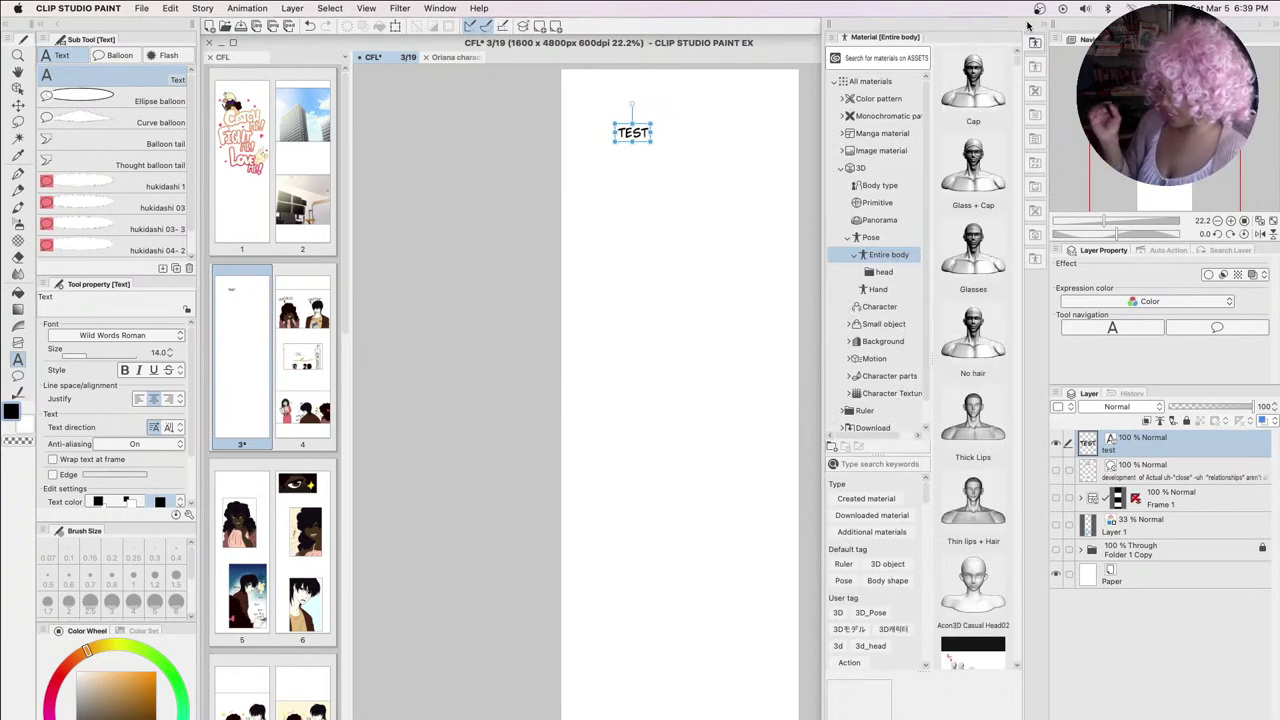
{"action": "left_click", "coordinate": [1028, 27]}
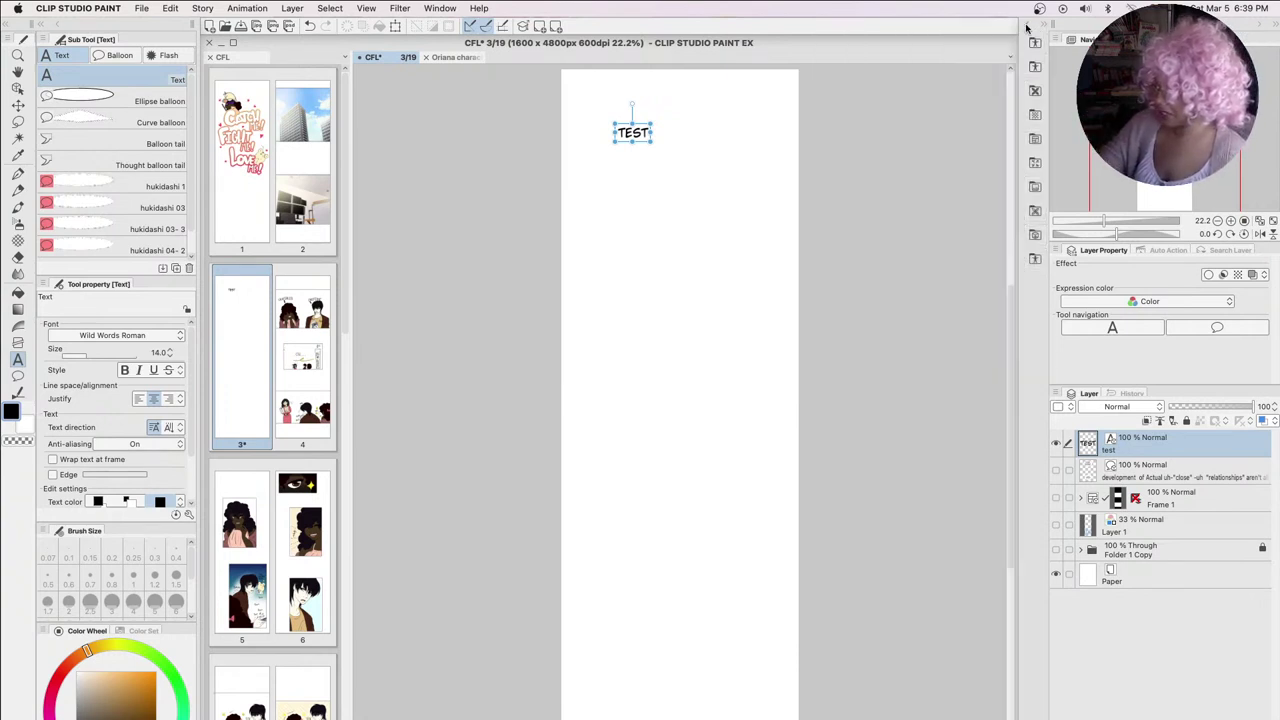
{"action": "left_click", "coordinate": [1027, 28]}
{"action": "left_click", "coordinate": [1029, 29]}
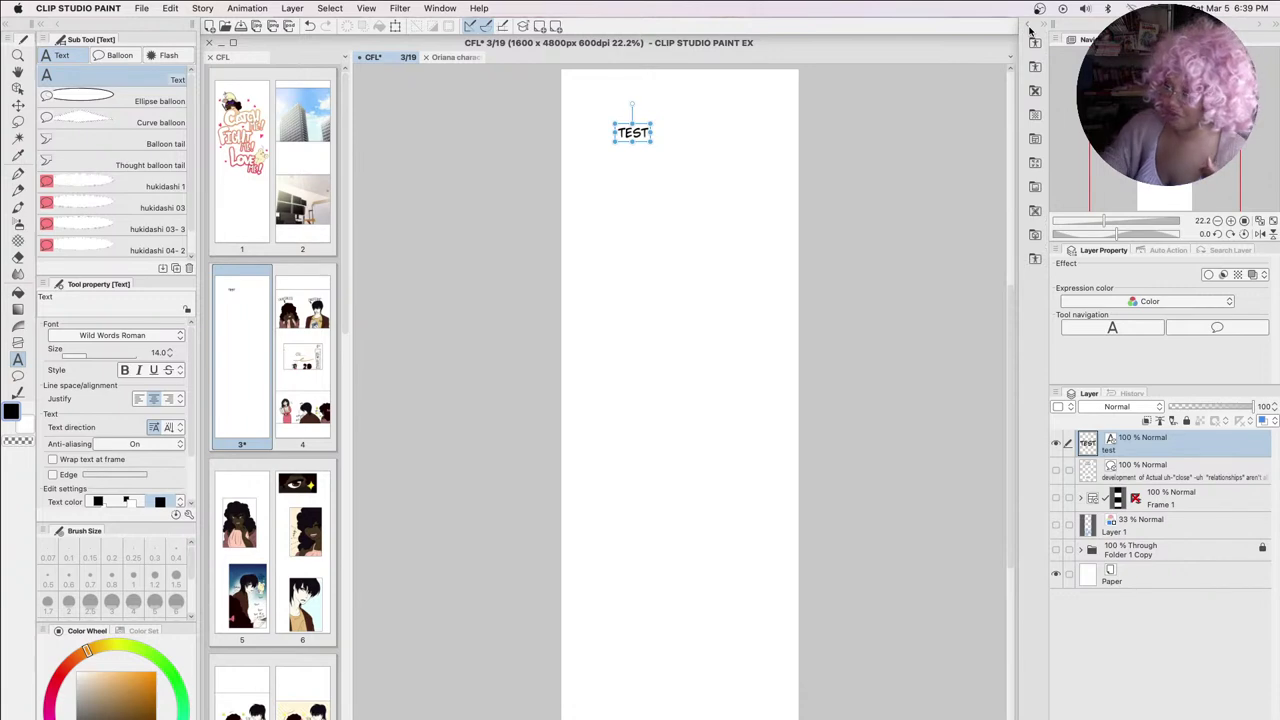
Browse the Material library to Manga material > Balloon > Dialog and select Vibration_03
{"action": "left_click", "coordinate": [442, 9]}
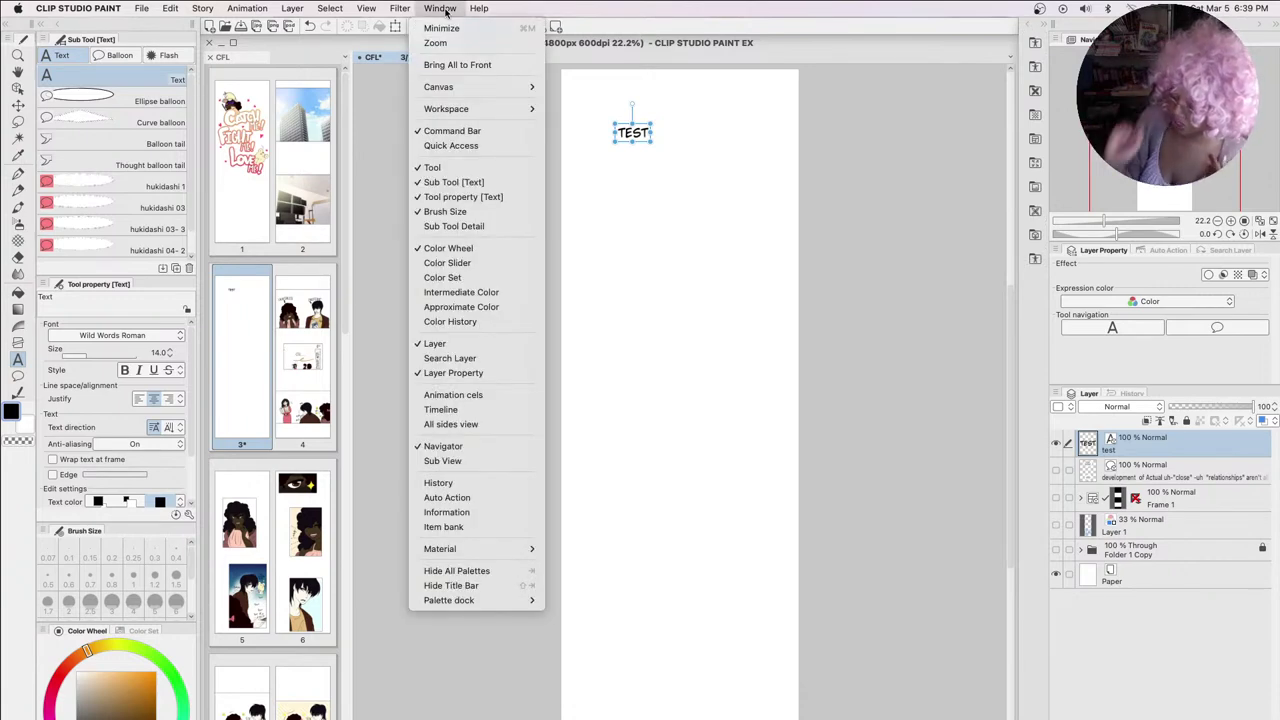
{"action": "mouse_move", "coordinate": [467, 551]}
{"action": "left_click", "coordinate": [600, 549]}
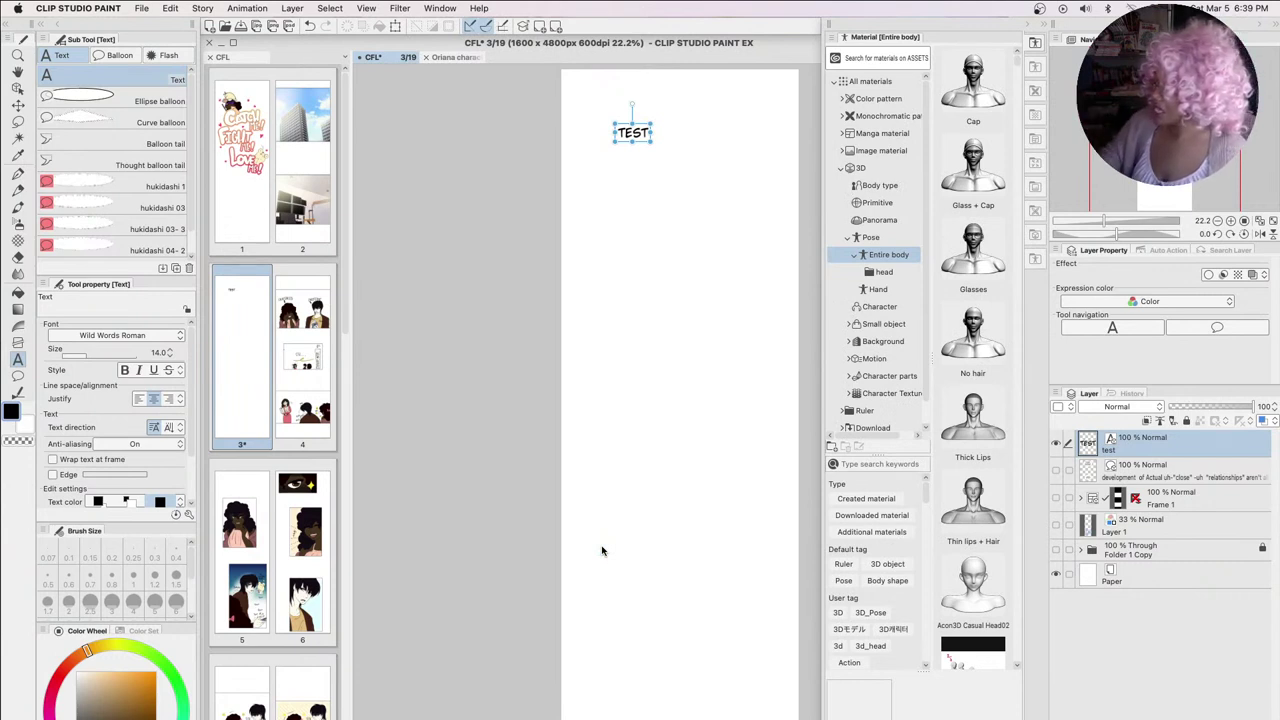
{"action": "left_click", "coordinate": [860, 167]}
{"action": "left_click", "coordinate": [841, 167]}
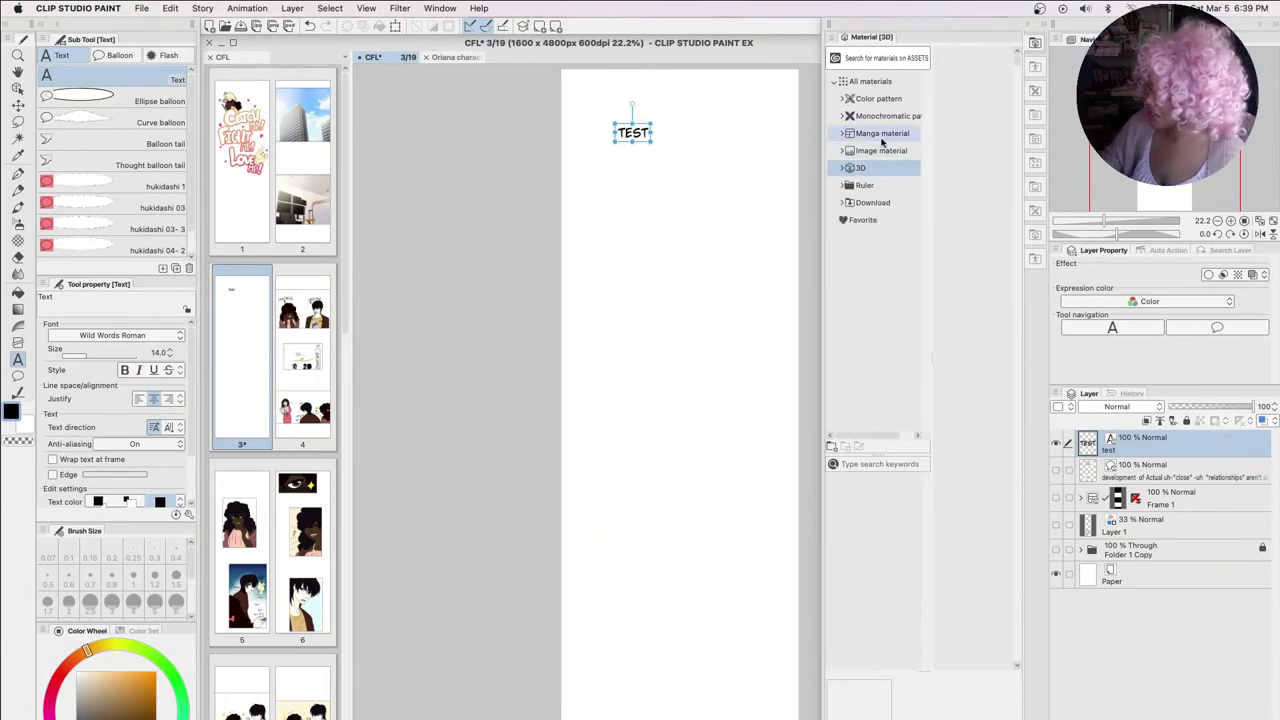
{"action": "left_click", "coordinate": [843, 133]}
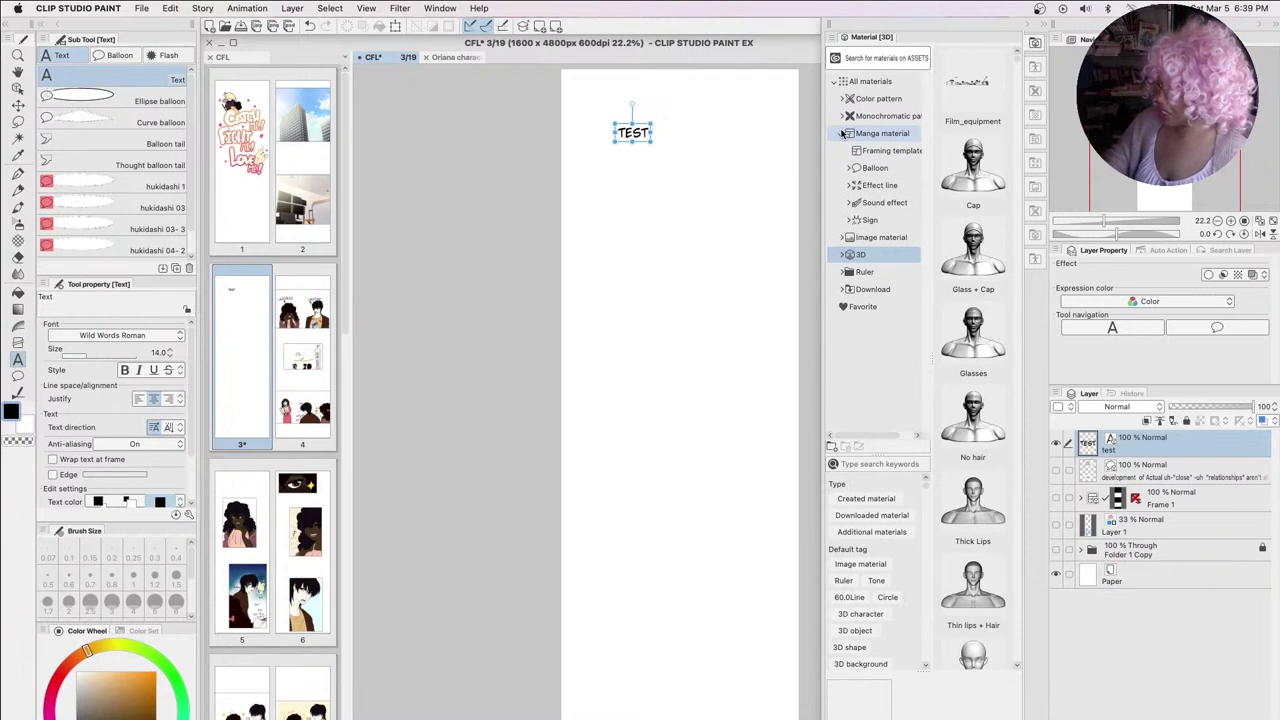
{"action": "left_click", "coordinate": [851, 167]}
{"action": "left_click", "coordinate": [877, 184]}
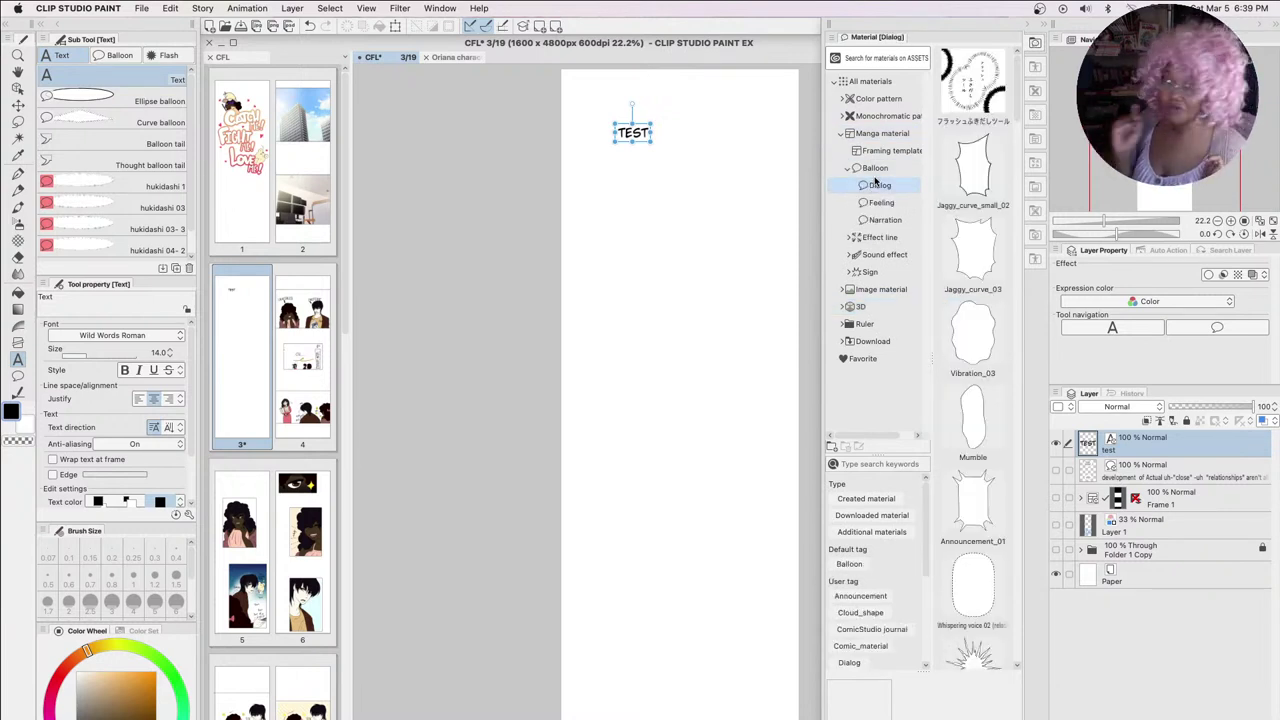
{"action": "left_click", "coordinate": [976, 338]}
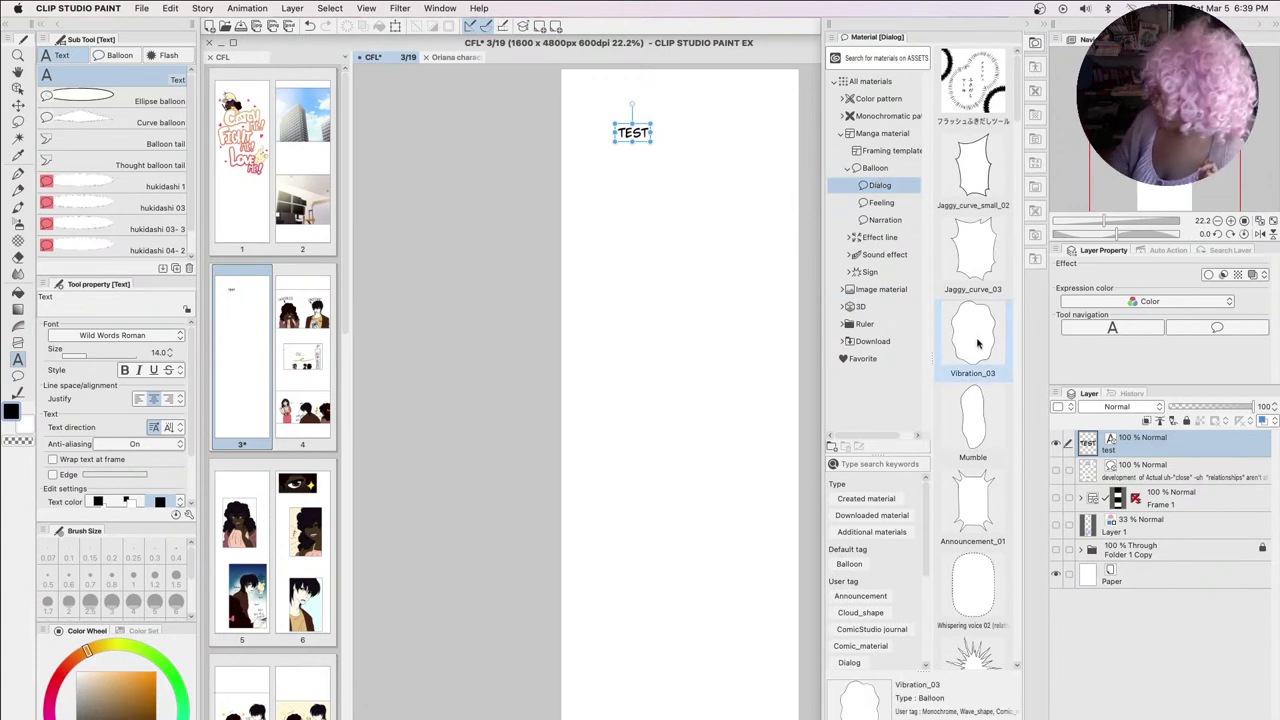
Place the Vibration_03 balloon around TEST, choose the Mechanical pencil, and show and select Layer 1
{"action": "left_click_drag", "start_coordinate": [976, 343], "coordinate": [630, 136]}
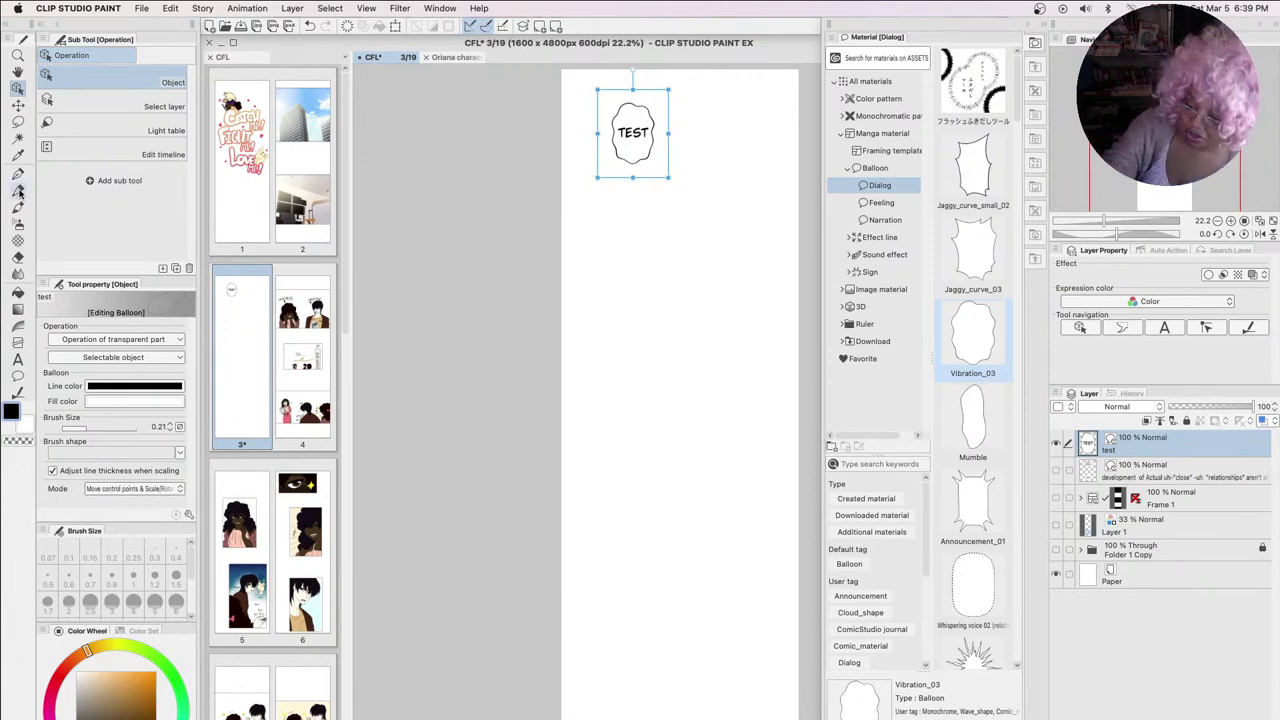
{"action": "left_click", "coordinate": [19, 195]}
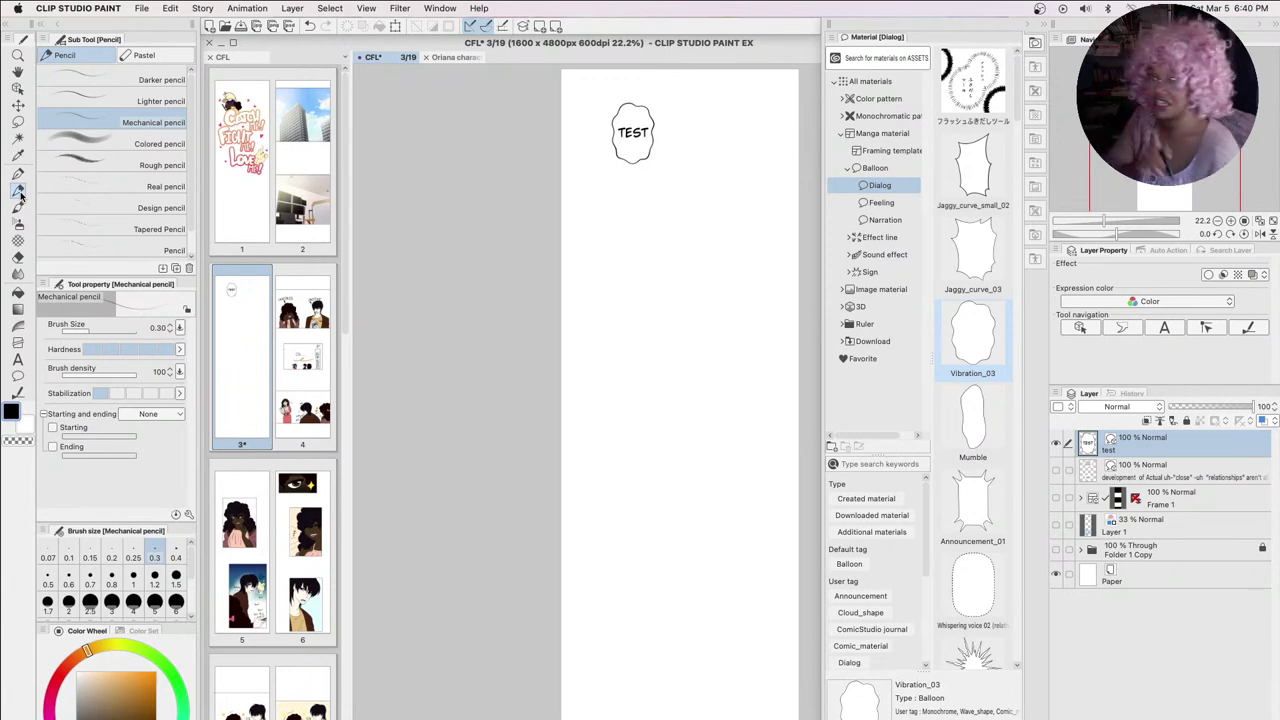
{"action": "left_click", "coordinate": [1057, 525]}
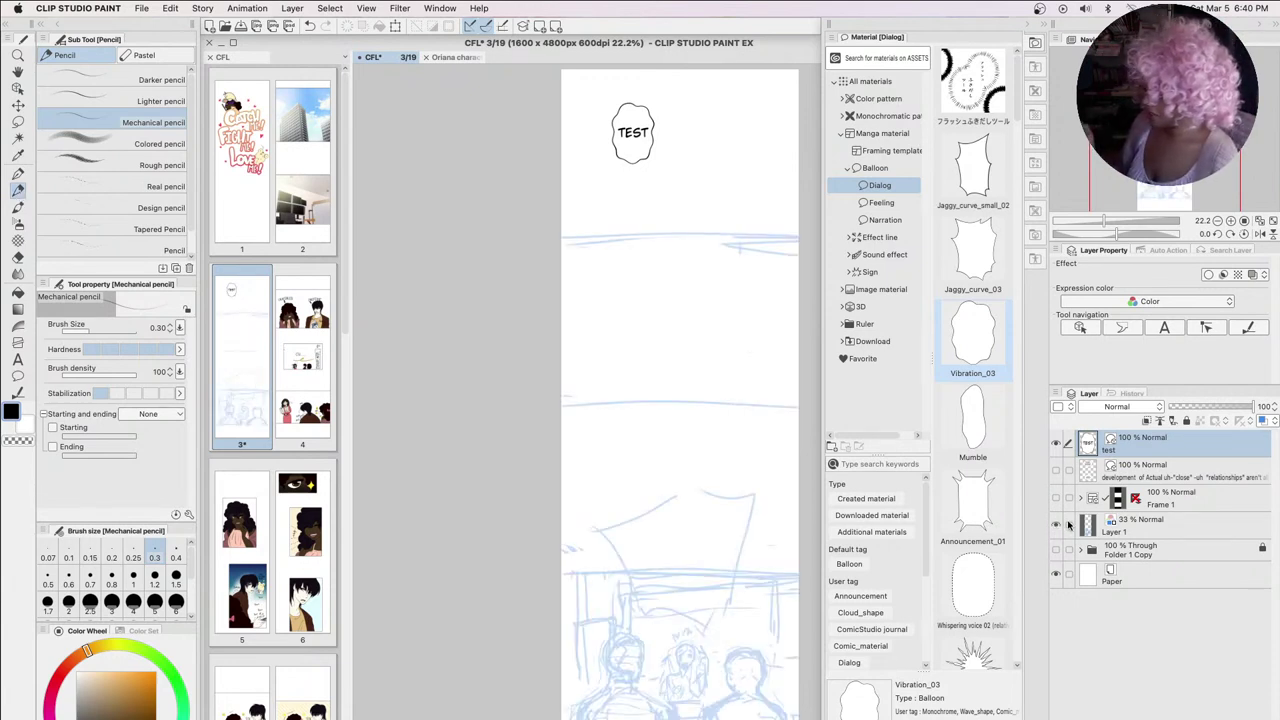
{"action": "left_click", "coordinate": [1151, 531]}
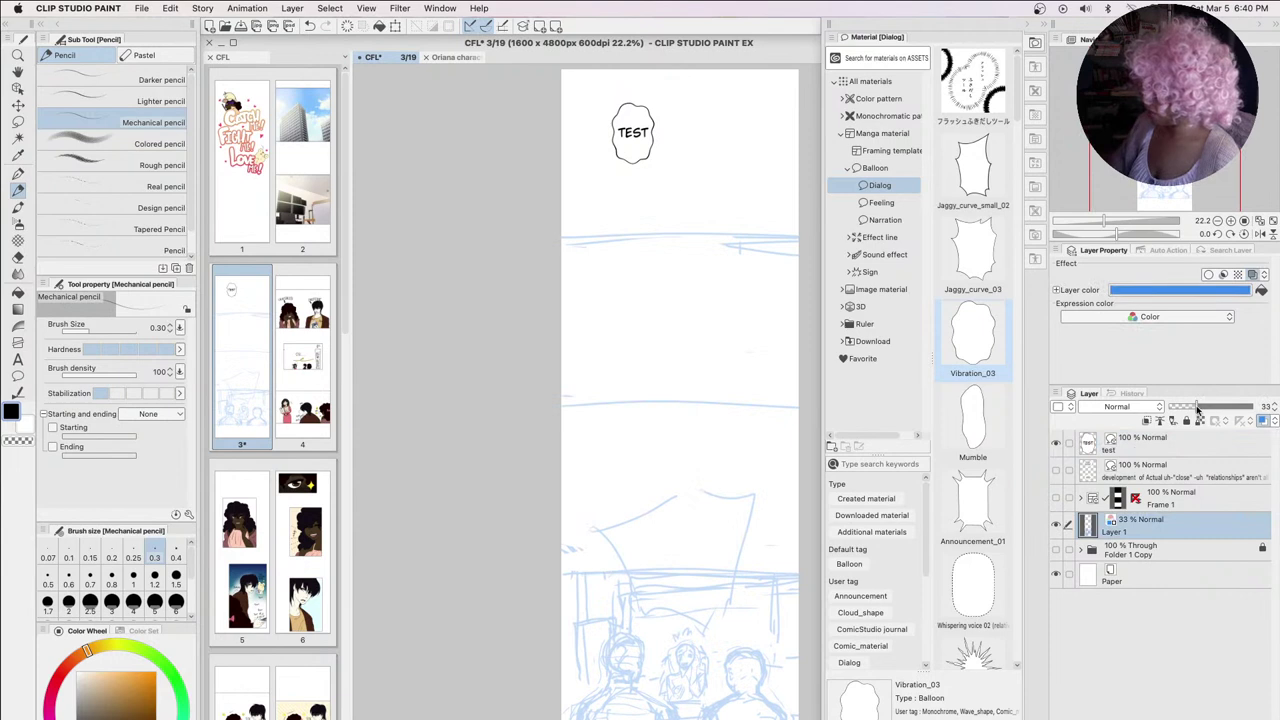
Raise Layer 1 to 100% opacity and set the pencil size to 0.6
{"action": "left_click", "coordinate": [1265, 409]}
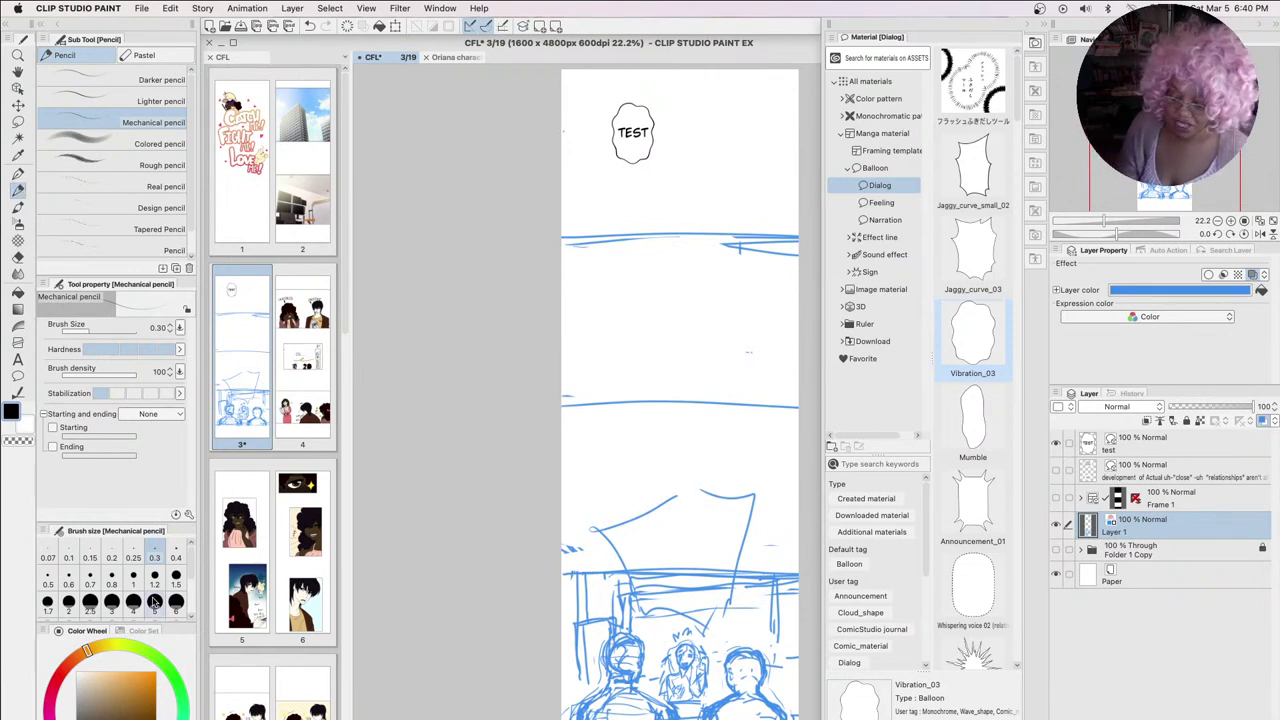
{"action": "left_click", "coordinate": [156, 572]}
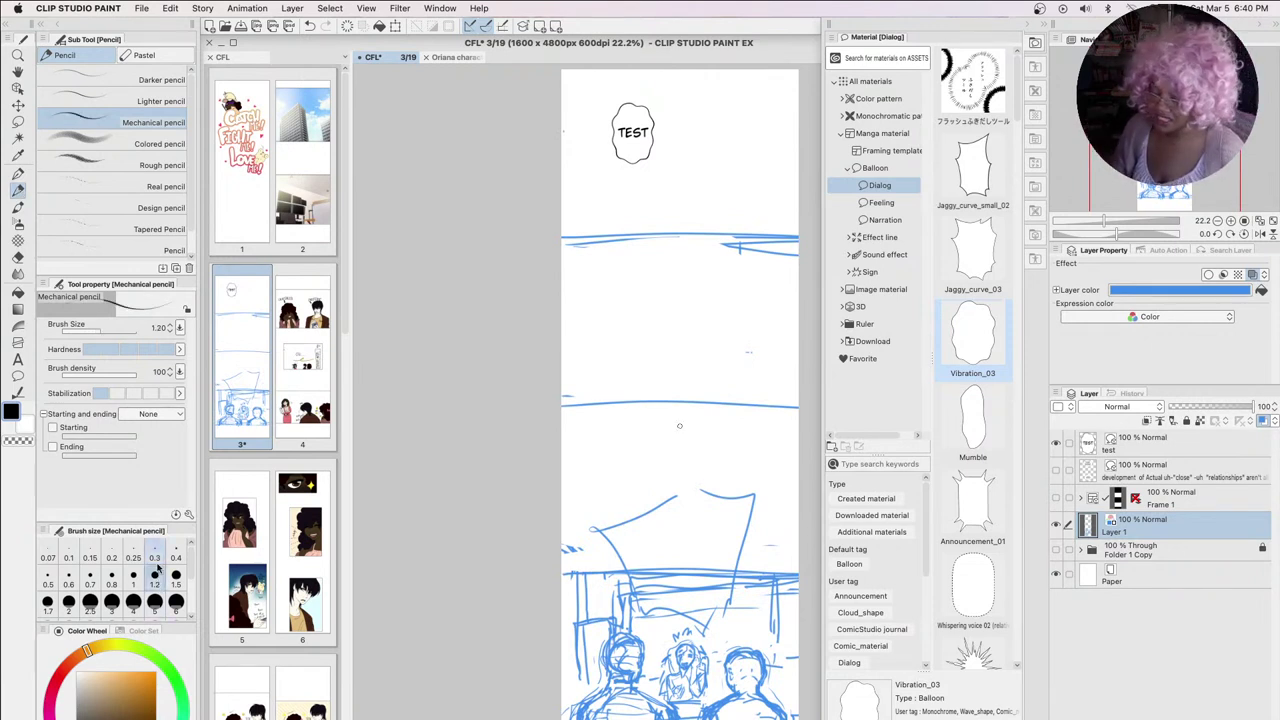
{"action": "left_click", "coordinate": [73, 572]}
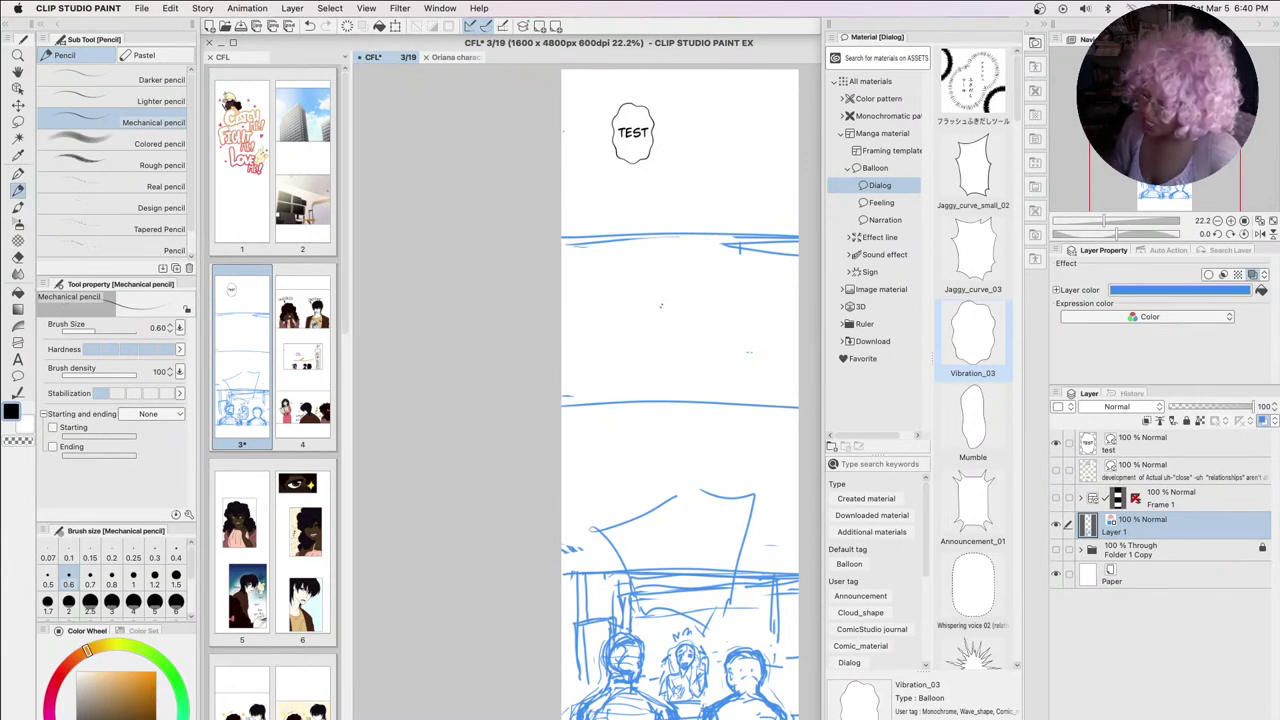
Sketch three round heads with stick-body lines in blue in the middle panel
{"action": "mouse_move", "coordinate": [676, 295]}
{"action": "left_mouse_down"}
{"action": "mouse_move", "coordinate": [655, 312]}
{"action": "mouse_move", "coordinate": [692, 305]}
{"action": "mouse_move", "coordinate": [695, 325]}
{"action": "mouse_move", "coordinate": [690, 298]}
{"action": "mouse_move", "coordinate": [748, 314]}
{"action": "mouse_move", "coordinate": [716, 330]}
{"action": "mouse_move", "coordinate": [750, 320]}
{"action": "mouse_move", "coordinate": [720, 312]}
{"action": "left_mouse_up"}
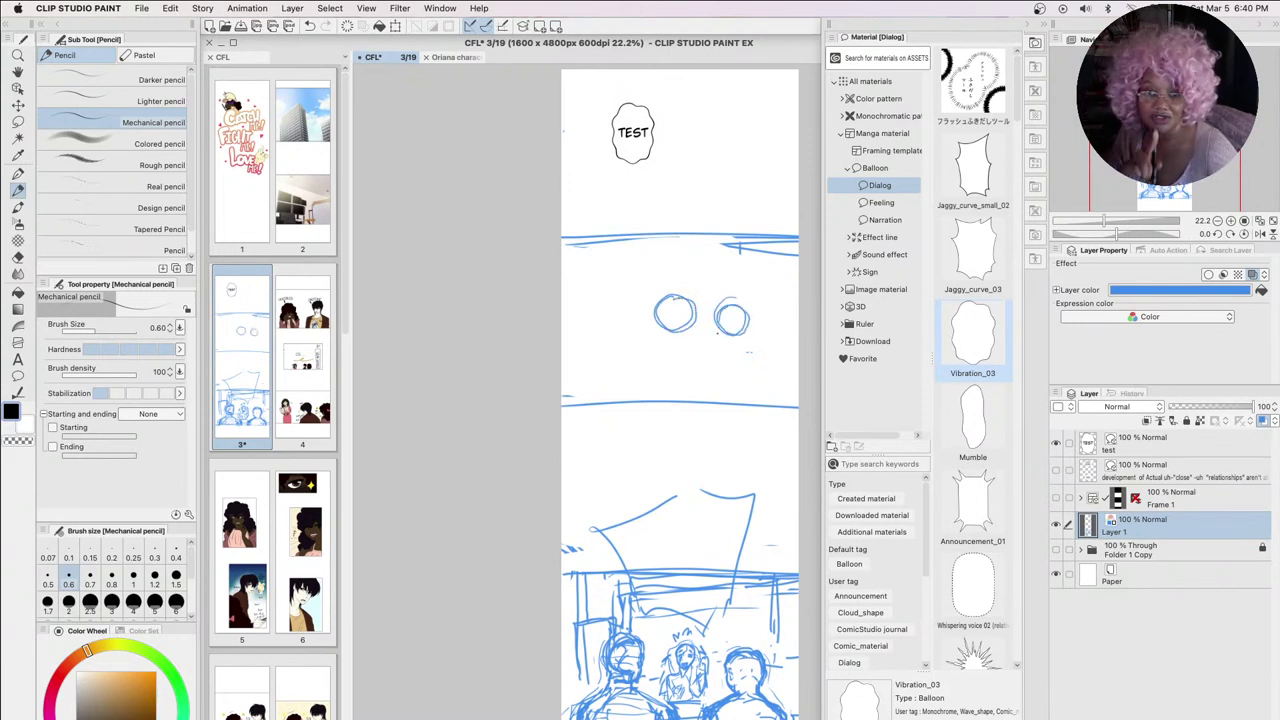
{"action": "mouse_move", "coordinate": [609, 297]}
{"action": "left_mouse_down"}
{"action": "mouse_move", "coordinate": [593, 331]}
{"action": "mouse_move", "coordinate": [600, 295]}
{"action": "left_mouse_up"}
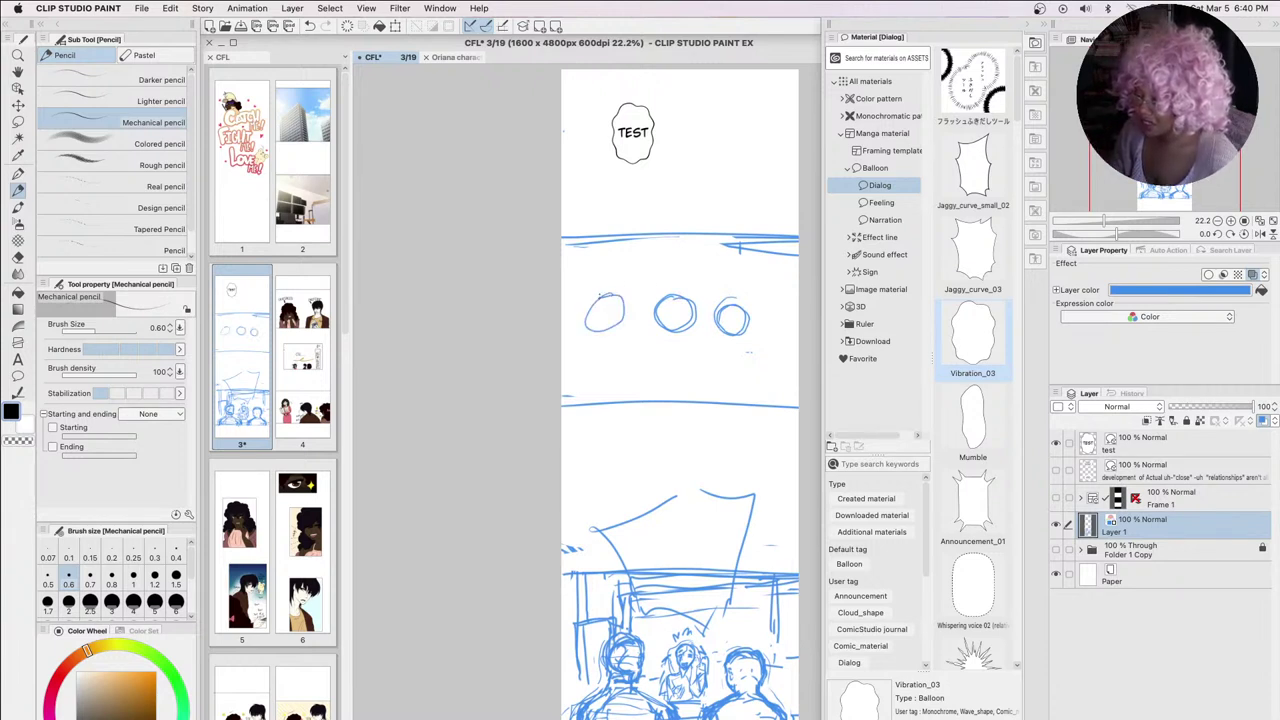
{"action": "left_click_drag", "start_coordinate": [603, 340], "coordinate": [597, 408]}
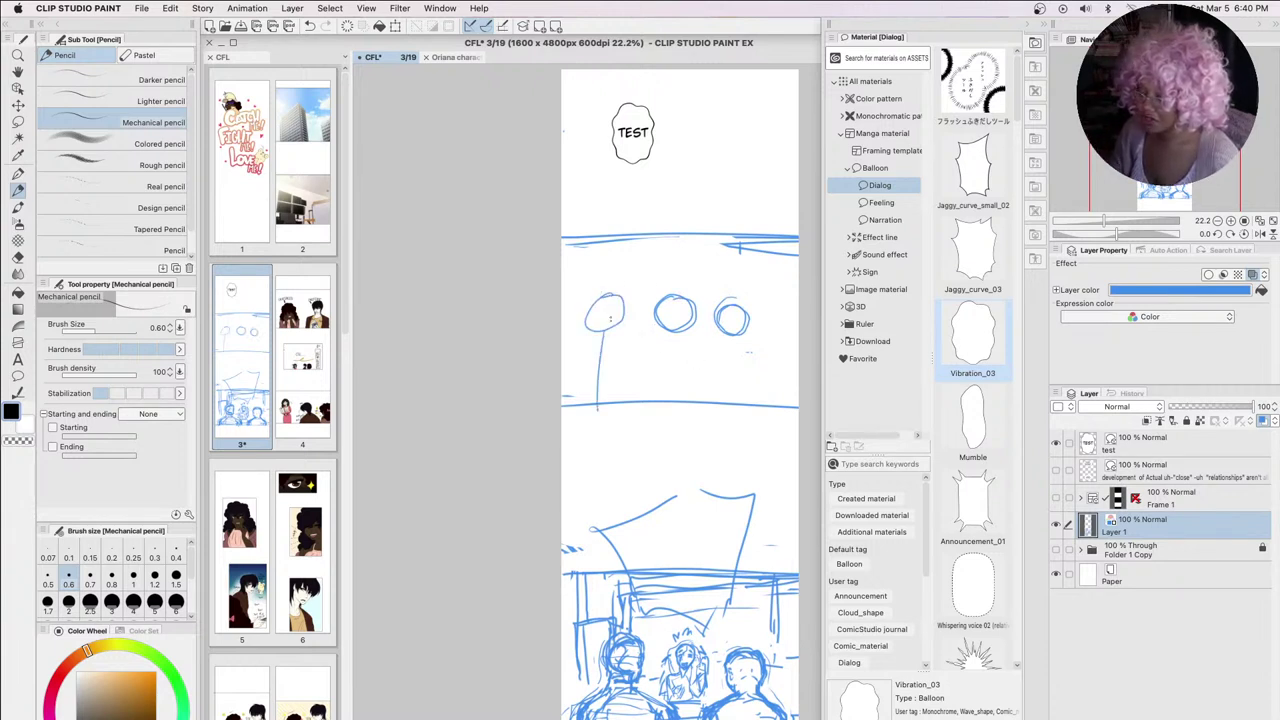
{"action": "left_click_drag", "start_coordinate": [609, 309], "coordinate": [610, 317]}
{"action": "mouse_move", "coordinate": [597, 321]}
{"action": "left_mouse_down"}
{"action": "mouse_move", "coordinate": [671, 315]}
{"action": "mouse_move", "coordinate": [670, 386]}
{"action": "left_mouse_up"}
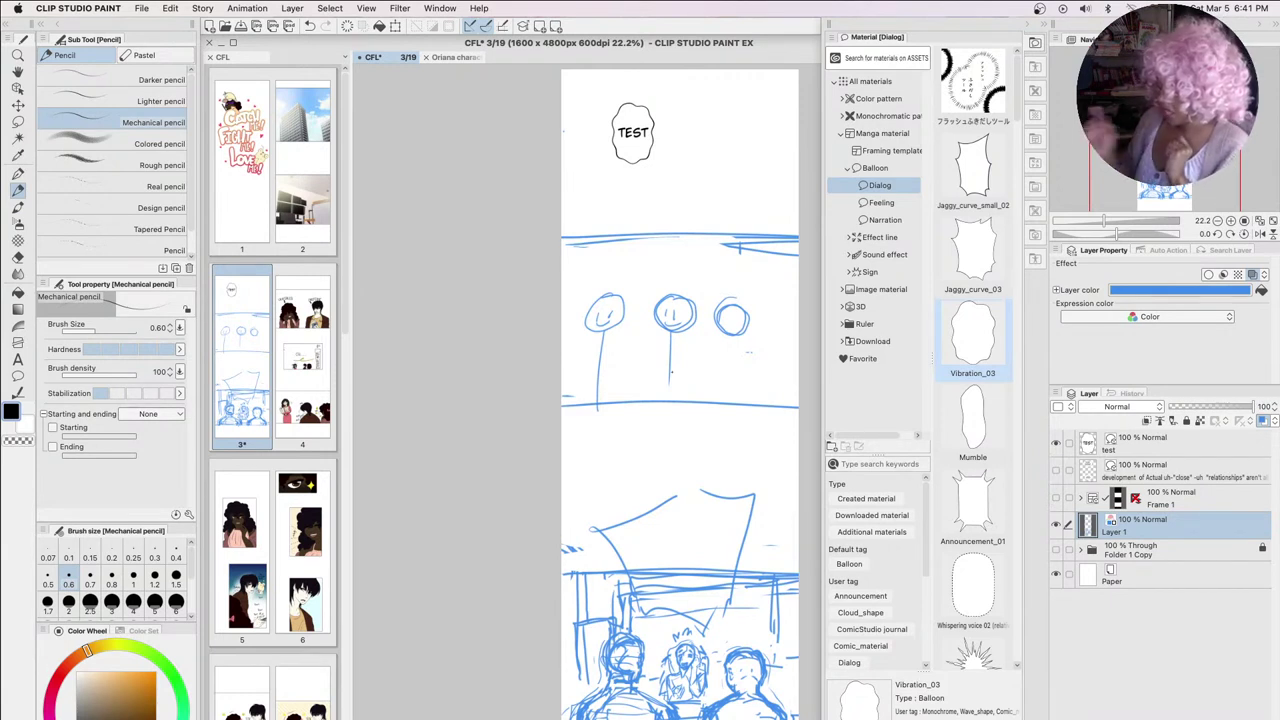
Hide Layer 1's blue sketch and add an empty raster Layer 9 above the test layer
{"action": "left_click", "coordinate": [1056, 525]}
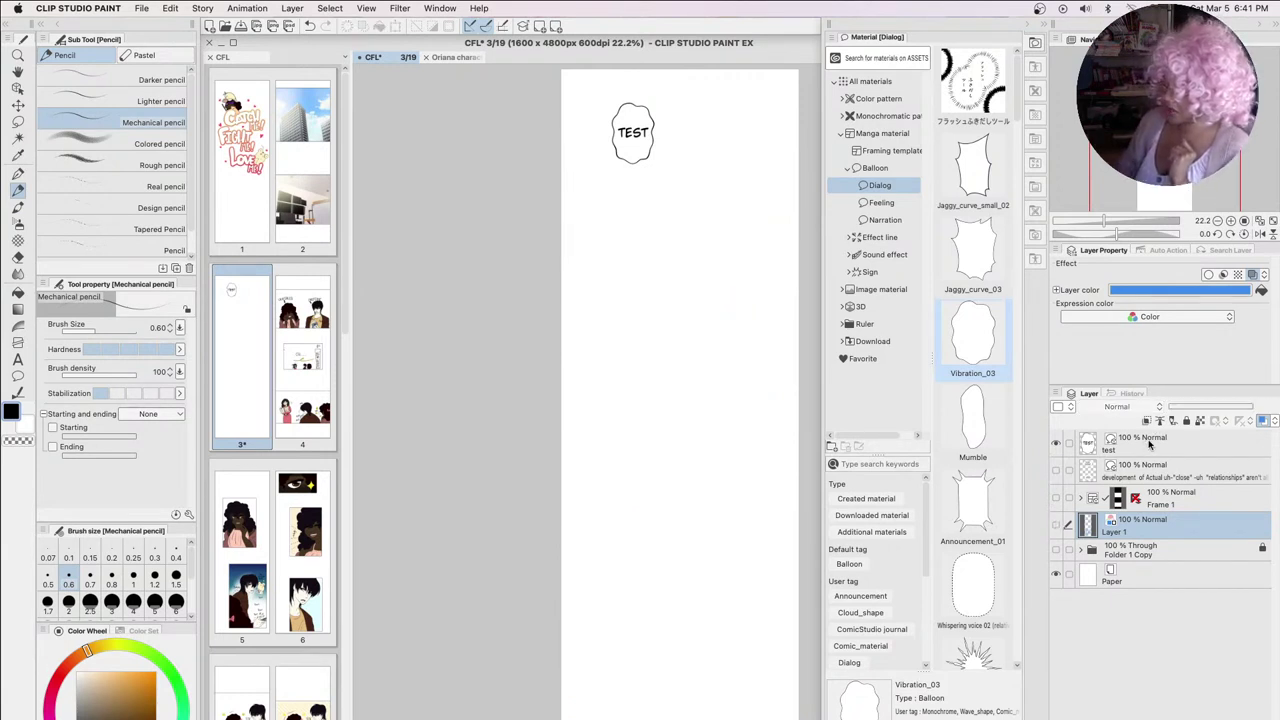
{"action": "left_click", "coordinate": [1148, 444]}
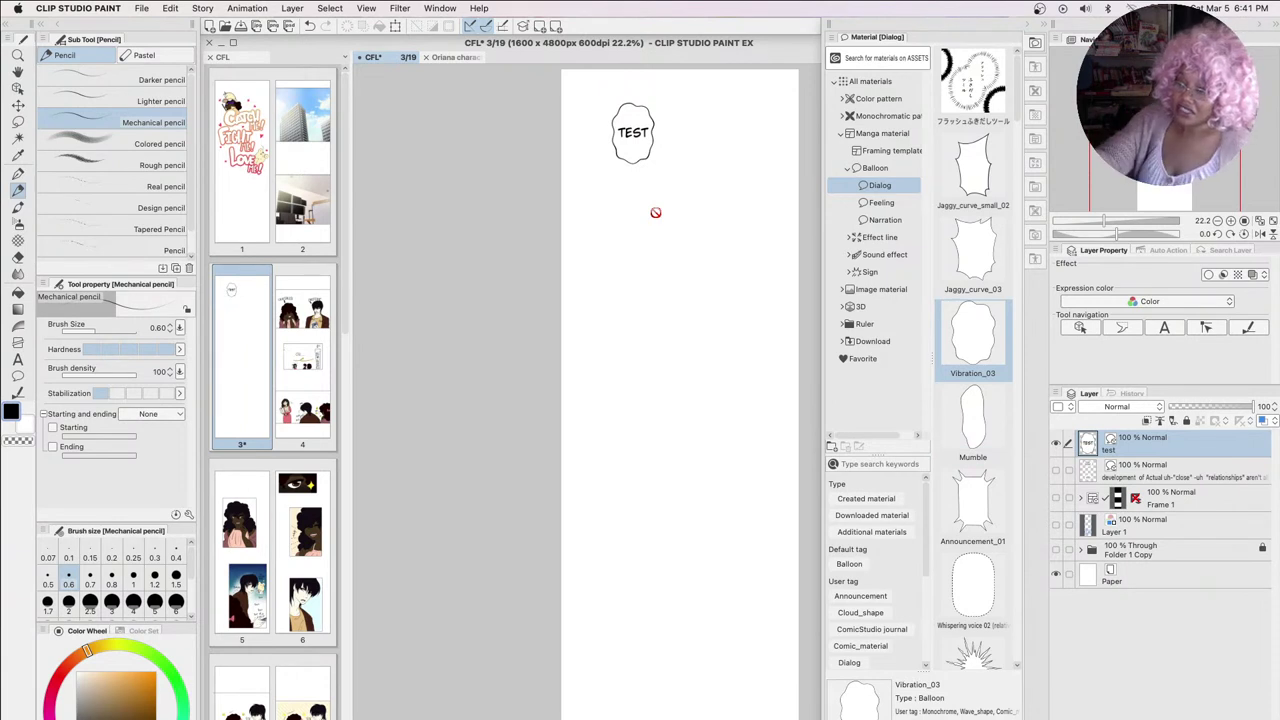
{"action": "left_click", "coordinate": [291, 9]}
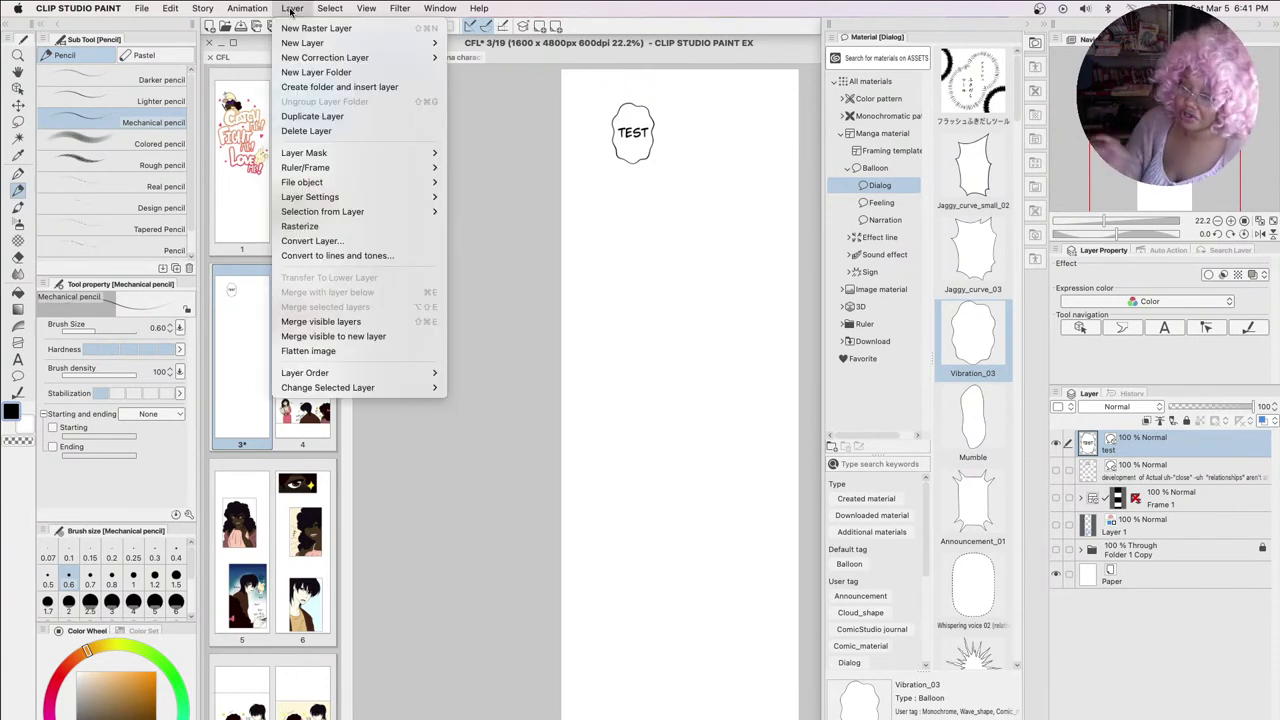
{"action": "left_click", "coordinate": [330, 30]}
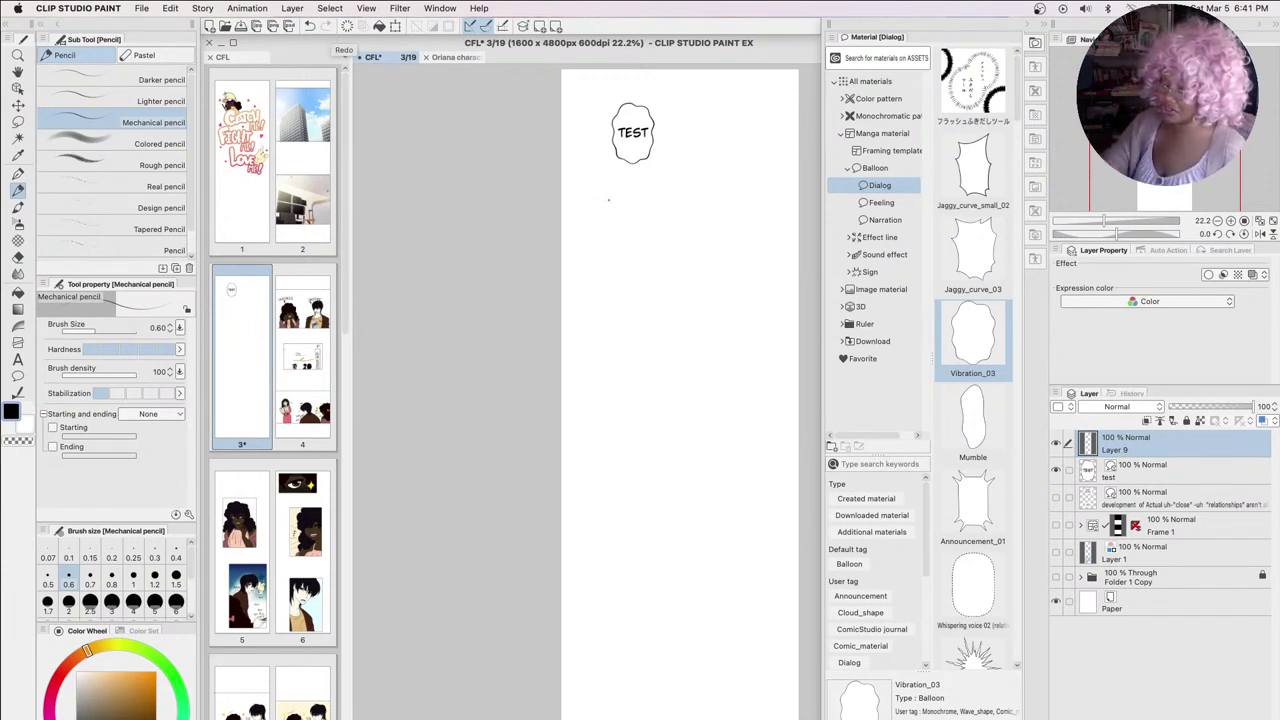
Draw two black stick figures under the TEST balloon, with a tail to the right figure
{"action": "mouse_move", "coordinate": [612, 186]}
{"action": "left_mouse_down"}
{"action": "mouse_move", "coordinate": [634, 211]}
{"action": "mouse_move", "coordinate": [590, 292]}
{"action": "left_mouse_up"}
{"action": "mouse_move", "coordinate": [617, 258]}
{"action": "left_mouse_down"}
{"action": "mouse_move", "coordinate": [591, 291]}
{"action": "mouse_move", "coordinate": [631, 296]}
{"action": "left_mouse_up"}
{"action": "mouse_move", "coordinate": [700, 182]}
{"action": "left_mouse_down"}
{"action": "mouse_move", "coordinate": [700, 246]}
{"action": "mouse_move", "coordinate": [666, 268]}
{"action": "mouse_move", "coordinate": [733, 284]}
{"action": "left_mouse_up"}
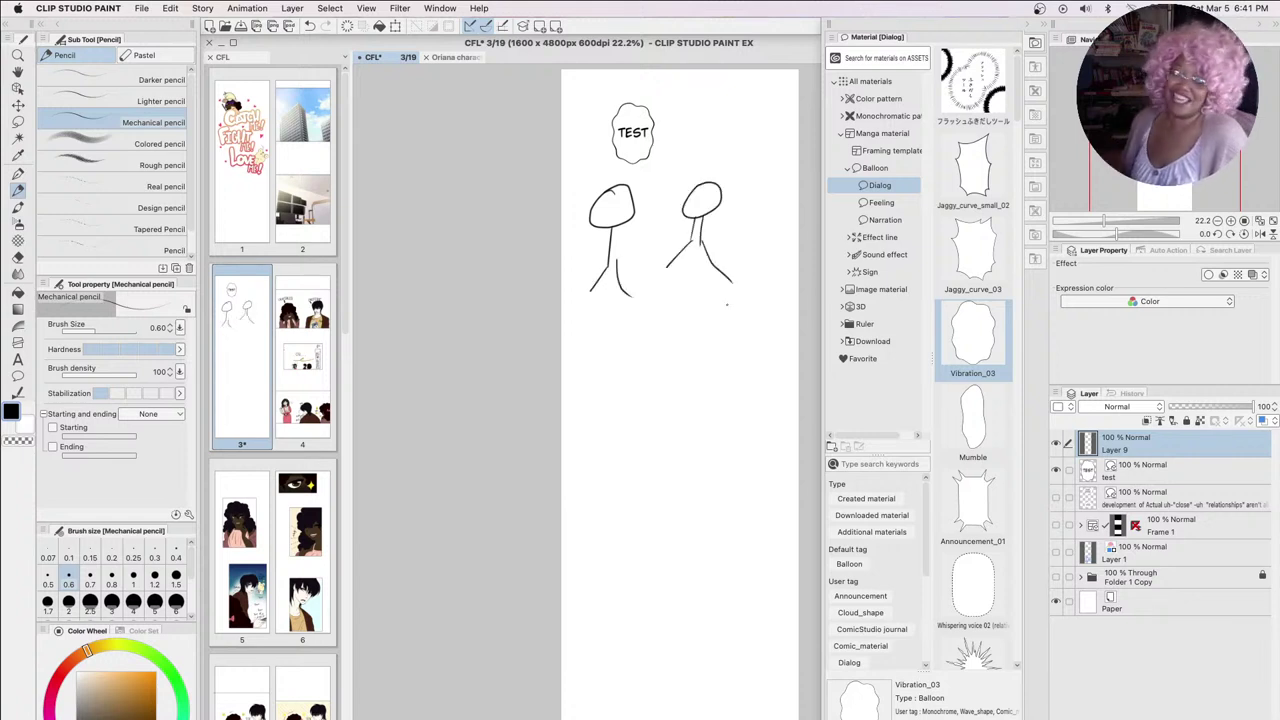
{"action": "left_click_drag", "start_coordinate": [644, 160], "coordinate": [666, 195]}
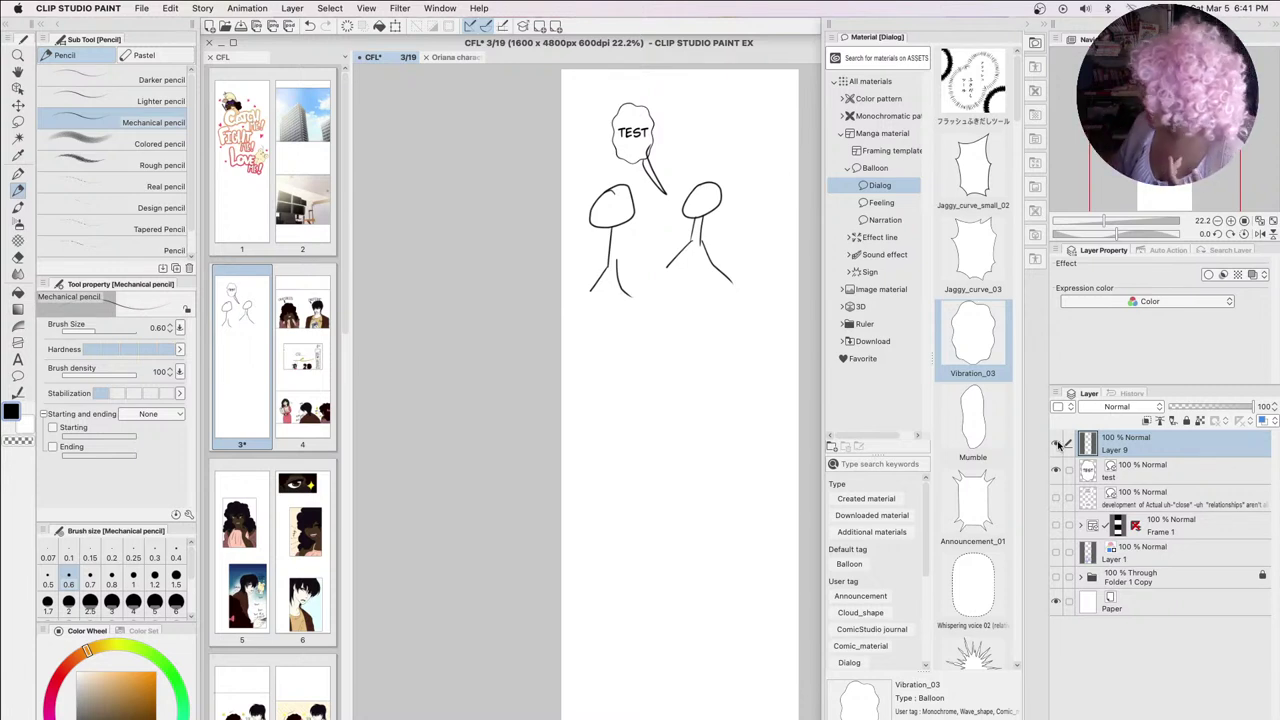
Delete the doodle Layer 9 and the TEST balloon layer, confirming each deletion
{"action": "key", "text": "Delete"}
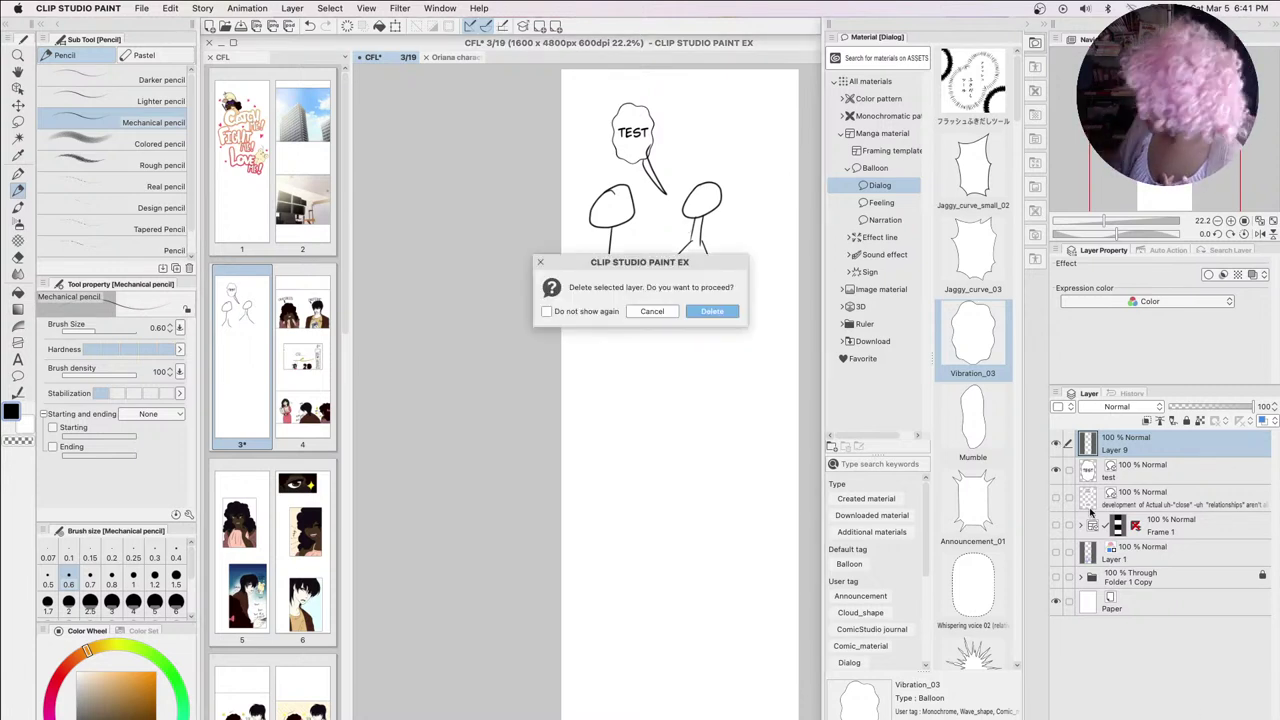
{"action": "left_click", "coordinate": [714, 312]}
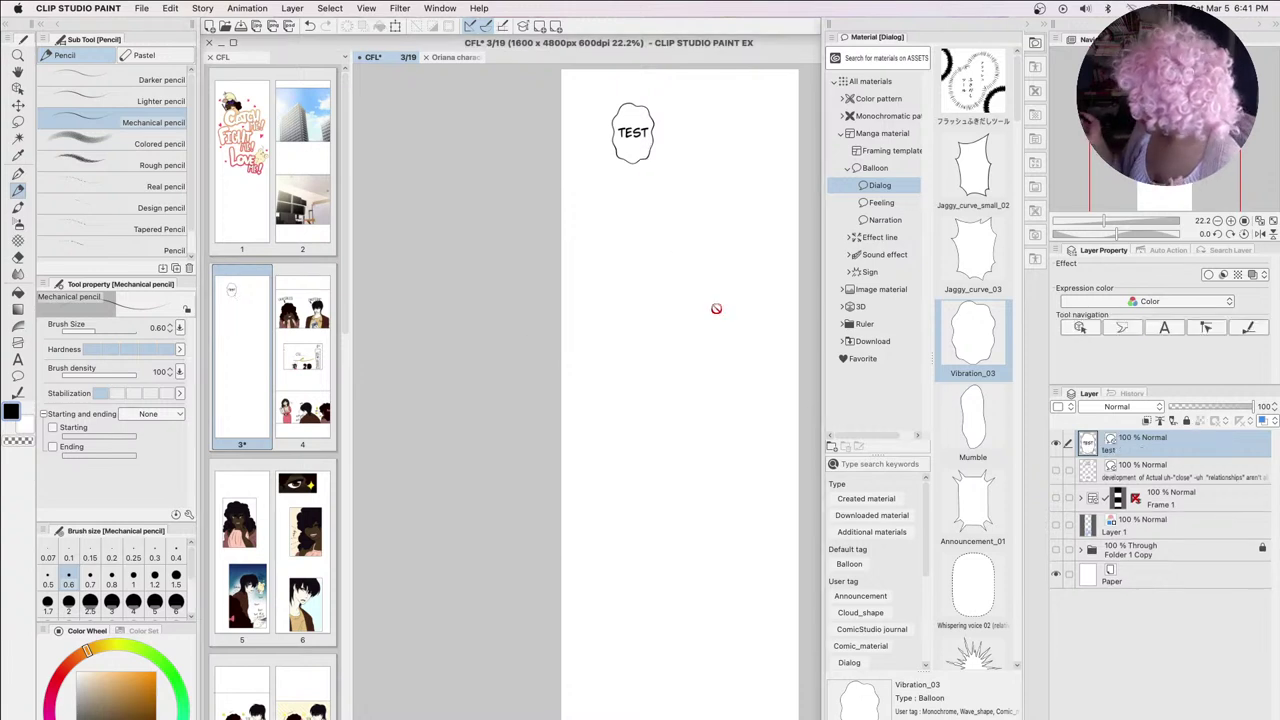
{"action": "key", "text": "Delete"}
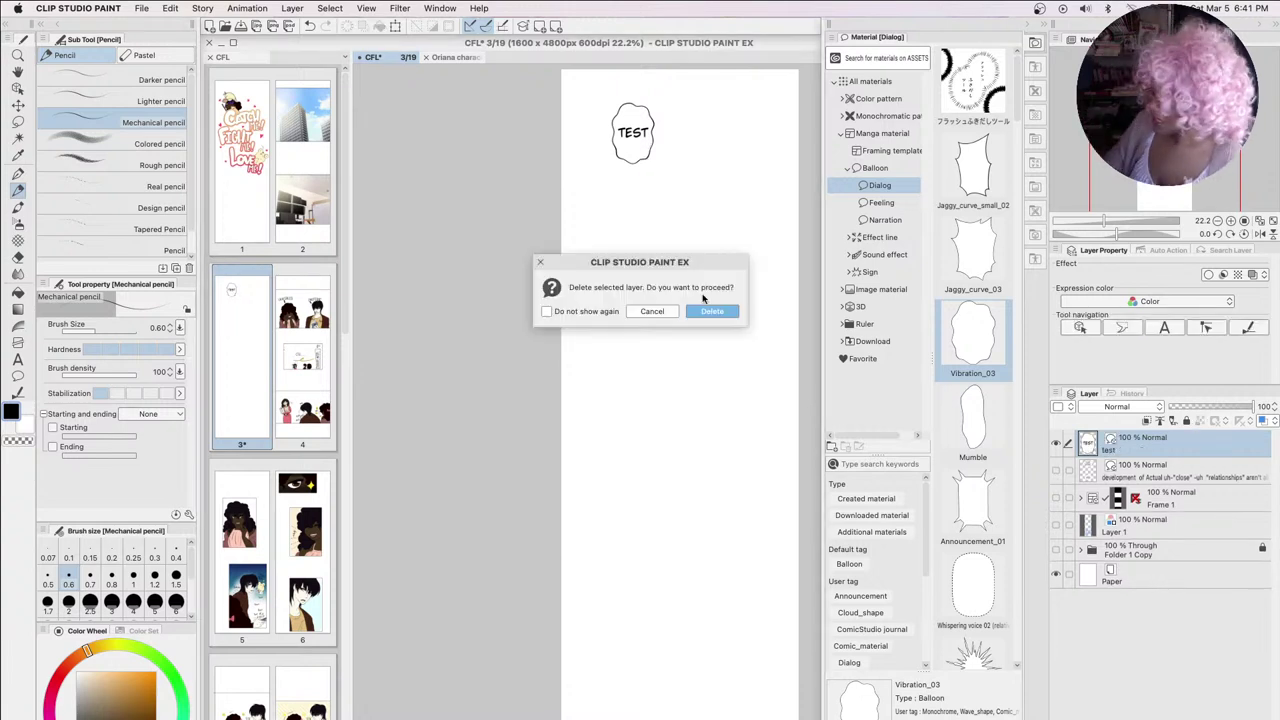
{"action": "left_click", "coordinate": [712, 308]}
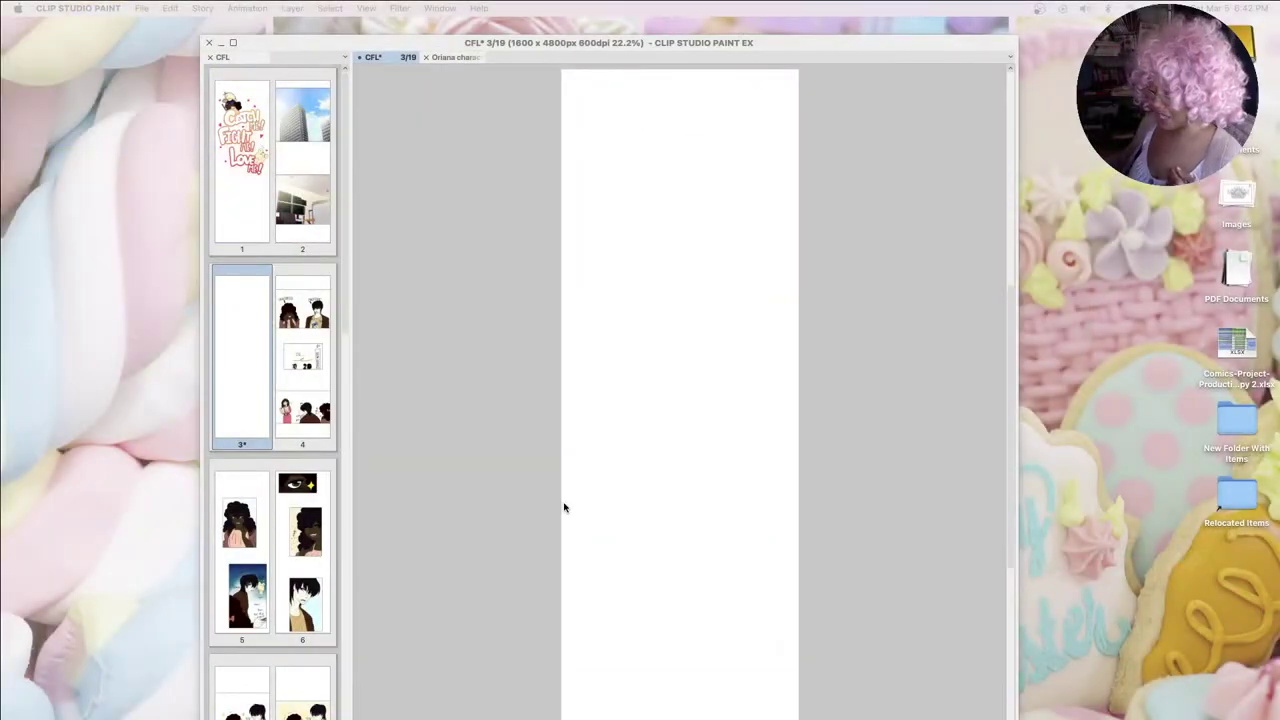
Restore the hidden palettes and turn Layer 1's blue rough sketch back on
{"action": "key", "text": "Tab"}
{"action": "left_click", "coordinate": [1057, 497]}
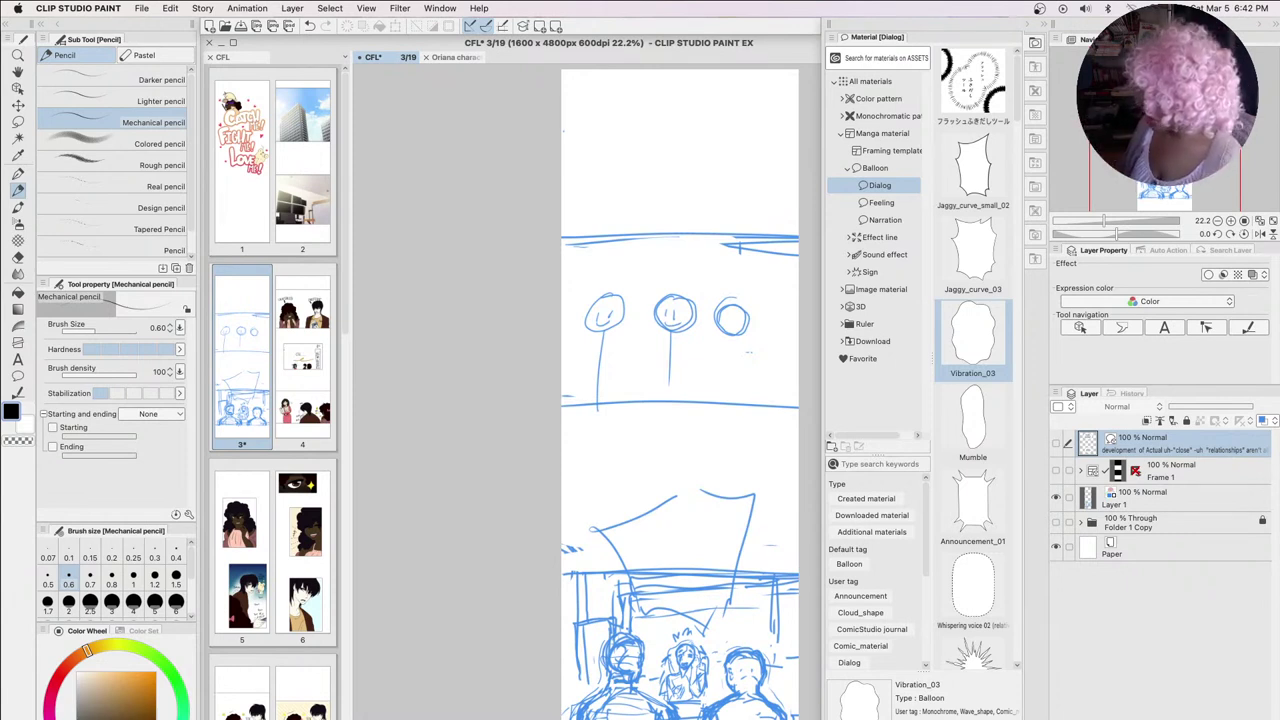
Create a new empty Layer 9 with the new-layer shortcut and pick the G-pen for inking
{"action": "key", "text": "super+shift+n"}
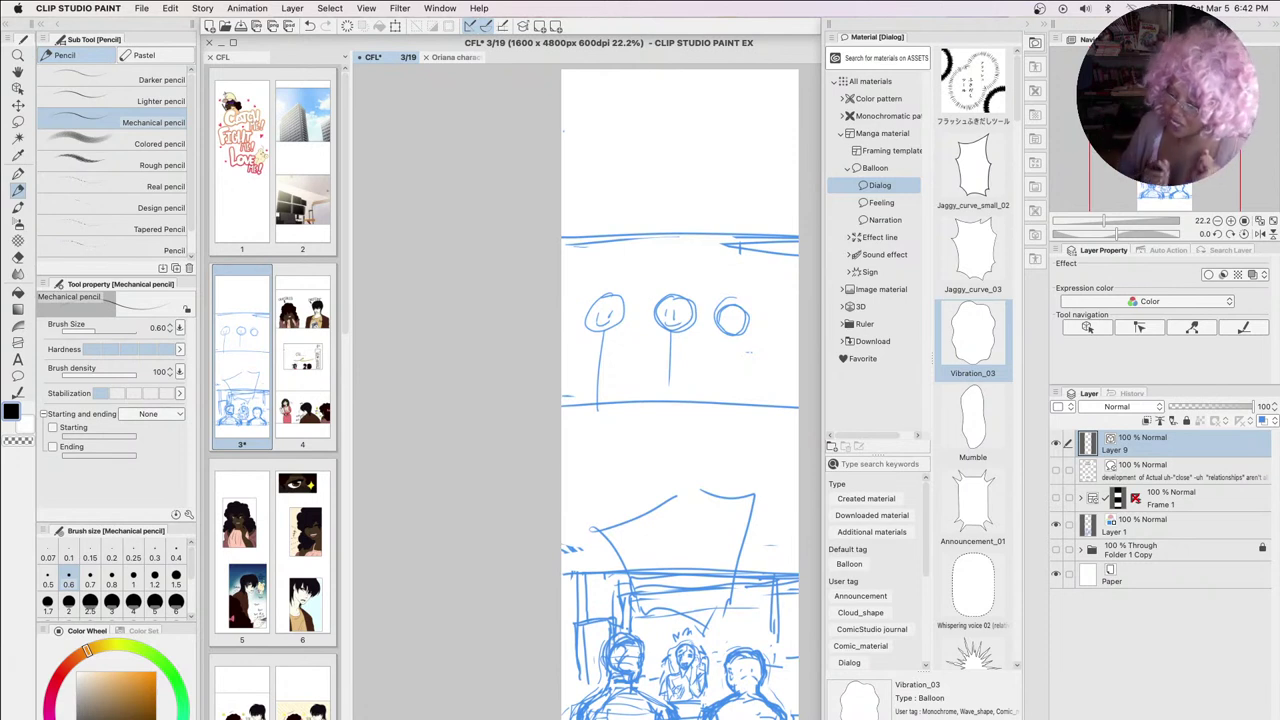
{"action": "left_click", "coordinate": [19, 173]}
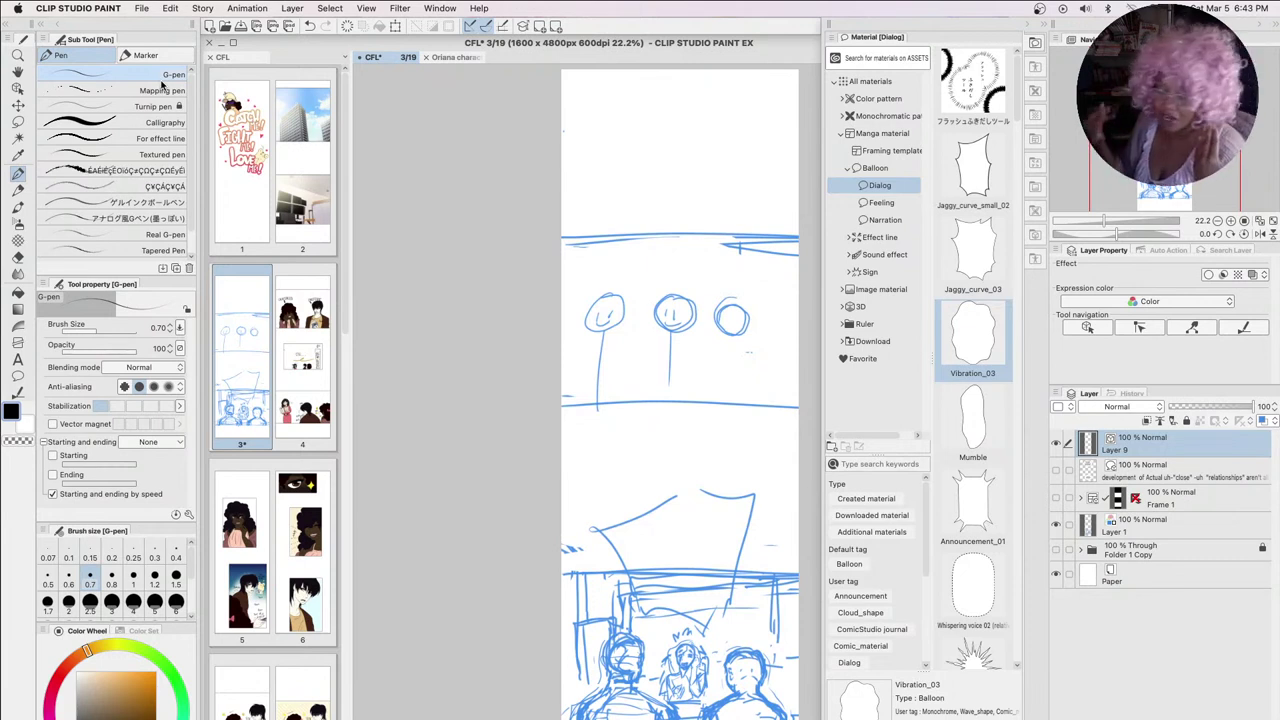
Set the G-pen to 0.3, check Layer 1 and Frame 1, and ink strokes around the left figure's head
{"action": "left_click", "coordinate": [155, 565]}
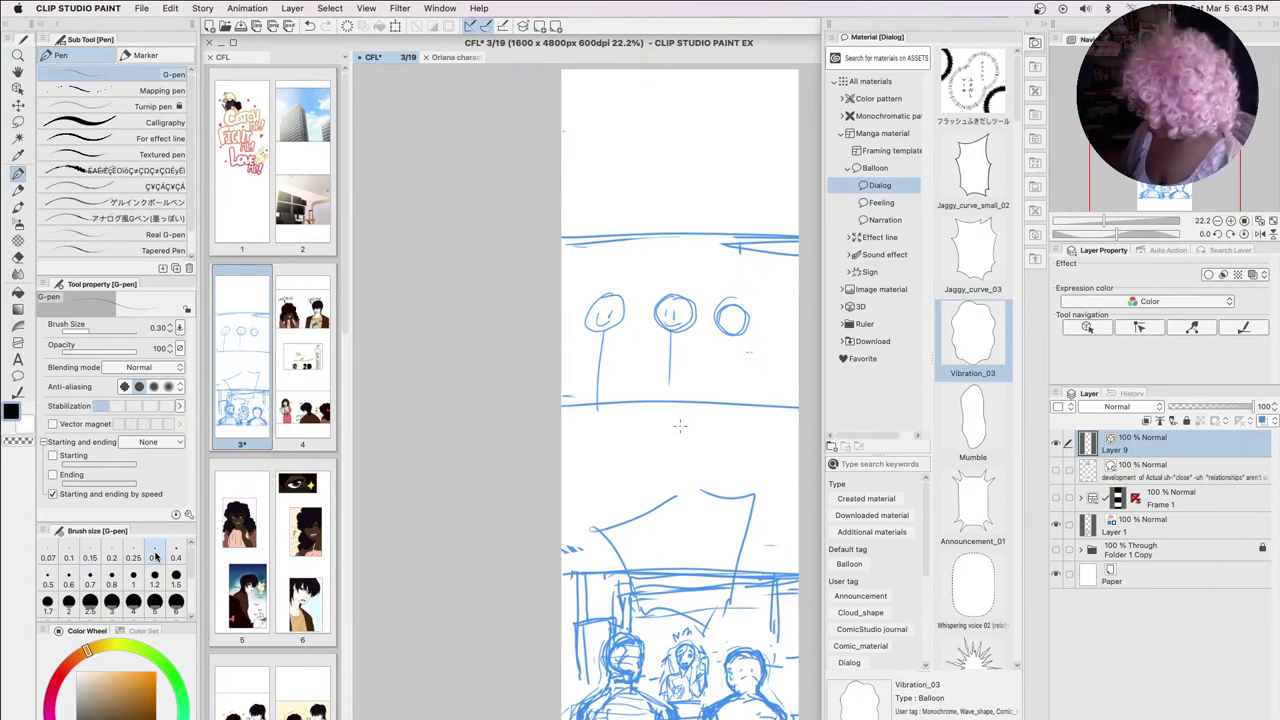
{"action": "left_click", "coordinate": [1056, 524]}
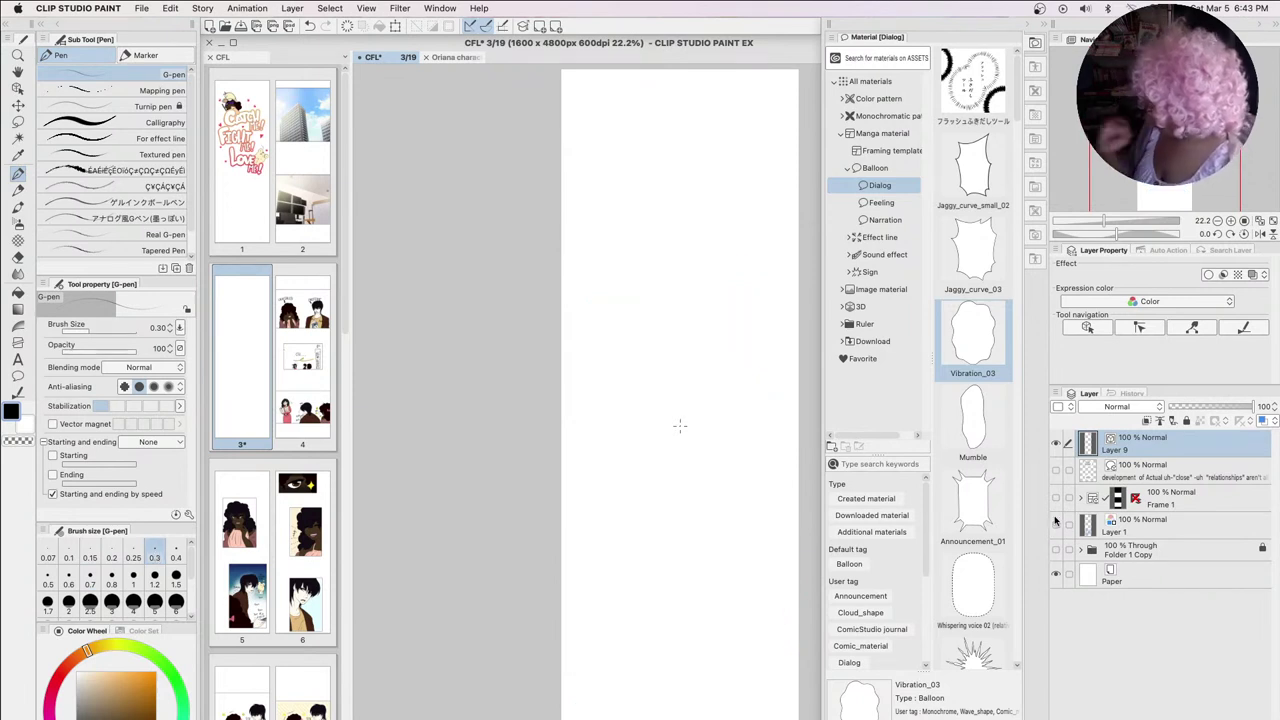
{"action": "left_click", "coordinate": [1056, 524]}
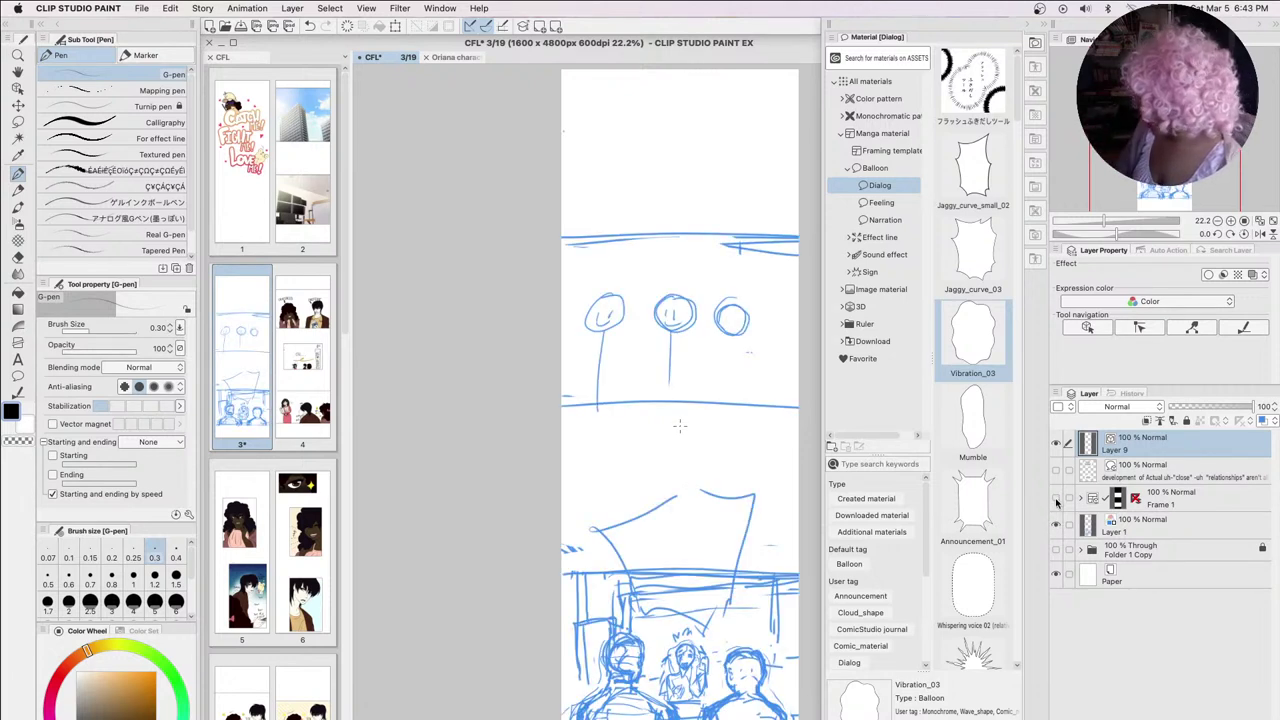
{"action": "left_click", "coordinate": [1080, 497]}
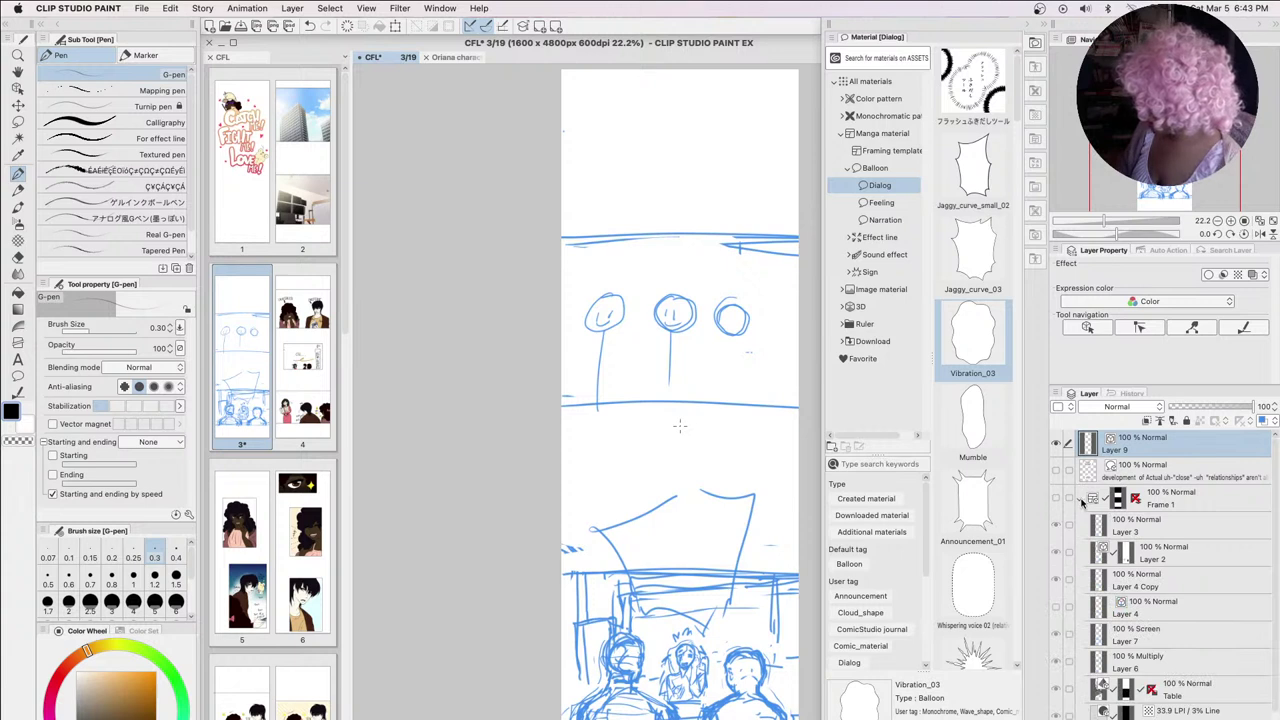
{"action": "left_click", "coordinate": [1081, 498]}
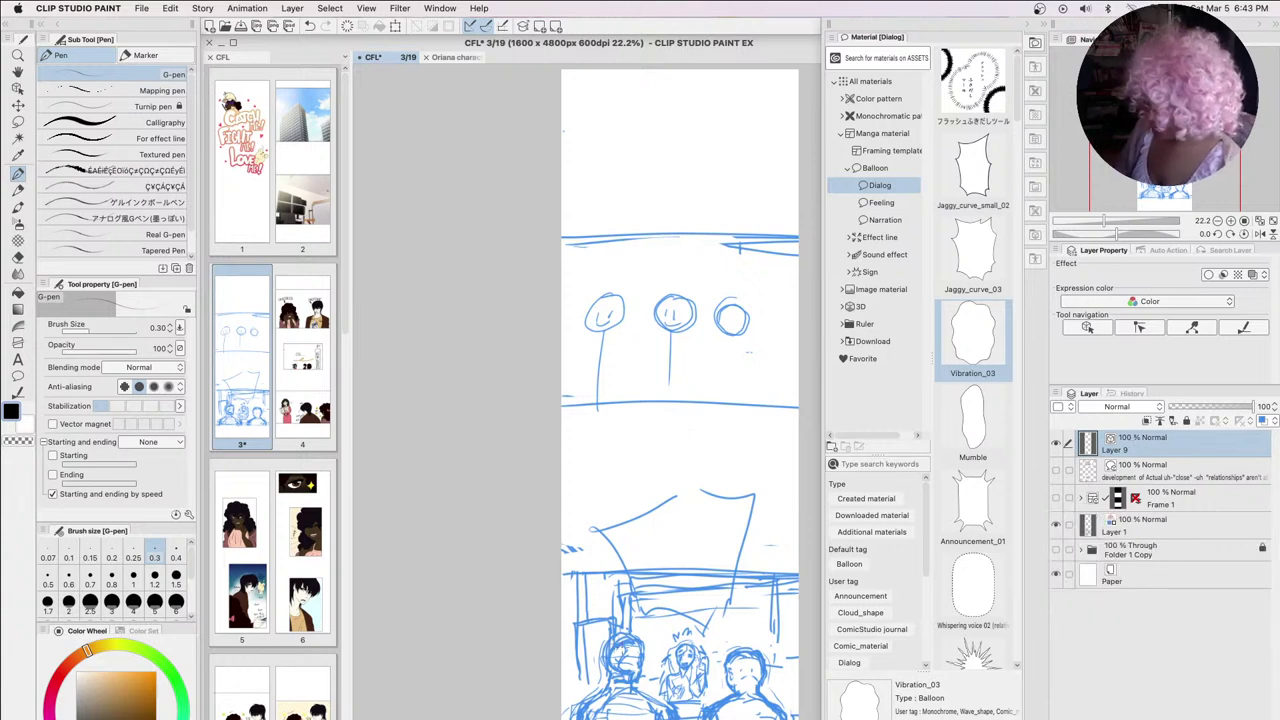
{"action": "mouse_move", "coordinate": [626, 634]}
{"action": "left_mouse_down"}
{"action": "mouse_move", "coordinate": [606, 642]}
{"action": "mouse_move", "coordinate": [610, 674]}
{"action": "mouse_move", "coordinate": [644, 650]}
{"action": "mouse_move", "coordinate": [646, 668]}
{"action": "mouse_move", "coordinate": [632, 658]}
{"action": "mouse_move", "coordinate": [646, 666]}
{"action": "left_mouse_up"}
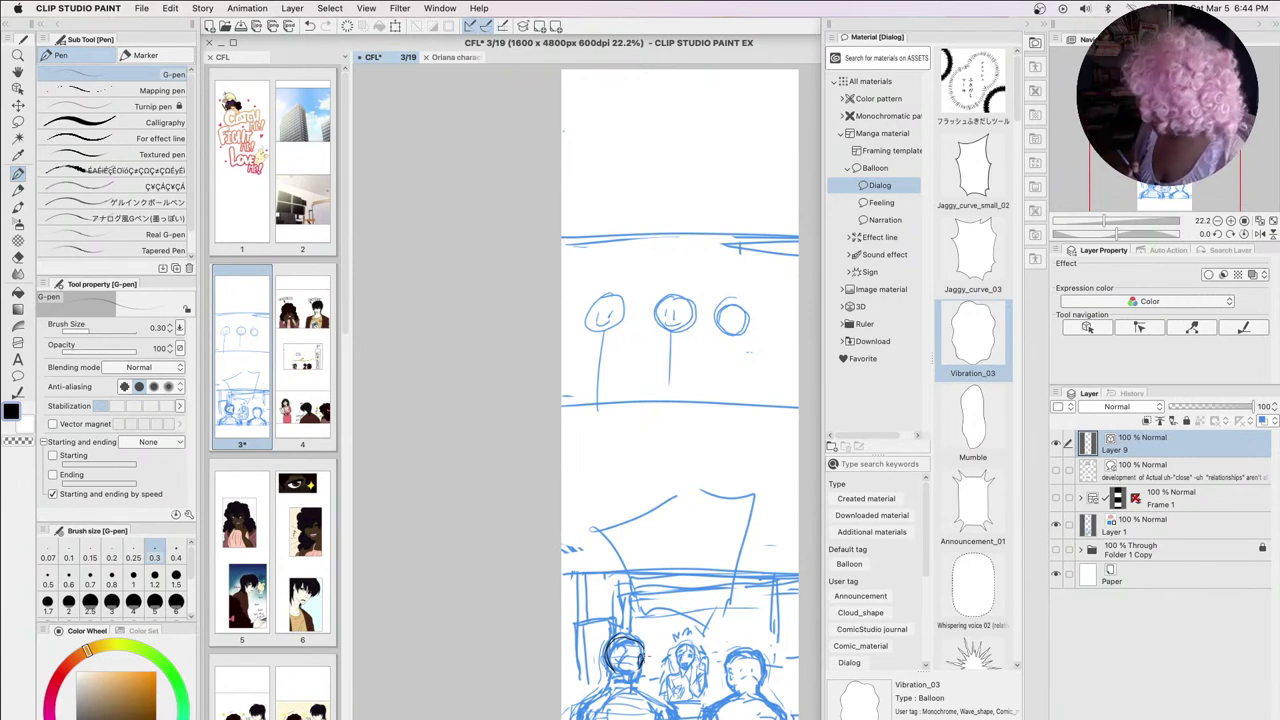
Show the finished Frame 1 artwork instead of the blue rough, and expand the Frame 1 folder
{"action": "left_click", "coordinate": [1057, 498]}
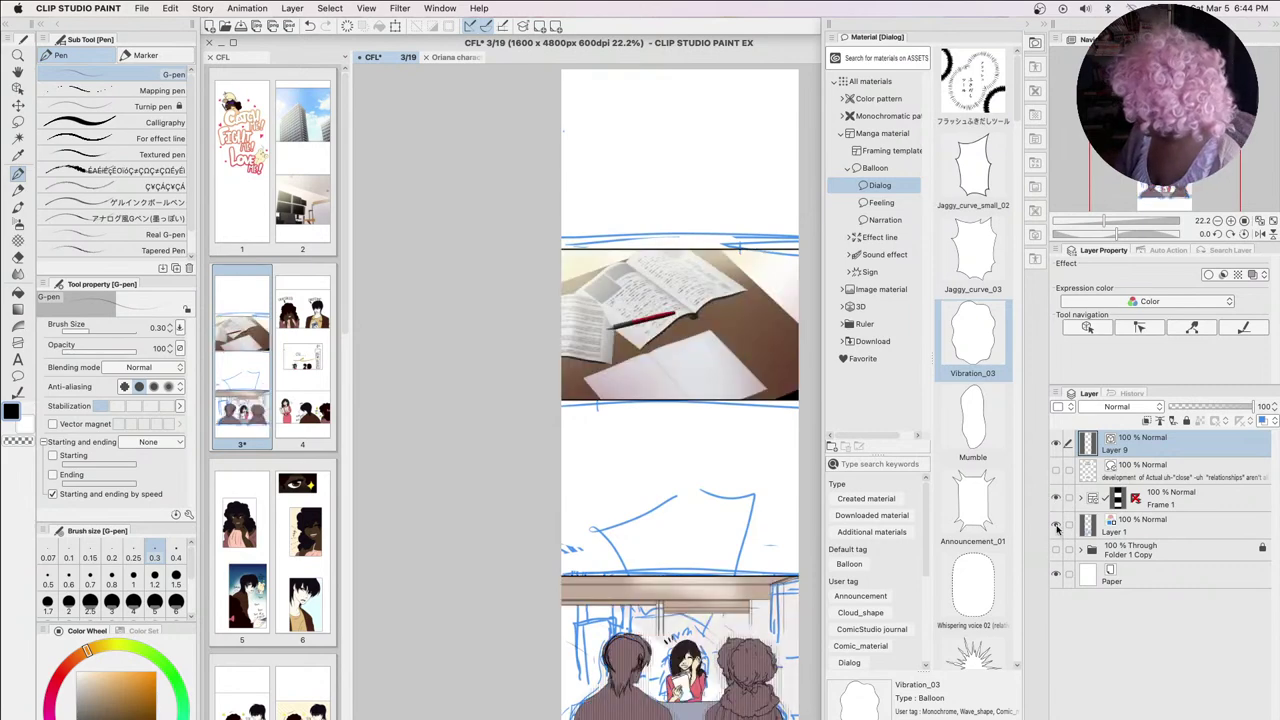
{"action": "left_click", "coordinate": [1057, 525]}
{"action": "left_click", "coordinate": [1080, 498]}
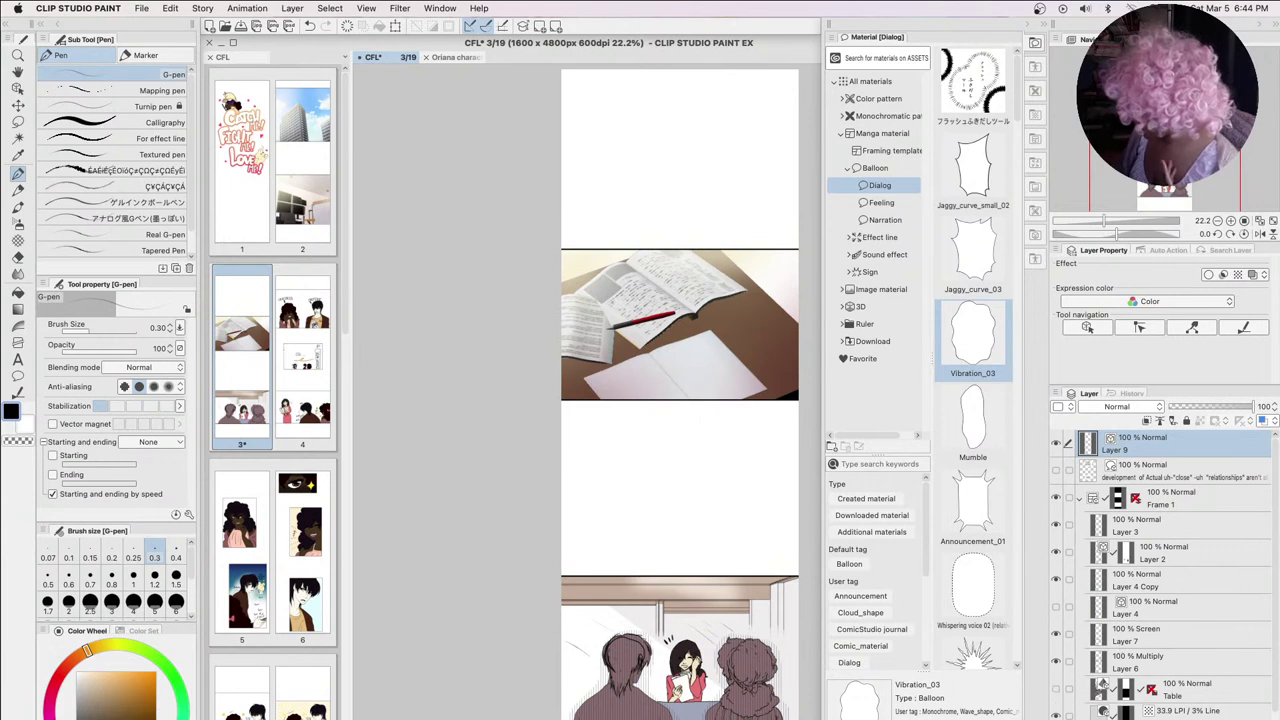
Hide the Table photo and the colour and tone layers, and close the Material palette
{"action": "left_click", "coordinate": [1056, 690]}
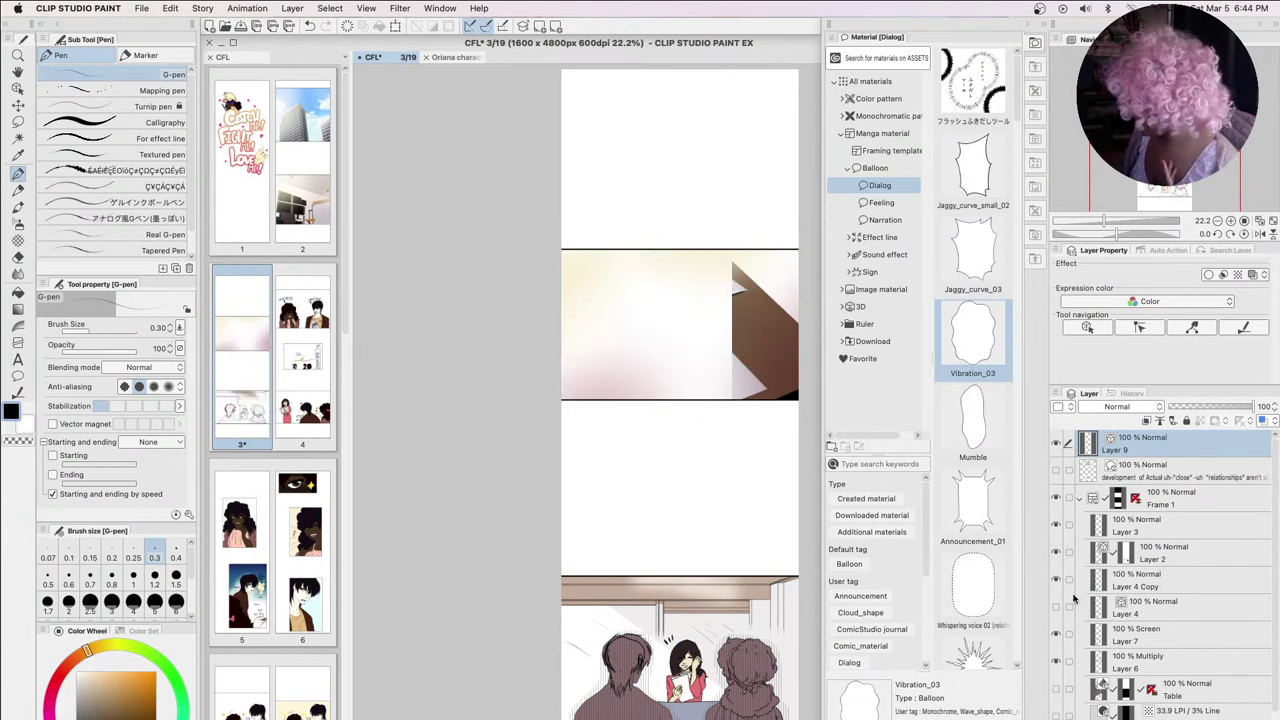
{"action": "left_click", "coordinate": [1060, 660]}
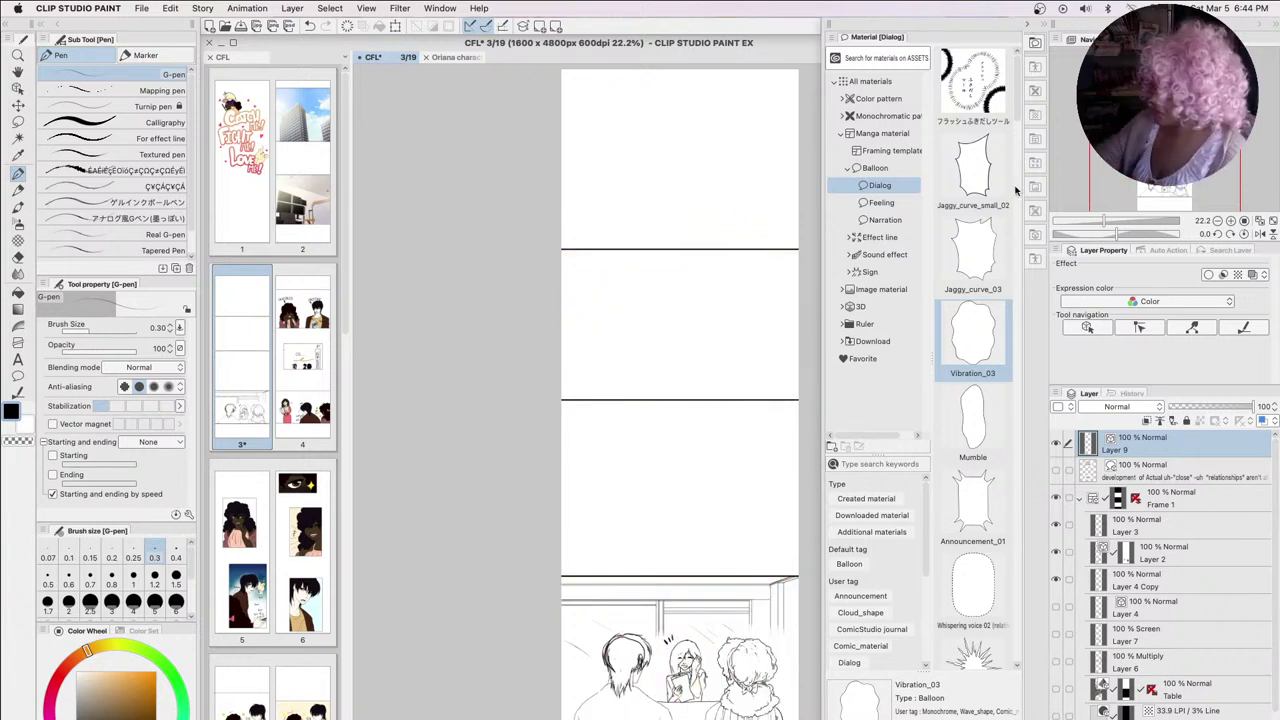
{"action": "left_click_drag", "start_coordinate": [1011, 306], "coordinate": [1006, 375]}
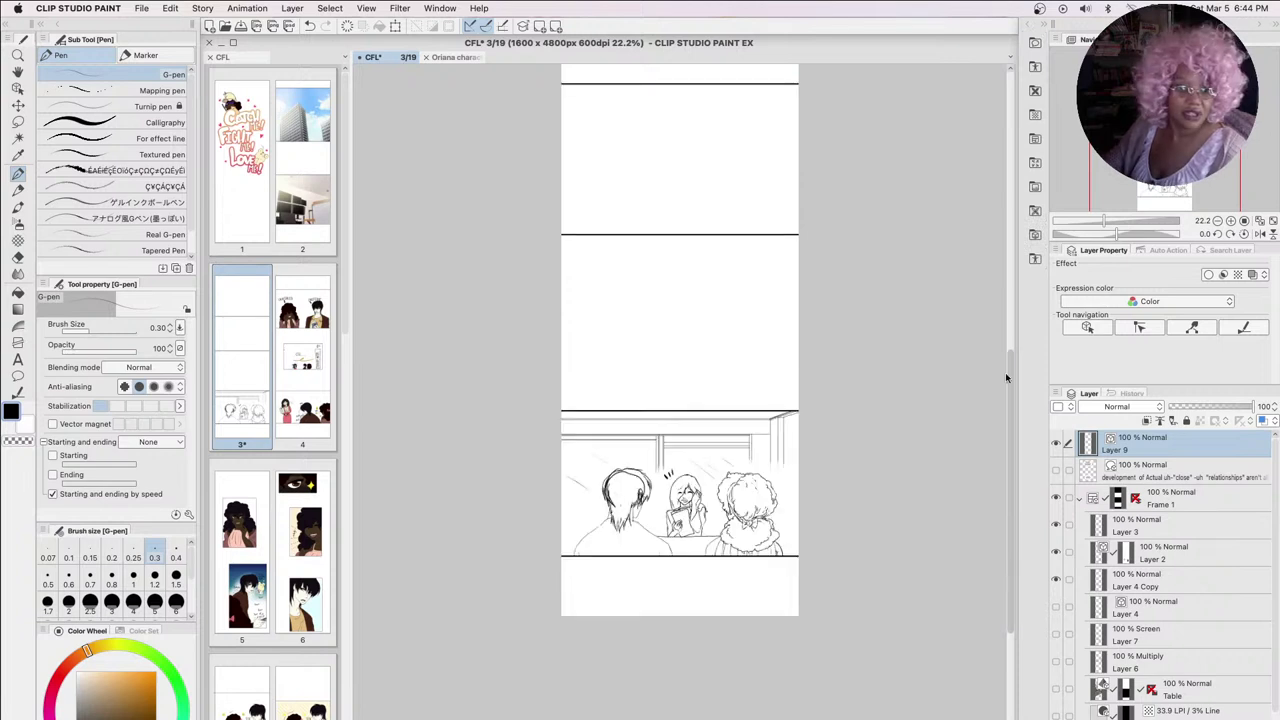
{"action": "scroll", "coordinate": [763, 455], "scroll_direction": "down", "scroll_amount": 1}
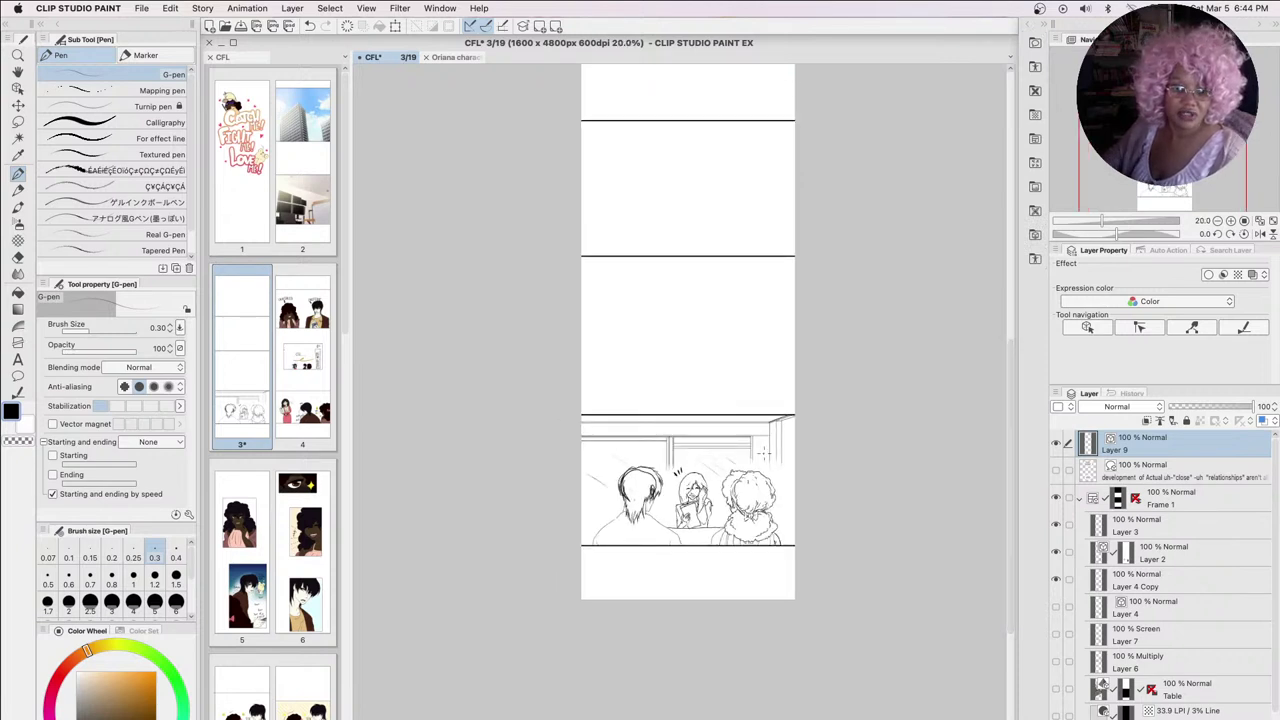
{"action": "scroll", "coordinate": [763, 455], "scroll_direction": "up", "scroll_amount": 2}
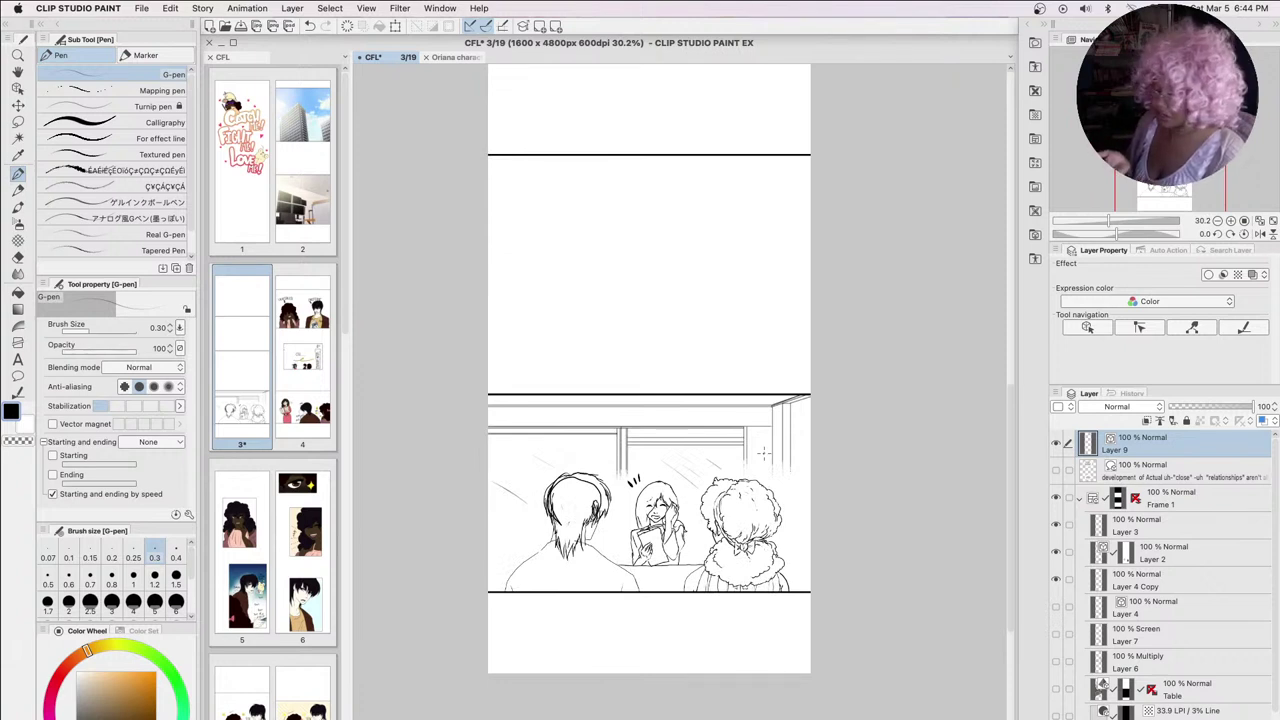
Delete Layer 9 with its test ink strokes and confirm the deletion
{"action": "key", "text": "Delete"}
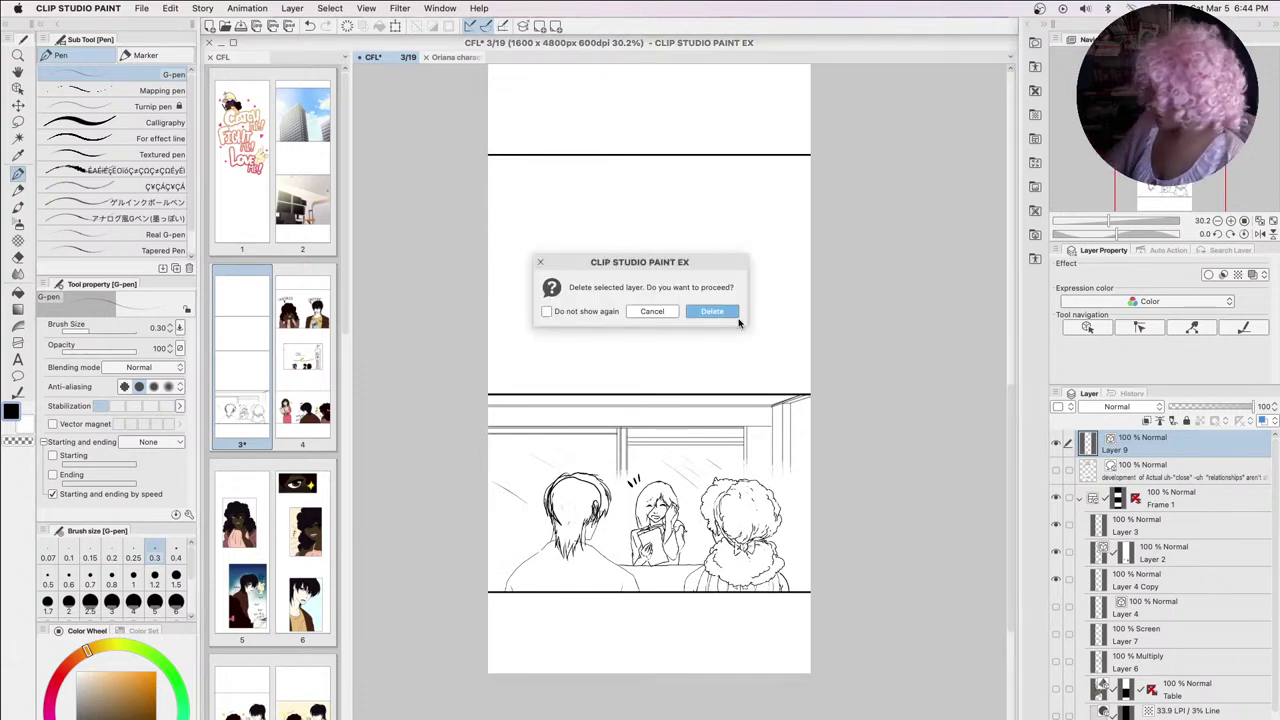
{"action": "left_click", "coordinate": [714, 308]}
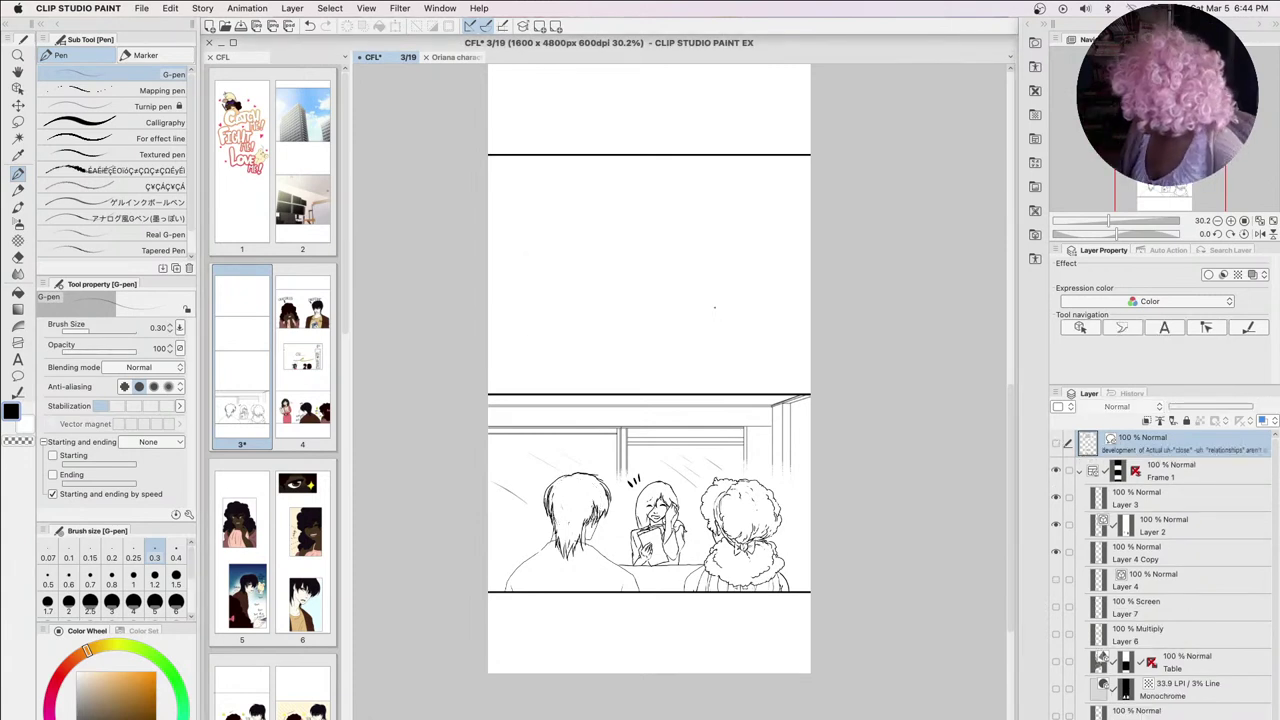
Try the gradient and flat colour layers, leaving the bottom flats layer selected but hidden
{"action": "left_click", "coordinate": [1056, 630]}
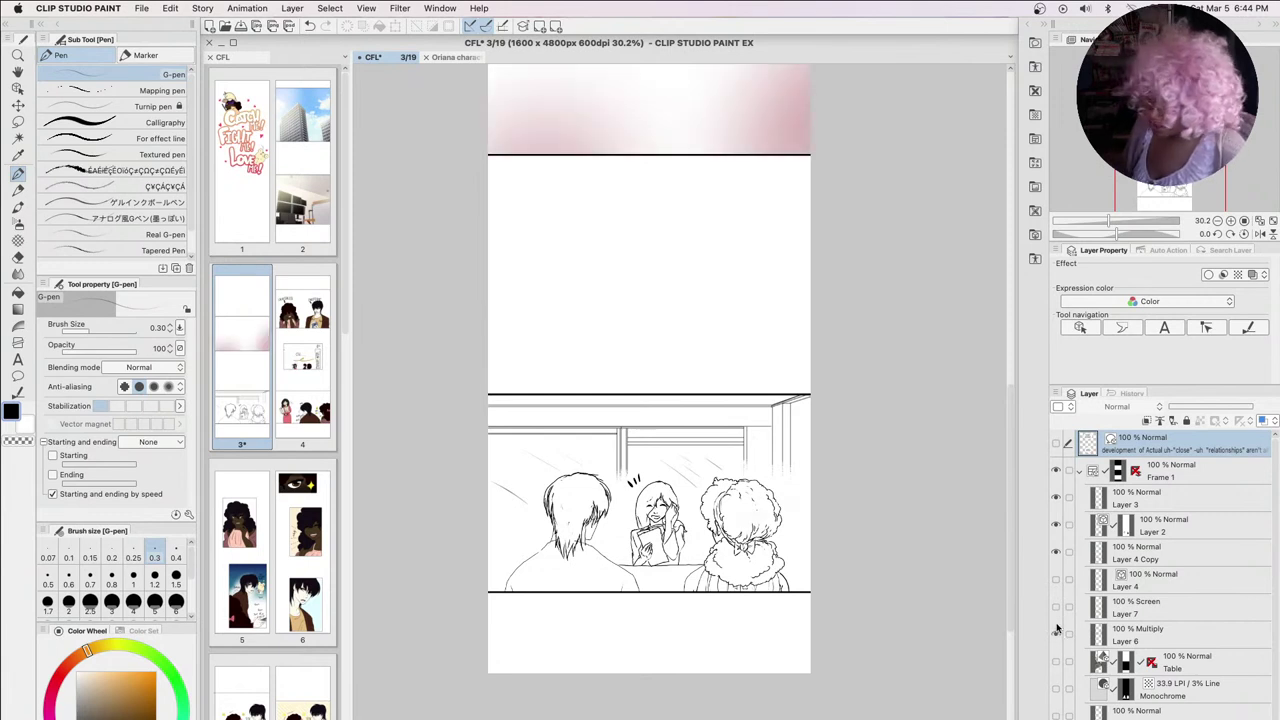
{"action": "left_click", "coordinate": [1055, 580]}
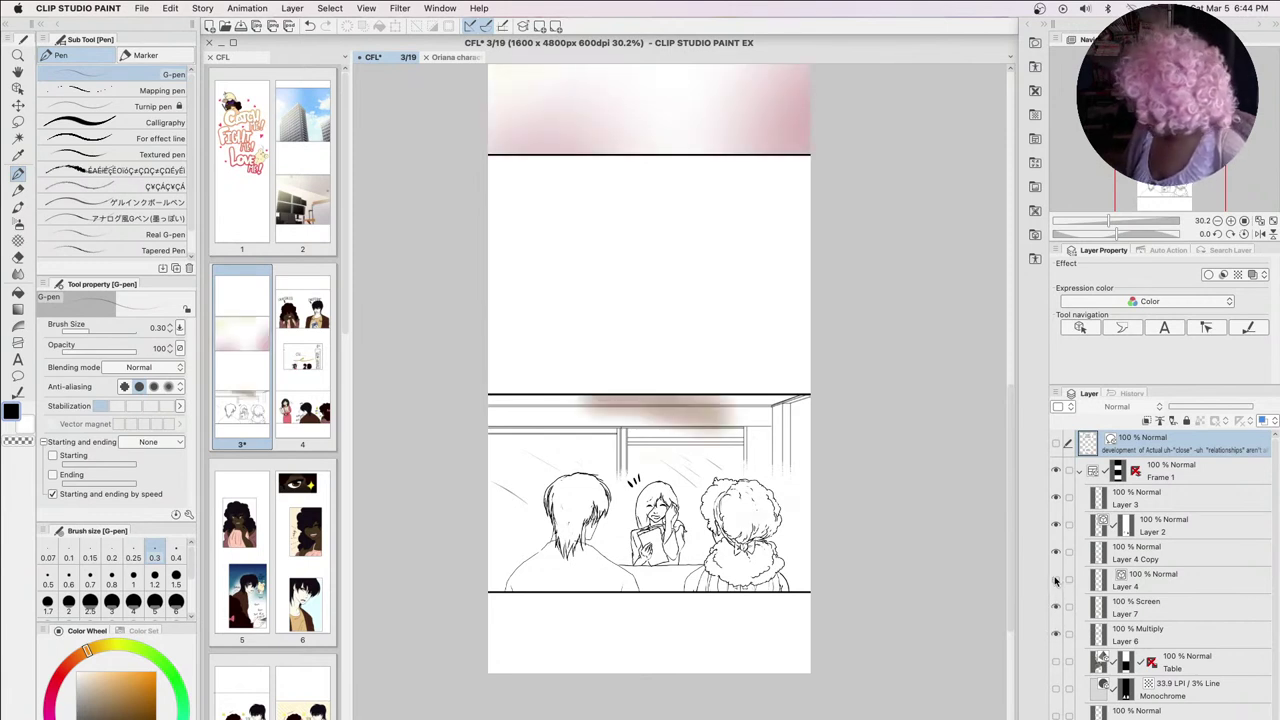
{"action": "left_click", "coordinate": [1055, 580]}
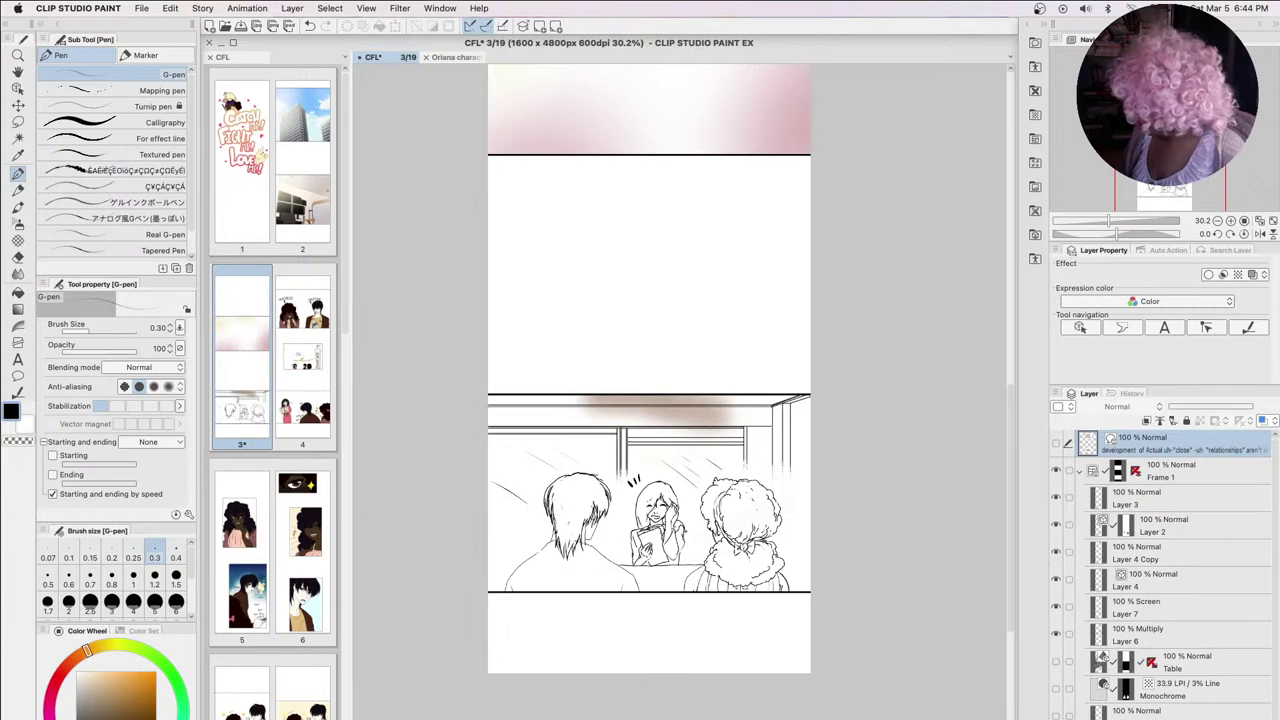
{"action": "left_click", "coordinate": [1055, 713]}
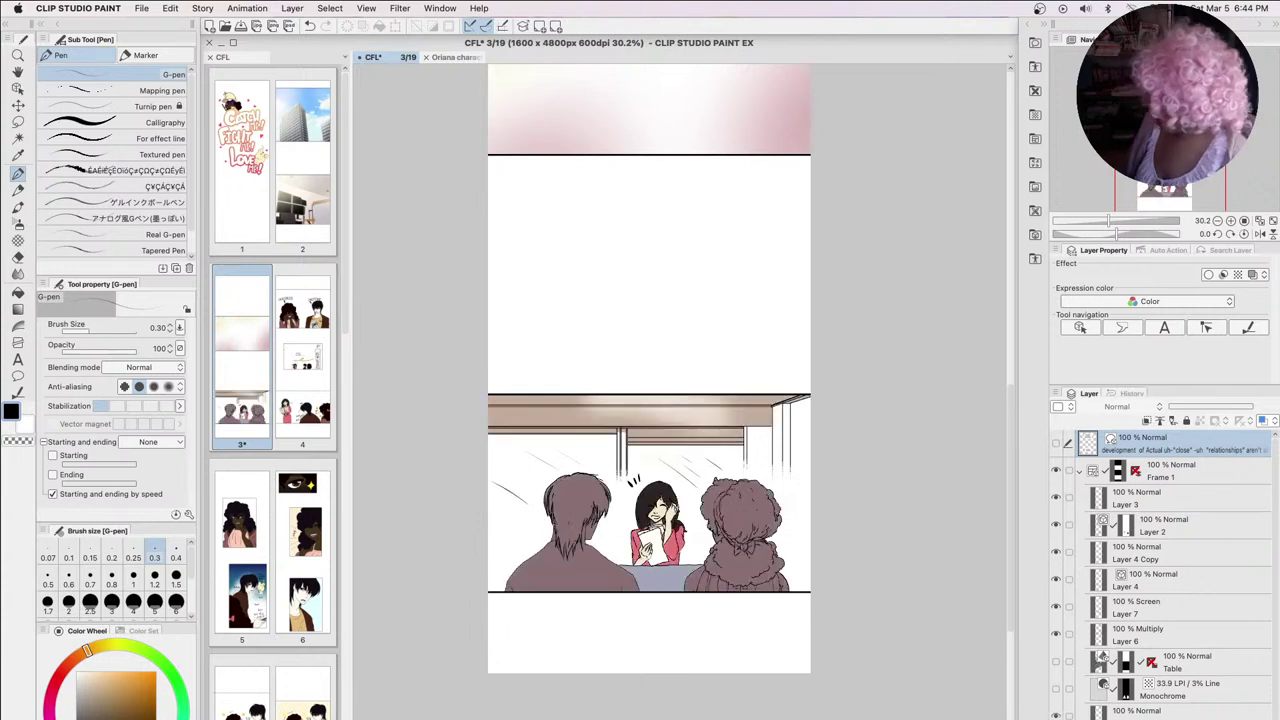
{"action": "left_click", "coordinate": [1163, 711]}
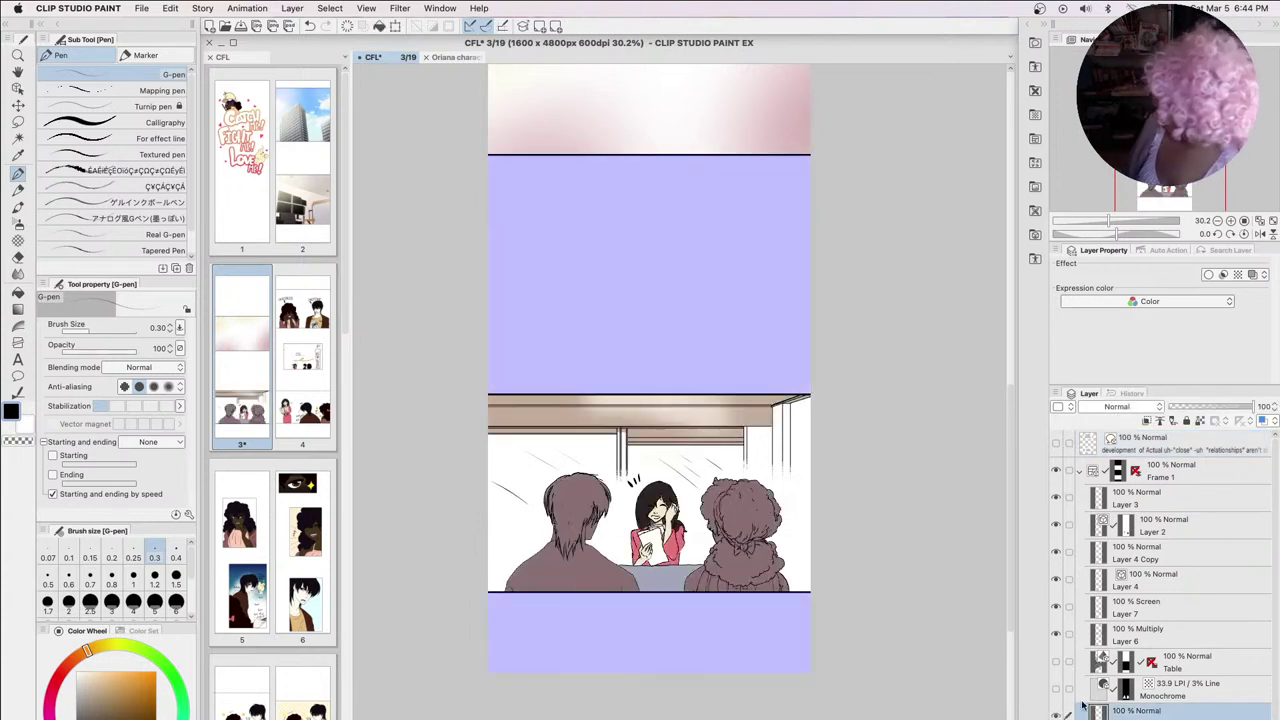
{"action": "left_click", "coordinate": [1055, 713]}
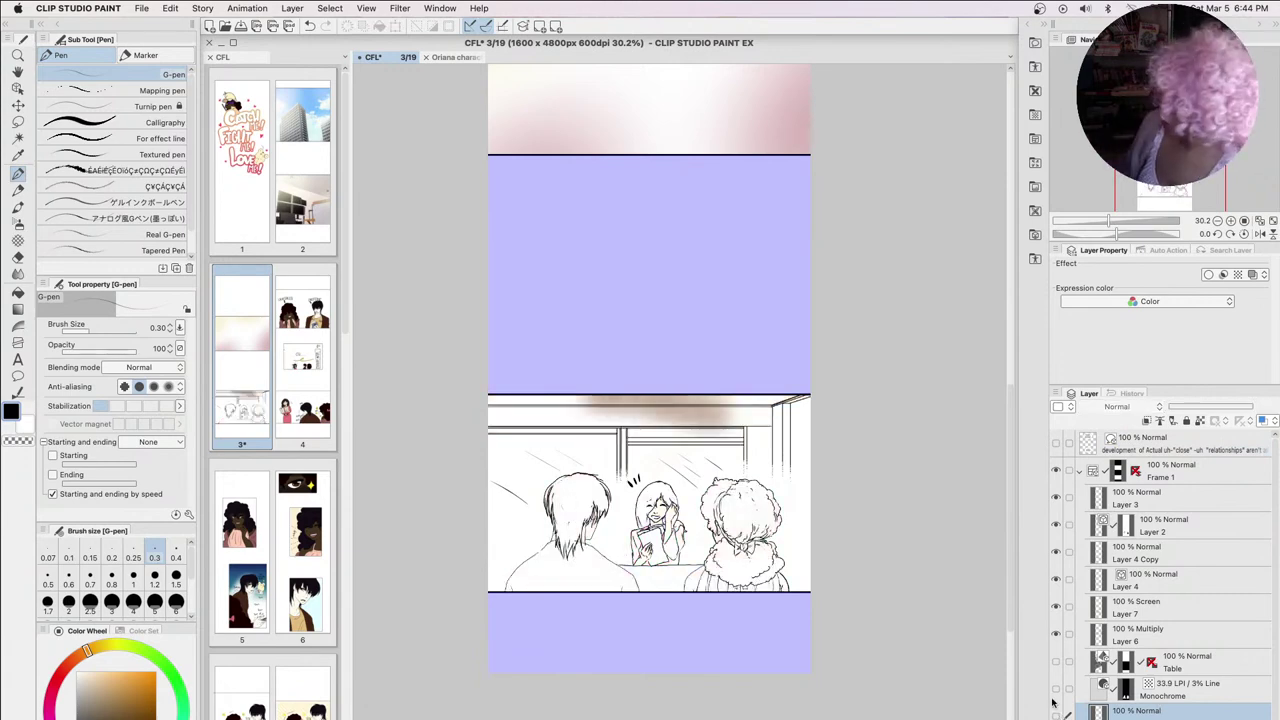
Add a new raster layer for colouring
{"action": "left_click", "coordinate": [331, 8]}
{"action": "mouse_move", "coordinate": [292, 8]}
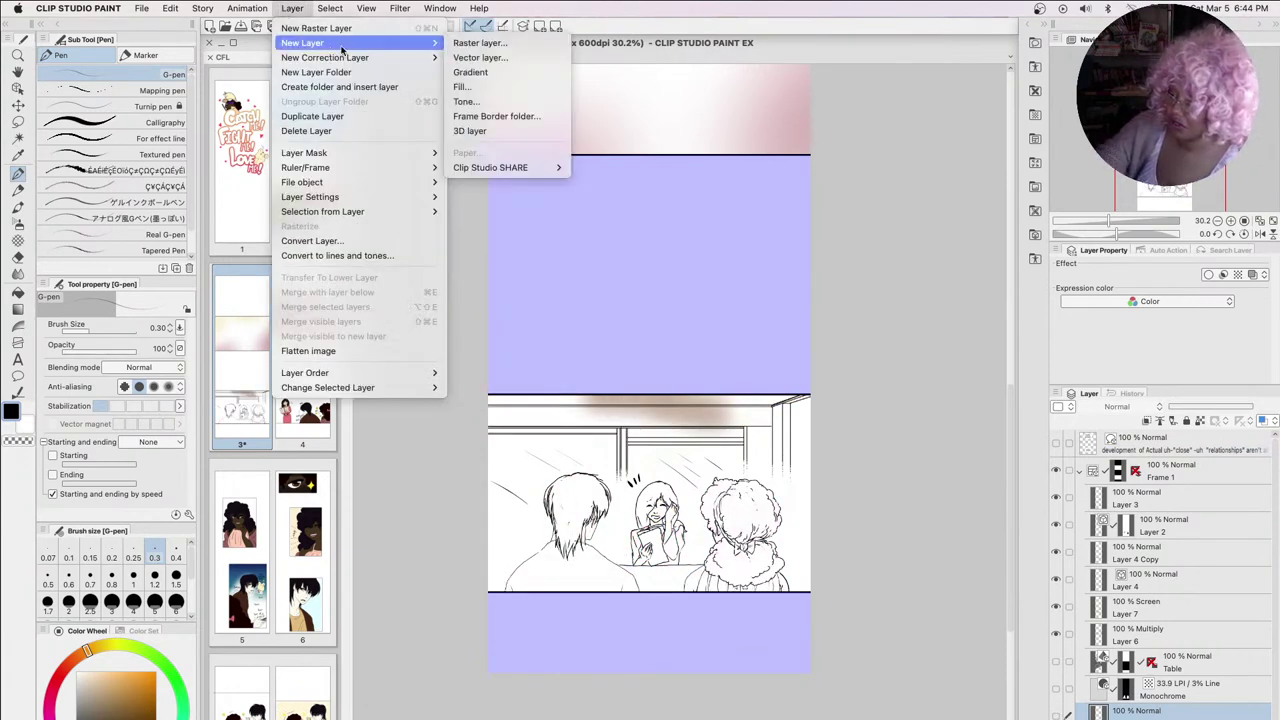
{"action": "left_click", "coordinate": [381, 29]}
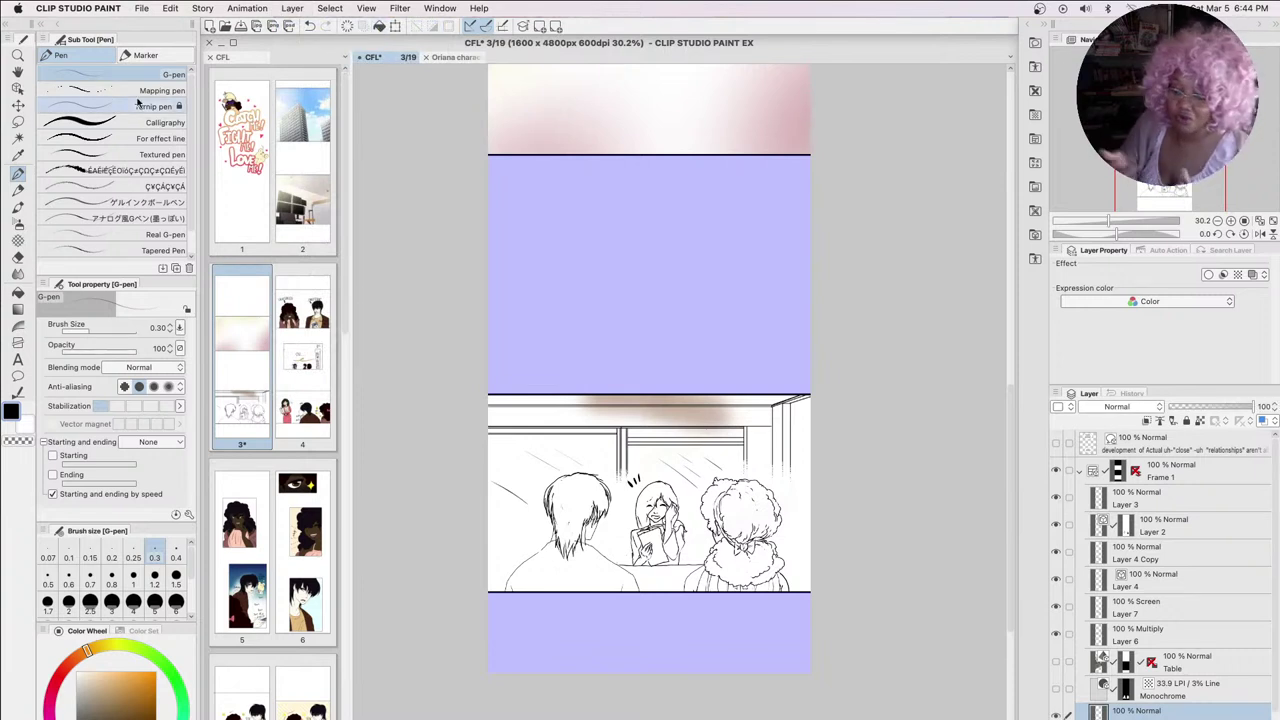
Choose the Fill tool and set the drawing colour to red
{"action": "left_click", "coordinate": [18, 292]}
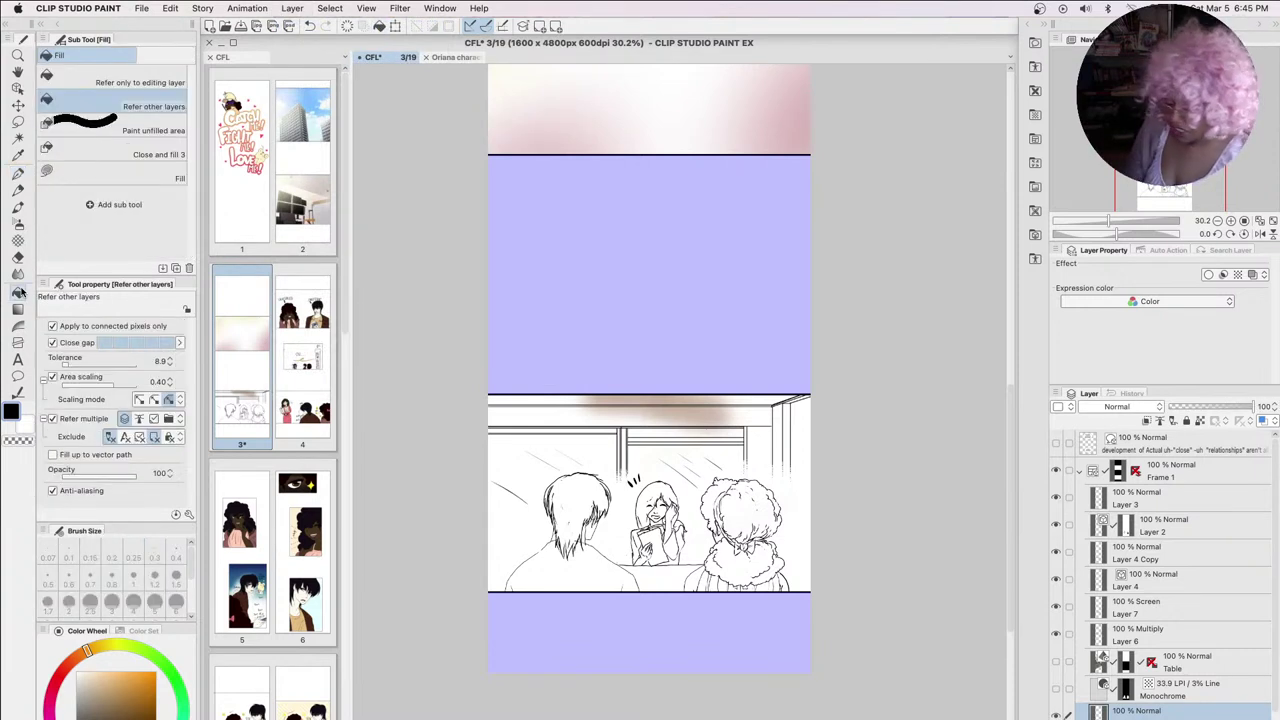
{"action": "mouse_move", "coordinate": [57, 685]}
{"action": "left_mouse_down"}
{"action": "mouse_move", "coordinate": [130, 646]}
{"action": "mouse_move", "coordinate": [168, 668]}
{"action": "mouse_move", "coordinate": [103, 635]}
{"action": "mouse_move", "coordinate": [60, 672]}
{"action": "left_mouse_up"}
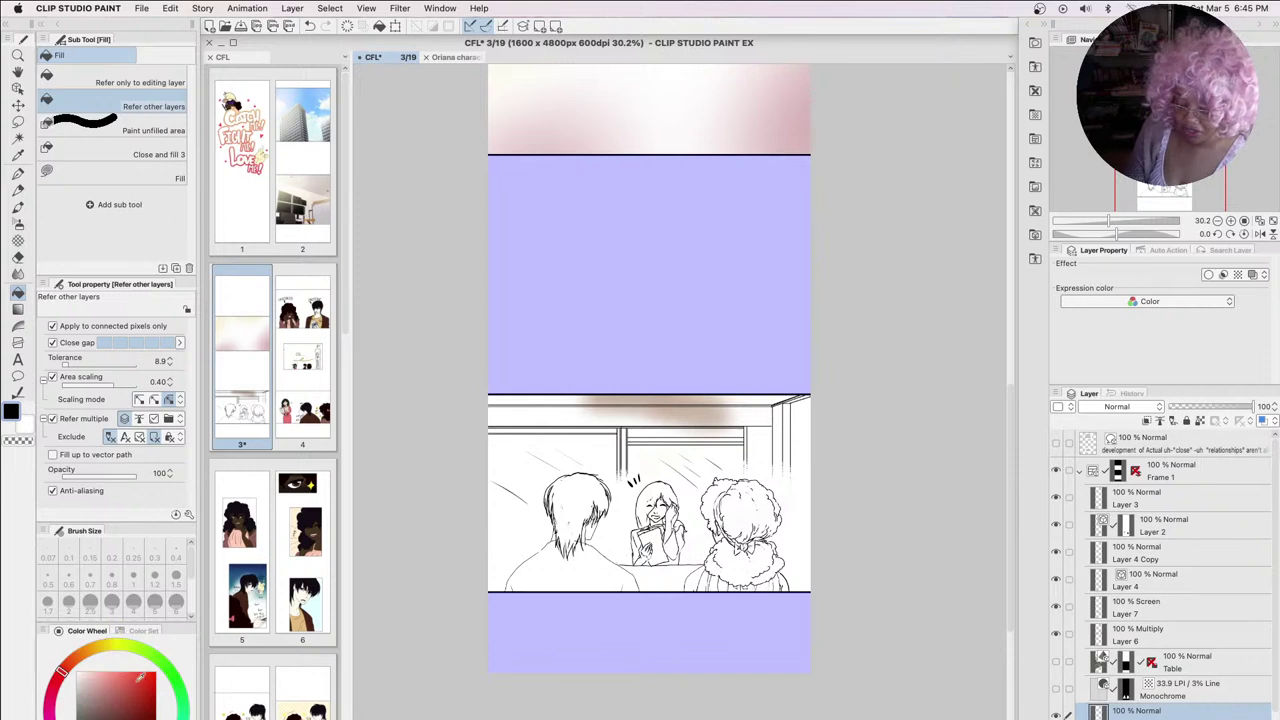
{"action": "left_click", "coordinate": [120, 690]}
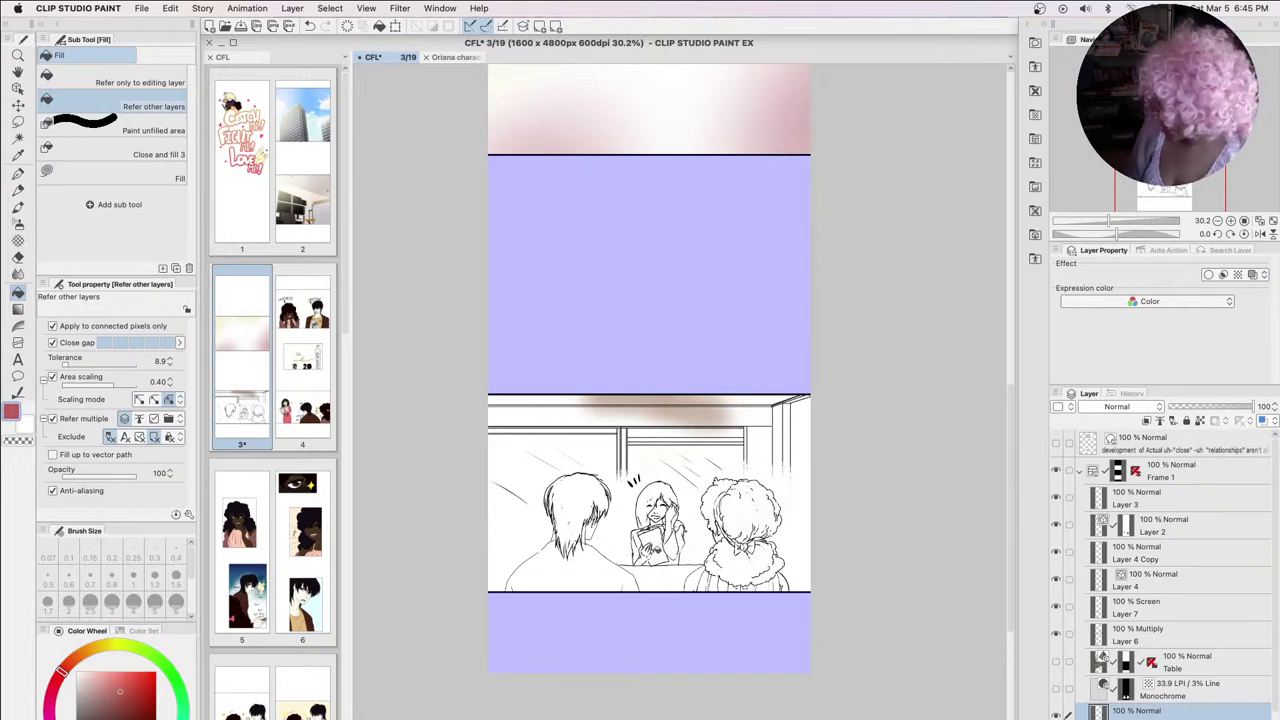
Fill the left figure's shirt in the bottom panel red, then test moving the layer up and back
{"action": "left_click", "coordinate": [1055, 552]}
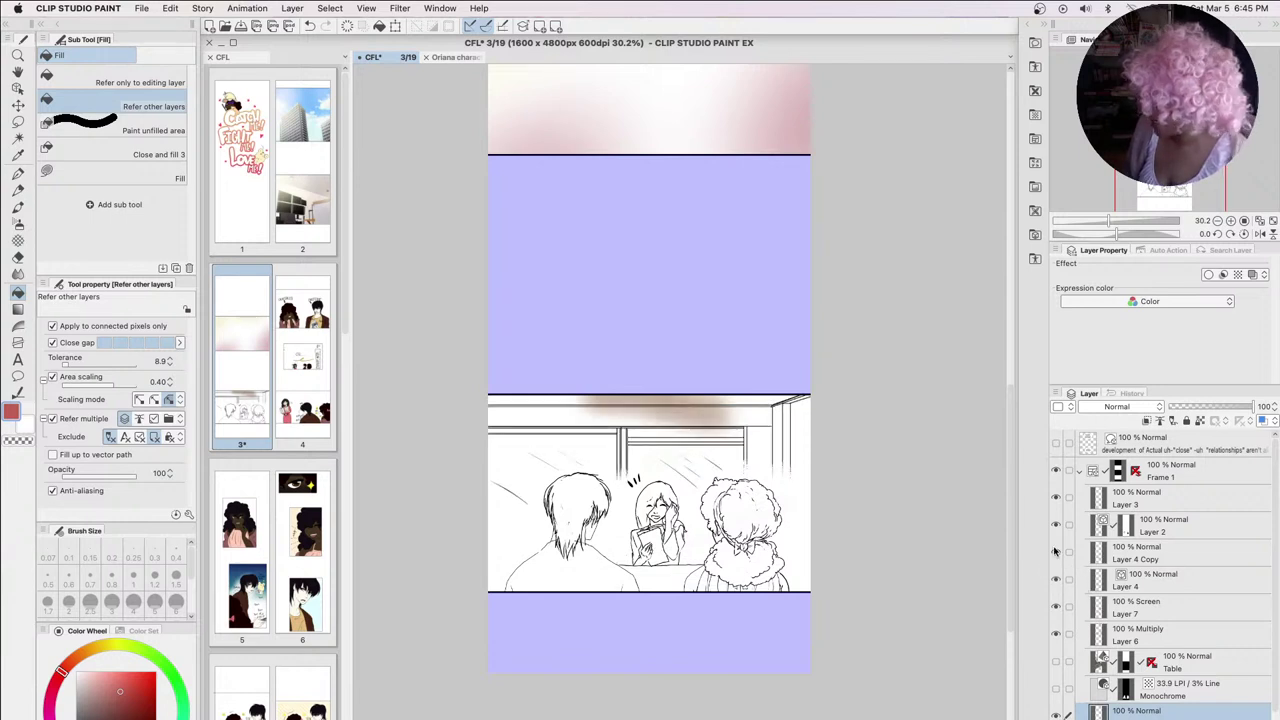
{"action": "left_click", "coordinate": [1056, 527]}
{"action": "left_click", "coordinate": [1057, 527]}
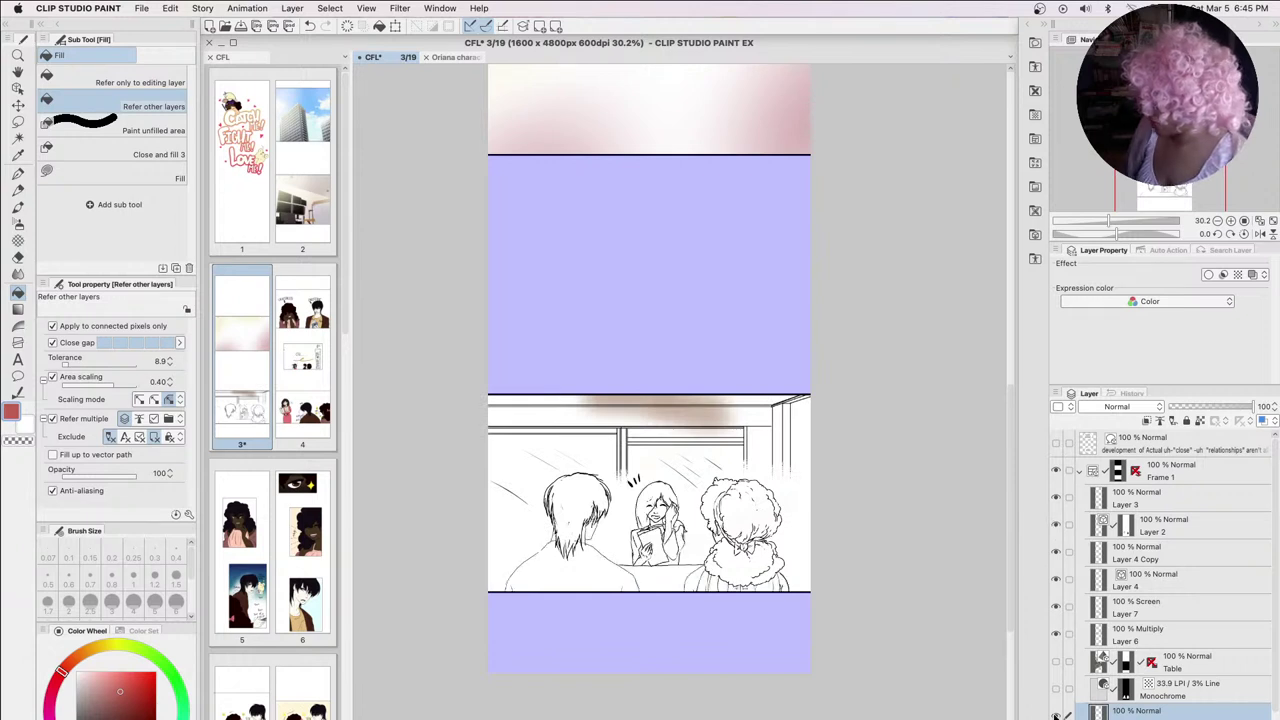
{"action": "left_click", "coordinate": [575, 567]}
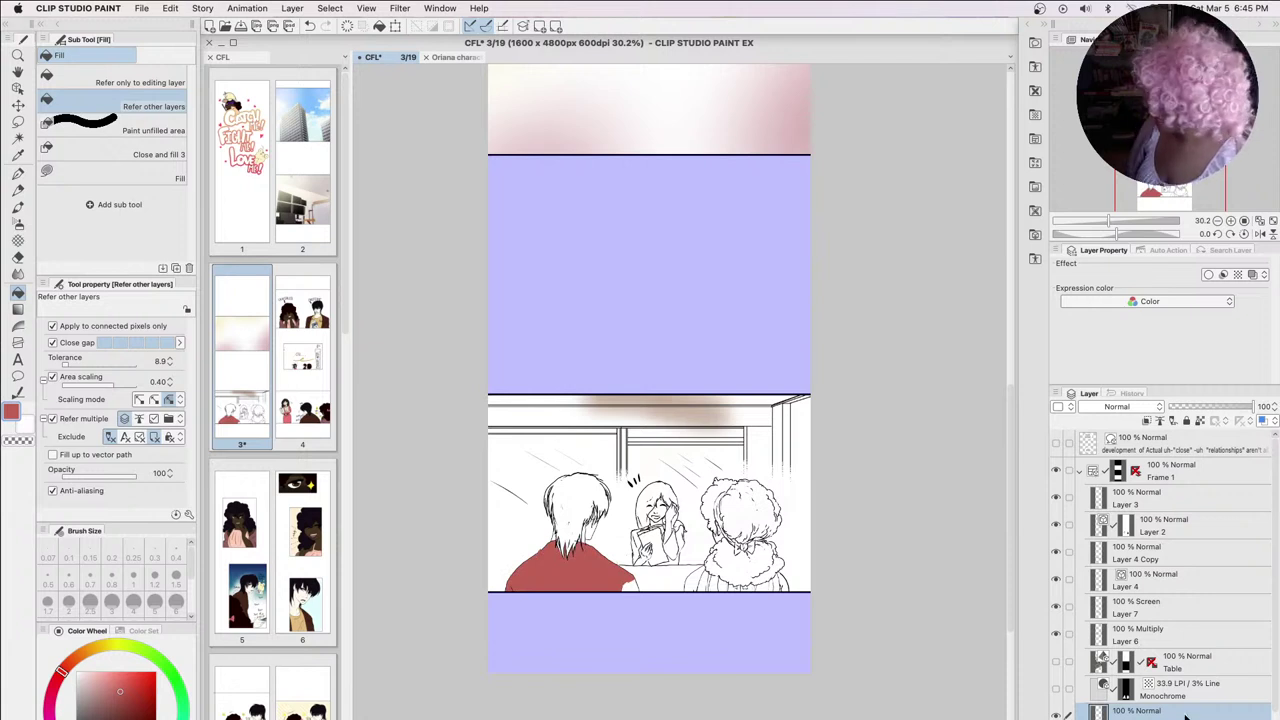
{"action": "left_click_drag", "start_coordinate": [1188, 709], "coordinate": [1173, 489]}
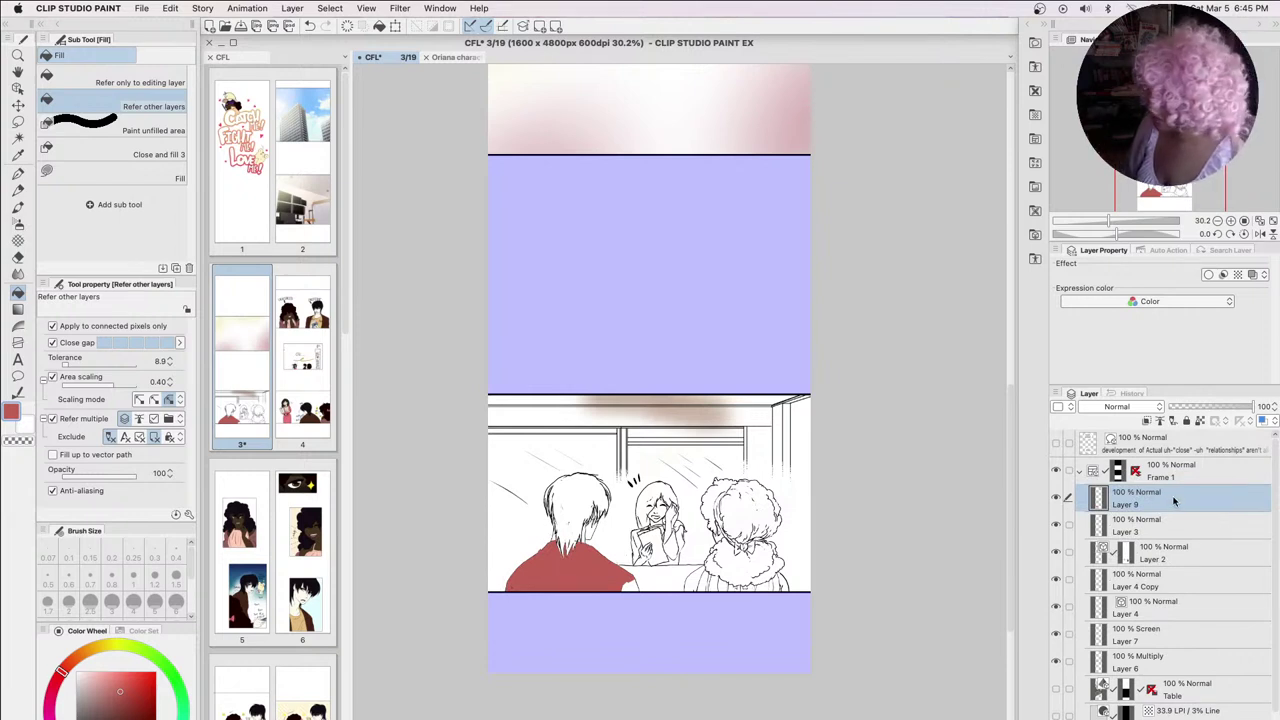
{"action": "left_click_drag", "start_coordinate": [1175, 688], "coordinate": [1166, 716]}
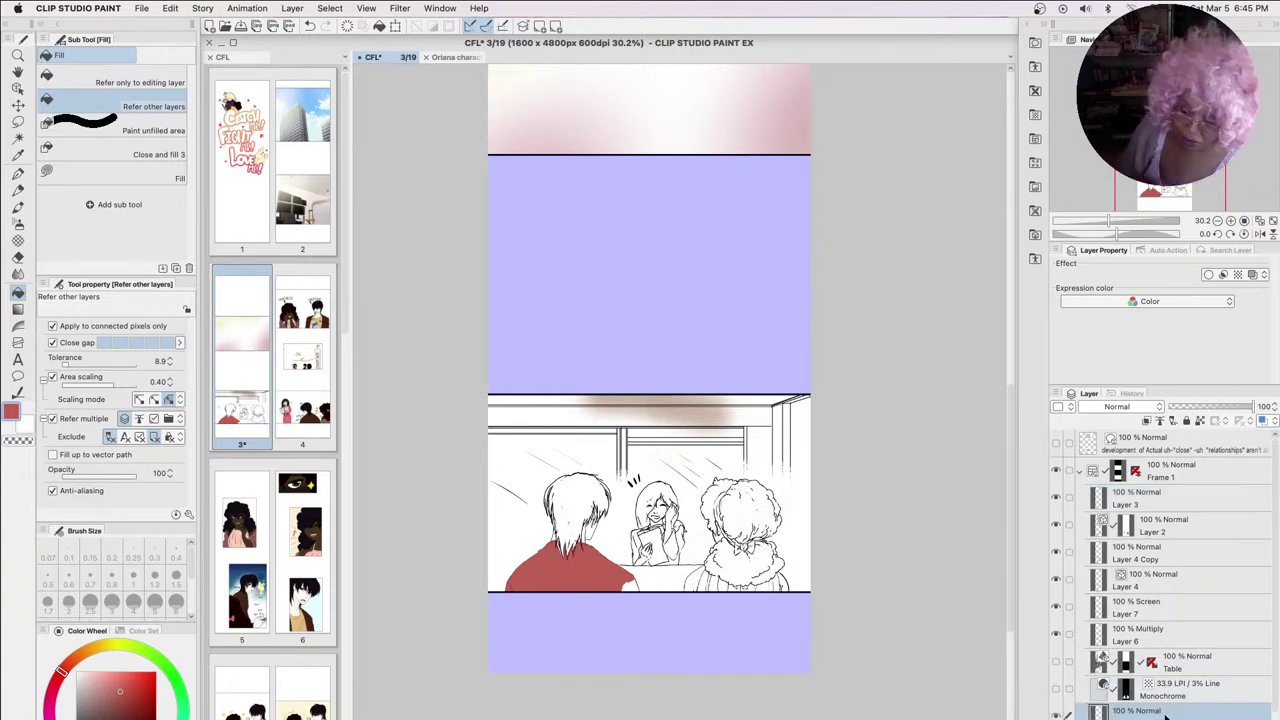
Extend the red shirt fill's right edge using the G-pen at size 1.2
{"action": "left_click", "coordinate": [18, 173]}
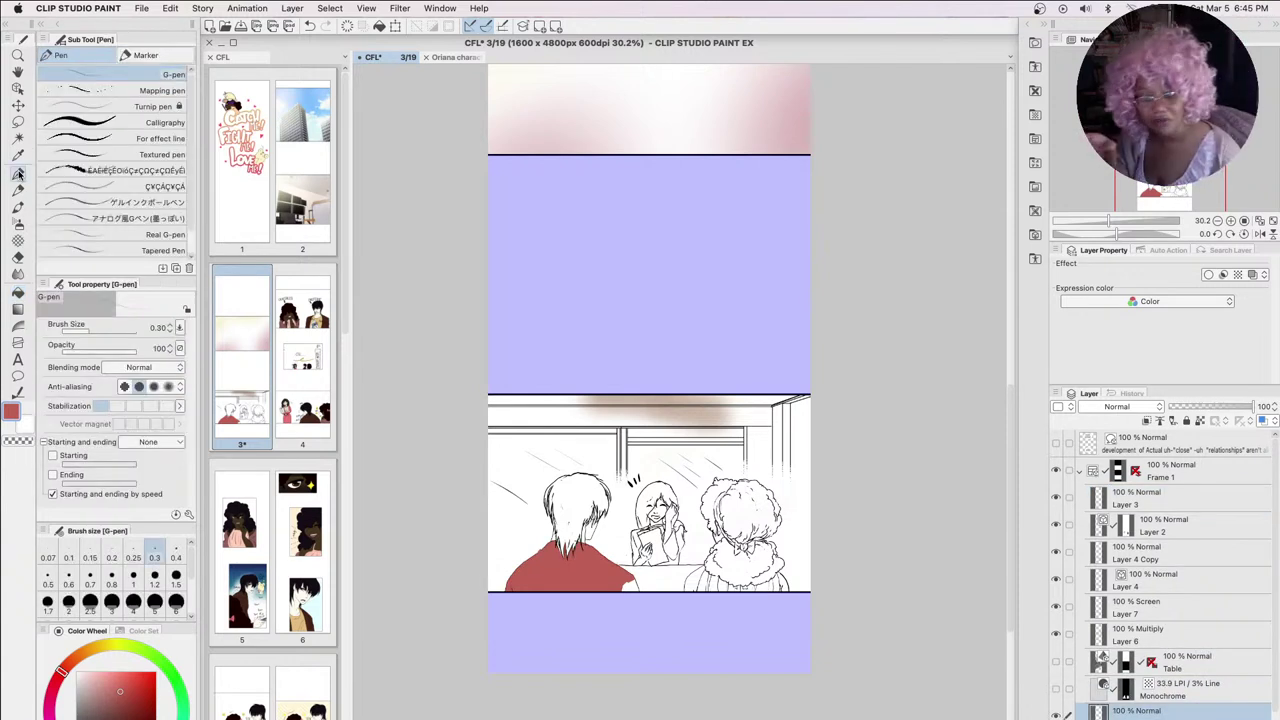
{"action": "left_click", "coordinate": [155, 578]}
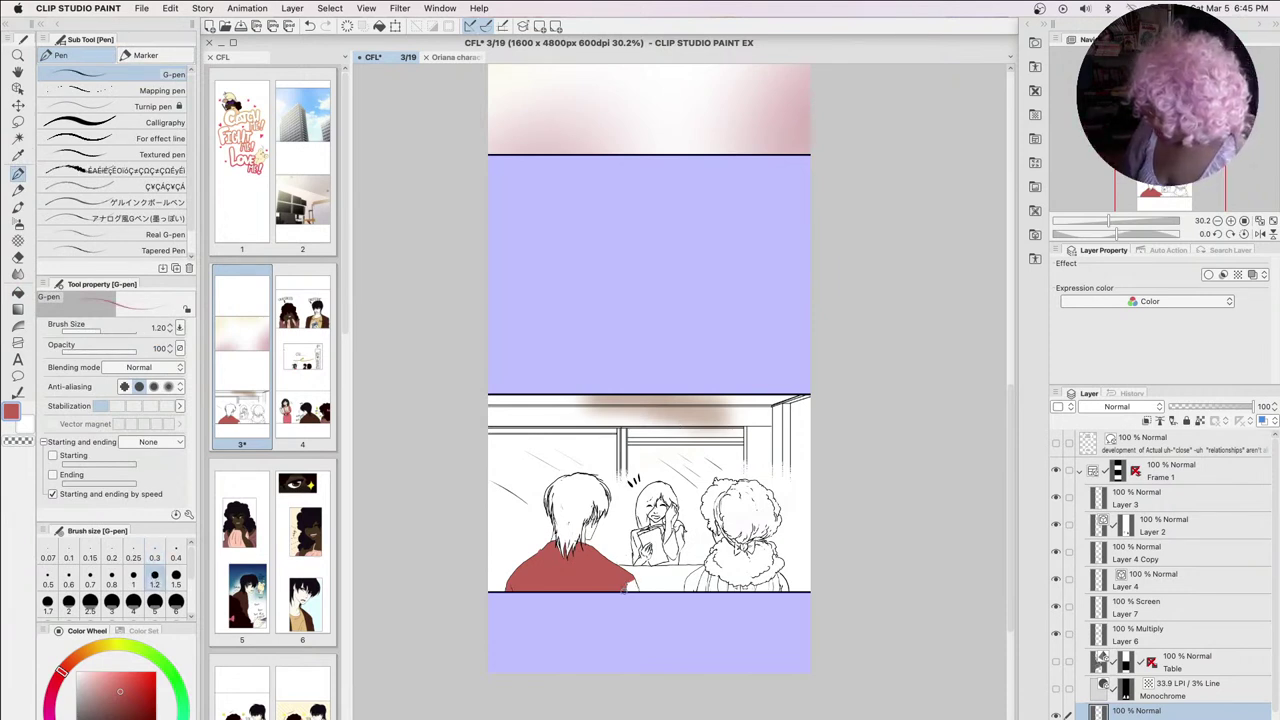
{"action": "left_click_drag", "start_coordinate": [630, 588], "coordinate": [640, 580]}
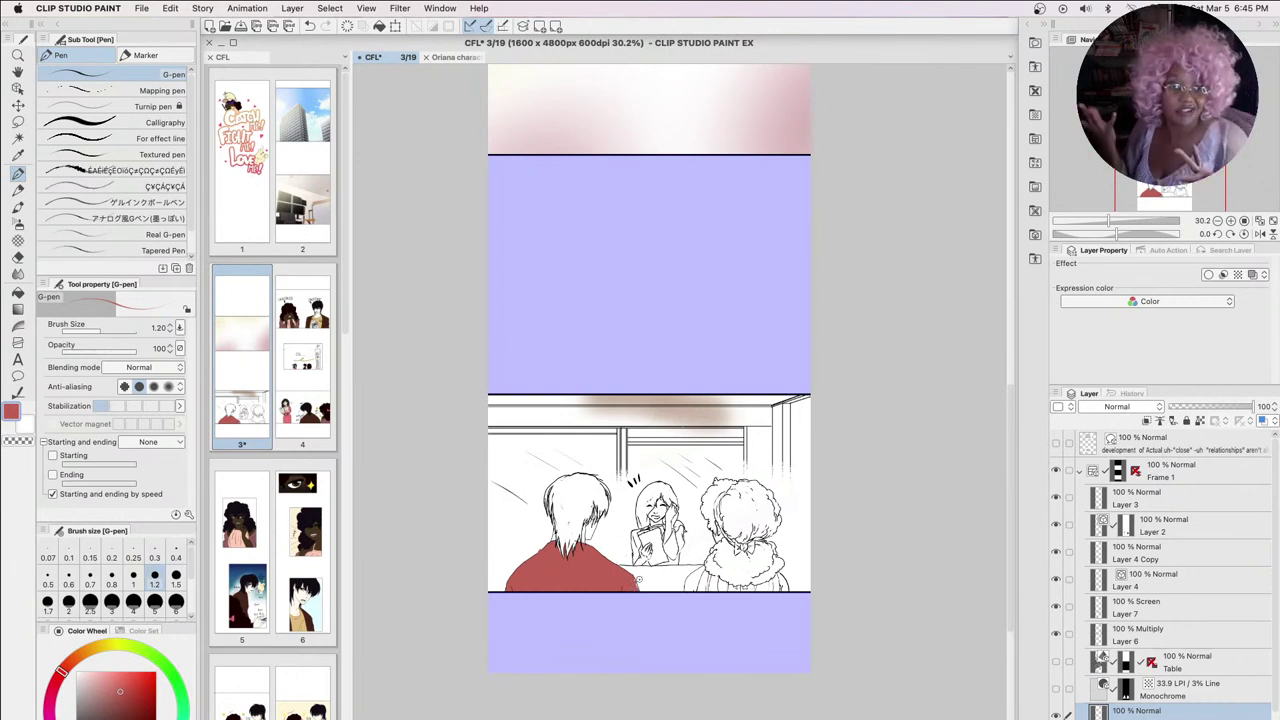
Delete the red shirt fill layer and make the flat colour layer visible again
{"action": "key", "text": "Delete"}
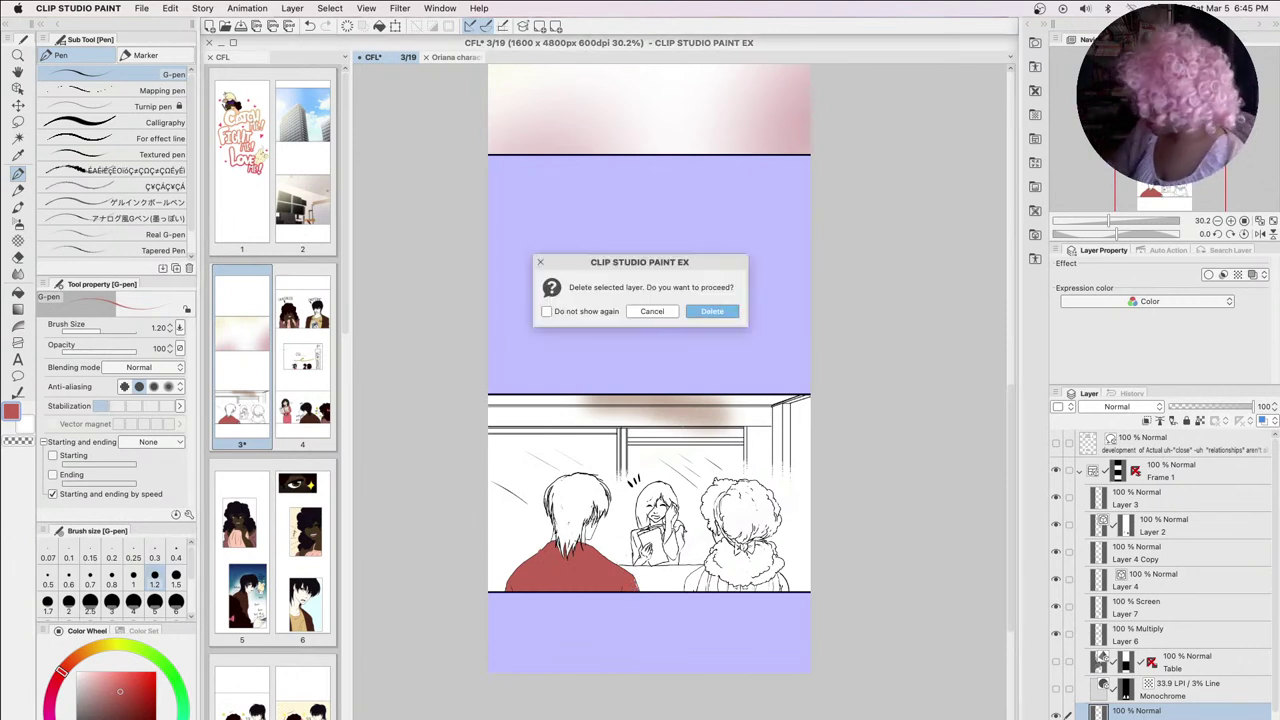
{"action": "left_click", "coordinate": [712, 312]}
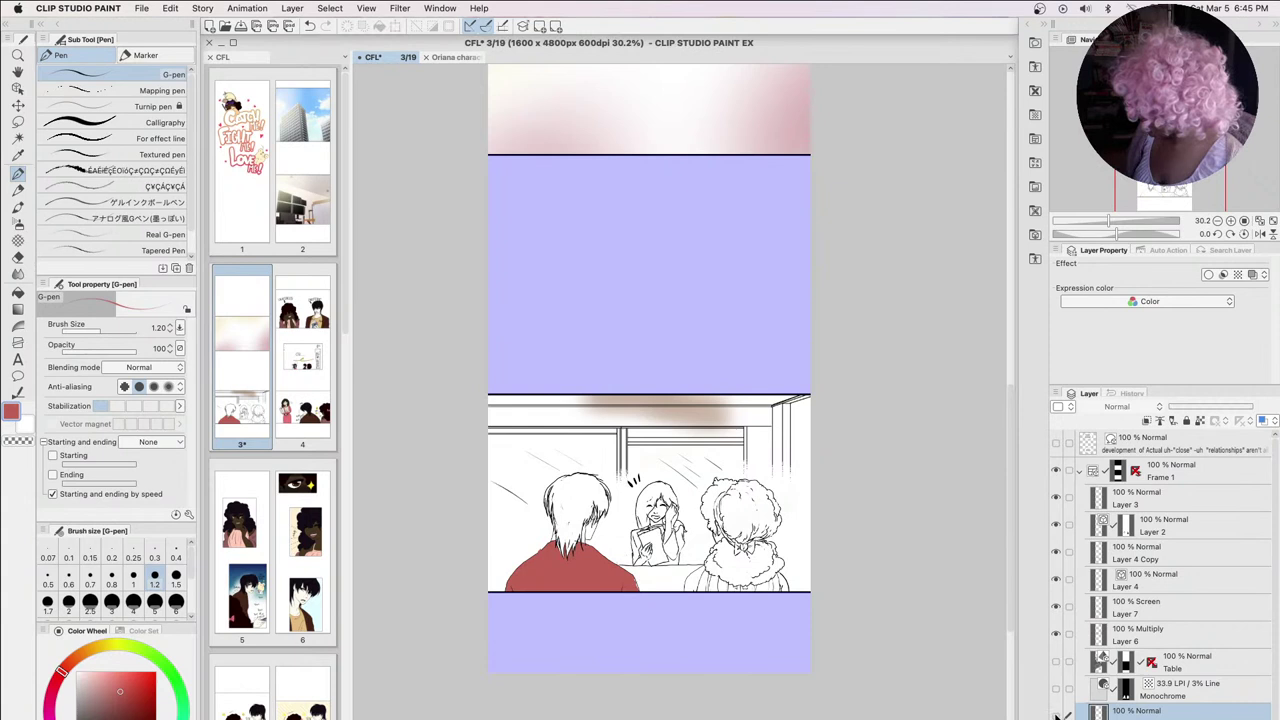
{"action": "left_click", "coordinate": [1056, 711]}
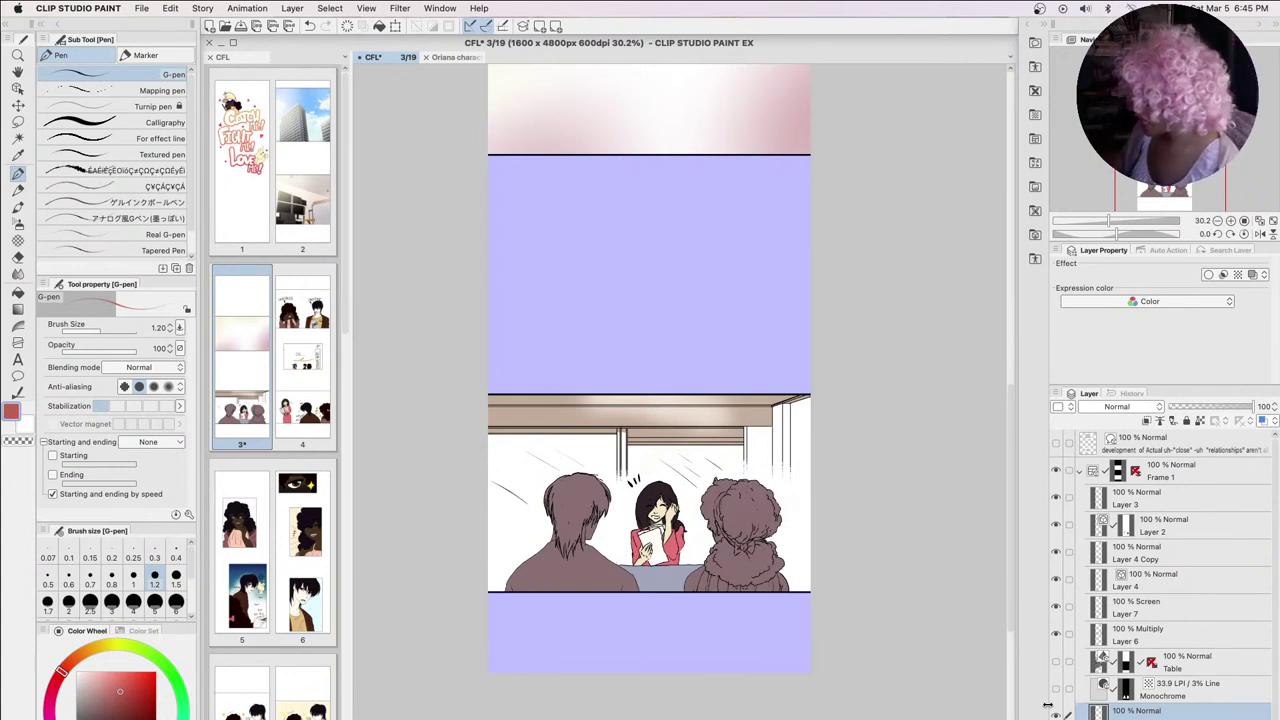
Collapse and select the Frame 1 folder, then bring up the Layer menu commands
{"action": "left_click", "coordinate": [1082, 474]}
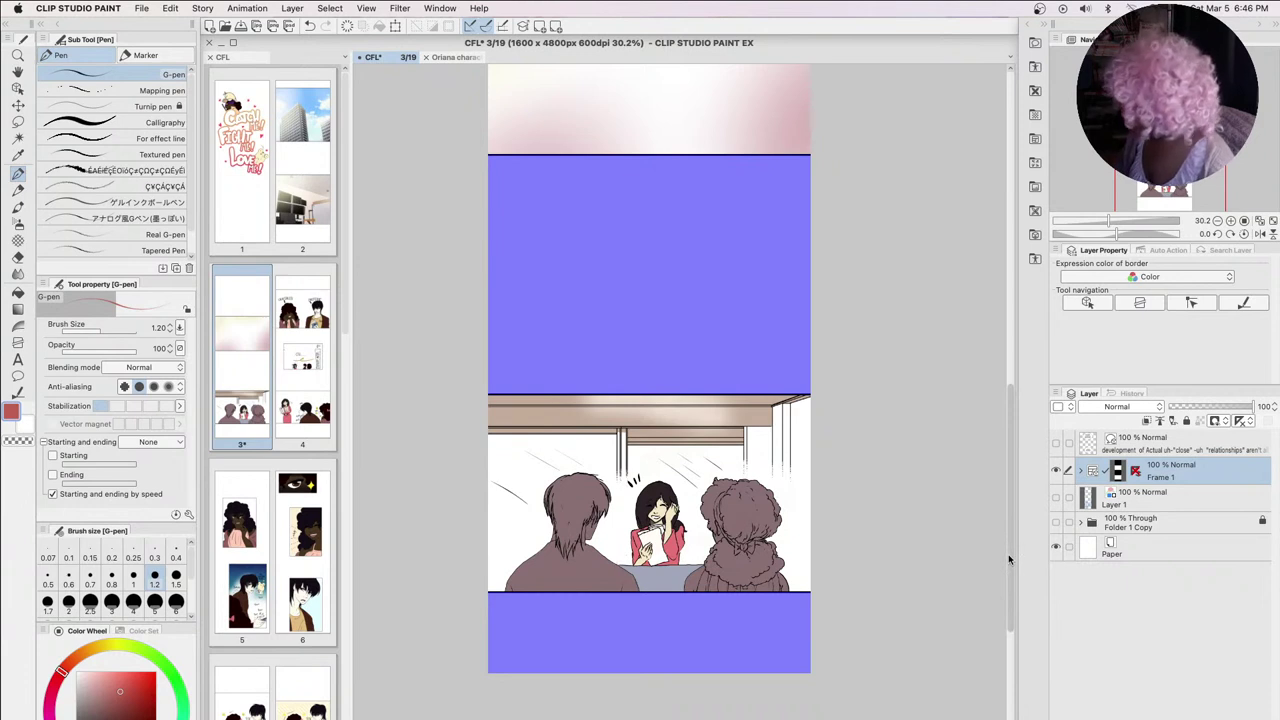
{"action": "left_click", "coordinate": [293, 9]}
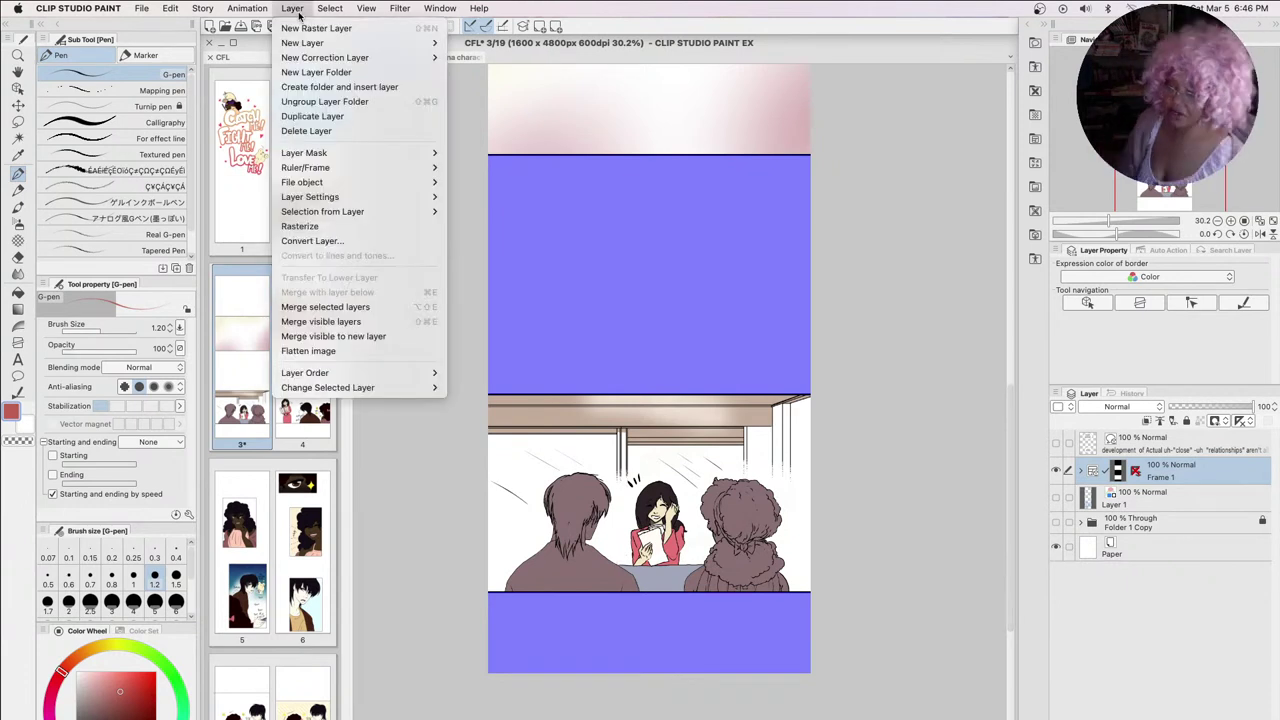
Create a new frame border folder named Frame 2
{"action": "mouse_move", "coordinate": [417, 42]}
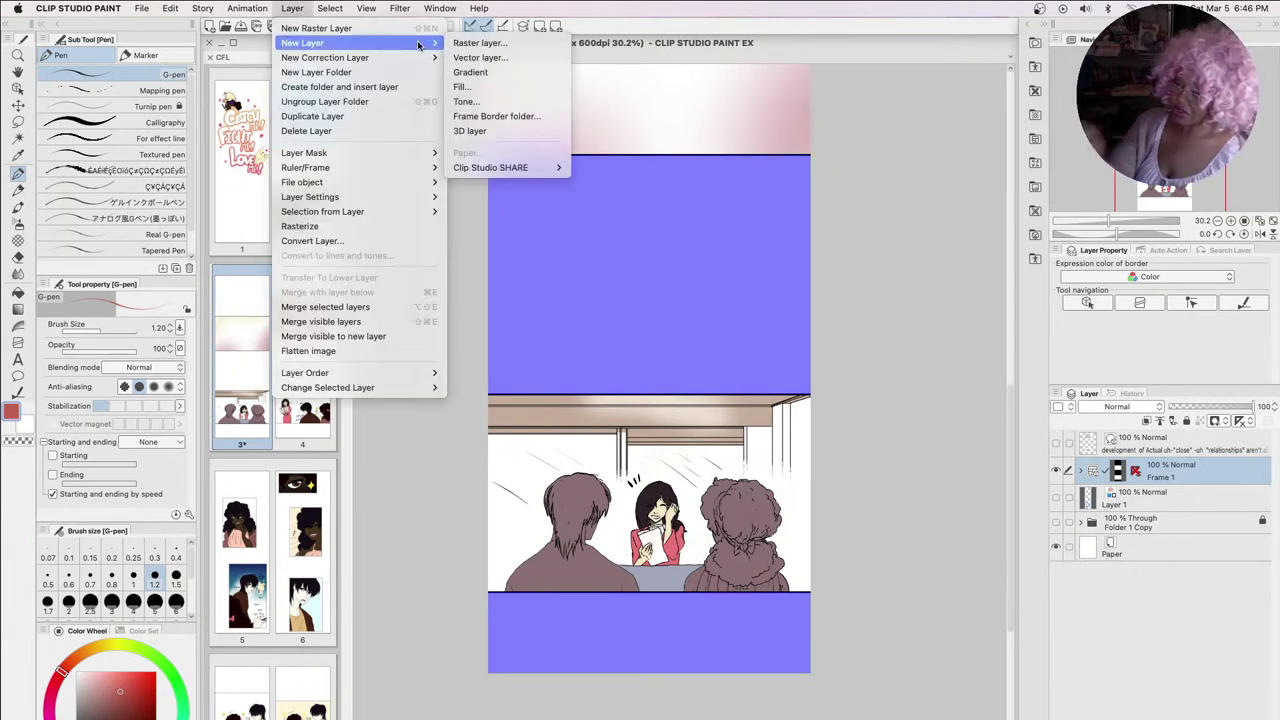
{"action": "left_click", "coordinate": [520, 117]}
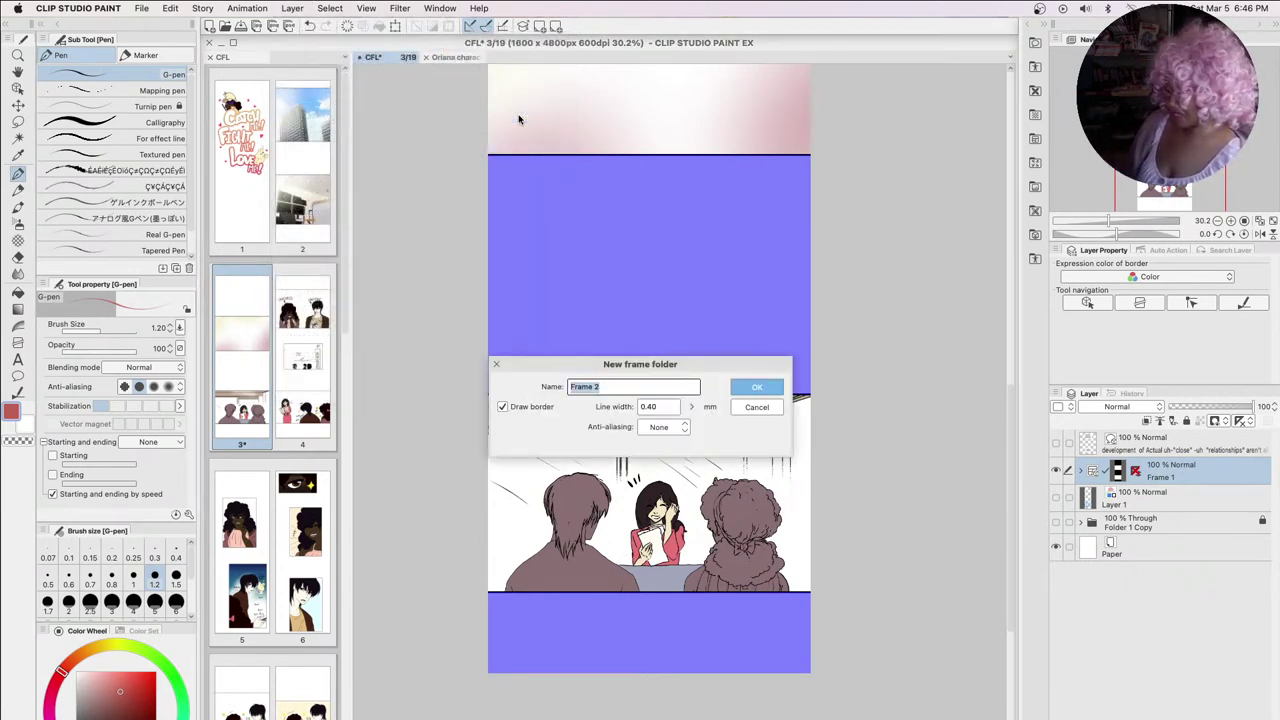
{"action": "left_click", "coordinate": [748, 386]}
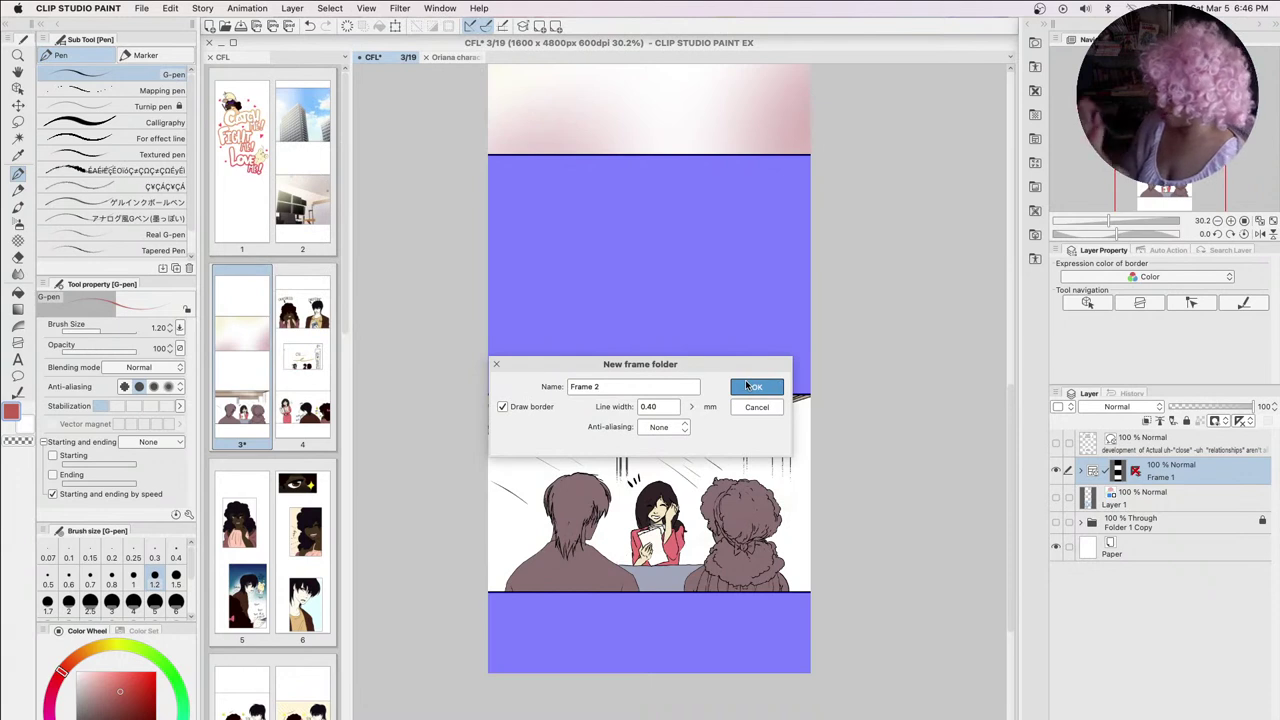
Hide Frame 1's artwork, view the blank page from its top, and show the Direct sub tools
{"action": "left_click", "coordinate": [1056, 498]}
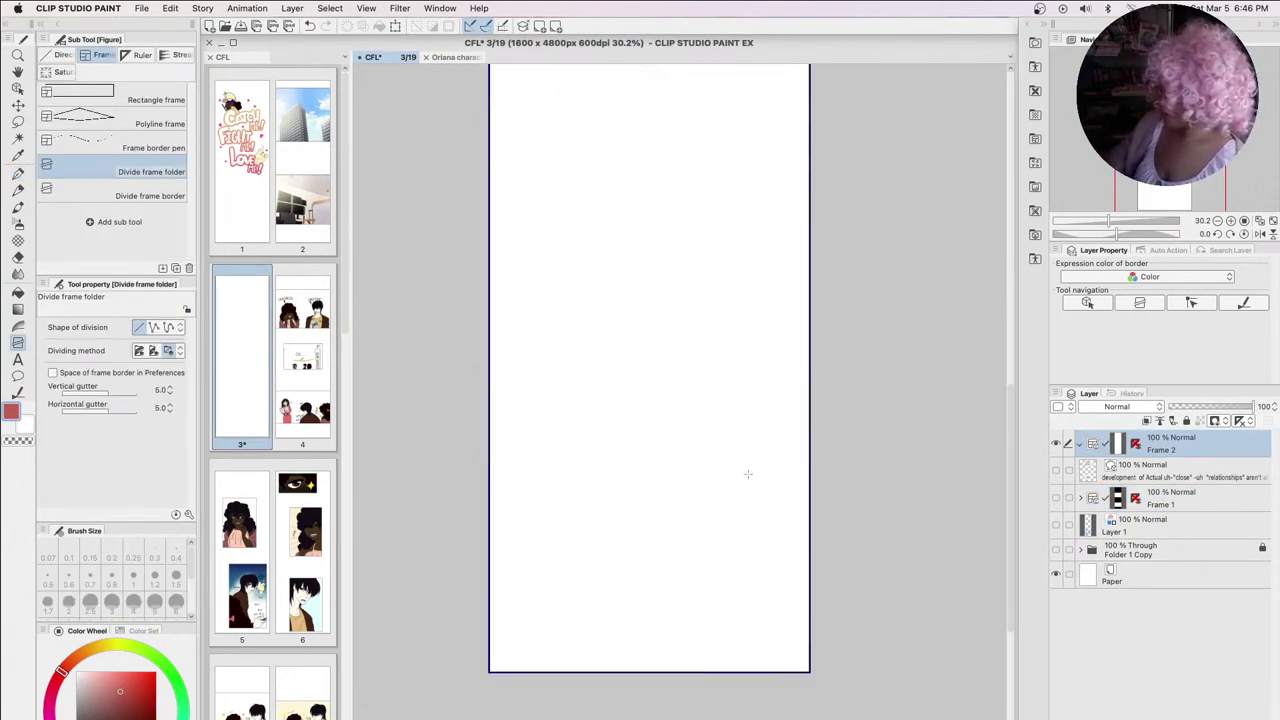
{"action": "scroll", "coordinate": [748, 474], "scroll_direction": "down", "scroll_amount": 2}
{"action": "left_click_drag", "start_coordinate": [1009, 414], "coordinate": [1002, 368]}
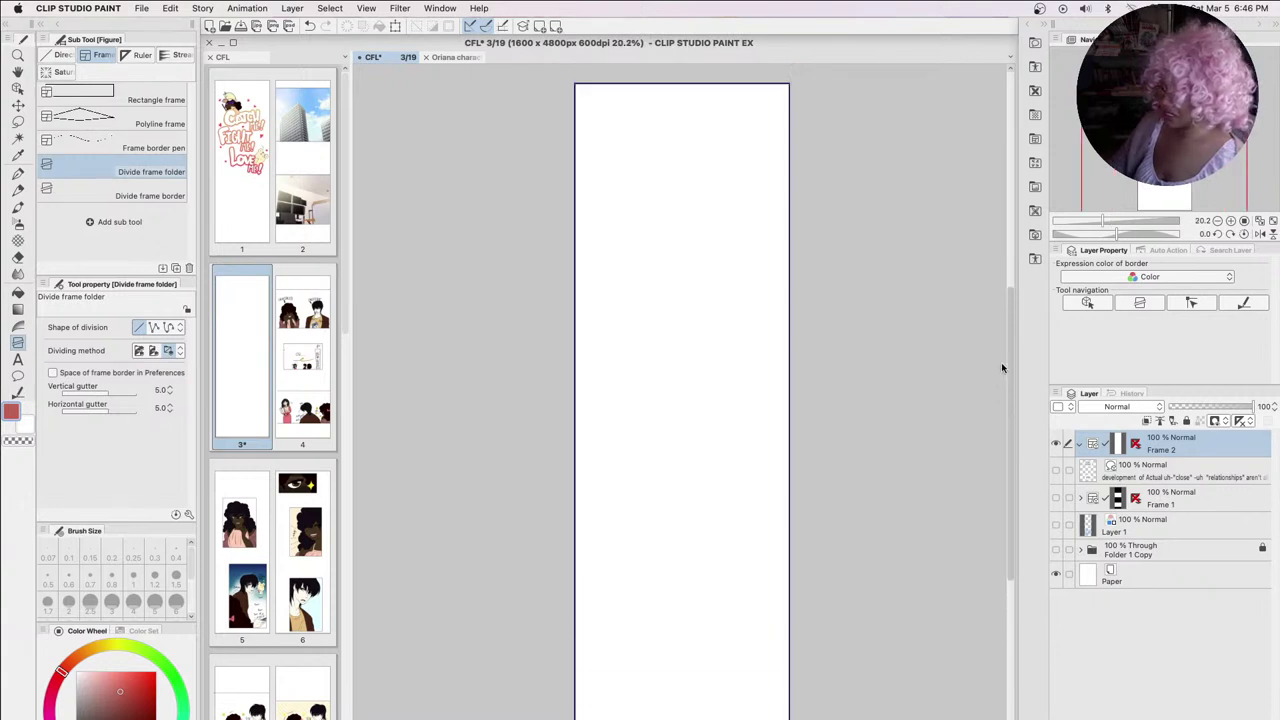
{"action": "scroll", "coordinate": [1001, 368], "scroll_direction": "up", "scroll_amount": 1}
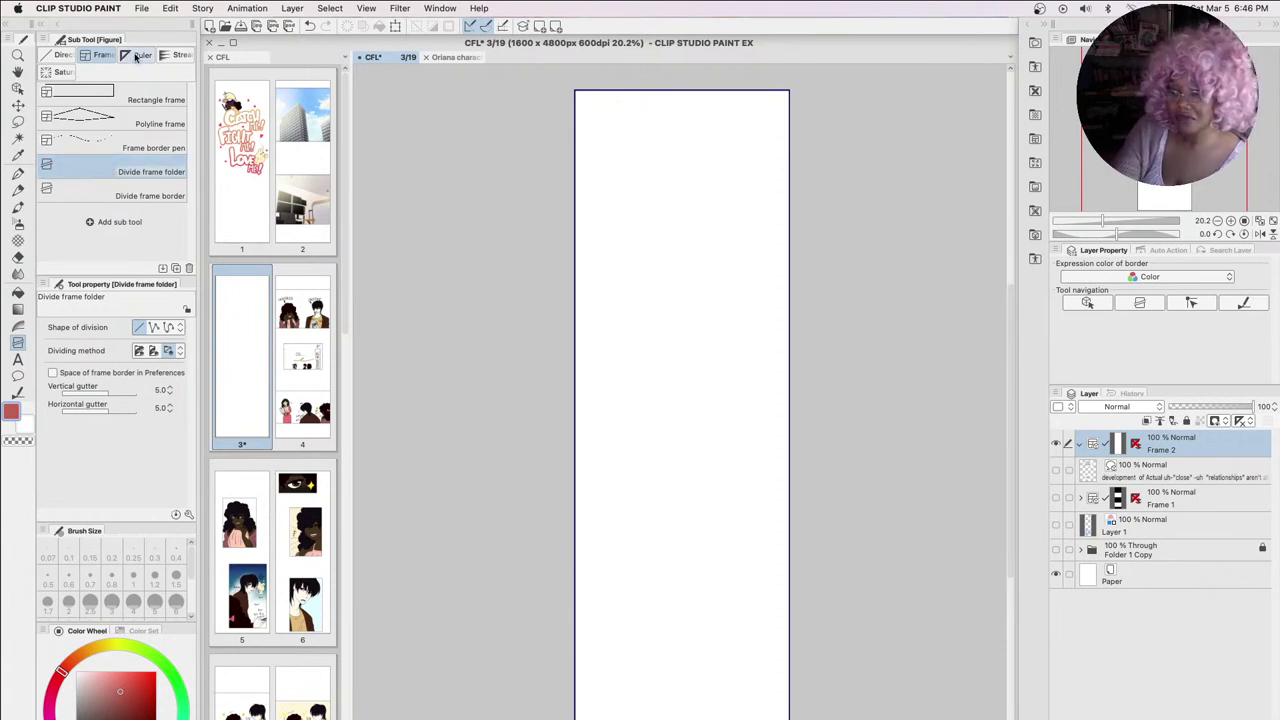
{"action": "left_click", "coordinate": [55, 55]}
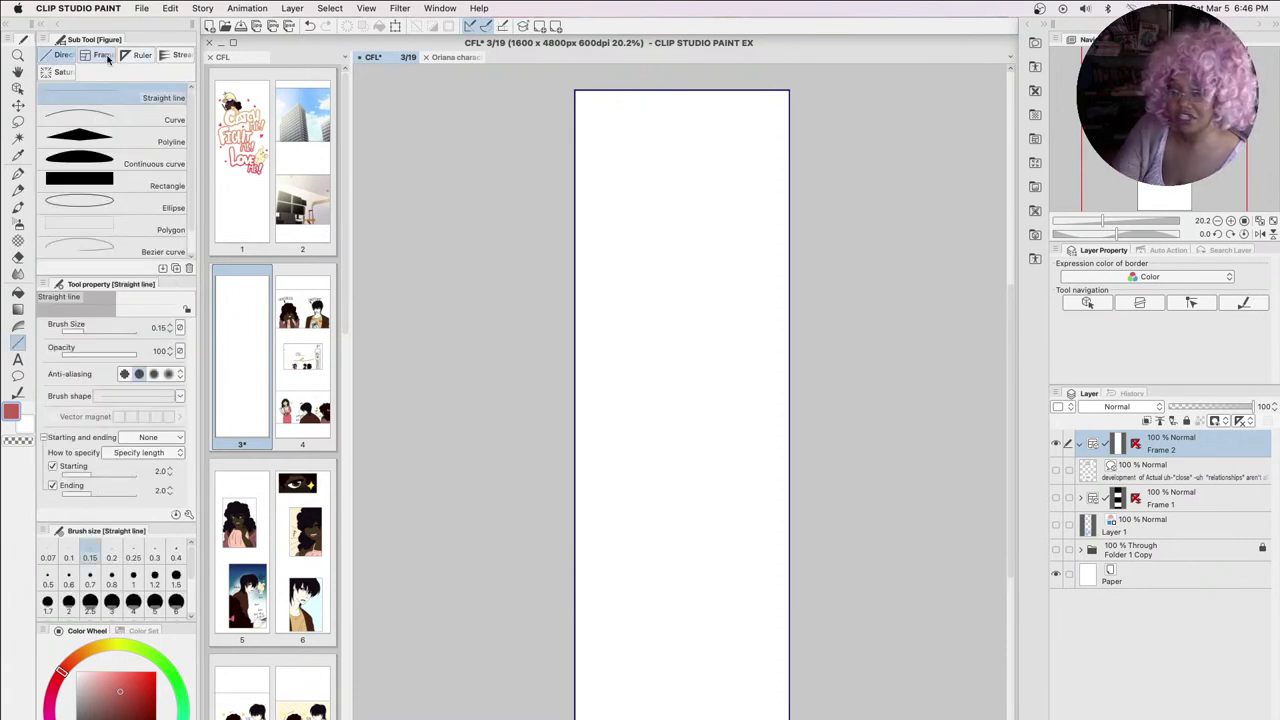
Browse the ruler and speed line sub tools, then pick the frame-dividing tool
{"action": "left_click", "coordinate": [102, 55]}
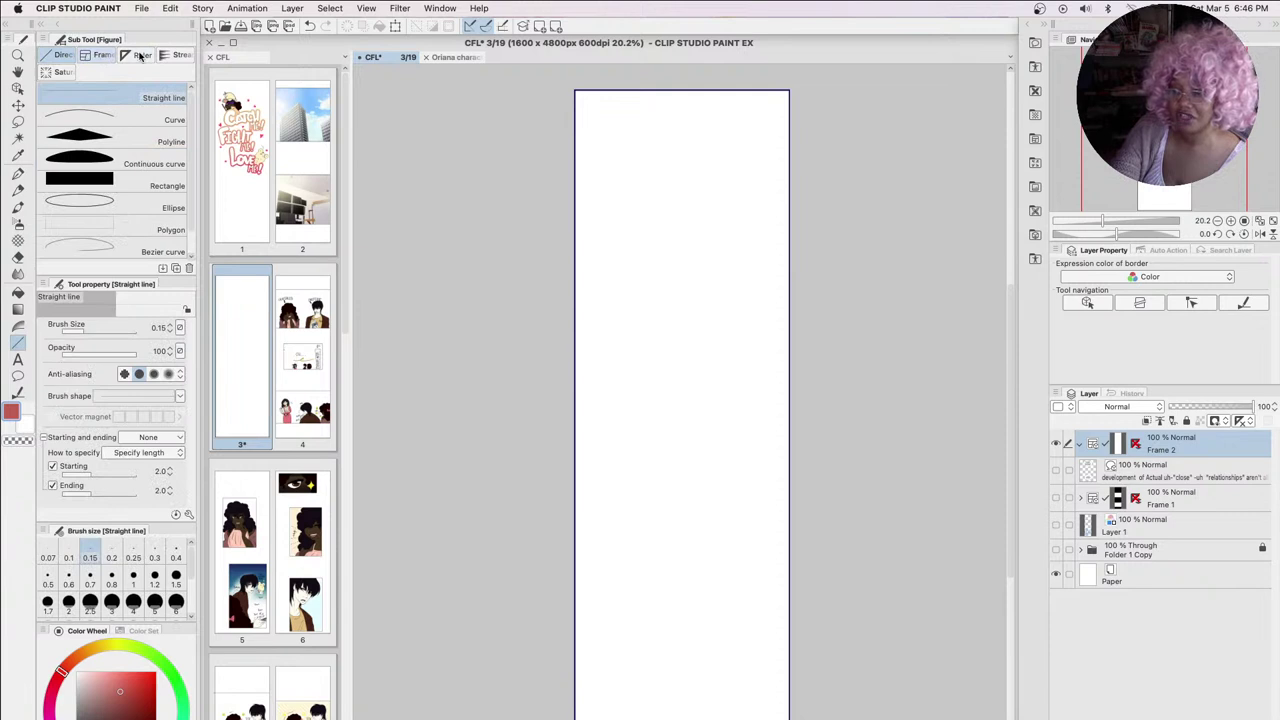
{"action": "left_click", "coordinate": [137, 56]}
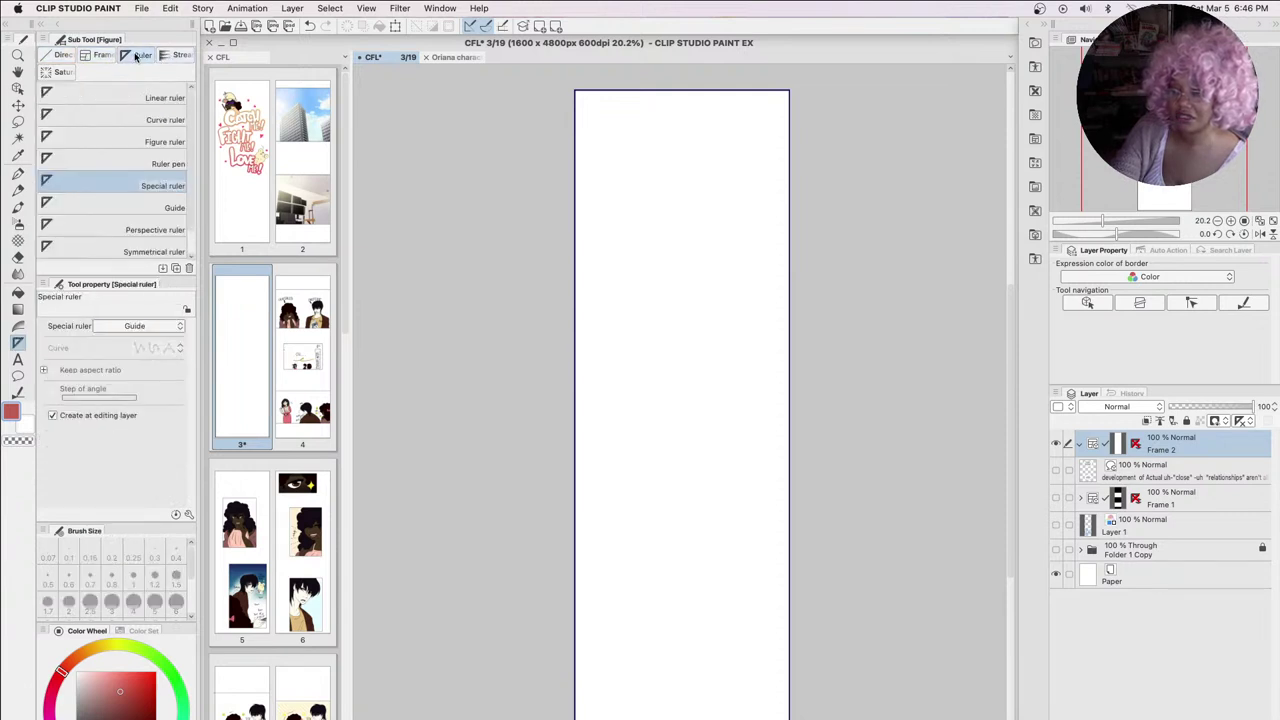
{"action": "left_click", "coordinate": [57, 74]}
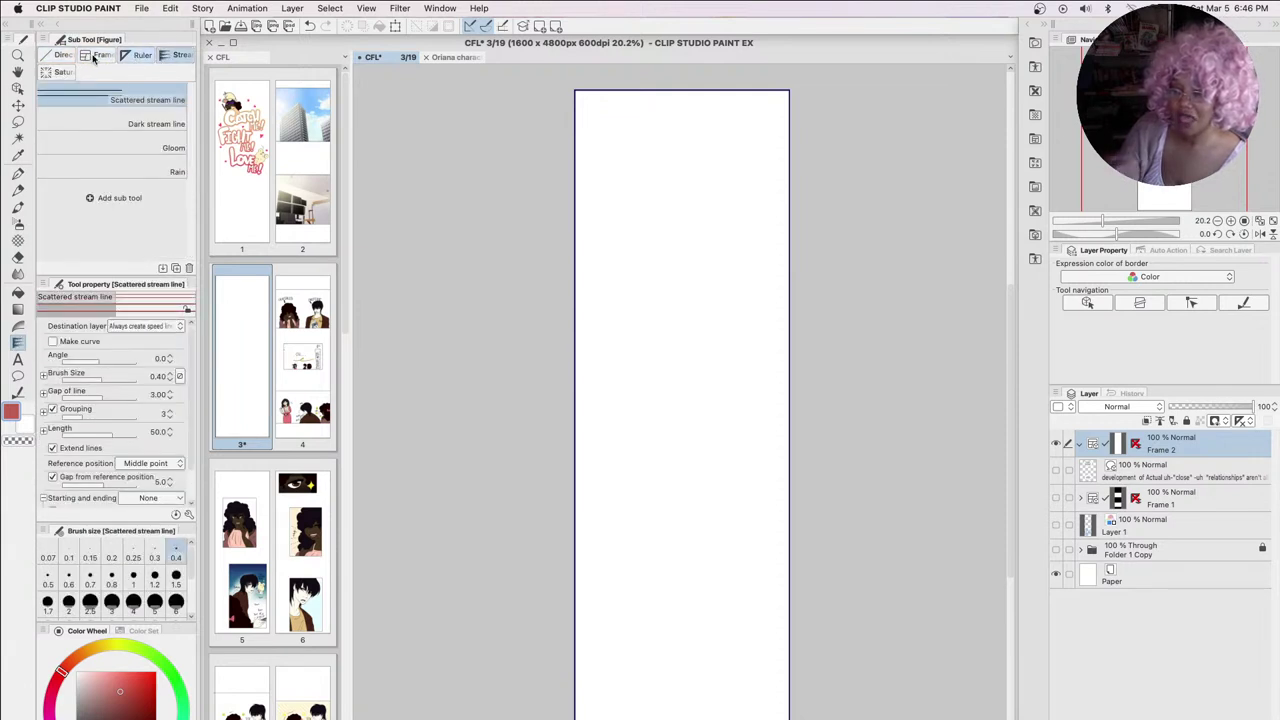
{"action": "left_click", "coordinate": [93, 58]}
{"action": "left_click", "coordinate": [95, 56]}
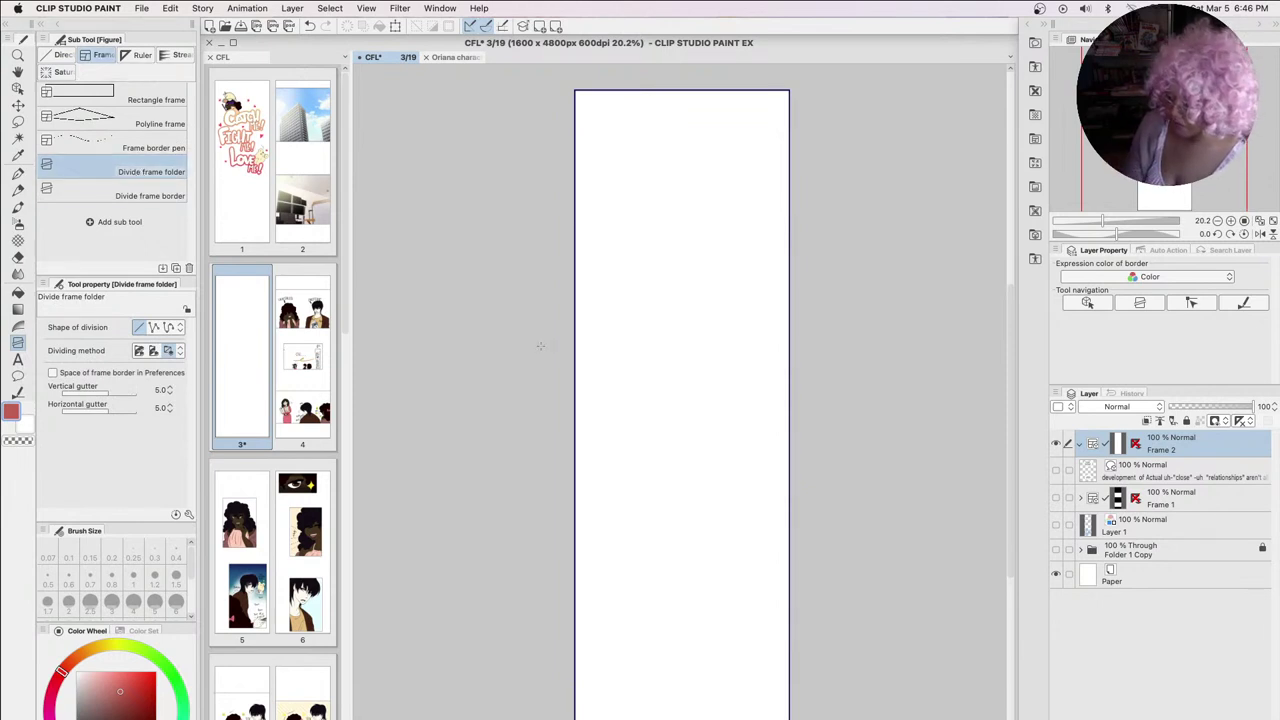
Cut the frame with a slanted division near the top, another lower down, and a vertical split
{"action": "left_click_drag", "start_coordinate": [570, 316], "coordinate": [965, 262]}
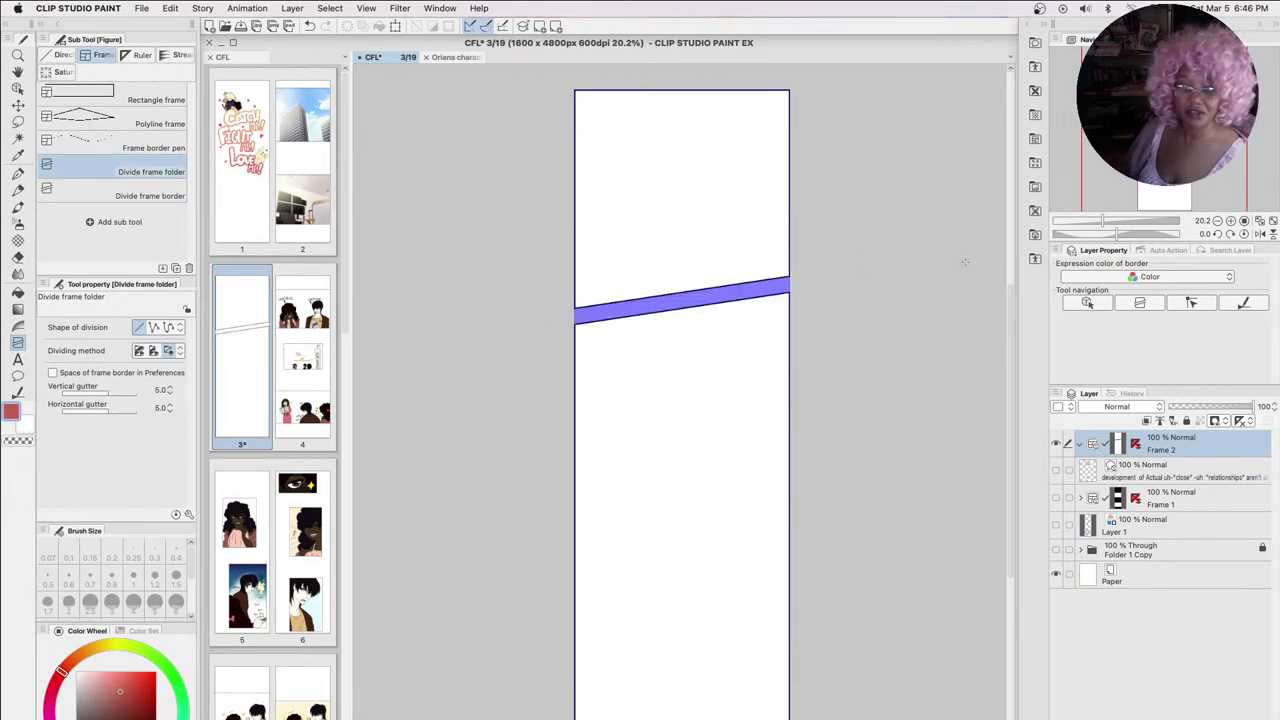
{"action": "left_click_drag", "start_coordinate": [562, 573], "coordinate": [1000, 455]}
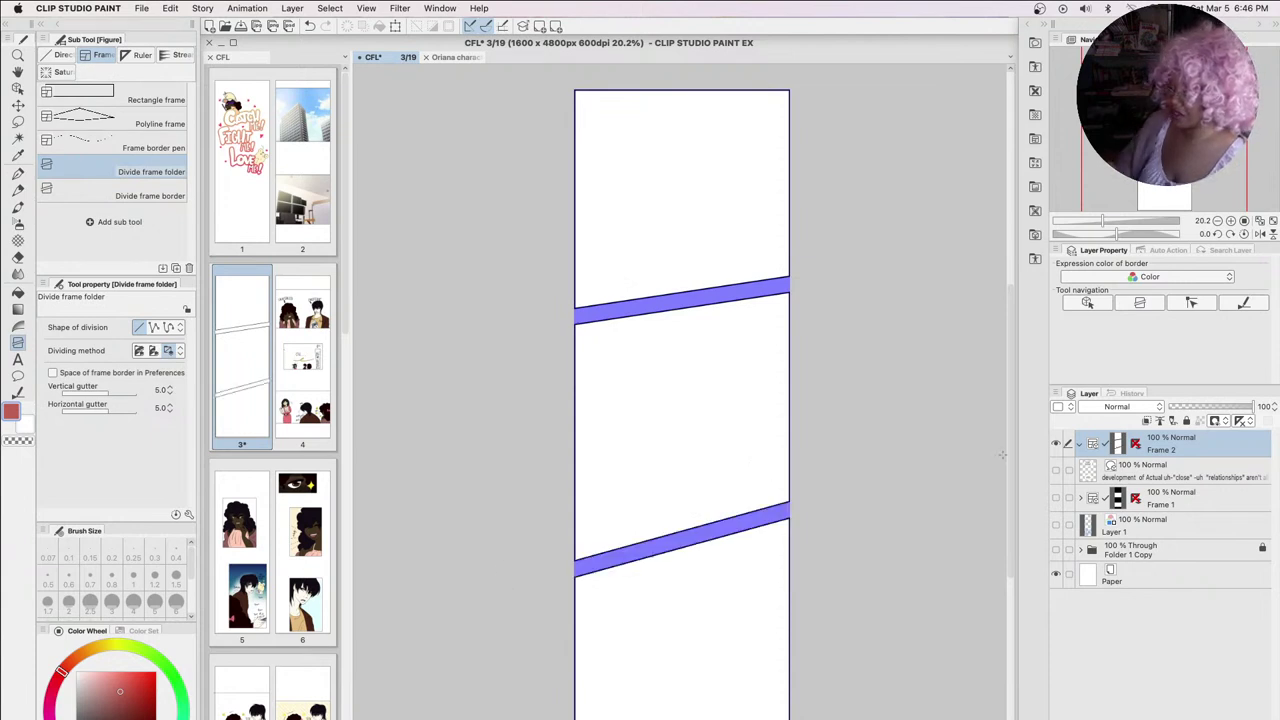
{"action": "left_click_drag", "start_coordinate": [695, 250], "coordinate": [663, 614]}
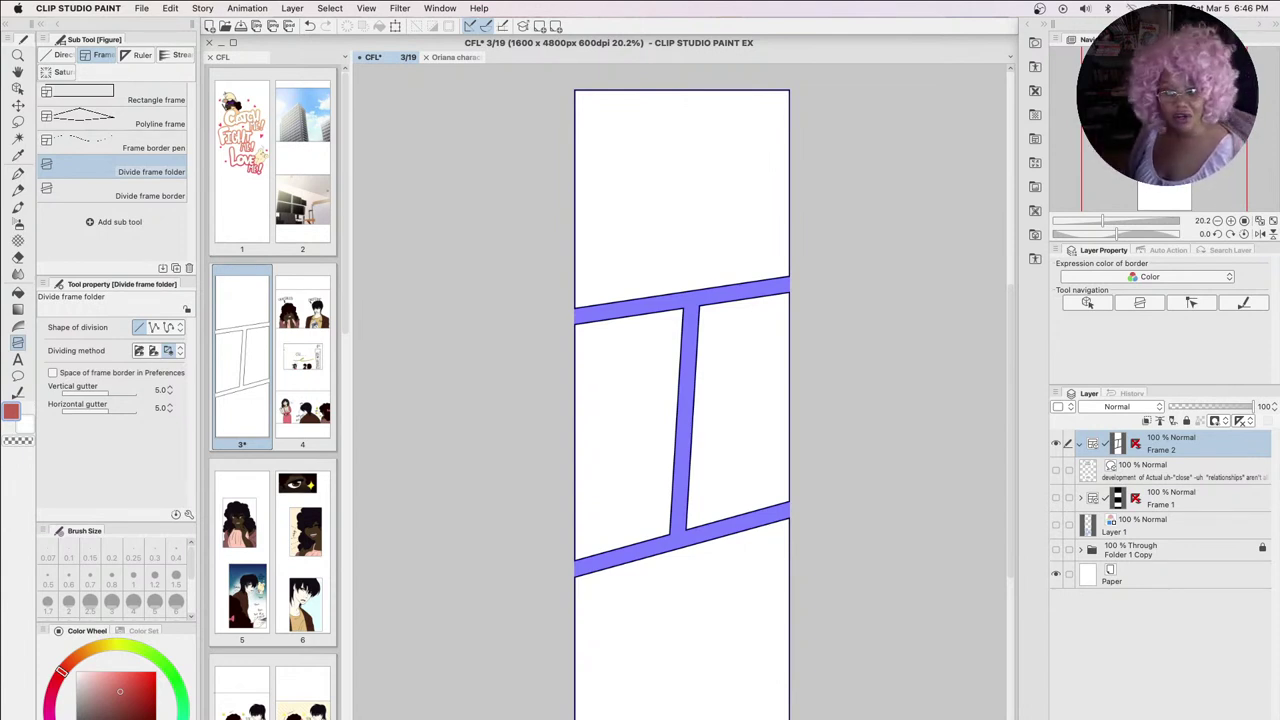
Add a new raster layer, Layer 9, and move it into the Frame 2 folder
{"action": "left_click", "coordinate": [302, 9]}
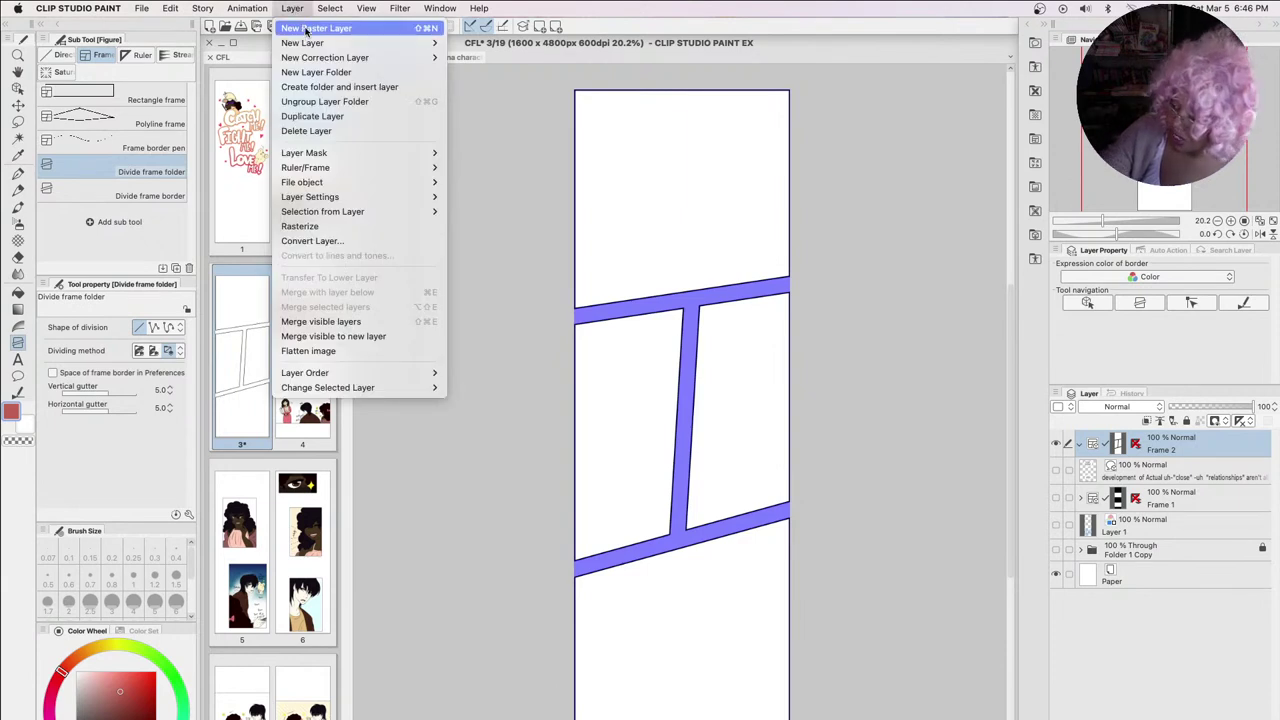
{"action": "left_click", "coordinate": [303, 30]}
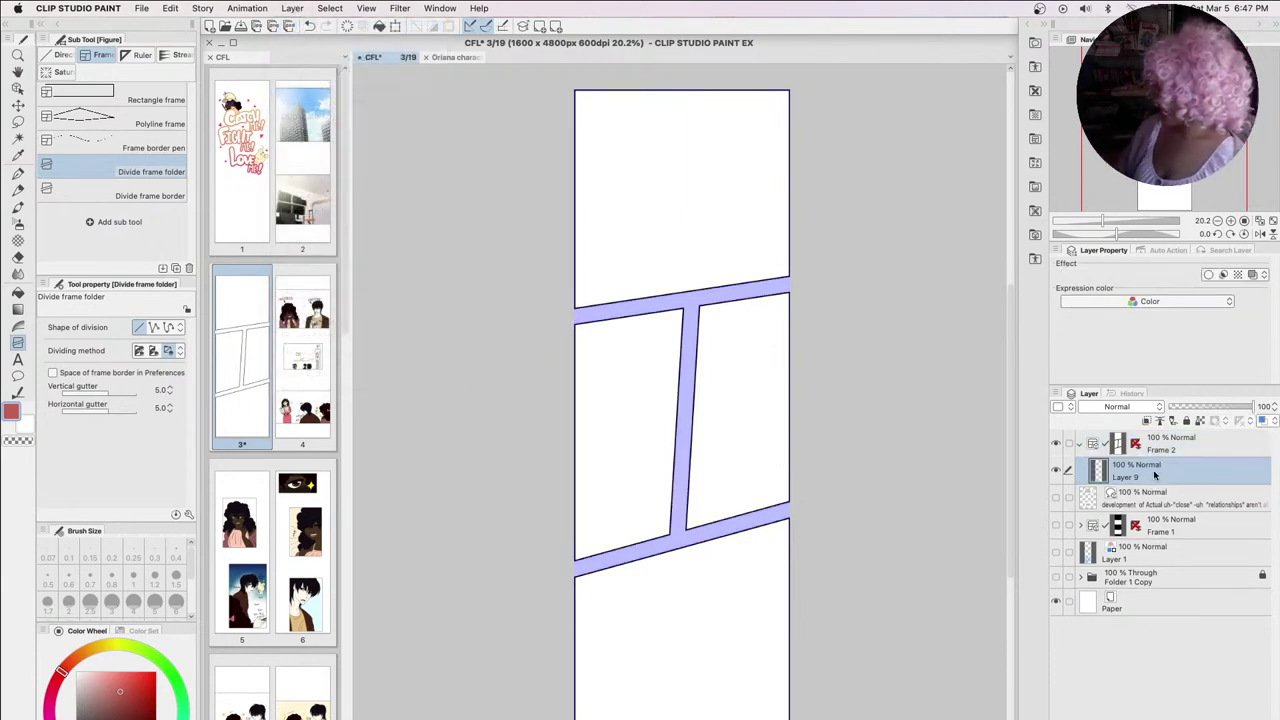
{"action": "mouse_move", "coordinate": [1156, 470]}
{"action": "left_mouse_down"}
{"action": "mouse_move", "coordinate": [1158, 454]}
{"action": "mouse_move", "coordinate": [1150, 474]}
{"action": "left_mouse_up"}
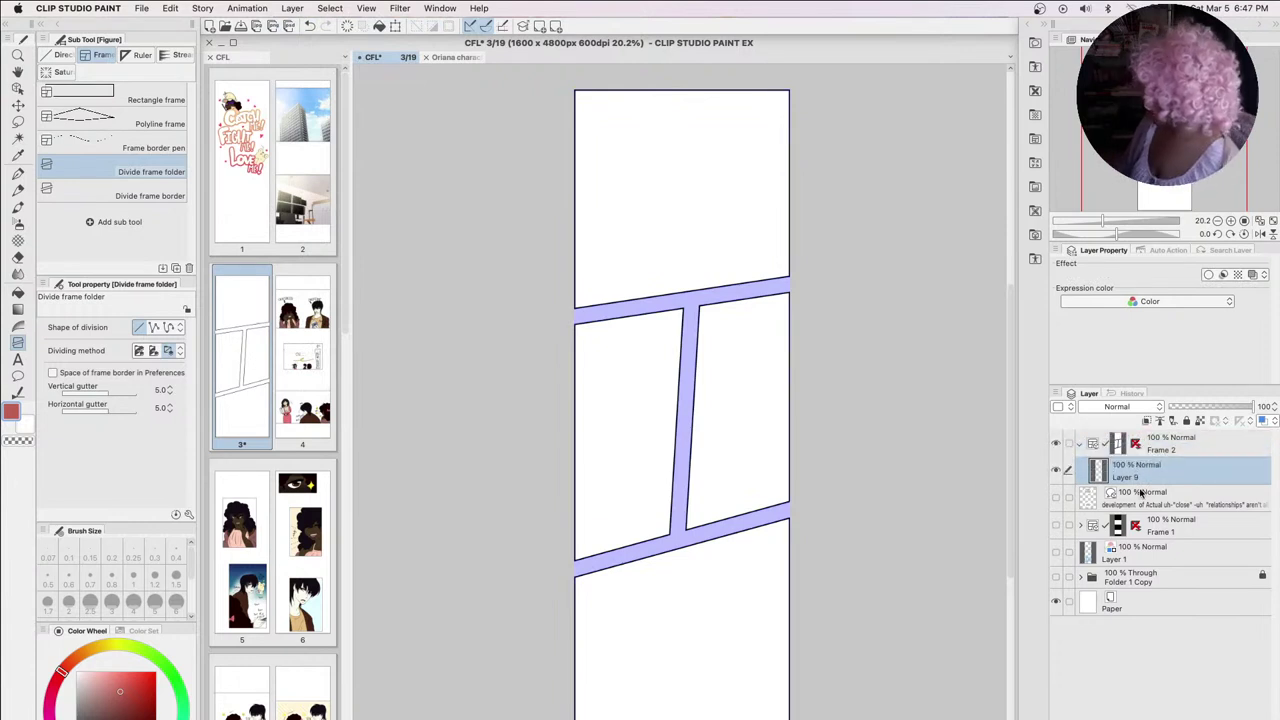
{"action": "left_click", "coordinate": [1095, 445]}
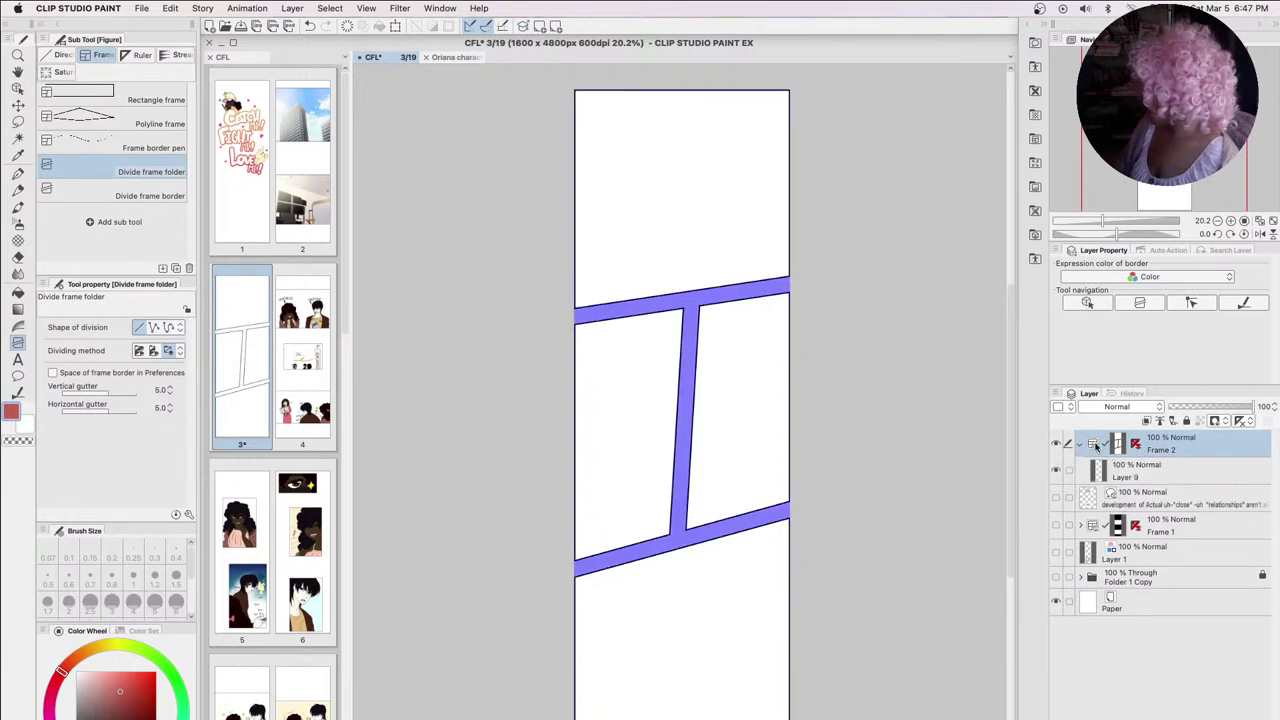
{"action": "left_click_drag", "start_coordinate": [1158, 484], "coordinate": [1157, 487]}
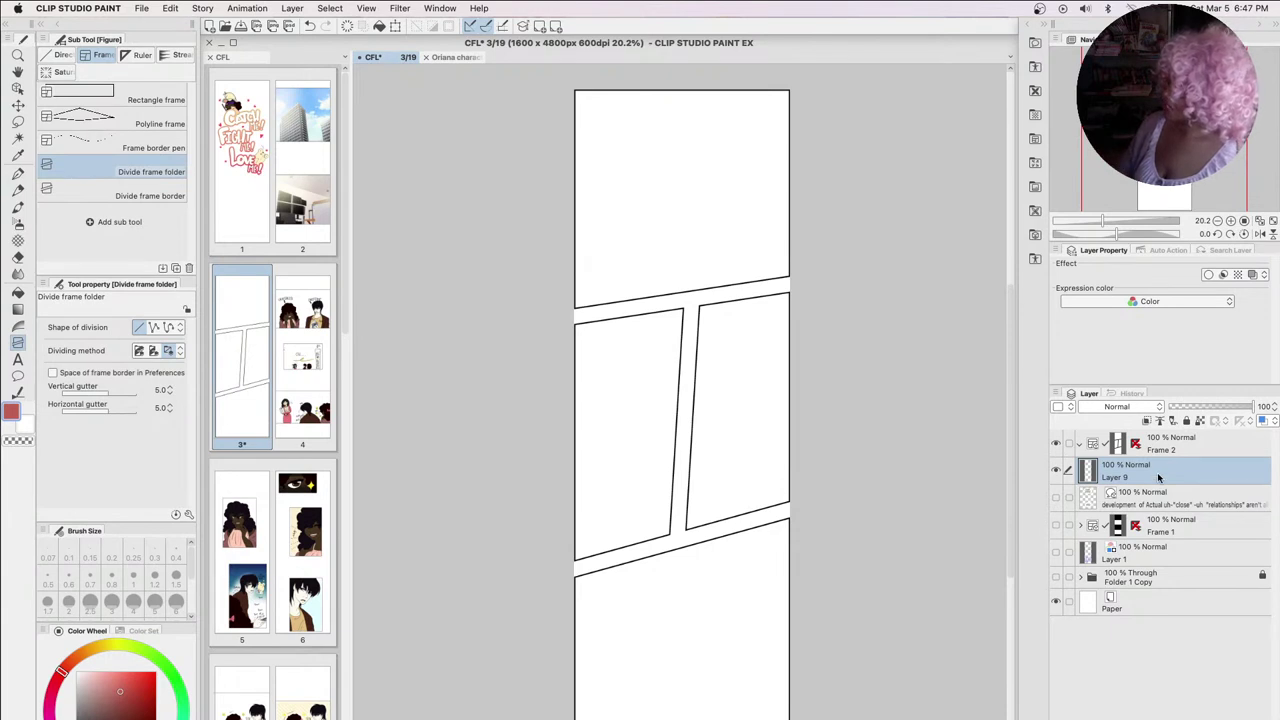
{"action": "left_click_drag", "start_coordinate": [1160, 478], "coordinate": [1161, 451]}
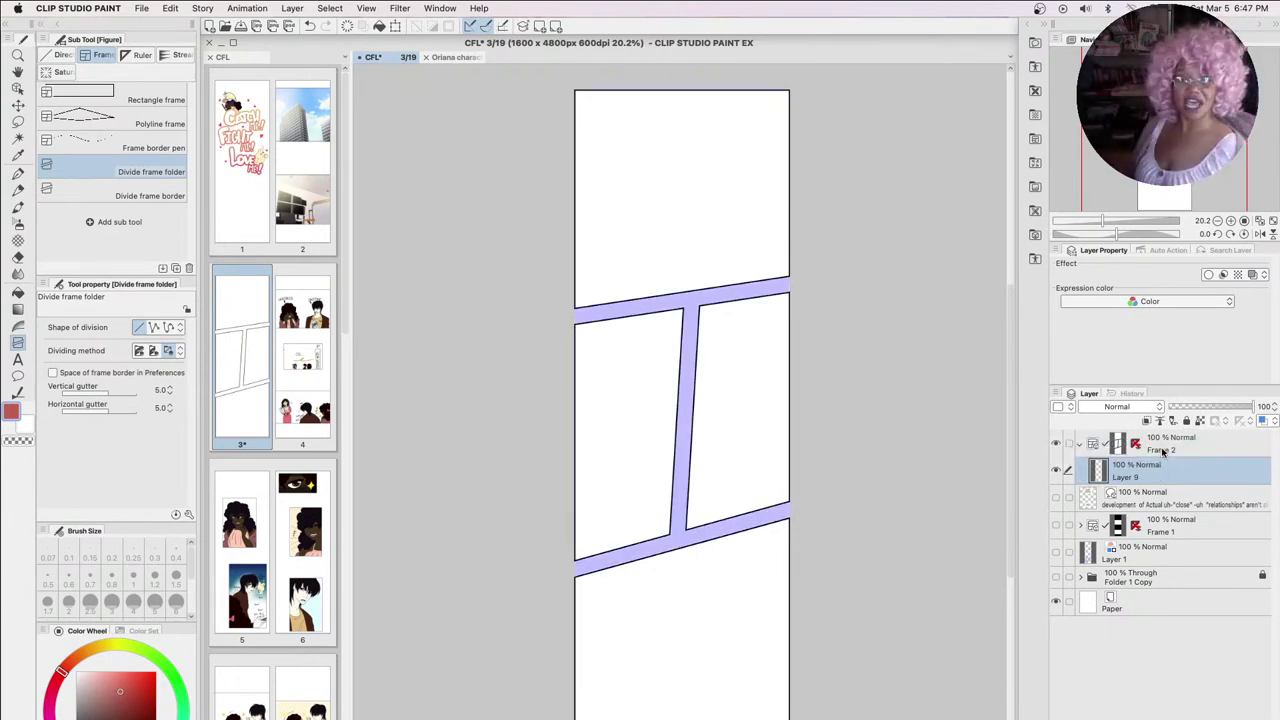
Delete the Frame 2 folder and confirm the removal
{"action": "left_click", "coordinate": [1188, 449]}
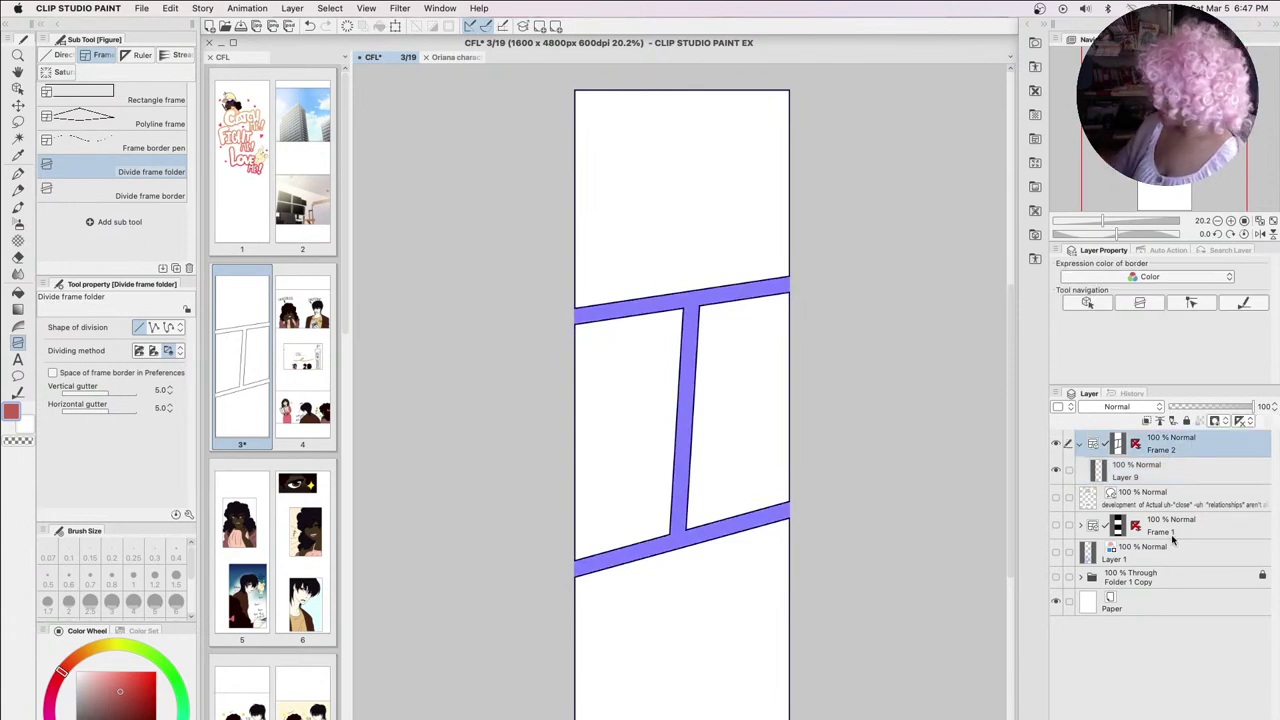
{"action": "key", "text": "Delete"}
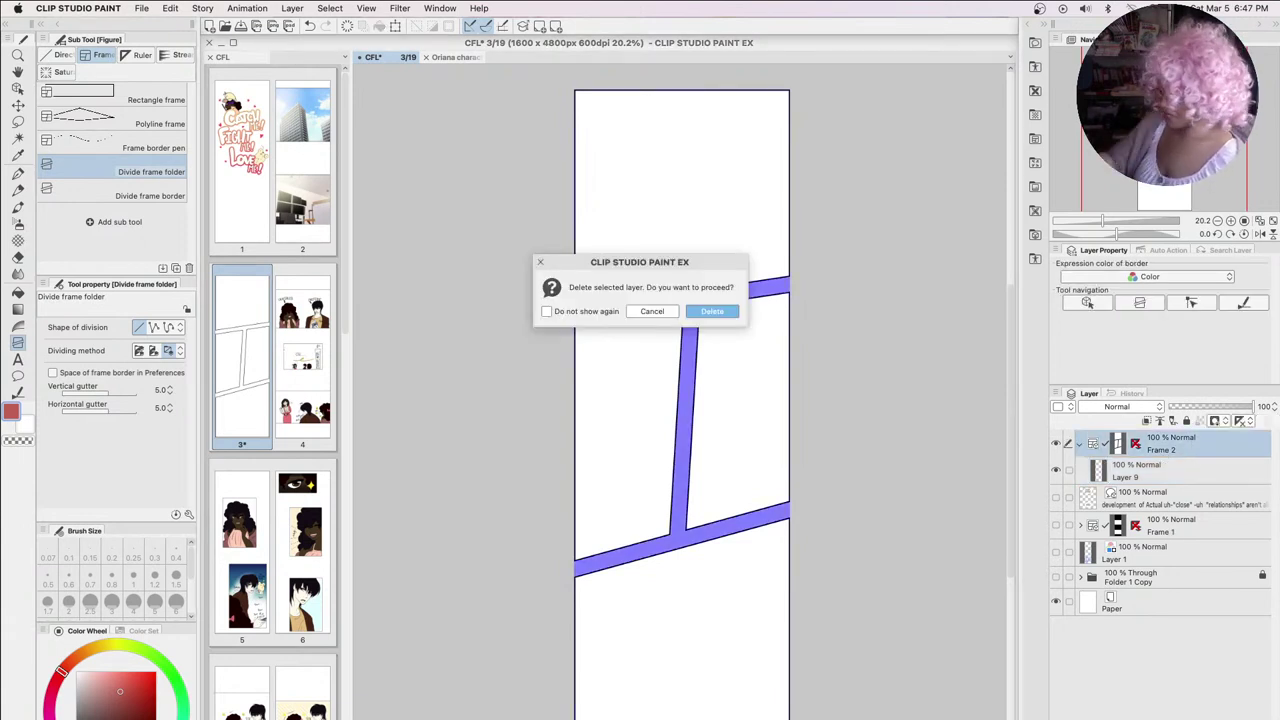
{"action": "left_click", "coordinate": [712, 311]}
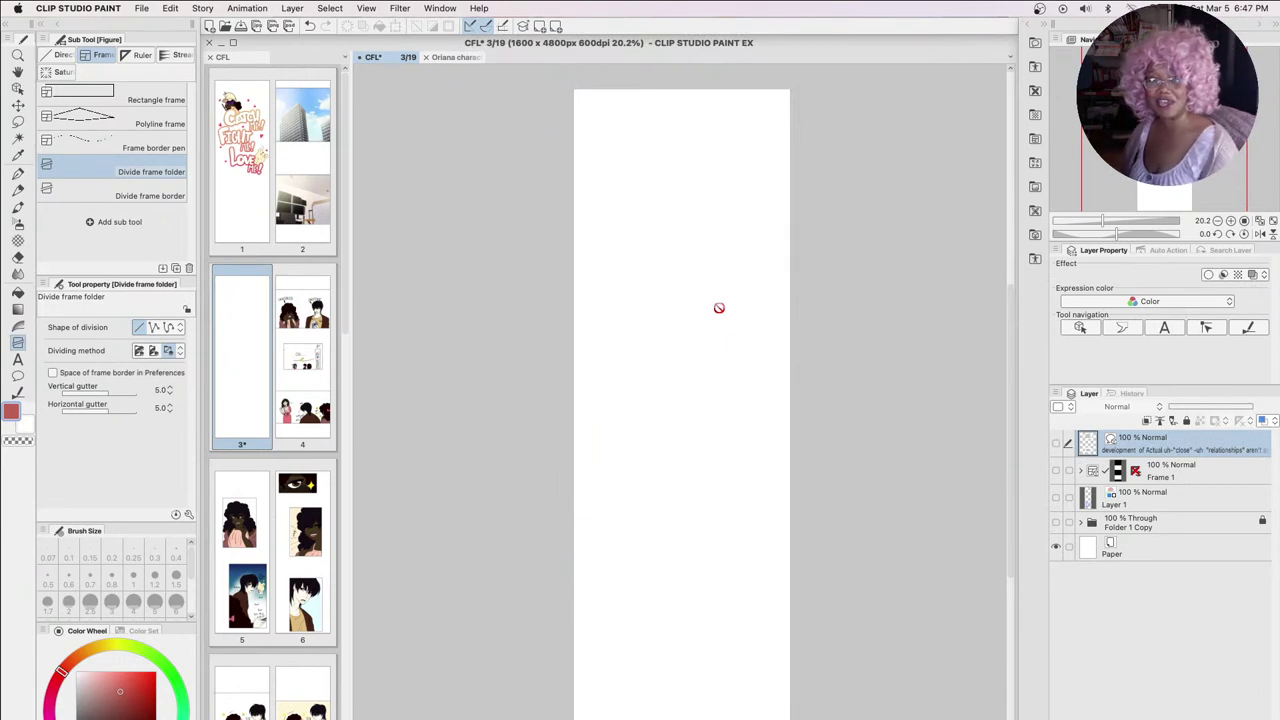
Show Frame 1 and the speech balloon text, then expand Frame 1 and show its Monochrome and Table layers
{"action": "left_click", "coordinate": [1056, 470]}
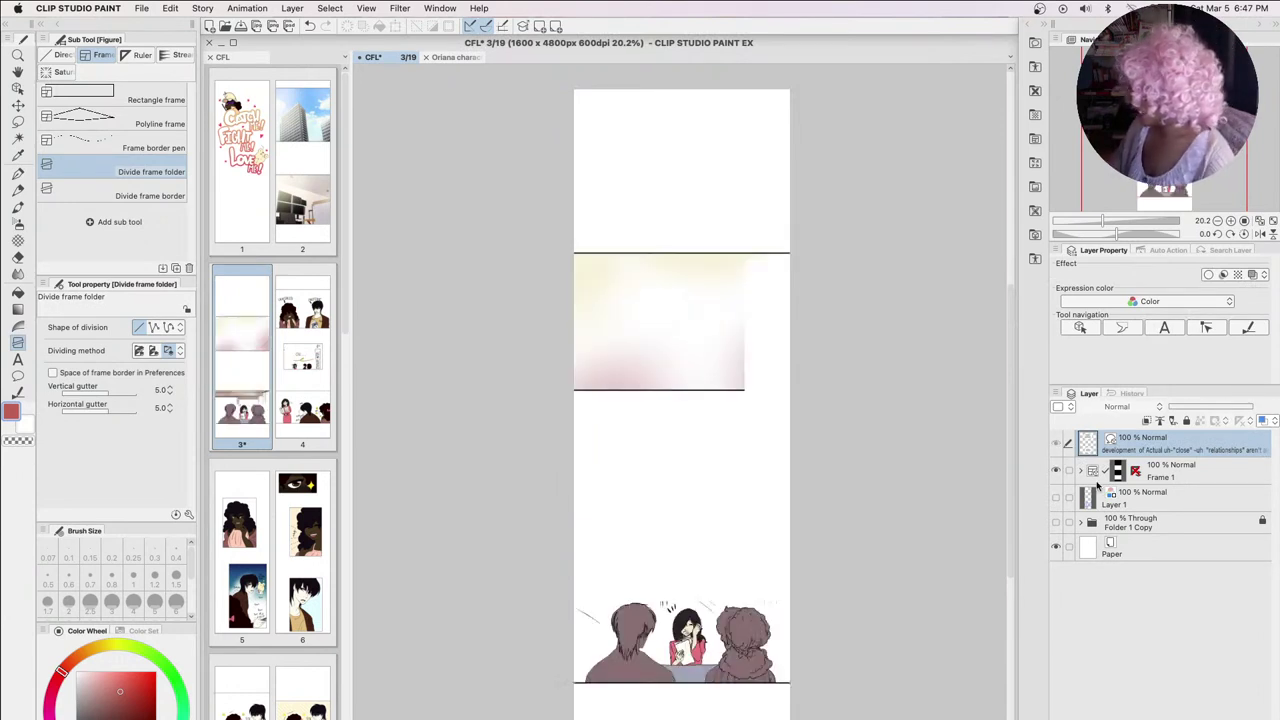
{"action": "left_click", "coordinate": [1056, 443]}
{"action": "left_click", "coordinate": [1093, 468]}
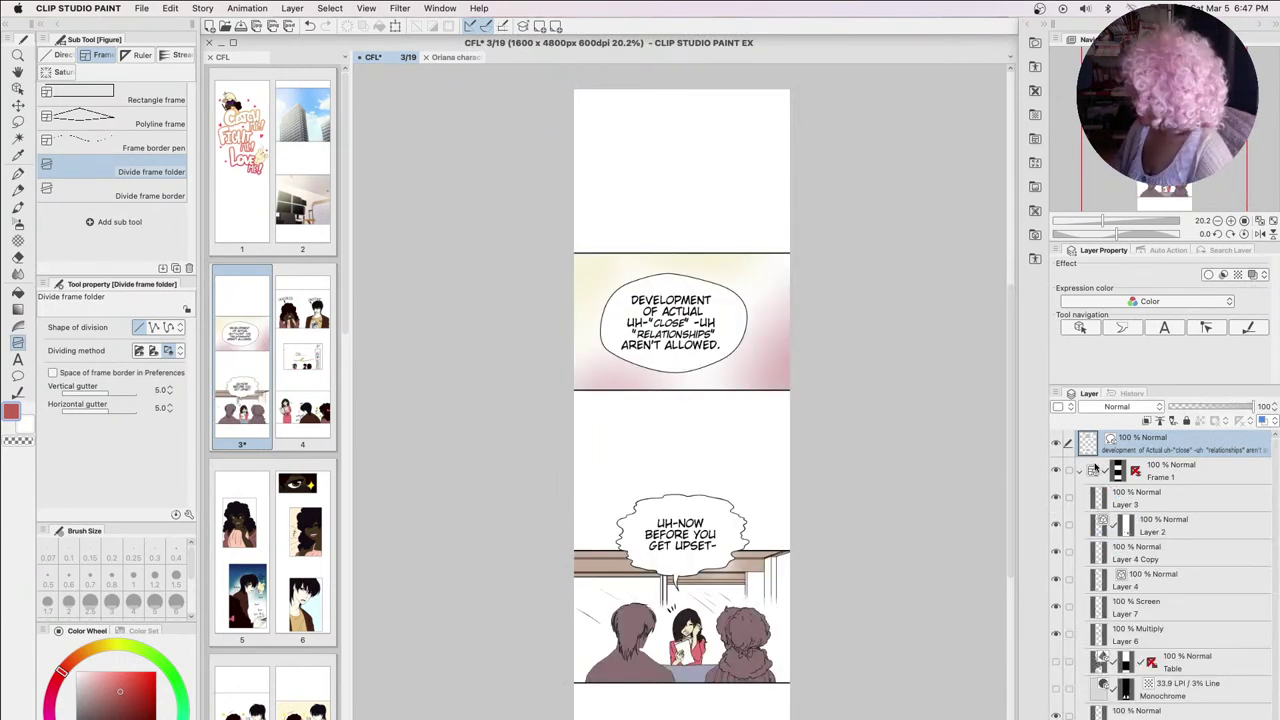
{"action": "left_click", "coordinate": [1056, 688]}
{"action": "left_click", "coordinate": [1056, 661]}
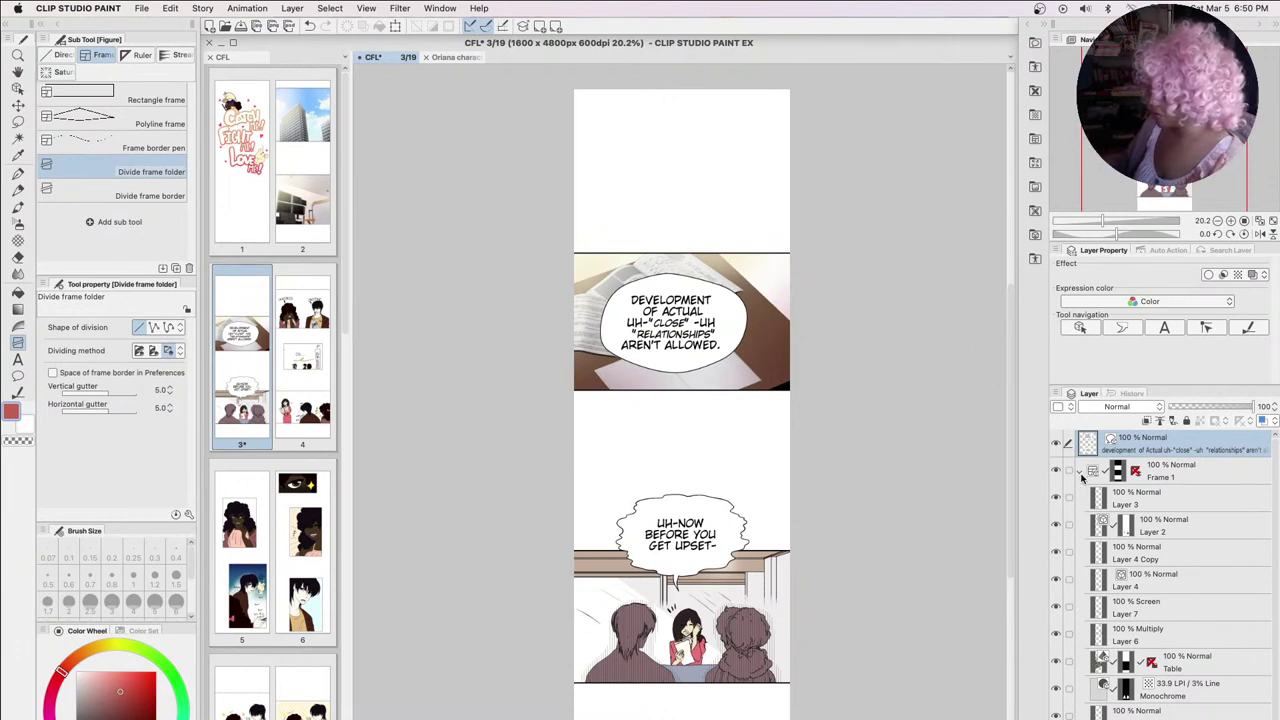
Move Layer 3 through Monochrome out of Frame 1, collapse the layer list, and select Frame 1
{"action": "left_click", "coordinate": [1162, 494]}
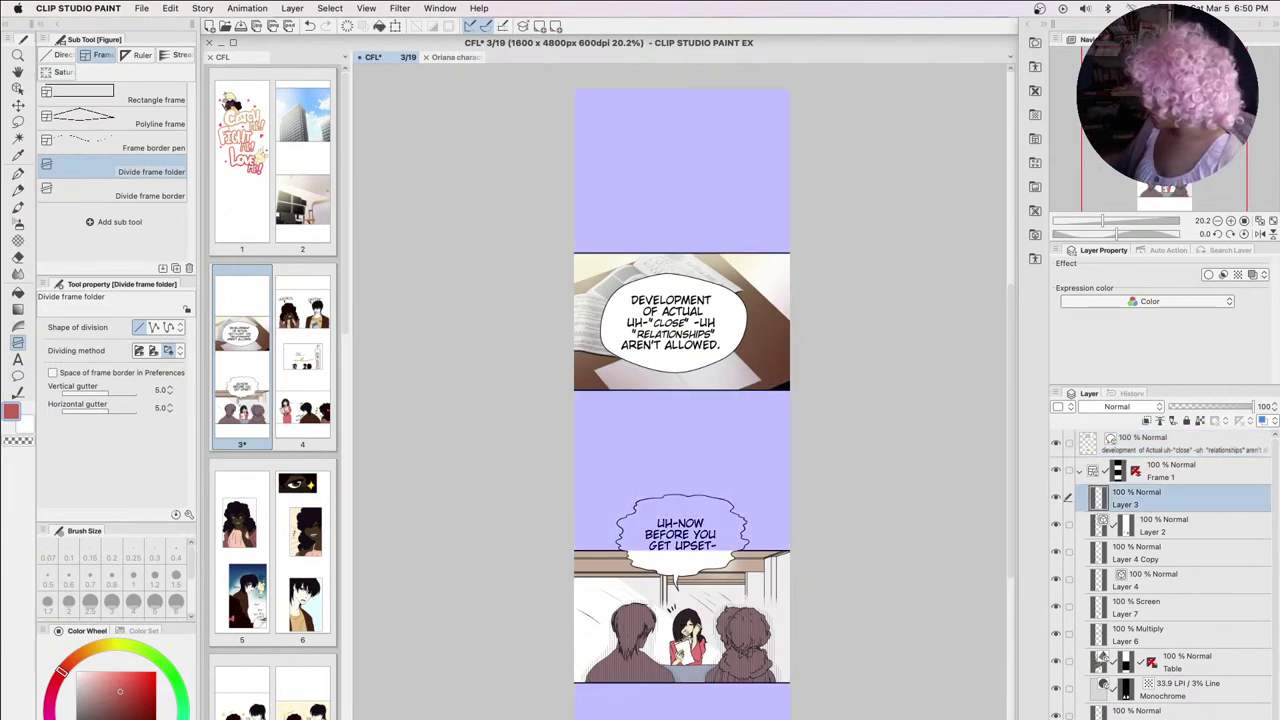
{"action": "left_click_drag", "start_coordinate": [1068, 525], "coordinate": [1068, 700]}
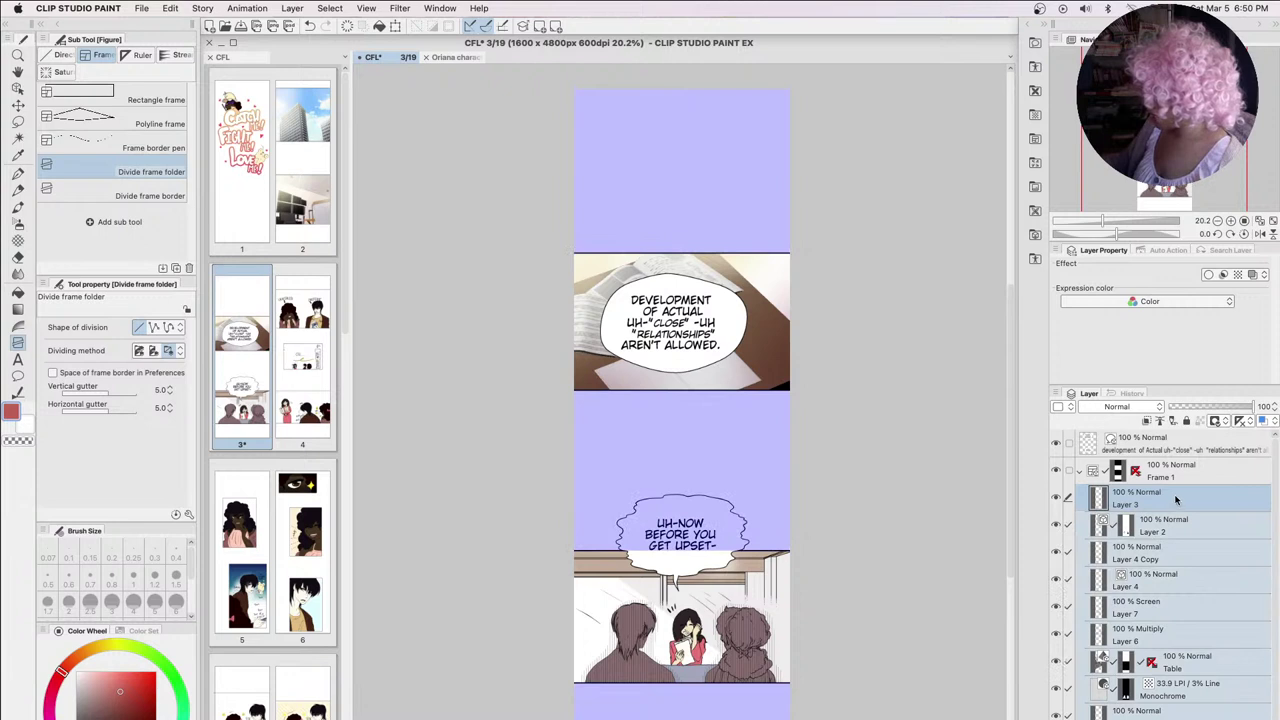
{"action": "left_click_drag", "start_coordinate": [1176, 498], "coordinate": [1088, 500]}
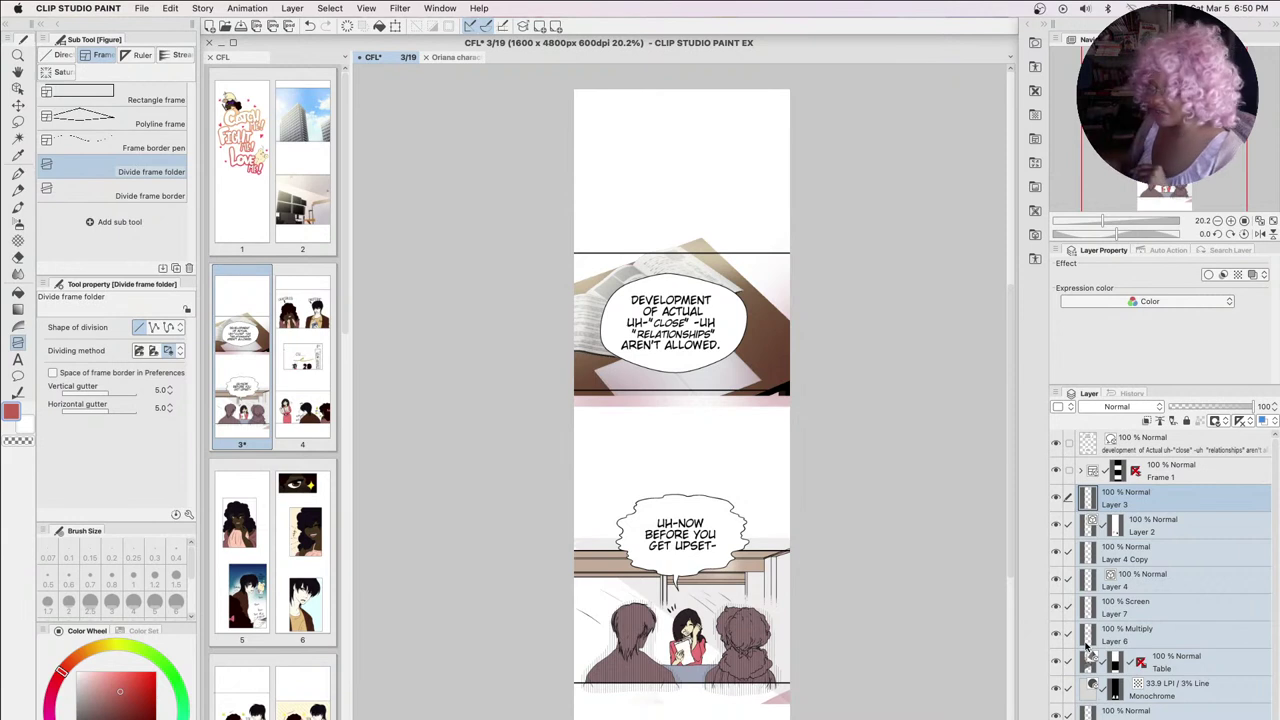
{"action": "left_click_drag", "start_coordinate": [1009, 485], "coordinate": [1006, 517]}
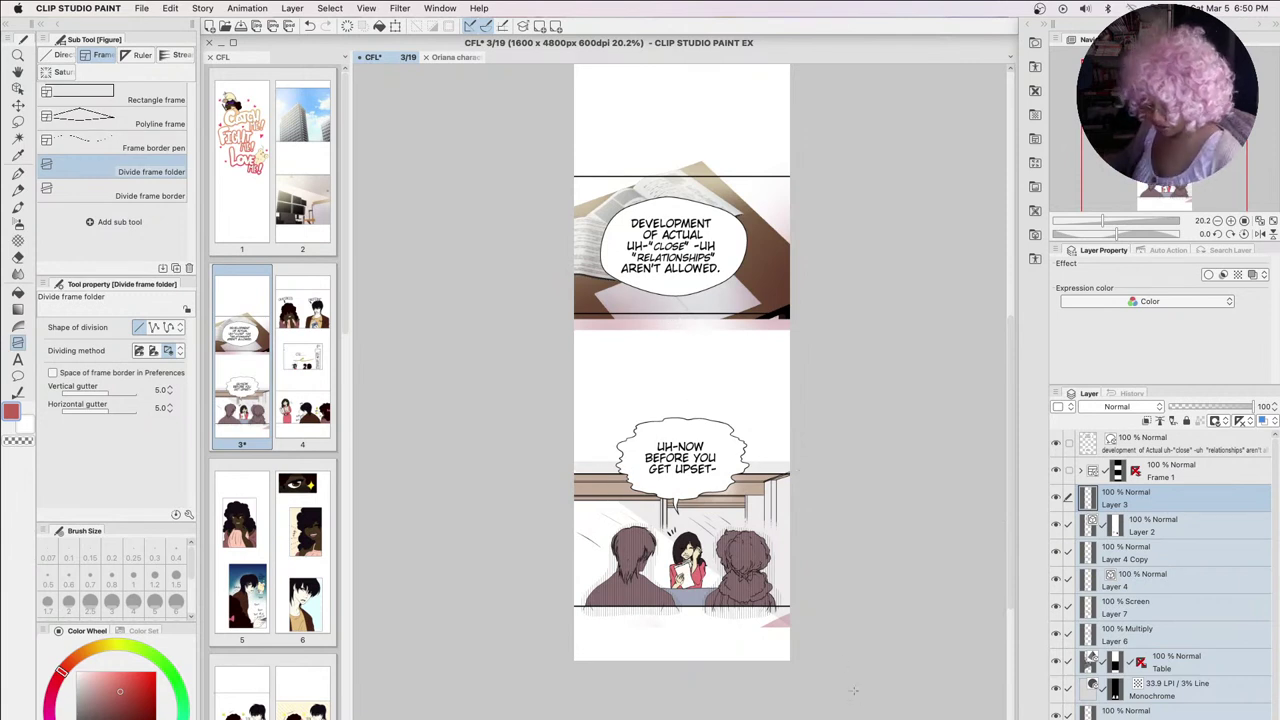
{"action": "left_click", "coordinate": [1164, 482]}
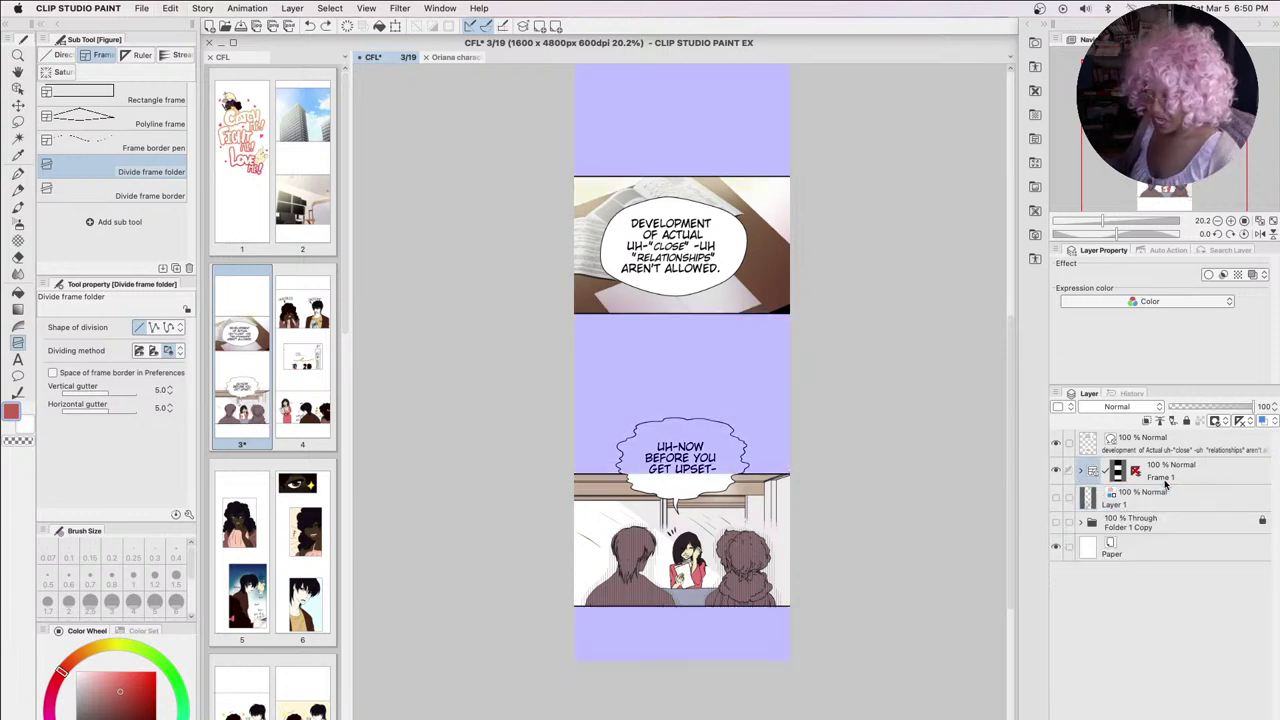
{"action": "left_click", "coordinate": [1150, 496]}
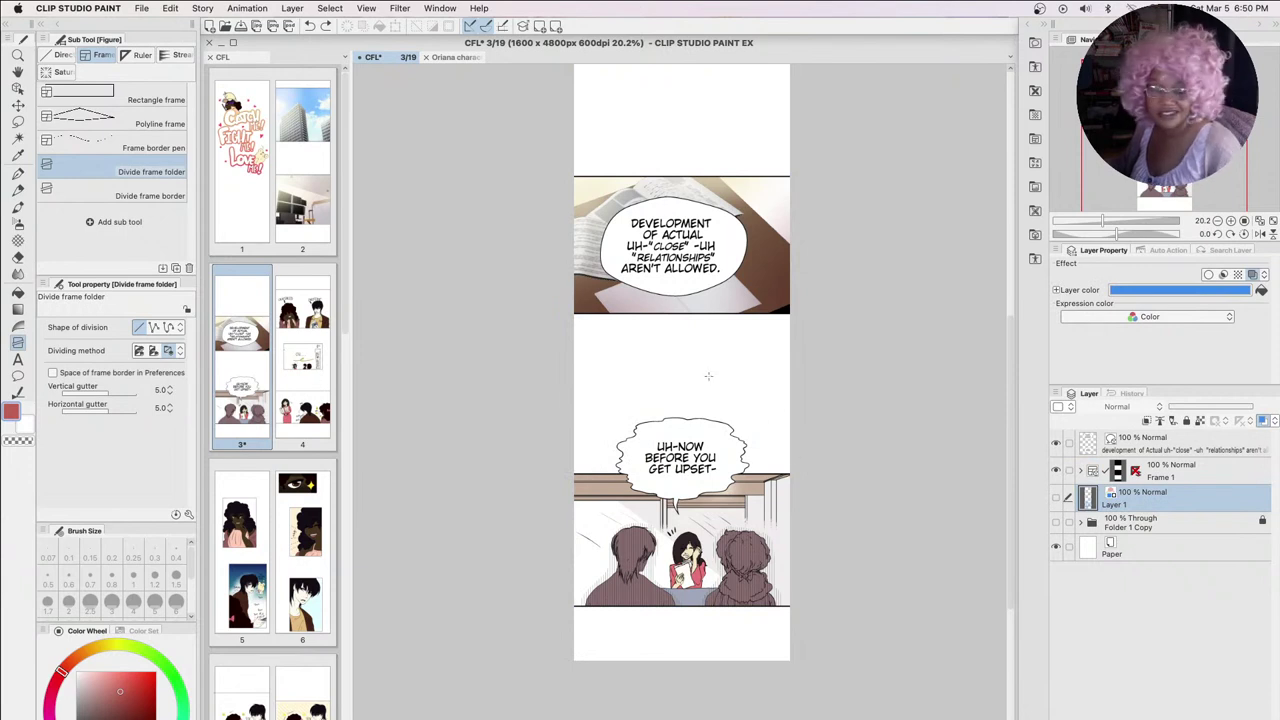
{"action": "left_click", "coordinate": [1188, 481]}
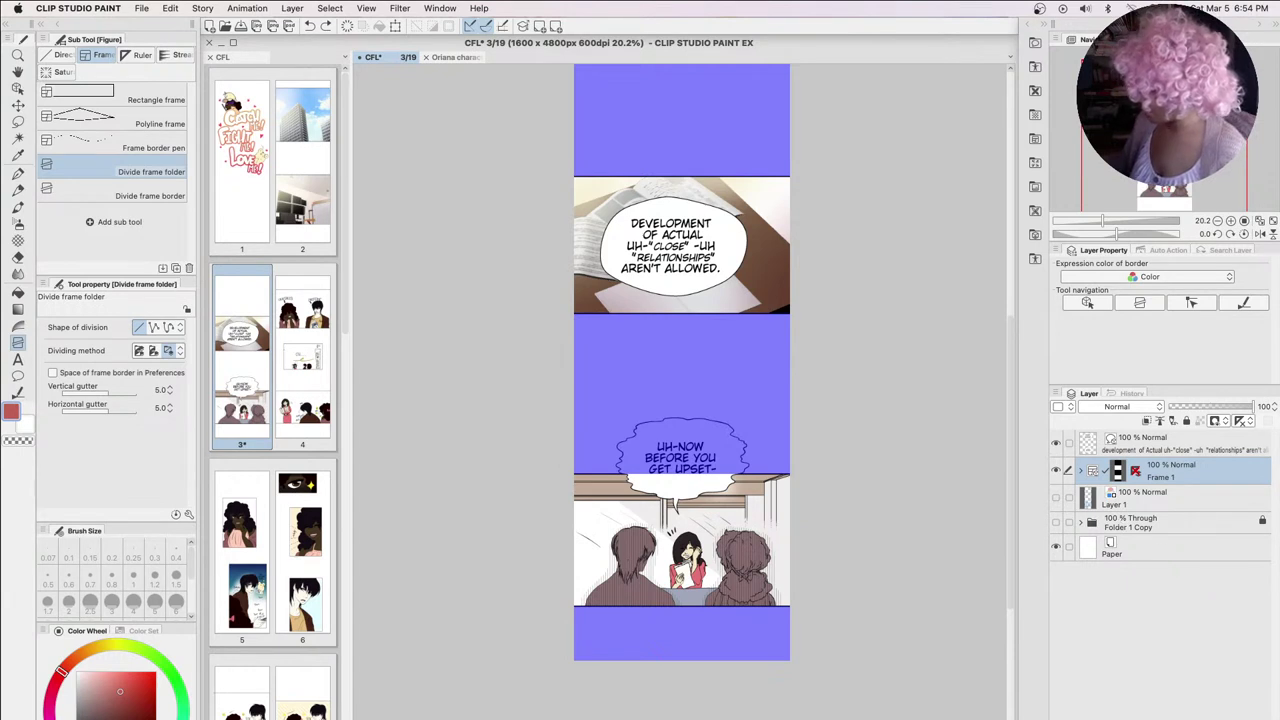
Create a blank raster layer, Layer 9, above Frame 1 with Cmd+Shift+N
{"action": "key", "text": "super+shift+n"}
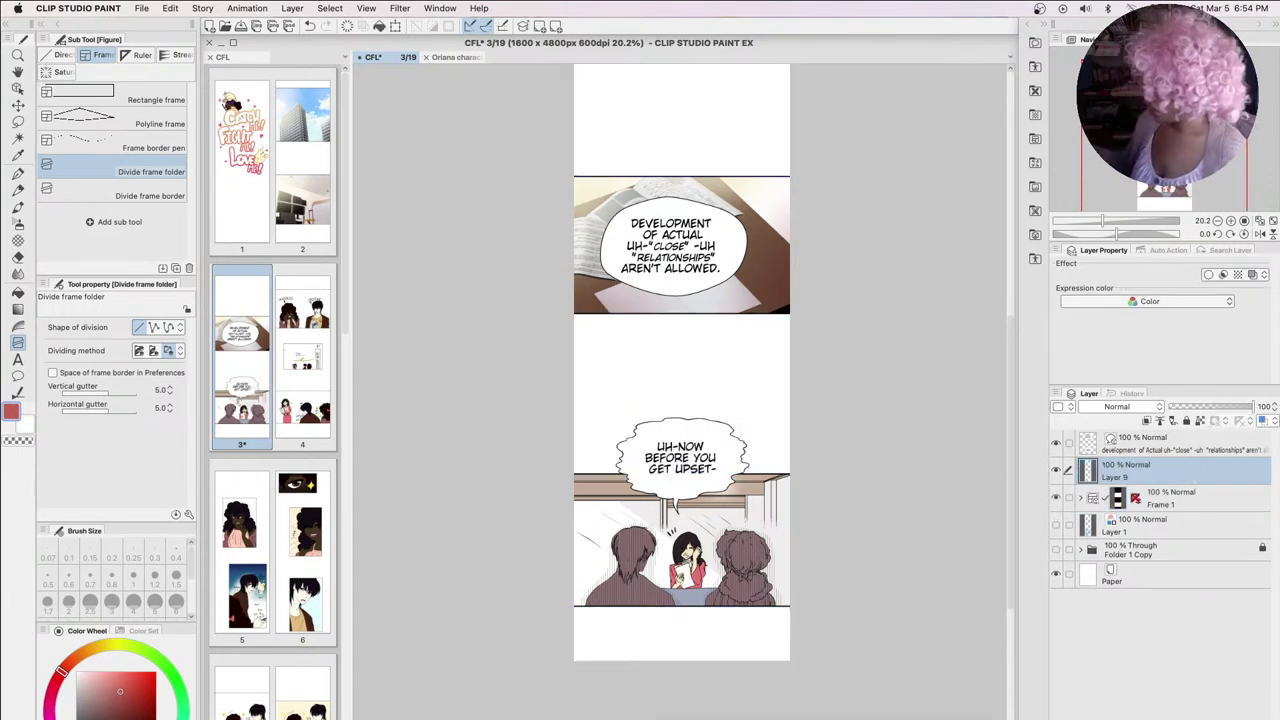
Hide Frame 1 and the speech balloon layer, and pick the pen in black
{"action": "left_click", "coordinate": [1056, 497]}
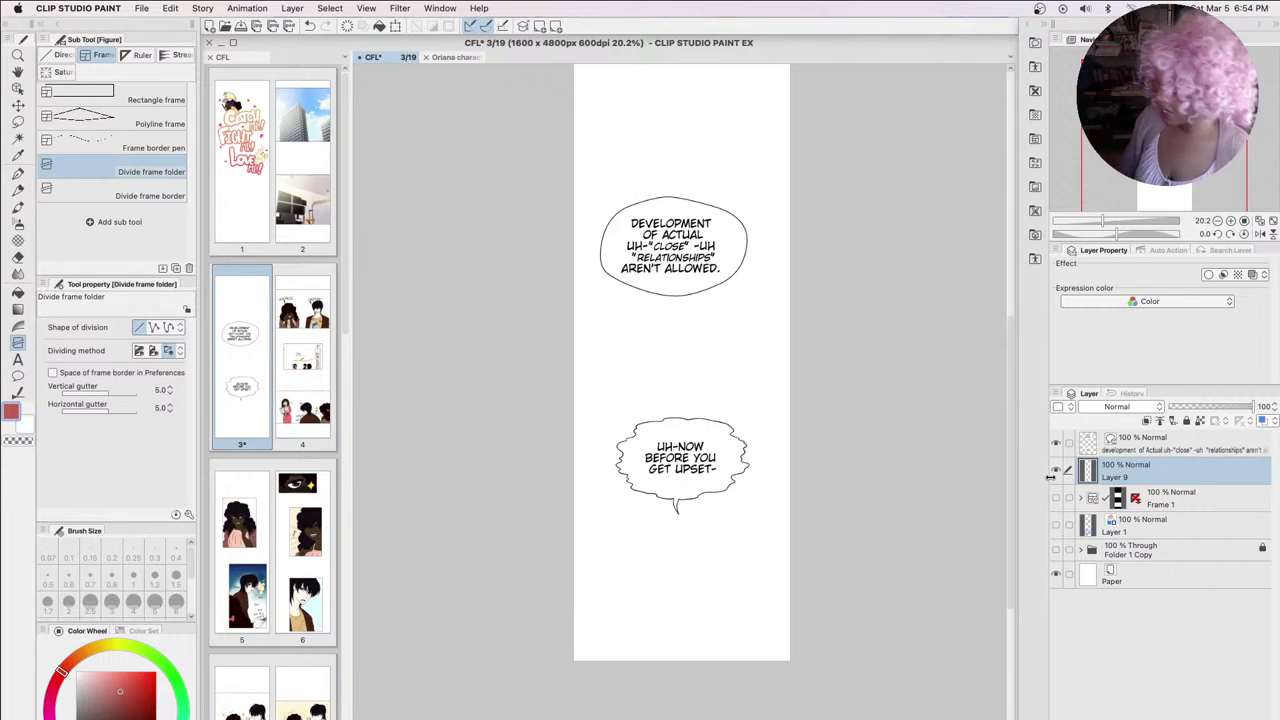
{"action": "left_click", "coordinate": [1056, 443]}
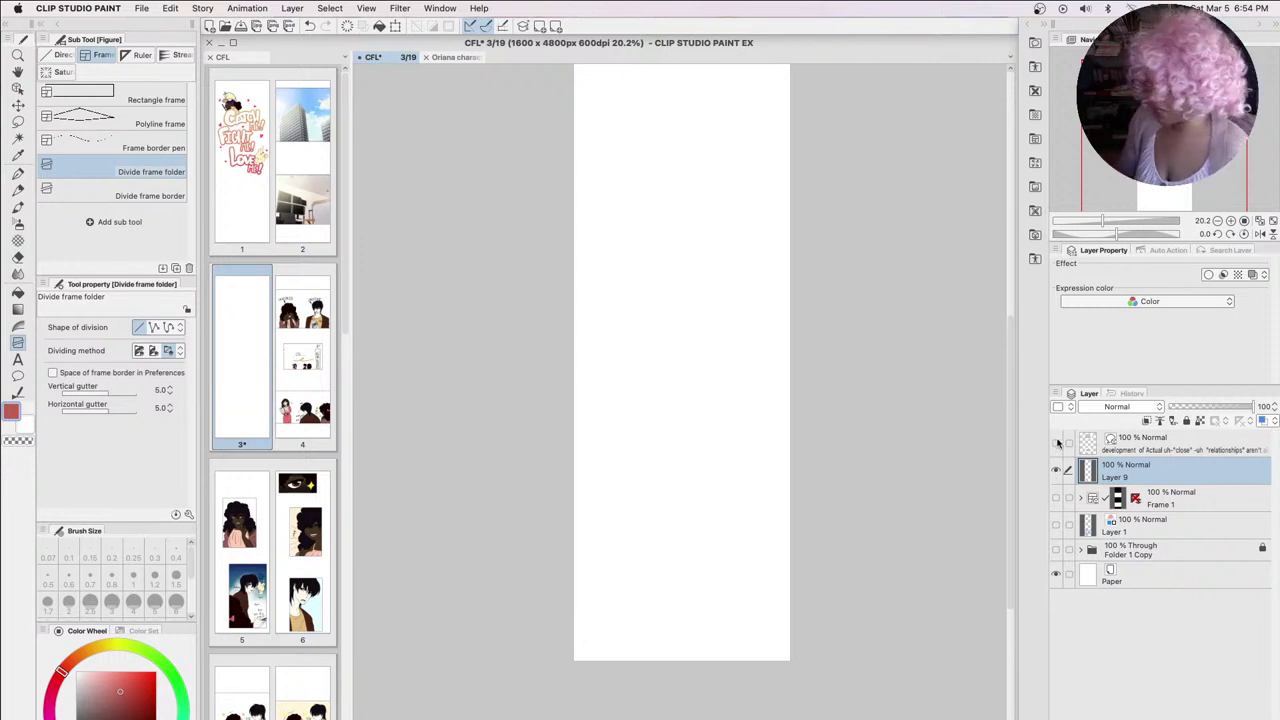
{"action": "left_click", "coordinate": [18, 172]}
{"action": "key", "text": "x"}
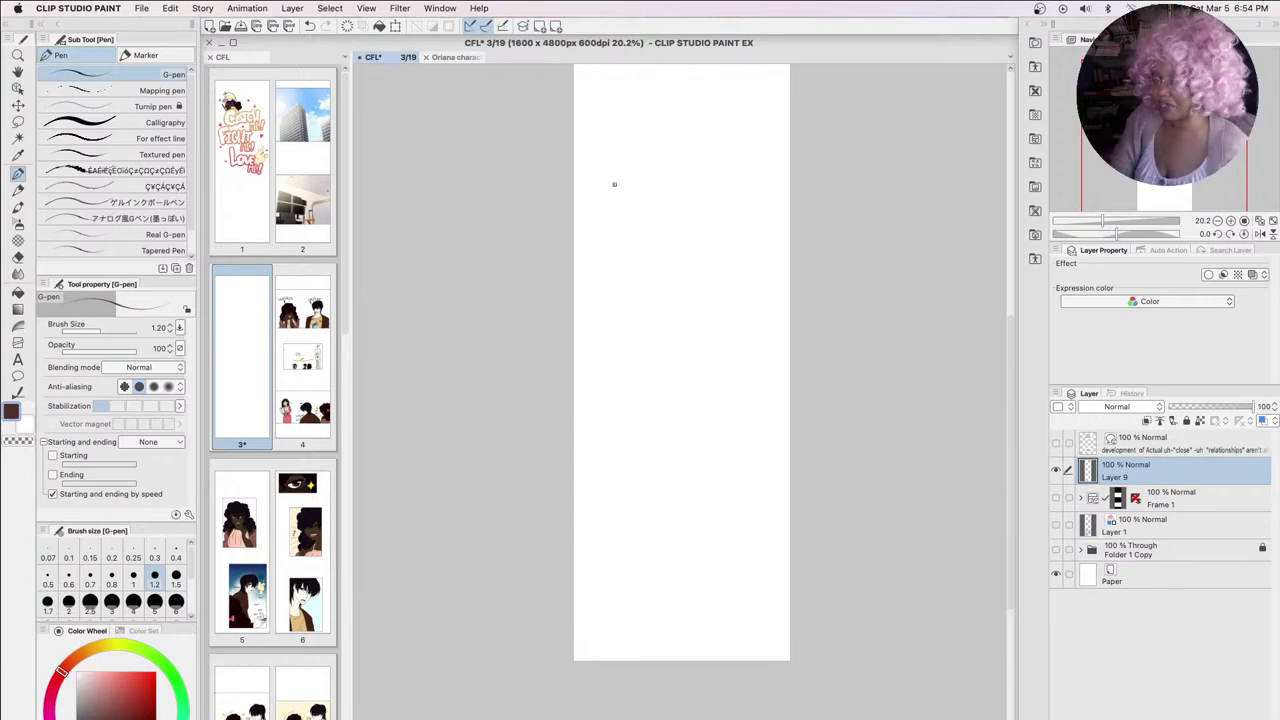
Rough in two horizontal panel lines and two figures, then undo those strokes
{"action": "left_click_drag", "start_coordinate": [560, 185], "coordinate": [805, 180]}
{"action": "left_click_drag", "start_coordinate": [529, 332], "coordinate": [800, 331]}
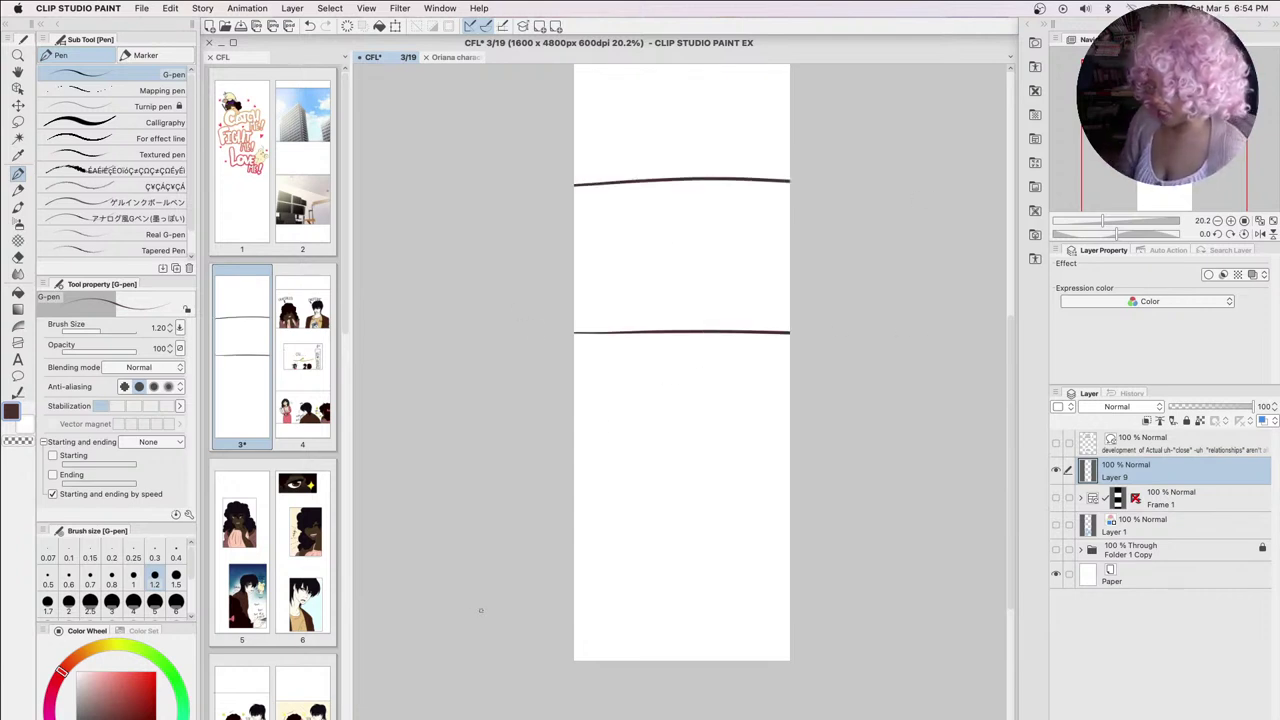
{"action": "mouse_move", "coordinate": [603, 248]}
{"action": "left_mouse_down"}
{"action": "mouse_move", "coordinate": [620, 243]}
{"action": "mouse_move", "coordinate": [604, 246]}
{"action": "mouse_move", "coordinate": [605, 327]}
{"action": "left_mouse_up"}
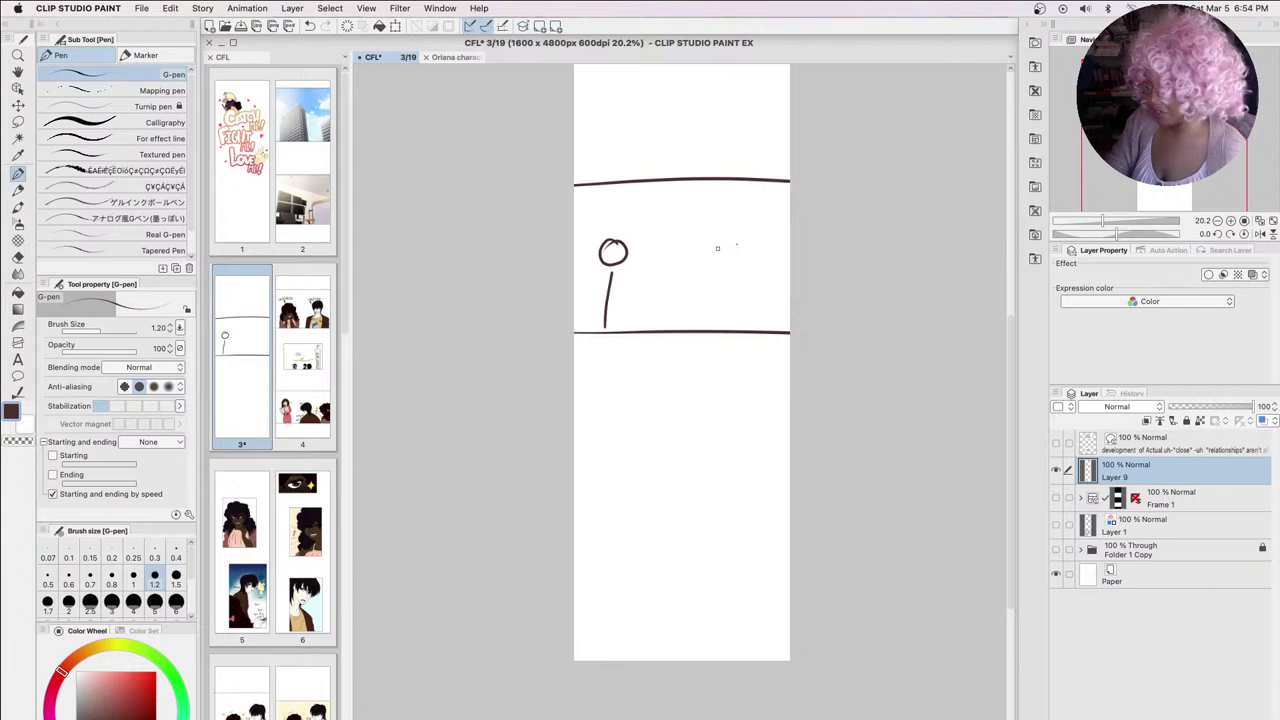
{"action": "mouse_move", "coordinate": [738, 228]}
{"action": "left_mouse_down"}
{"action": "mouse_move", "coordinate": [724, 236]}
{"action": "mouse_move", "coordinate": [729, 226]}
{"action": "mouse_move", "coordinate": [697, 346]}
{"action": "left_mouse_up"}
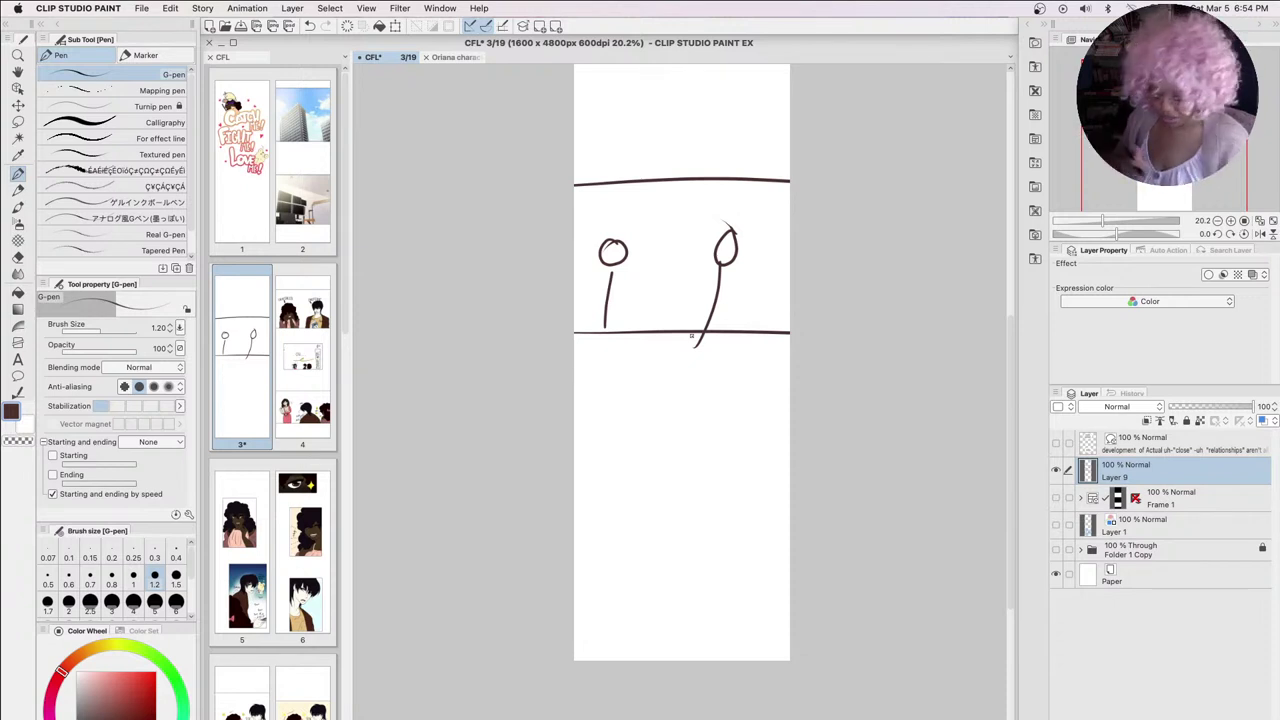
{"action": "key", "text": "super+z"}
{"action": "key", "text": "super+z"}
{"action": "key", "text": "super+z"}
{"action": "key", "text": "super+z"}
{"action": "key", "text": "super+z"}
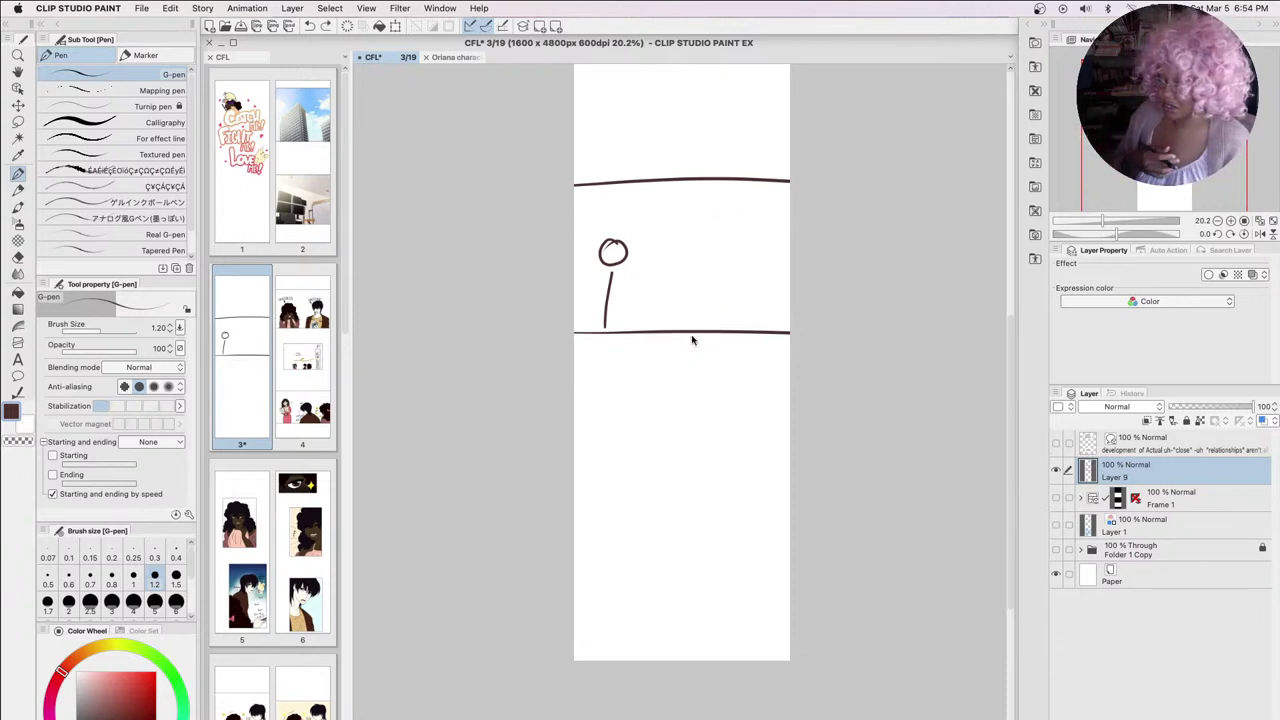
{"action": "key", "text": "super+z"}
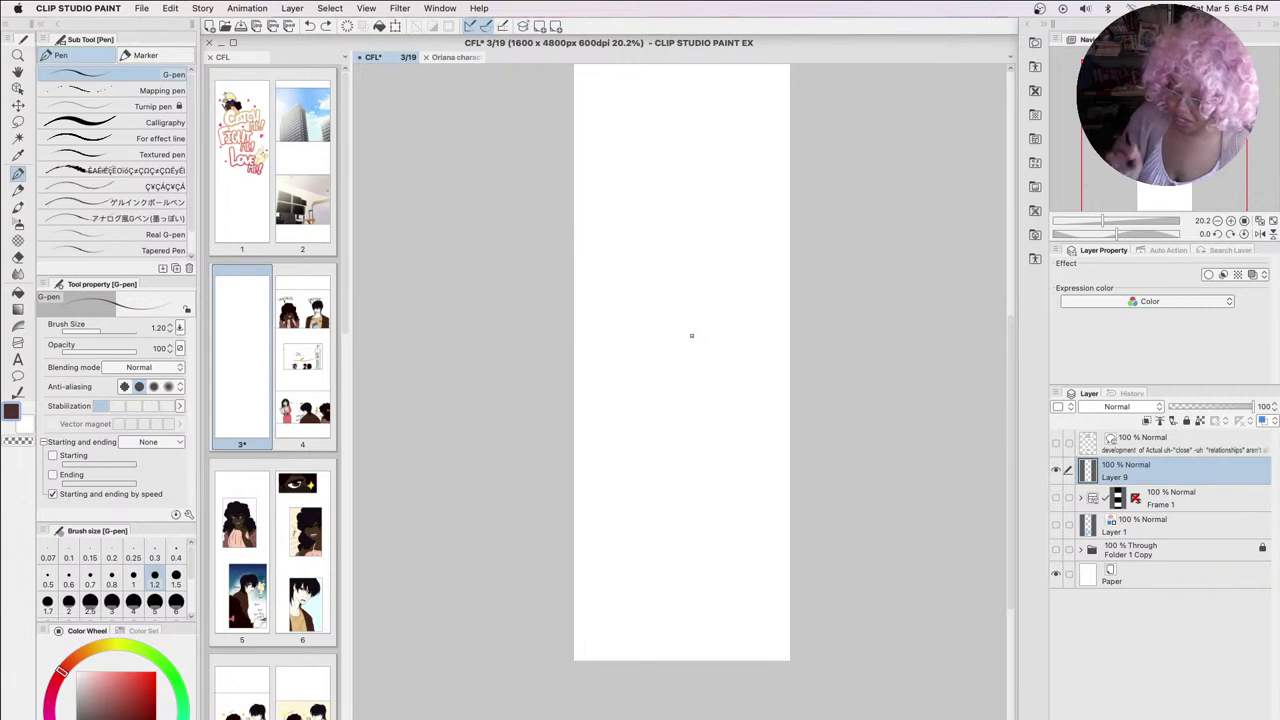
Sketch two stick figures side by side near the page top on Layer 9
{"action": "left_click", "coordinate": [18, 343]}
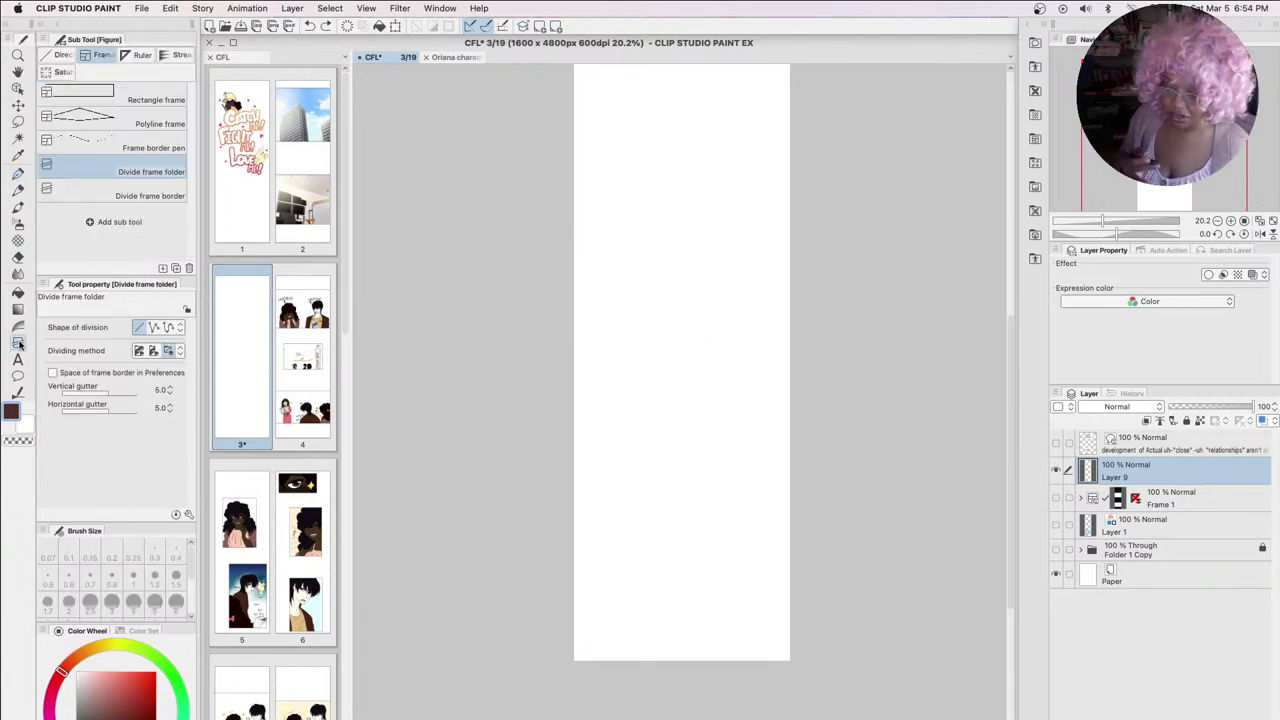
{"action": "left_click", "coordinate": [158, 99]}
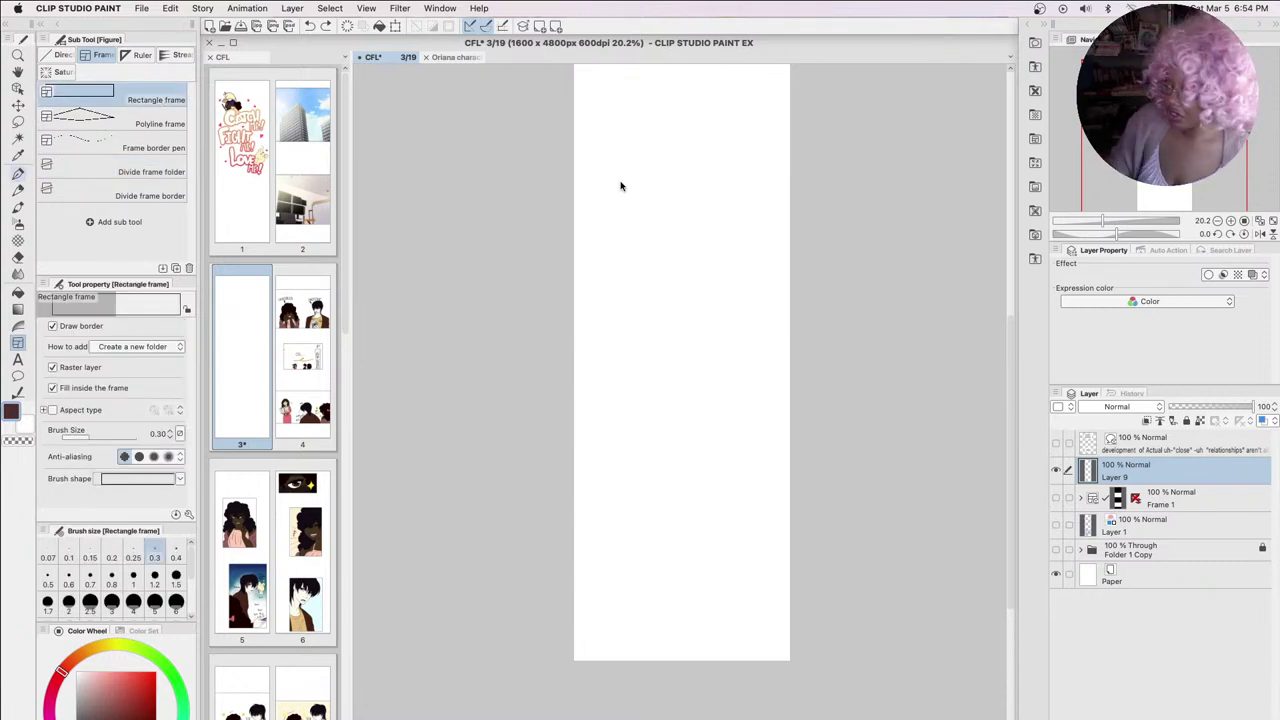
{"action": "key", "text": "p"}
{"action": "mouse_move", "coordinate": [620, 186]}
{"action": "left_mouse_down"}
{"action": "mouse_move", "coordinate": [598, 180]}
{"action": "mouse_move", "coordinate": [628, 180]}
{"action": "mouse_move", "coordinate": [605, 298]}
{"action": "left_mouse_up"}
{"action": "mouse_move", "coordinate": [714, 176]}
{"action": "left_mouse_down"}
{"action": "mouse_move", "coordinate": [739, 189]}
{"action": "mouse_move", "coordinate": [712, 177]}
{"action": "mouse_move", "coordinate": [690, 322]}
{"action": "left_mouse_up"}
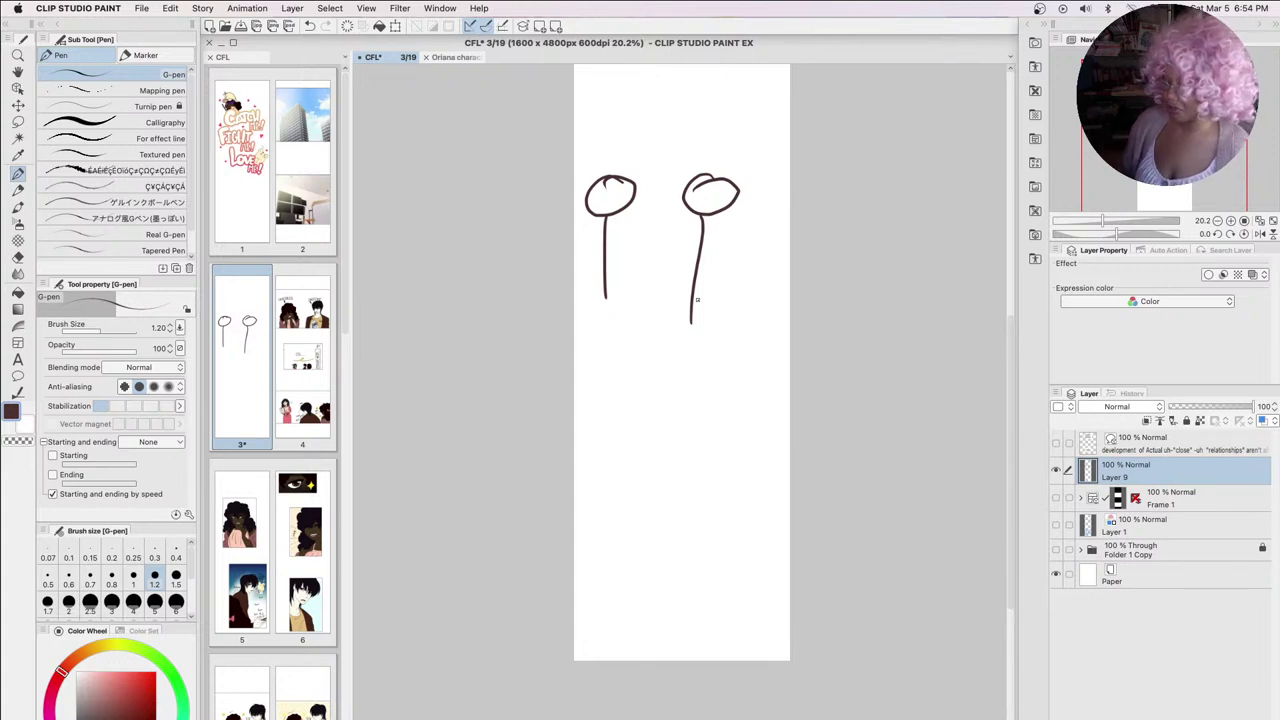
{"action": "left_click", "coordinate": [17, 343]}
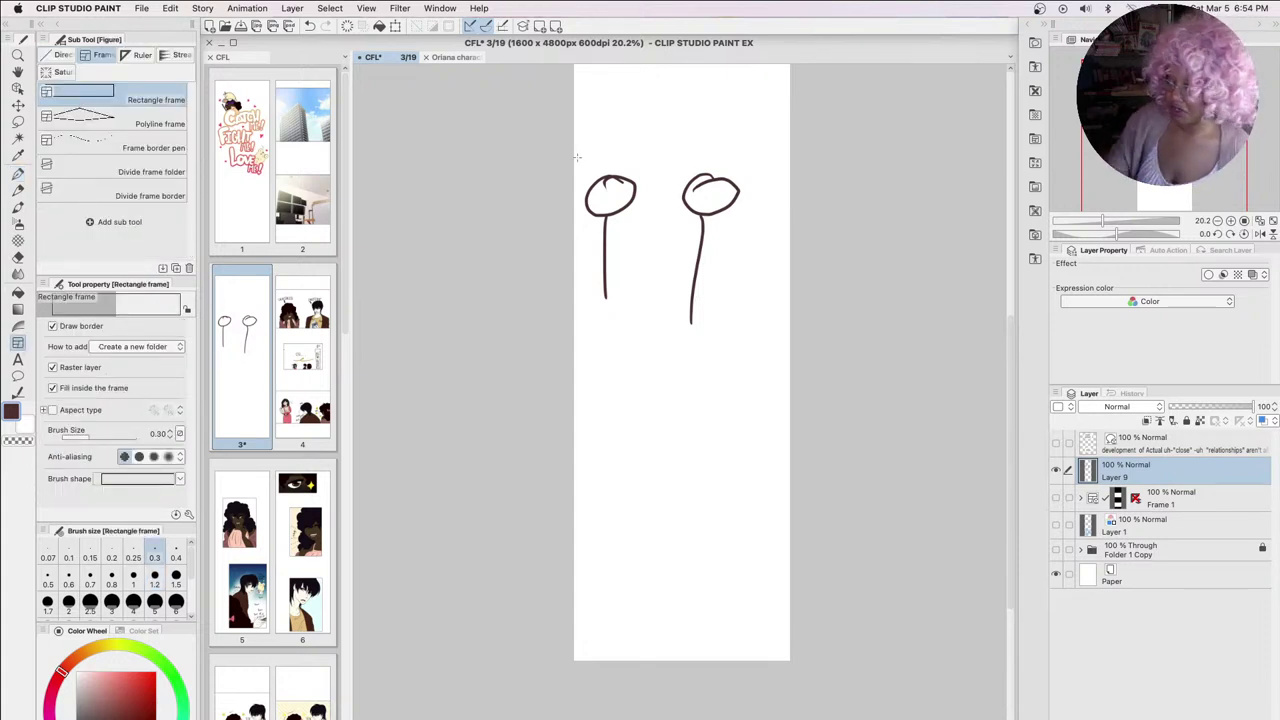
Draw a rectangular frame enclosing the two stick-figure sketches
{"action": "left_click_drag", "start_coordinate": [577, 152], "coordinate": [767, 363]}
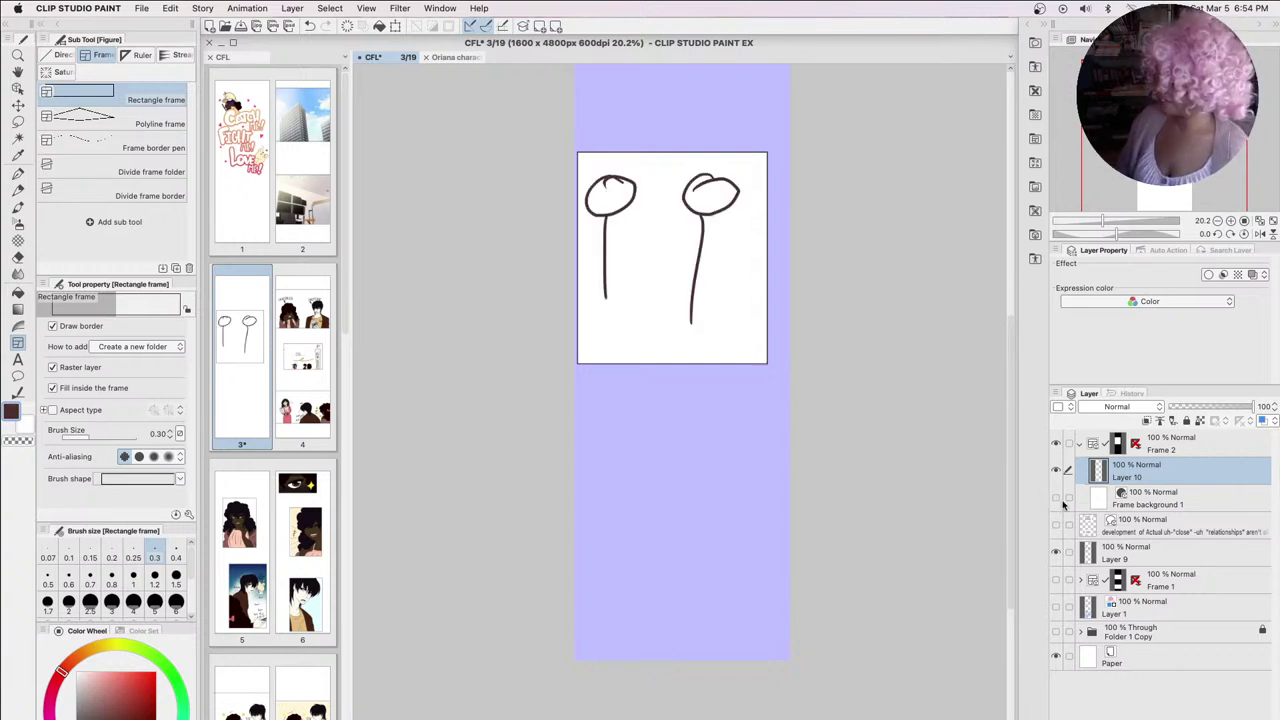
{"action": "key", "text": "super+z"}
{"action": "key", "text": "super+y"}
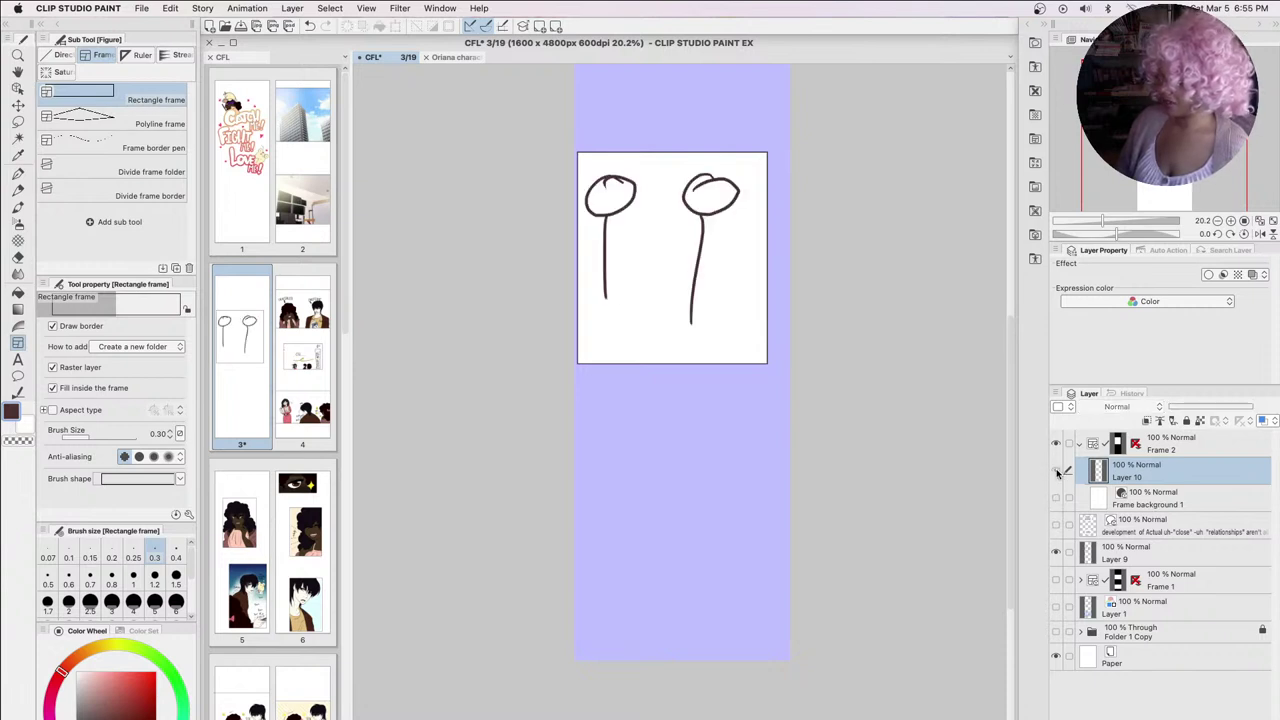
Move Layer 9 into the Frame 2 folder, show it, and collapse Frame 2
{"action": "left_click", "coordinate": [1056, 552]}
{"action": "left_click", "coordinate": [1148, 548]}
{"action": "left_click_drag", "start_coordinate": [1153, 463], "coordinate": [1145, 455]}
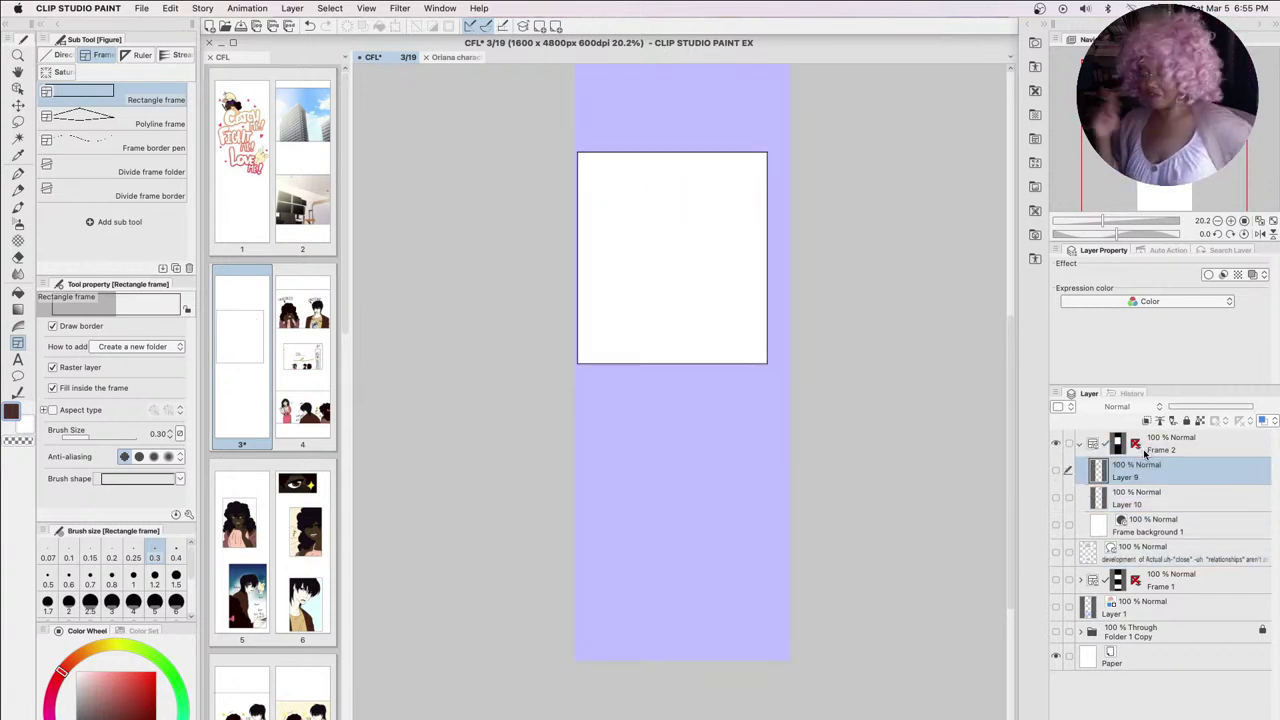
{"action": "left_click", "coordinate": [1057, 464]}
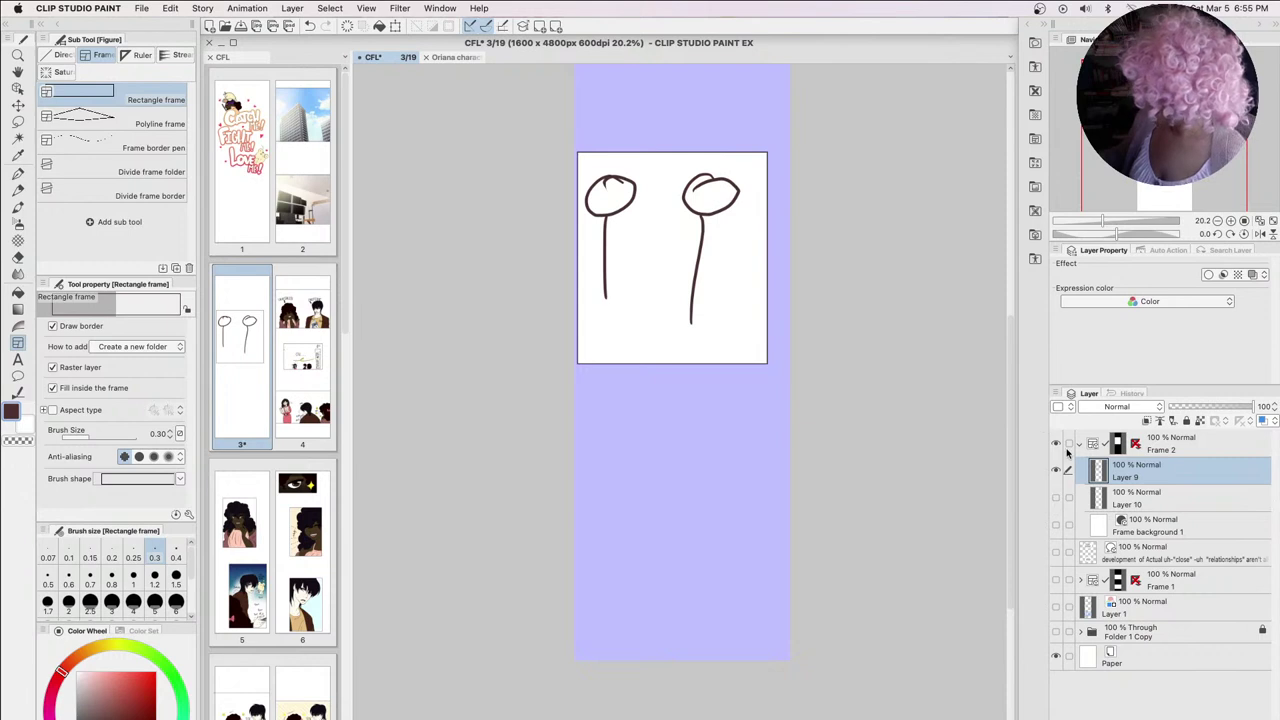
{"action": "left_click", "coordinate": [1080, 444]}
{"action": "left_click", "coordinate": [1170, 449]}
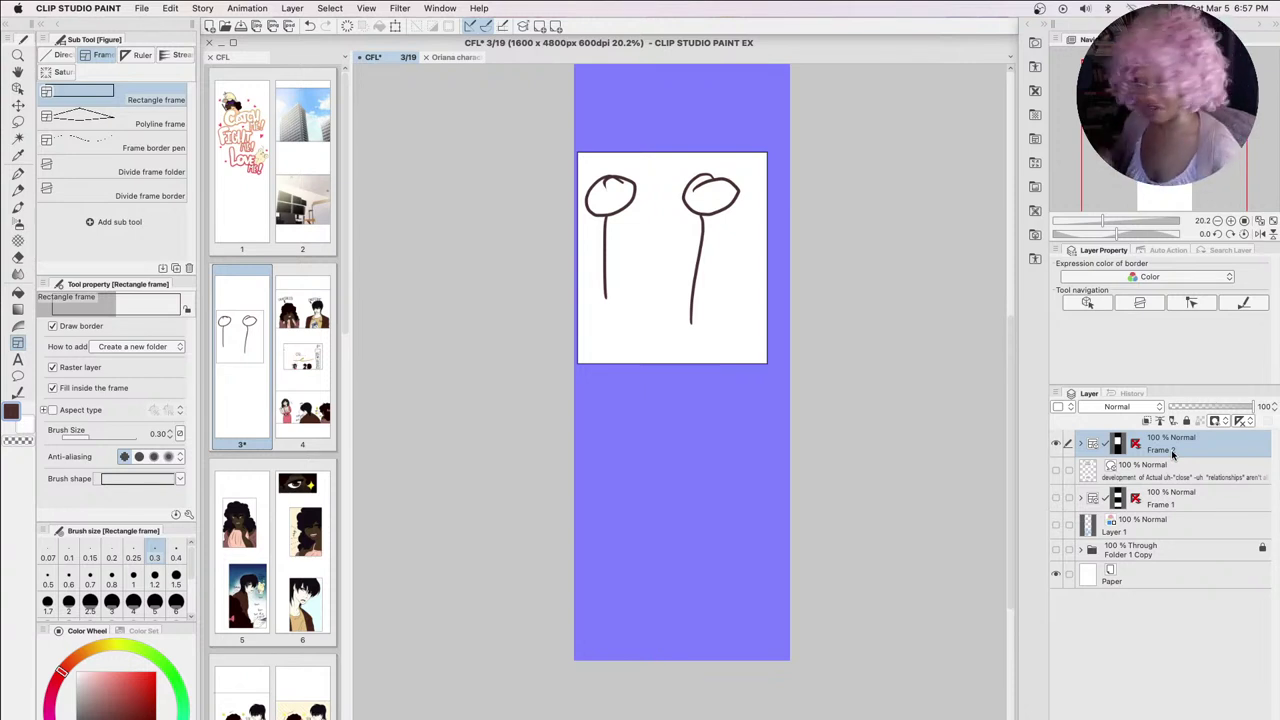
Hide and delete the Frame 2 frame folder, then make Frame 1's original panels visible
{"action": "left_click", "coordinate": [1056, 444]}
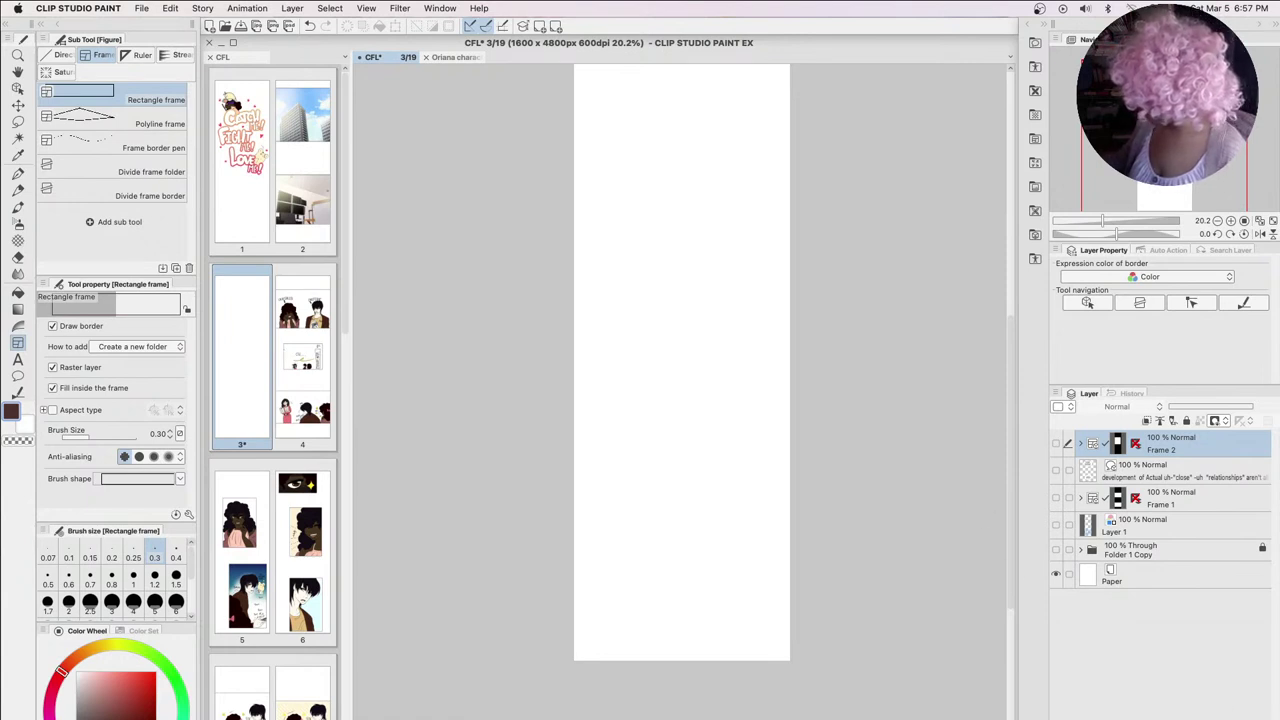
{"action": "key", "text": "Delete"}
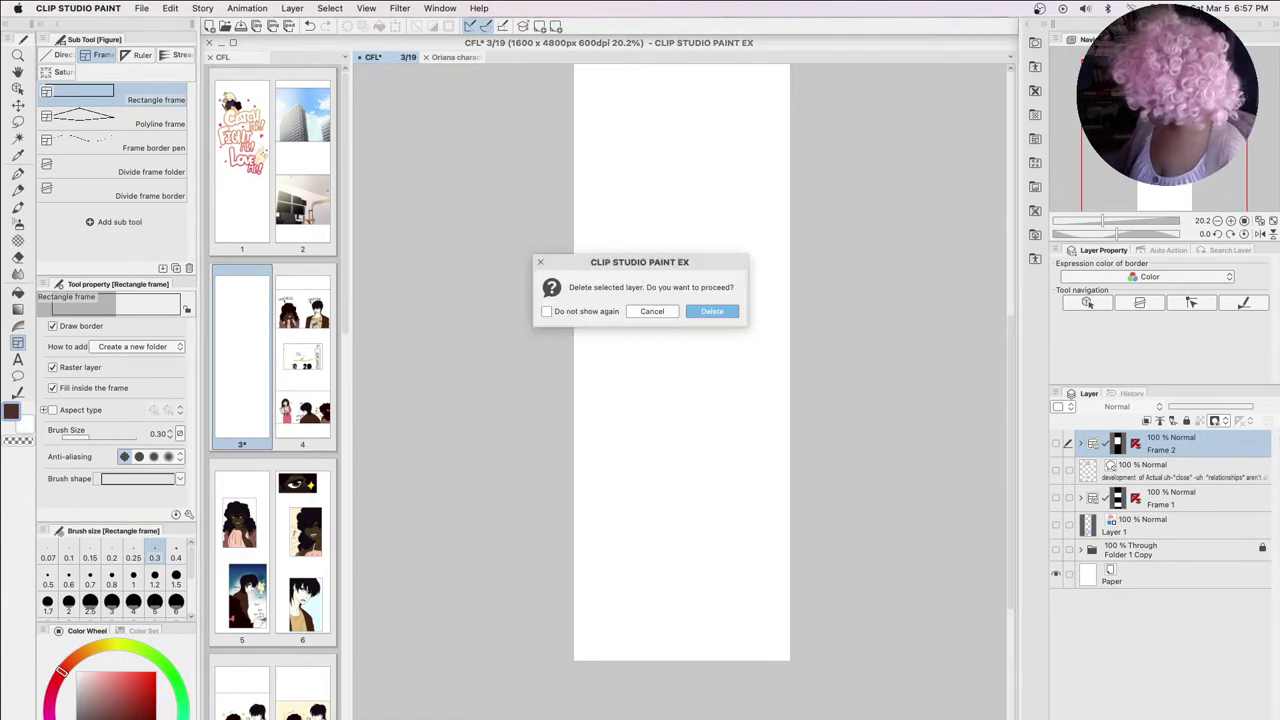
{"action": "left_click", "coordinate": [708, 311]}
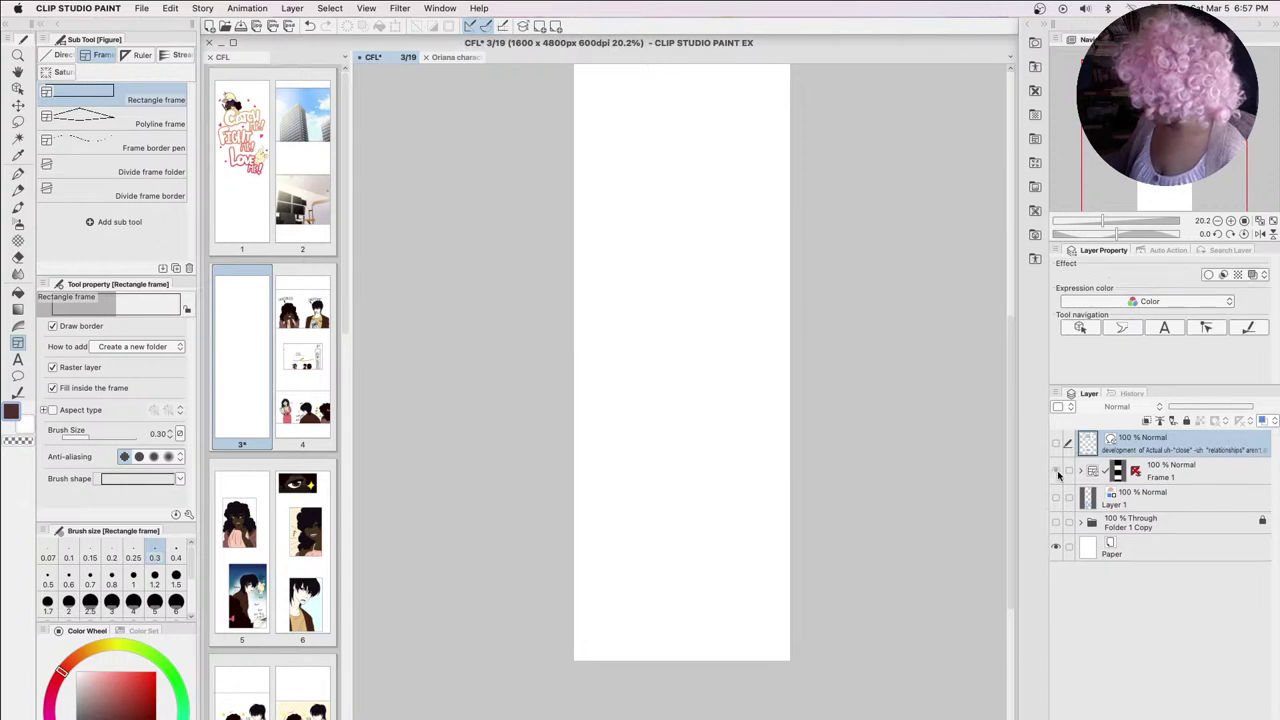
{"action": "left_click", "coordinate": [1057, 472]}
Expand Frame 1 and hide its colour, desk photo, Layer 4 Copy, window background, glow and gradient layers
{"action": "left_click", "coordinate": [1080, 471]}
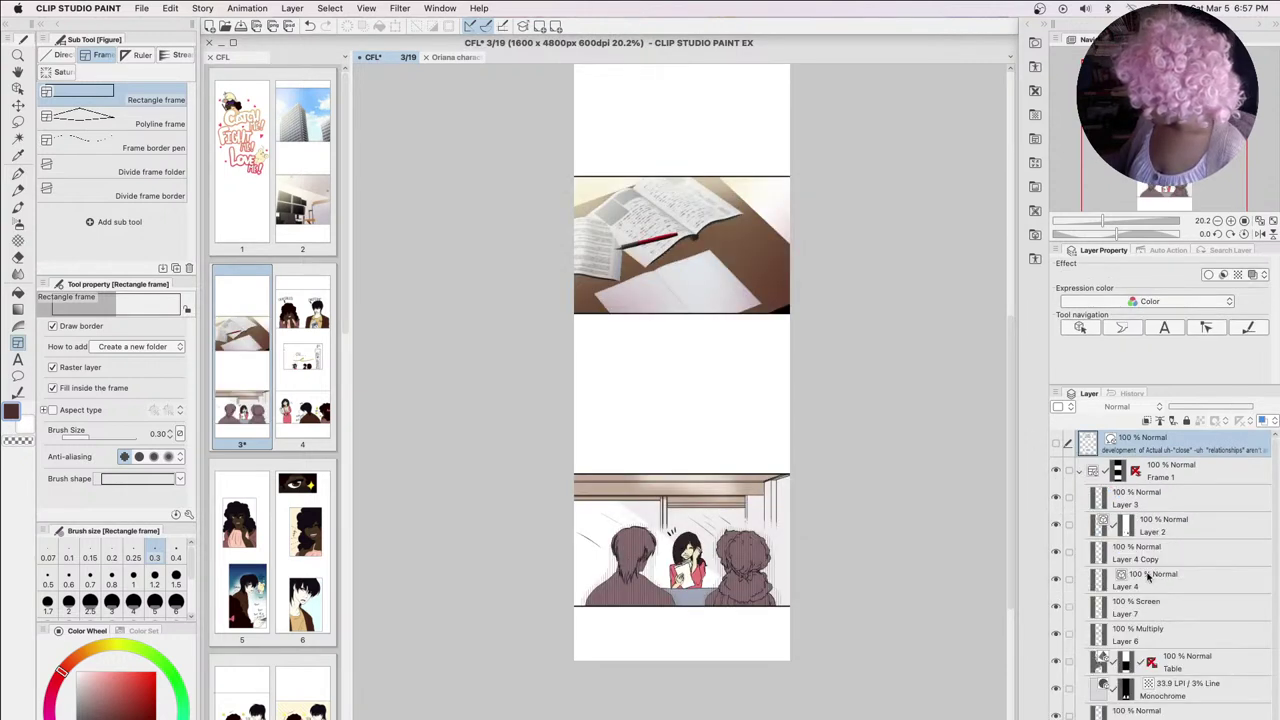
{"action": "scroll", "coordinate": [1148, 576], "scroll_direction": "down", "scroll_amount": 2}
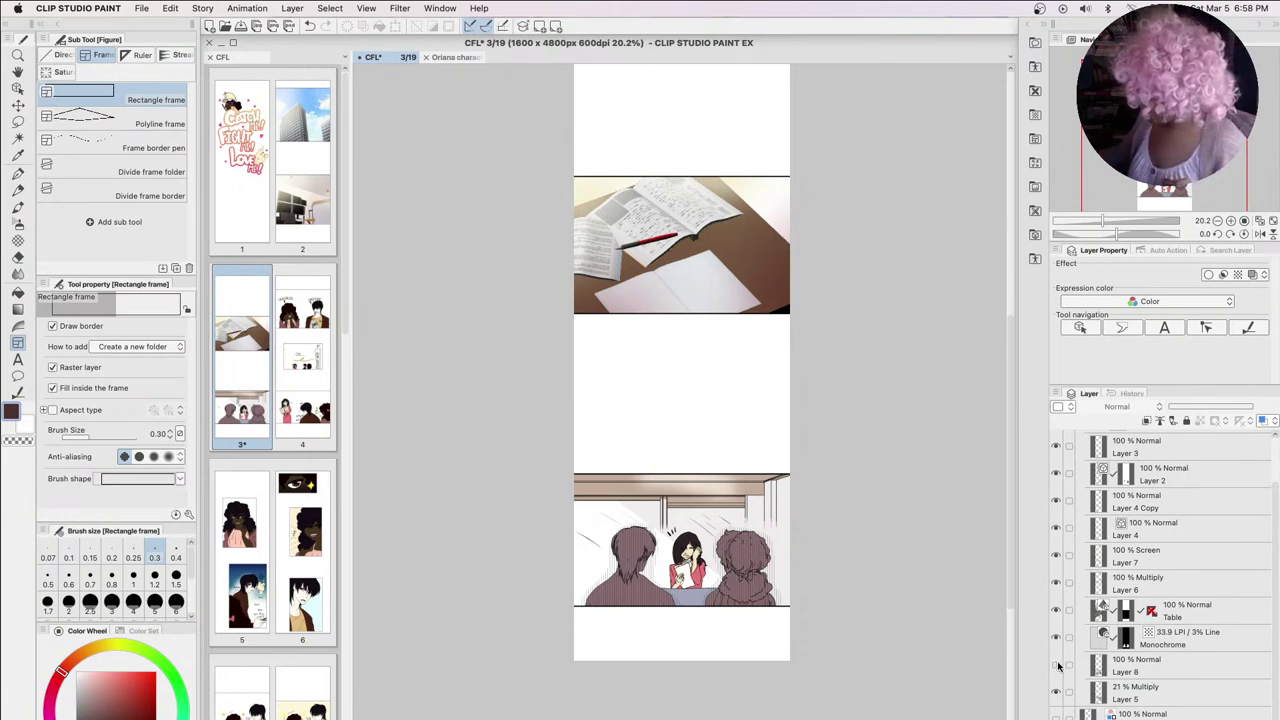
{"action": "left_click", "coordinate": [1056, 693]}
{"action": "left_click", "coordinate": [1057, 610]}
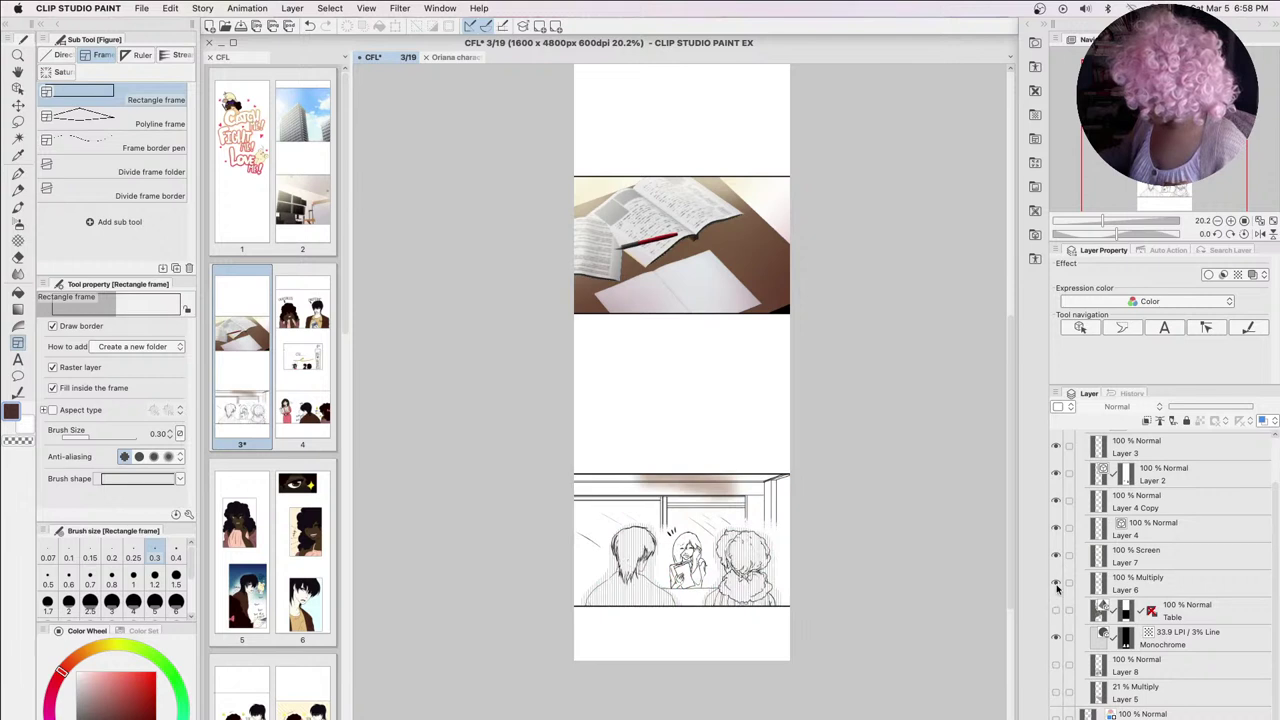
{"action": "left_click", "coordinate": [1057, 584]}
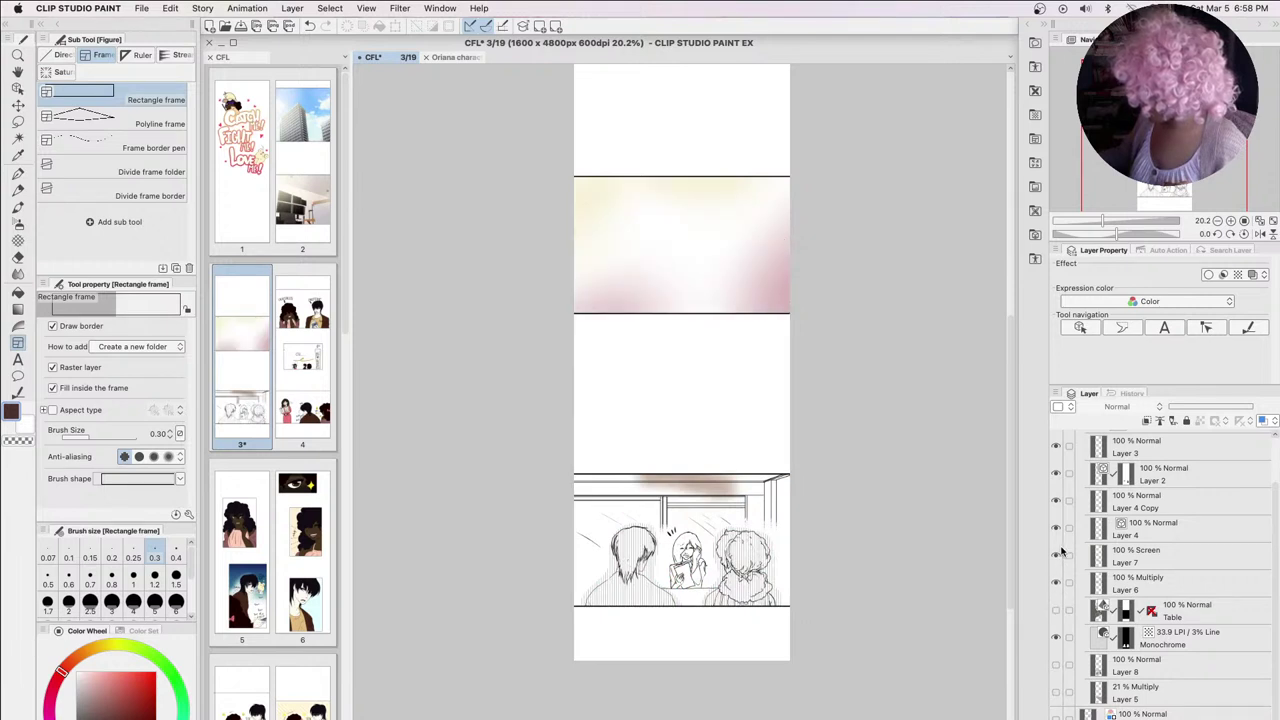
{"action": "left_click", "coordinate": [1057, 501]}
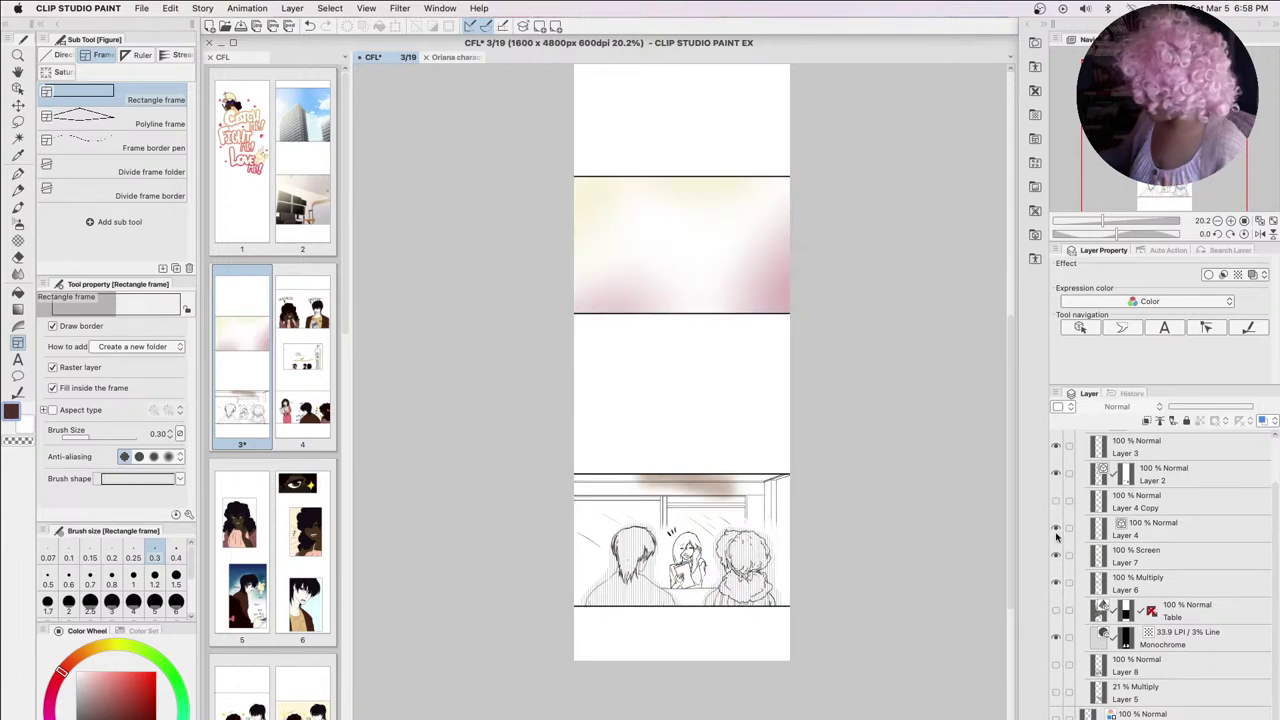
{"action": "left_click", "coordinate": [1057, 529]}
{"action": "left_click", "coordinate": [1059, 557]}
{"action": "left_click", "coordinate": [1056, 586]}
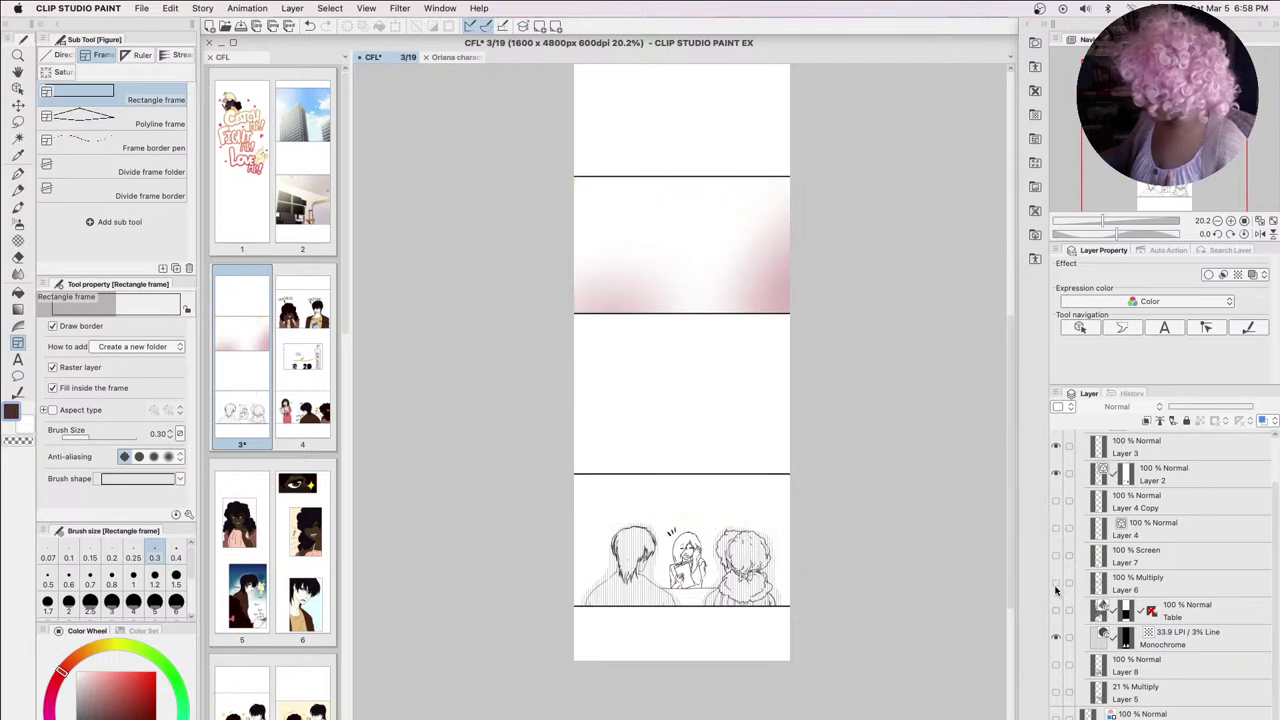
Restore the pink gradient, yellow glow and window background layers, then select Layer 7
{"action": "left_click", "coordinate": [1057, 582]}
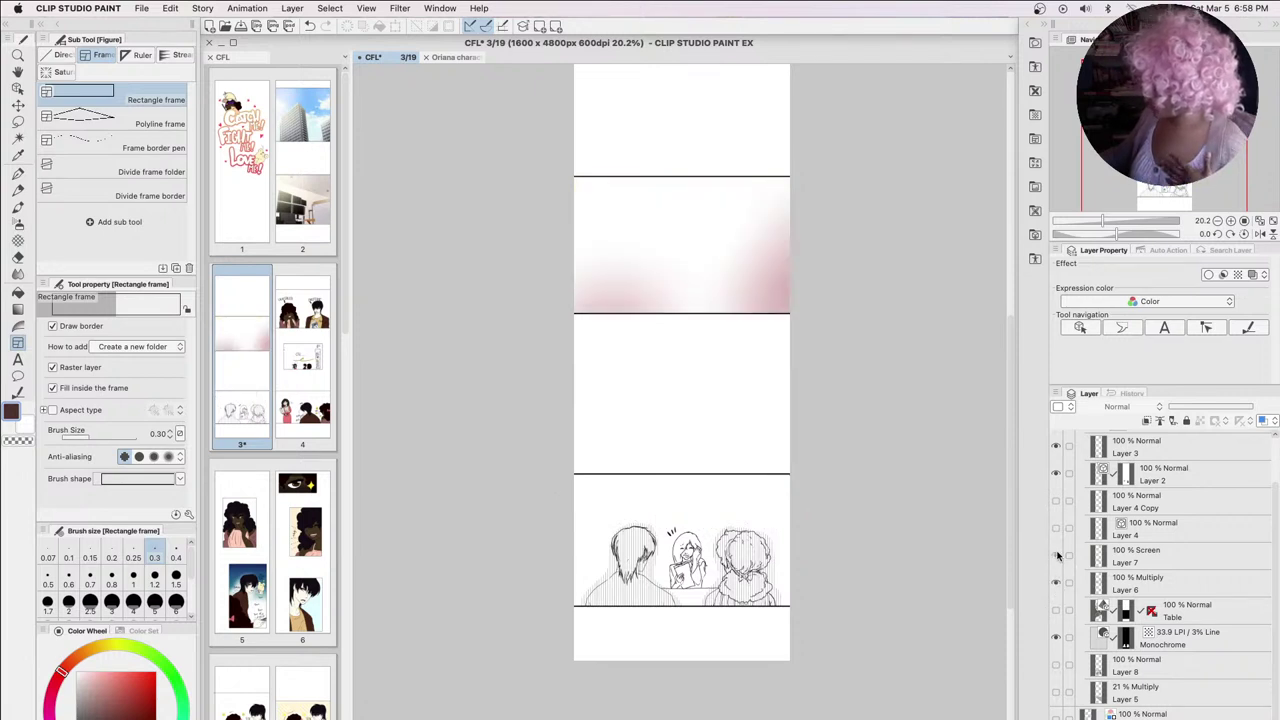
{"action": "left_click", "coordinate": [1058, 557]}
{"action": "left_click", "coordinate": [1057, 530]}
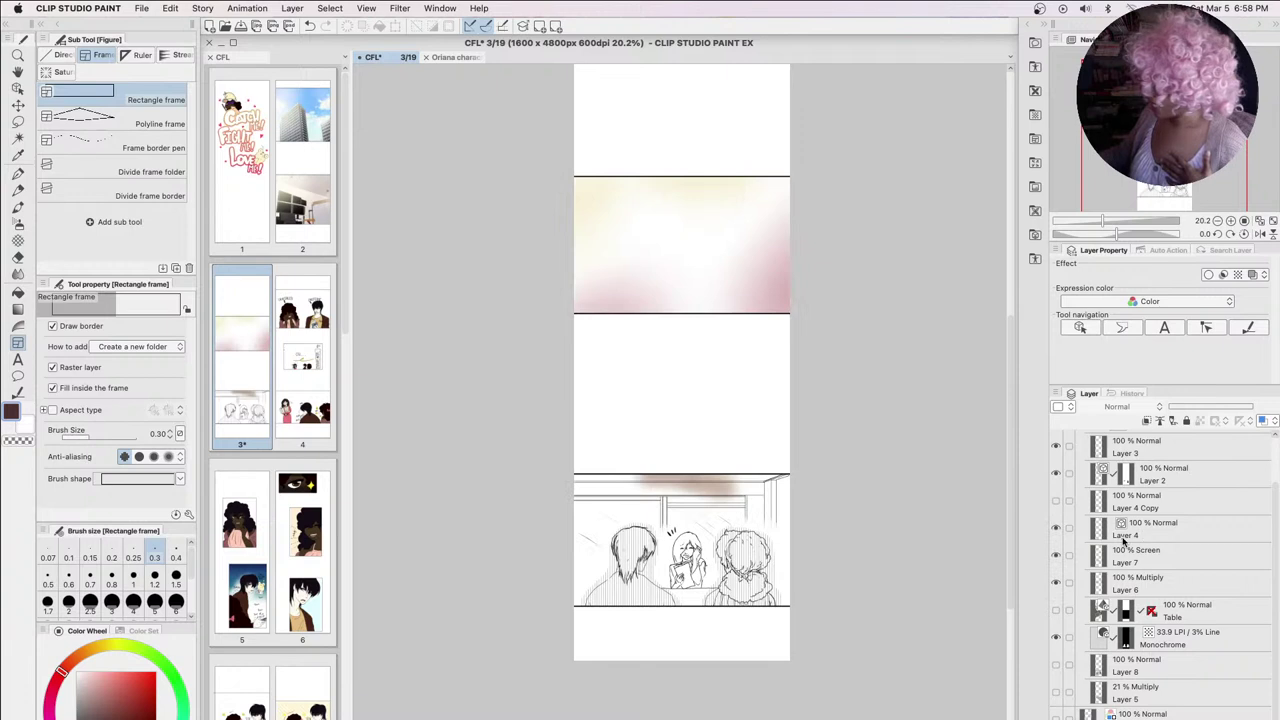
{"action": "left_click", "coordinate": [1056, 530]}
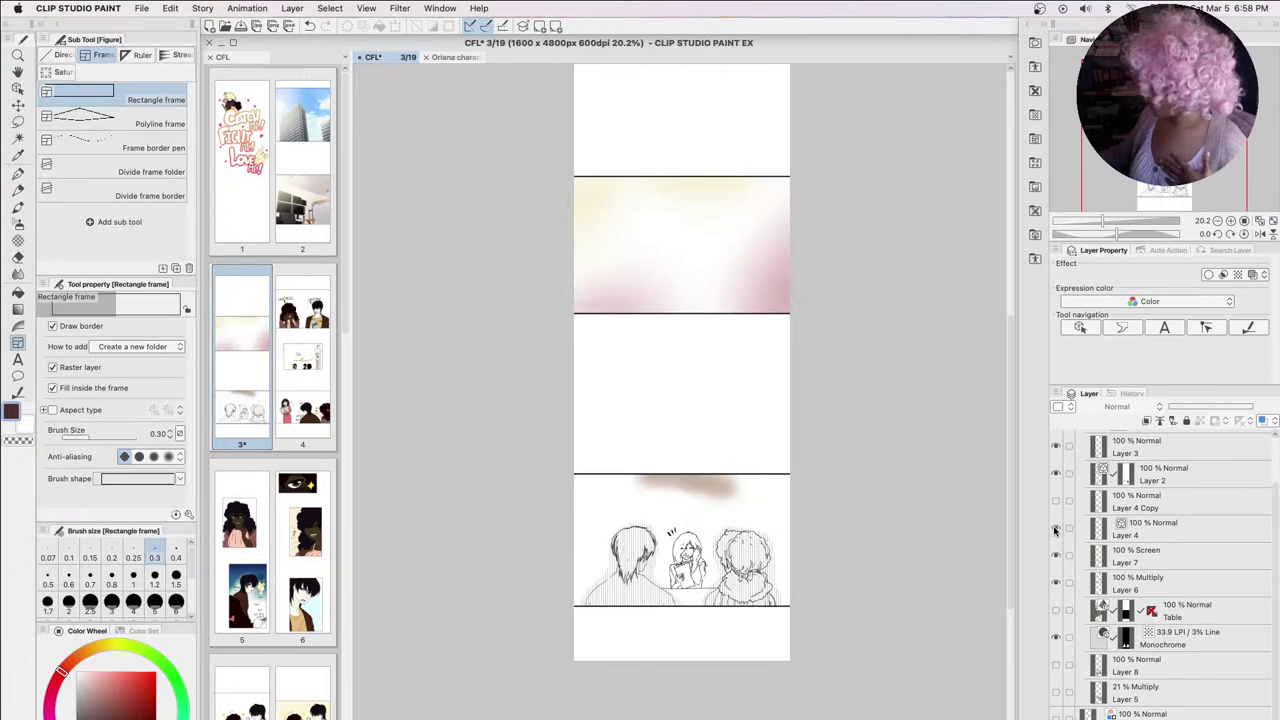
{"action": "left_click", "coordinate": [1056, 530]}
{"action": "left_click", "coordinate": [1155, 562]}
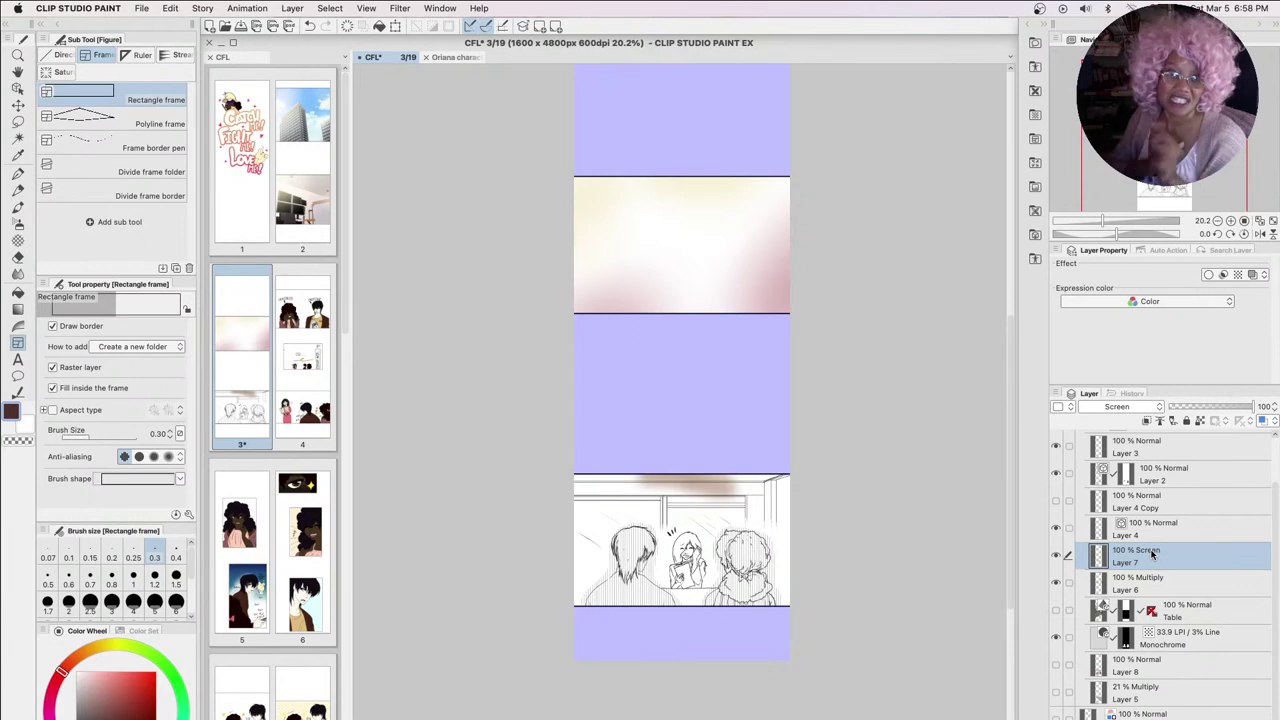
Show the Table layer's desk photo and compare Layer 6's Multiply shading on and off
{"action": "left_click", "coordinate": [1056, 611]}
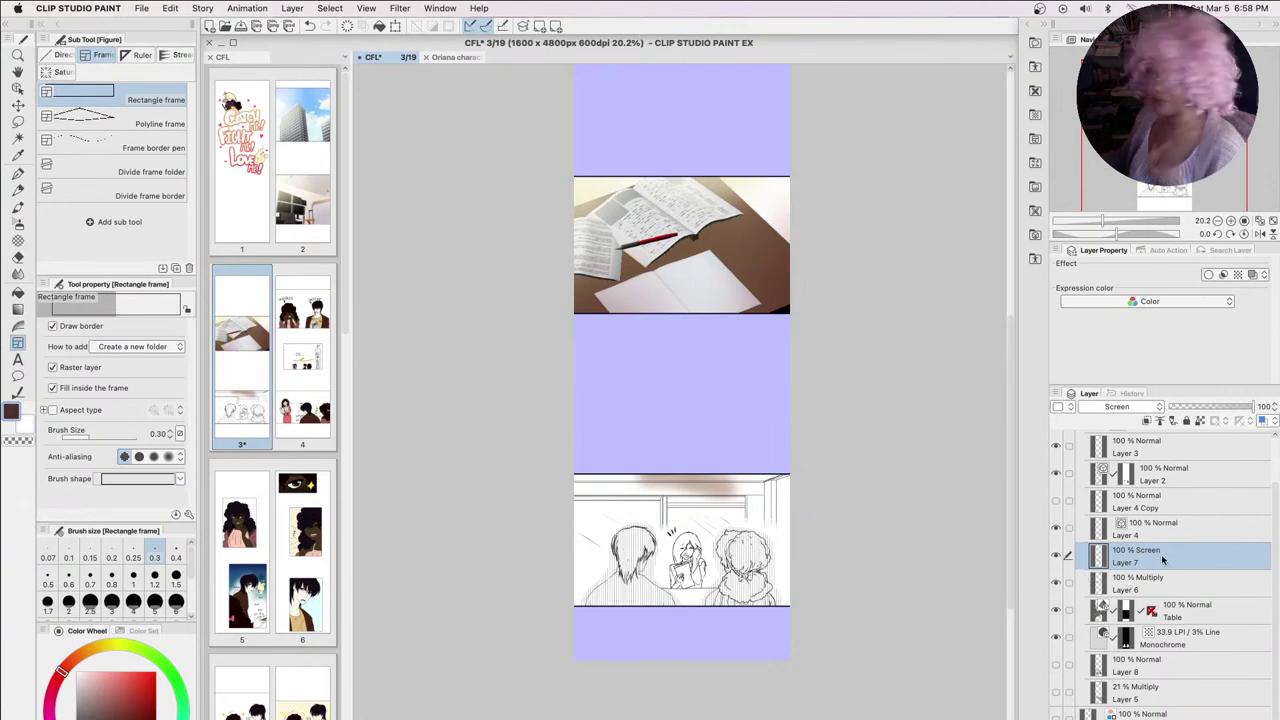
{"action": "left_click", "coordinate": [1159, 586]}
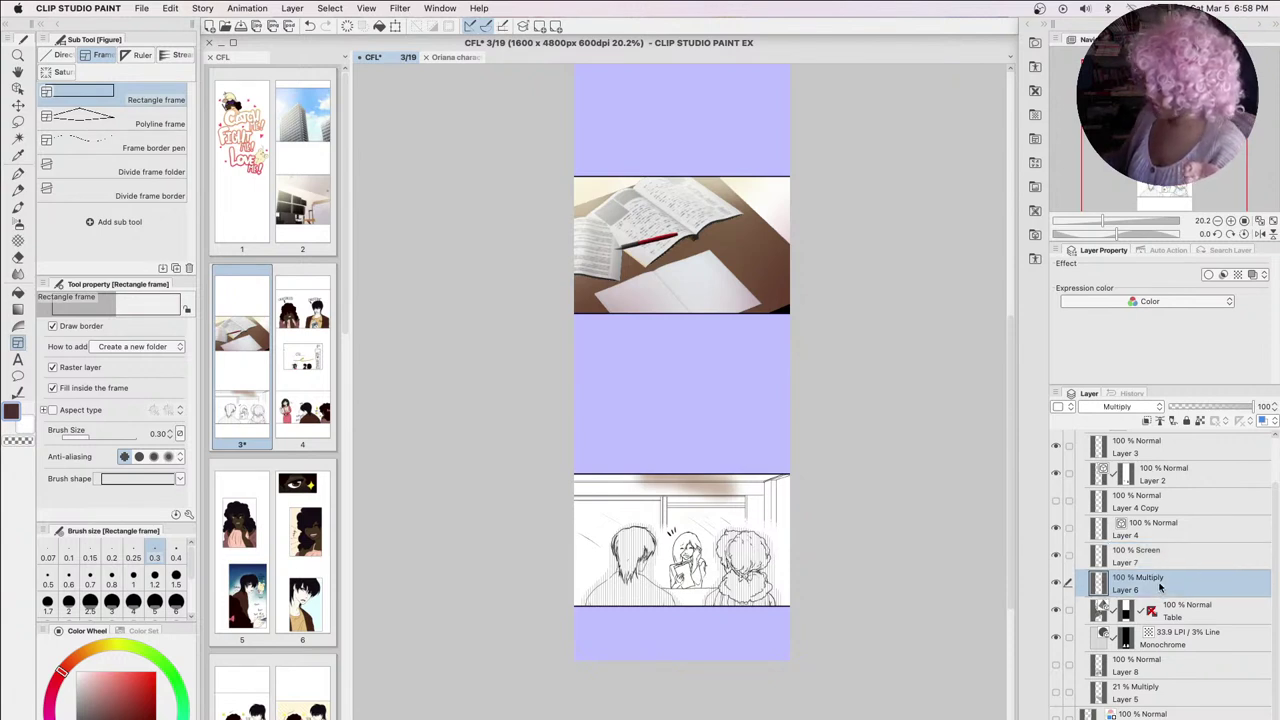
{"action": "left_click", "coordinate": [1056, 583]}
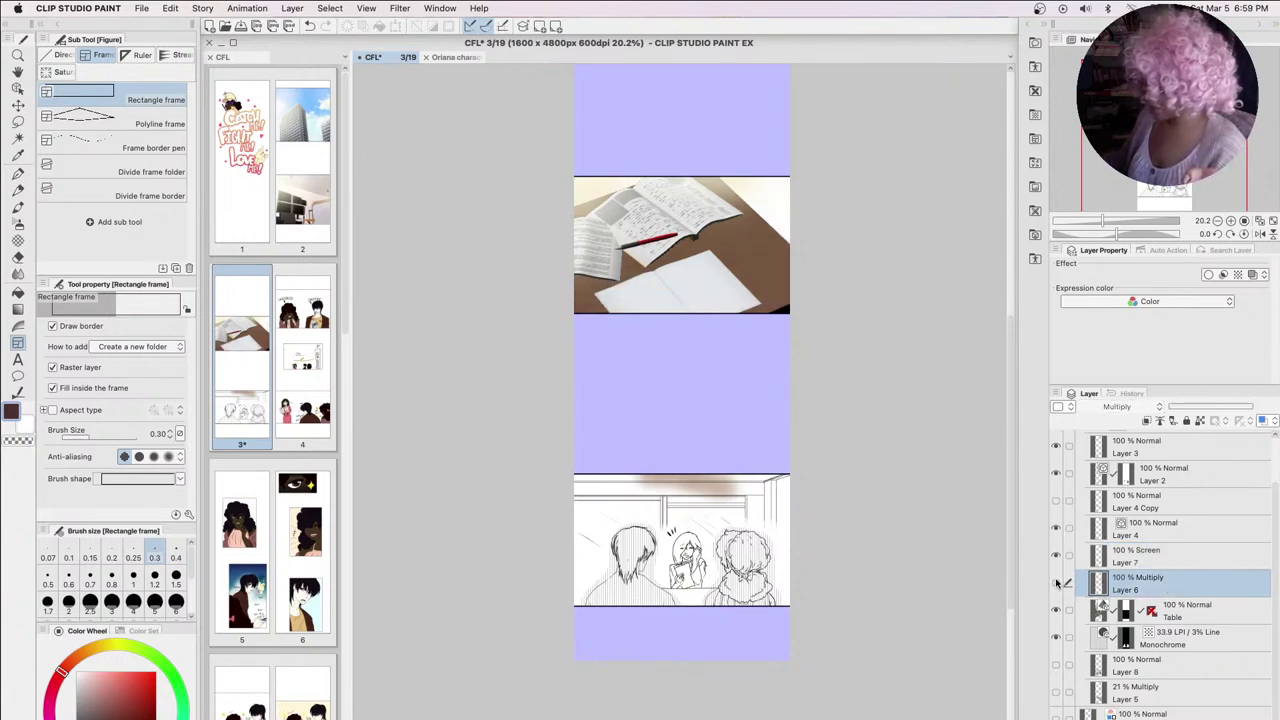
{"action": "left_click", "coordinate": [1056, 583]}
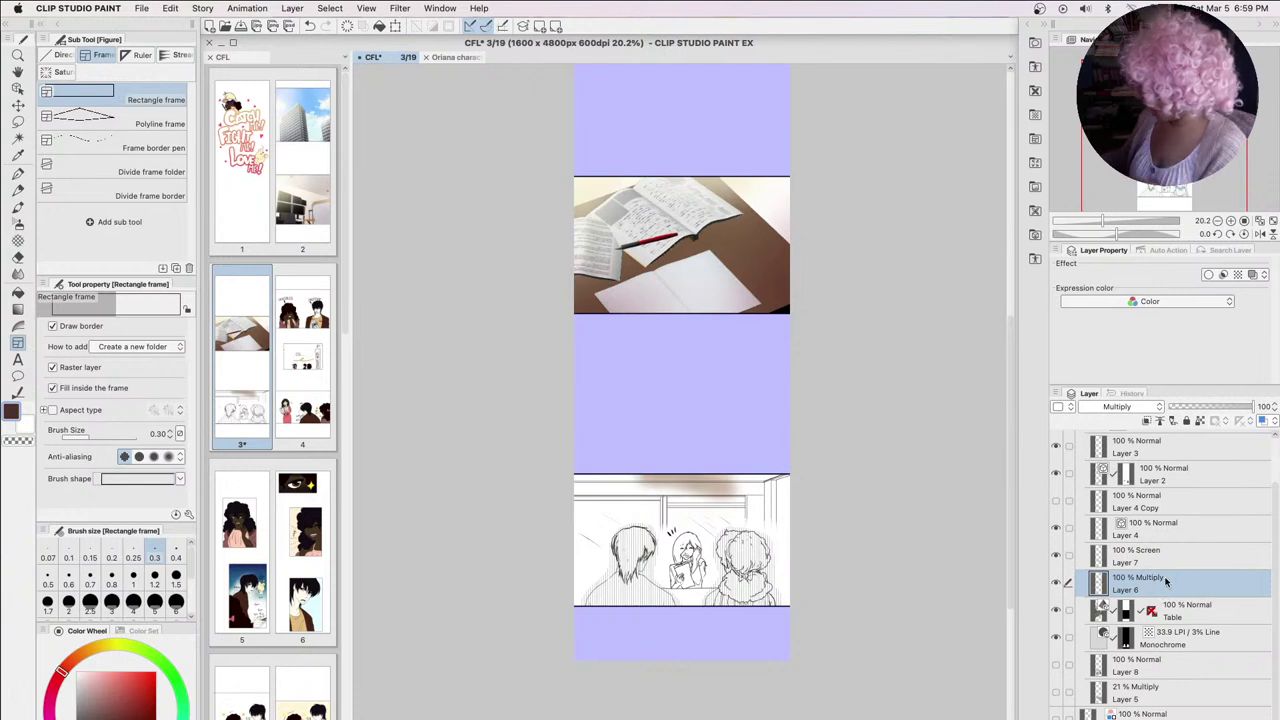
Turn on Layer 8's lower-panel colour and toggle it to compare against the line art
{"action": "left_click", "coordinate": [1057, 666]}
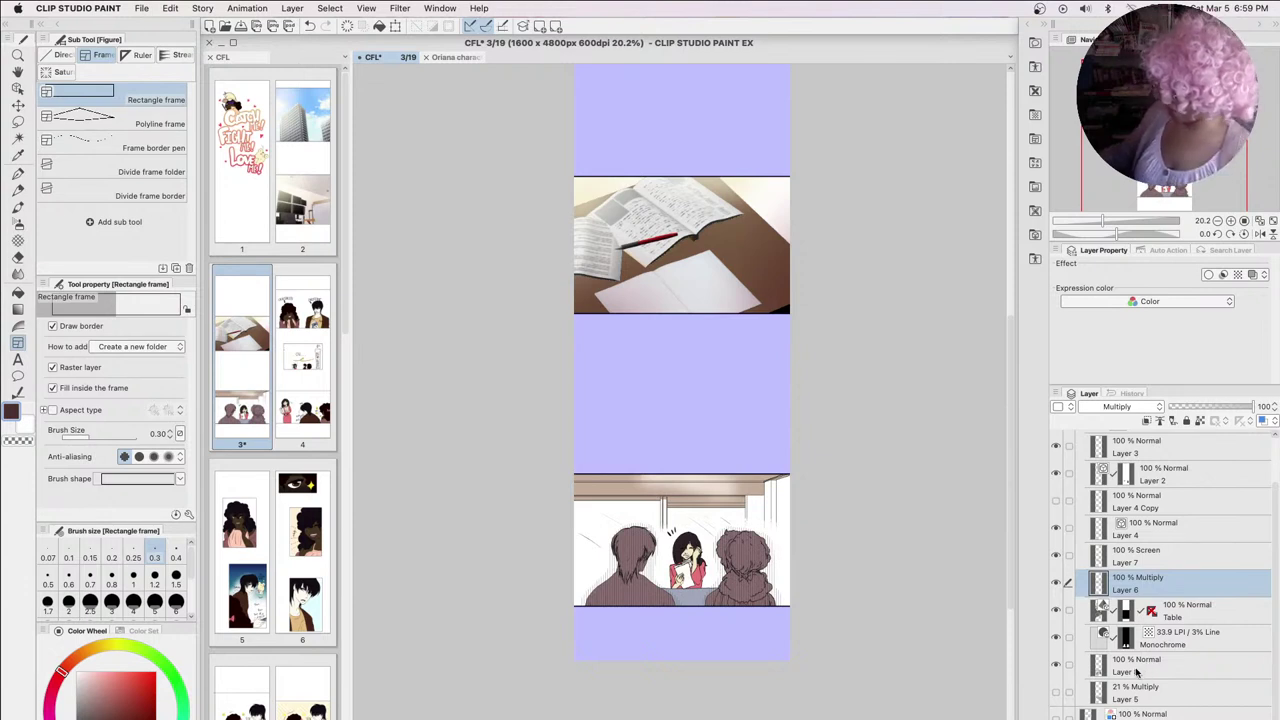
{"action": "left_click", "coordinate": [1056, 666]}
{"action": "left_click", "coordinate": [1056, 666]}
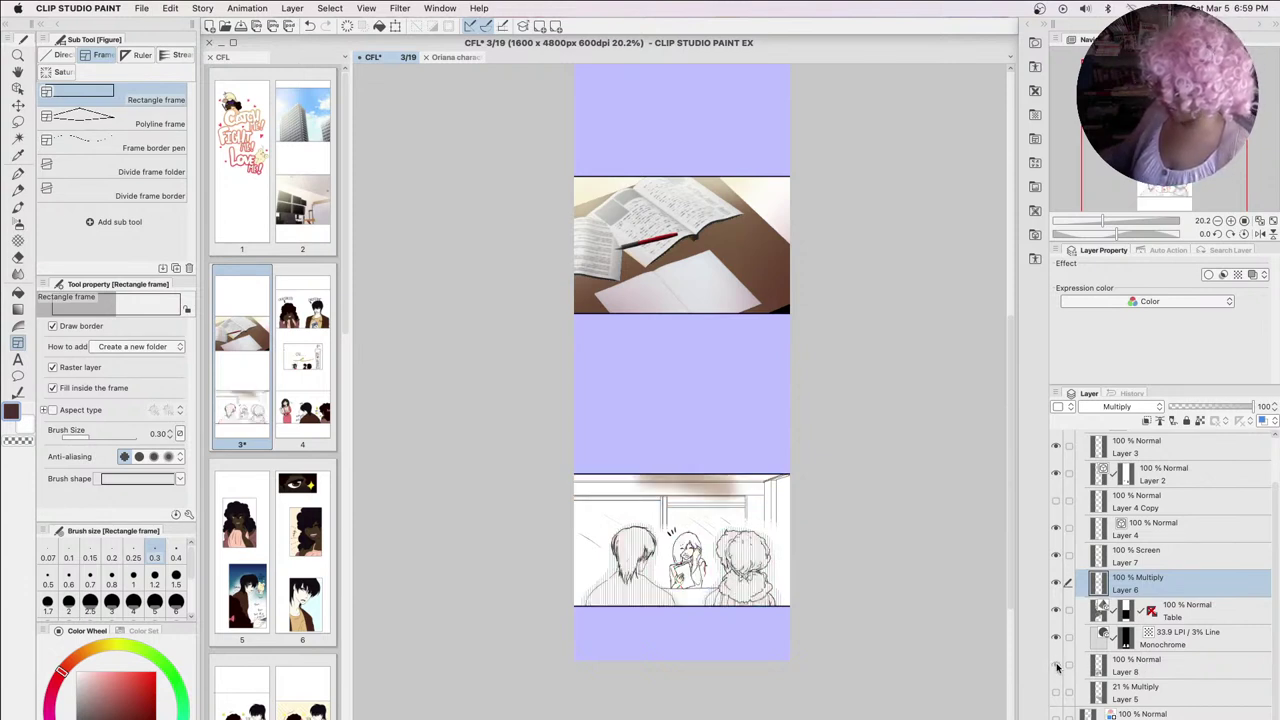
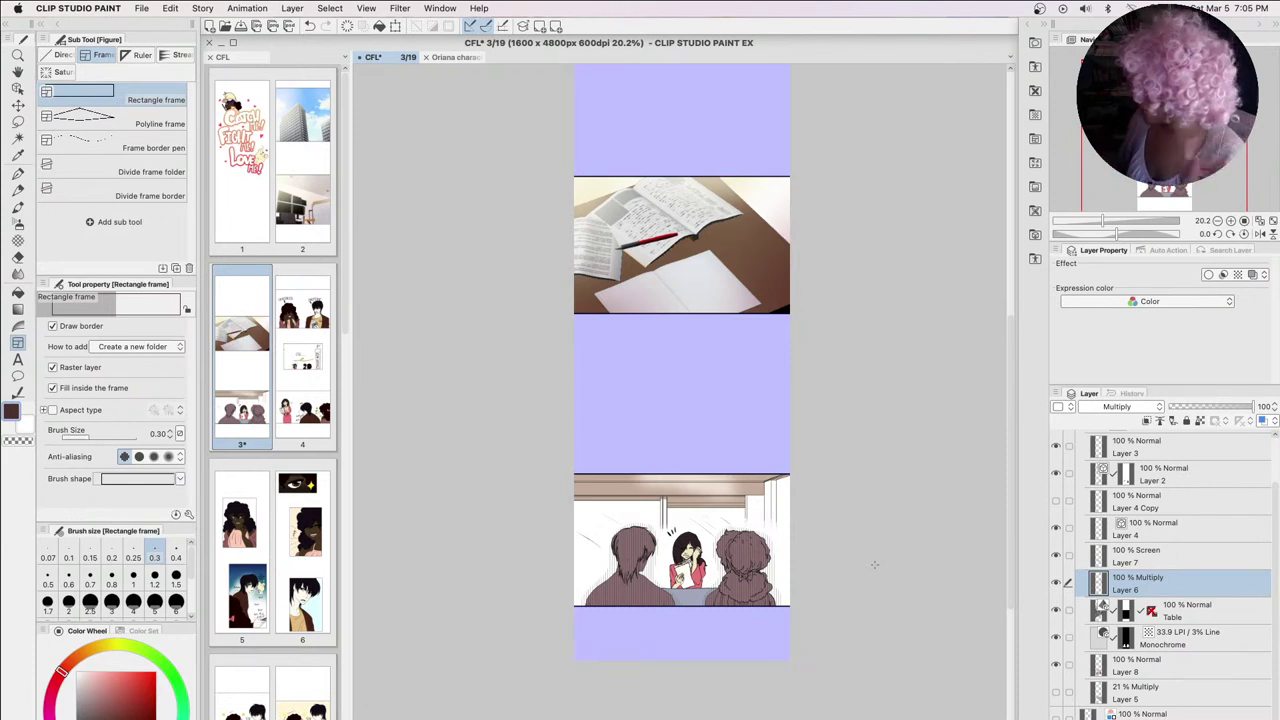
Hide the Frame 1 panel folder so page 3 appears blank white, with the G-pen ready
{"action": "scroll", "coordinate": [1209, 574], "scroll_direction": "up", "scroll_amount": 2}
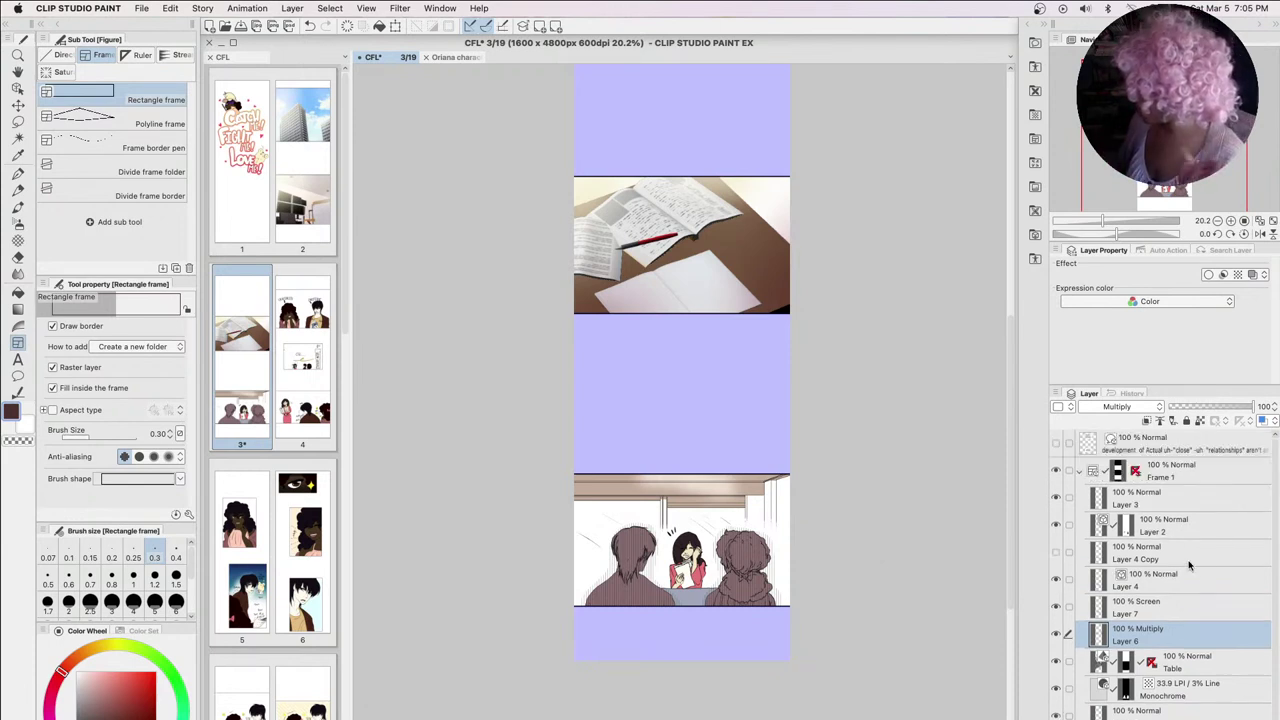
{"action": "left_click", "coordinate": [1079, 474]}
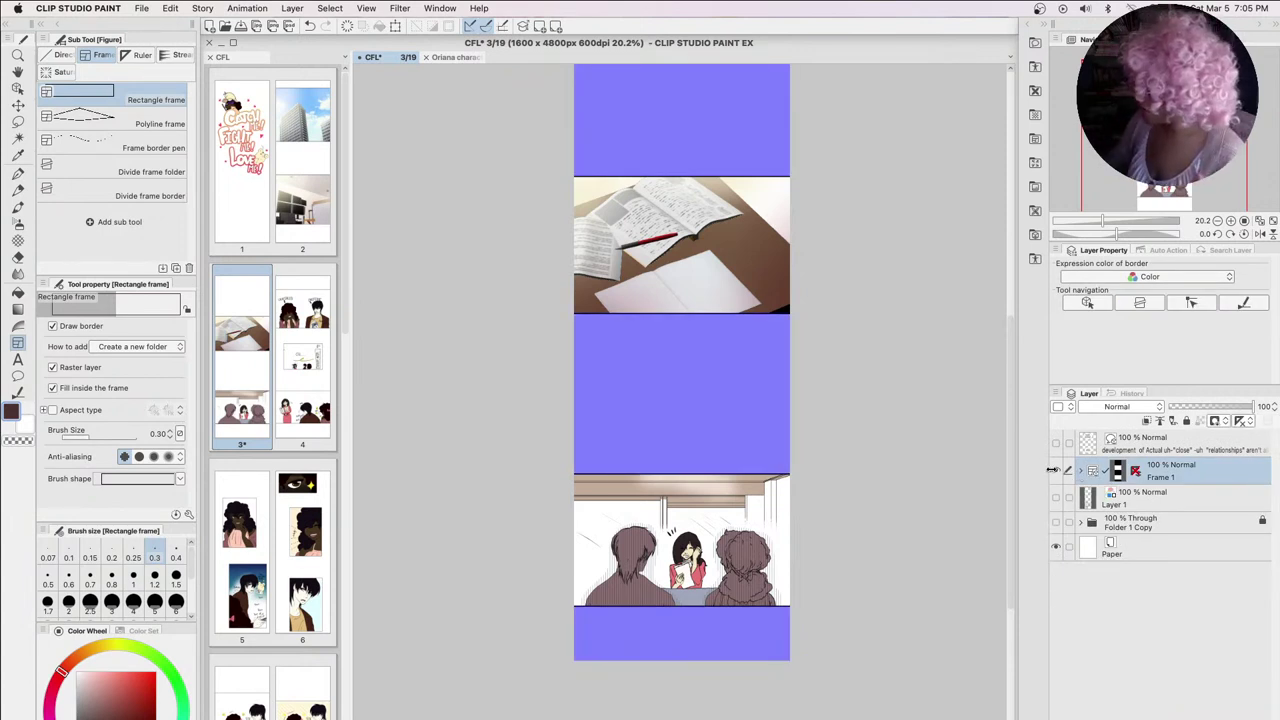
{"action": "left_click", "coordinate": [1055, 470]}
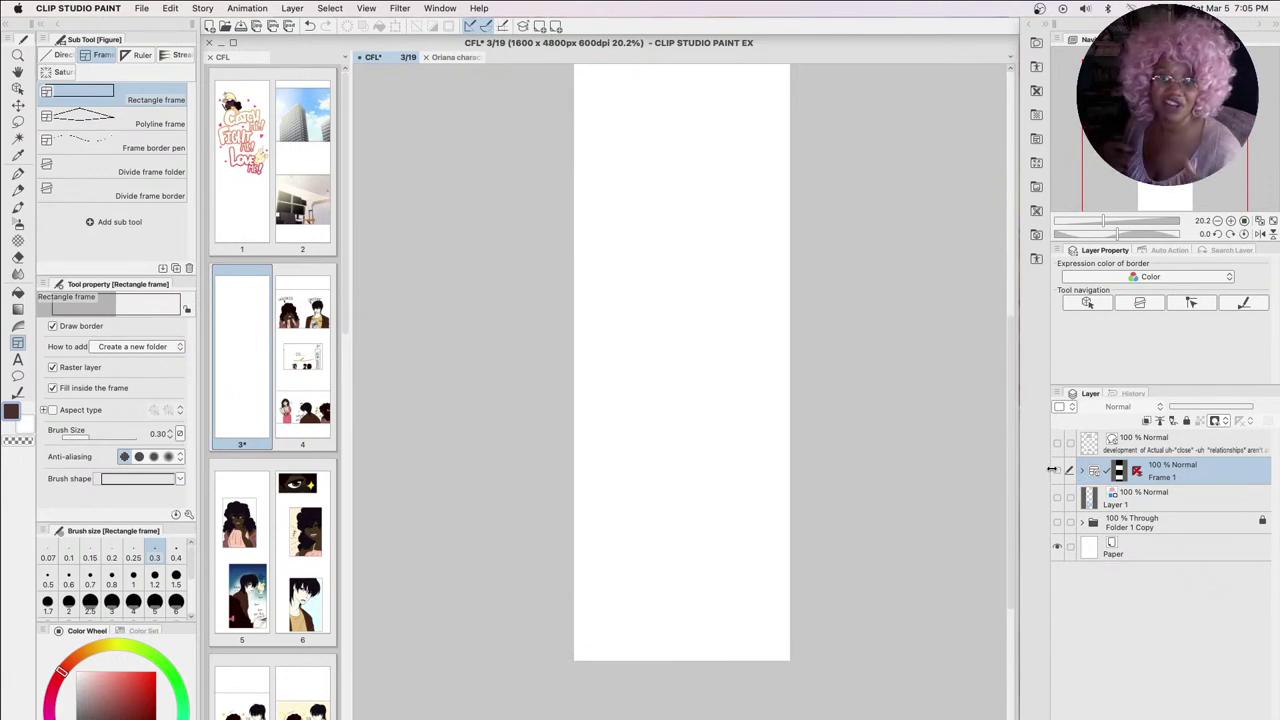
{"action": "left_click", "coordinate": [18, 174]}
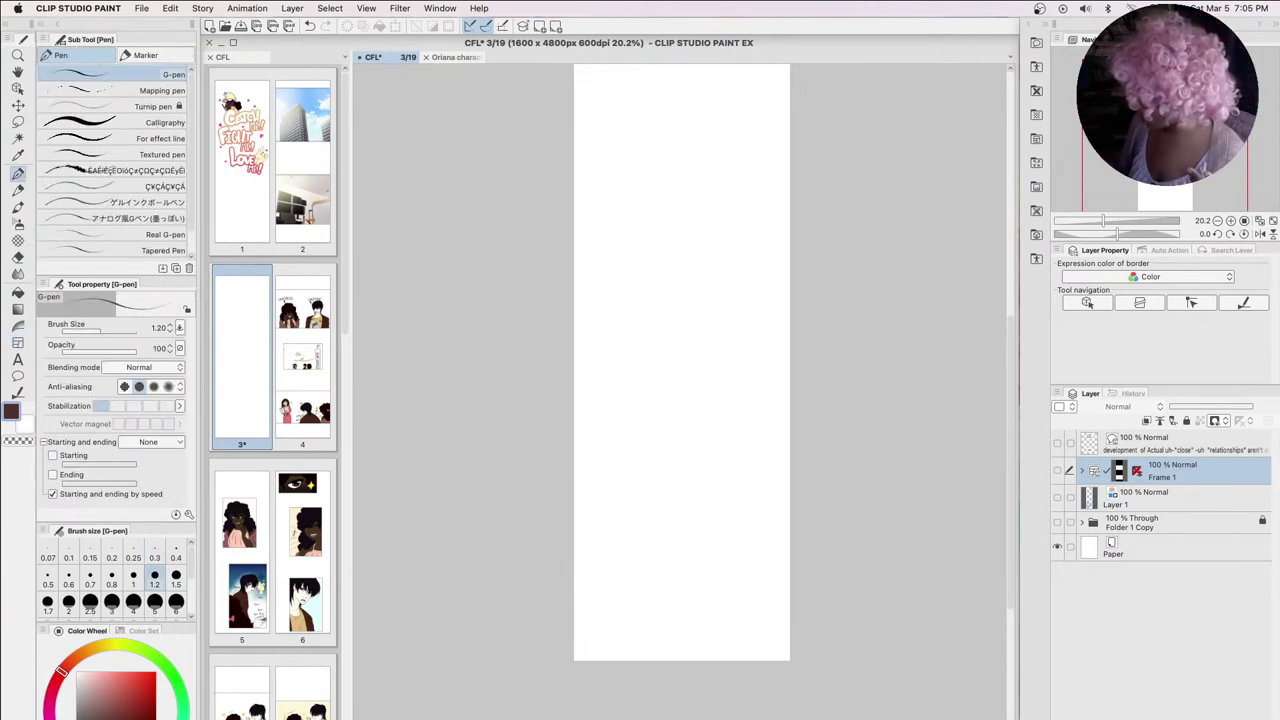
On a new layer, sketch a chibi with a round head and curly hair, then choose light pink
{"action": "key", "text": "super+shift+n"}
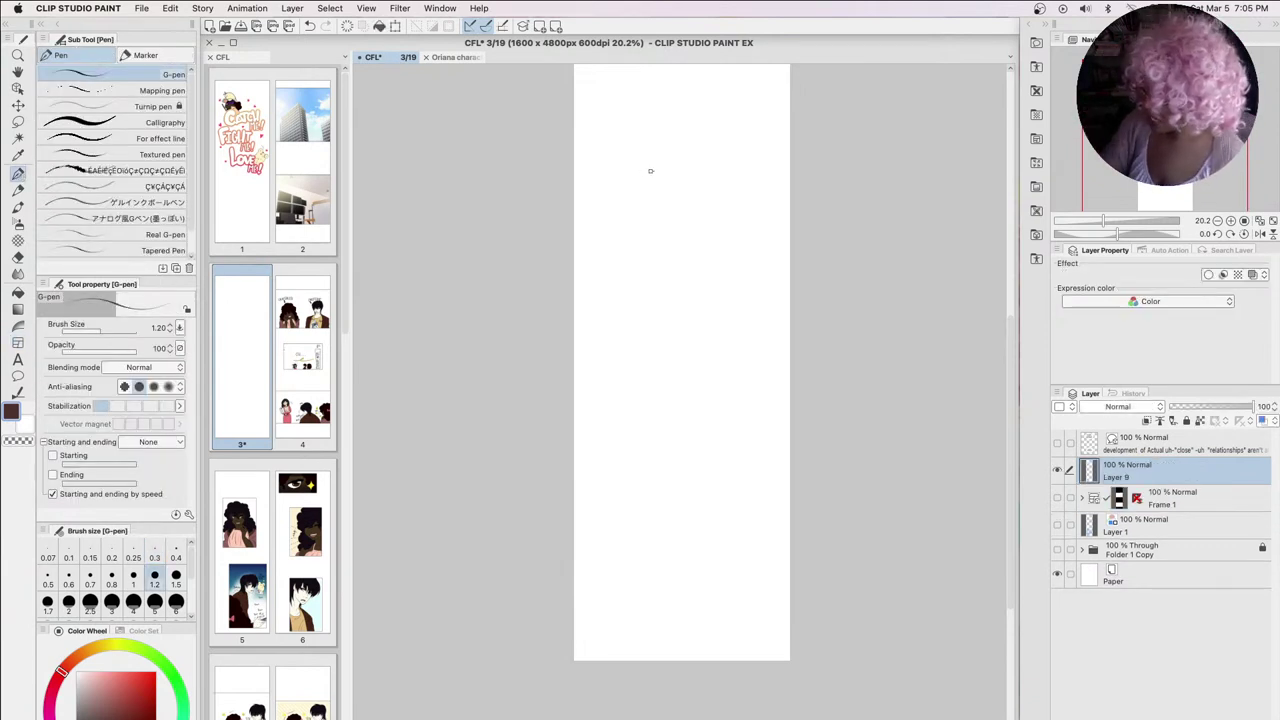
{"action": "mouse_move", "coordinate": [655, 157]}
{"action": "left_mouse_down"}
{"action": "mouse_move", "coordinate": [618, 196]}
{"action": "mouse_move", "coordinate": [705, 190]}
{"action": "mouse_move", "coordinate": [652, 157]}
{"action": "mouse_move", "coordinate": [640, 194]}
{"action": "mouse_move", "coordinate": [684, 192]}
{"action": "mouse_move", "coordinate": [632, 246]}
{"action": "mouse_move", "coordinate": [700, 228]}
{"action": "mouse_move", "coordinate": [653, 277]}
{"action": "mouse_move", "coordinate": [700, 274]}
{"action": "mouse_move", "coordinate": [670, 275]}
{"action": "left_mouse_up"}
{"action": "mouse_move", "coordinate": [658, 126]}
{"action": "left_mouse_down"}
{"action": "mouse_move", "coordinate": [610, 139]}
{"action": "mouse_move", "coordinate": [614, 215]}
{"action": "left_mouse_up"}
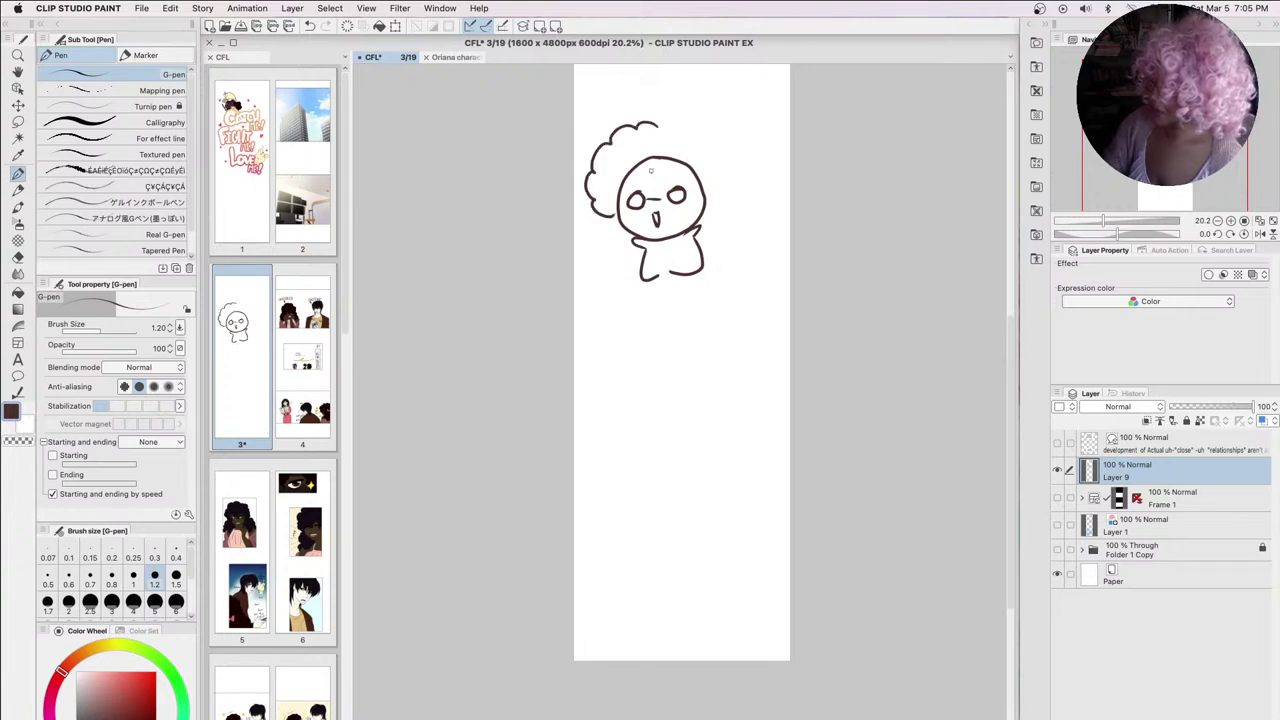
{"action": "mouse_move", "coordinate": [651, 171]}
{"action": "left_mouse_down"}
{"action": "mouse_move", "coordinate": [628, 185]}
{"action": "mouse_move", "coordinate": [688, 212]}
{"action": "left_mouse_up"}
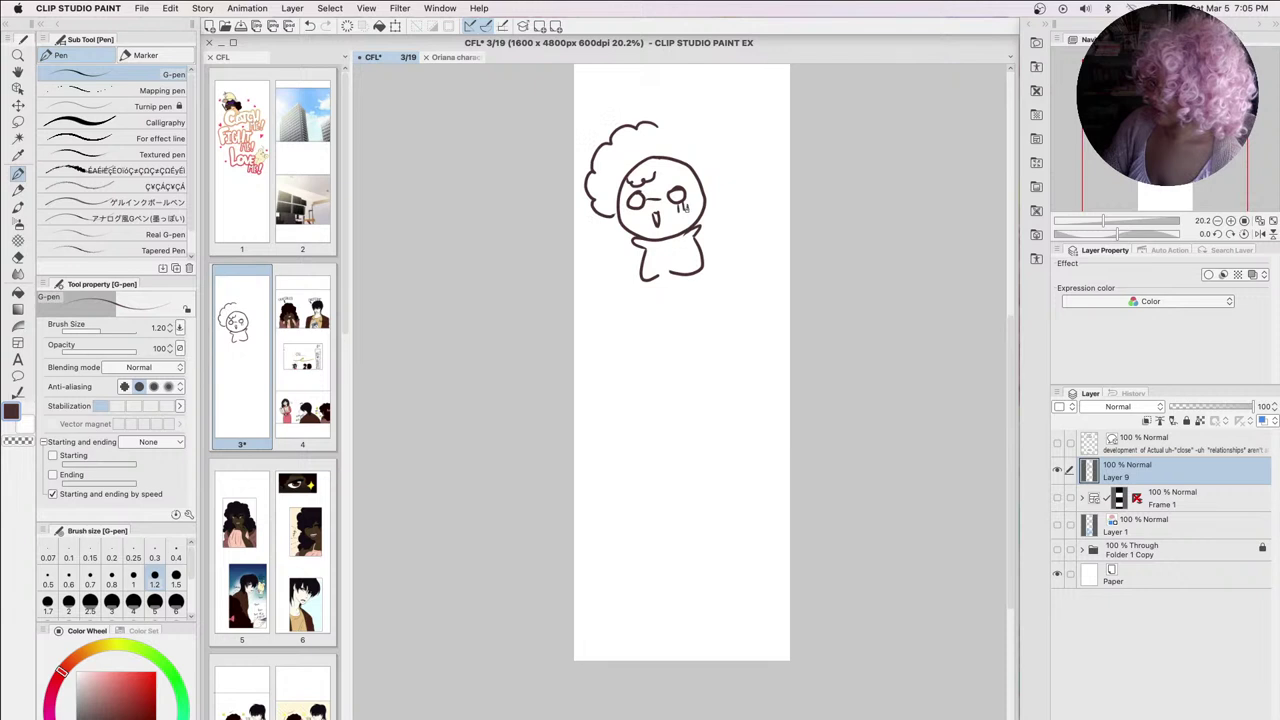
{"action": "mouse_move", "coordinate": [713, 133]}
{"action": "left_mouse_down"}
{"action": "mouse_move", "coordinate": [725, 176]}
{"action": "mouse_move", "coordinate": [710, 202]}
{"action": "left_mouse_up"}
{"action": "mouse_move", "coordinate": [630, 157]}
{"action": "left_mouse_down"}
{"action": "mouse_move", "coordinate": [624, 171]}
{"action": "mouse_move", "coordinate": [691, 156]}
{"action": "left_mouse_up"}
{"action": "left_click_drag", "start_coordinate": [684, 174], "coordinate": [706, 194]}
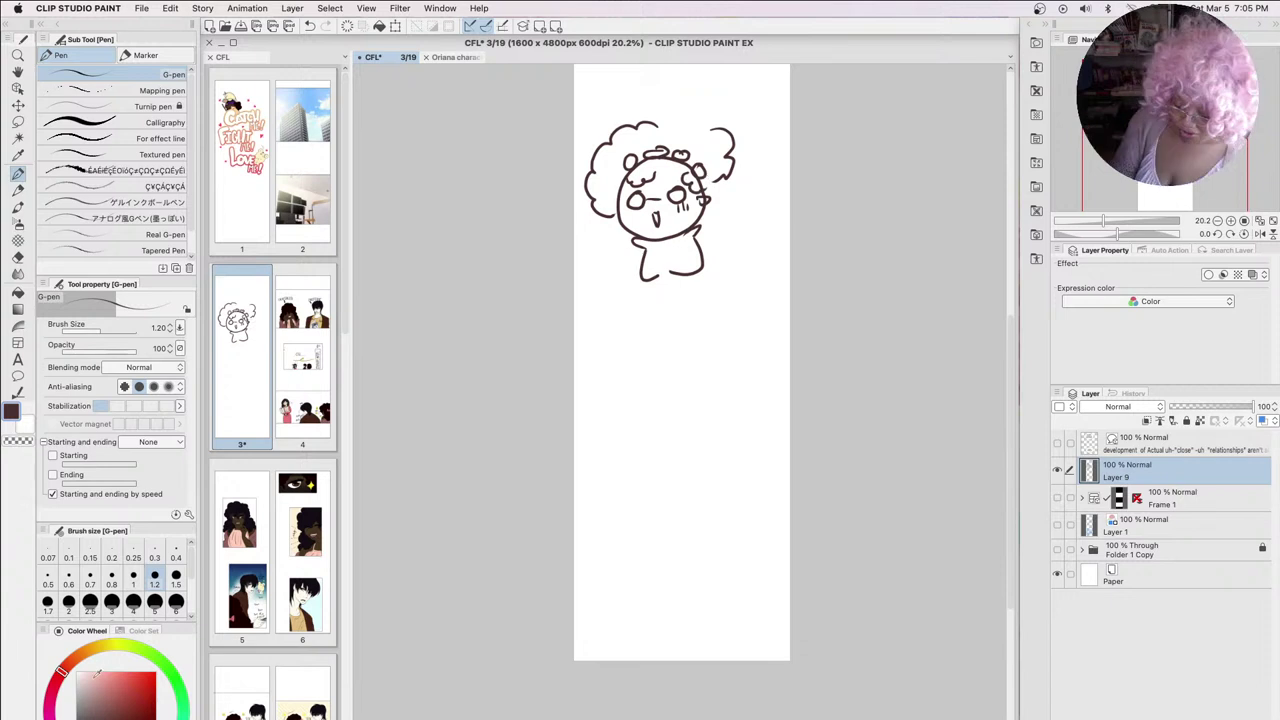
{"action": "left_click", "coordinate": [110, 658]}
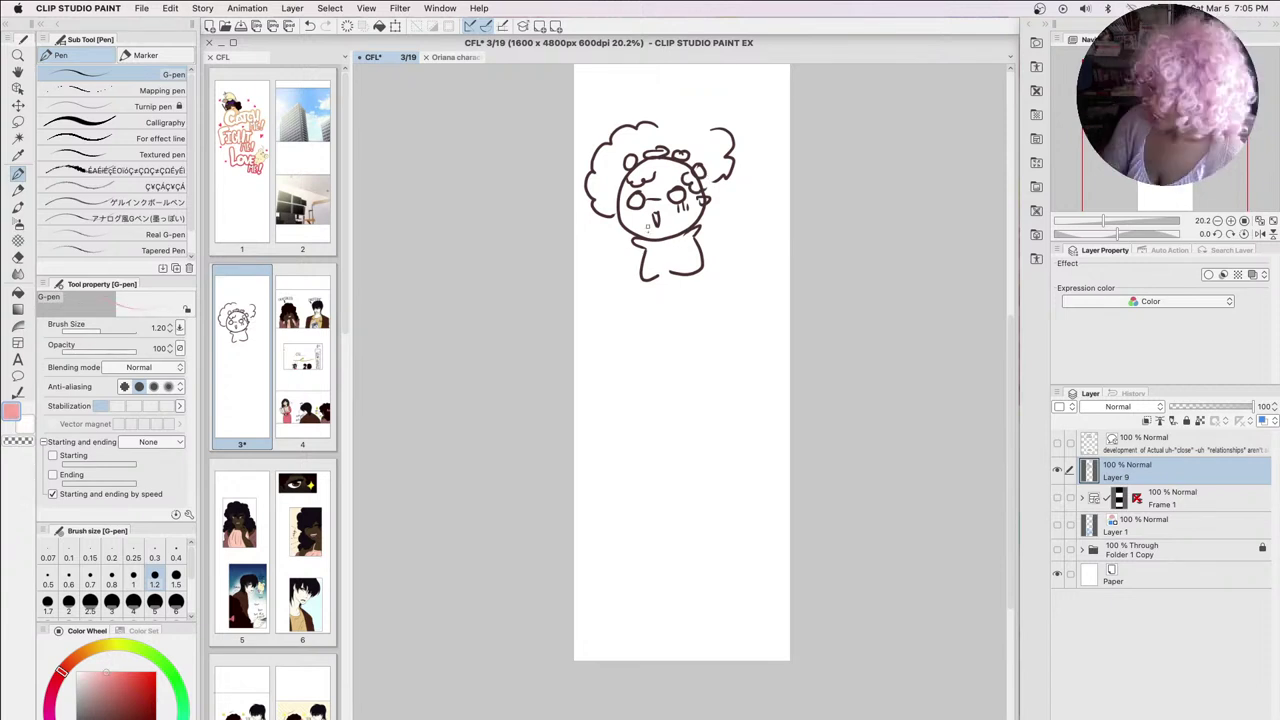
Paint and fill the chibi's body with light pink, then return to the G-pen
{"action": "mouse_move", "coordinate": [651, 247]}
{"action": "left_mouse_down"}
{"action": "mouse_move", "coordinate": [644, 270]}
{"action": "mouse_move", "coordinate": [650, 252]}
{"action": "mouse_move", "coordinate": [660, 273]}
{"action": "left_mouse_up"}
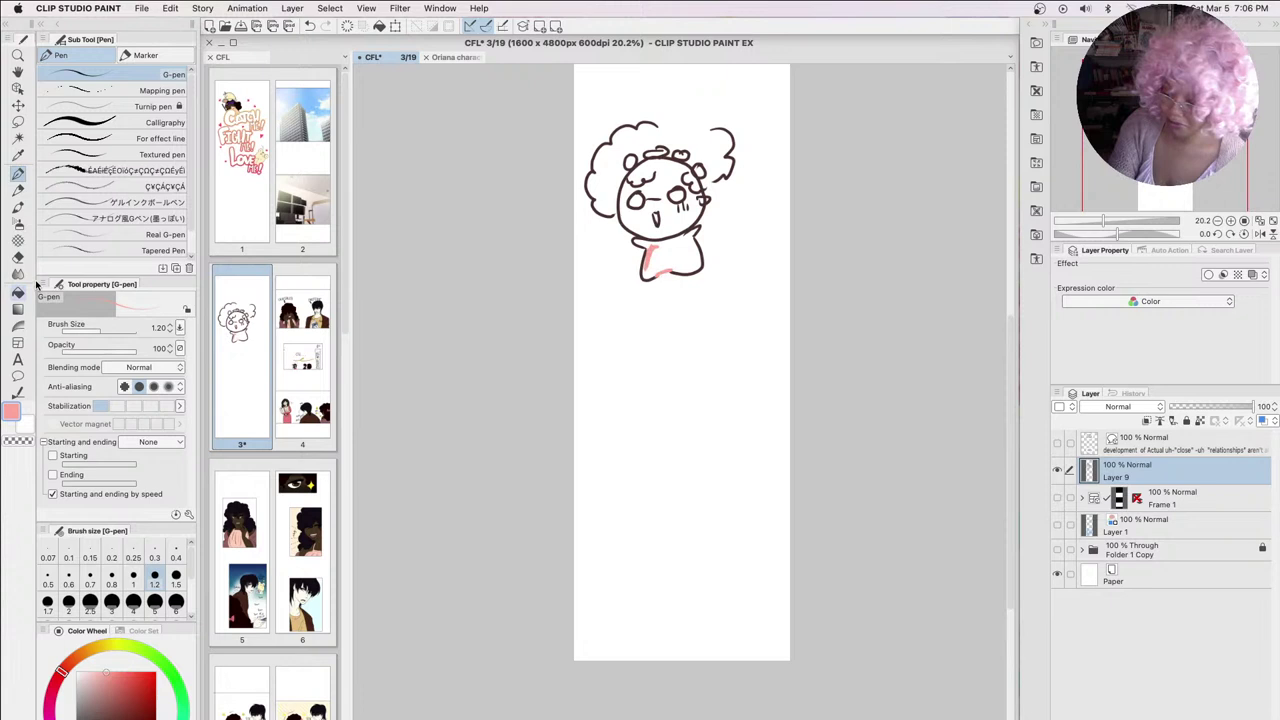
{"action": "left_click", "coordinate": [17, 291]}
{"action": "left_click", "coordinate": [682, 254]}
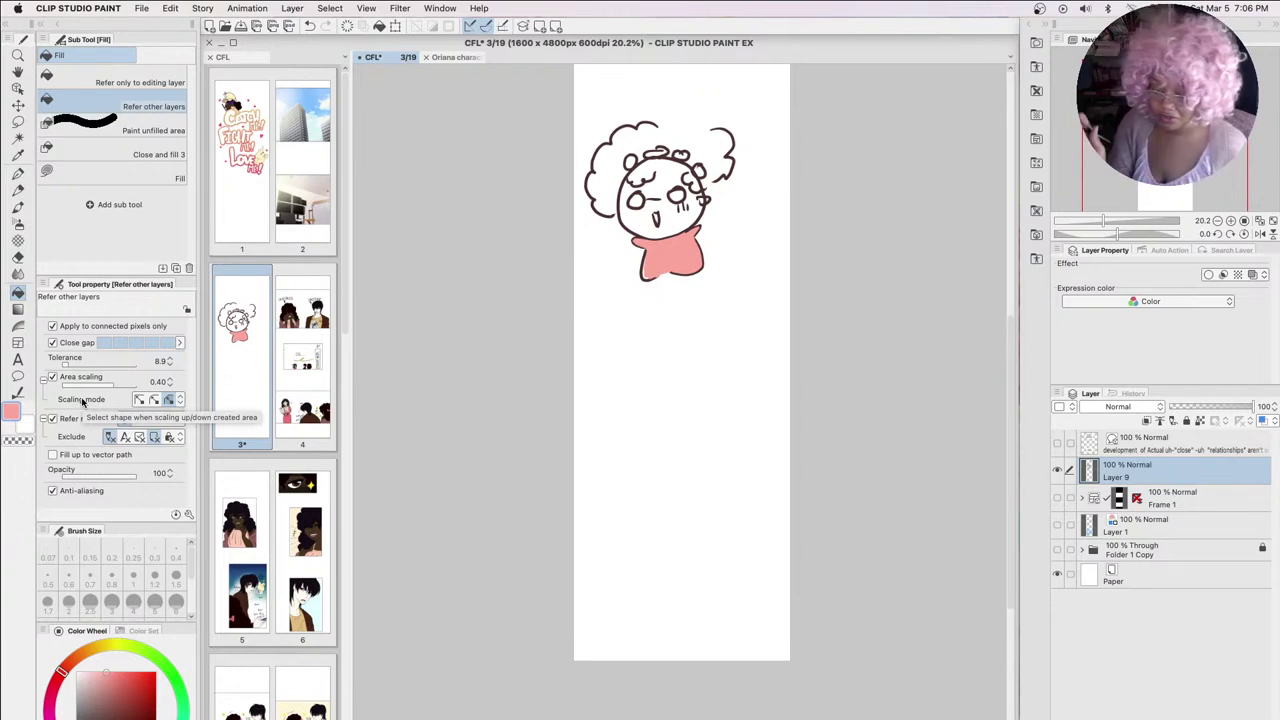
{"action": "left_click", "coordinate": [19, 173]}
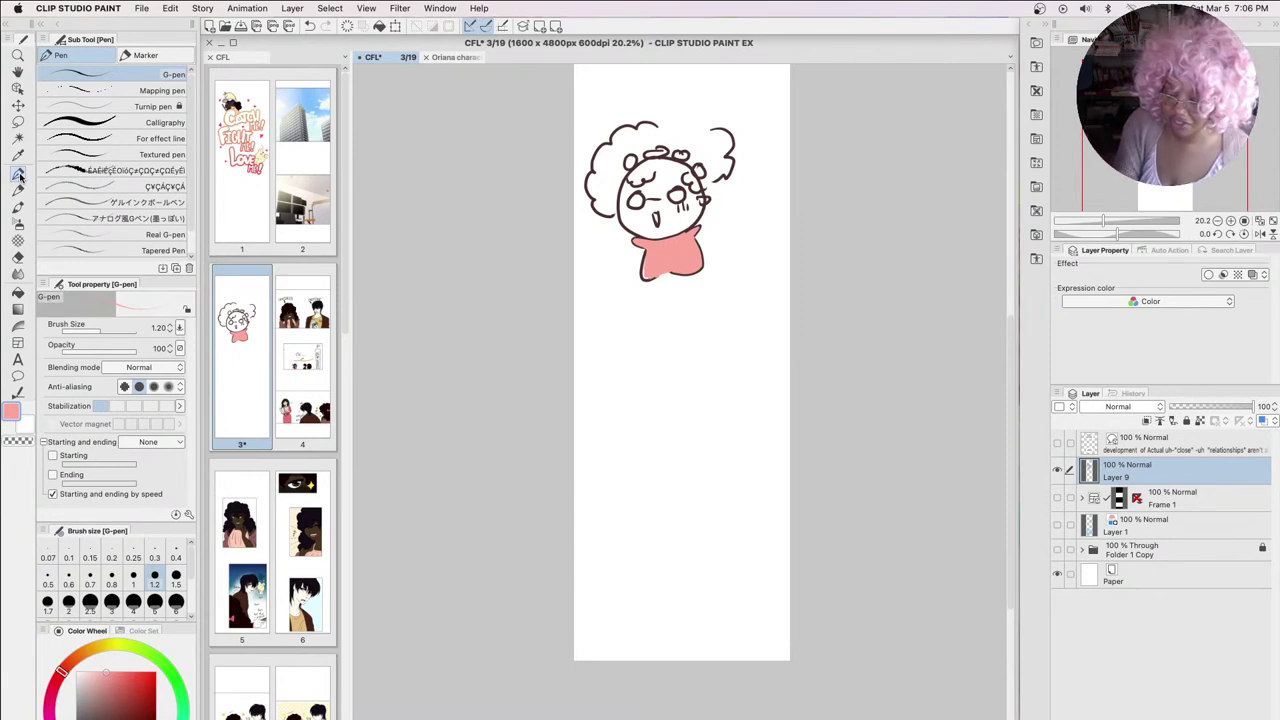
Shade along the bottom of the pink shirt with the G-pen in Multiply mode
{"action": "left_click", "coordinate": [139, 367]}
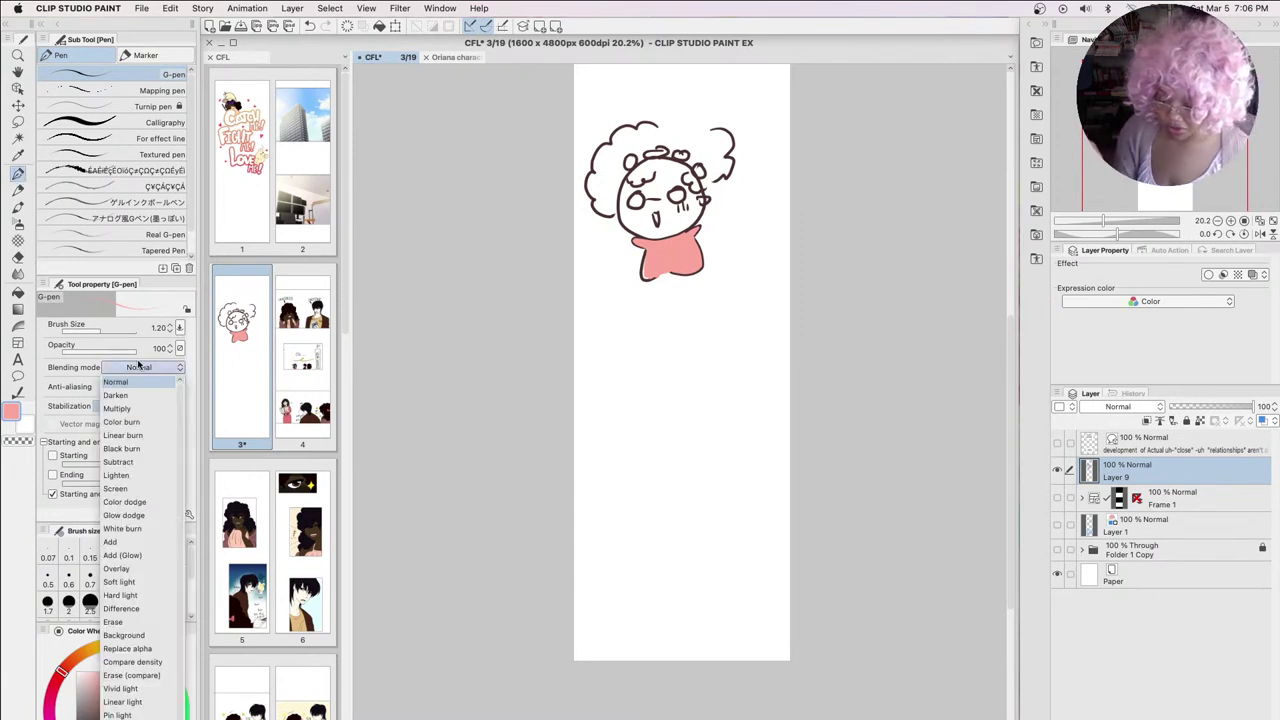
{"action": "left_click", "coordinate": [120, 408]}
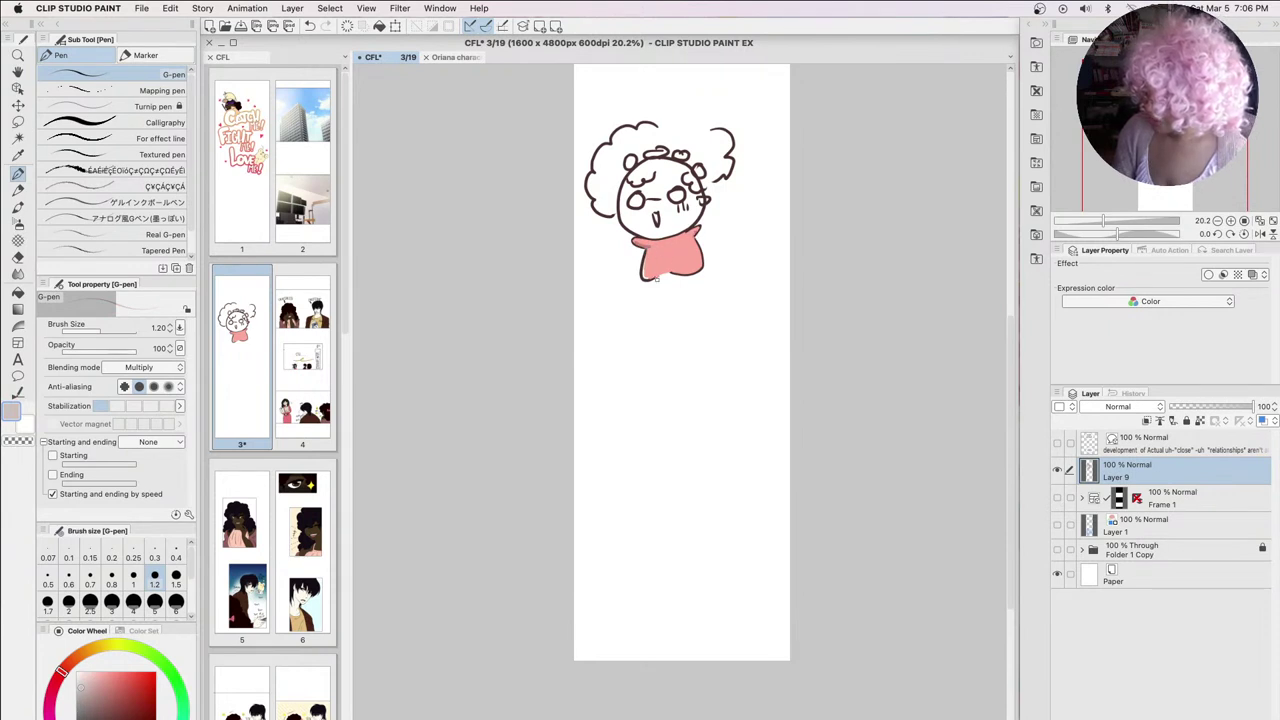
{"action": "mouse_move", "coordinate": [646, 278]}
{"action": "left_mouse_down"}
{"action": "mouse_move", "coordinate": [704, 262]}
{"action": "mouse_move", "coordinate": [686, 271]}
{"action": "left_mouse_up"}
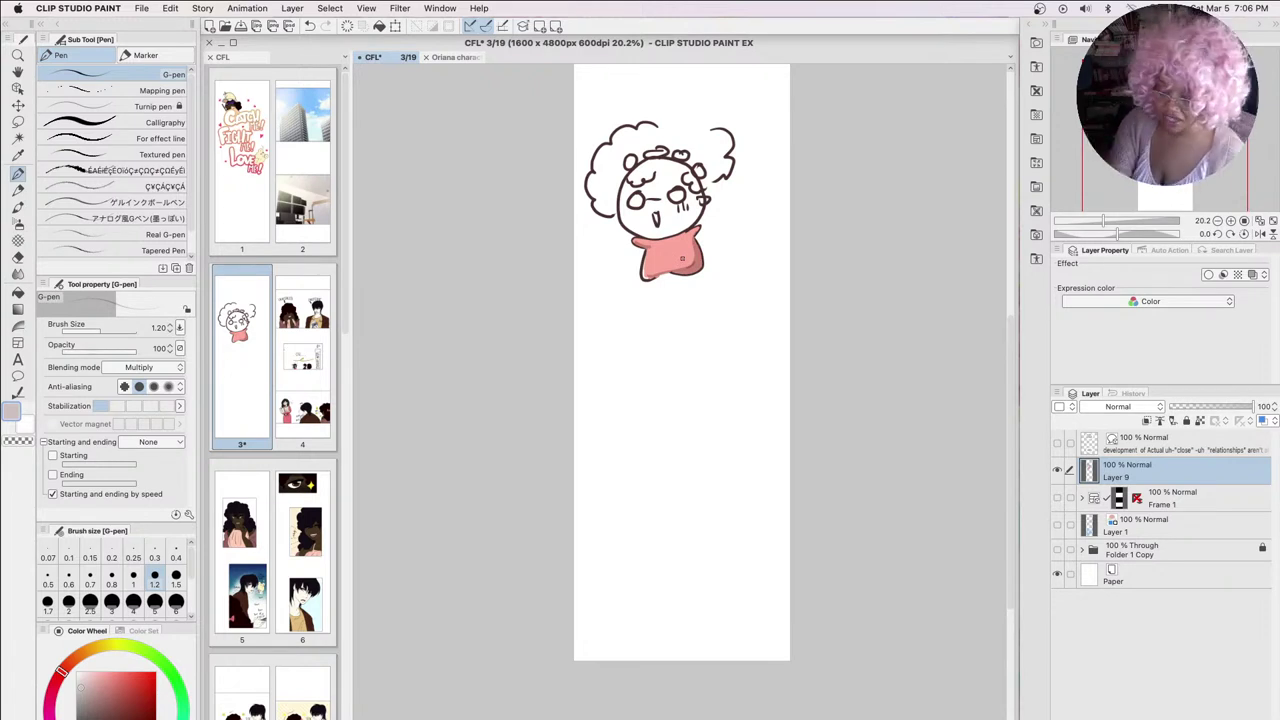
Add a Screen-mode highlight in the shirt's eyedropped pink, then reset blending to Normal
{"action": "left_click", "coordinate": [150, 367]}
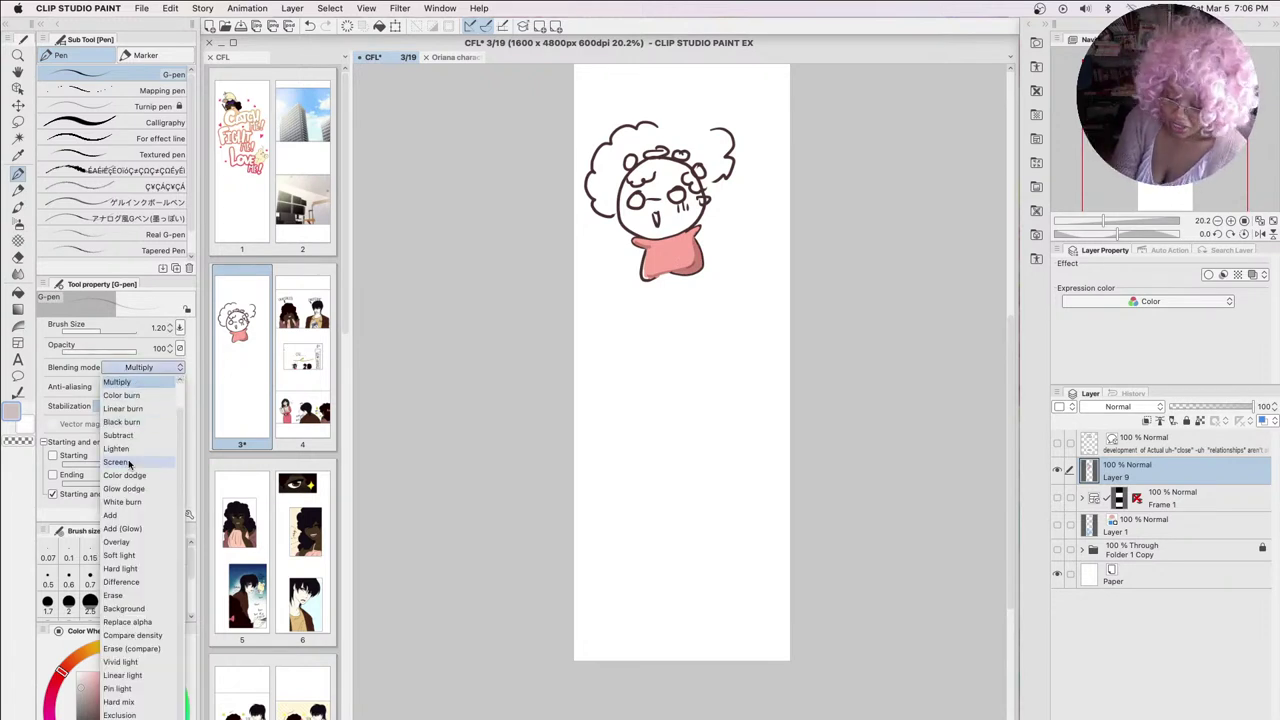
{"action": "left_click", "coordinate": [160, 461]}
{"action": "left_click", "coordinate": [683, 240], "text": "alt"}
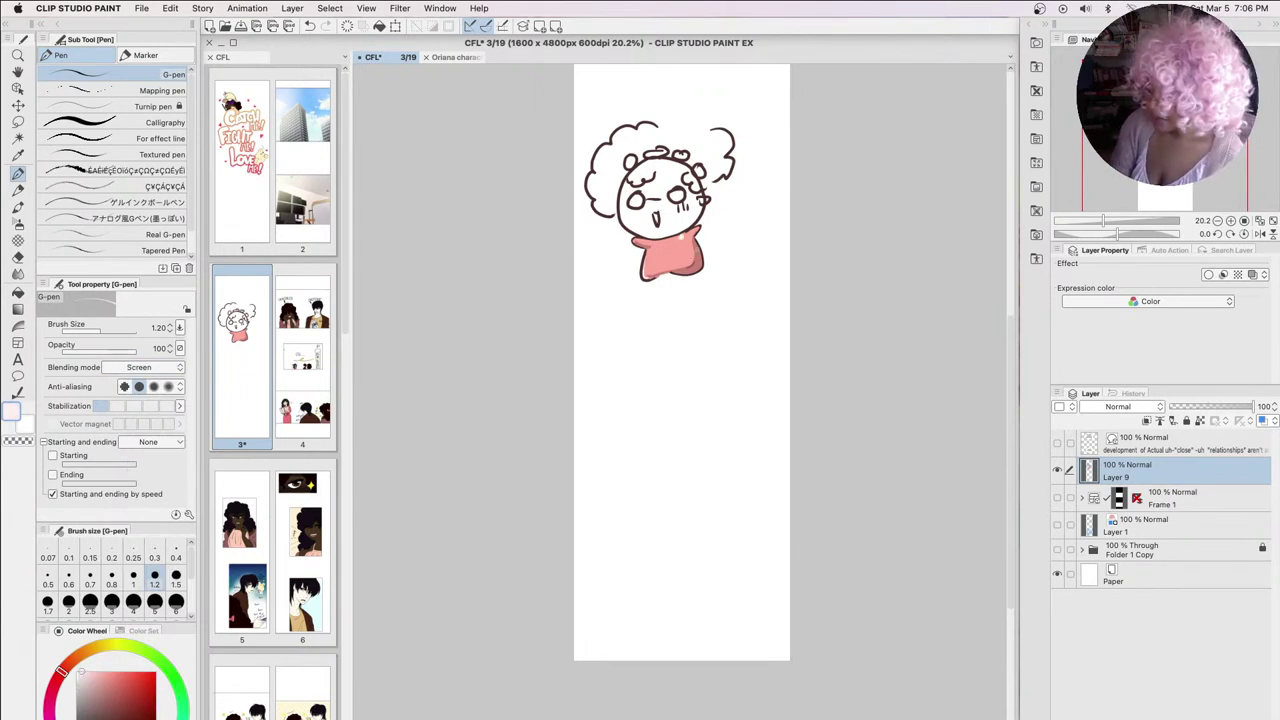
{"action": "mouse_move", "coordinate": [684, 262]}
{"action": "left_mouse_down"}
{"action": "mouse_move", "coordinate": [676, 250]}
{"action": "mouse_move", "coordinate": [658, 270]}
{"action": "left_mouse_up"}
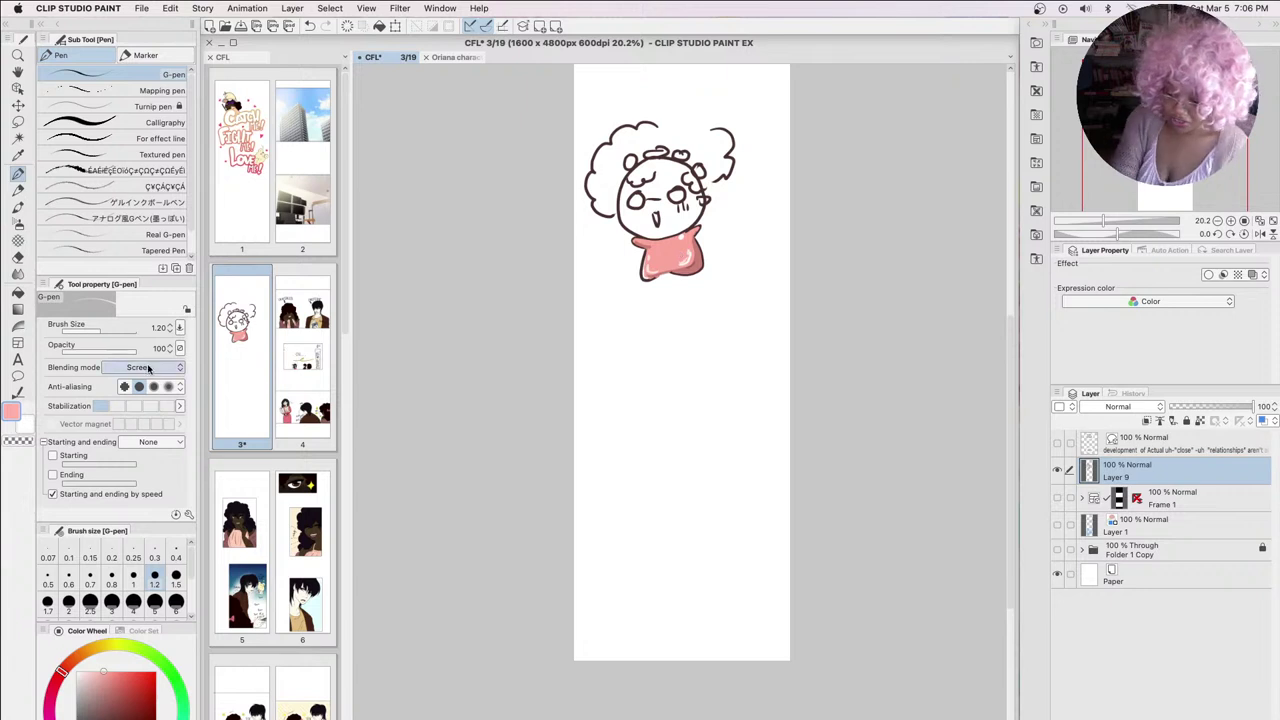
{"action": "left_click", "coordinate": [148, 368]}
{"action": "scroll", "coordinate": [175, 390], "scroll_direction": "up", "scroll_amount": 3}
Keep Normal pen blending and request deletion of the chibi layer, Layer 9
{"action": "left_click", "coordinate": [162, 383]}
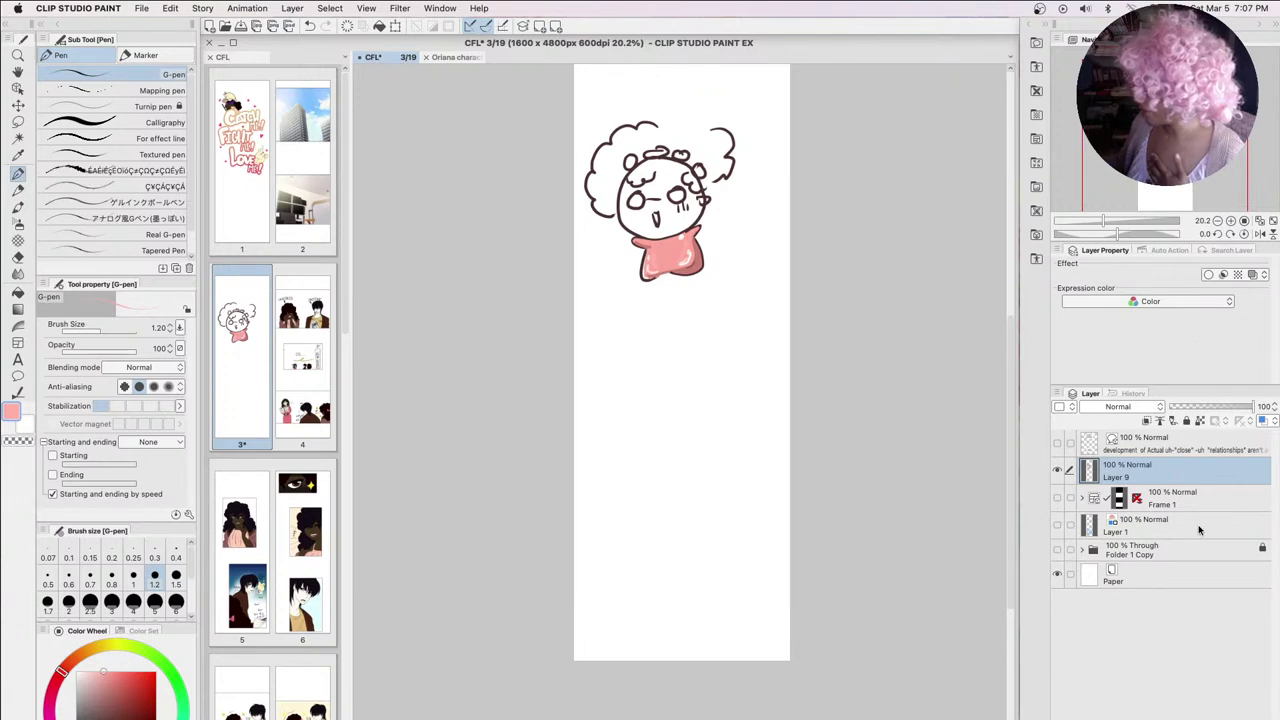
{"action": "key", "text": "Delete"}
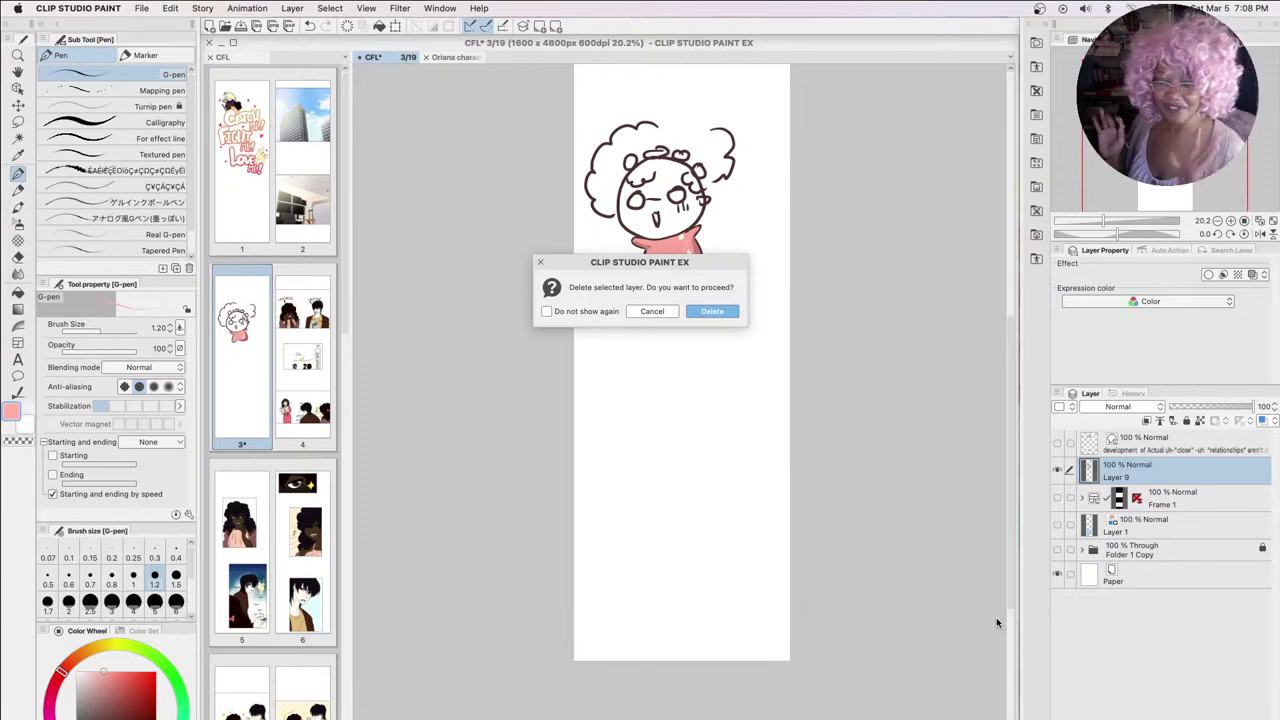
Confirm deleting the chibi doodle layer, then hide and restore the palettes
{"action": "left_click", "coordinate": [711, 311]}
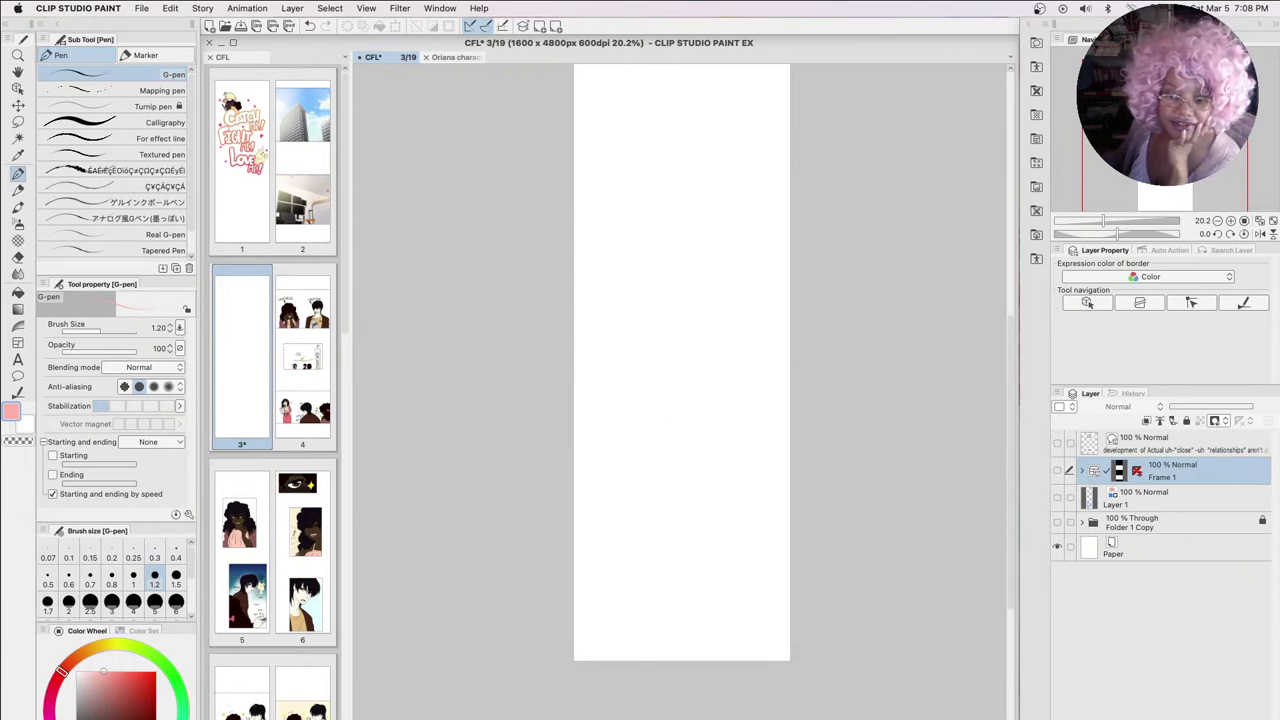
{"action": "key", "text": "Tab"}
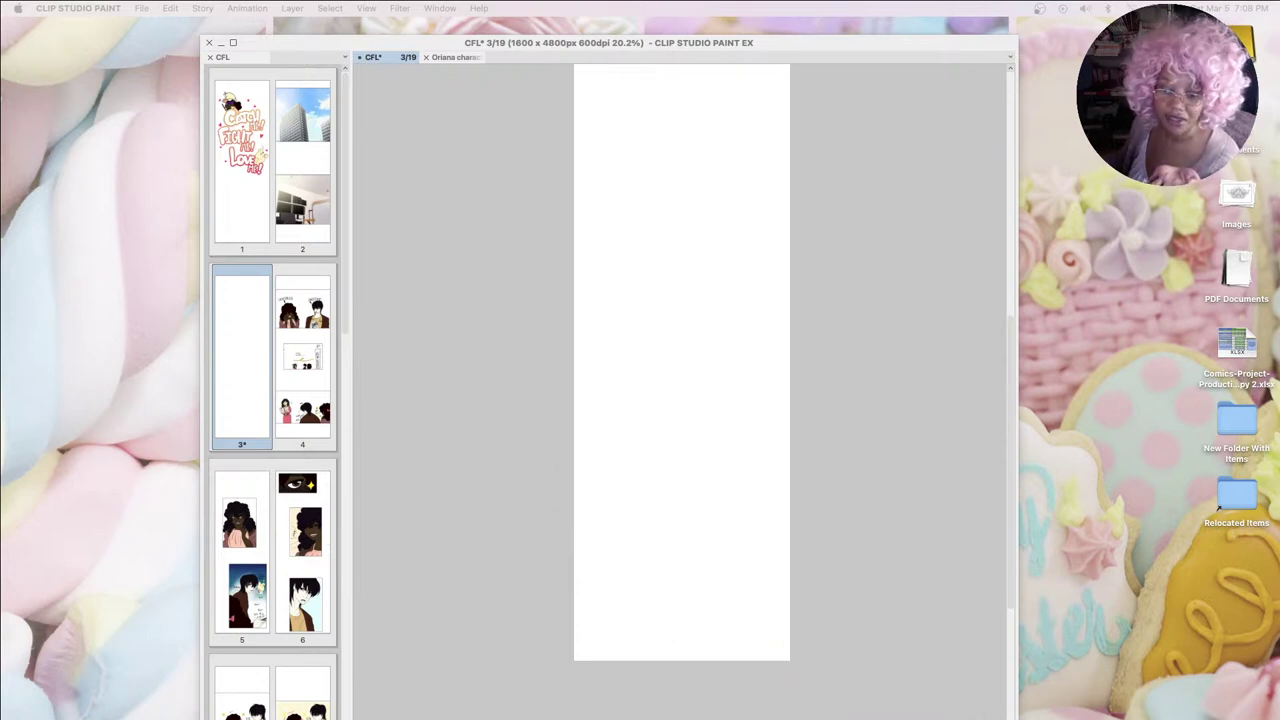
{"action": "left_click", "coordinate": [470, 458]}
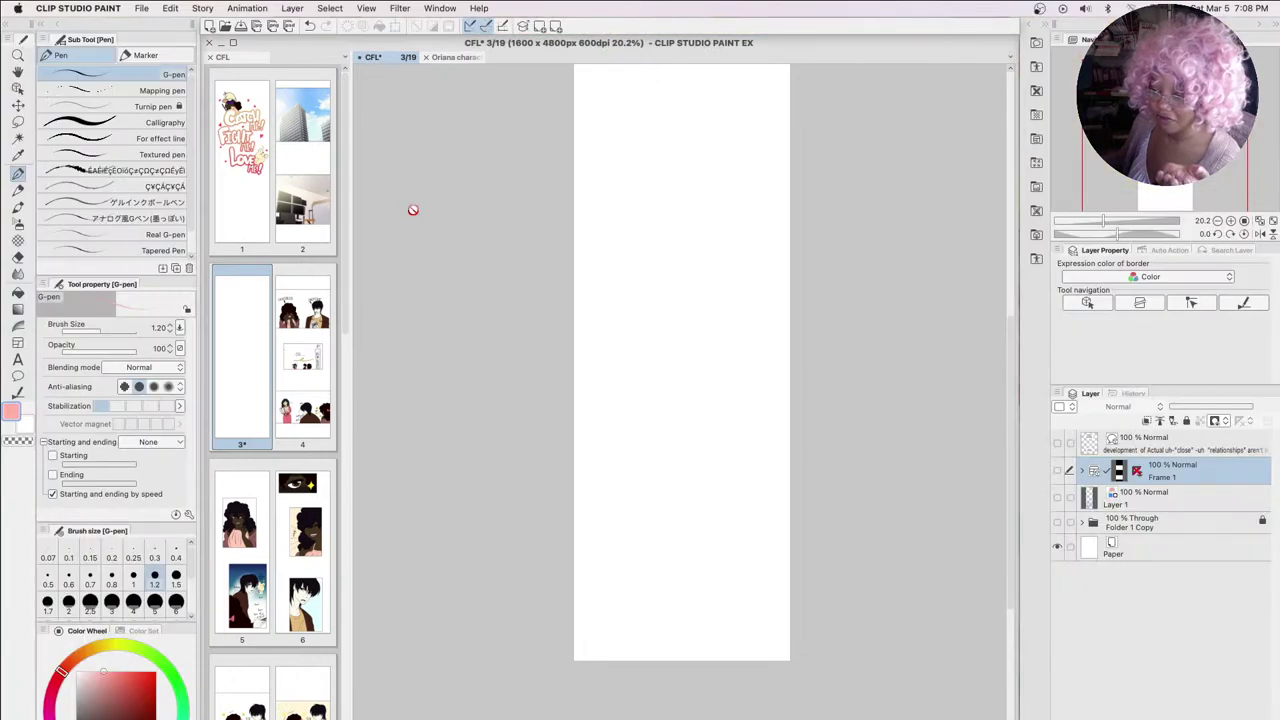
Close the CFL 3/19 page without saving, then close the CFL page manager
{"action": "left_click", "coordinate": [360, 57]}
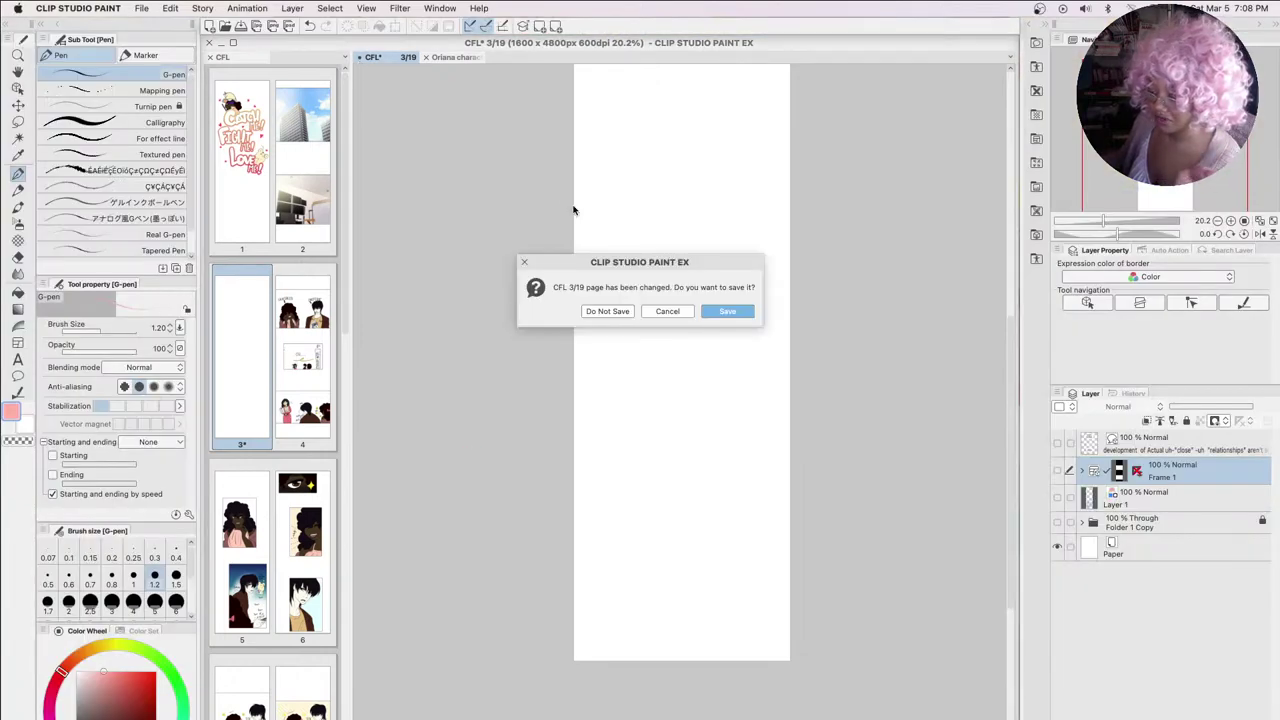
{"action": "left_click", "coordinate": [608, 311]}
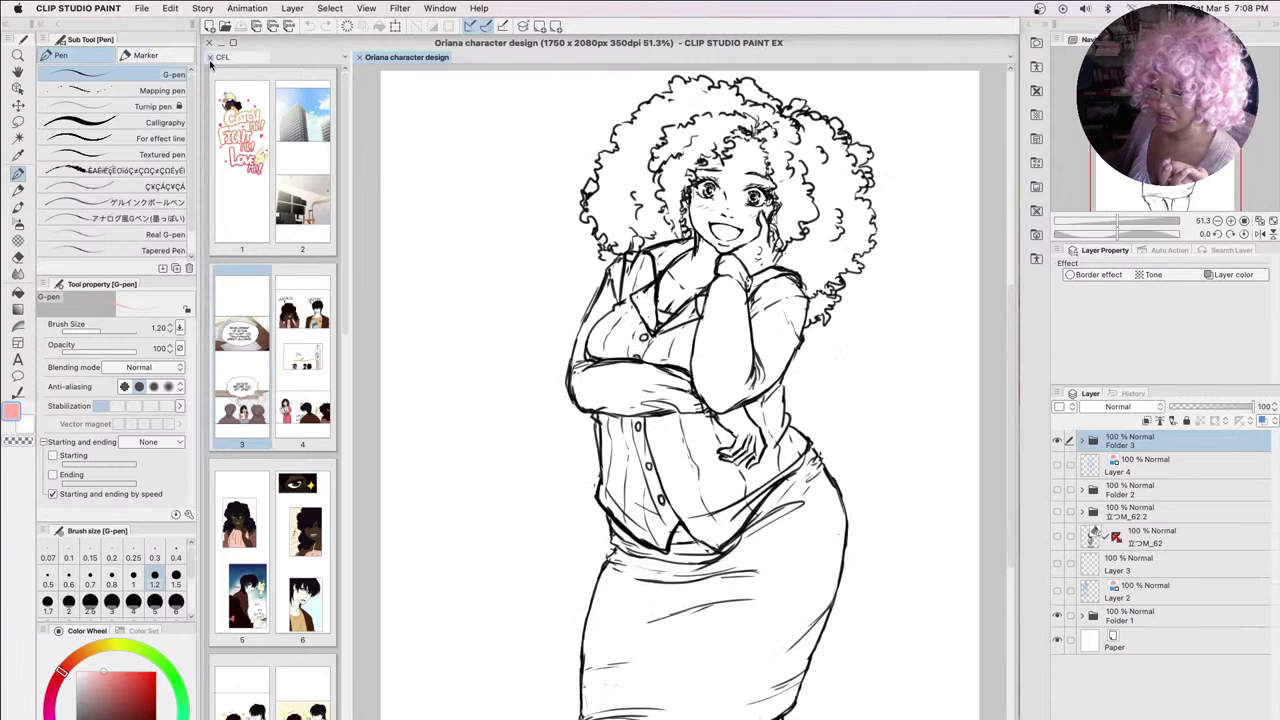
{"action": "left_click", "coordinate": [210, 58]}
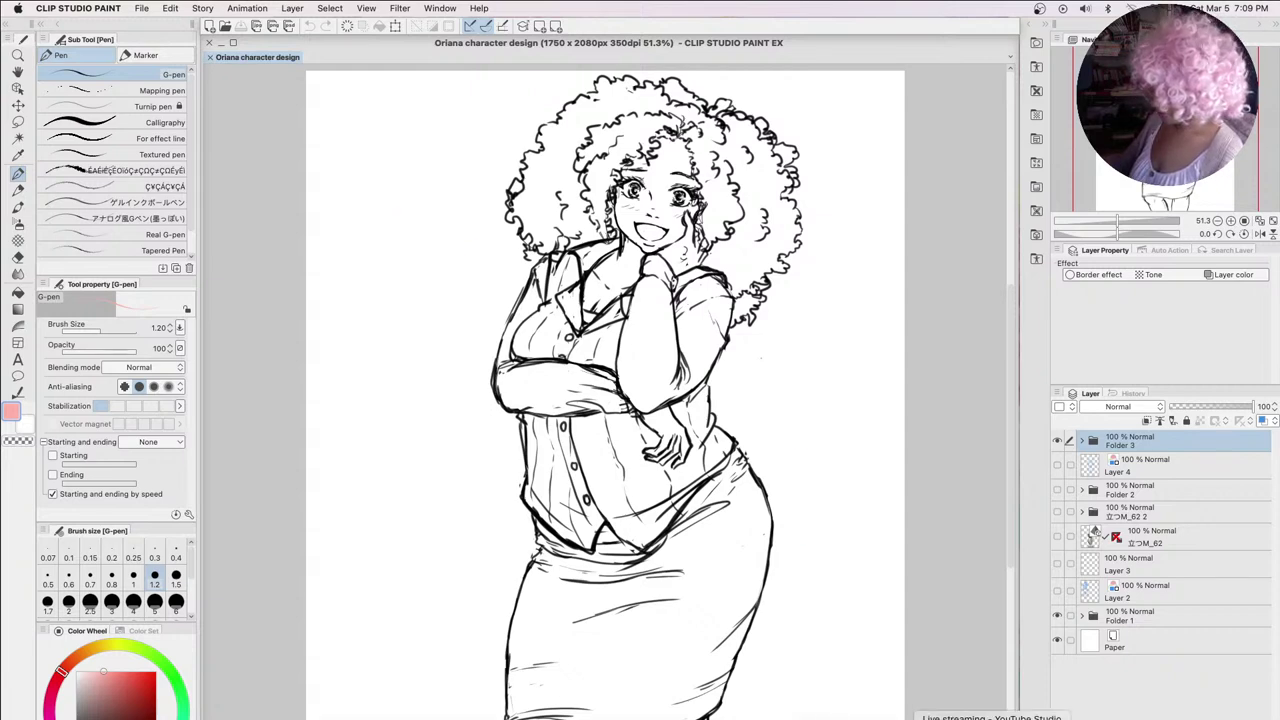
{"action": "key", "text": "Tab"}
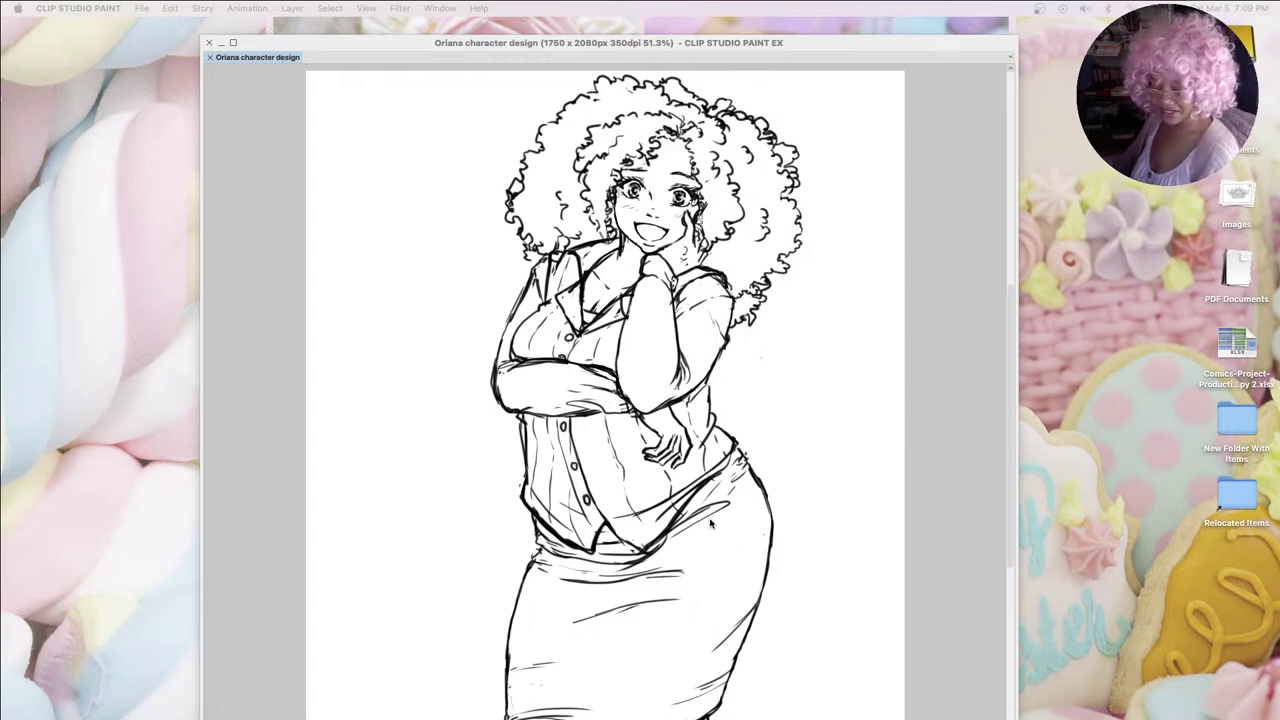
{"action": "key", "text": "Tab"}
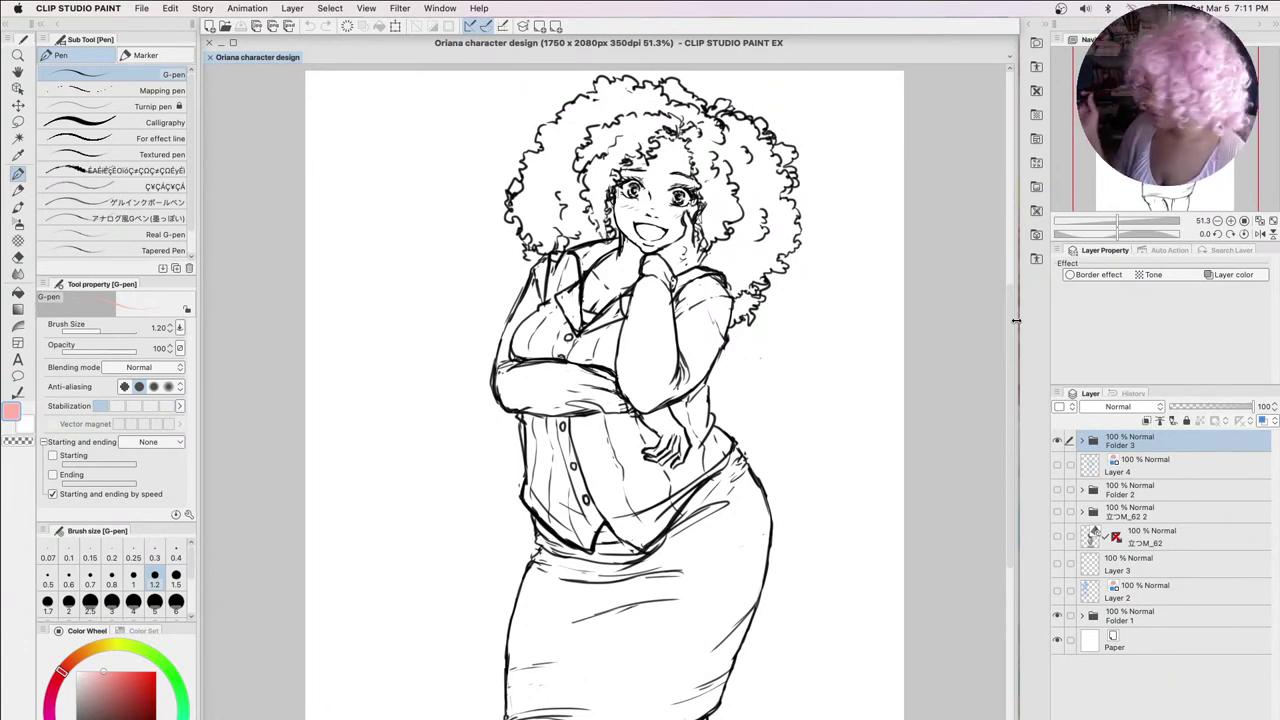
Toggle Folder 3's visibility to compare, then lower its opacity to 17%
{"action": "left_click", "coordinate": [1057, 442]}
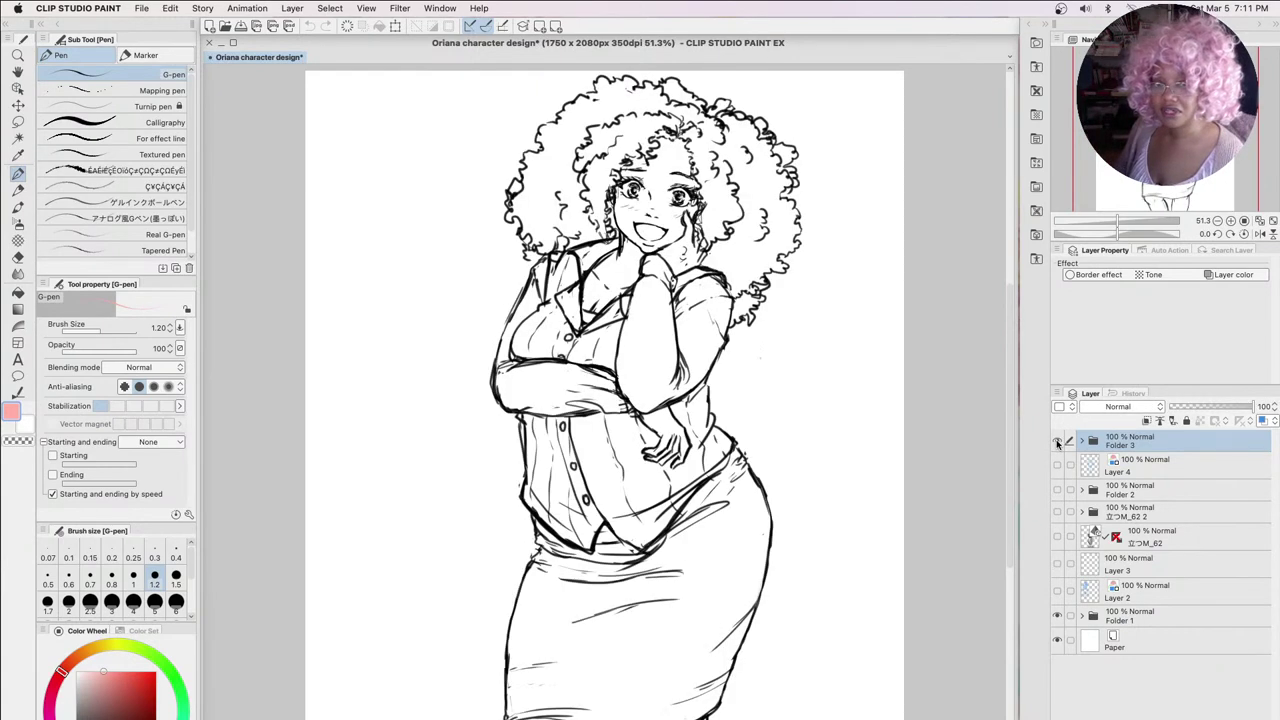
{"action": "left_click", "coordinate": [1057, 443]}
{"action": "left_click", "coordinate": [1057, 443]}
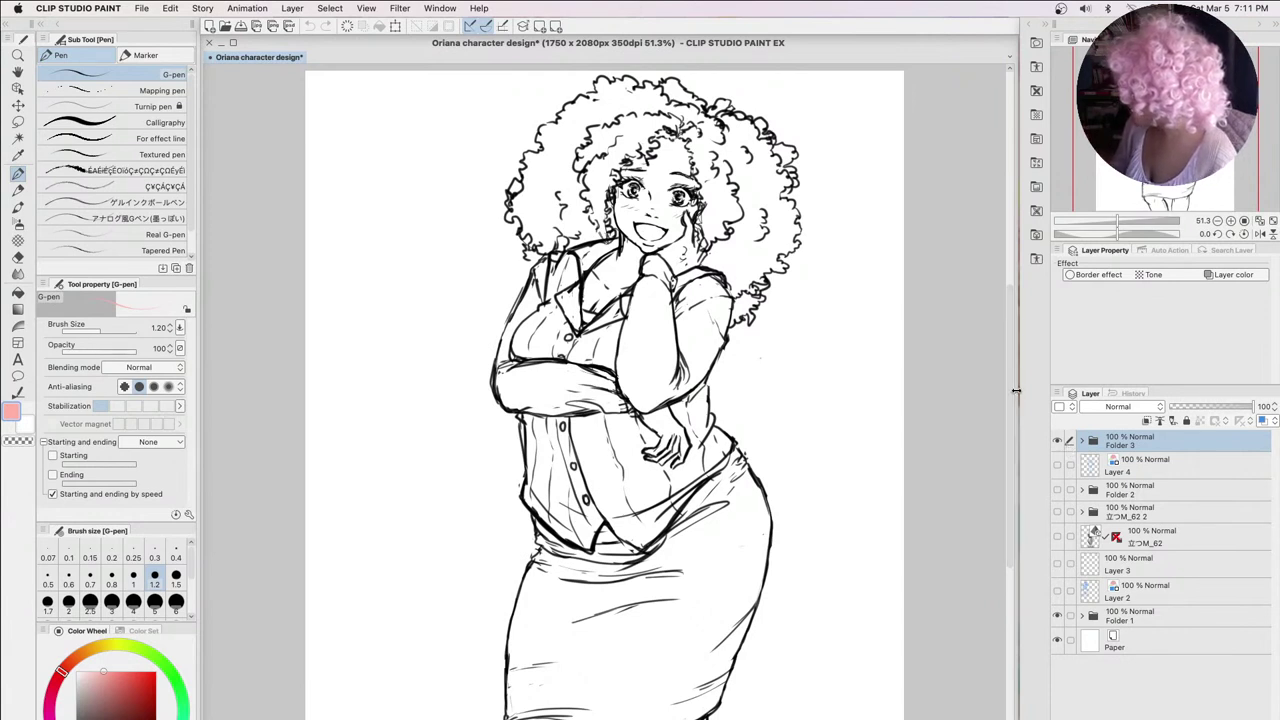
{"action": "scroll", "coordinate": [1014, 392], "scroll_direction": "left", "scroll_amount": 1}
{"action": "left_click_drag", "start_coordinate": [1018, 395], "coordinate": [1002, 395]}
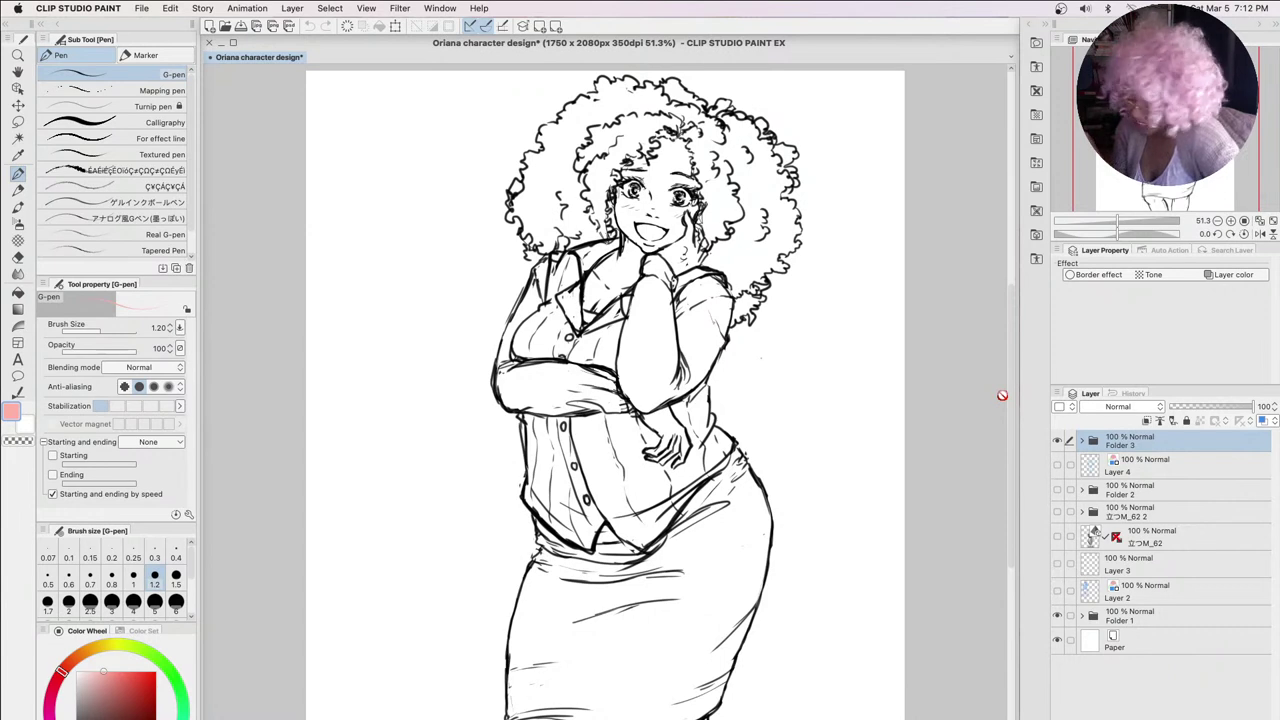
{"action": "left_click_drag", "start_coordinate": [1204, 408], "coordinate": [1190, 412]}
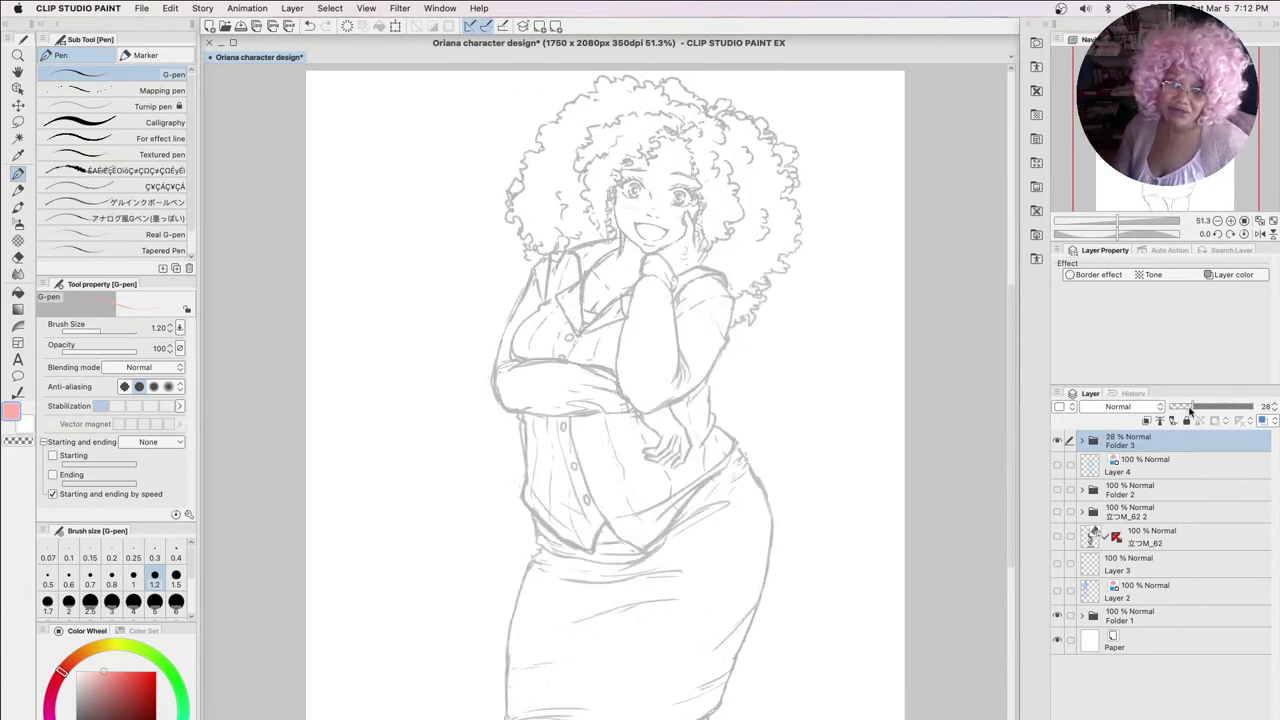
{"action": "left_click_drag", "start_coordinate": [1190, 411], "coordinate": [1185, 400]}
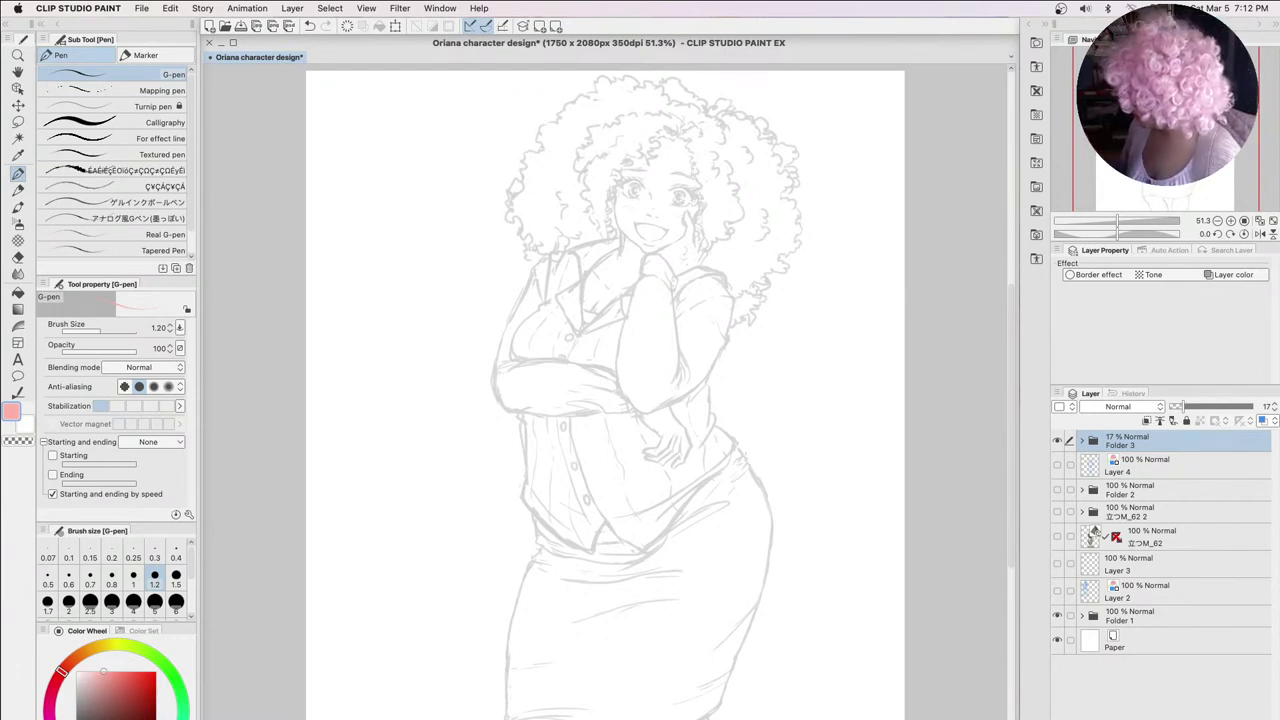
Create empty Layer 7 above Folder 3 for the ink lines
{"action": "key", "text": "super+shift+n"}
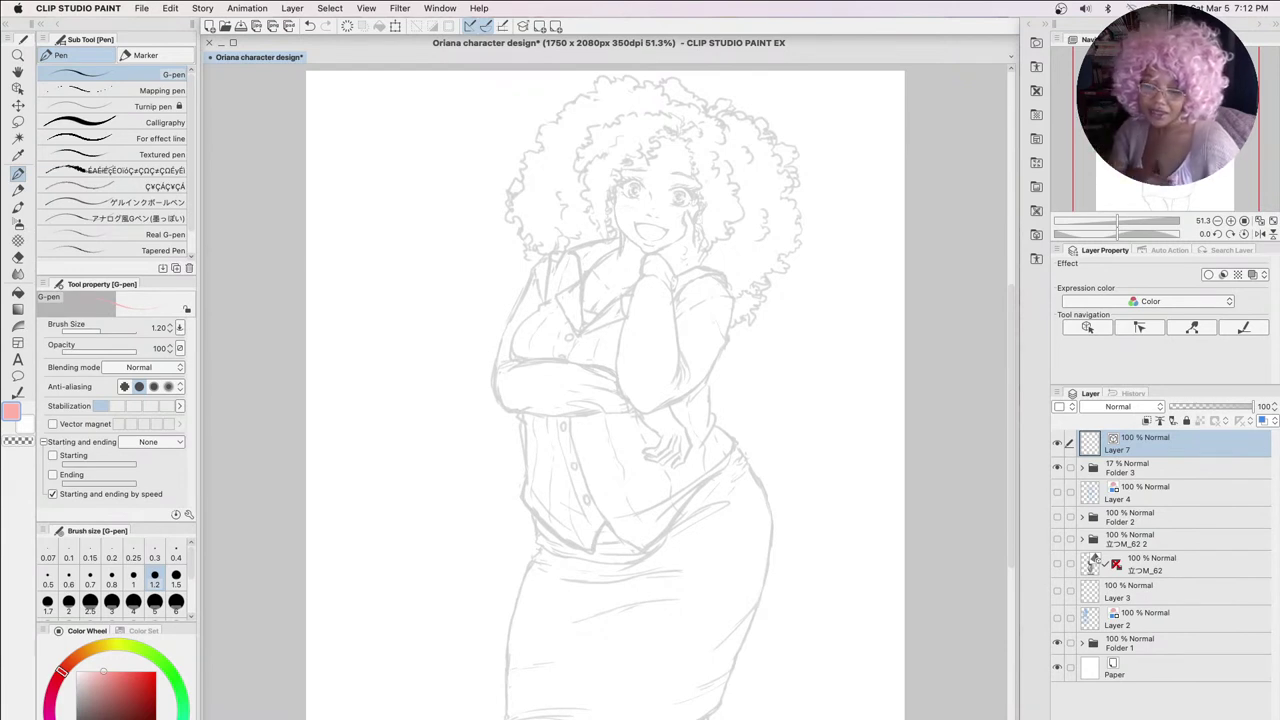
Set the drawing colour to black and view the faded guide with palettes hidden and restored
{"action": "key", "text": "x"}
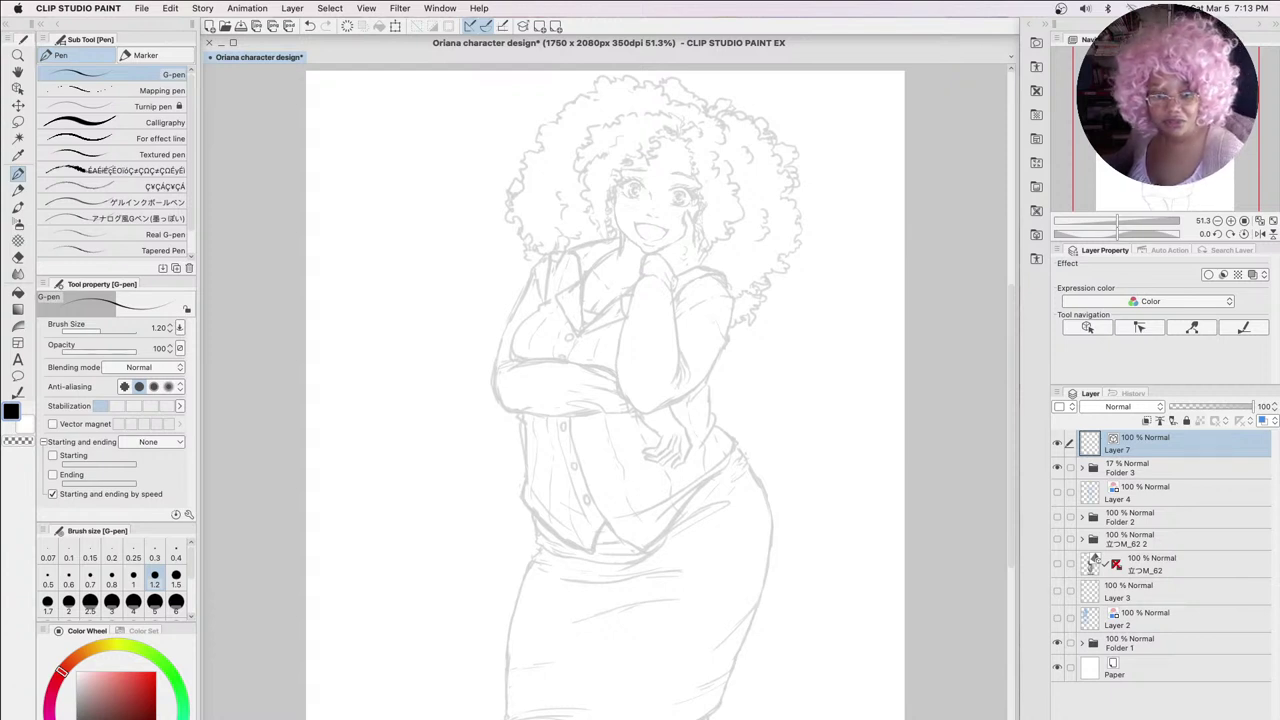
{"action": "key", "text": "Tab"}
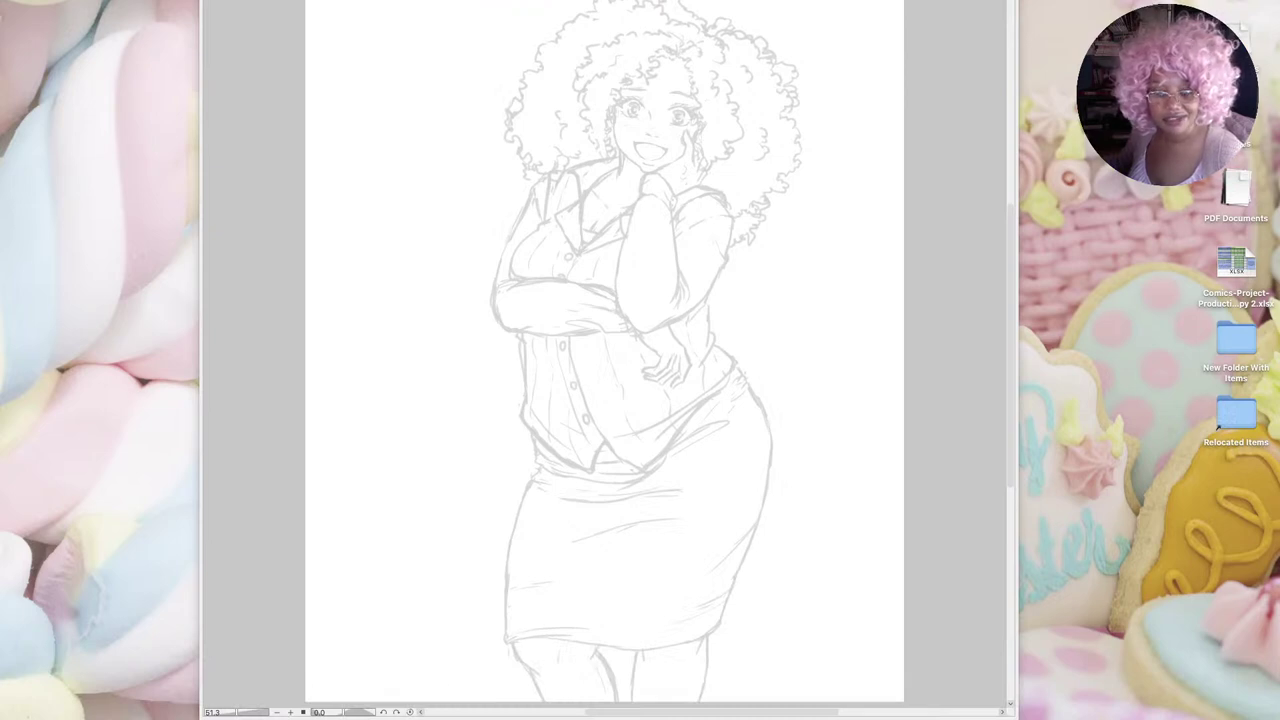
{"action": "key", "text": "Tab"}
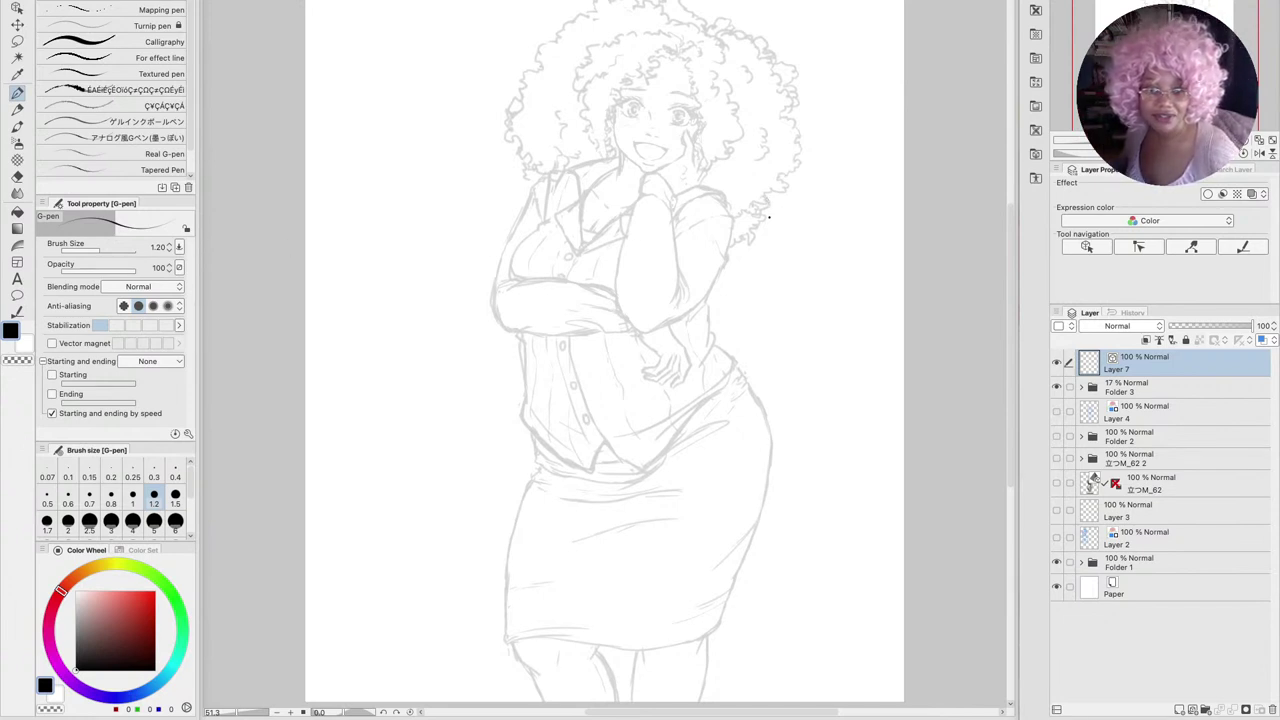
{"action": "key", "text": "Tab"}
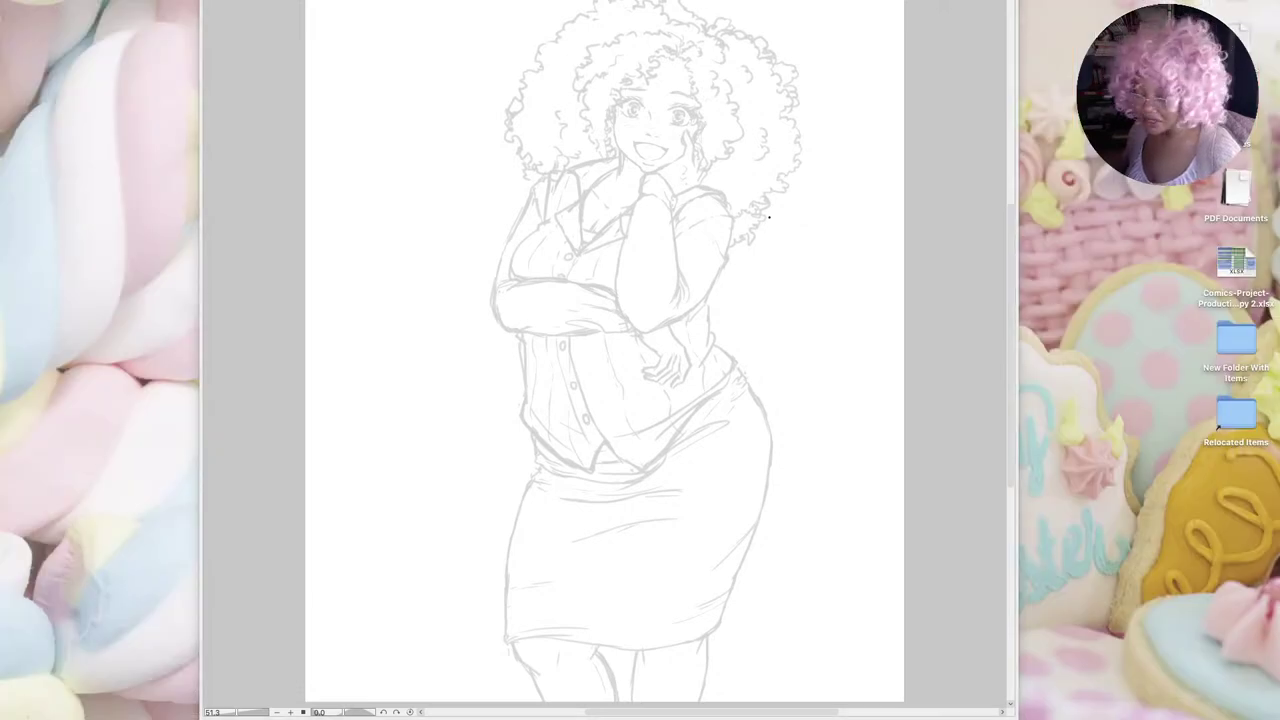
{"action": "key", "text": "Tab"}
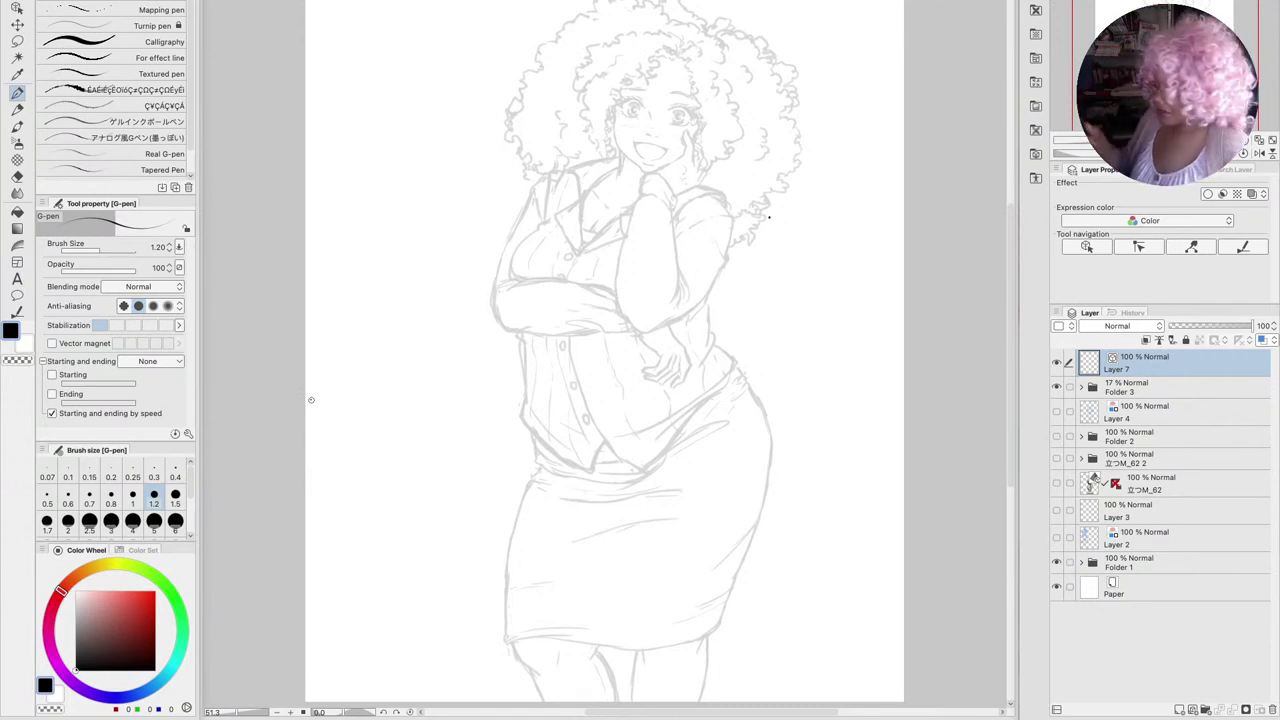
{"action": "scroll", "coordinate": [1007, 228], "scroll_direction": "up", "scroll_amount": 2}
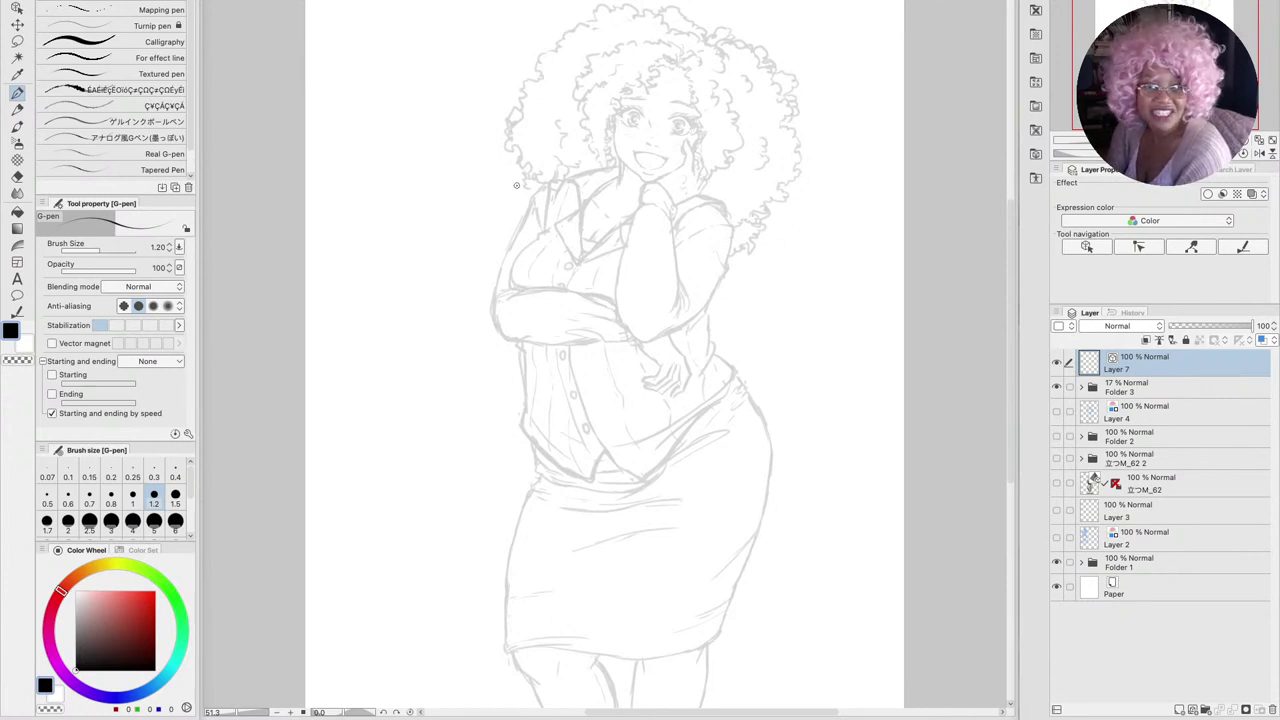
Set the G-pen to 0.25 and zoom in close on the eyes and mouth
{"action": "key", "text": "bracketleft"}
{"action": "key", "text": "bracketleft"}
{"action": "key", "text": "bracketleft"}
{"action": "key", "text": "bracketleft"}
{"action": "key", "text": "bracketleft"}
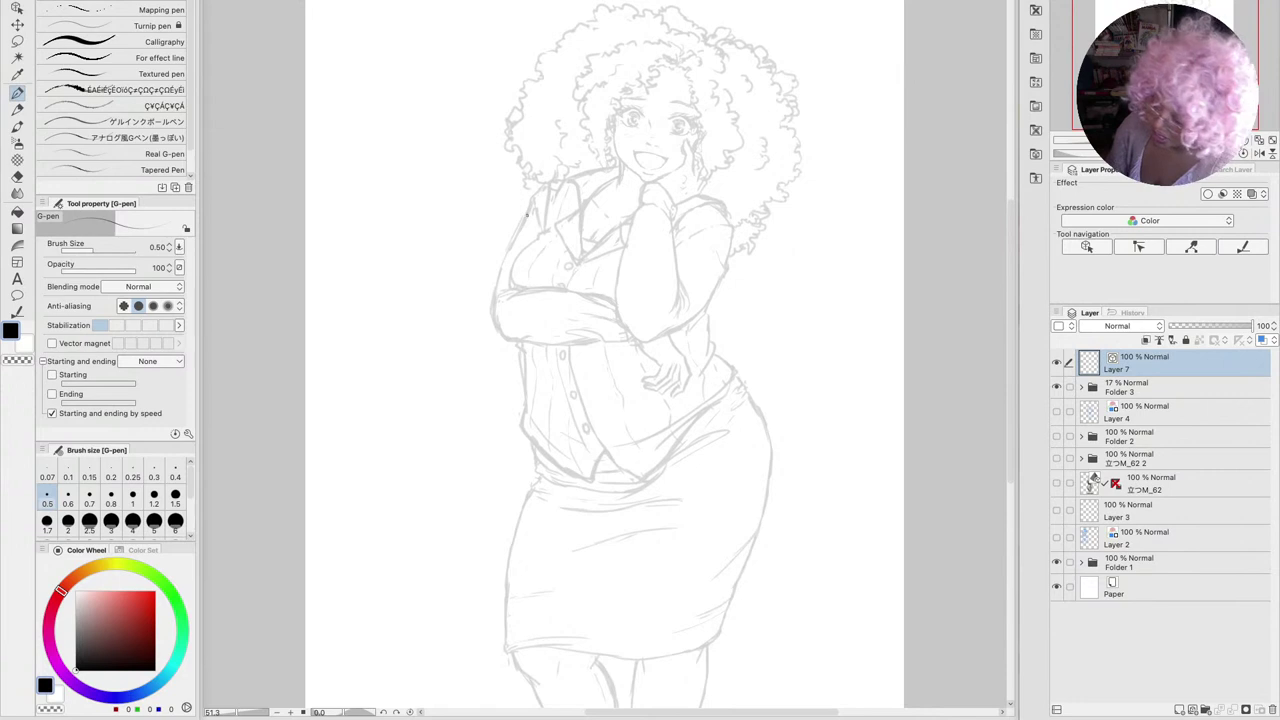
{"action": "left_click", "coordinate": [133, 474]}
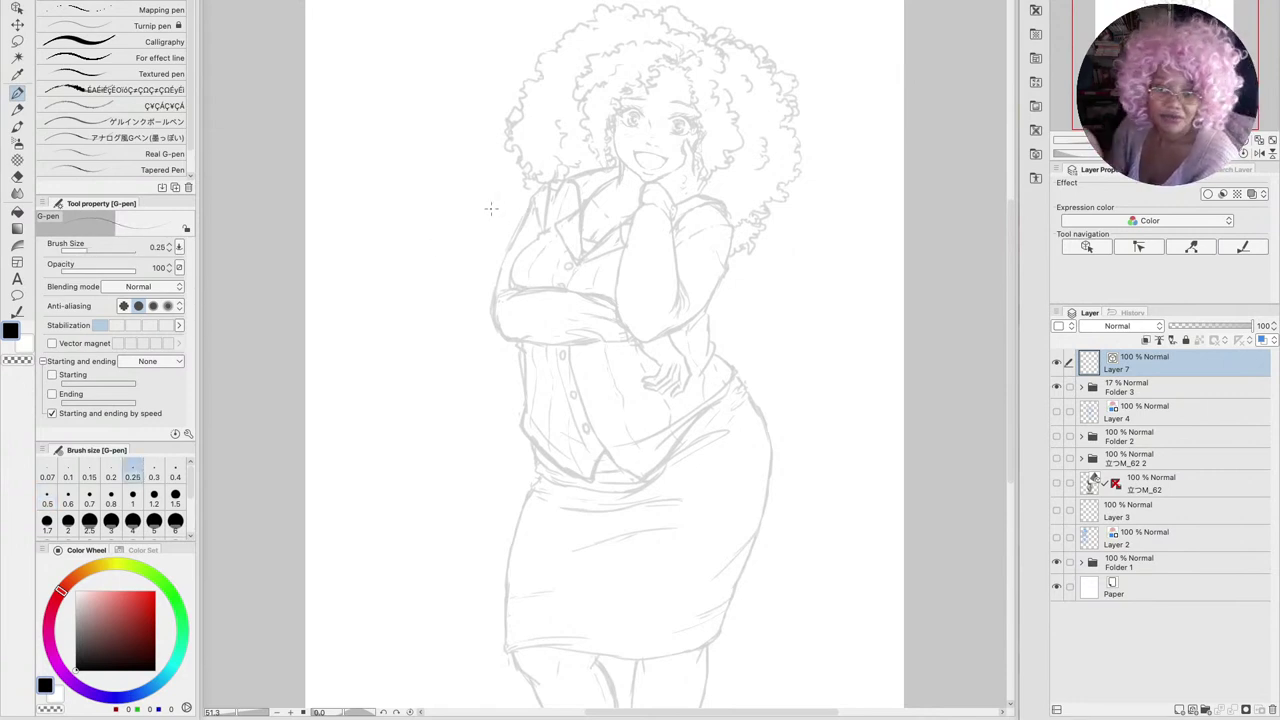
{"action": "scroll", "coordinate": [490, 208], "scroll_direction": "up", "scroll_amount": 3}
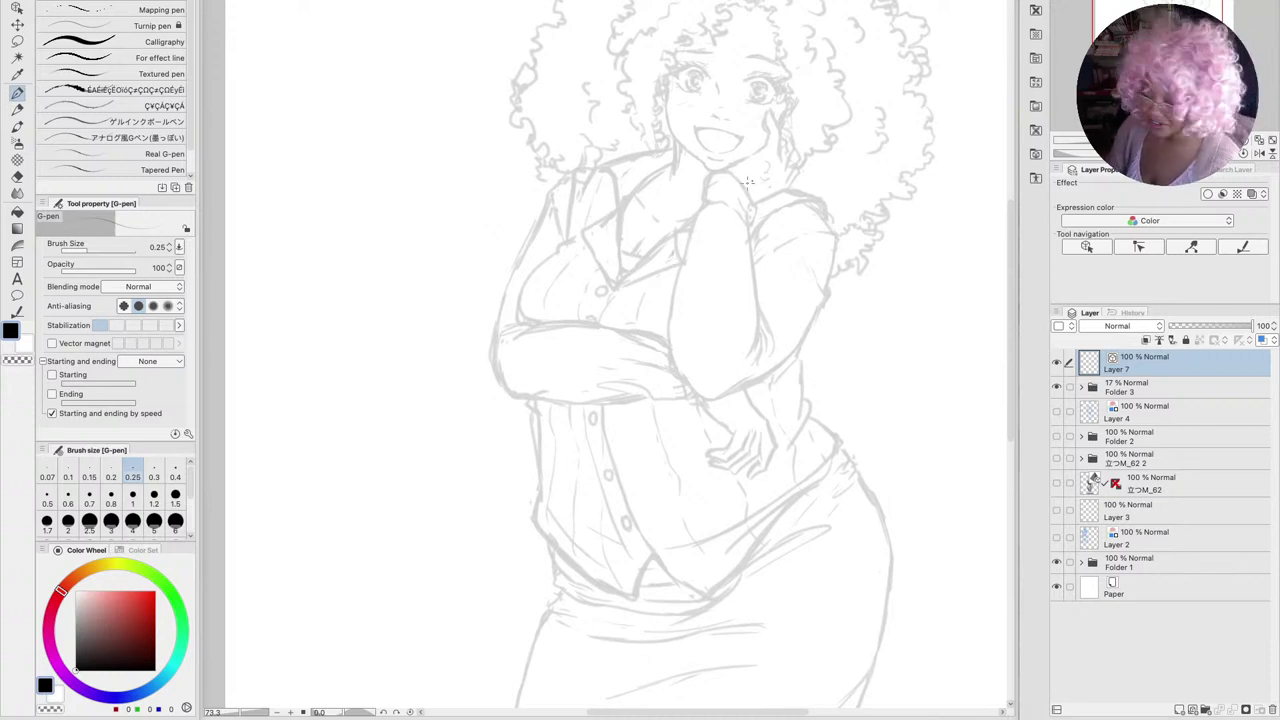
{"action": "key", "text": "space"}
{"action": "left_click_drag", "start_coordinate": [766, 178], "coordinate": [644, 251]}
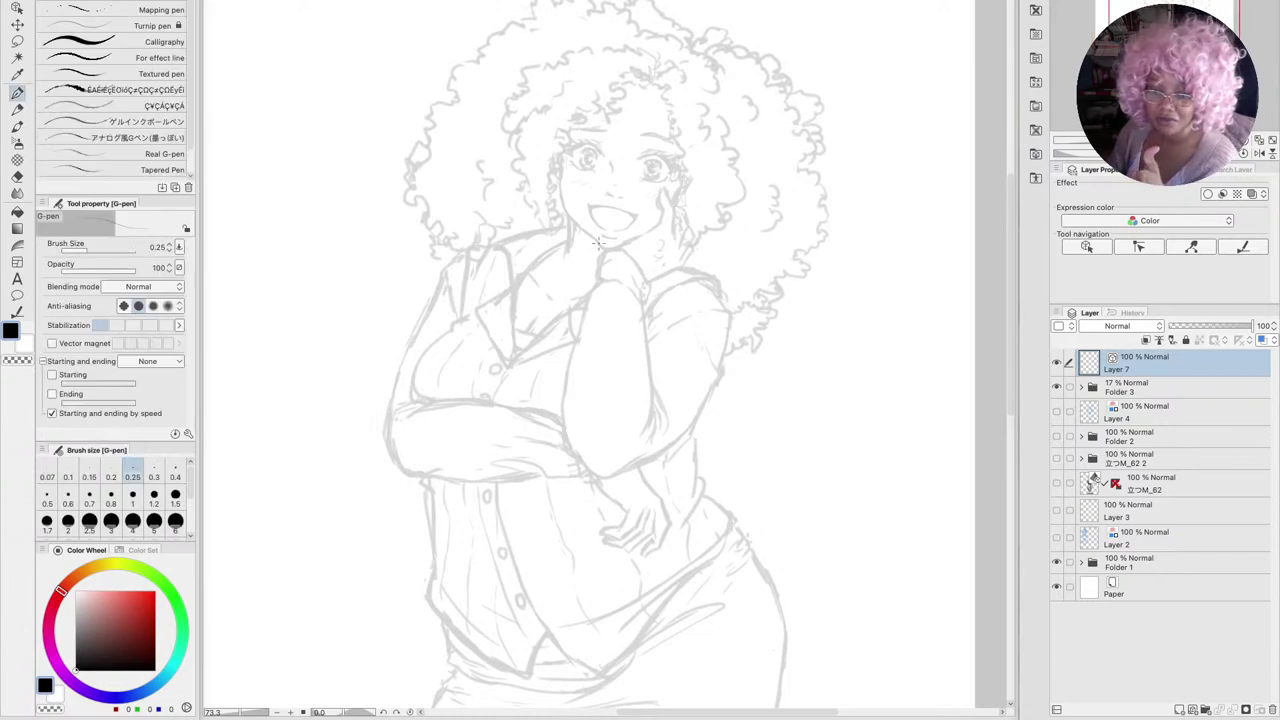
{"action": "scroll", "coordinate": [597, 242], "scroll_direction": "up", "scroll_amount": 10}
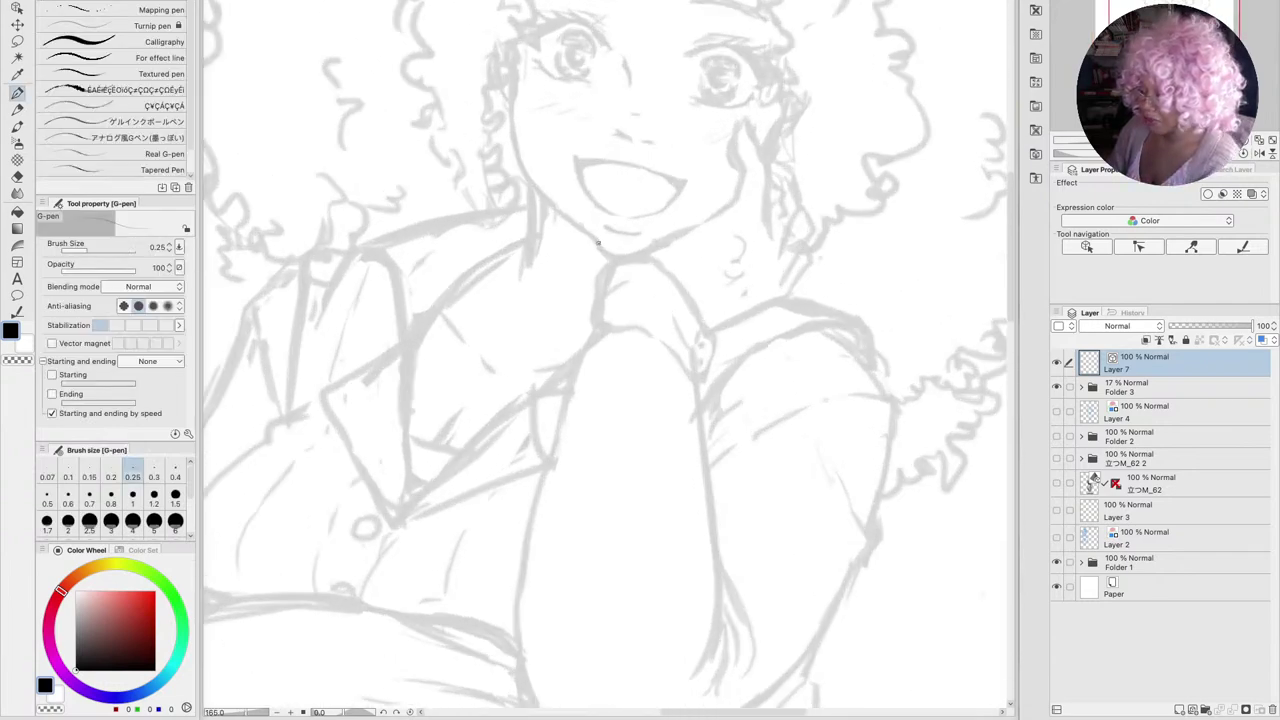
{"action": "scroll", "coordinate": [597, 243], "scroll_direction": "up", "scroll_amount": 4}
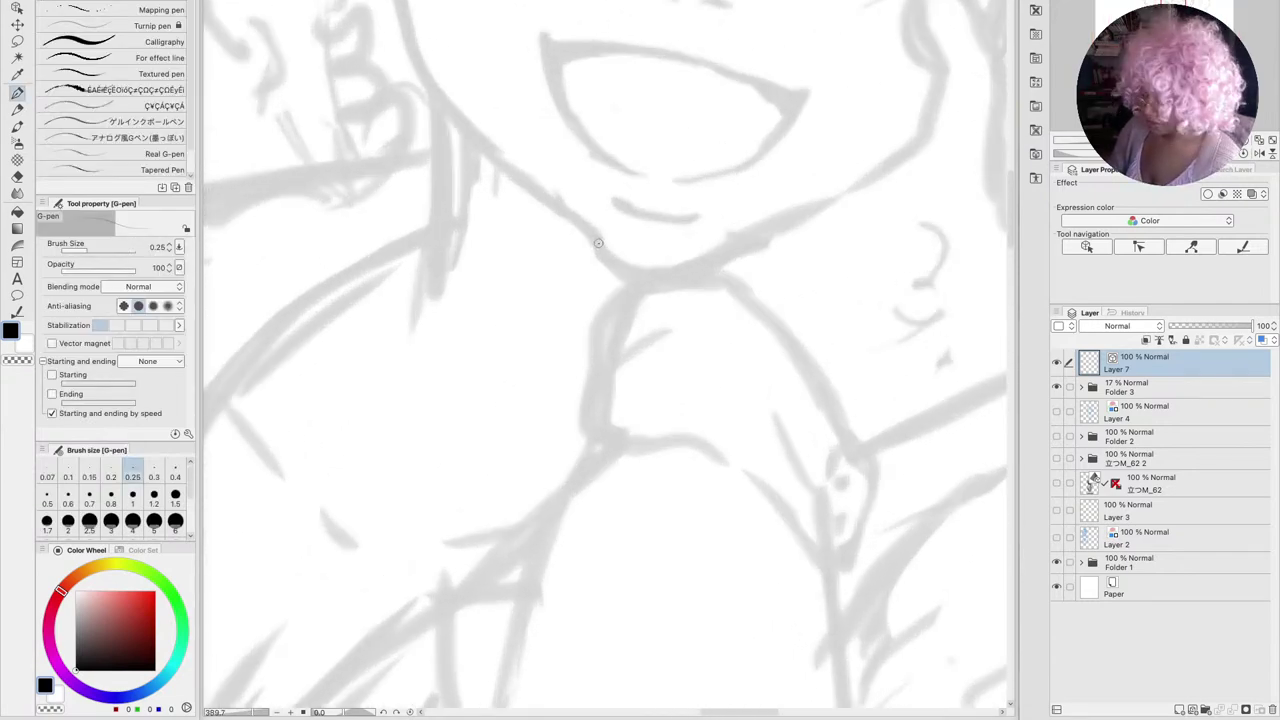
{"action": "mouse_move", "coordinate": [599, 231]}
{"action": "left_mouse_down"}
{"action": "mouse_move", "coordinate": [643, 366]}
{"action": "mouse_move", "coordinate": [614, 366]}
{"action": "mouse_move", "coordinate": [616, 337]}
{"action": "left_mouse_up"}
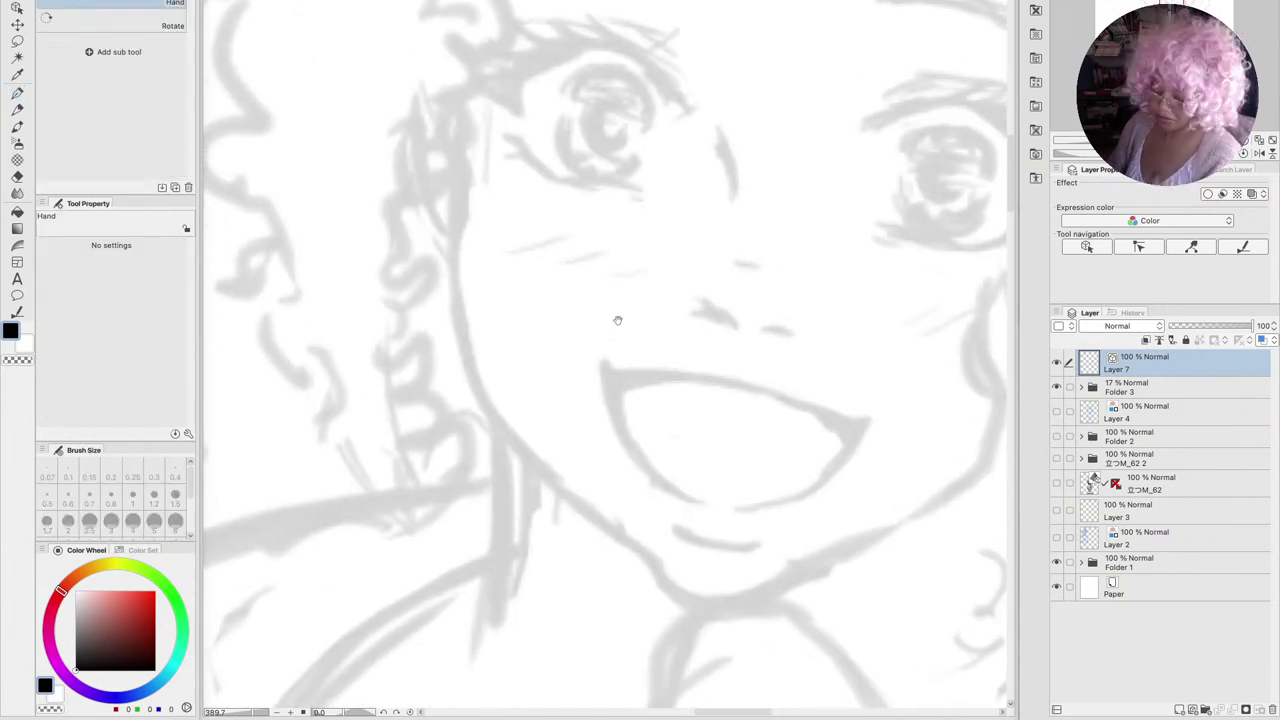
{"action": "key", "text": "space"}
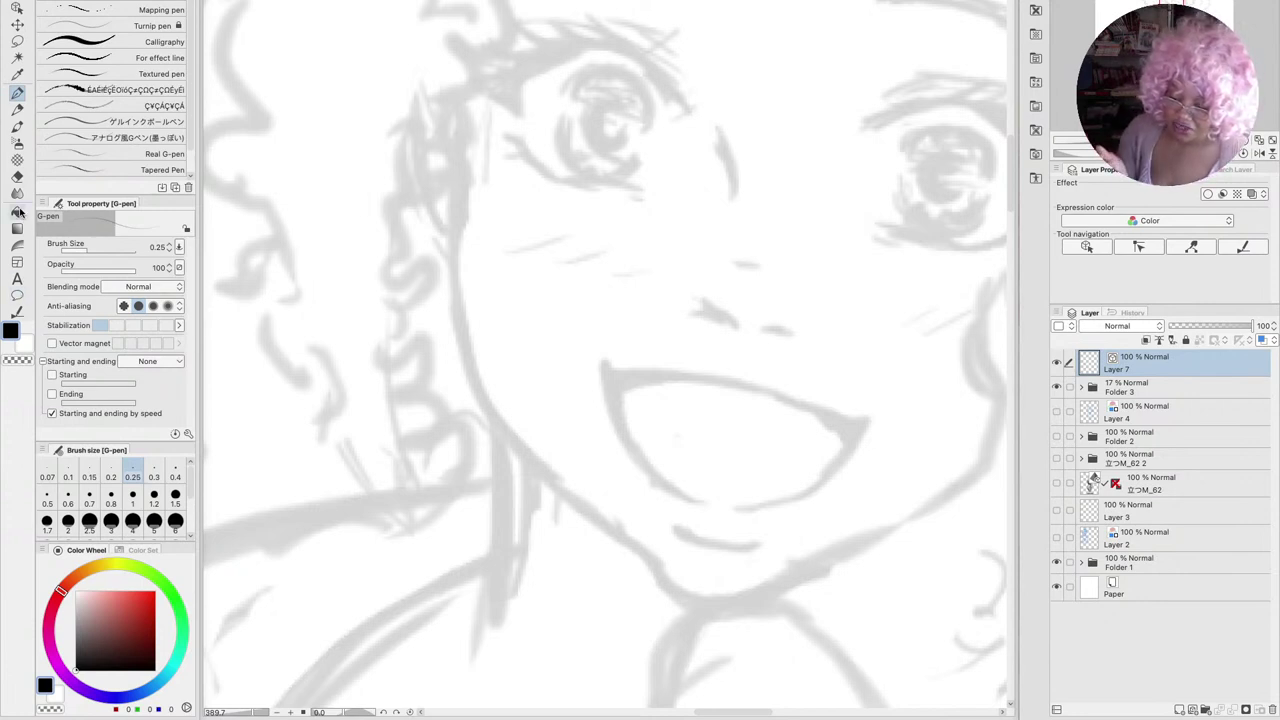
Select the plain Fill tool and add a new Layer 8 above Layer 7
{"action": "left_click", "coordinate": [17, 212]}
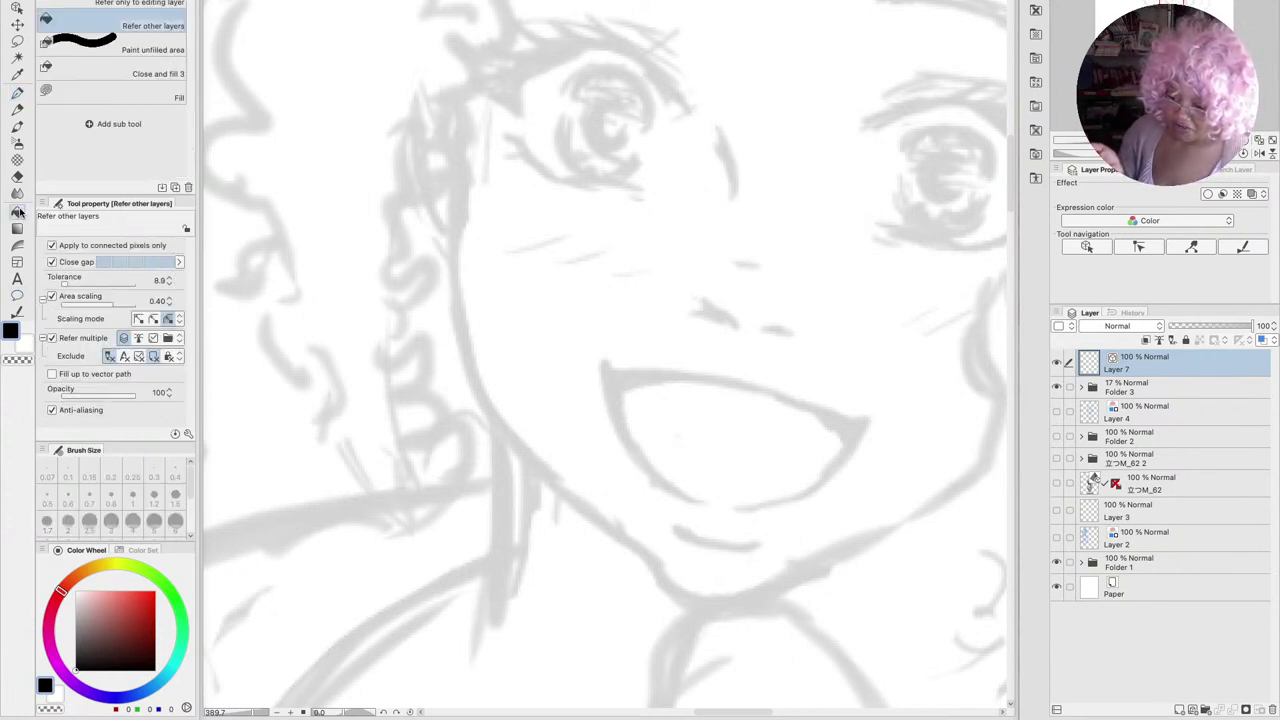
{"action": "left_click", "coordinate": [129, 94]}
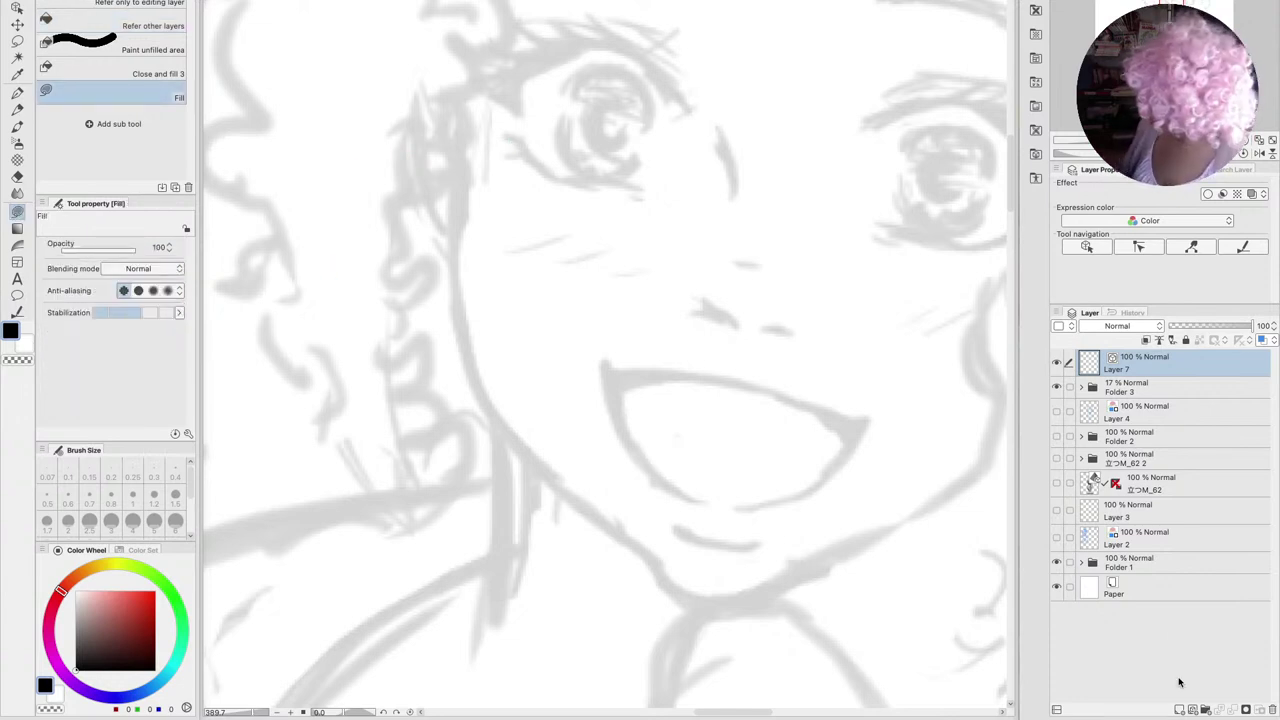
{"action": "left_click", "coordinate": [1180, 710]}
Try black fills of an oval and the hair shape, undoing both, then return to the G-pen
{"action": "mouse_move", "coordinate": [385, 187]}
{"action": "left_mouse_down"}
{"action": "mouse_move", "coordinate": [469, 359]}
{"action": "mouse_move", "coordinate": [381, 181]}
{"action": "left_mouse_up"}
{"action": "key", "text": "ctrl+z"}
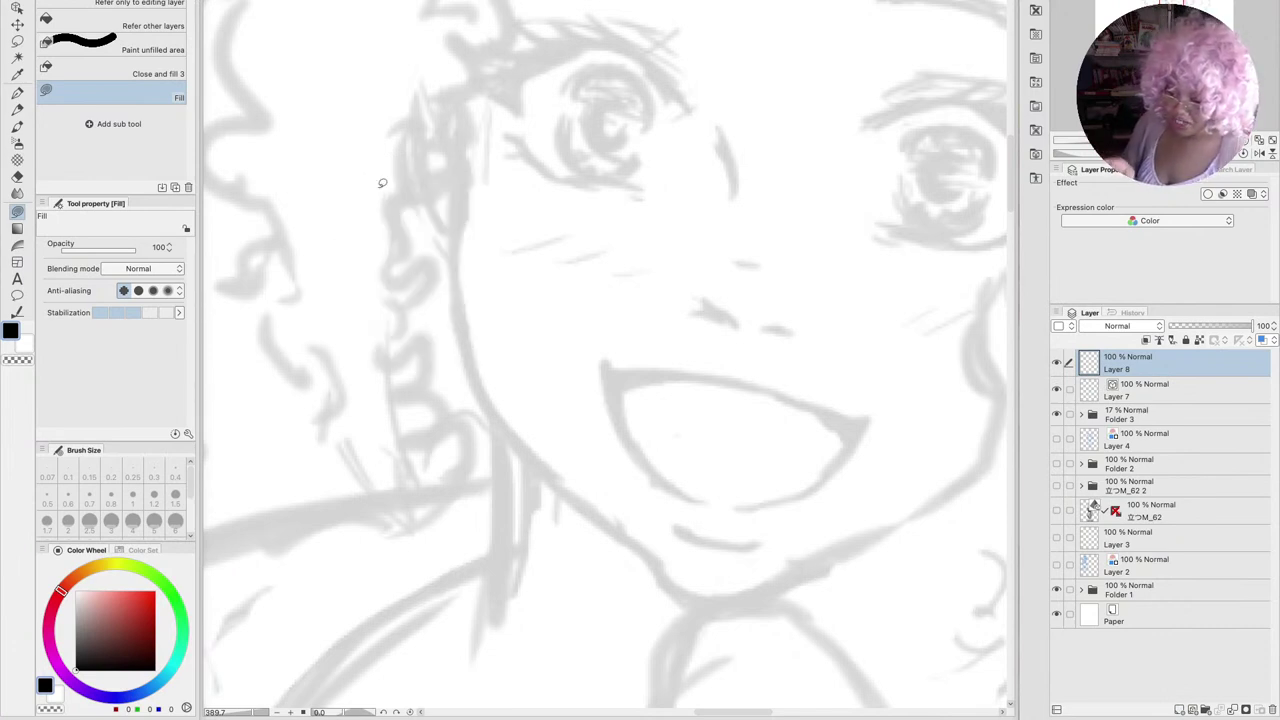
{"action": "mouse_move", "coordinate": [350, 112]}
{"action": "left_mouse_down"}
{"action": "mouse_move", "coordinate": [313, 230]}
{"action": "mouse_move", "coordinate": [482, 390]}
{"action": "mouse_move", "coordinate": [340, 118]}
{"action": "left_mouse_up"}
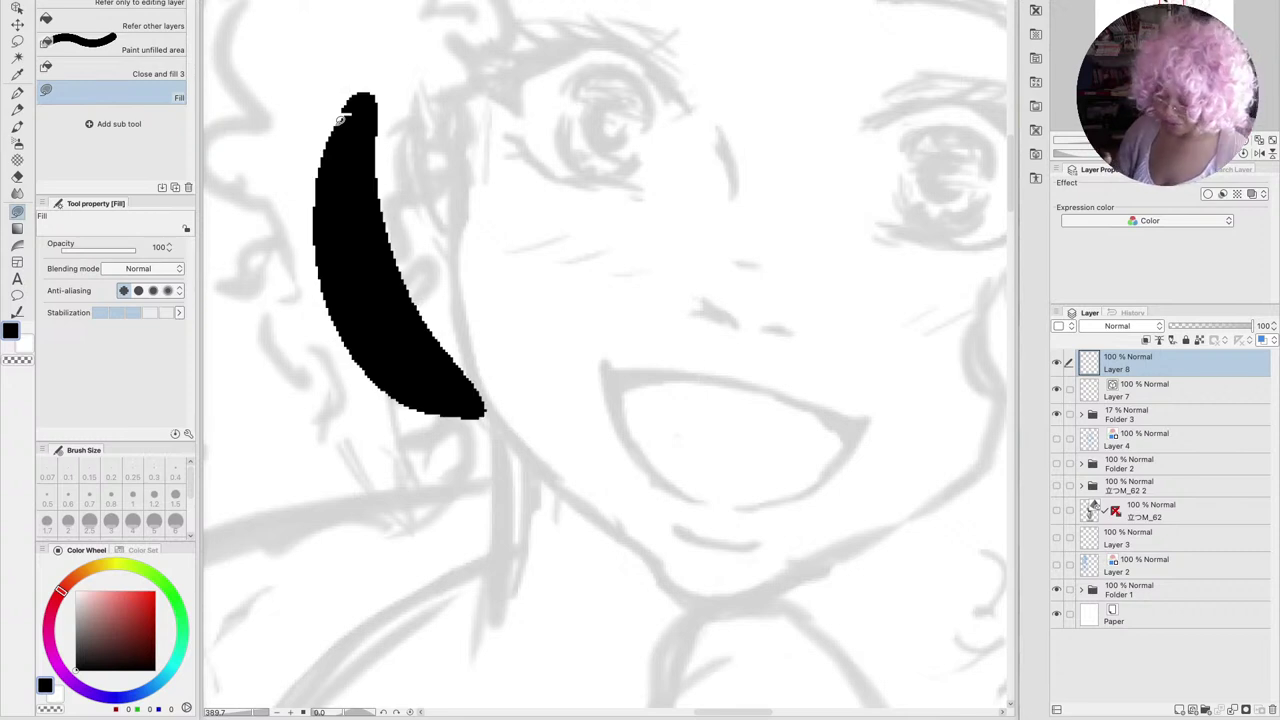
{"action": "key", "text": "ctrl+z"}
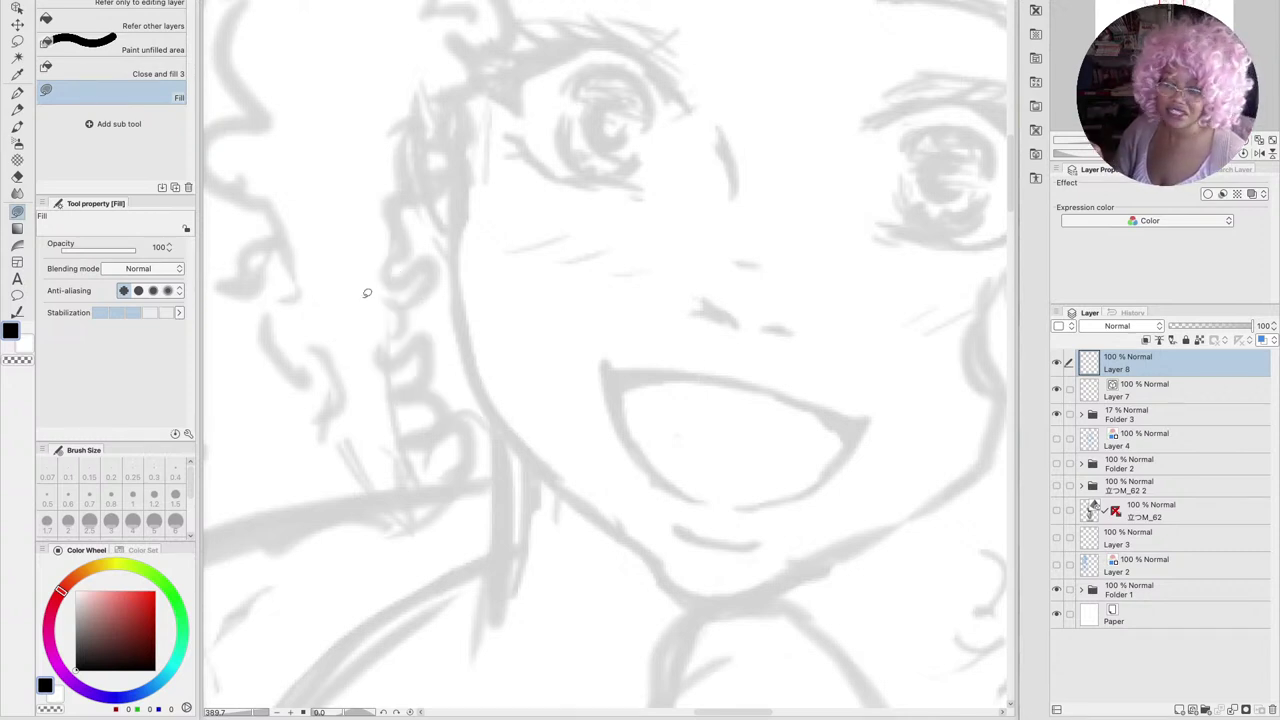
{"action": "left_click", "coordinate": [17, 93]}
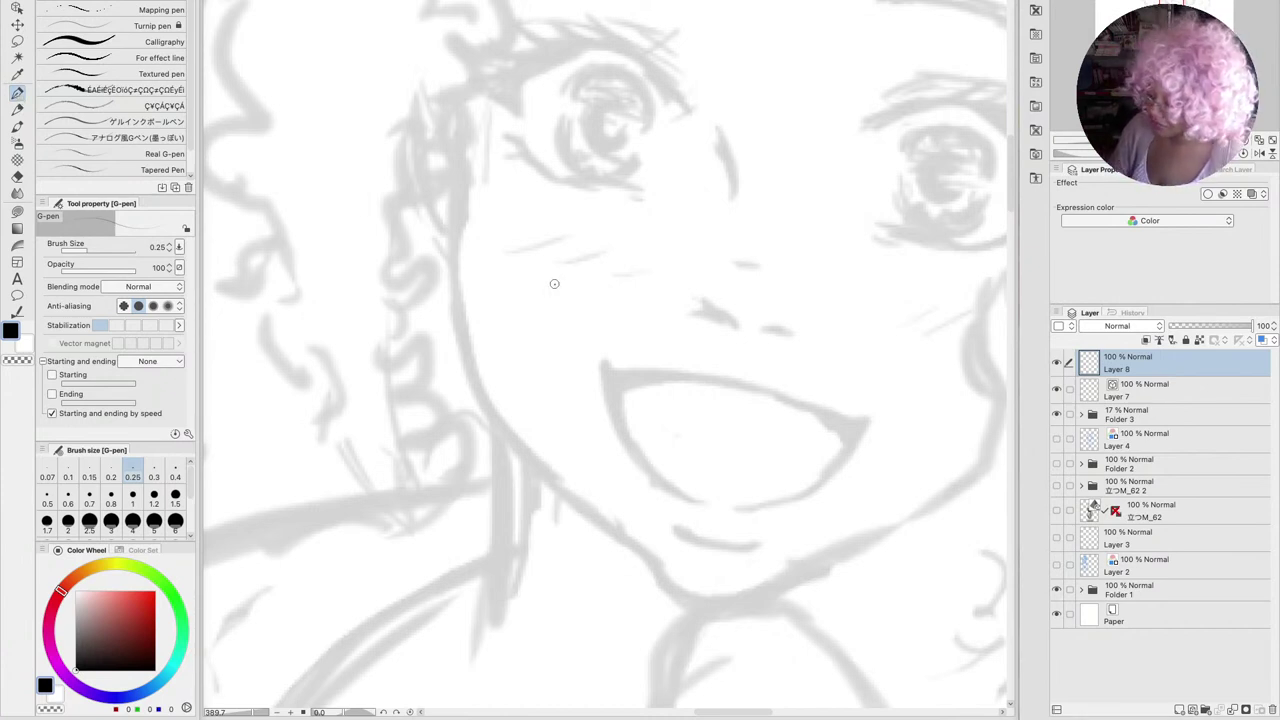
Delete the unused Layer 8 and set the pen size to 0.3
{"action": "left_click", "coordinate": [1270, 707]}
{"action": "key", "text": "Return"}
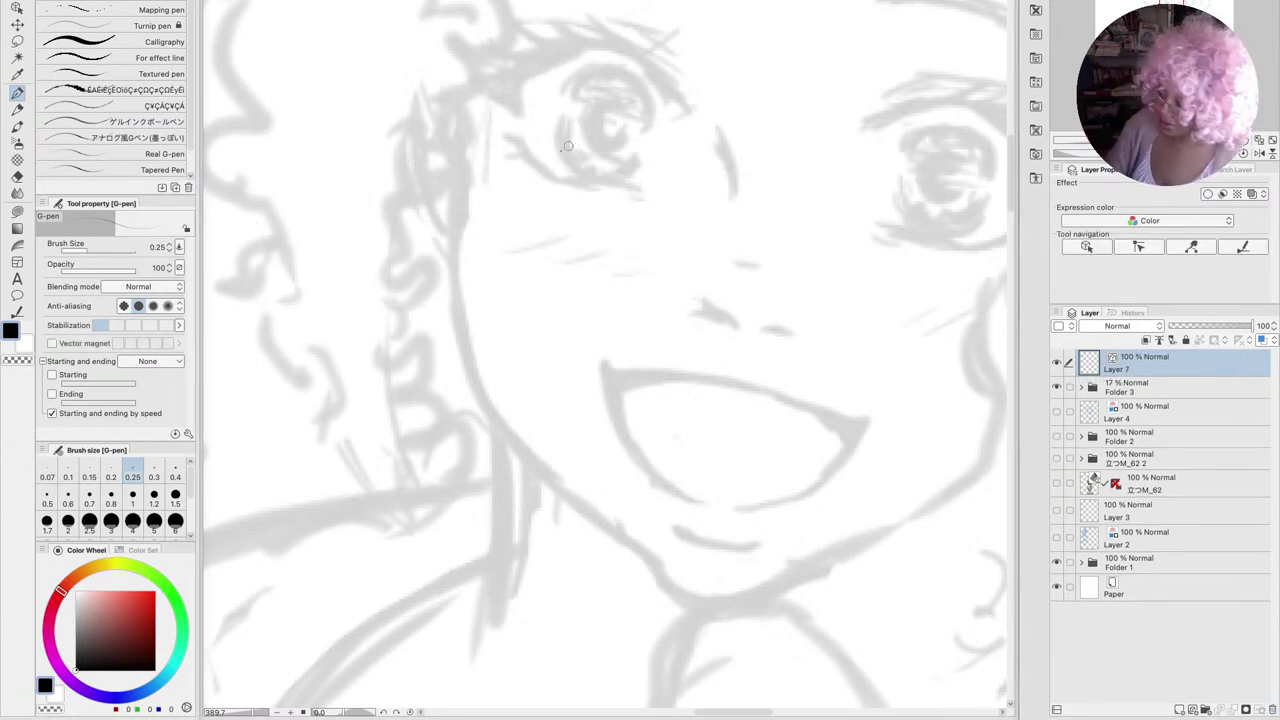
{"action": "key", "text": "bracketleft"}
{"action": "key", "text": "bracketleft"}
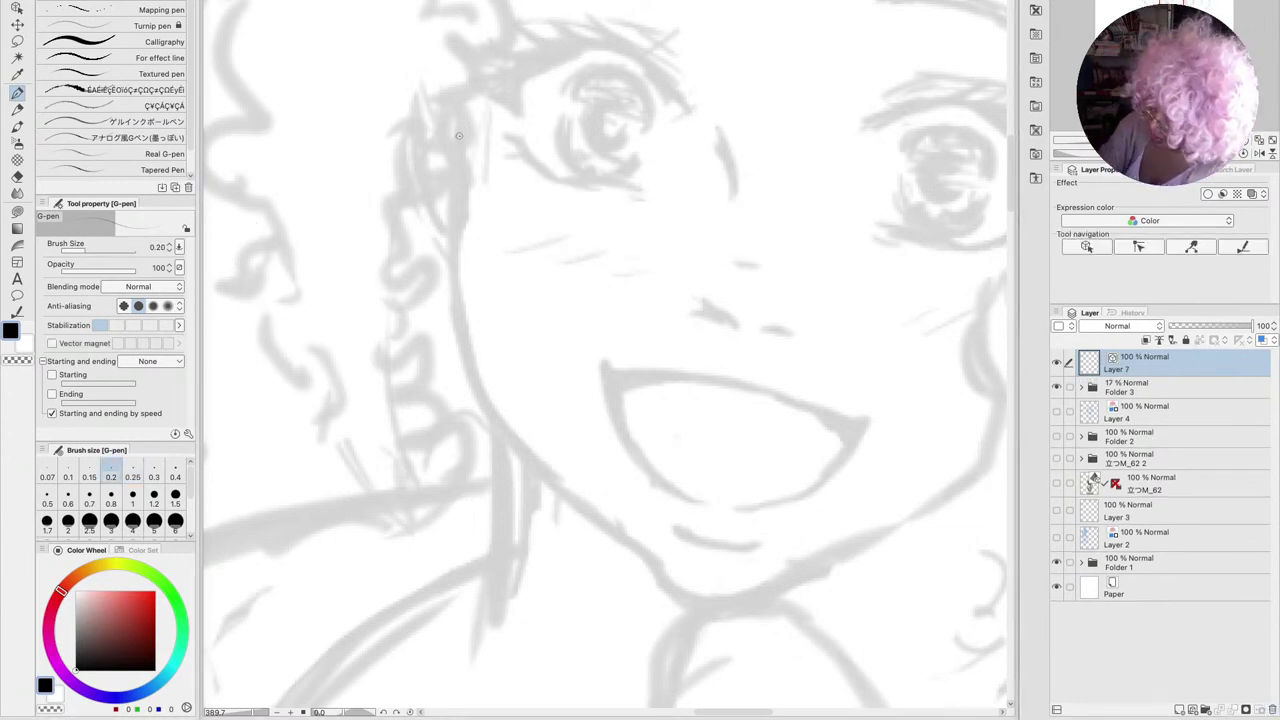
{"action": "left_click", "coordinate": [154, 474]}
Ink the left cheek and jaw outline, a strand beside the cheek, and the chin
{"action": "mouse_move", "coordinate": [457, 99]}
{"action": "left_mouse_down"}
{"action": "mouse_move", "coordinate": [454, 294]}
{"action": "mouse_move", "coordinate": [467, 366]}
{"action": "mouse_move", "coordinate": [523, 457]}
{"action": "mouse_move", "coordinate": [668, 574]}
{"action": "left_mouse_up"}
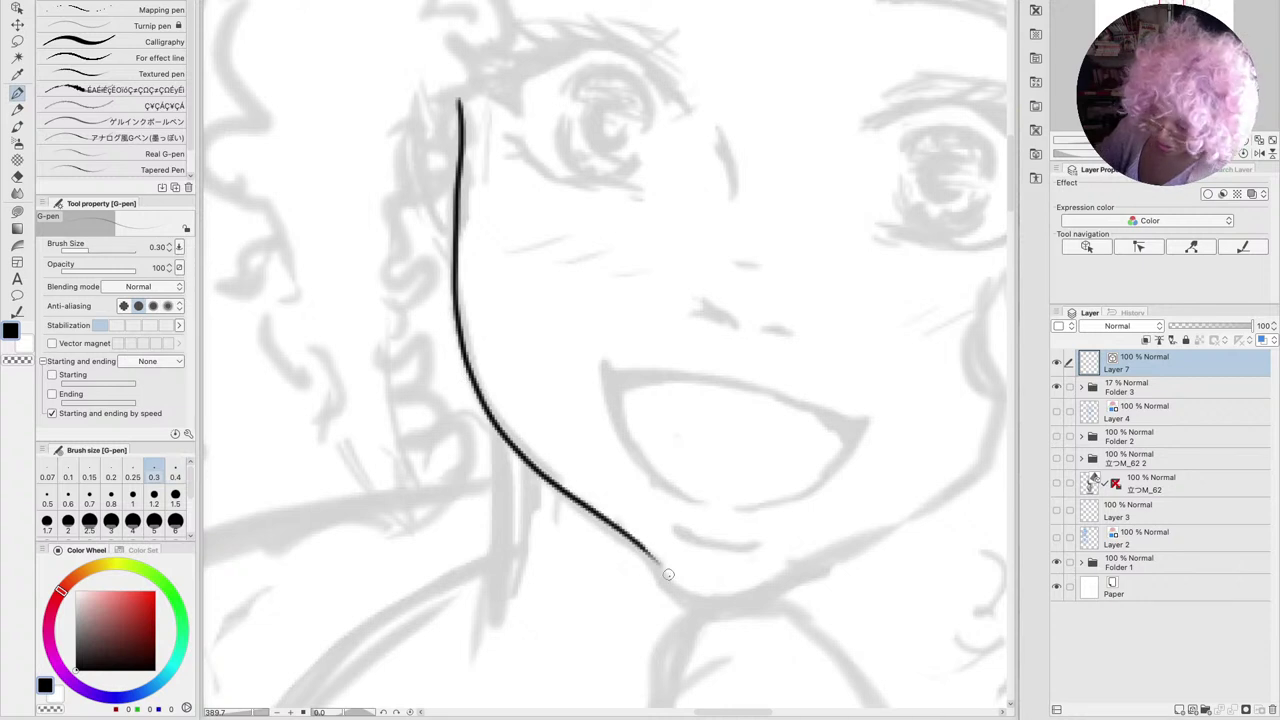
{"action": "left_click_drag", "start_coordinate": [414, 143], "coordinate": [452, 240]}
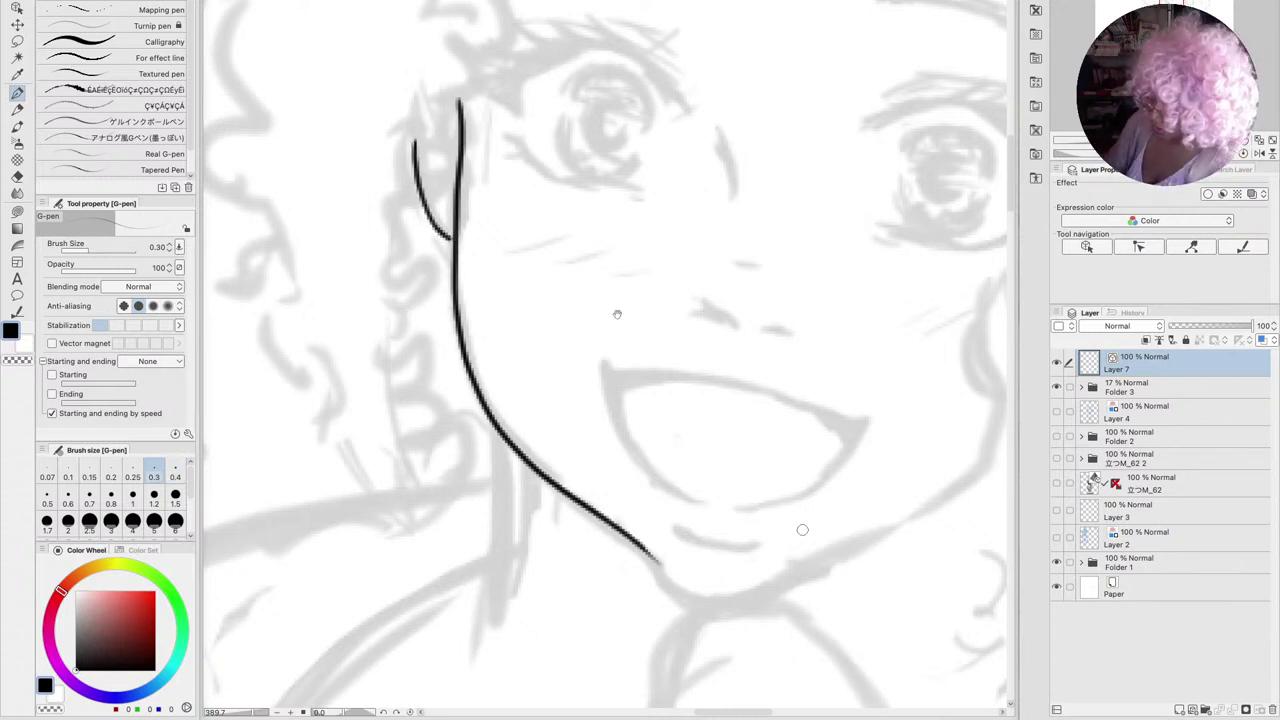
{"action": "scroll", "coordinate": [617, 314], "scroll_direction": "down", "scroll_amount": 5}
{"action": "left_click_drag", "start_coordinate": [614, 309], "coordinate": [566, 307]}
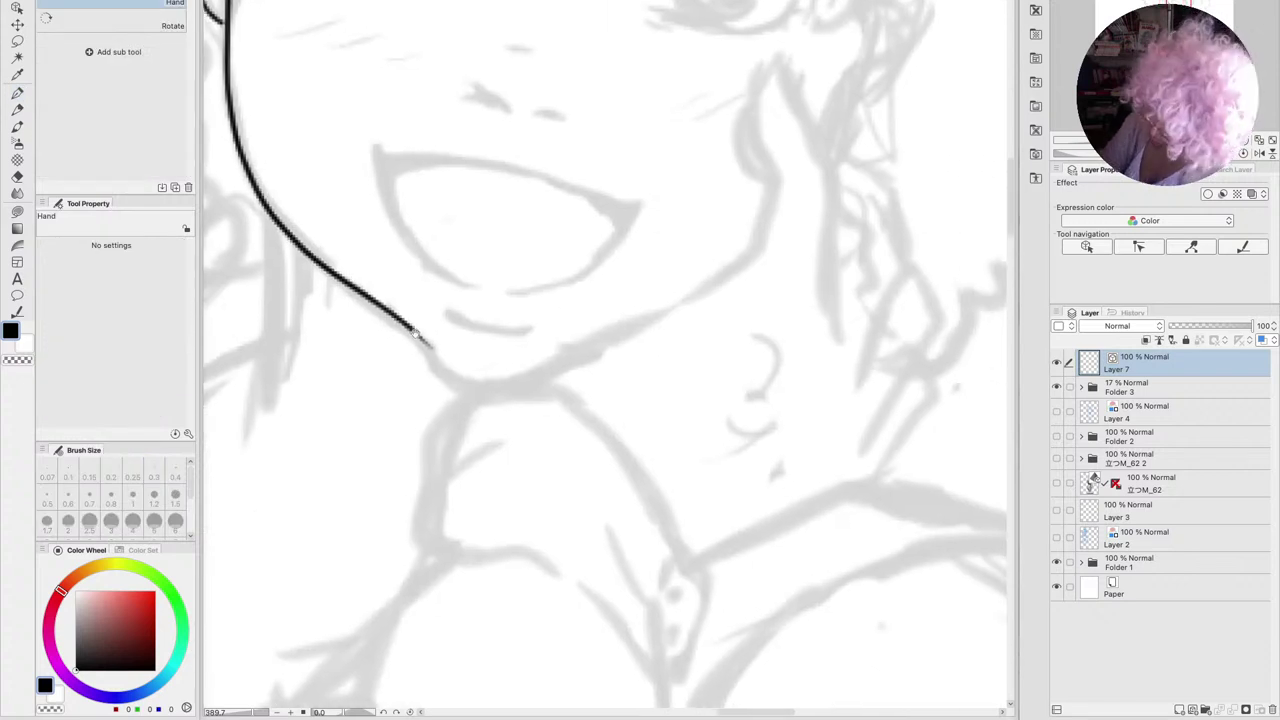
{"action": "key", "text": "p"}
{"action": "mouse_move", "coordinate": [420, 336]}
{"action": "left_mouse_down"}
{"action": "mouse_move", "coordinate": [480, 388]}
{"action": "mouse_move", "coordinate": [598, 343]}
{"action": "left_mouse_up"}
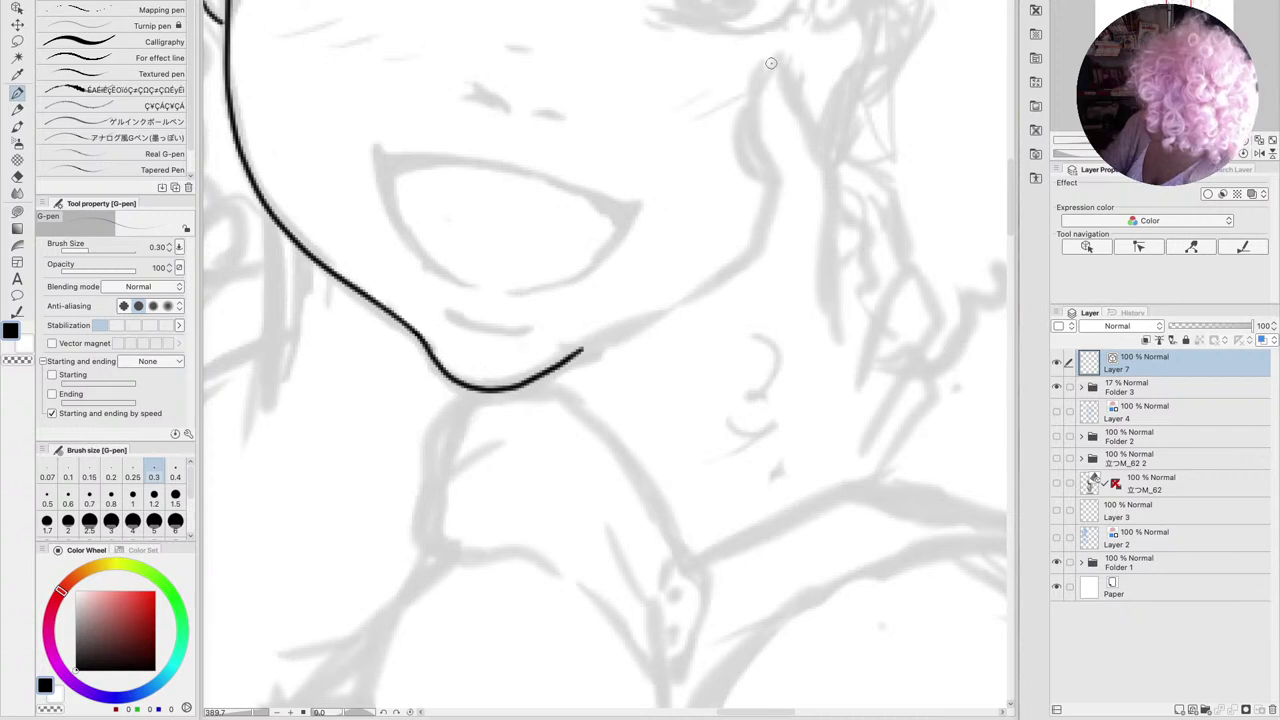
Ink the right ear's outline and inner detail plus the neck line up to it
{"action": "mouse_move", "coordinate": [771, 63]}
{"action": "left_mouse_down"}
{"action": "mouse_move", "coordinate": [748, 116]}
{"action": "mouse_move", "coordinate": [772, 175]}
{"action": "mouse_move", "coordinate": [748, 261]}
{"action": "mouse_move", "coordinate": [568, 355]}
{"action": "mouse_move", "coordinate": [548, 384]}
{"action": "left_mouse_up"}
{"action": "mouse_move", "coordinate": [770, 64]}
{"action": "left_mouse_down"}
{"action": "mouse_move", "coordinate": [828, 170]}
{"action": "mouse_move", "coordinate": [840, 334]}
{"action": "left_mouse_up"}
{"action": "mouse_move", "coordinate": [800, 112]}
{"action": "left_mouse_down"}
{"action": "mouse_move", "coordinate": [872, 176]}
{"action": "mouse_move", "coordinate": [900, 230]}
{"action": "mouse_move", "coordinate": [906, 259]}
{"action": "mouse_move", "coordinate": [870, 362]}
{"action": "left_mouse_up"}
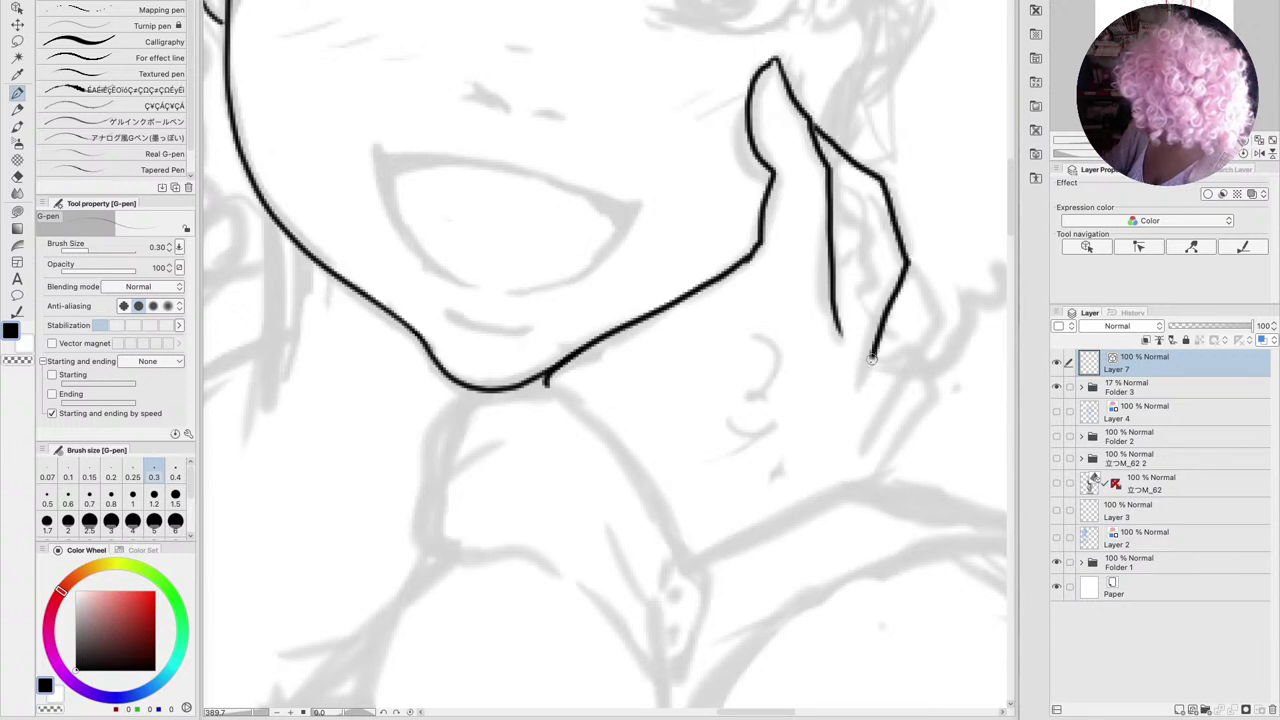
{"action": "mouse_move", "coordinate": [830, 196]}
{"action": "left_mouse_down"}
{"action": "mouse_move", "coordinate": [859, 228]}
{"action": "mouse_move", "coordinate": [836, 272]}
{"action": "left_mouse_up"}
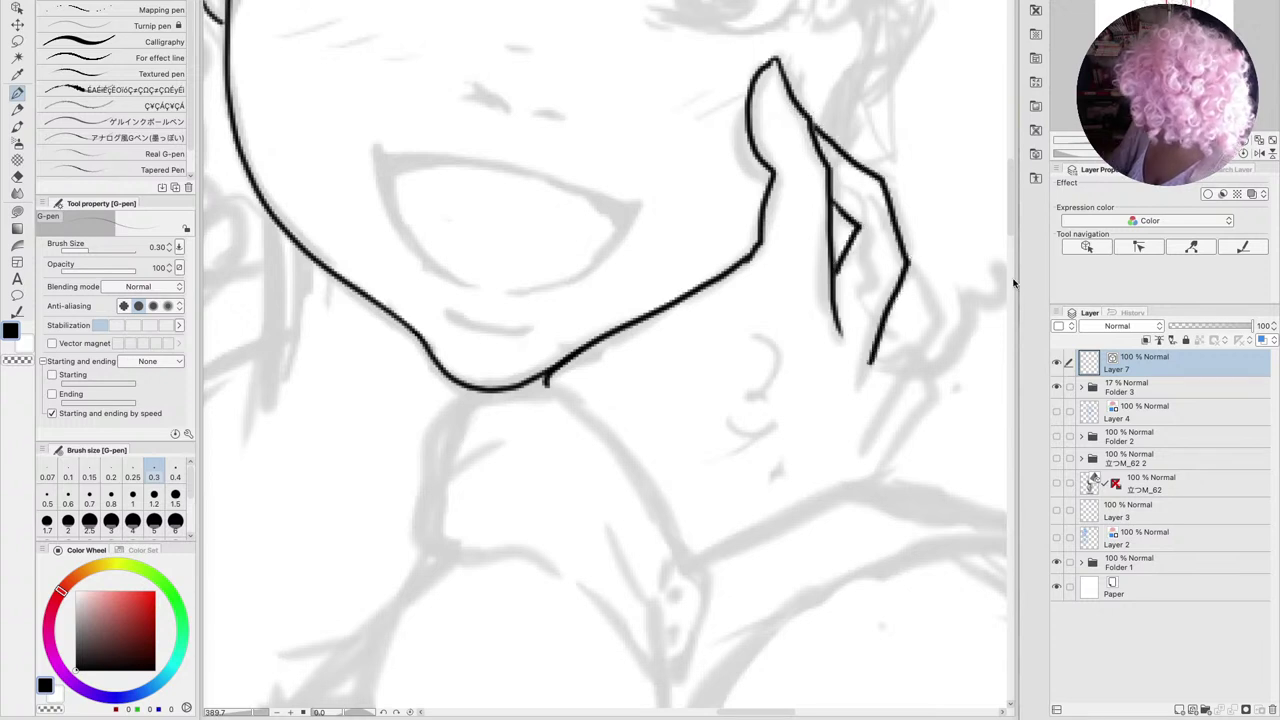
{"action": "scroll", "coordinate": [1005, 225], "scroll_direction": "down", "scroll_amount": 5}
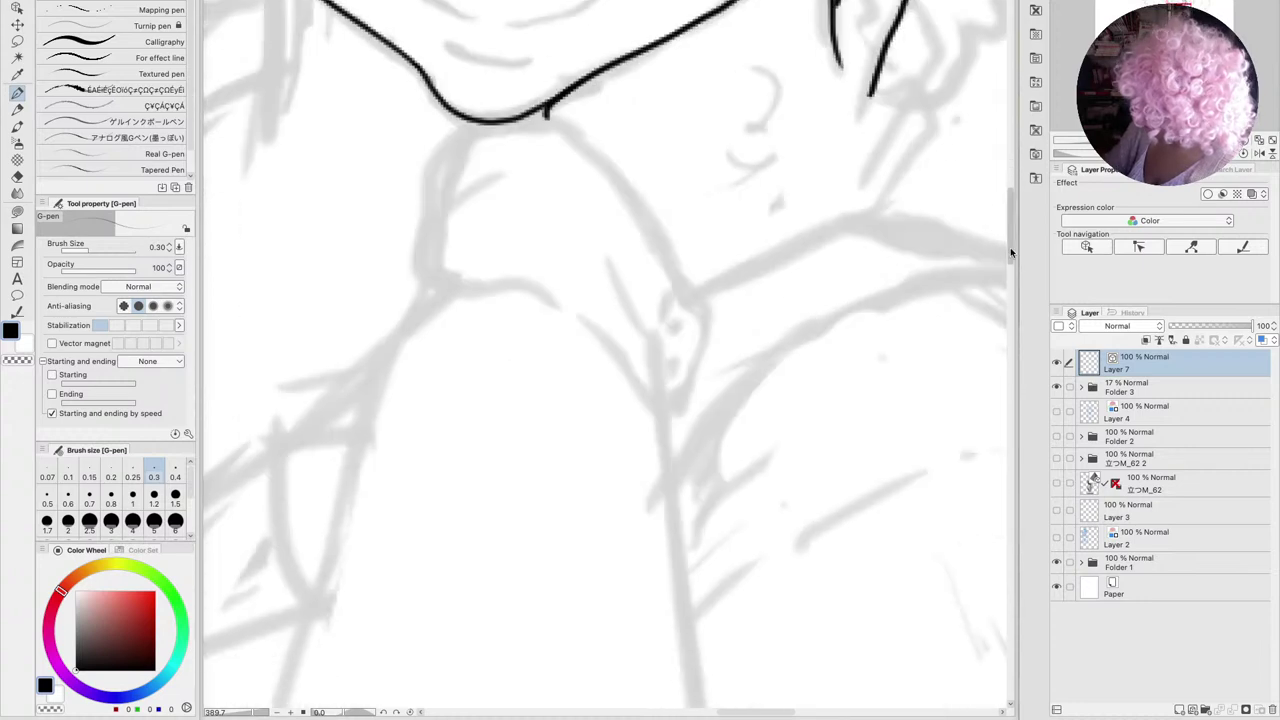
{"action": "scroll", "coordinate": [1008, 245], "scroll_direction": "up", "scroll_amount": 4}
{"action": "mouse_move", "coordinate": [907, 172]}
{"action": "left_mouse_down"}
{"action": "mouse_move", "coordinate": [934, 249]}
{"action": "mouse_move", "coordinate": [870, 384]}
{"action": "left_mouse_up"}
{"action": "mouse_move", "coordinate": [921, 273]}
{"action": "left_mouse_down"}
{"action": "mouse_move", "coordinate": [916, 346]}
{"action": "mouse_move", "coordinate": [876, 402]}
{"action": "left_mouse_up"}
{"action": "left_click_drag", "start_coordinate": [692, 486], "coordinate": [883, 402]}
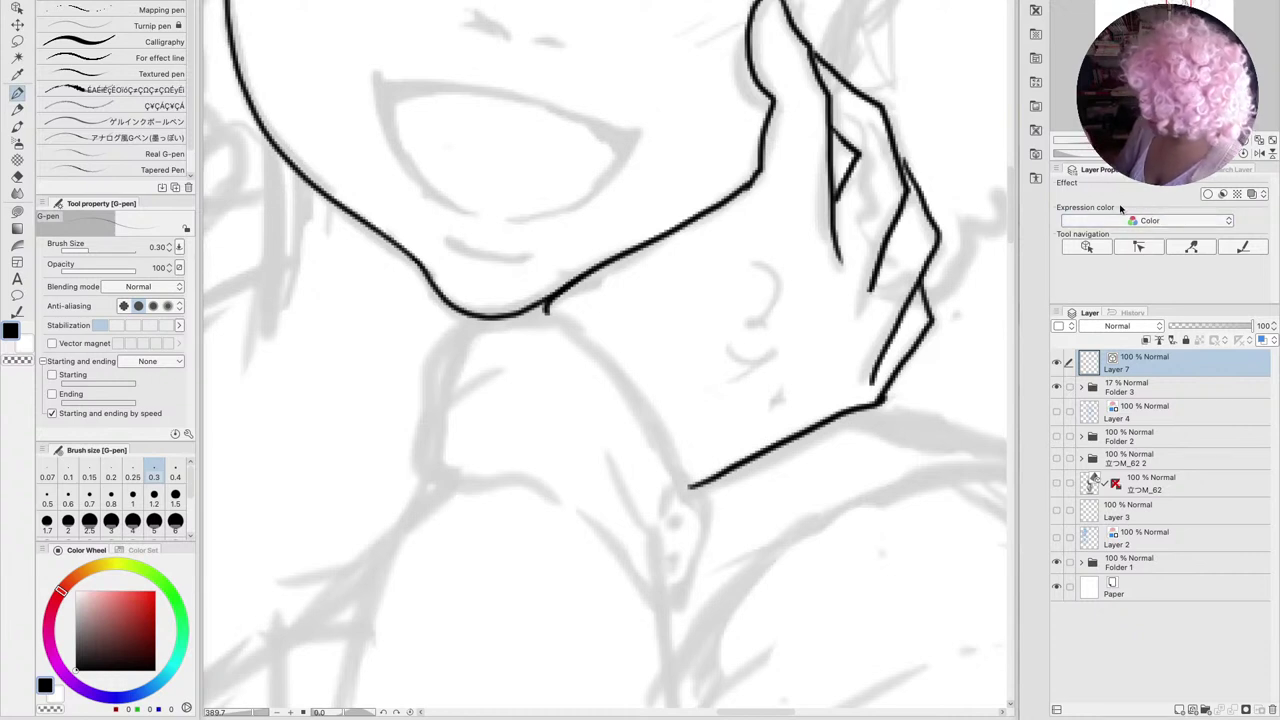
Ink the under-chin line and the collar flap points with a button dot
{"action": "mouse_move", "coordinate": [448, 335]}
{"action": "left_mouse_down"}
{"action": "mouse_move", "coordinate": [543, 314]}
{"action": "mouse_move", "coordinate": [572, 329]}
{"action": "mouse_move", "coordinate": [635, 399]}
{"action": "mouse_move", "coordinate": [662, 516]}
{"action": "left_mouse_up"}
{"action": "scroll", "coordinate": [995, 238], "scroll_direction": "down", "scroll_amount": 4}
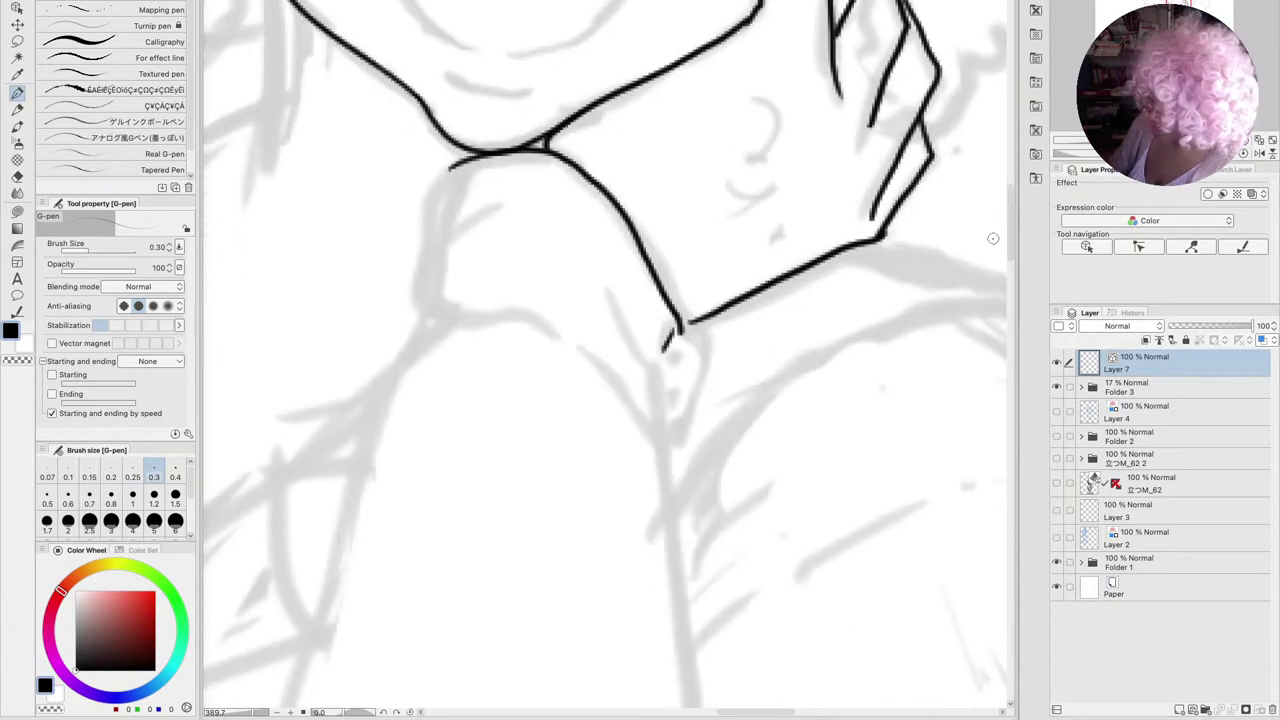
{"action": "mouse_move", "coordinate": [451, 165]}
{"action": "left_mouse_down"}
{"action": "mouse_move", "coordinate": [428, 218]}
{"action": "mouse_move", "coordinate": [431, 254]}
{"action": "mouse_move", "coordinate": [497, 206]}
{"action": "left_mouse_up"}
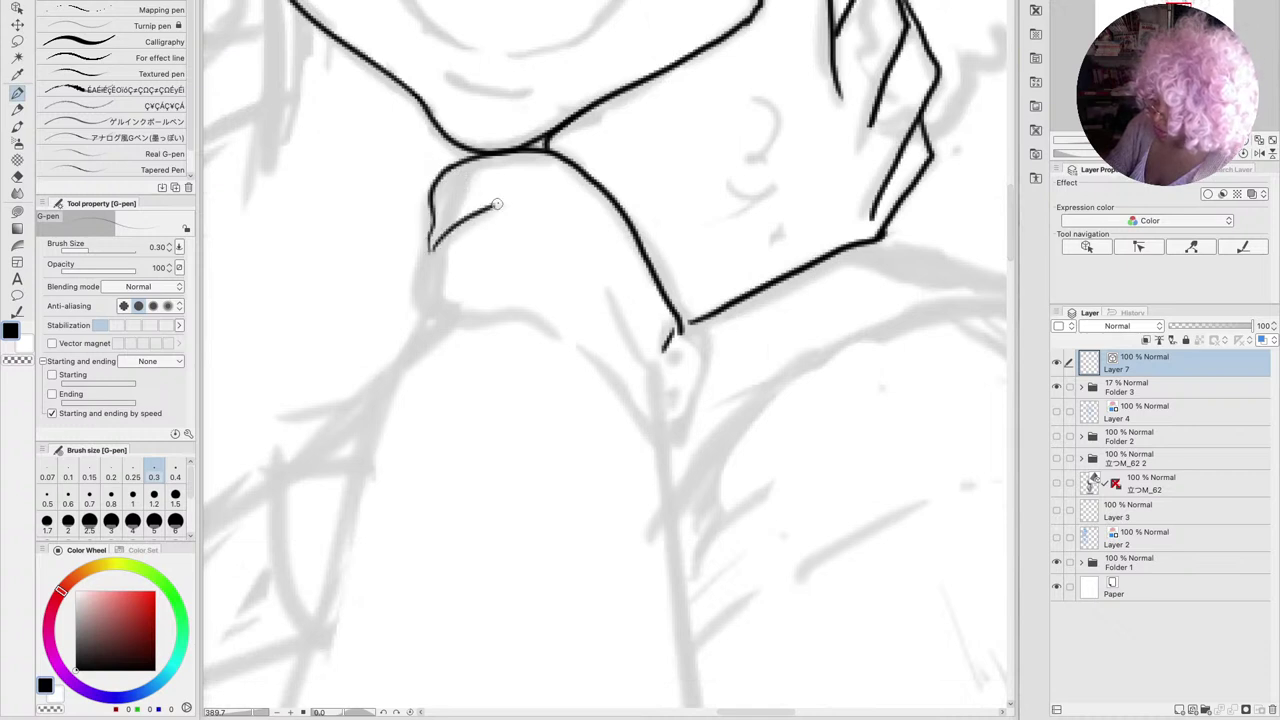
{"action": "mouse_move", "coordinate": [428, 246]}
{"action": "left_mouse_down"}
{"action": "mouse_move", "coordinate": [416, 323]}
{"action": "mouse_move", "coordinate": [488, 322]}
{"action": "mouse_move", "coordinate": [600, 349]}
{"action": "left_mouse_up"}
{"action": "left_click_drag", "start_coordinate": [585, 357], "coordinate": [662, 445]}
{"action": "mouse_move", "coordinate": [610, 290]}
{"action": "left_mouse_down"}
{"action": "mouse_move", "coordinate": [655, 375]}
{"action": "mouse_move", "coordinate": [680, 450]}
{"action": "mouse_move", "coordinate": [666, 458]}
{"action": "left_mouse_up"}
{"action": "mouse_move", "coordinate": [688, 326]}
{"action": "left_mouse_down"}
{"action": "mouse_move", "coordinate": [706, 345]}
{"action": "mouse_move", "coordinate": [675, 440]}
{"action": "left_mouse_up"}
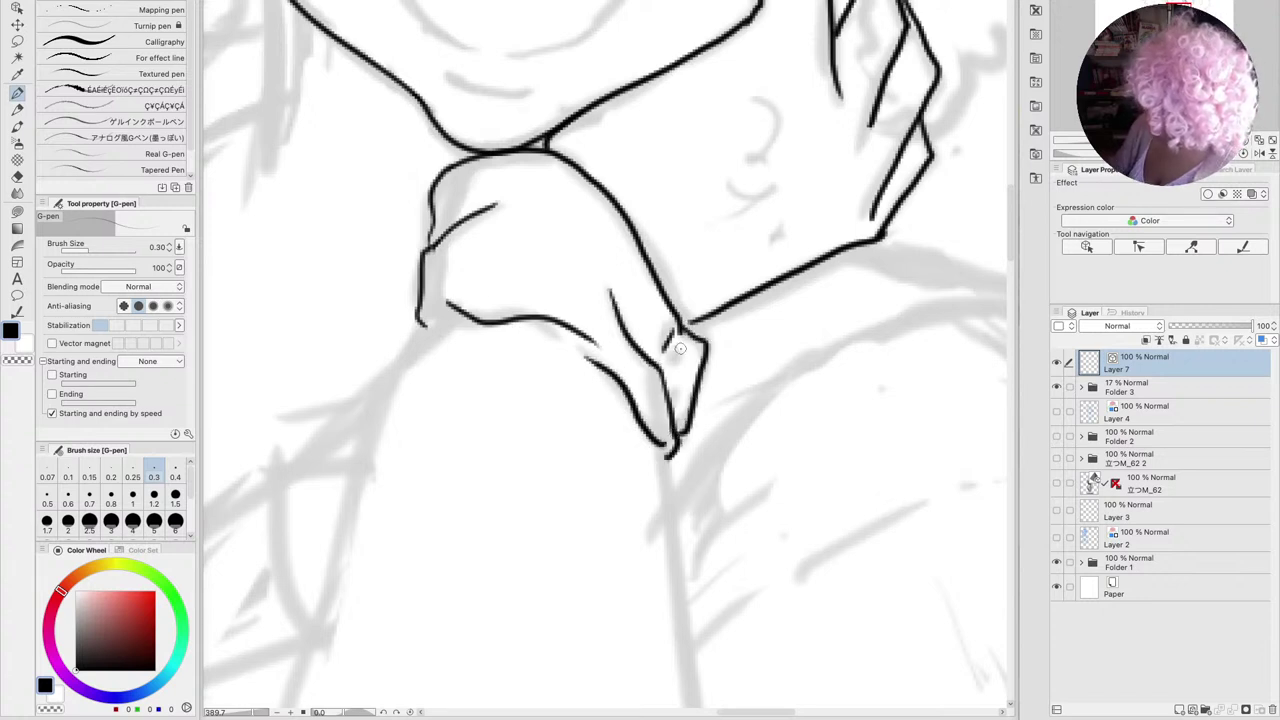
{"action": "left_click", "coordinate": [676, 353]}
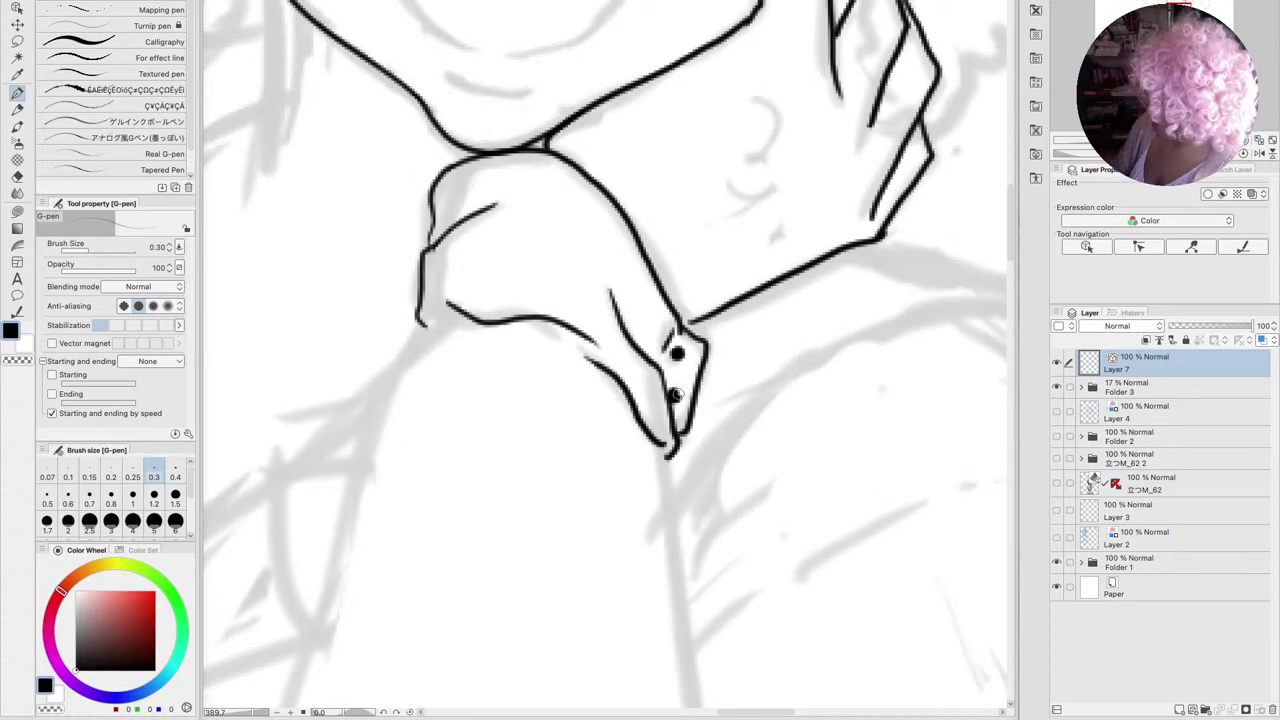
Ink the shirt edge below the collar, a long shirt line, and curved hair strands
{"action": "scroll", "coordinate": [1010, 338], "scroll_direction": "down", "scroll_amount": 5}
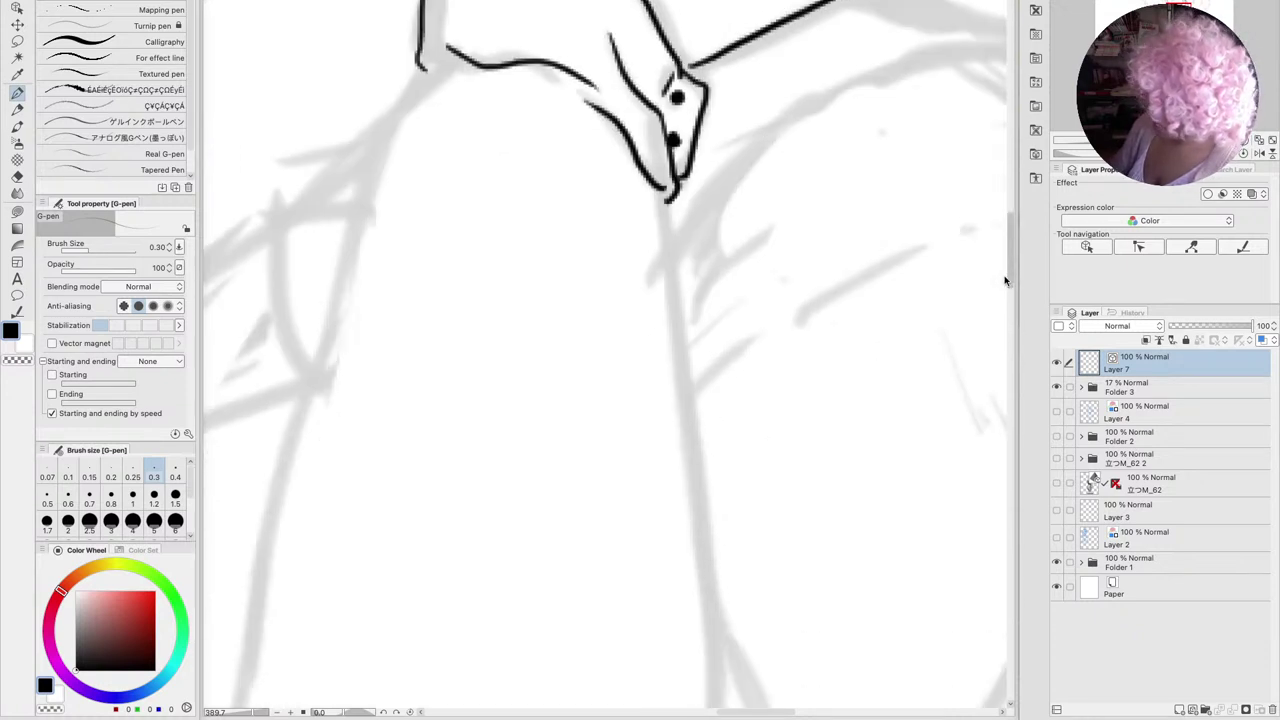
{"action": "scroll", "coordinate": [700, 673], "scroll_direction": "left", "scroll_amount": 5}
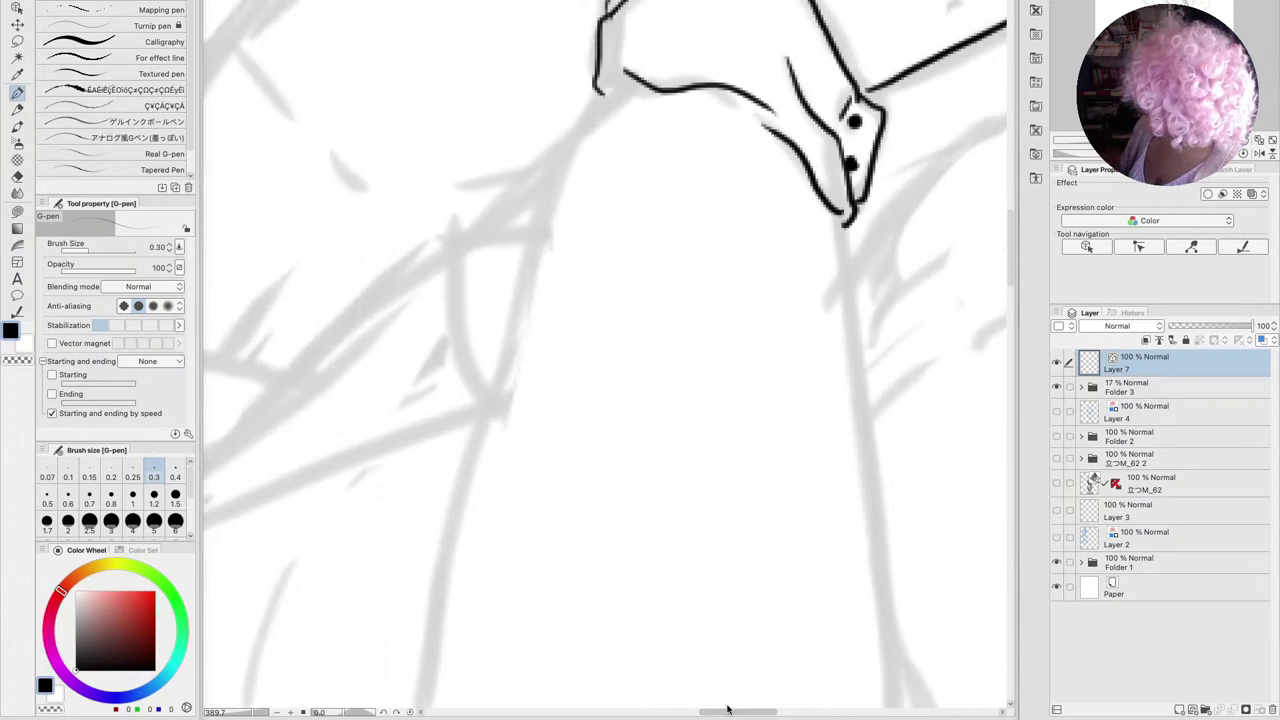
{"action": "mouse_move", "coordinate": [677, 88]}
{"action": "left_mouse_down"}
{"action": "mouse_move", "coordinate": [624, 138]}
{"action": "mouse_move", "coordinate": [606, 133]}
{"action": "mouse_move", "coordinate": [584, 188]}
{"action": "mouse_move", "coordinate": [524, 484]}
{"action": "left_mouse_up"}
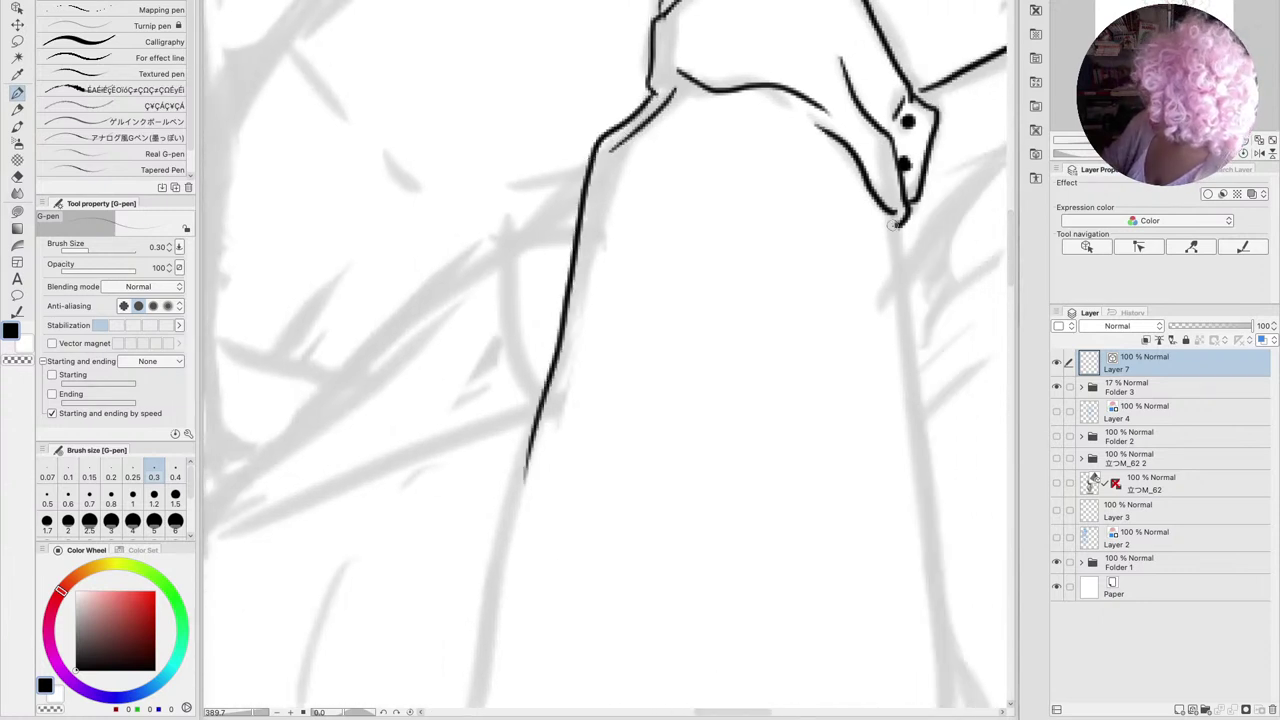
{"action": "left_click_drag", "start_coordinate": [893, 226], "coordinate": [932, 590]}
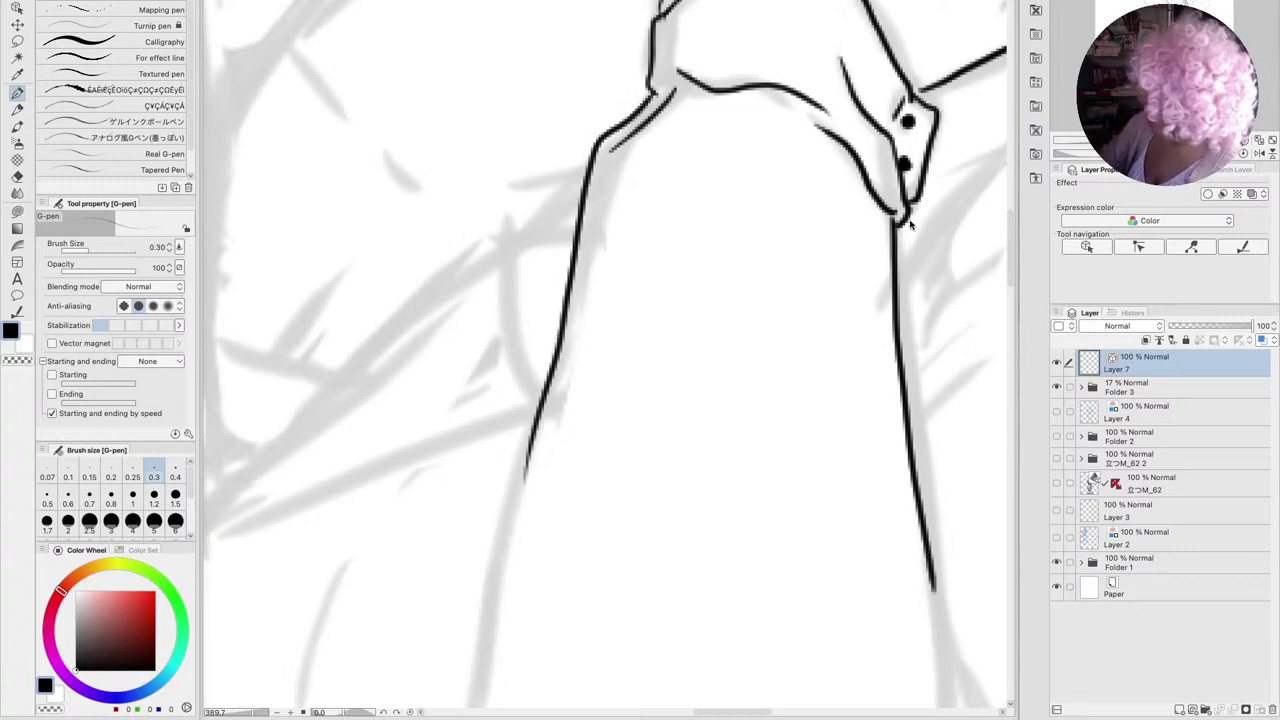
{"action": "key", "text": "ctrl+z"}
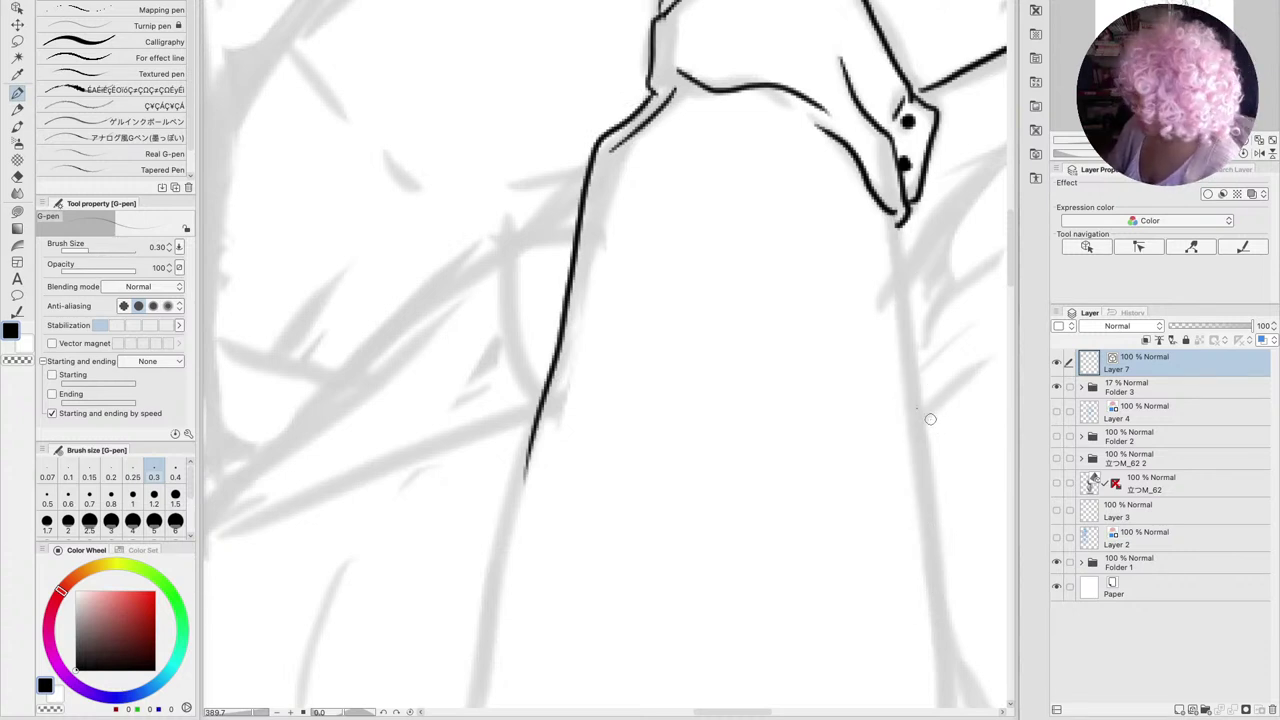
{"action": "left_click_drag", "start_coordinate": [930, 419], "coordinate": [733, 233]}
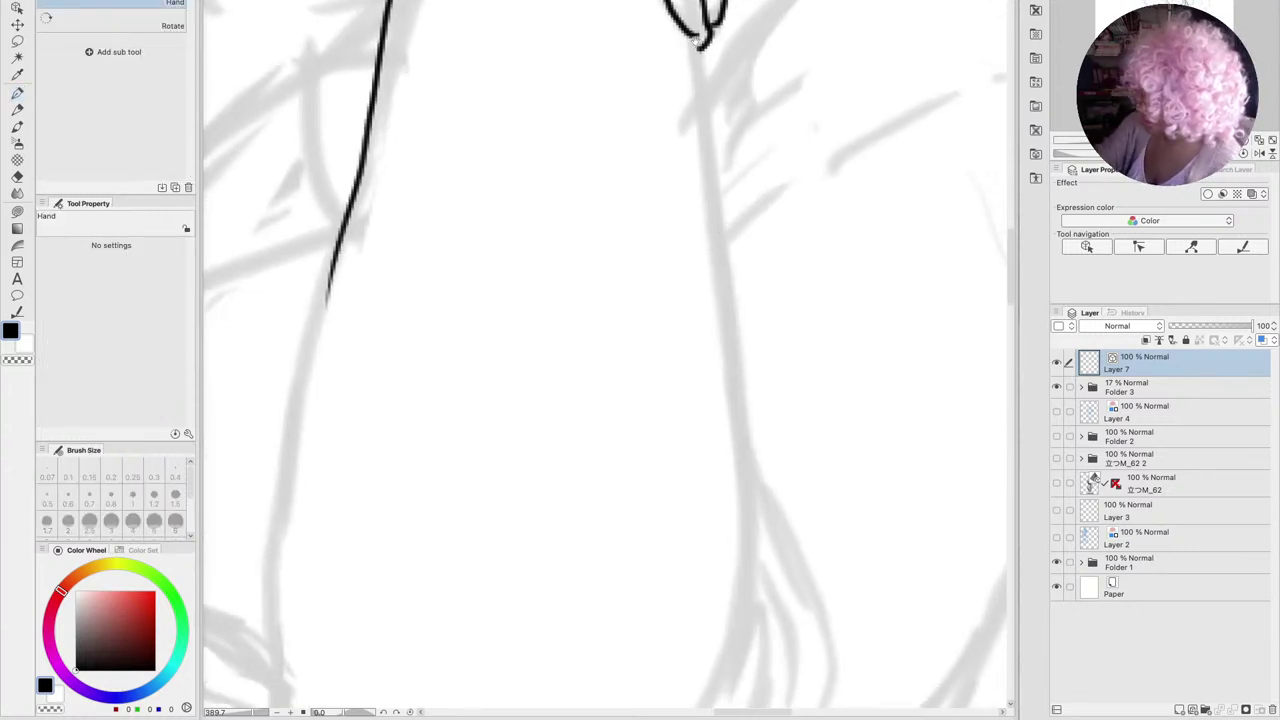
{"action": "mouse_move", "coordinate": [697, 42]}
{"action": "left_mouse_down"}
{"action": "mouse_move", "coordinate": [750, 505]}
{"action": "mouse_move", "coordinate": [741, 643]}
{"action": "left_mouse_up"}
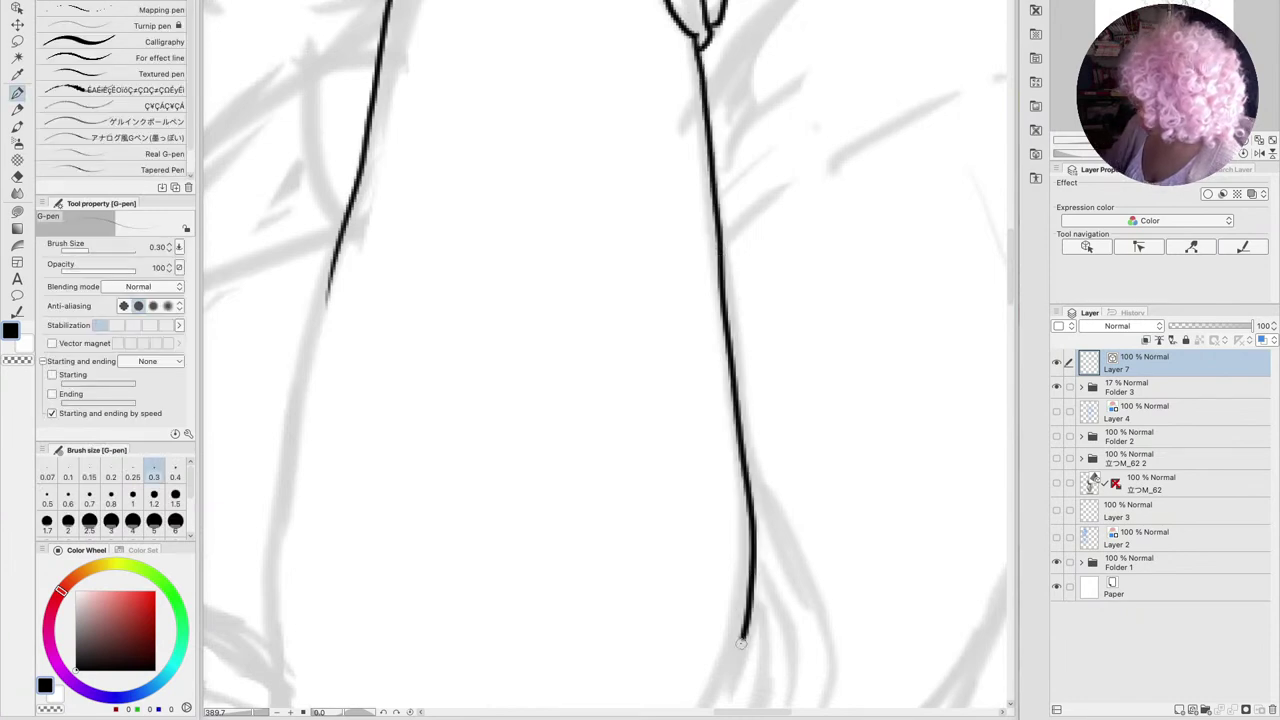
{"action": "left_click_drag", "start_coordinate": [846, 551], "coordinate": [823, 320]}
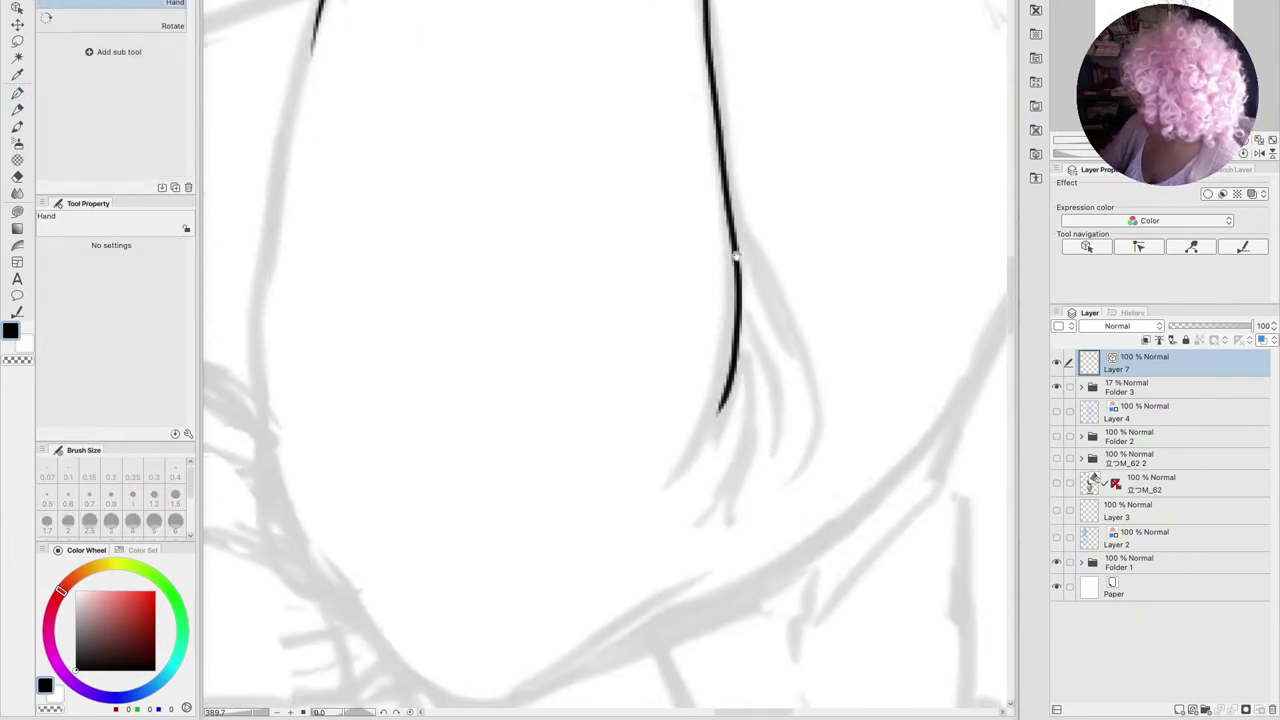
{"action": "mouse_move", "coordinate": [744, 290]}
{"action": "left_mouse_down"}
{"action": "mouse_move", "coordinate": [672, 503]}
{"action": "mouse_move", "coordinate": [742, 380]}
{"action": "mouse_move", "coordinate": [712, 533]}
{"action": "mouse_move", "coordinate": [783, 411]}
{"action": "mouse_move", "coordinate": [784, 452]}
{"action": "left_mouse_up"}
{"action": "mouse_move", "coordinate": [727, 190]}
{"action": "left_mouse_down"}
{"action": "mouse_move", "coordinate": [826, 430]}
{"action": "mouse_move", "coordinate": [771, 506]}
{"action": "left_mouse_up"}
Ink the long left-side outline with parallel lines and the lower curve joining them
{"action": "mouse_move", "coordinate": [435, 311]}
{"action": "left_mouse_down"}
{"action": "mouse_move", "coordinate": [674, 357]}
{"action": "mouse_move", "coordinate": [717, 343]}
{"action": "left_mouse_up"}
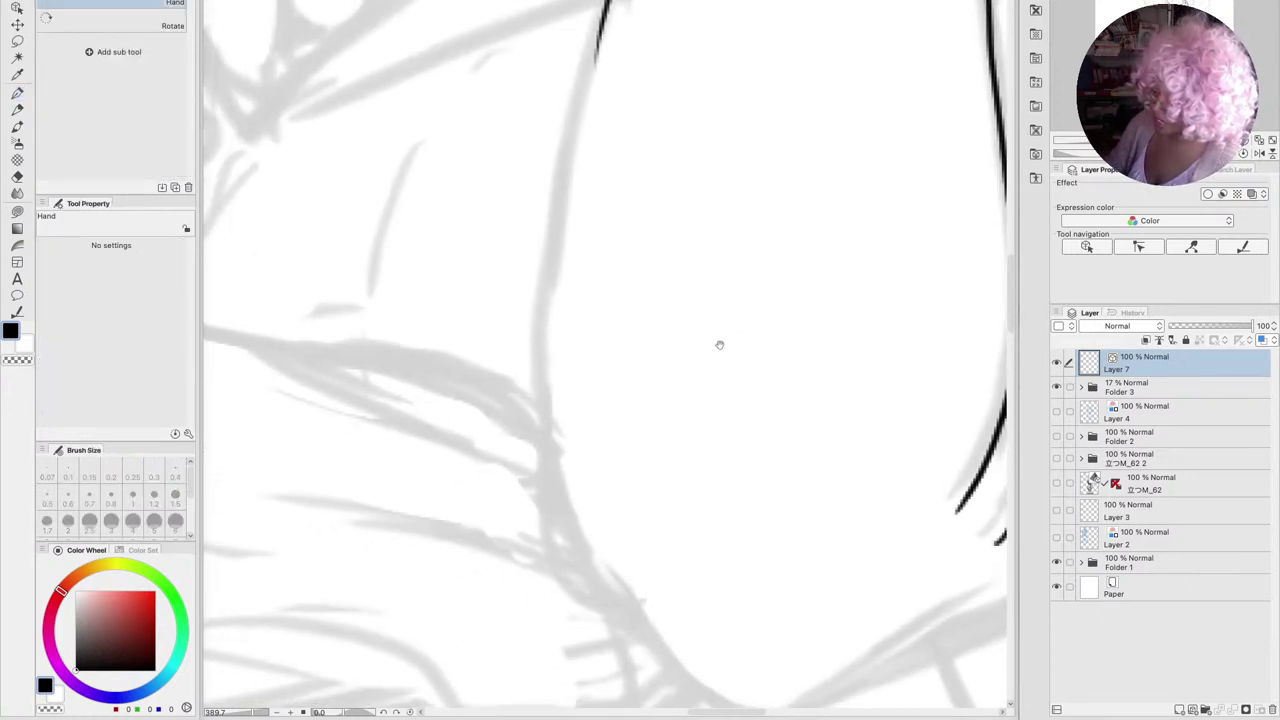
{"action": "mouse_move", "coordinate": [607, 5]}
{"action": "left_mouse_down"}
{"action": "mouse_move", "coordinate": [543, 303]}
{"action": "mouse_move", "coordinate": [541, 456]}
{"action": "left_mouse_up"}
{"action": "mouse_move", "coordinate": [535, 412]}
{"action": "left_mouse_down"}
{"action": "mouse_move", "coordinate": [550, 540]}
{"action": "mouse_move", "coordinate": [652, 634]}
{"action": "left_mouse_up"}
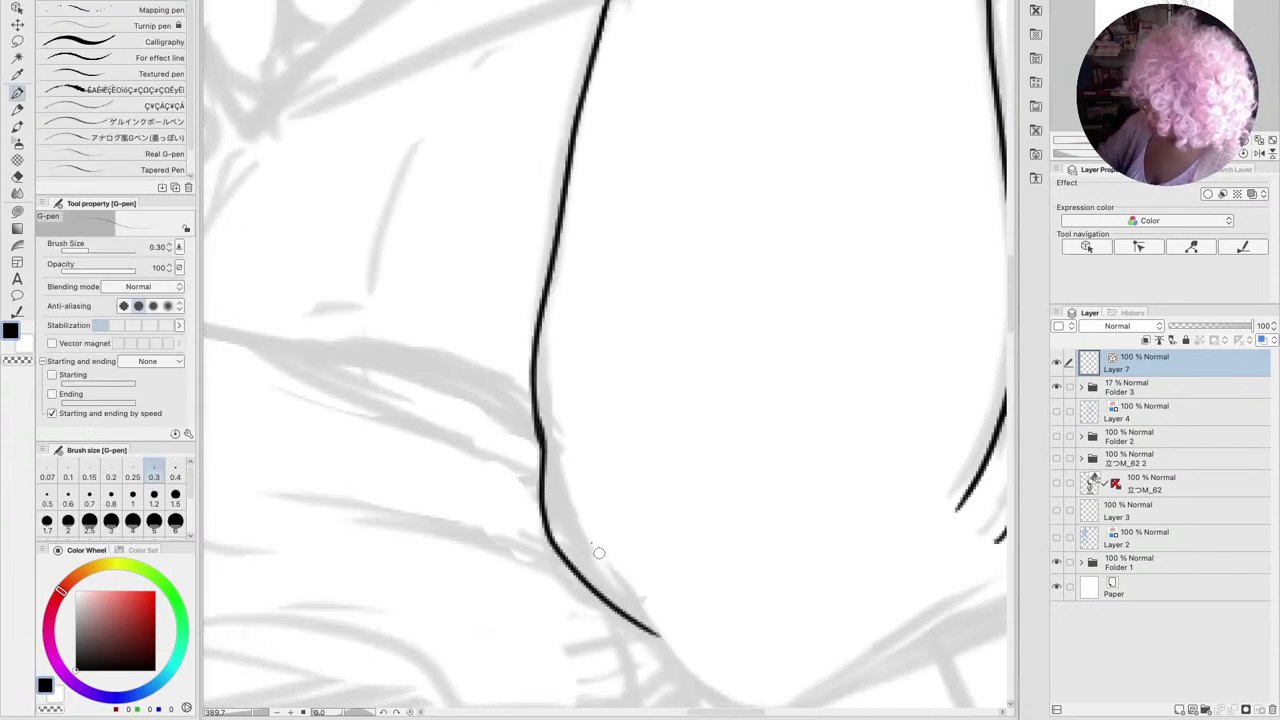
{"action": "left_click_drag", "start_coordinate": [580, 525], "coordinate": [665, 652]}
{"action": "left_click_drag", "start_coordinate": [750, 609], "coordinate": [549, 419]}
{"action": "mouse_move", "coordinate": [428, 417]}
{"action": "left_mouse_down"}
{"action": "mouse_move", "coordinate": [502, 491]}
{"action": "mouse_move", "coordinate": [568, 499]}
{"action": "mouse_move", "coordinate": [762, 377]}
{"action": "left_mouse_up"}
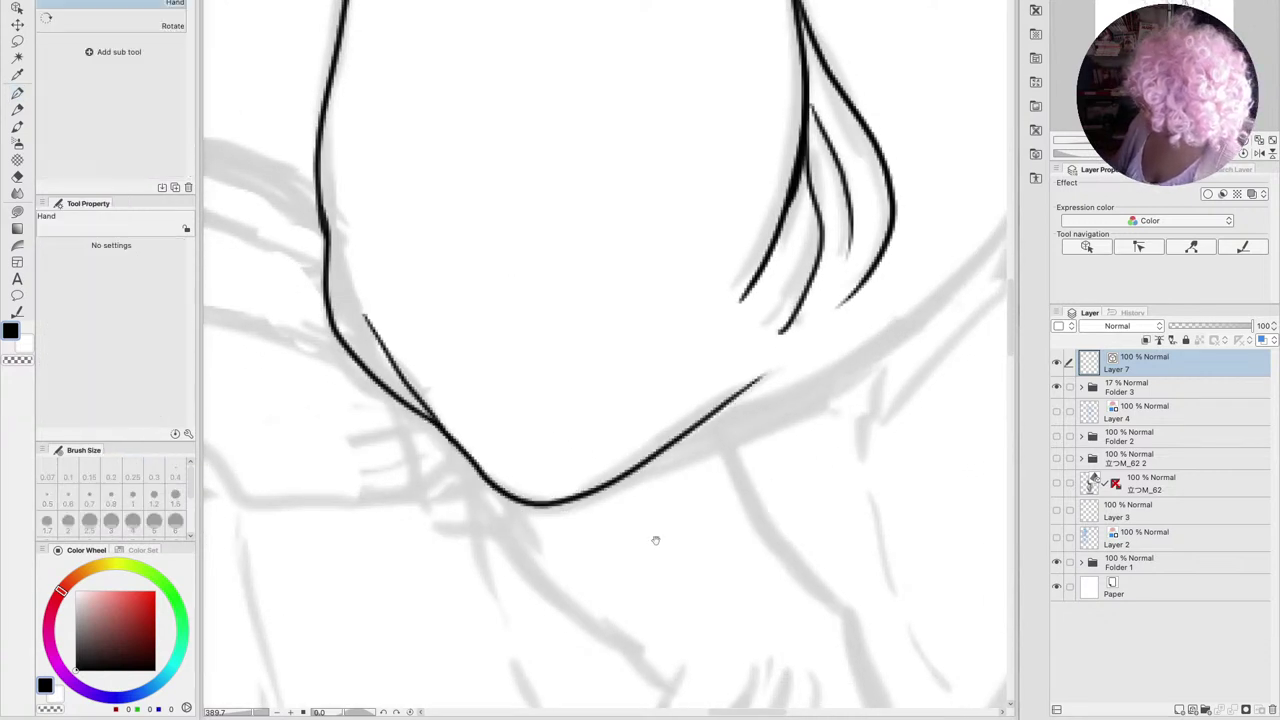
{"action": "mouse_move", "coordinate": [654, 537]}
{"action": "left_mouse_down"}
{"action": "mouse_move", "coordinate": [586, 580]}
{"action": "mouse_move", "coordinate": [388, 586]}
{"action": "mouse_move", "coordinate": [586, 494]}
{"action": "mouse_move", "coordinate": [828, 203]}
{"action": "mouse_move", "coordinate": [734, 472]}
{"action": "left_mouse_up"}
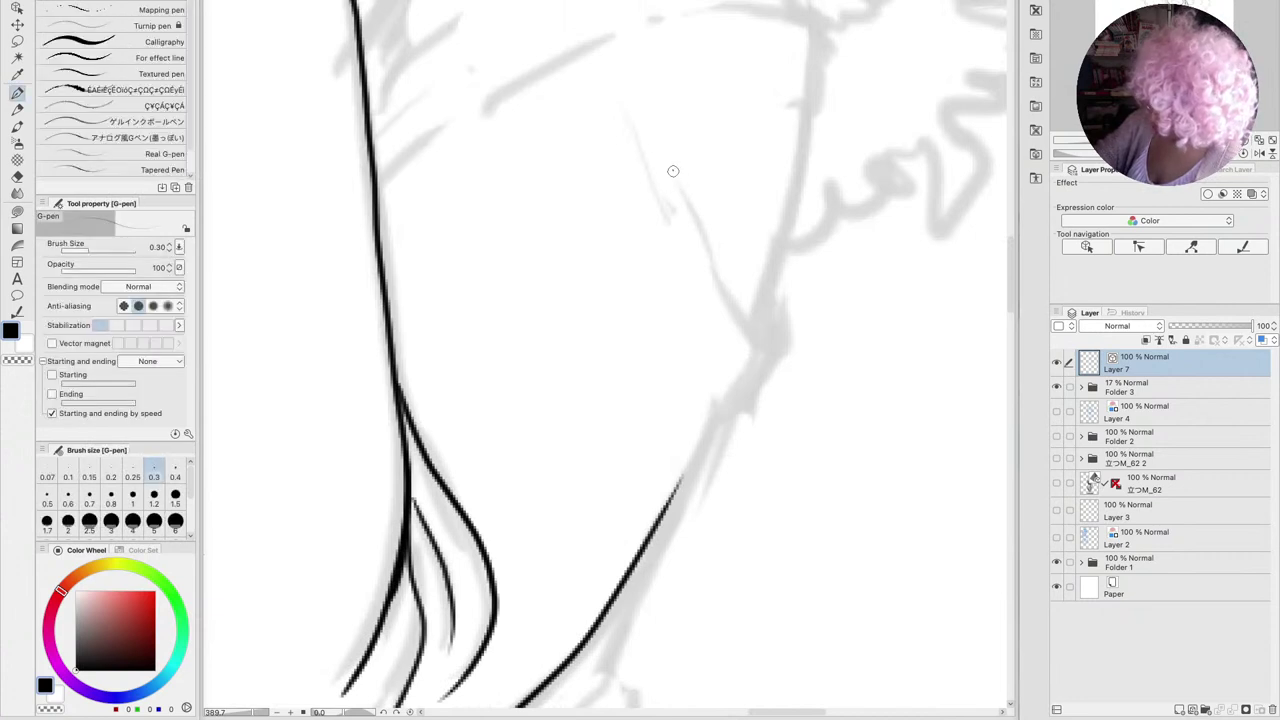
Ink a shirt fold, the shoulder outline, the seam across it, and its right edge
{"action": "mouse_move", "coordinate": [674, 166]}
{"action": "left_mouse_down"}
{"action": "mouse_move", "coordinate": [725, 296]}
{"action": "mouse_move", "coordinate": [756, 340]}
{"action": "left_mouse_up"}
{"action": "mouse_move", "coordinate": [808, 106]}
{"action": "left_mouse_down"}
{"action": "mouse_move", "coordinate": [758, 366]}
{"action": "mouse_move", "coordinate": [670, 488]}
{"action": "left_mouse_up"}
{"action": "left_click_drag", "start_coordinate": [717, 430], "coordinate": [664, 498]}
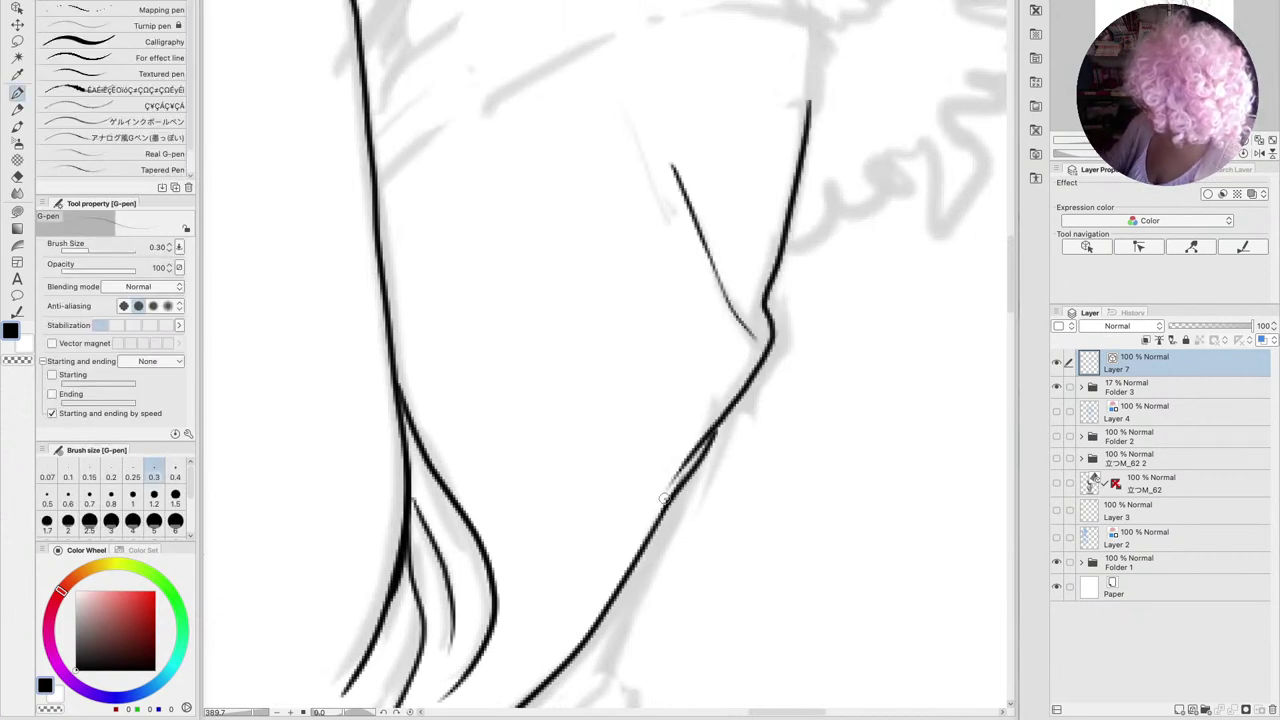
{"action": "scroll", "coordinate": [687, 285], "scroll_direction": "up", "scroll_amount": 6}
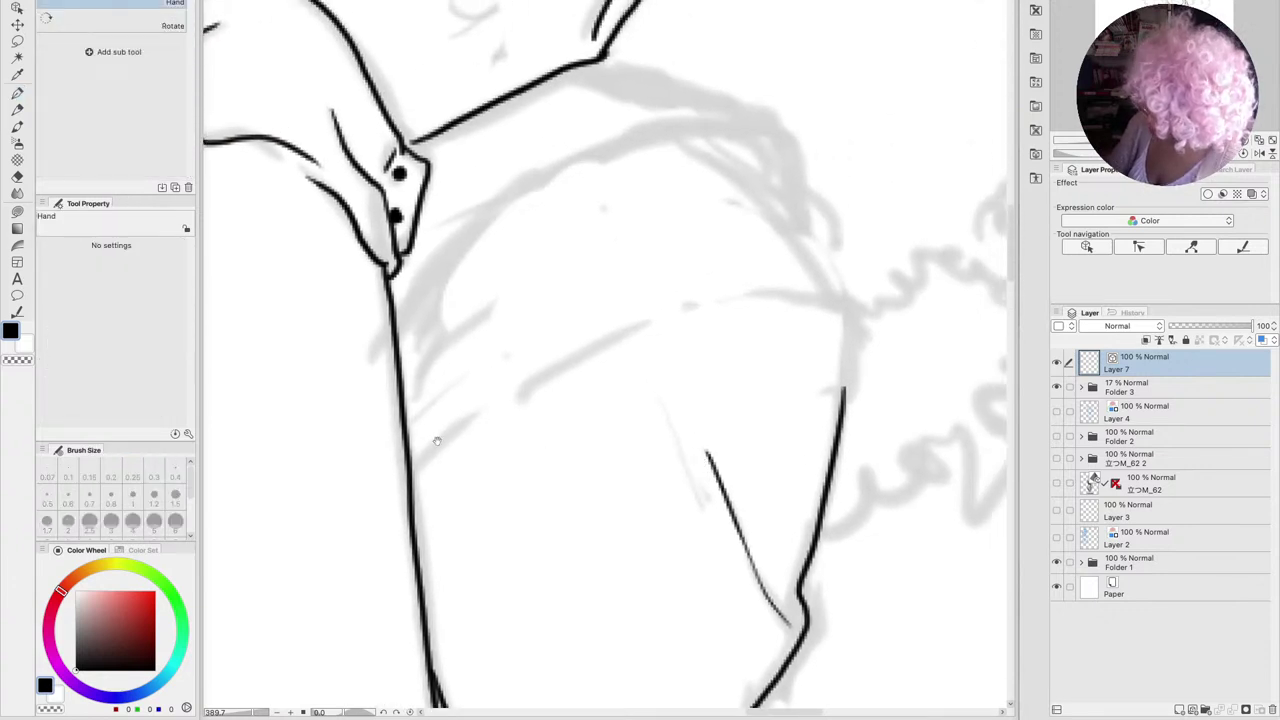
{"action": "mouse_move", "coordinate": [412, 462]}
{"action": "left_mouse_down"}
{"action": "mouse_move", "coordinate": [574, 349]}
{"action": "mouse_move", "coordinate": [668, 305]}
{"action": "left_mouse_up"}
{"action": "left_click_drag", "start_coordinate": [698, 298], "coordinate": [835, 295]}
{"action": "mouse_move", "coordinate": [780, 170]}
{"action": "left_mouse_down"}
{"action": "mouse_move", "coordinate": [844, 244]}
{"action": "mouse_move", "coordinate": [839, 412]}
{"action": "left_mouse_up"}
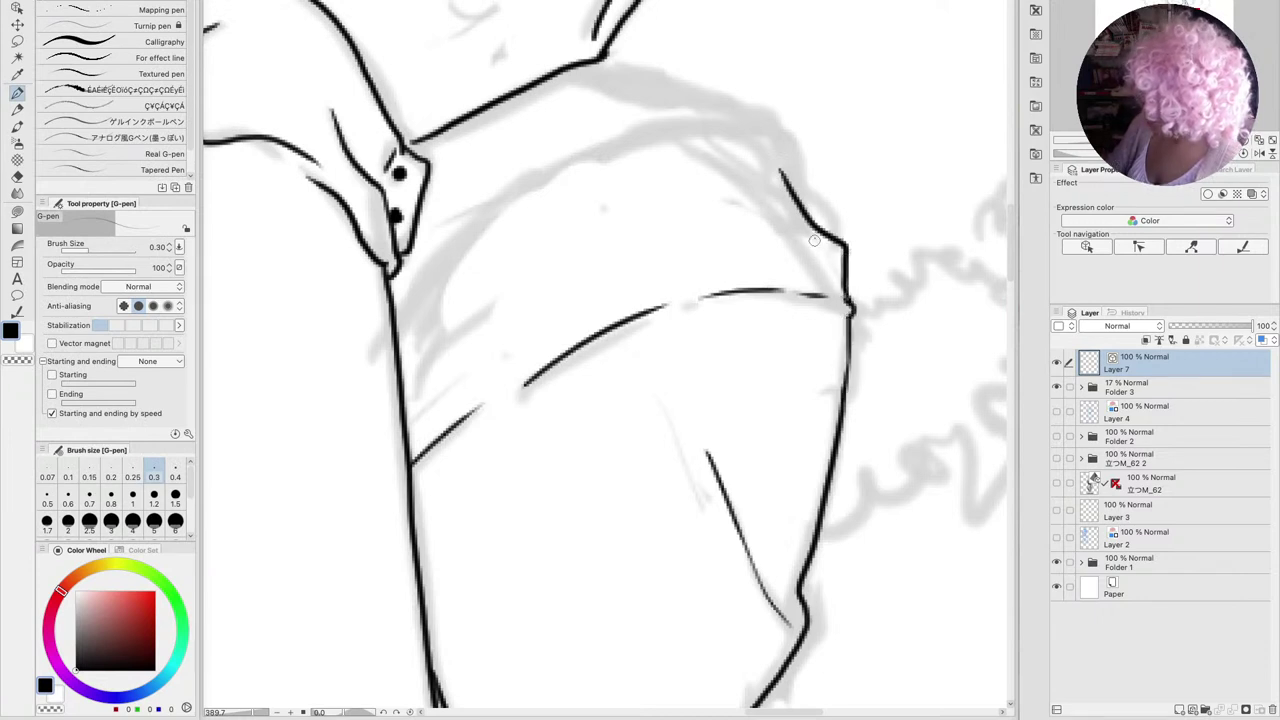
Ink the curving upper shoulder edge and seam, plus a diagonal torso fold line
{"action": "mouse_move", "coordinate": [400, 328]}
{"action": "left_mouse_down"}
{"action": "mouse_move", "coordinate": [453, 255]}
{"action": "mouse_move", "coordinate": [572, 160]}
{"action": "mouse_move", "coordinate": [711, 125]}
{"action": "mouse_move", "coordinate": [780, 133]}
{"action": "left_mouse_up"}
{"action": "mouse_move", "coordinate": [604, 56]}
{"action": "left_mouse_down"}
{"action": "mouse_move", "coordinate": [752, 108]}
{"action": "mouse_move", "coordinate": [779, 128]}
{"action": "mouse_move", "coordinate": [801, 194]}
{"action": "left_mouse_up"}
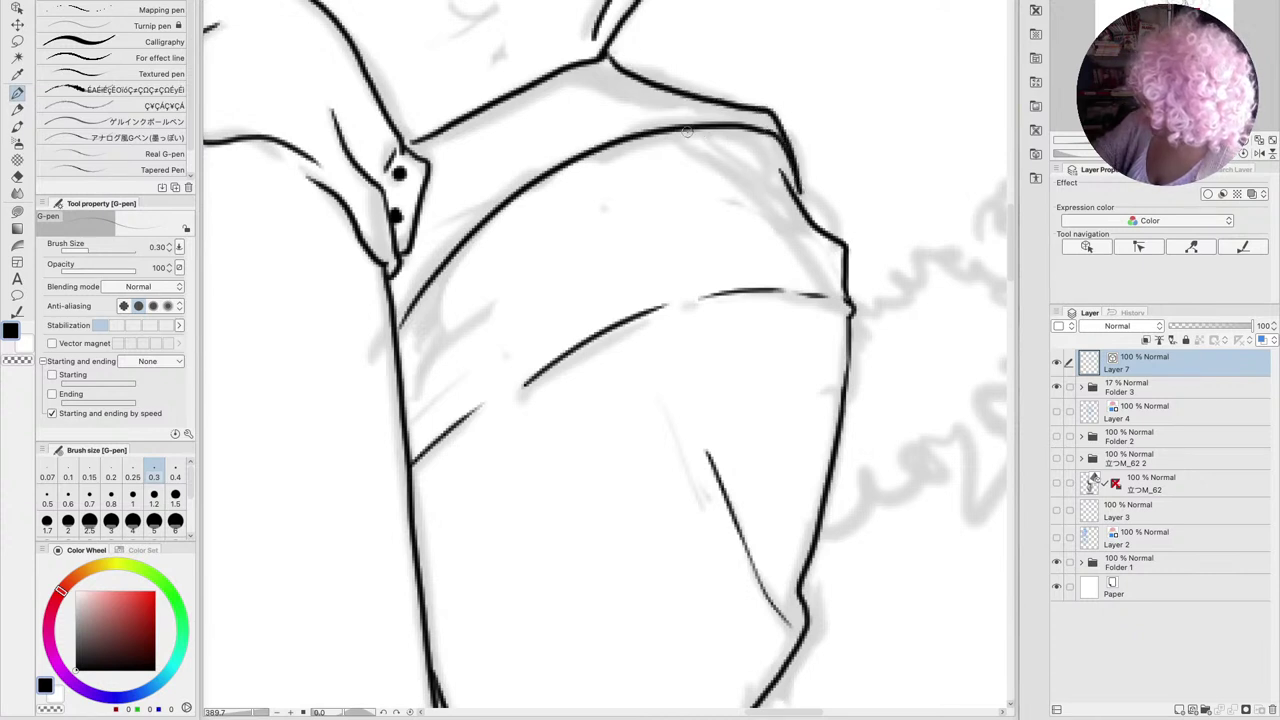
{"action": "left_click_drag", "start_coordinate": [687, 131], "coordinate": [818, 238]}
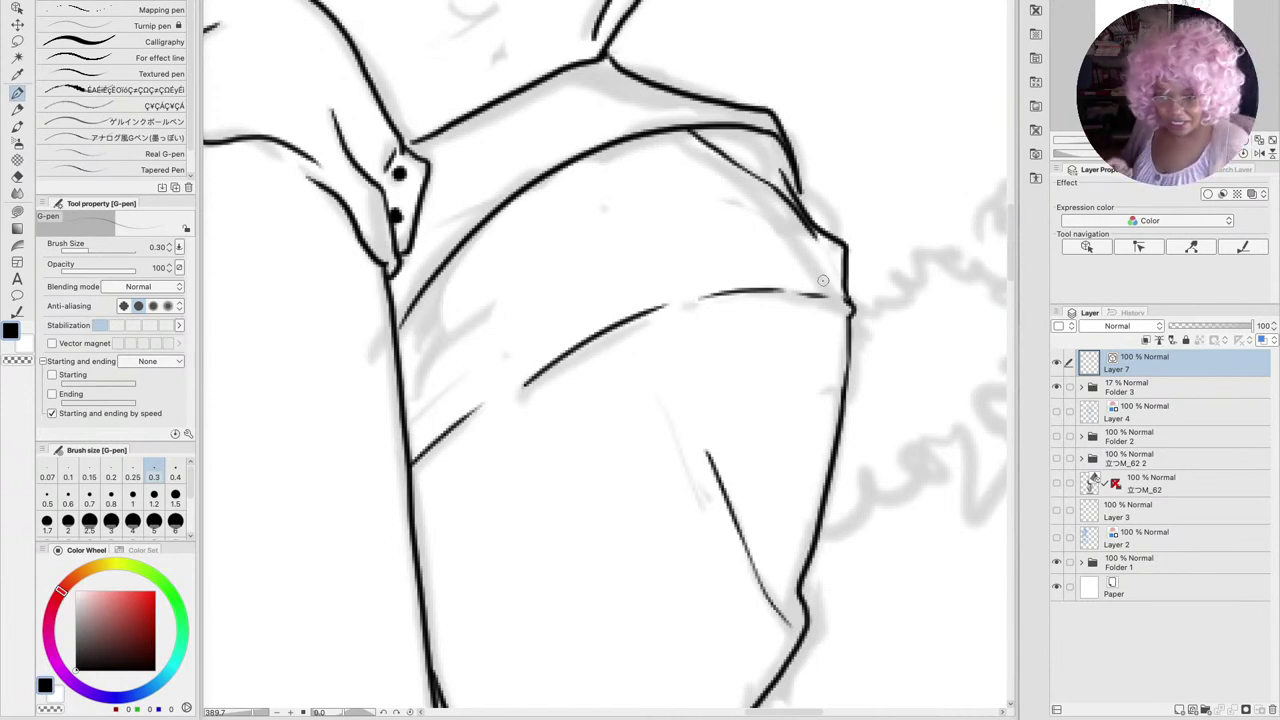
{"action": "left_click_drag", "start_coordinate": [785, 206], "coordinate": [838, 298]}
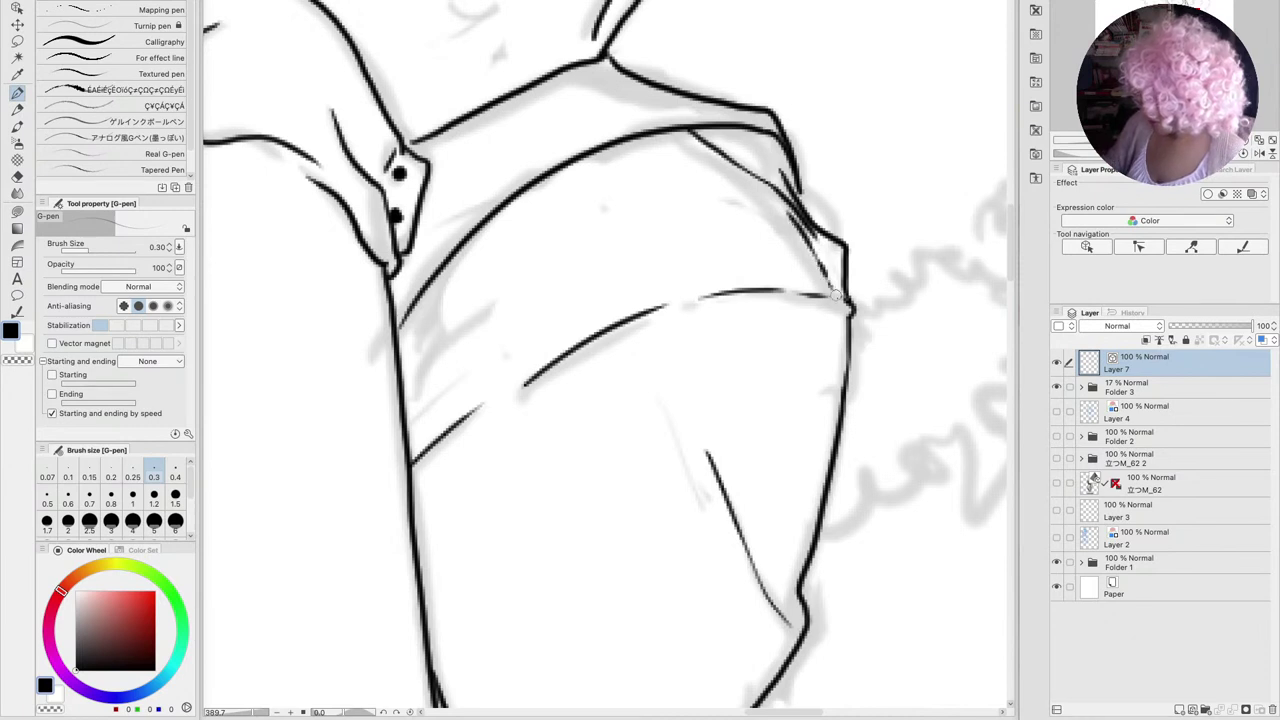
{"action": "left_click_drag", "start_coordinate": [405, 386], "coordinate": [502, 298]}
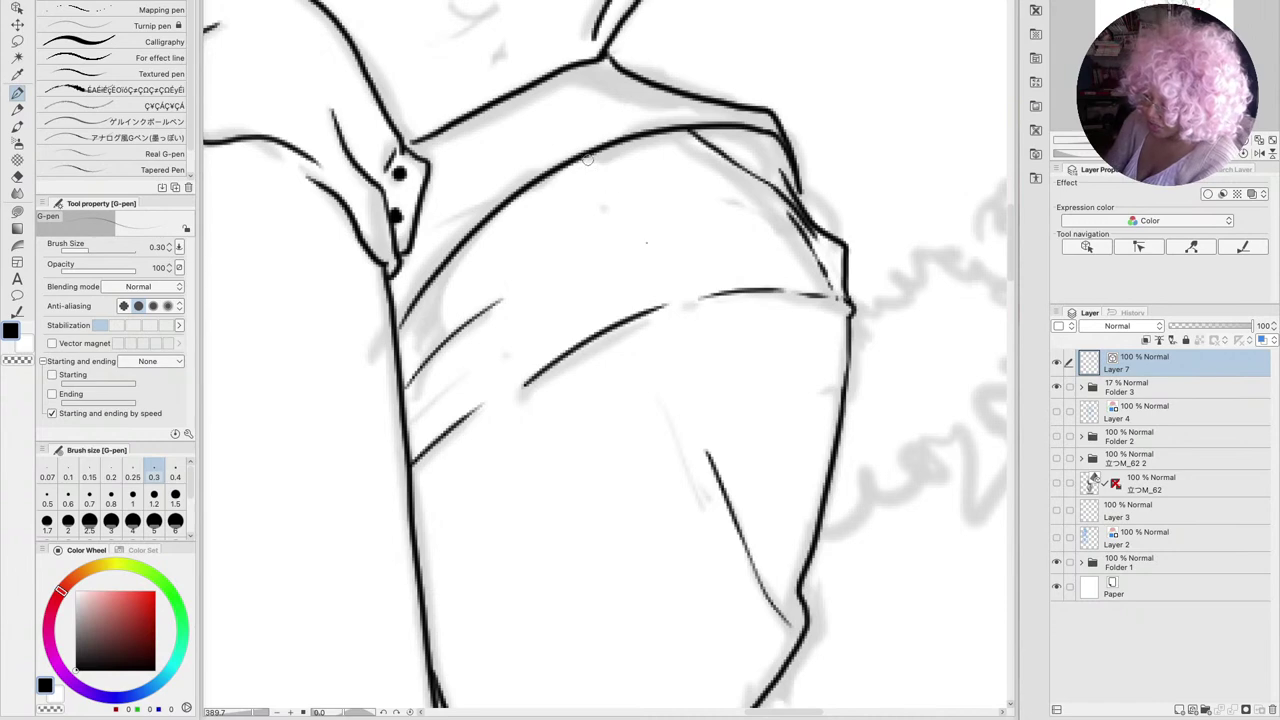
{"action": "key", "text": "space"}
{"action": "left_click_drag", "start_coordinate": [590, 160], "coordinate": [751, 441]}
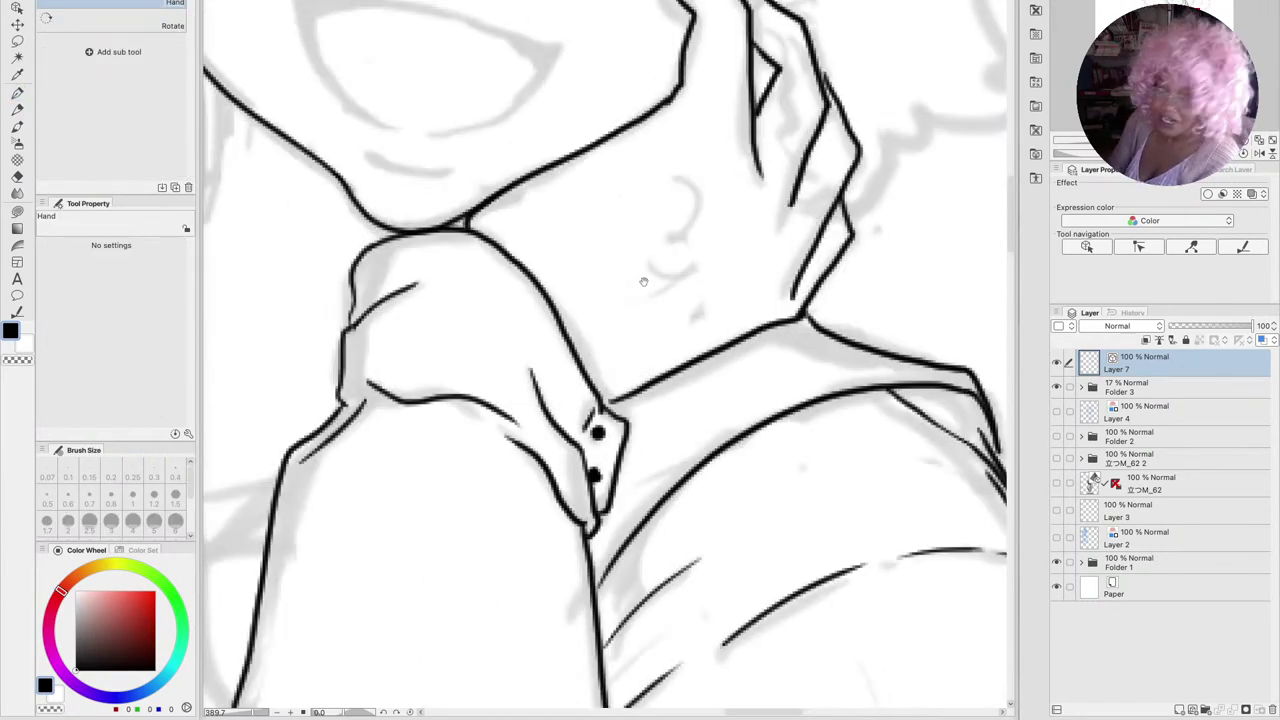
Ink the open mouth's left edge, top edge, right corner, and the curve beneath it
{"action": "left_click_drag", "start_coordinate": [545, 118], "coordinate": [748, 366]}
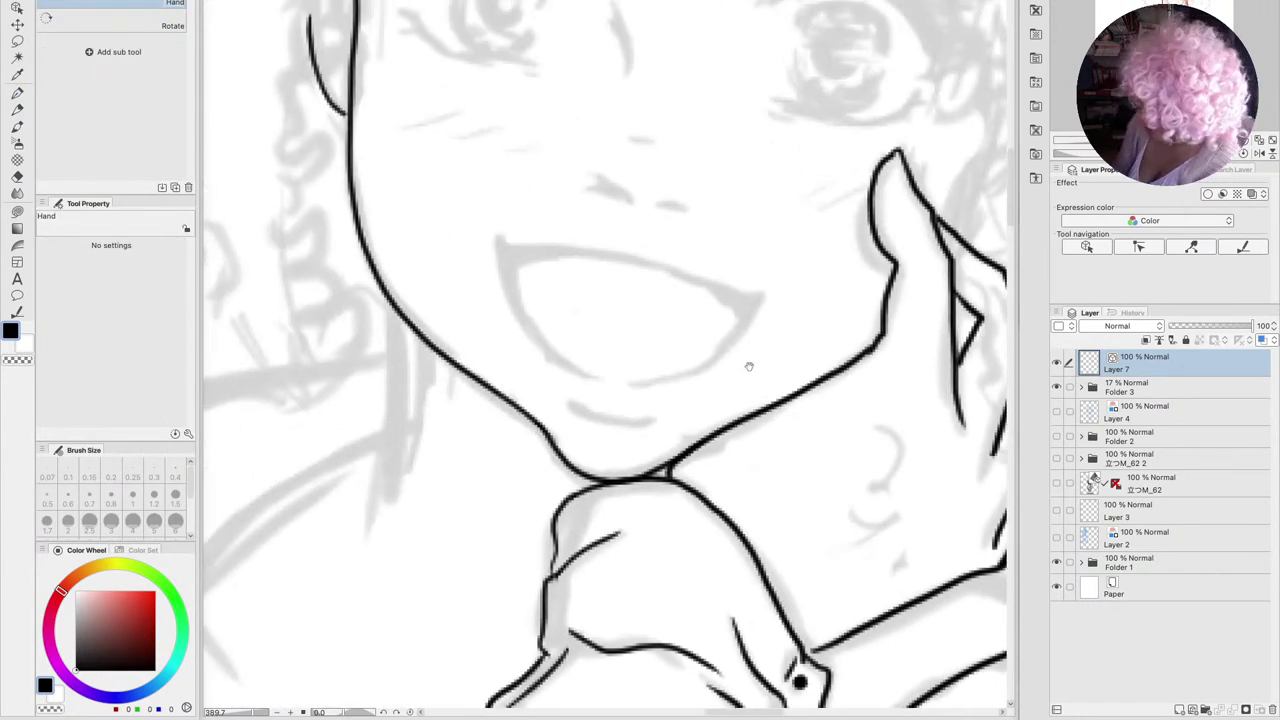
{"action": "left_click_drag", "start_coordinate": [571, 403], "coordinate": [656, 422]}
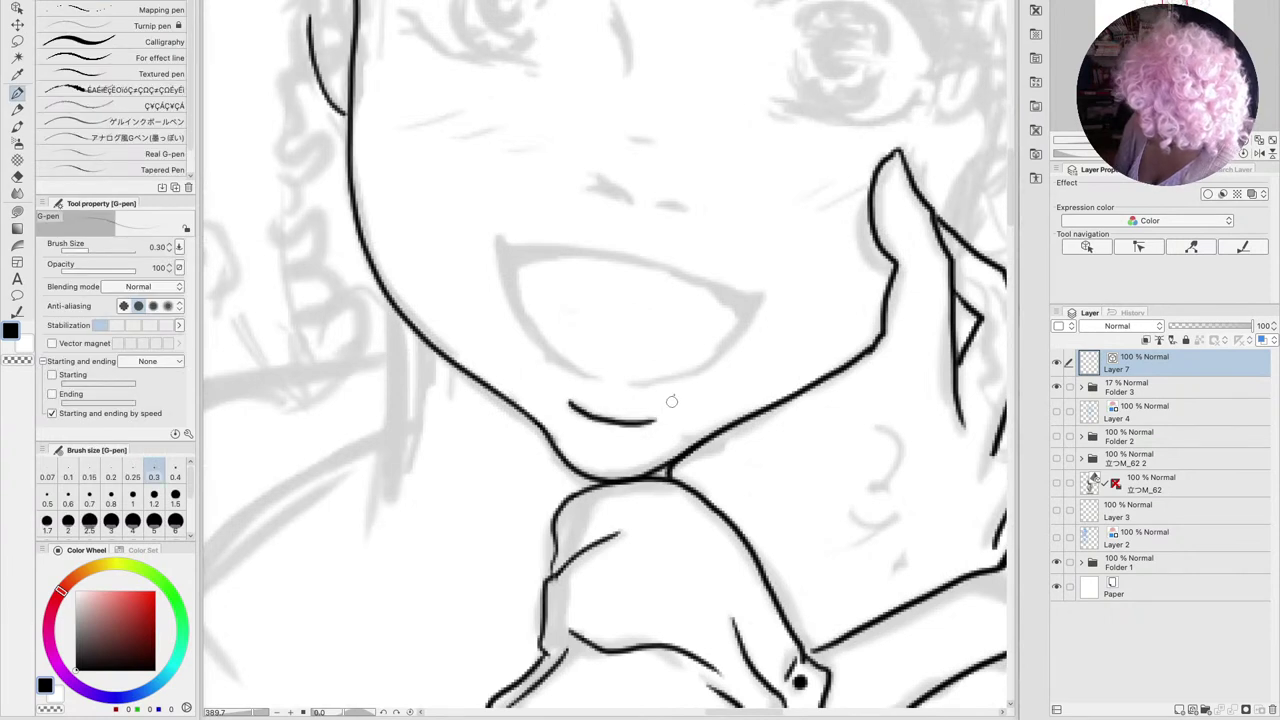
{"action": "mouse_move", "coordinate": [498, 237]}
{"action": "left_mouse_down"}
{"action": "mouse_move", "coordinate": [506, 290]}
{"action": "mouse_move", "coordinate": [560, 366]}
{"action": "mouse_move", "coordinate": [592, 376]}
{"action": "left_mouse_up"}
{"action": "mouse_move", "coordinate": [498, 240]}
{"action": "left_mouse_down"}
{"action": "mouse_move", "coordinate": [630, 258]}
{"action": "mouse_move", "coordinate": [760, 297]}
{"action": "mouse_move", "coordinate": [720, 352]}
{"action": "mouse_move", "coordinate": [623, 375]}
{"action": "left_mouse_up"}
{"action": "mouse_move", "coordinate": [706, 287]}
{"action": "left_mouse_down"}
{"action": "mouse_move", "coordinate": [732, 322]}
{"action": "mouse_move", "coordinate": [708, 350]}
{"action": "left_mouse_up"}
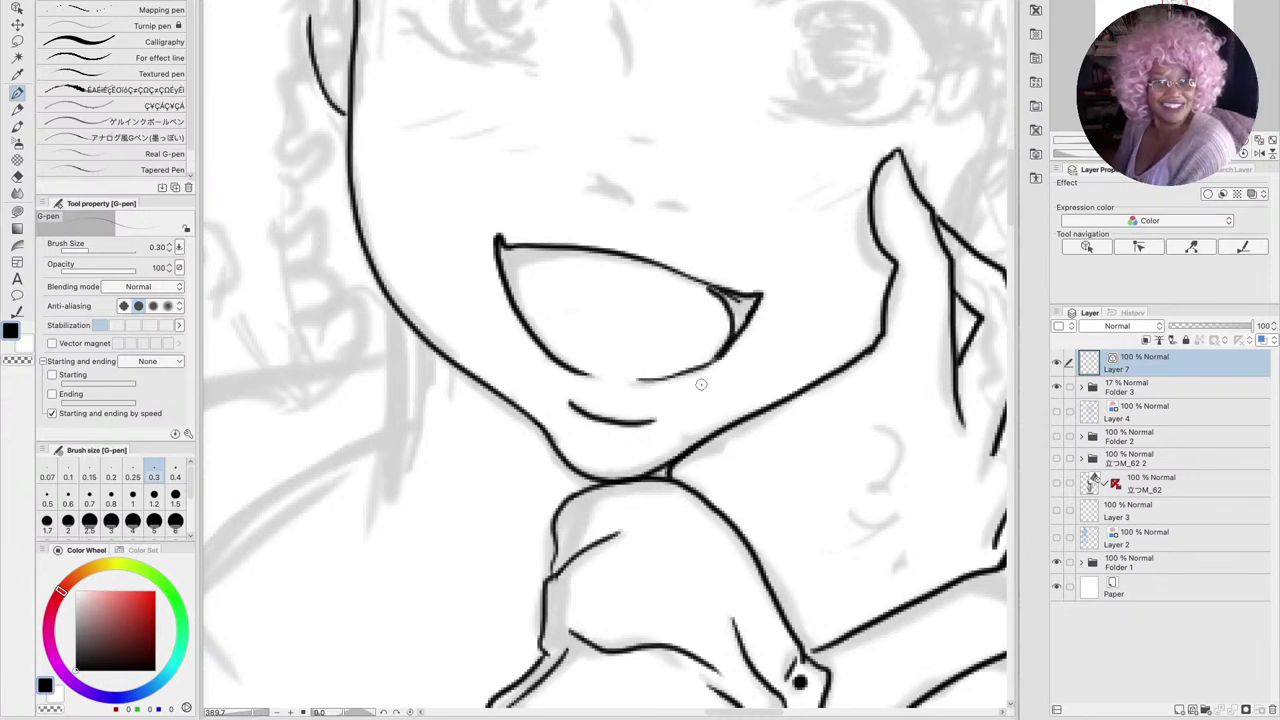
Thicken the upper lip, darken the mouth's sides and lower line, and add a nose stroke
{"action": "mouse_move", "coordinate": [604, 257]}
{"action": "left_mouse_down"}
{"action": "mouse_move", "coordinate": [532, 258]}
{"action": "mouse_move", "coordinate": [521, 320]}
{"action": "mouse_move", "coordinate": [610, 257]}
{"action": "mouse_move", "coordinate": [660, 268]}
{"action": "left_mouse_up"}
{"action": "mouse_move", "coordinate": [660, 268]}
{"action": "left_mouse_down"}
{"action": "mouse_move", "coordinate": [742, 310]}
{"action": "mouse_move", "coordinate": [738, 325]}
{"action": "mouse_move", "coordinate": [755, 299]}
{"action": "left_mouse_up"}
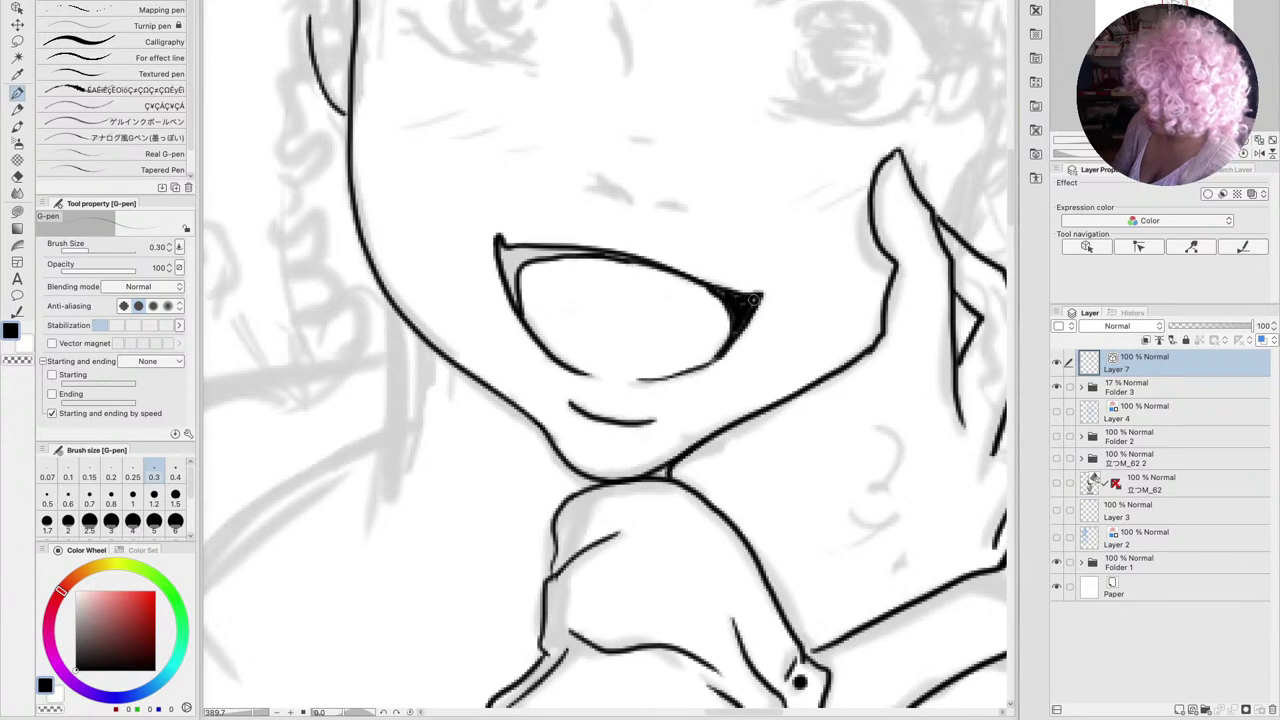
{"action": "mouse_move", "coordinate": [601, 254]}
{"action": "left_mouse_down"}
{"action": "mouse_move", "coordinate": [499, 243]}
{"action": "mouse_move", "coordinate": [514, 298]}
{"action": "mouse_move", "coordinate": [518, 250]}
{"action": "mouse_move", "coordinate": [540, 252]}
{"action": "mouse_move", "coordinate": [517, 252]}
{"action": "mouse_move", "coordinate": [508, 276]}
{"action": "mouse_move", "coordinate": [548, 252]}
{"action": "mouse_move", "coordinate": [657, 271]}
{"action": "left_mouse_up"}
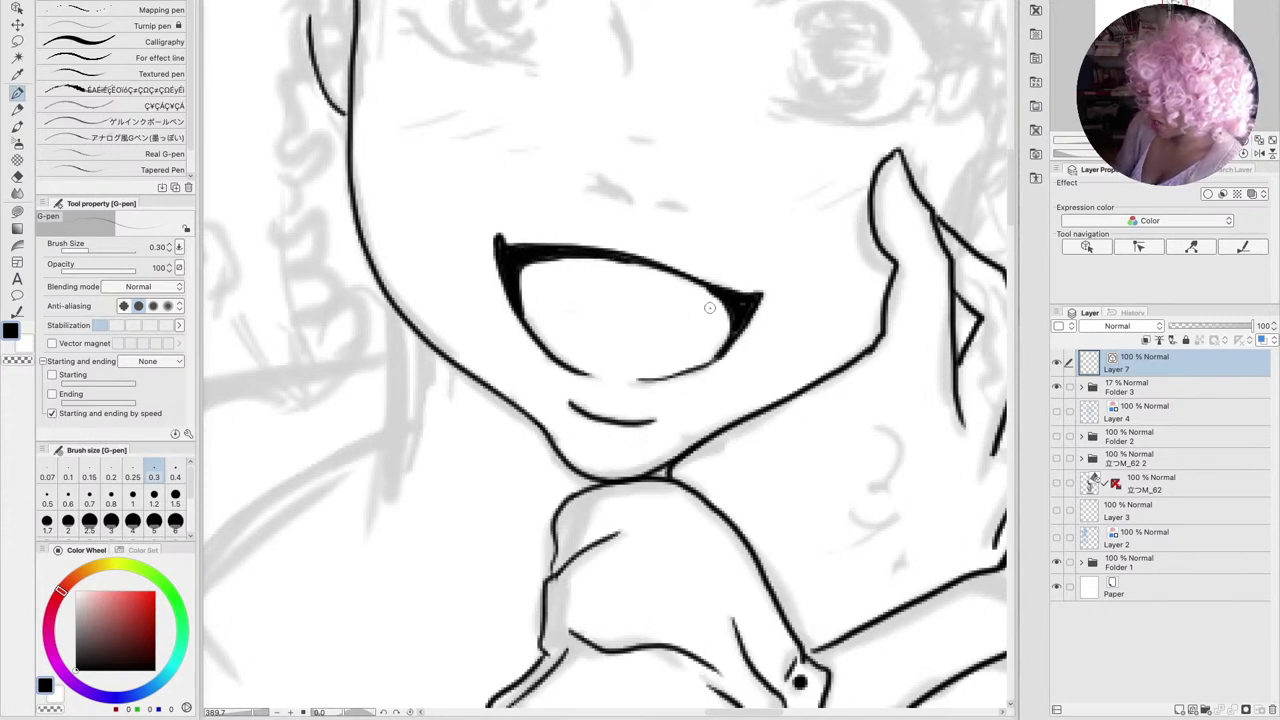
{"action": "left_click_drag", "start_coordinate": [733, 308], "coordinate": [732, 330]}
{"action": "left_click_drag", "start_coordinate": [732, 330], "coordinate": [718, 351]}
{"action": "left_click_drag", "start_coordinate": [676, 374], "coordinate": [618, 379]}
{"action": "mouse_move", "coordinate": [584, 189]}
{"action": "left_mouse_down"}
{"action": "mouse_move", "coordinate": [621, 187]}
{"action": "mouse_move", "coordinate": [630, 207]}
{"action": "mouse_move", "coordinate": [690, 210]}
{"action": "left_mouse_up"}
{"action": "left_click_drag", "start_coordinate": [627, 137], "coordinate": [647, 136]}
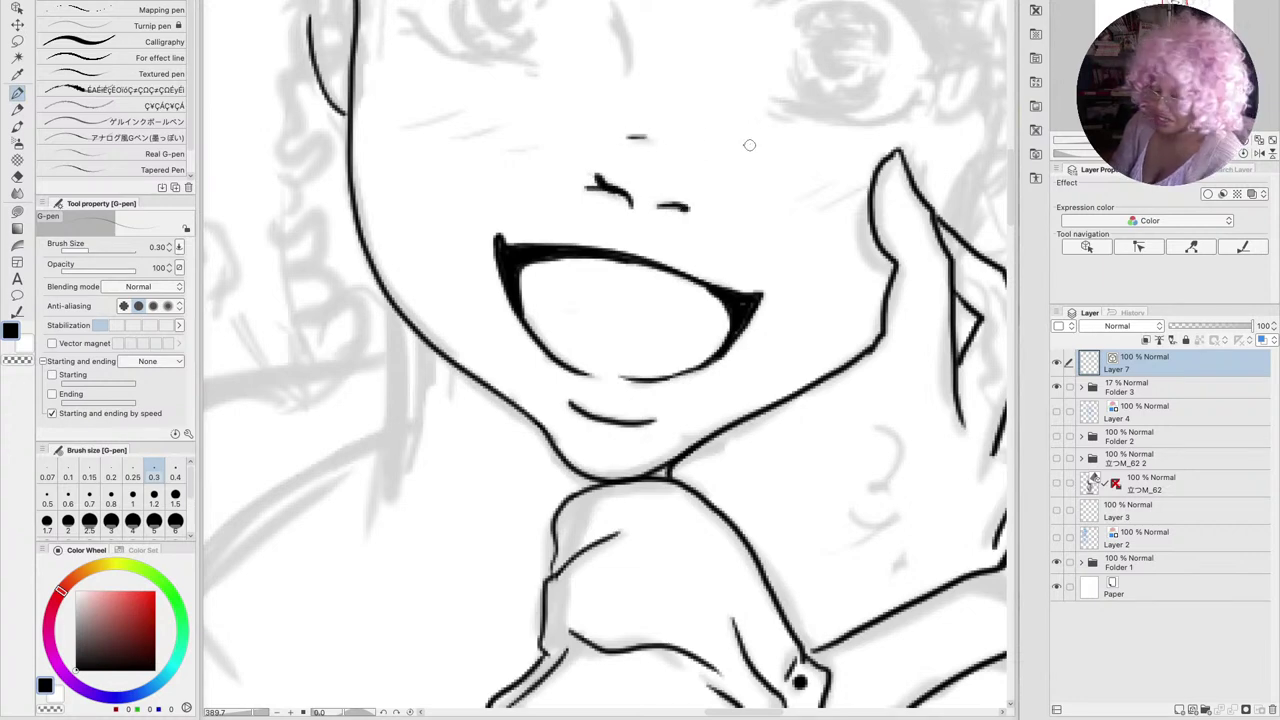
Ink the vertical nose line and blush hatches on both cheeks, then flip the canvas horizontally
{"action": "key", "text": "space"}
{"action": "left_click_drag", "start_coordinate": [716, 111], "coordinate": [698, 348]}
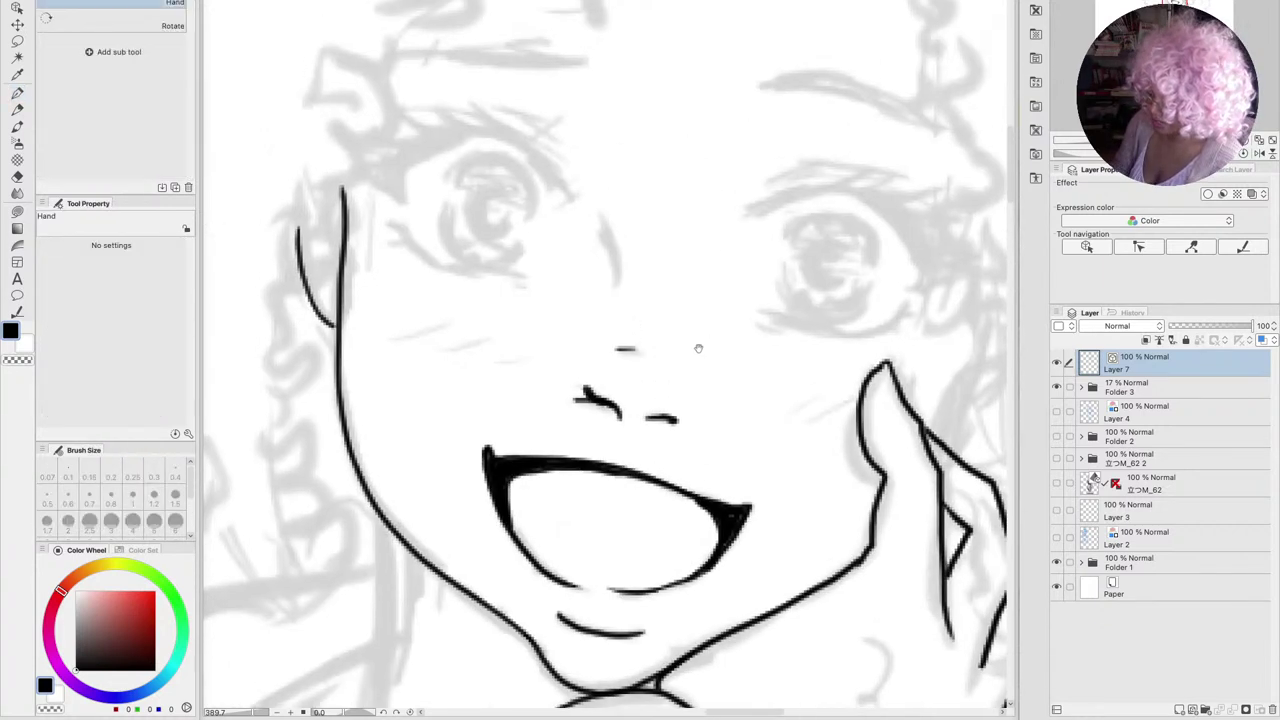
{"action": "left_click_drag", "start_coordinate": [598, 216], "coordinate": [618, 292]}
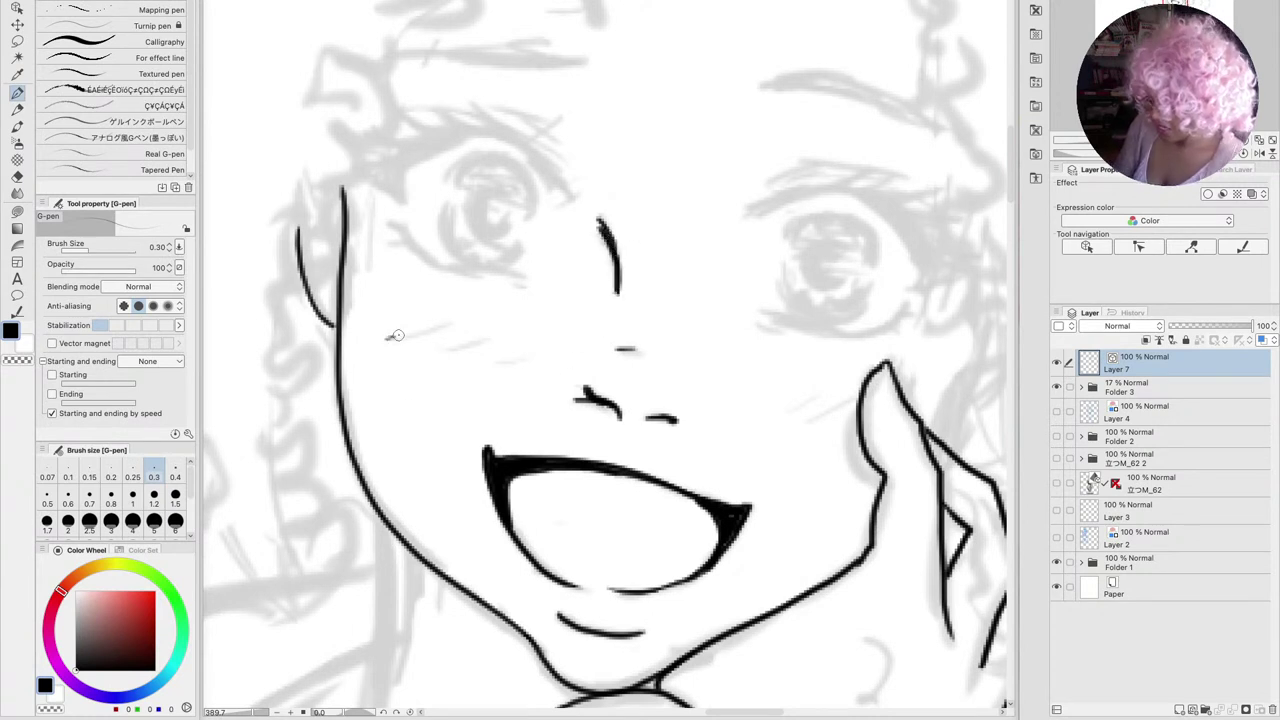
{"action": "mouse_move", "coordinate": [387, 338]}
{"action": "left_mouse_down"}
{"action": "mouse_move", "coordinate": [460, 320]}
{"action": "mouse_move", "coordinate": [522, 330]}
{"action": "mouse_move", "coordinate": [514, 356]}
{"action": "left_mouse_up"}
{"action": "left_click_drag", "start_coordinate": [764, 409], "coordinate": [850, 392]}
{"action": "left_click_drag", "start_coordinate": [818, 432], "coordinate": [858, 410]}
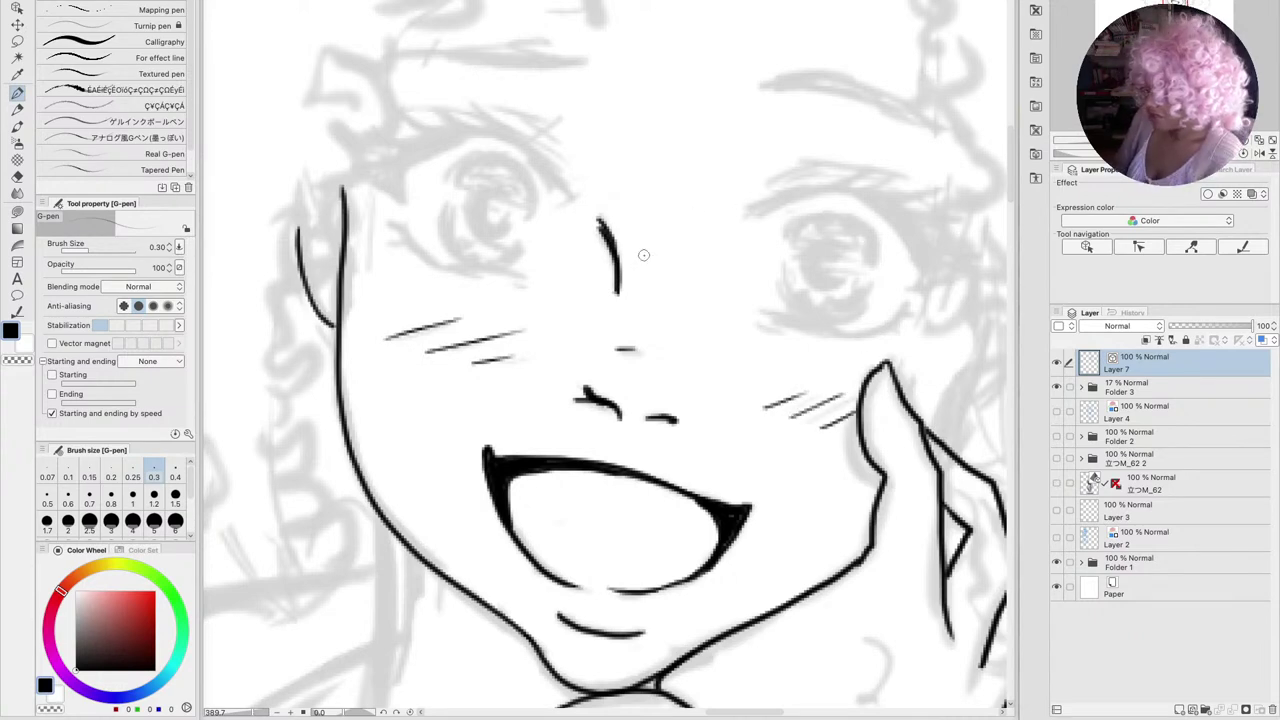
{"action": "key", "text": "h"}
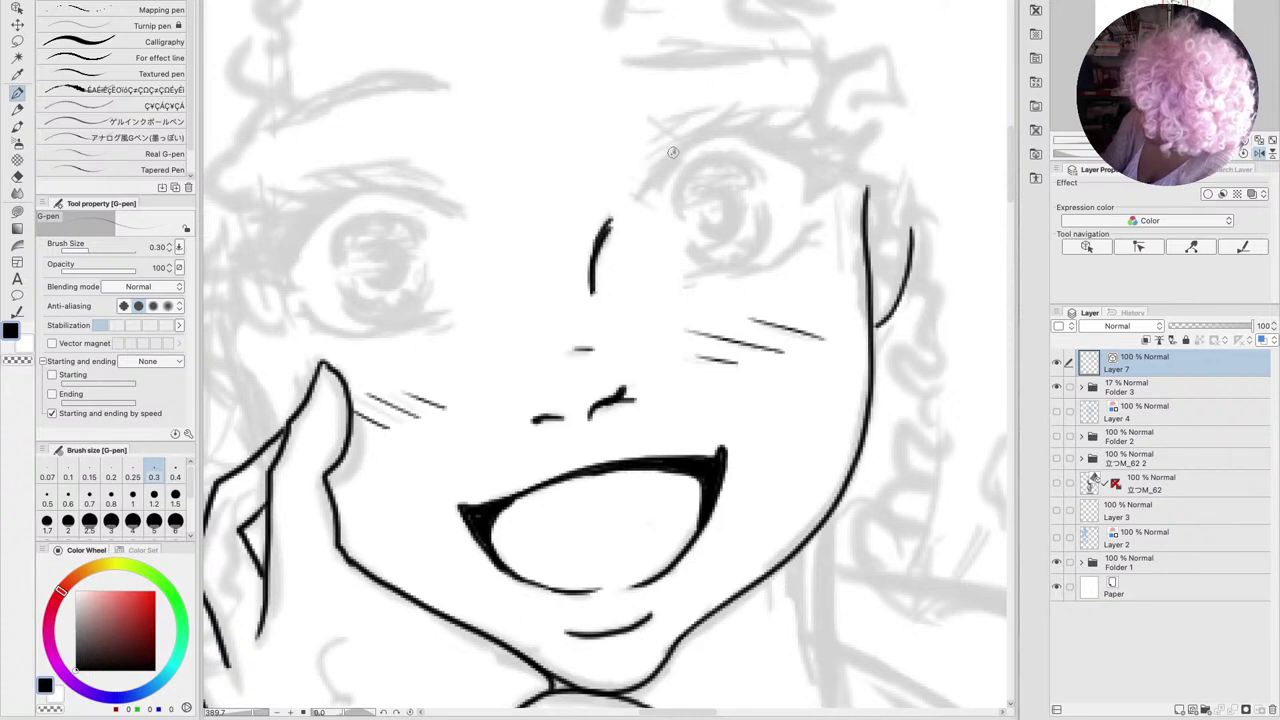
{"action": "mouse_move", "coordinate": [673, 152]}
{"action": "left_mouse_down"}
{"action": "mouse_move", "coordinate": [636, 199]}
{"action": "mouse_move", "coordinate": [689, 144]}
{"action": "mouse_move", "coordinate": [662, 178]}
{"action": "left_mouse_up"}
Ink a thick upper eyelid with lash flicks, a dark outer wedge, and a lower-lash accent
{"action": "mouse_move", "coordinate": [706, 136]}
{"action": "left_mouse_down"}
{"action": "mouse_move", "coordinate": [650, 198]}
{"action": "mouse_move", "coordinate": [668, 152]}
{"action": "mouse_move", "coordinate": [654, 174]}
{"action": "mouse_move", "coordinate": [738, 98]}
{"action": "left_mouse_up"}
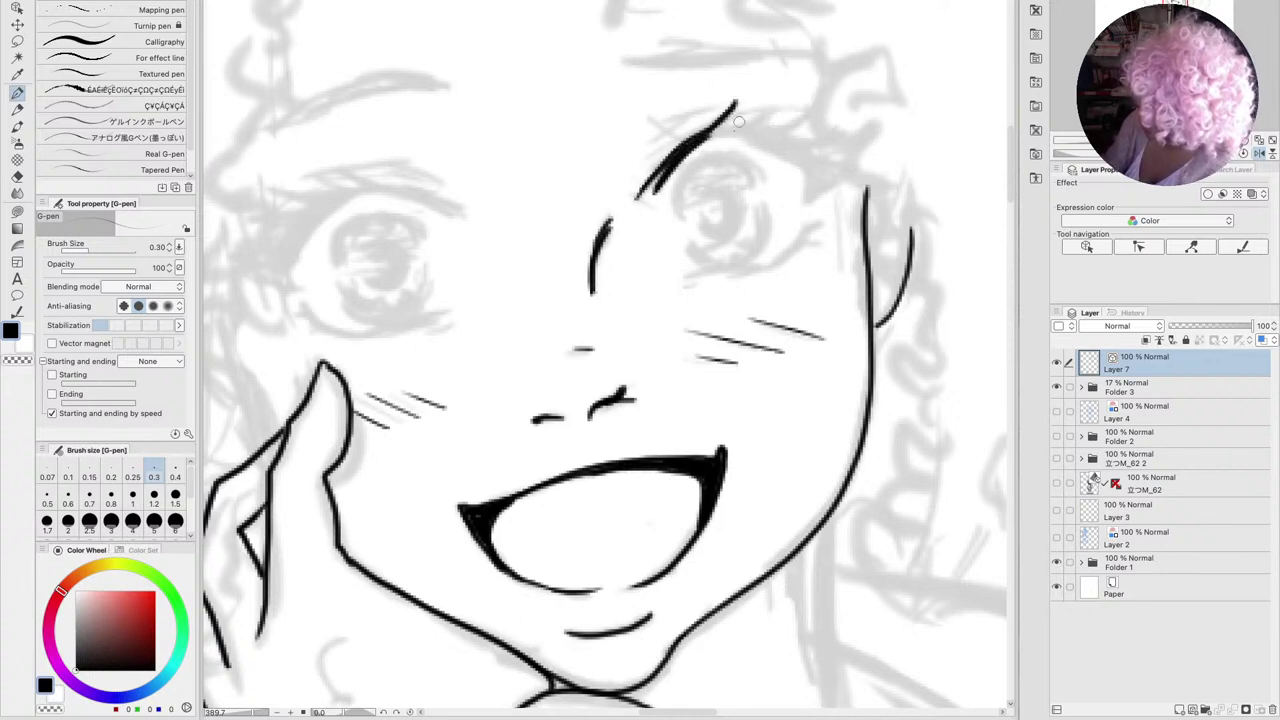
{"action": "left_click_drag", "start_coordinate": [704, 138], "coordinate": [780, 98]}
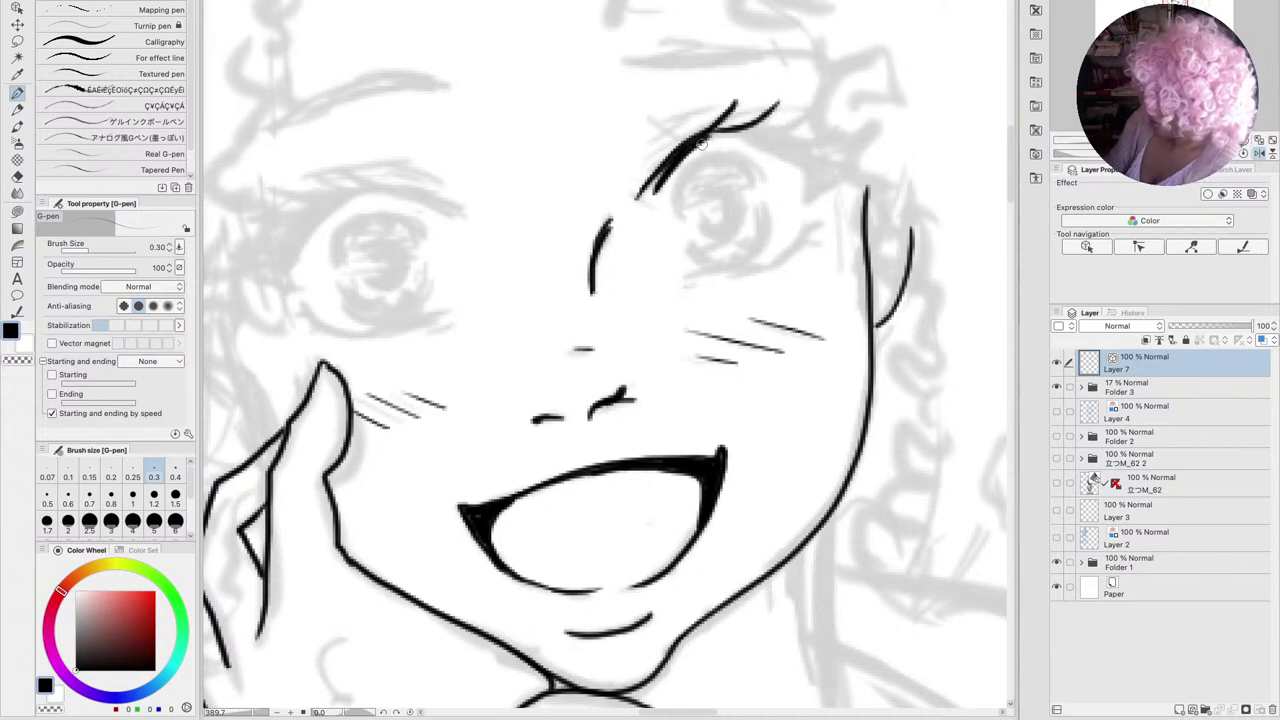
{"action": "mouse_move", "coordinate": [703, 145]}
{"action": "left_mouse_down"}
{"action": "mouse_move", "coordinate": [785, 156]}
{"action": "mouse_move", "coordinate": [790, 124]}
{"action": "mouse_move", "coordinate": [820, 104]}
{"action": "left_mouse_up"}
{"action": "mouse_move", "coordinate": [772, 142]}
{"action": "left_mouse_down"}
{"action": "mouse_move", "coordinate": [812, 112]}
{"action": "mouse_move", "coordinate": [834, 134]}
{"action": "mouse_move", "coordinate": [845, 125]}
{"action": "mouse_move", "coordinate": [850, 160]}
{"action": "mouse_move", "coordinate": [806, 202]}
{"action": "left_mouse_up"}
{"action": "mouse_move", "coordinate": [718, 137]}
{"action": "left_mouse_down"}
{"action": "mouse_move", "coordinate": [788, 163]}
{"action": "mouse_move", "coordinate": [808, 204]}
{"action": "left_mouse_up"}
{"action": "mouse_move", "coordinate": [838, 158]}
{"action": "left_mouse_down"}
{"action": "mouse_move", "coordinate": [815, 186]}
{"action": "mouse_move", "coordinate": [838, 158]}
{"action": "mouse_move", "coordinate": [745, 128]}
{"action": "mouse_move", "coordinate": [772, 130]}
{"action": "mouse_move", "coordinate": [806, 172]}
{"action": "mouse_move", "coordinate": [831, 135]}
{"action": "mouse_move", "coordinate": [700, 138]}
{"action": "left_mouse_up"}
{"action": "mouse_move", "coordinate": [630, 178]}
{"action": "left_mouse_down"}
{"action": "mouse_move", "coordinate": [695, 112]}
{"action": "mouse_move", "coordinate": [675, 117]}
{"action": "mouse_move", "coordinate": [805, 112]}
{"action": "left_mouse_up"}
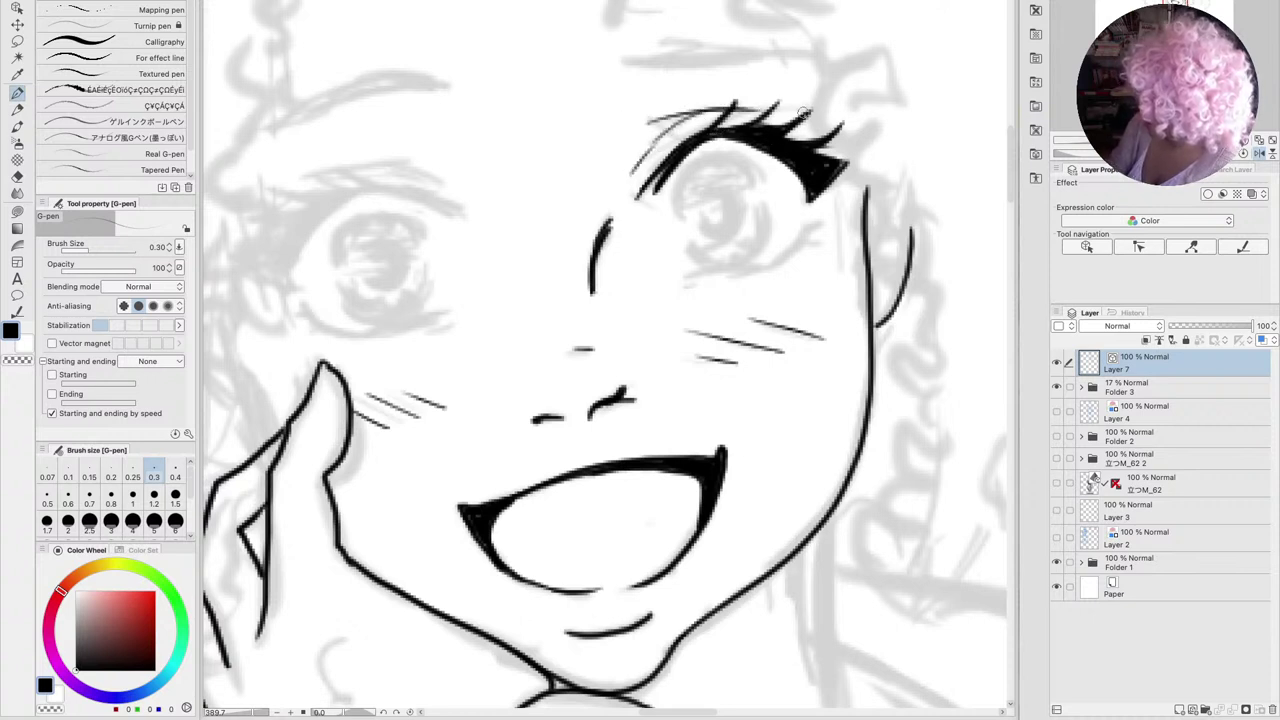
{"action": "left_click_drag", "start_coordinate": [722, 110], "coordinate": [840, 128]}
{"action": "mouse_move", "coordinate": [824, 193]}
{"action": "left_mouse_down"}
{"action": "mouse_move", "coordinate": [810, 200]}
{"action": "mouse_move", "coordinate": [838, 172]}
{"action": "mouse_move", "coordinate": [820, 162]}
{"action": "mouse_move", "coordinate": [835, 171]}
{"action": "left_mouse_up"}
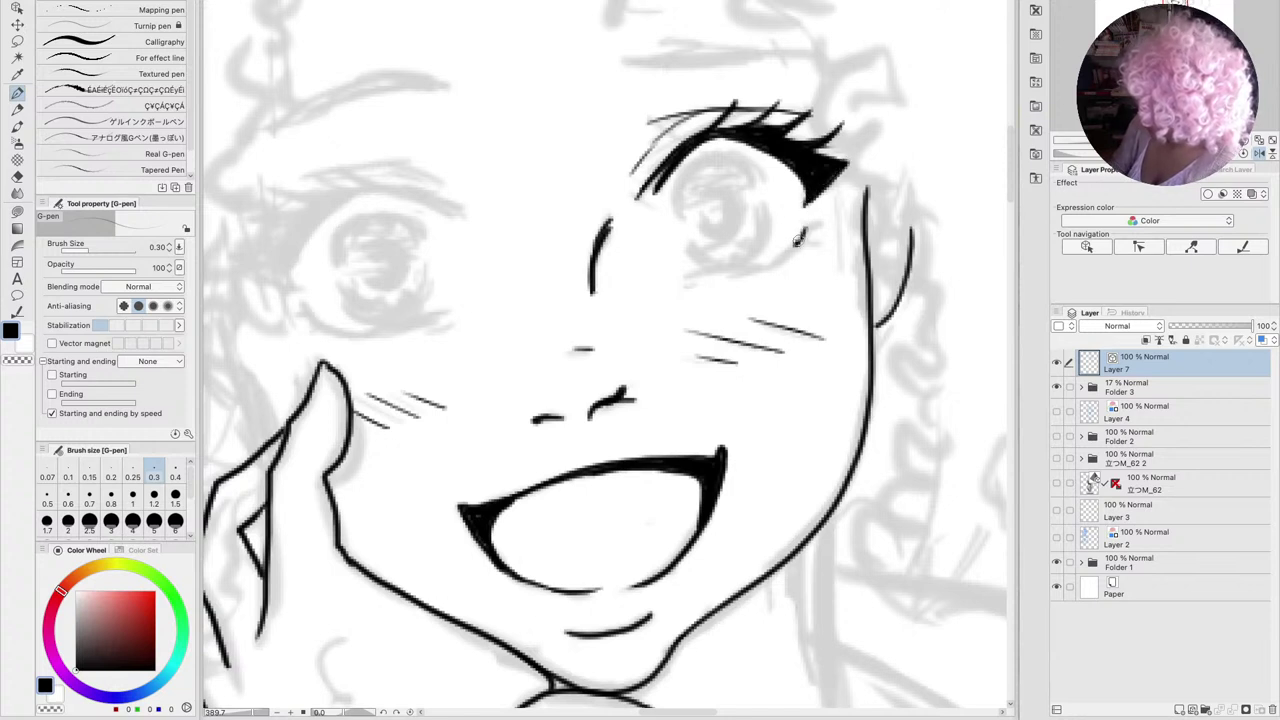
{"action": "mouse_move", "coordinate": [800, 238]}
{"action": "left_mouse_down"}
{"action": "mouse_move", "coordinate": [824, 222]}
{"action": "mouse_move", "coordinate": [768, 268]}
{"action": "mouse_move", "coordinate": [686, 286]}
{"action": "left_mouse_up"}
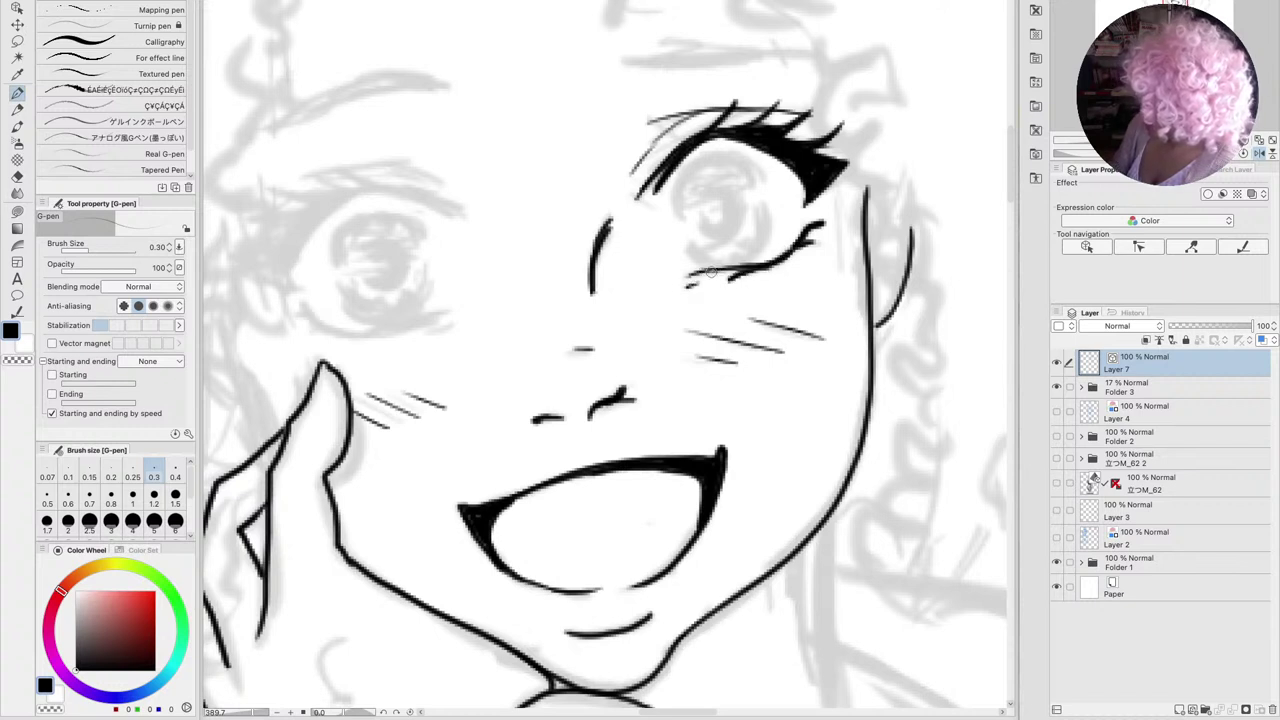
Outline the iris and hatch it dark, then move the view to the other eye
{"action": "mouse_move", "coordinate": [694, 162]}
{"action": "left_mouse_down"}
{"action": "mouse_move", "coordinate": [682, 217]}
{"action": "mouse_move", "coordinate": [710, 155]}
{"action": "mouse_move", "coordinate": [744, 157]}
{"action": "mouse_move", "coordinate": [712, 160]}
{"action": "mouse_move", "coordinate": [727, 153]}
{"action": "mouse_move", "coordinate": [760, 196]}
{"action": "left_mouse_up"}
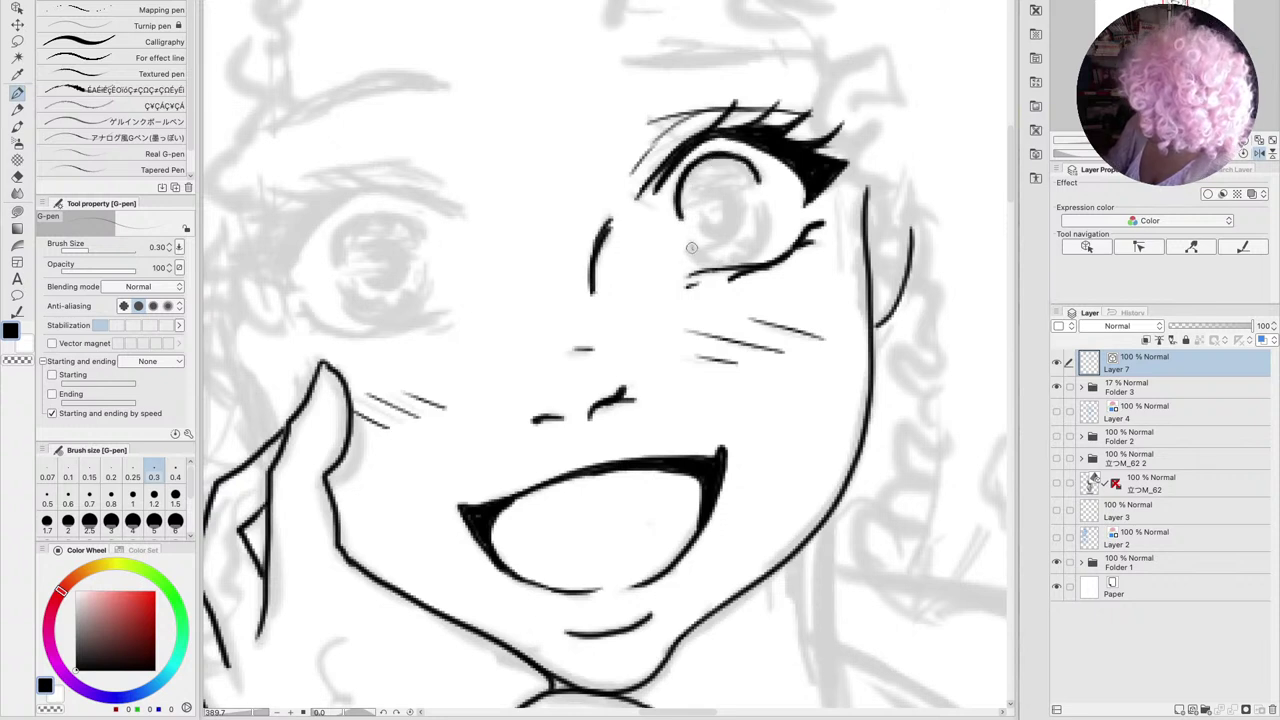
{"action": "mouse_move", "coordinate": [690, 246]}
{"action": "left_mouse_down"}
{"action": "mouse_move", "coordinate": [721, 261]}
{"action": "mouse_move", "coordinate": [750, 257]}
{"action": "mouse_move", "coordinate": [730, 260]}
{"action": "mouse_move", "coordinate": [763, 241]}
{"action": "mouse_move", "coordinate": [765, 206]}
{"action": "mouse_move", "coordinate": [750, 262]}
{"action": "left_mouse_up"}
{"action": "mouse_move", "coordinate": [768, 212]}
{"action": "left_mouse_down"}
{"action": "mouse_move", "coordinate": [712, 193]}
{"action": "mouse_move", "coordinate": [720, 238]}
{"action": "mouse_move", "coordinate": [727, 228]}
{"action": "mouse_move", "coordinate": [707, 222]}
{"action": "mouse_move", "coordinate": [742, 221]}
{"action": "mouse_move", "coordinate": [740, 197]}
{"action": "mouse_move", "coordinate": [718, 185]}
{"action": "mouse_move", "coordinate": [737, 213]}
{"action": "mouse_move", "coordinate": [706, 190]}
{"action": "mouse_move", "coordinate": [735, 202]}
{"action": "mouse_move", "coordinate": [714, 232]}
{"action": "mouse_move", "coordinate": [706, 225]}
{"action": "mouse_move", "coordinate": [740, 181]}
{"action": "mouse_move", "coordinate": [691, 195]}
{"action": "mouse_move", "coordinate": [759, 180]}
{"action": "mouse_move", "coordinate": [691, 203]}
{"action": "mouse_move", "coordinate": [735, 186]}
{"action": "mouse_move", "coordinate": [746, 150]}
{"action": "left_mouse_up"}
{"action": "left_click_drag", "start_coordinate": [693, 207], "coordinate": [722, 198]}
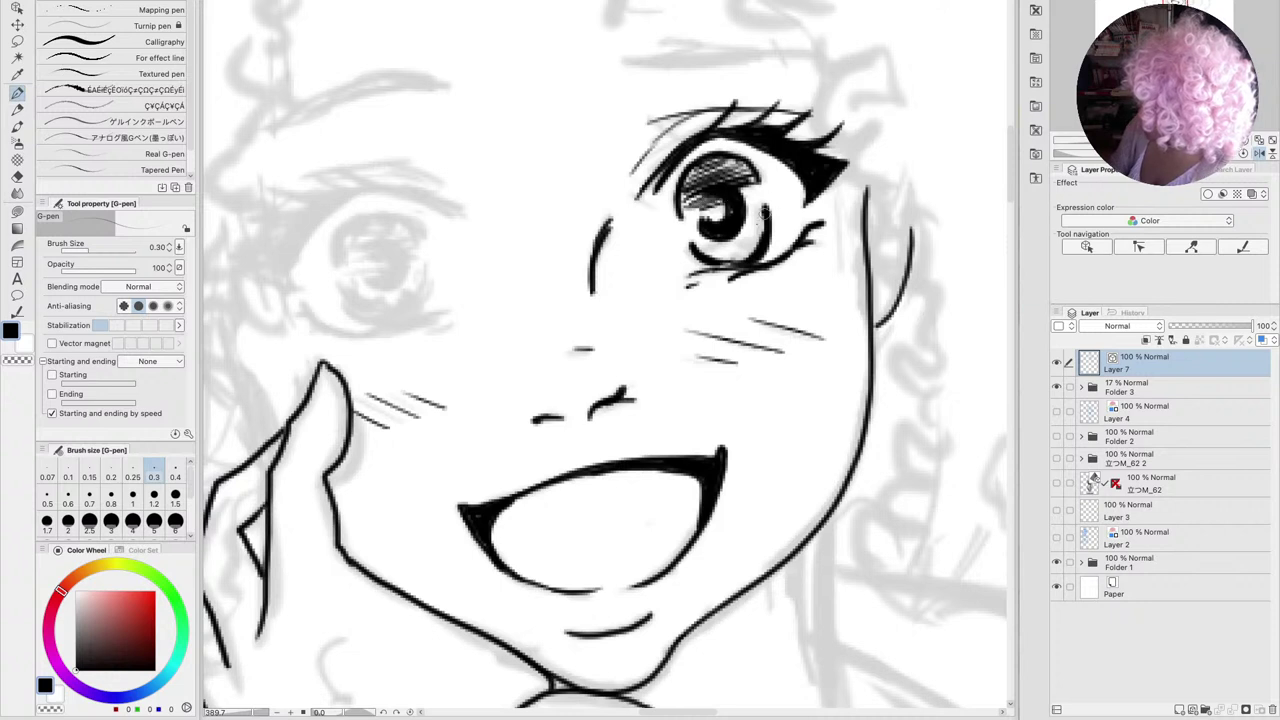
{"action": "mouse_move", "coordinate": [704, 246]}
{"action": "left_mouse_down"}
{"action": "mouse_move", "coordinate": [739, 250]}
{"action": "mouse_move", "coordinate": [758, 232]}
{"action": "mouse_move", "coordinate": [758, 166]}
{"action": "mouse_move", "coordinate": [700, 169]}
{"action": "left_mouse_up"}
{"action": "left_click_drag", "start_coordinate": [744, 165], "coordinate": [712, 172]}
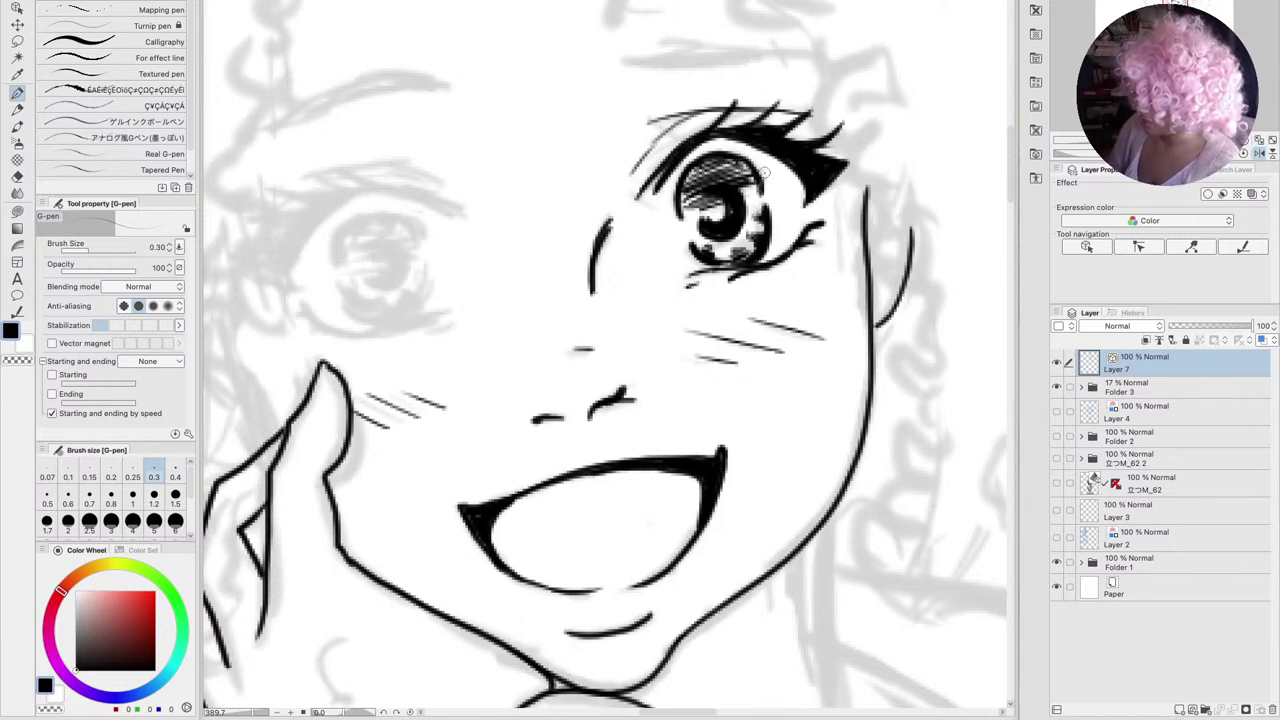
{"action": "left_click_drag", "start_coordinate": [734, 262], "coordinate": [738, 254]}
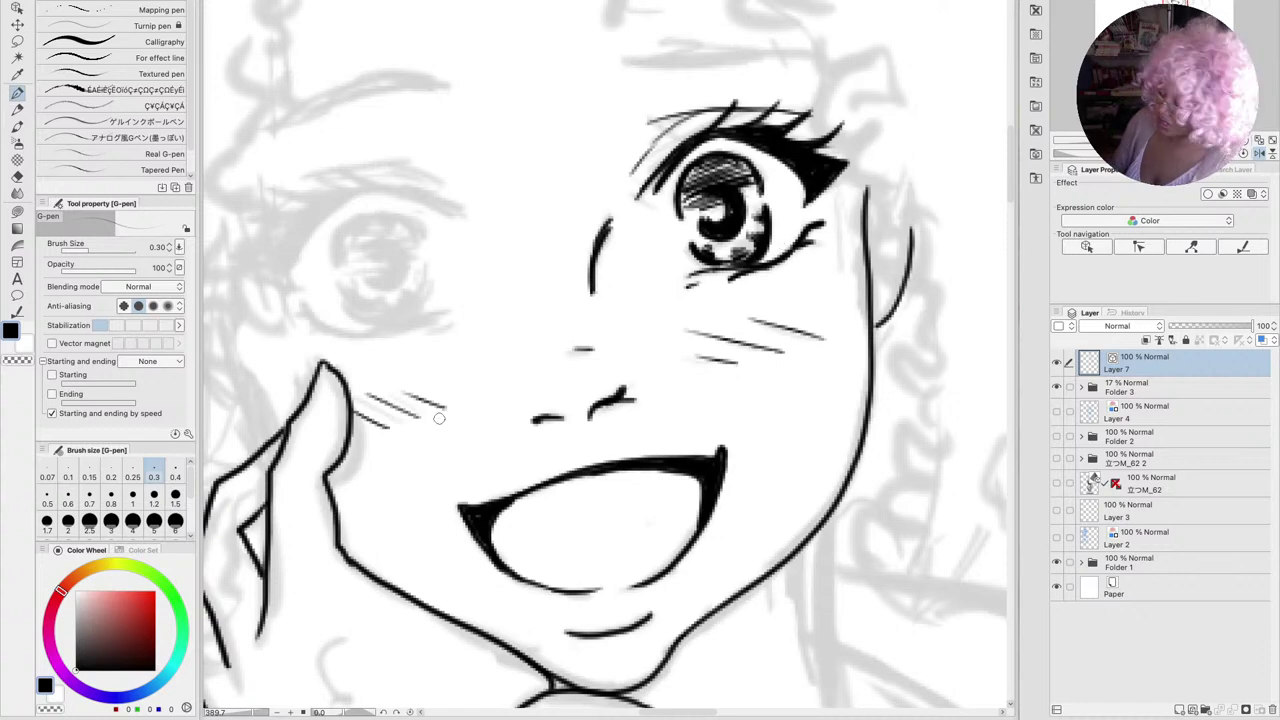
{"action": "mouse_move", "coordinate": [622, 418]}
{"action": "left_mouse_down"}
{"action": "mouse_move", "coordinate": [700, 330]}
{"action": "mouse_move", "coordinate": [624, 188]}
{"action": "mouse_move", "coordinate": [572, 222]}
{"action": "mouse_move", "coordinate": [546, 274]}
{"action": "mouse_move", "coordinate": [558, 281]}
{"action": "left_mouse_up"}
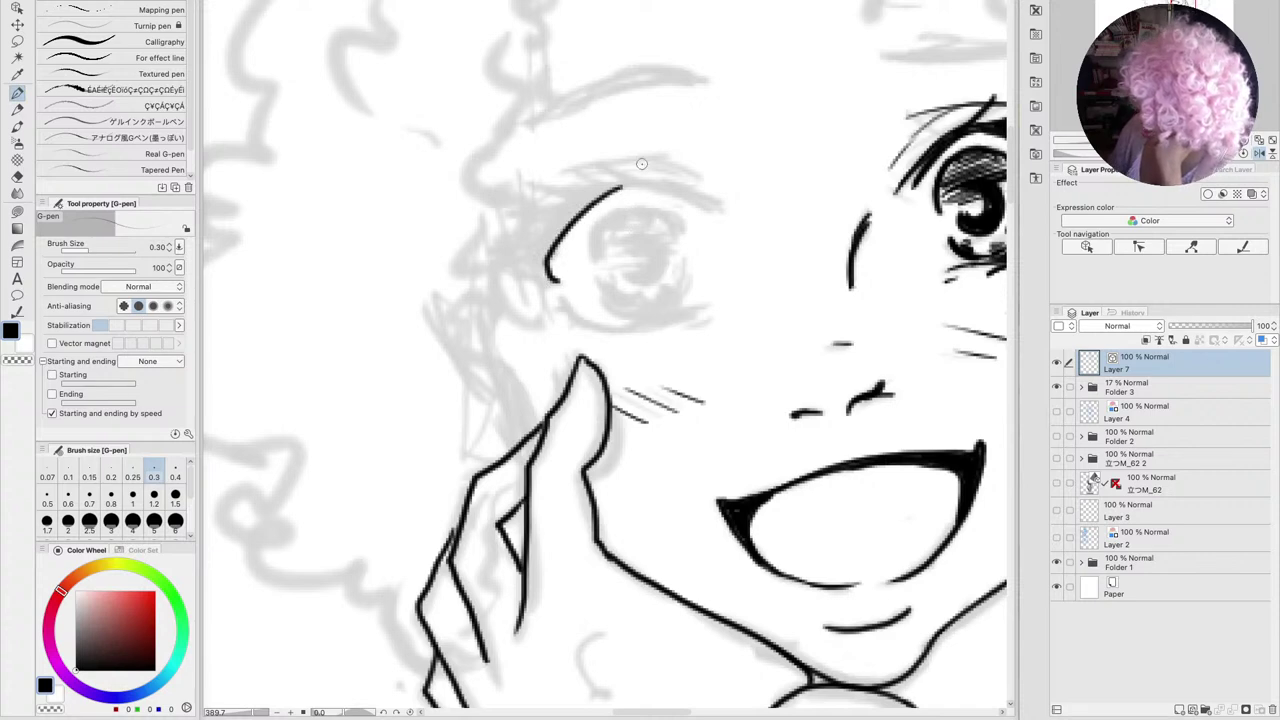
Unflip the canvas and ink the second eye's heavy upper lid with thin lashes
{"action": "key", "text": "ctrl+shift+h"}
{"action": "left_click_drag", "start_coordinate": [501, 212], "coordinate": [600, 188]}
{"action": "mouse_move", "coordinate": [521, 184]}
{"action": "left_mouse_down"}
{"action": "mouse_move", "coordinate": [492, 212]}
{"action": "mouse_move", "coordinate": [507, 192]}
{"action": "mouse_move", "coordinate": [627, 162]}
{"action": "mouse_move", "coordinate": [574, 177]}
{"action": "mouse_move", "coordinate": [637, 169]}
{"action": "mouse_move", "coordinate": [616, 186]}
{"action": "mouse_move", "coordinate": [692, 186]}
{"action": "mouse_move", "coordinate": [686, 208]}
{"action": "mouse_move", "coordinate": [712, 212]}
{"action": "mouse_move", "coordinate": [662, 236]}
{"action": "mouse_move", "coordinate": [712, 250]}
{"action": "mouse_move", "coordinate": [712, 262]}
{"action": "mouse_move", "coordinate": [650, 285]}
{"action": "mouse_move", "coordinate": [700, 258]}
{"action": "mouse_move", "coordinate": [662, 272]}
{"action": "mouse_move", "coordinate": [674, 238]}
{"action": "left_mouse_up"}
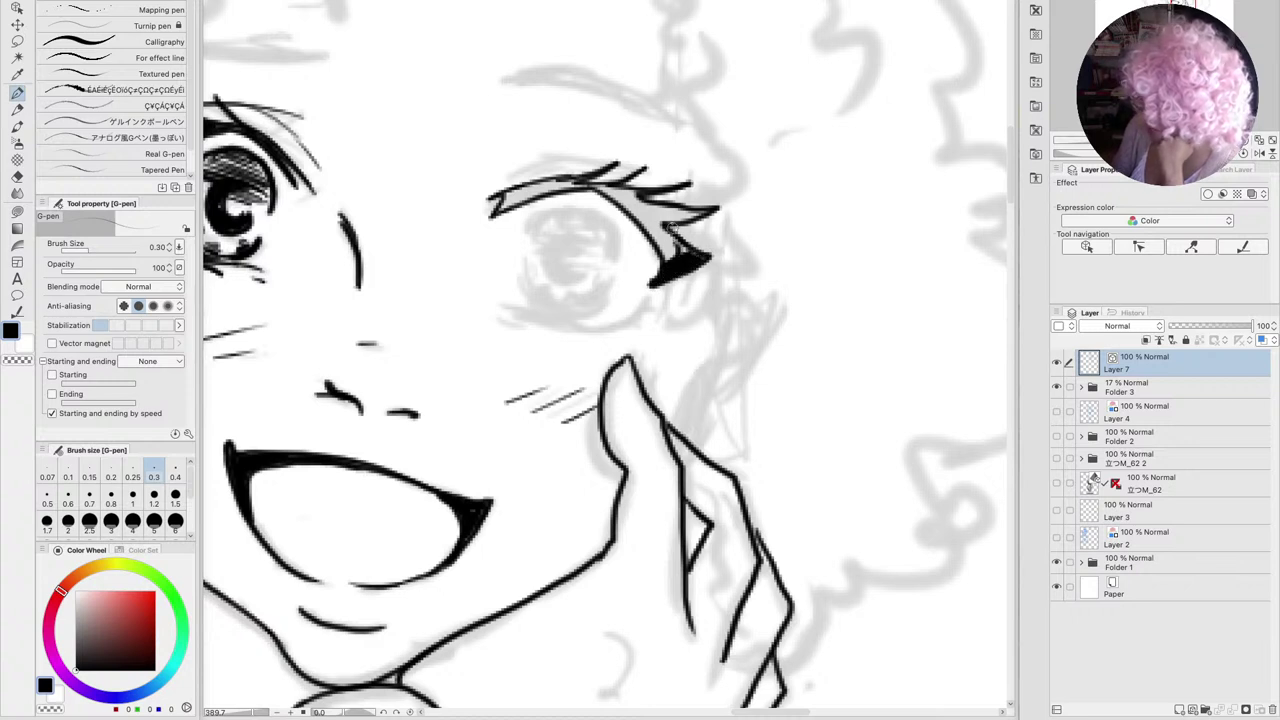
{"action": "left_click_drag", "start_coordinate": [500, 206], "coordinate": [528, 188]}
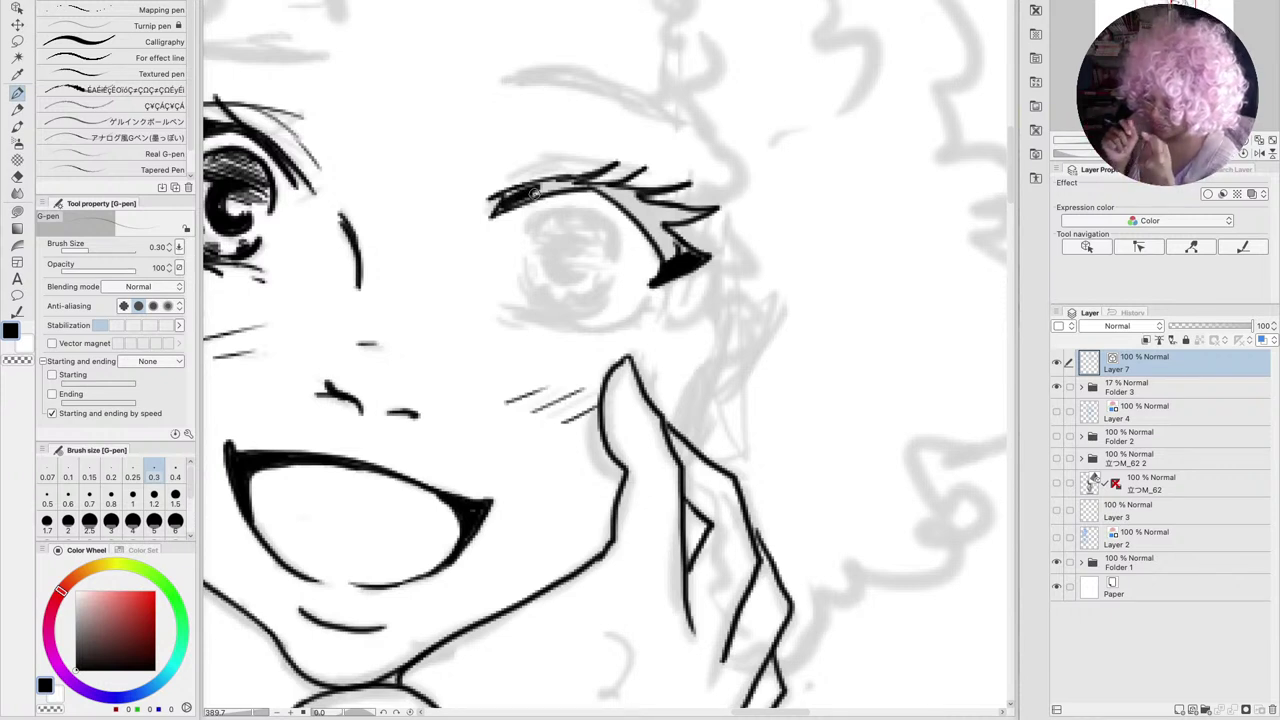
{"action": "mouse_move", "coordinate": [533, 189]}
{"action": "left_mouse_down"}
{"action": "mouse_move", "coordinate": [565, 186]}
{"action": "mouse_move", "coordinate": [506, 197]}
{"action": "mouse_move", "coordinate": [595, 187]}
{"action": "mouse_move", "coordinate": [645, 203]}
{"action": "mouse_move", "coordinate": [625, 205]}
{"action": "mouse_move", "coordinate": [635, 212]}
{"action": "mouse_move", "coordinate": [632, 196]}
{"action": "mouse_move", "coordinate": [700, 212]}
{"action": "mouse_move", "coordinate": [645, 218]}
{"action": "mouse_move", "coordinate": [672, 245]}
{"action": "mouse_move", "coordinate": [665, 237]}
{"action": "left_mouse_up"}
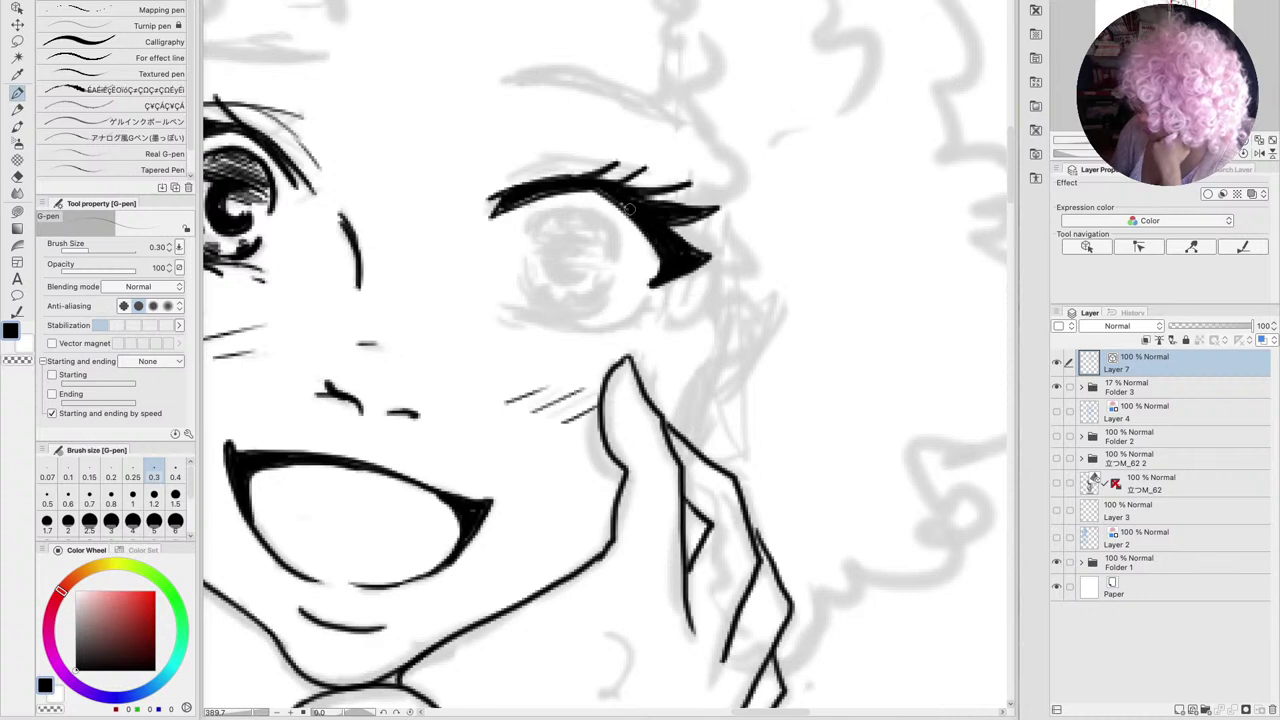
{"action": "mouse_move", "coordinate": [508, 170]}
{"action": "left_mouse_down"}
{"action": "mouse_move", "coordinate": [595, 155]}
{"action": "mouse_move", "coordinate": [562, 158]}
{"action": "mouse_move", "coordinate": [718, 214]}
{"action": "left_mouse_up"}
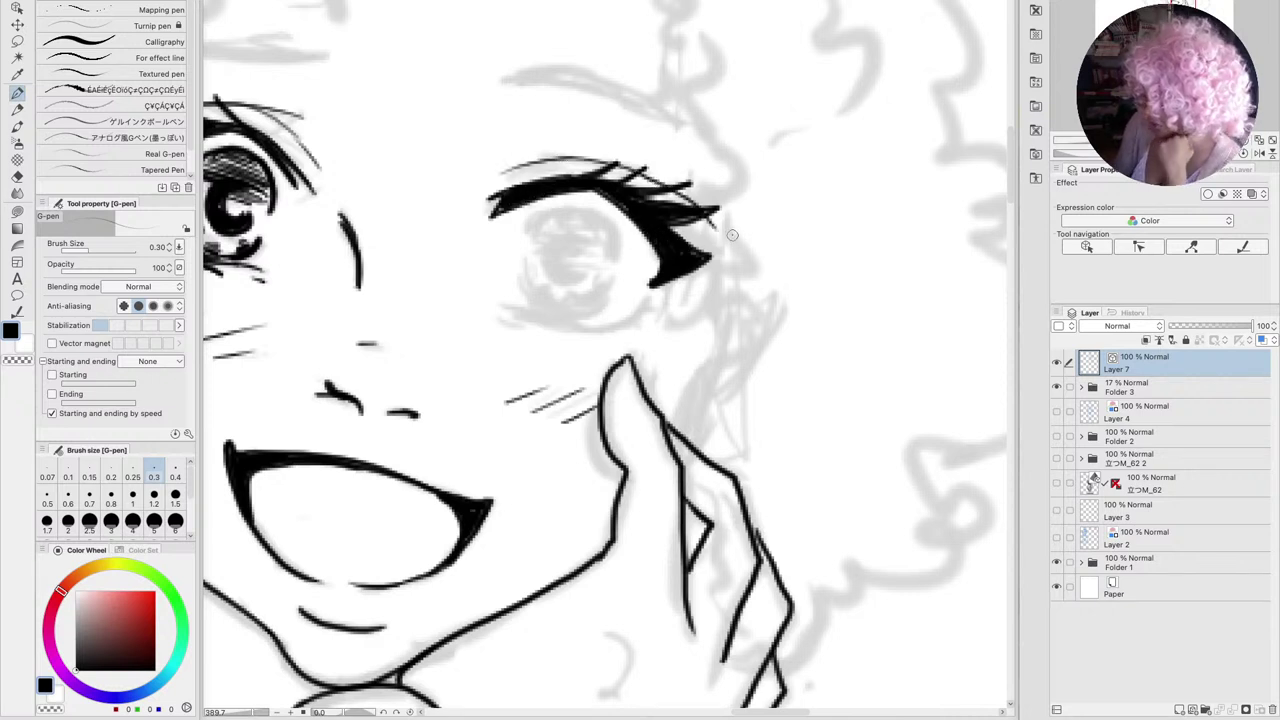
Ink the lower lid's outer corner and the round iris outline arcs
{"action": "mouse_move", "coordinate": [643, 303]}
{"action": "left_mouse_down"}
{"action": "mouse_move", "coordinate": [620, 328]}
{"action": "mouse_move", "coordinate": [641, 326]}
{"action": "mouse_move", "coordinate": [540, 318]}
{"action": "mouse_move", "coordinate": [582, 334]}
{"action": "mouse_move", "coordinate": [498, 314]}
{"action": "mouse_move", "coordinate": [530, 322]}
{"action": "left_mouse_up"}
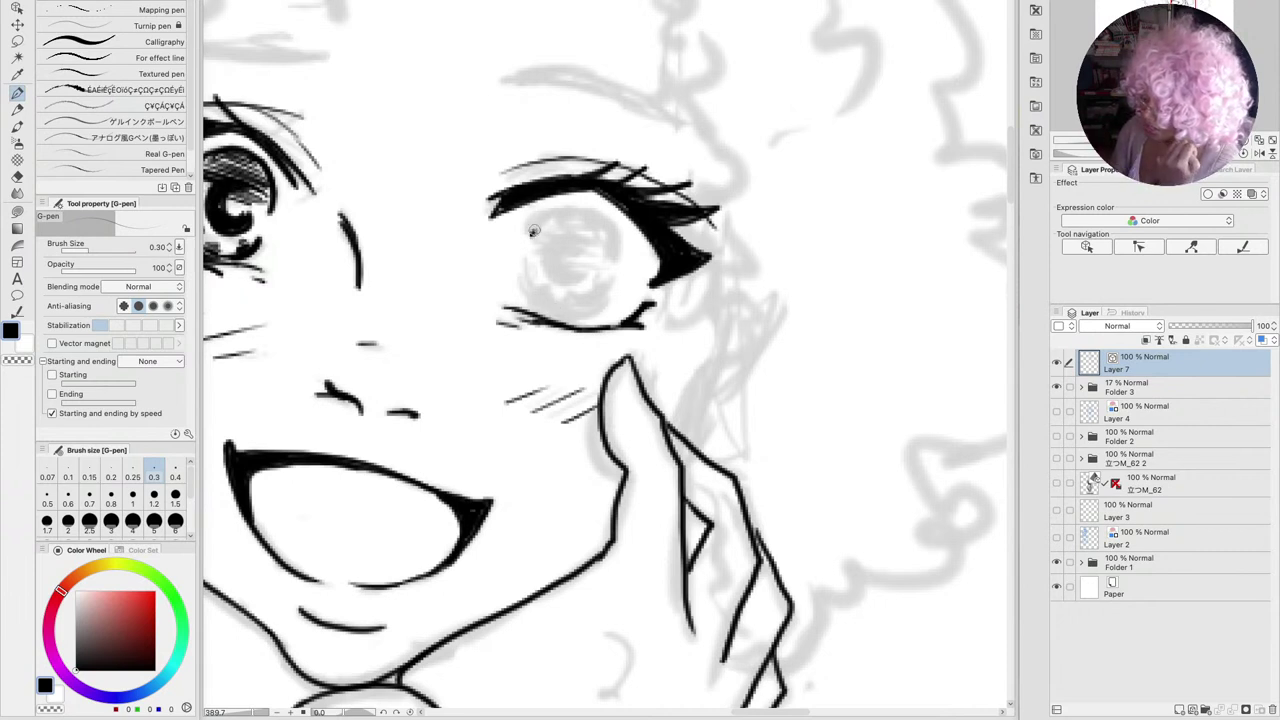
{"action": "mouse_move", "coordinate": [533, 231]}
{"action": "left_mouse_down"}
{"action": "mouse_move", "coordinate": [575, 203]}
{"action": "mouse_move", "coordinate": [609, 212]}
{"action": "mouse_move", "coordinate": [615, 259]}
{"action": "left_mouse_up"}
{"action": "mouse_move", "coordinate": [568, 206]}
{"action": "left_mouse_down"}
{"action": "mouse_move", "coordinate": [532, 240]}
{"action": "mouse_move", "coordinate": [533, 226]}
{"action": "mouse_move", "coordinate": [598, 207]}
{"action": "left_mouse_up"}
{"action": "mouse_move", "coordinate": [526, 273]}
{"action": "left_mouse_down"}
{"action": "mouse_move", "coordinate": [562, 315]}
{"action": "mouse_move", "coordinate": [597, 308]}
{"action": "left_mouse_up"}
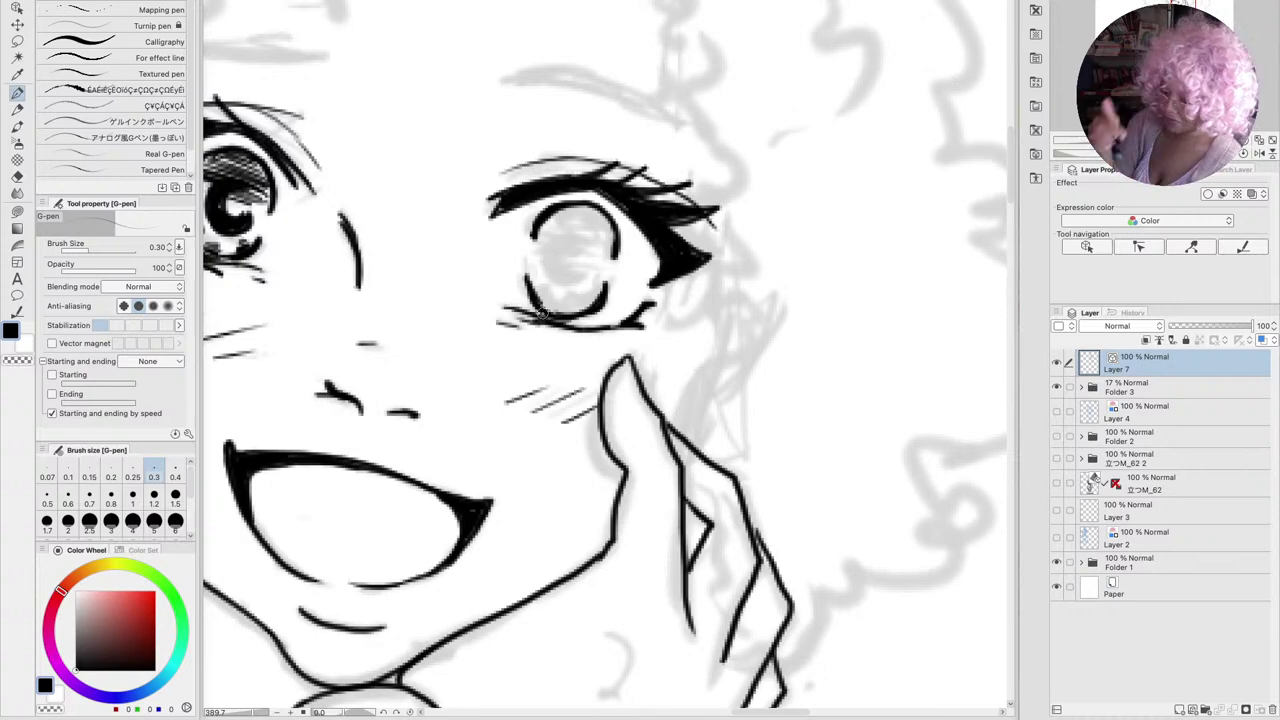
{"action": "left_click_drag", "start_coordinate": [473, 348], "coordinate": [713, 408]}
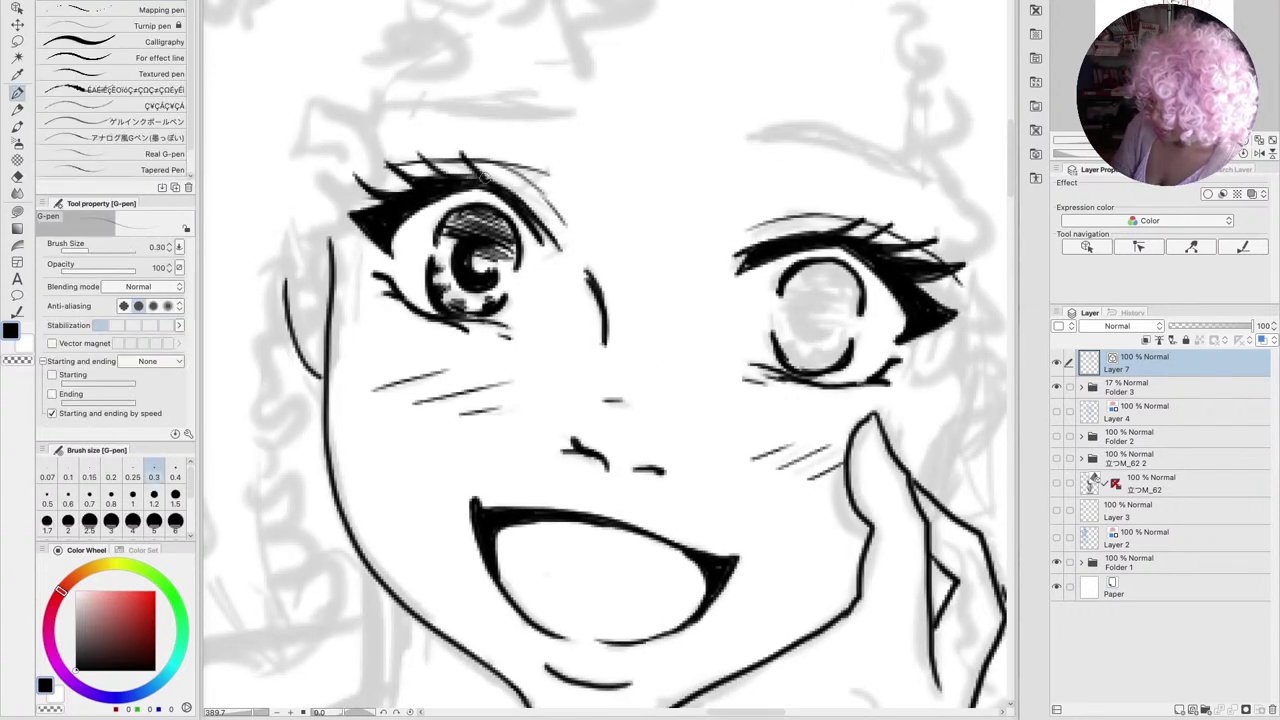
Add lash strokes and fill the right iris with spiral curves, dots, and a darkened edge
{"action": "left_click_drag", "start_coordinate": [480, 182], "coordinate": [562, 228]}
{"action": "left_click_drag", "start_coordinate": [748, 258], "coordinate": [738, 270]}
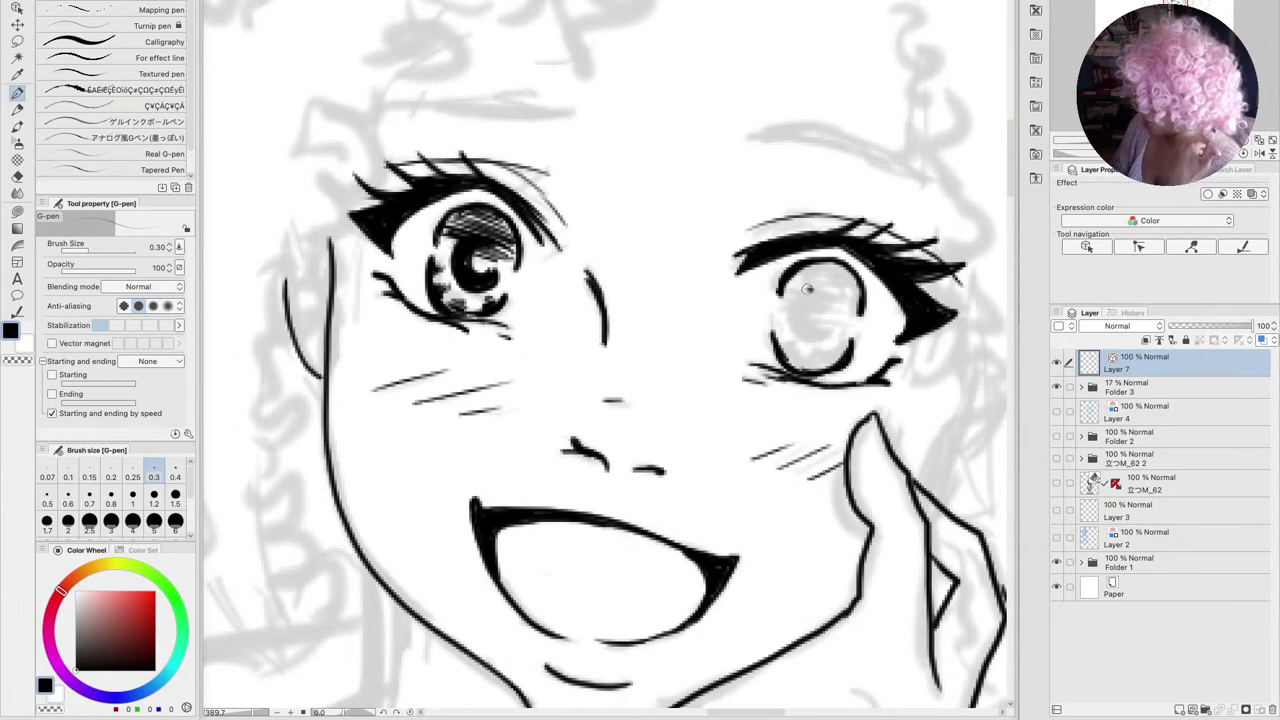
{"action": "mouse_move", "coordinate": [808, 289]}
{"action": "left_mouse_down"}
{"action": "mouse_move", "coordinate": [820, 350]}
{"action": "mouse_move", "coordinate": [830, 336]}
{"action": "mouse_move", "coordinate": [808, 326]}
{"action": "mouse_move", "coordinate": [804, 300]}
{"action": "mouse_move", "coordinate": [818, 338]}
{"action": "mouse_move", "coordinate": [798, 300]}
{"action": "mouse_move", "coordinate": [814, 287]}
{"action": "left_mouse_up"}
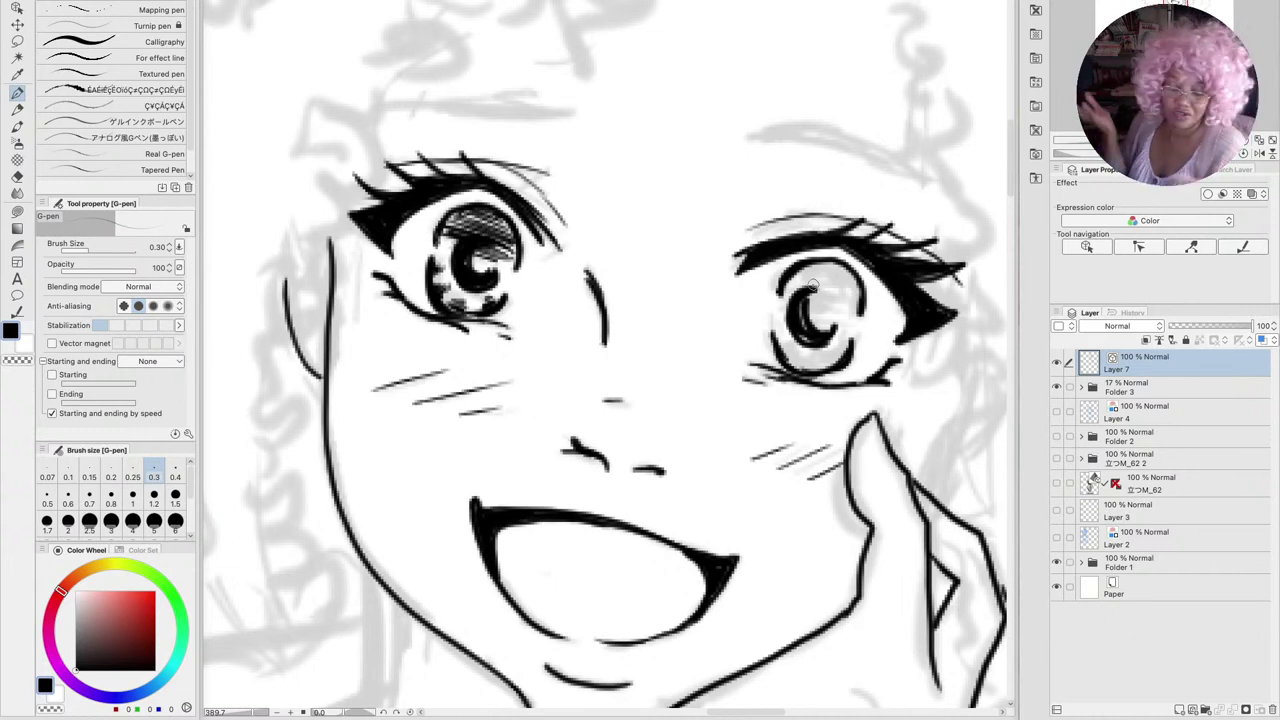
{"action": "mouse_move", "coordinate": [826, 294]}
{"action": "left_mouse_down"}
{"action": "mouse_move", "coordinate": [799, 320]}
{"action": "mouse_move", "coordinate": [821, 334]}
{"action": "mouse_move", "coordinate": [806, 338]}
{"action": "mouse_move", "coordinate": [834, 328]}
{"action": "mouse_move", "coordinate": [799, 341]}
{"action": "mouse_move", "coordinate": [833, 328]}
{"action": "mouse_move", "coordinate": [827, 288]}
{"action": "mouse_move", "coordinate": [794, 291]}
{"action": "mouse_move", "coordinate": [831, 304]}
{"action": "mouse_move", "coordinate": [793, 276]}
{"action": "mouse_move", "coordinate": [833, 270]}
{"action": "mouse_move", "coordinate": [843, 305]}
{"action": "mouse_move", "coordinate": [800, 308]}
{"action": "mouse_move", "coordinate": [844, 305]}
{"action": "mouse_move", "coordinate": [791, 298]}
{"action": "mouse_move", "coordinate": [843, 327]}
{"action": "mouse_move", "coordinate": [783, 341]}
{"action": "mouse_move", "coordinate": [822, 366]}
{"action": "left_mouse_up"}
{"action": "left_click", "coordinate": [826, 366]}
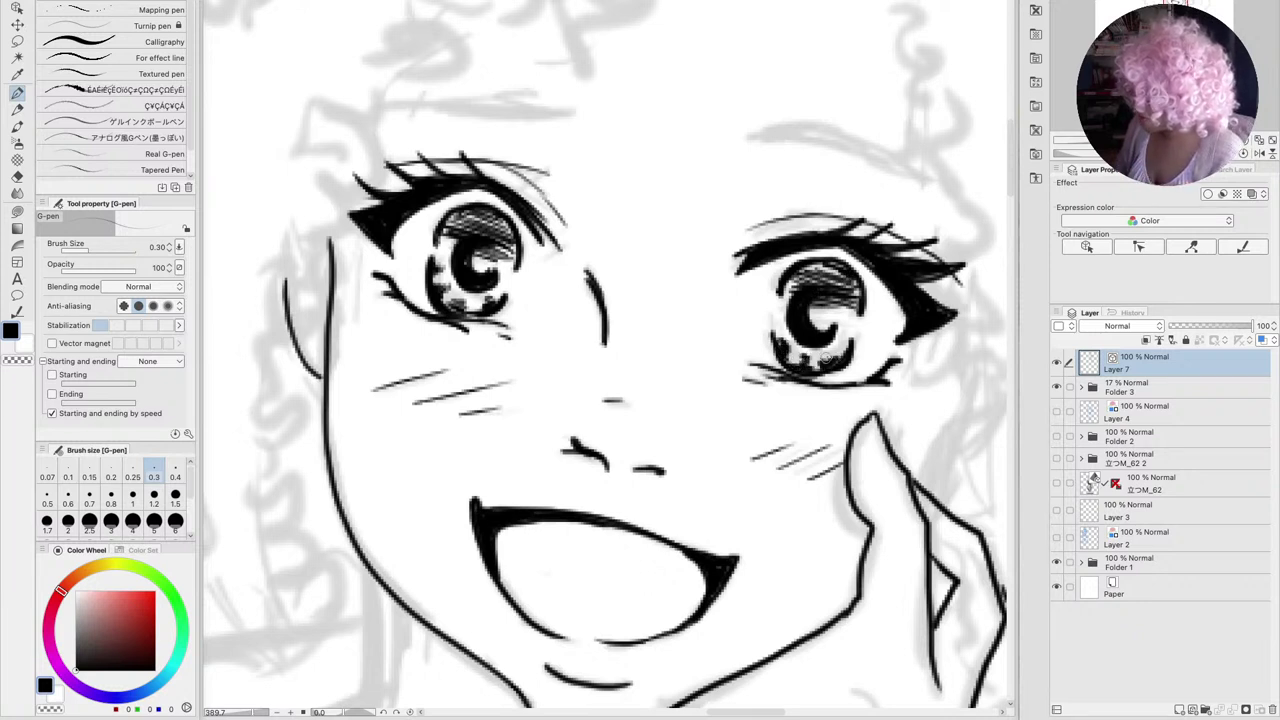
{"action": "left_click", "coordinate": [828, 356]}
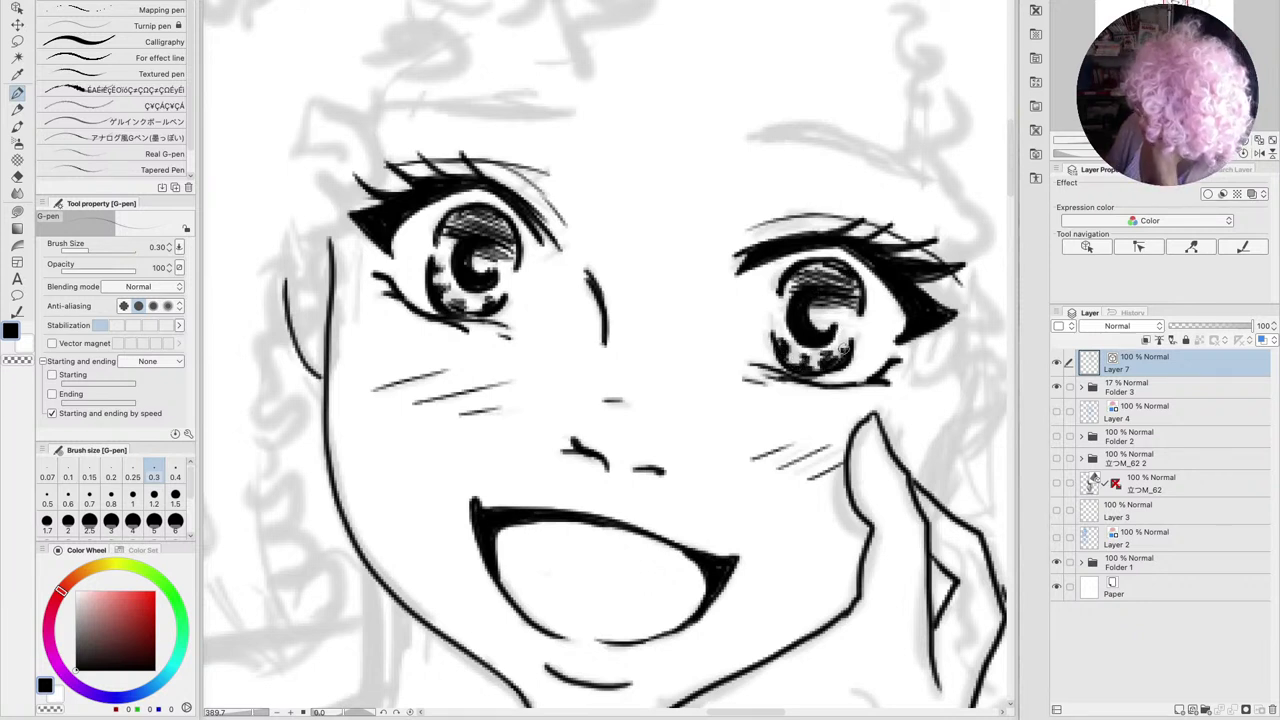
{"action": "mouse_move", "coordinate": [790, 330]}
{"action": "left_mouse_down"}
{"action": "mouse_move", "coordinate": [770, 322]}
{"action": "mouse_move", "coordinate": [775, 346]}
{"action": "mouse_move", "coordinate": [778, 290]}
{"action": "mouse_move", "coordinate": [814, 262]}
{"action": "left_mouse_up"}
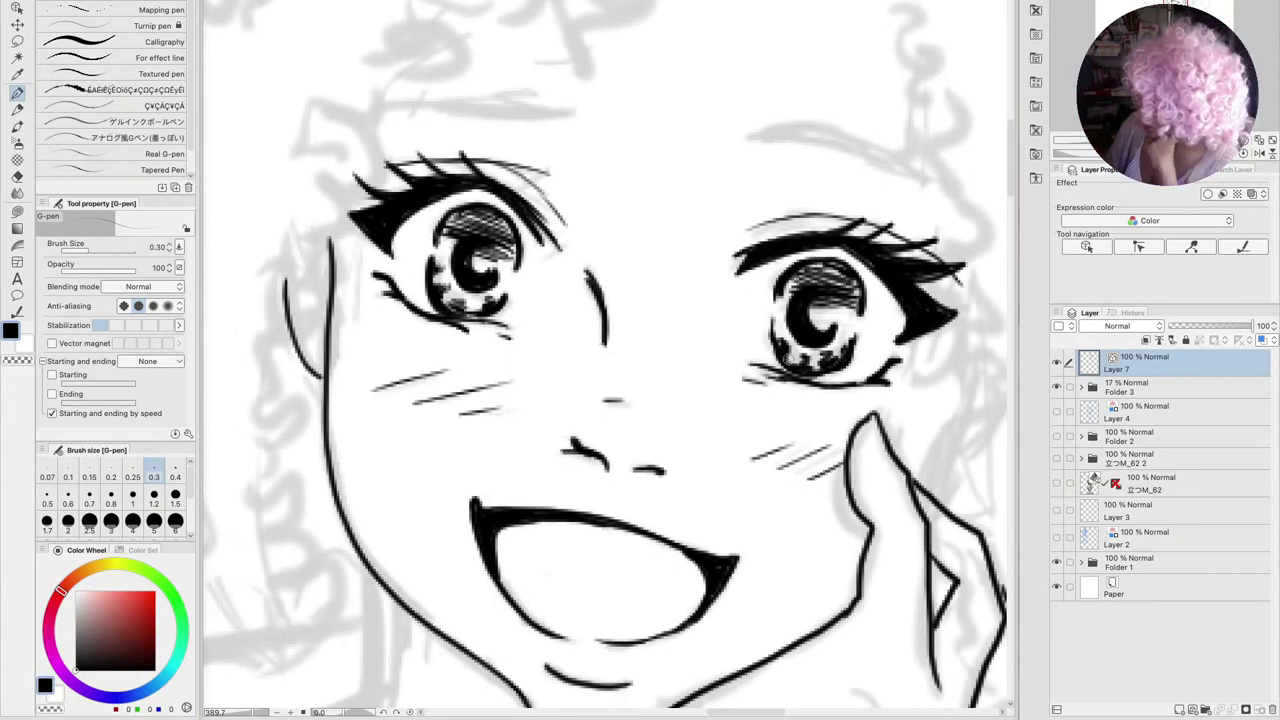
{"action": "mouse_move", "coordinate": [770, 322]}
{"action": "left_mouse_down"}
{"action": "mouse_move", "coordinate": [824, 345]}
{"action": "mouse_move", "coordinate": [861, 303]}
{"action": "mouse_move", "coordinate": [859, 315]}
{"action": "mouse_move", "coordinate": [807, 268]}
{"action": "mouse_move", "coordinate": [790, 275]}
{"action": "mouse_move", "coordinate": [865, 272]}
{"action": "left_mouse_up"}
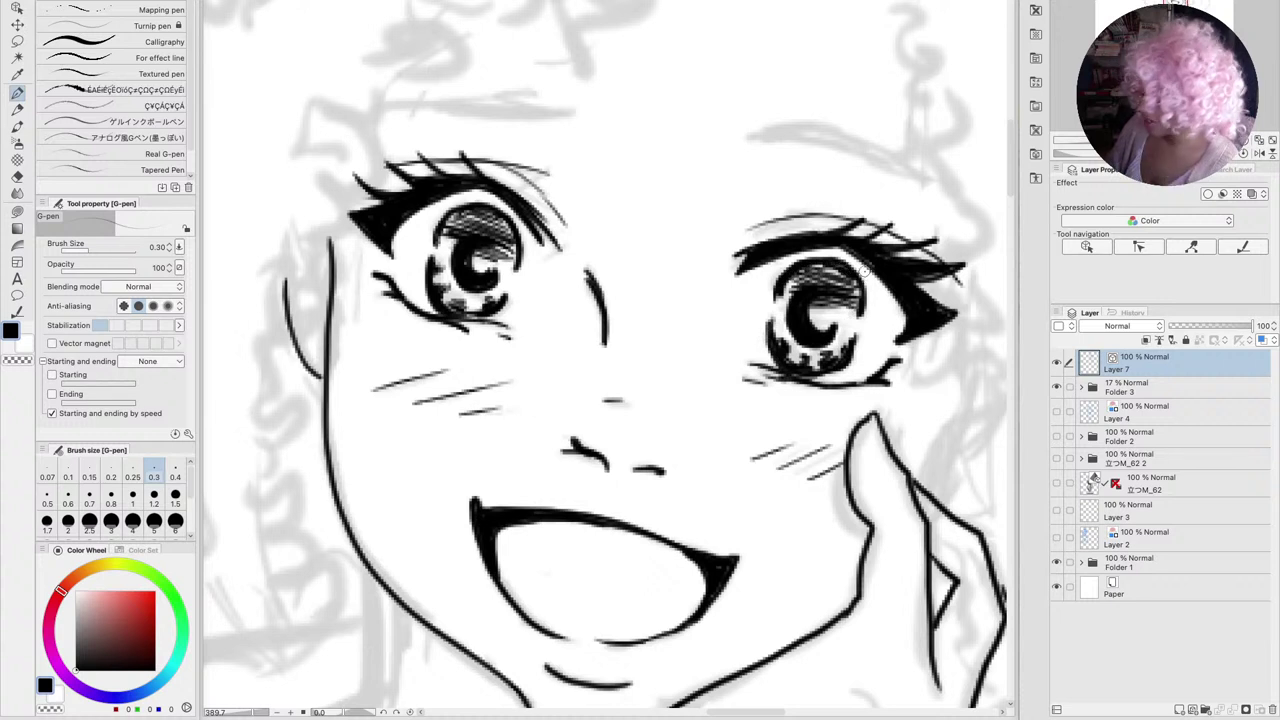
Ink thick black eyebrows above both eyes, then move the view up to the hairline
{"action": "mouse_move", "coordinate": [750, 138]}
{"action": "left_mouse_down"}
{"action": "mouse_move", "coordinate": [822, 128]}
{"action": "mouse_move", "coordinate": [880, 152]}
{"action": "left_mouse_up"}
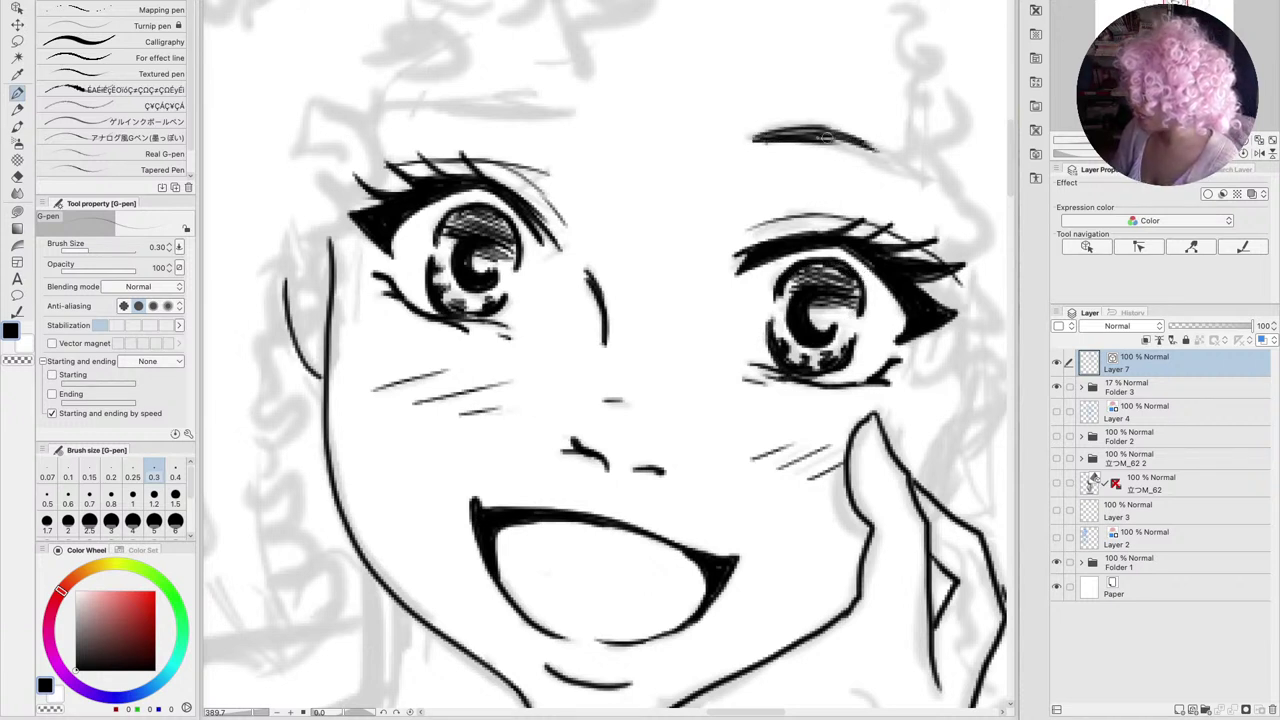
{"action": "left_click_drag", "start_coordinate": [798, 134], "coordinate": [928, 182]}
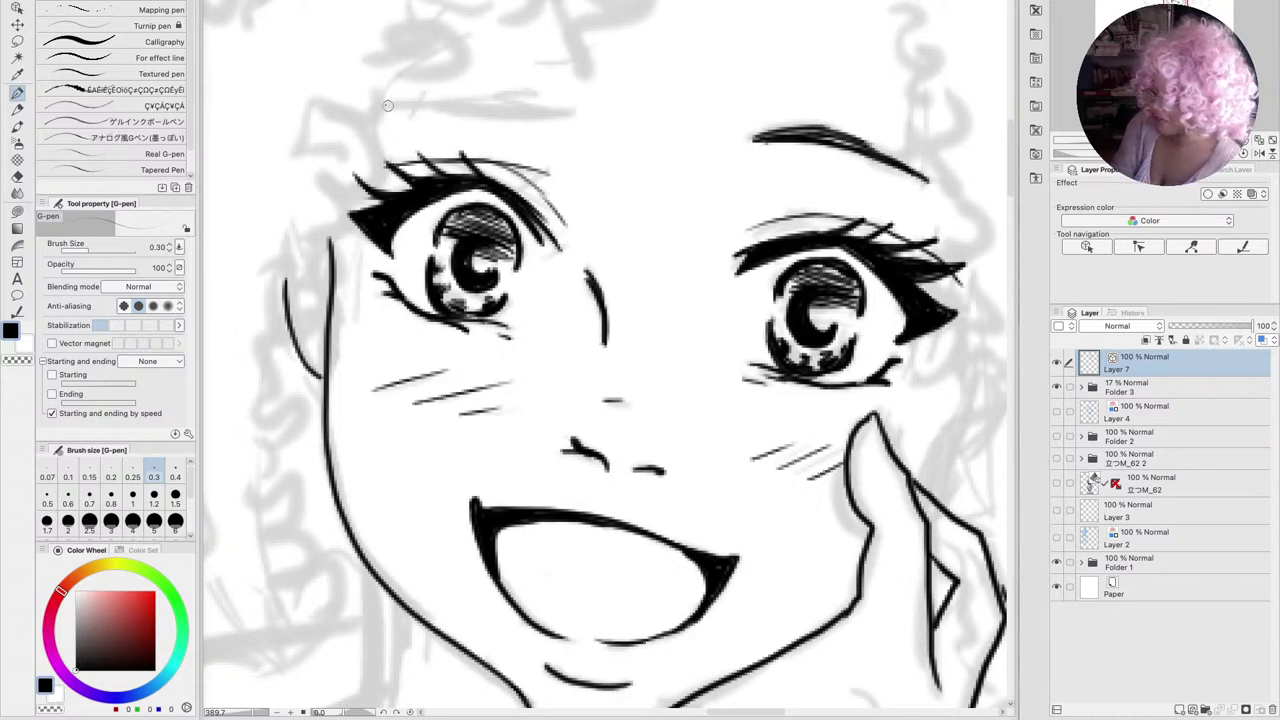
{"action": "left_click_drag", "start_coordinate": [380, 106], "coordinate": [527, 112]}
{"action": "left_click_drag", "start_coordinate": [446, 106], "coordinate": [566, 113]}
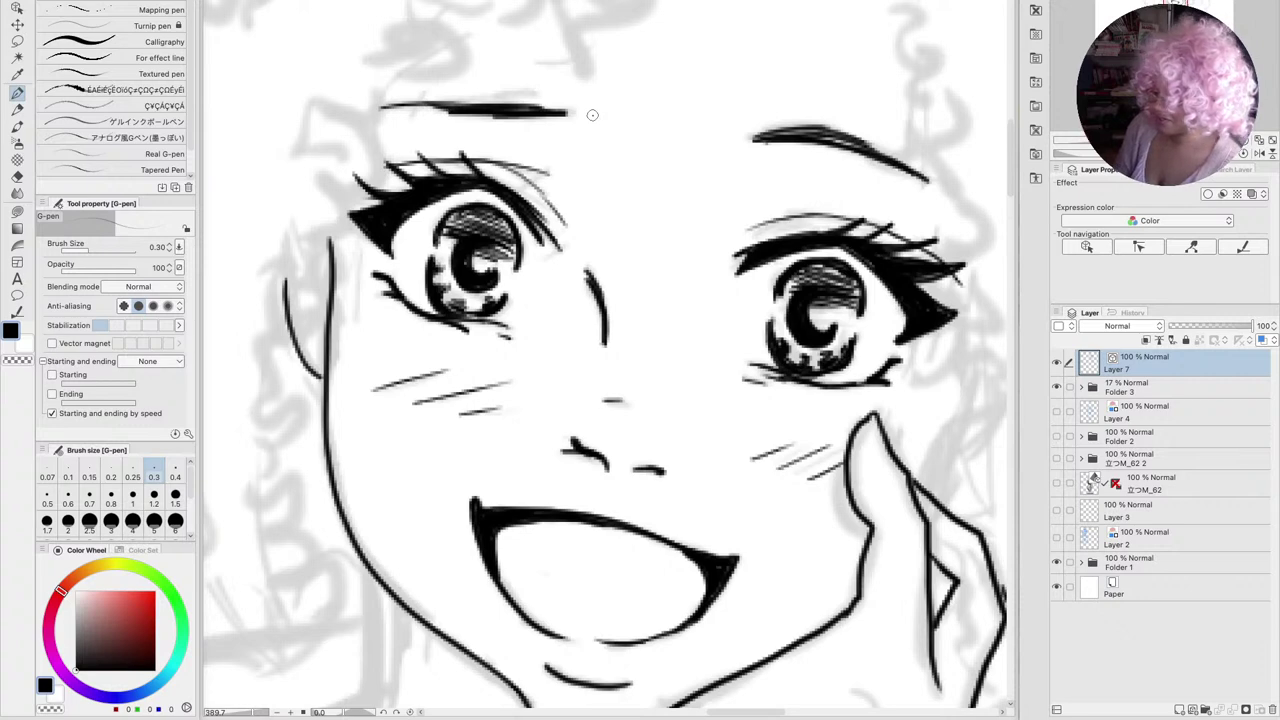
{"action": "left_click_drag", "start_coordinate": [713, 370], "coordinate": [668, 675]}
{"action": "left_click_drag", "start_coordinate": [480, 575], "coordinate": [437, 594]}
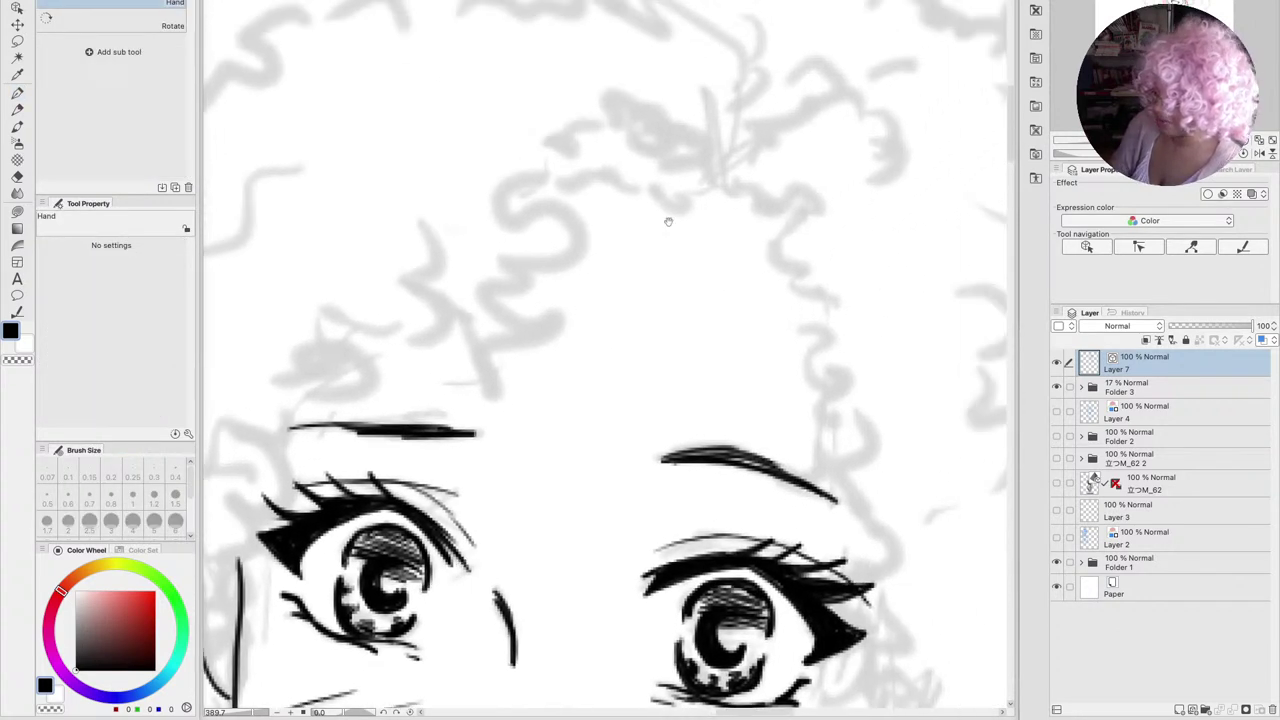
Ink the G-pen hair outline and a rising curl across the top of the head
{"action": "mouse_move", "coordinate": [666, 214]}
{"action": "left_mouse_down"}
{"action": "mouse_move", "coordinate": [666, 243]}
{"action": "mouse_move", "coordinate": [666, 228]}
{"action": "left_mouse_up"}
{"action": "key", "text": "p"}
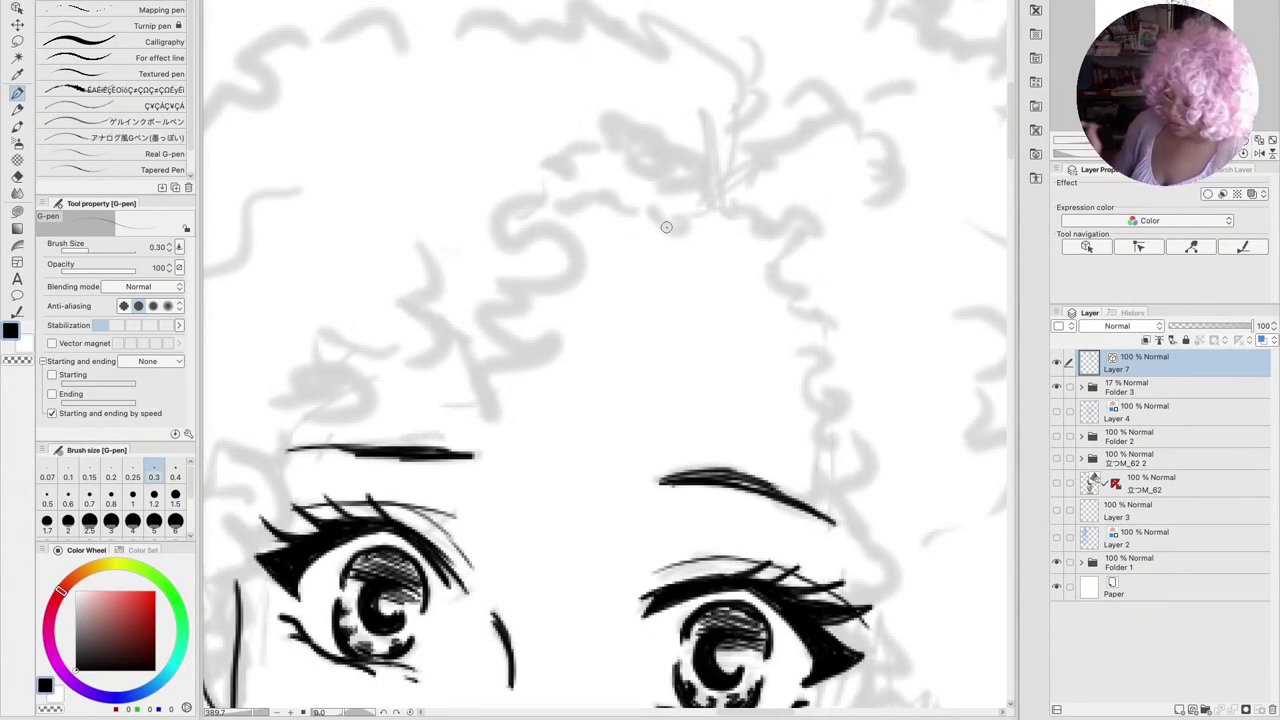
{"action": "mouse_move", "coordinate": [564, 207]}
{"action": "left_mouse_down"}
{"action": "mouse_move", "coordinate": [637, 207]}
{"action": "mouse_move", "coordinate": [679, 228]}
{"action": "mouse_move", "coordinate": [715, 202]}
{"action": "left_mouse_up"}
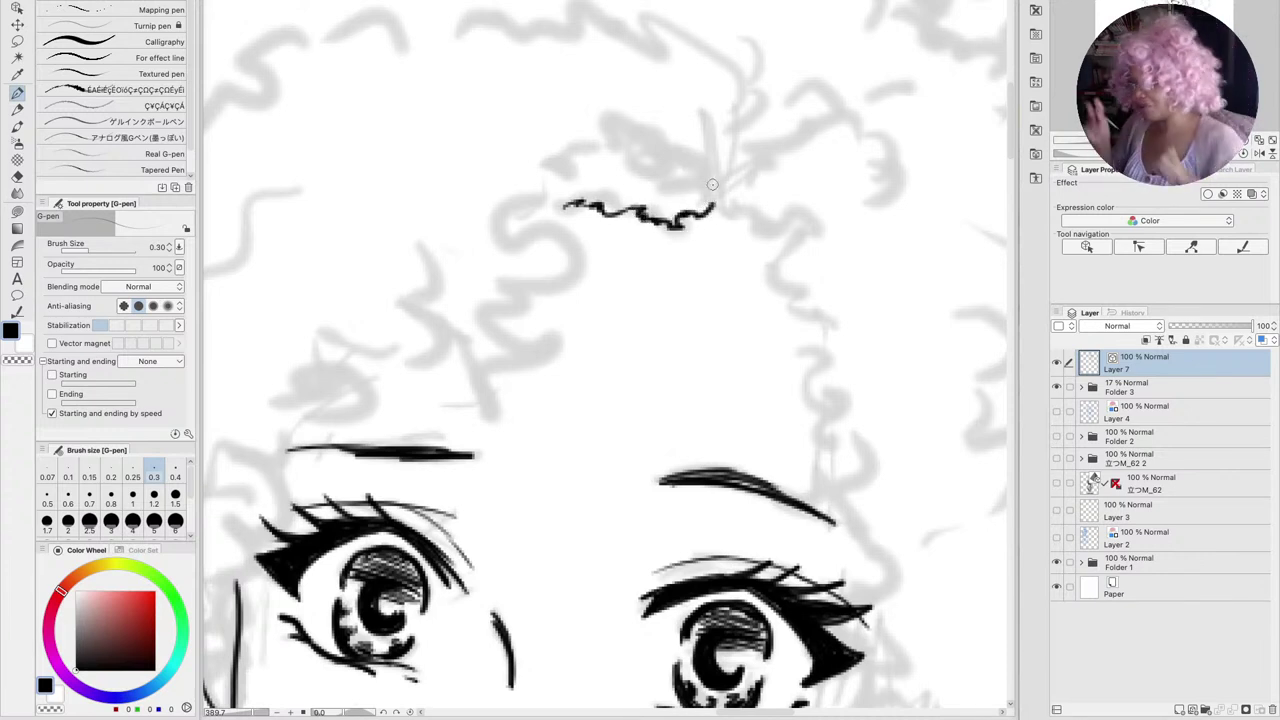
{"action": "mouse_move", "coordinate": [714, 200]}
{"action": "left_mouse_down"}
{"action": "mouse_move", "coordinate": [659, 183]}
{"action": "mouse_move", "coordinate": [656, 164]}
{"action": "mouse_move", "coordinate": [600, 145]}
{"action": "mouse_move", "coordinate": [572, 150]}
{"action": "mouse_move", "coordinate": [535, 193]}
{"action": "left_mouse_up"}
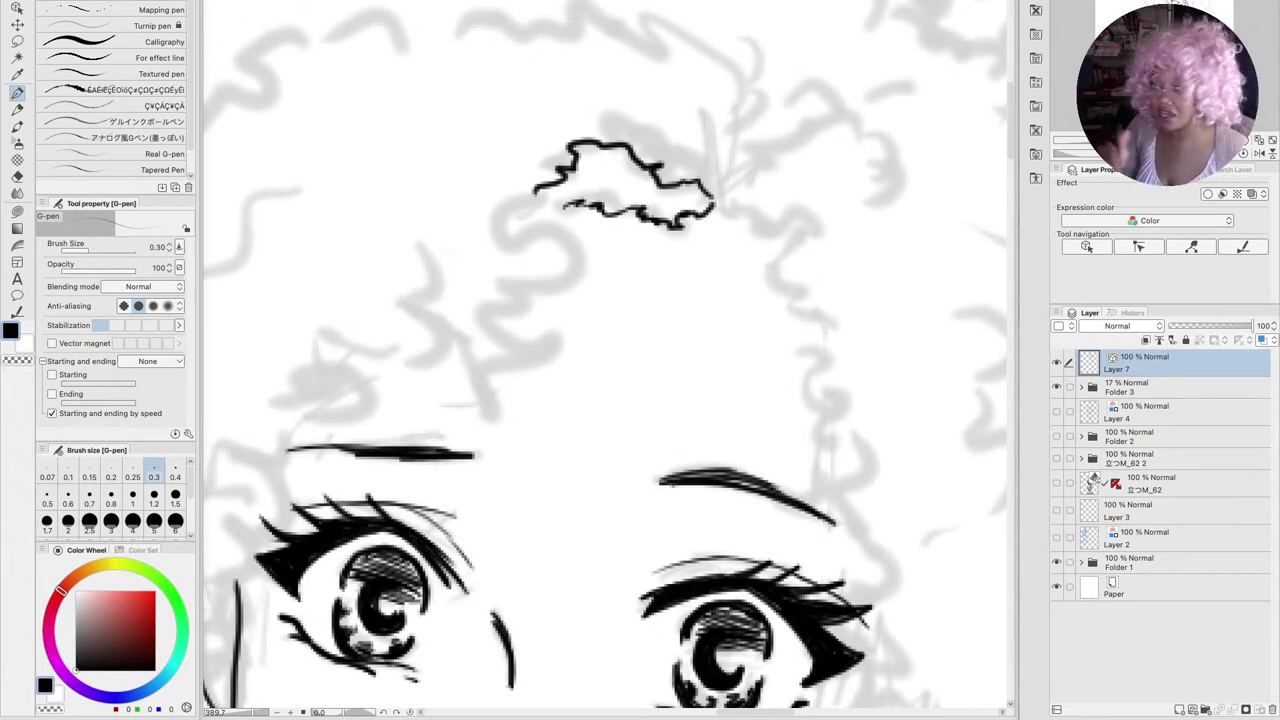
Ink the curls flowing down over the forehead, ending with a lock toward the eyebrow
{"action": "mouse_move", "coordinate": [548, 172]}
{"action": "left_mouse_down"}
{"action": "mouse_move", "coordinate": [509, 233]}
{"action": "mouse_move", "coordinate": [550, 230]}
{"action": "mouse_move", "coordinate": [574, 258]}
{"action": "mouse_move", "coordinate": [568, 285]}
{"action": "mouse_move", "coordinate": [508, 290]}
{"action": "mouse_move", "coordinate": [518, 310]}
{"action": "mouse_move", "coordinate": [489, 313]}
{"action": "mouse_move", "coordinate": [510, 345]}
{"action": "left_mouse_up"}
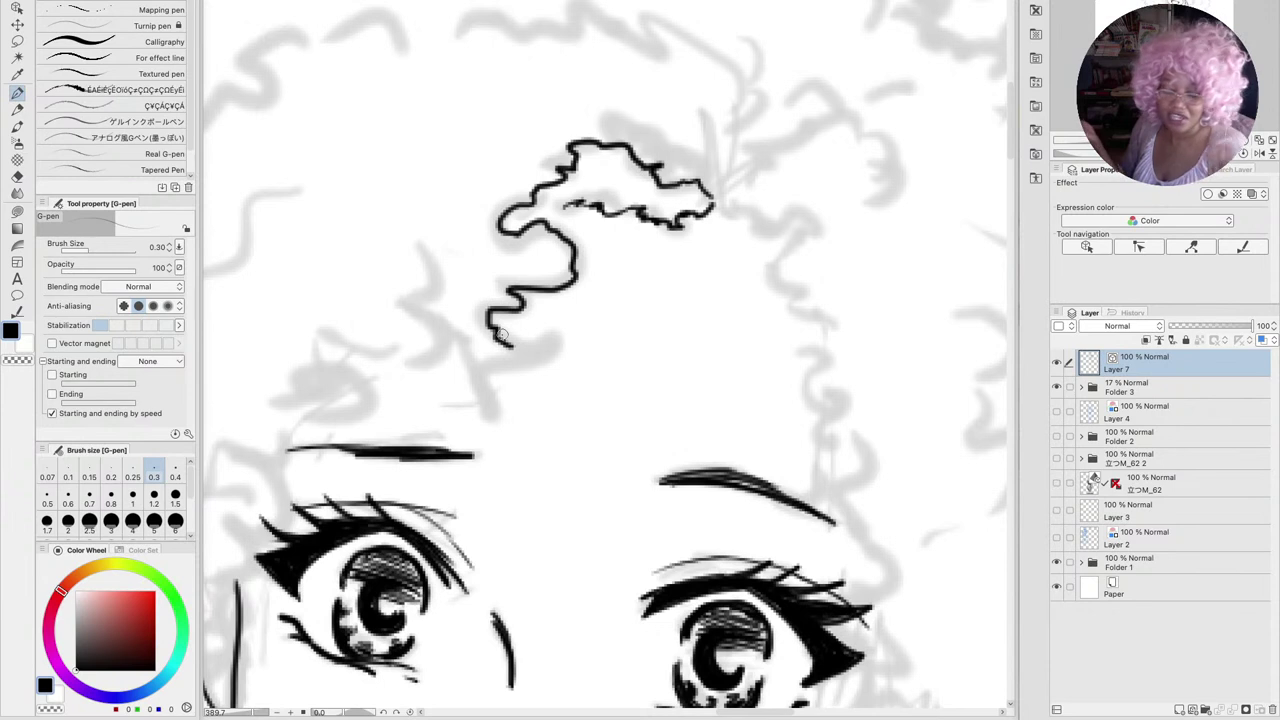
{"action": "mouse_move", "coordinate": [508, 345]}
{"action": "left_mouse_down"}
{"action": "mouse_move", "coordinate": [553, 341]}
{"action": "mouse_move", "coordinate": [547, 357]}
{"action": "mouse_move", "coordinate": [490, 364]}
{"action": "mouse_move", "coordinate": [487, 402]}
{"action": "left_mouse_up"}
{"action": "mouse_move", "coordinate": [420, 248]}
{"action": "left_mouse_down"}
{"action": "mouse_move", "coordinate": [431, 291]}
{"action": "mouse_move", "coordinate": [398, 306]}
{"action": "mouse_move", "coordinate": [438, 335]}
{"action": "mouse_move", "coordinate": [410, 362]}
{"action": "mouse_move", "coordinate": [448, 334]}
{"action": "mouse_move", "coordinate": [486, 414]}
{"action": "left_mouse_up"}
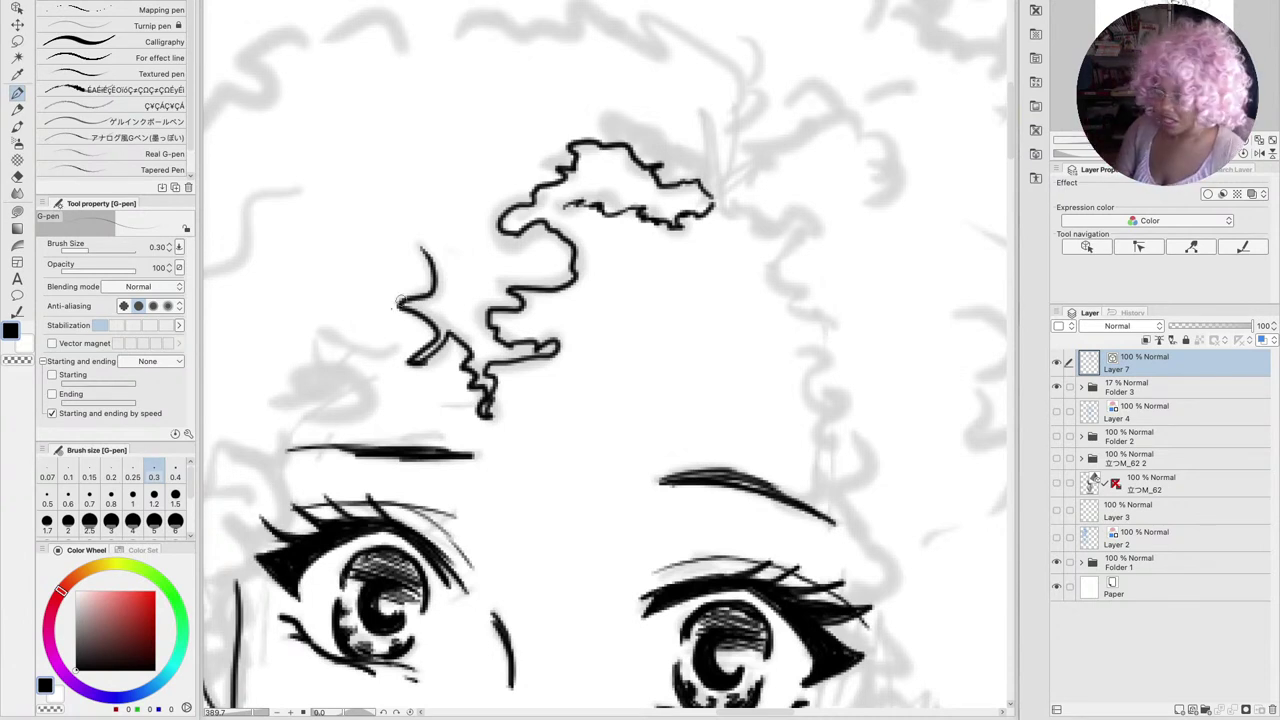
{"action": "mouse_move", "coordinate": [455, 353]}
{"action": "left_mouse_down"}
{"action": "mouse_move", "coordinate": [553, 309]}
{"action": "mouse_move", "coordinate": [597, 243]}
{"action": "left_mouse_up"}
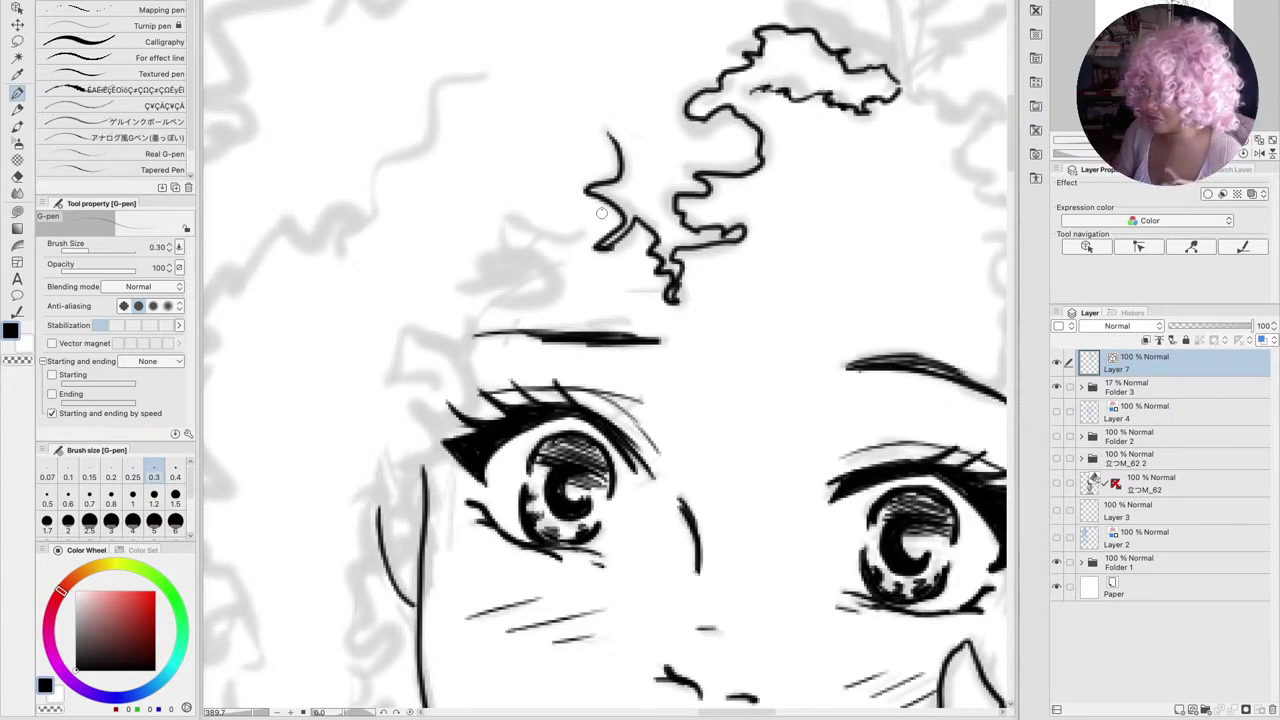
{"action": "mouse_move", "coordinate": [598, 240]}
{"action": "left_mouse_down"}
{"action": "mouse_move", "coordinate": [553, 243]}
{"action": "mouse_move", "coordinate": [500, 226]}
{"action": "mouse_move", "coordinate": [515, 237]}
{"action": "mouse_move", "coordinate": [491, 258]}
{"action": "mouse_move", "coordinate": [533, 252]}
{"action": "mouse_move", "coordinate": [540, 295]}
{"action": "left_mouse_up"}
{"action": "mouse_move", "coordinate": [462, 290]}
{"action": "left_mouse_down"}
{"action": "mouse_move", "coordinate": [489, 294]}
{"action": "mouse_move", "coordinate": [550, 268]}
{"action": "mouse_move", "coordinate": [508, 298]}
{"action": "mouse_move", "coordinate": [562, 282]}
{"action": "mouse_move", "coordinate": [496, 304]}
{"action": "mouse_move", "coordinate": [455, 345]}
{"action": "left_mouse_up"}
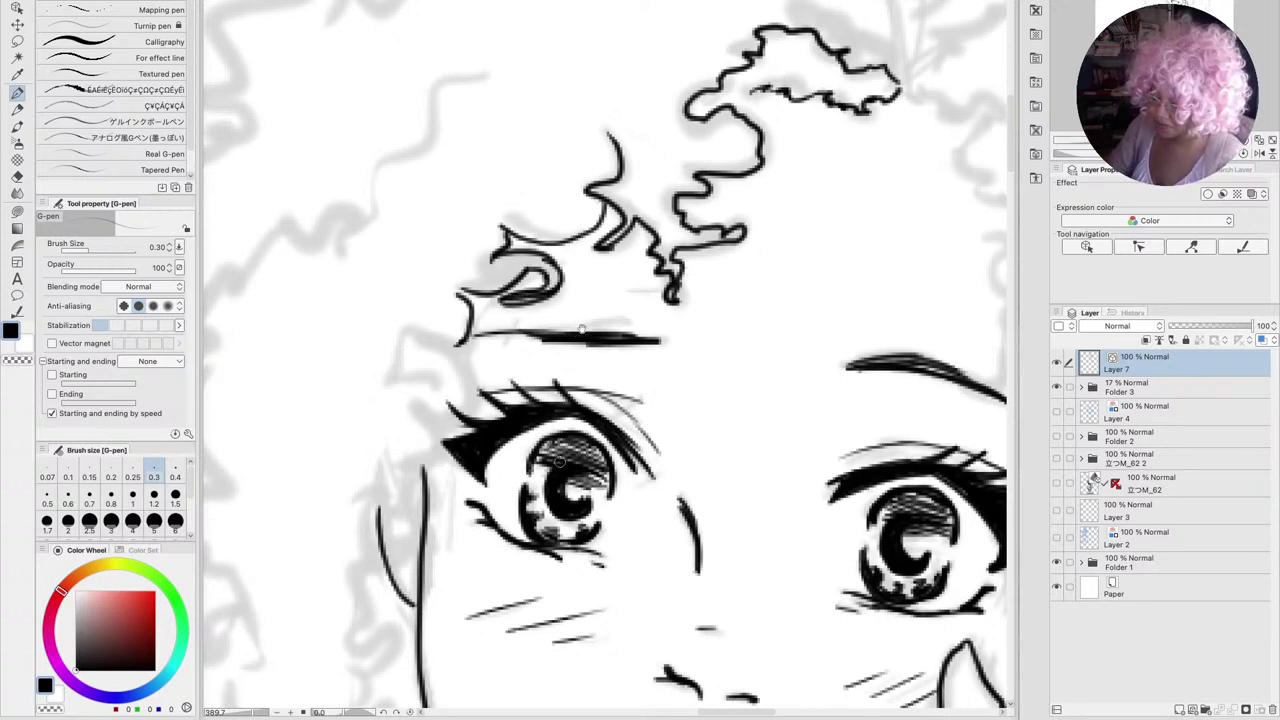
{"action": "left_click_drag", "start_coordinate": [560, 463], "coordinate": [614, 316]}
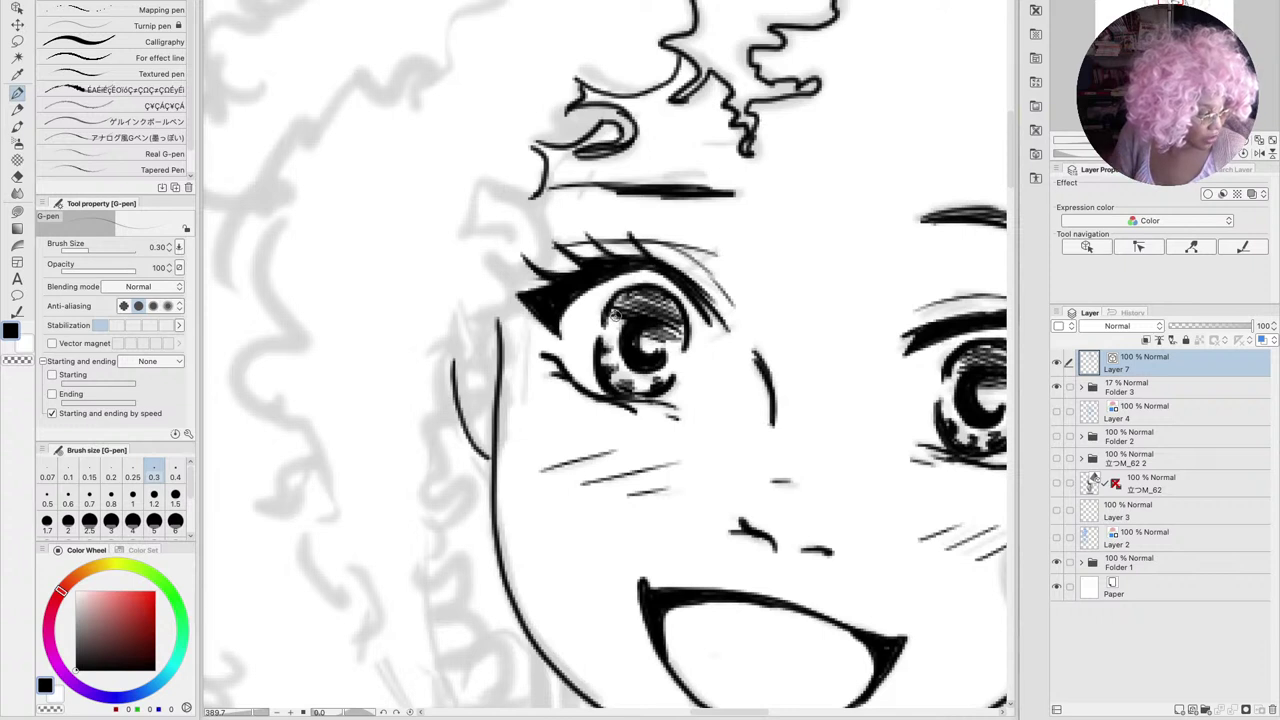
Undo two stray left-side hair strokes and ink a curl beside the left eye
{"action": "mouse_move", "coordinate": [365, 226]}
{"action": "left_mouse_down"}
{"action": "mouse_move", "coordinate": [383, 292]}
{"action": "mouse_move", "coordinate": [350, 293]}
{"action": "mouse_move", "coordinate": [340, 333]}
{"action": "mouse_move", "coordinate": [383, 384]}
{"action": "mouse_move", "coordinate": [314, 440]}
{"action": "mouse_move", "coordinate": [367, 503]}
{"action": "mouse_move", "coordinate": [364, 557]}
{"action": "mouse_move", "coordinate": [297, 634]}
{"action": "left_mouse_up"}
{"action": "left_click_drag", "start_coordinate": [392, 146], "coordinate": [418, 204]}
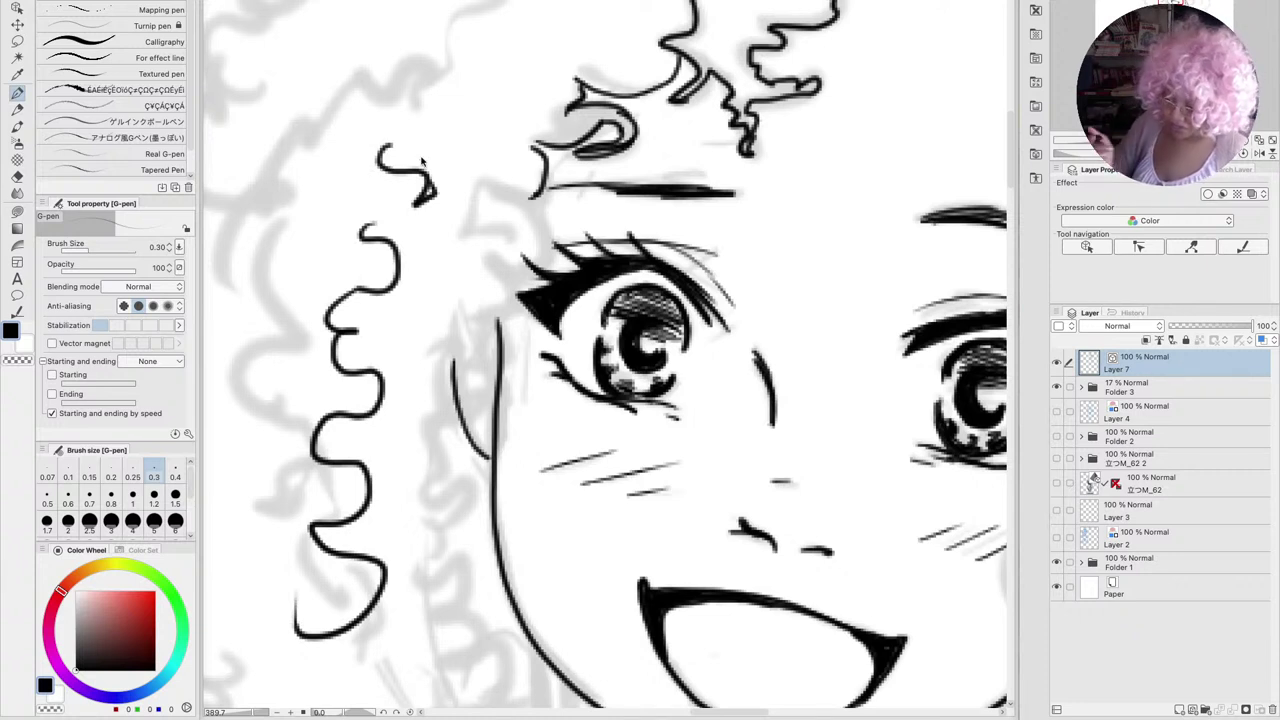
{"action": "key", "text": "ctrl+z"}
{"action": "key", "text": "ctrl+z"}
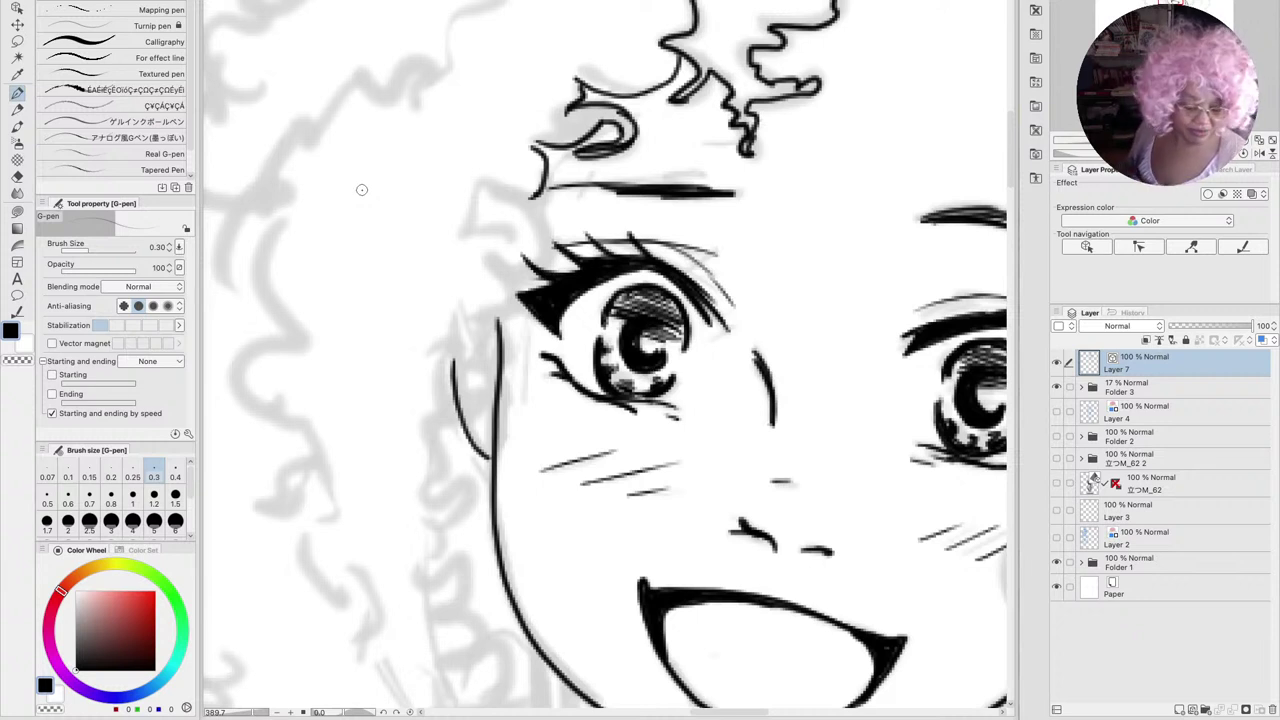
{"action": "mouse_move", "coordinate": [470, 185]}
{"action": "left_mouse_down"}
{"action": "mouse_move", "coordinate": [512, 186]}
{"action": "mouse_move", "coordinate": [545, 218]}
{"action": "mouse_move", "coordinate": [545, 252]}
{"action": "mouse_move", "coordinate": [520, 280]}
{"action": "mouse_move", "coordinate": [481, 284]}
{"action": "mouse_move", "coordinate": [465, 358]}
{"action": "mouse_move", "coordinate": [448, 360]}
{"action": "mouse_move", "coordinate": [470, 394]}
{"action": "left_mouse_up"}
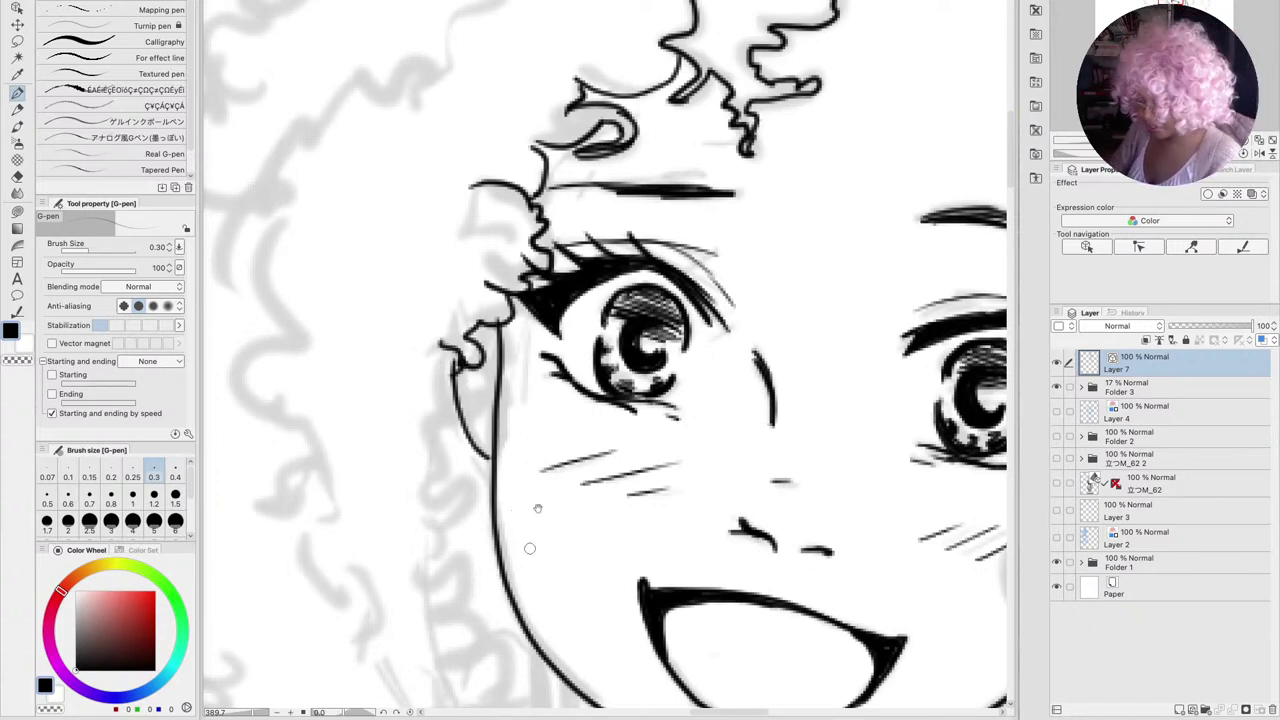
Ink curly strands trailing down the left side of the face beside the cheek
{"action": "left_click_drag", "start_coordinate": [534, 506], "coordinate": [700, 339]}
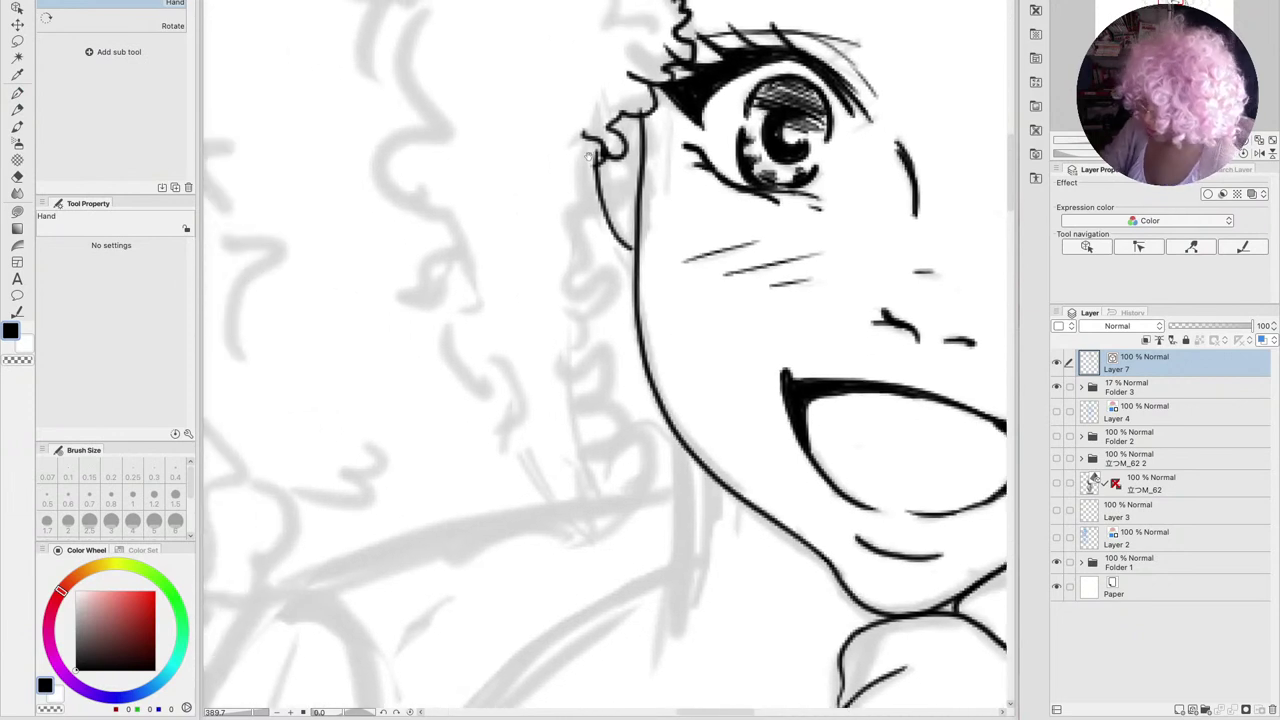
{"action": "key", "text": "p"}
{"action": "mouse_move", "coordinate": [575, 160]}
{"action": "left_mouse_down"}
{"action": "mouse_move", "coordinate": [589, 197]}
{"action": "mouse_move", "coordinate": [574, 210]}
{"action": "mouse_move", "coordinate": [589, 255]}
{"action": "mouse_move", "coordinate": [582, 298]}
{"action": "mouse_move", "coordinate": [618, 300]}
{"action": "mouse_move", "coordinate": [581, 326]}
{"action": "mouse_move", "coordinate": [591, 346]}
{"action": "mouse_move", "coordinate": [565, 366]}
{"action": "mouse_move", "coordinate": [602, 357]}
{"action": "mouse_move", "coordinate": [608, 413]}
{"action": "mouse_move", "coordinate": [650, 423]}
{"action": "mouse_move", "coordinate": [626, 454]}
{"action": "mouse_move", "coordinate": [661, 462]}
{"action": "mouse_move", "coordinate": [652, 489]}
{"action": "mouse_move", "coordinate": [616, 504]}
{"action": "left_mouse_up"}
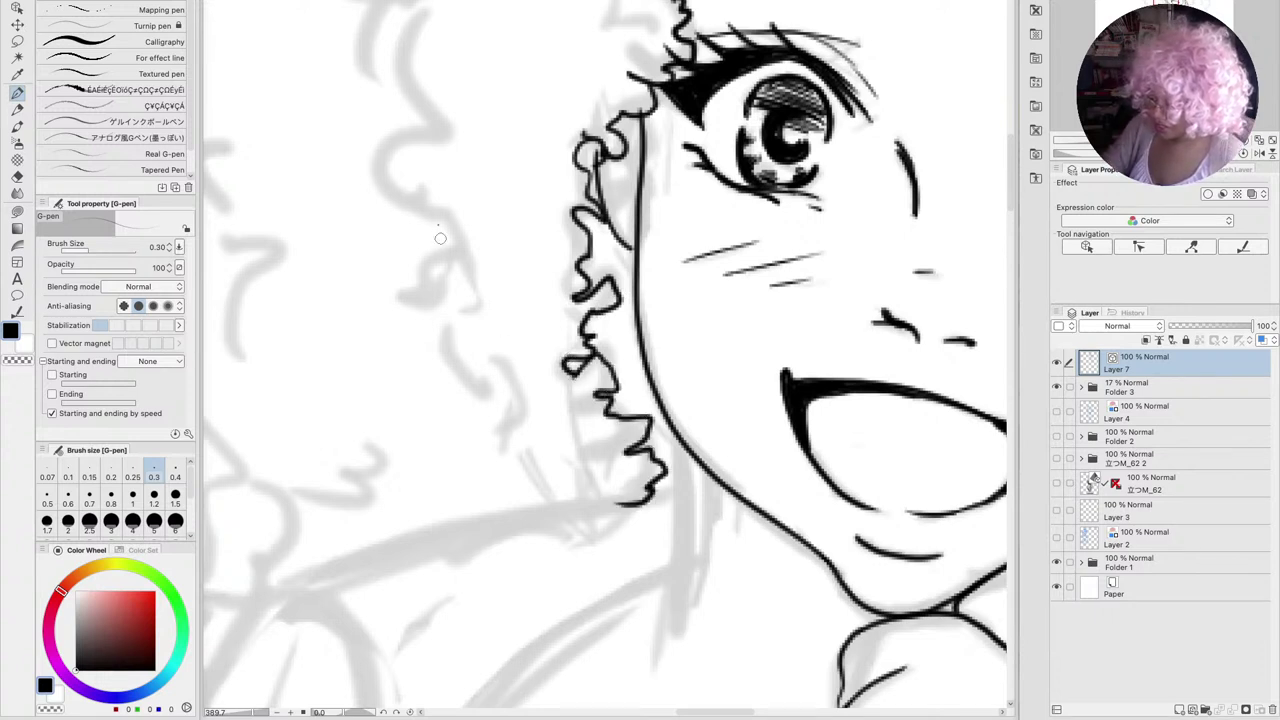
{"action": "mouse_move", "coordinate": [445, 130]}
{"action": "left_mouse_down"}
{"action": "mouse_move", "coordinate": [374, 162]}
{"action": "mouse_move", "coordinate": [447, 229]}
{"action": "mouse_move", "coordinate": [399, 295]}
{"action": "mouse_move", "coordinate": [447, 282]}
{"action": "mouse_move", "coordinate": [455, 363]}
{"action": "mouse_move", "coordinate": [489, 376]}
{"action": "mouse_move", "coordinate": [495, 399]}
{"action": "mouse_move", "coordinate": [508, 371]}
{"action": "mouse_move", "coordinate": [525, 447]}
{"action": "left_mouse_up"}
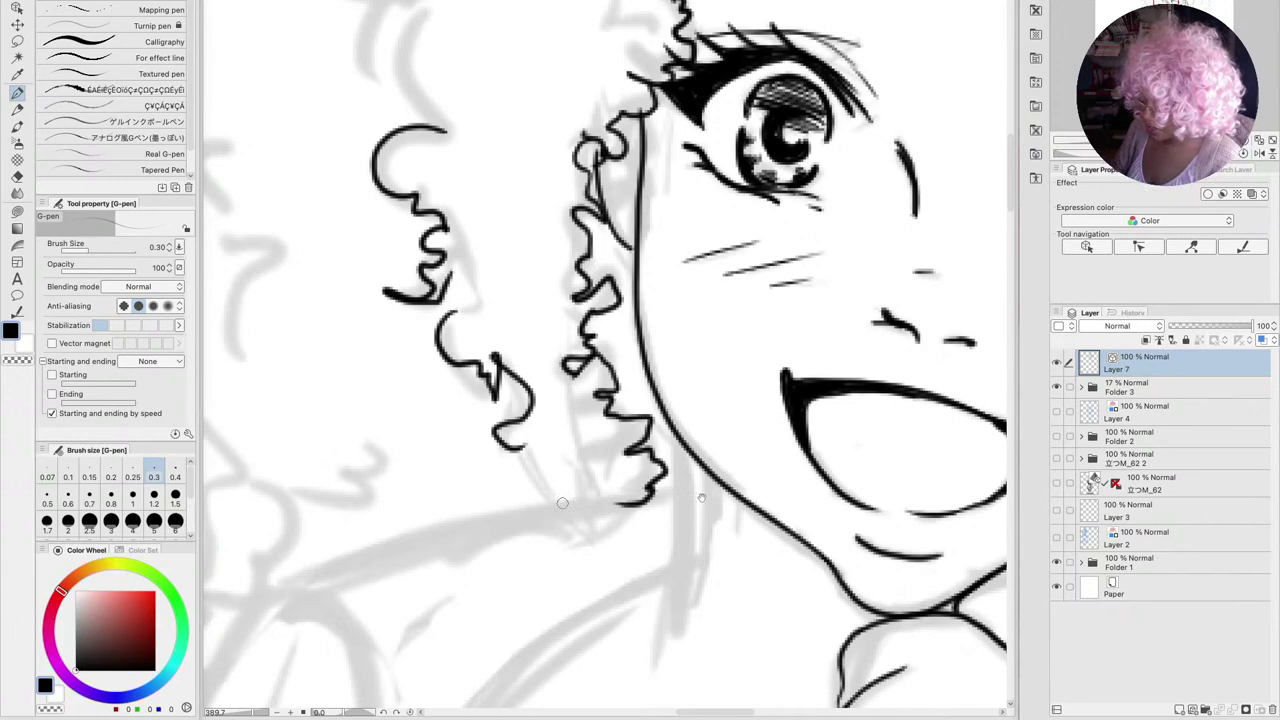
{"action": "key", "text": "space"}
{"action": "left_click_drag", "start_coordinate": [540, 500], "coordinate": [736, 499]}
{"action": "left_click_drag", "start_coordinate": [606, 469], "coordinate": [753, 489]}
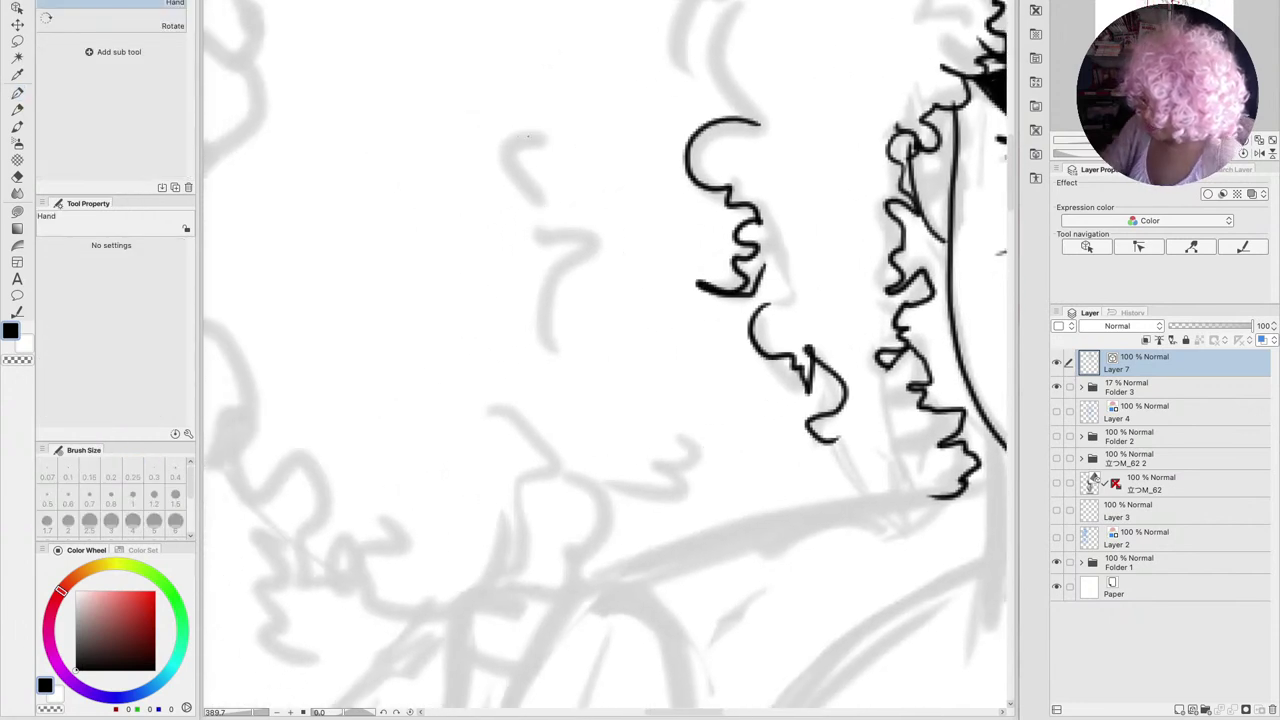
Ink small curls near the cheek and a long wavy strand down the side
{"action": "mouse_move", "coordinate": [535, 136]}
{"action": "left_mouse_down"}
{"action": "mouse_move", "coordinate": [506, 147]}
{"action": "mouse_move", "coordinate": [516, 161]}
{"action": "mouse_move", "coordinate": [485, 186]}
{"action": "mouse_move", "coordinate": [494, 221]}
{"action": "mouse_move", "coordinate": [495, 203]}
{"action": "mouse_move", "coordinate": [550, 208]}
{"action": "left_mouse_up"}
{"action": "mouse_move", "coordinate": [593, 236]}
{"action": "left_mouse_down"}
{"action": "mouse_move", "coordinate": [520, 335]}
{"action": "mouse_move", "coordinate": [535, 390]}
{"action": "mouse_move", "coordinate": [597, 385]}
{"action": "left_mouse_up"}
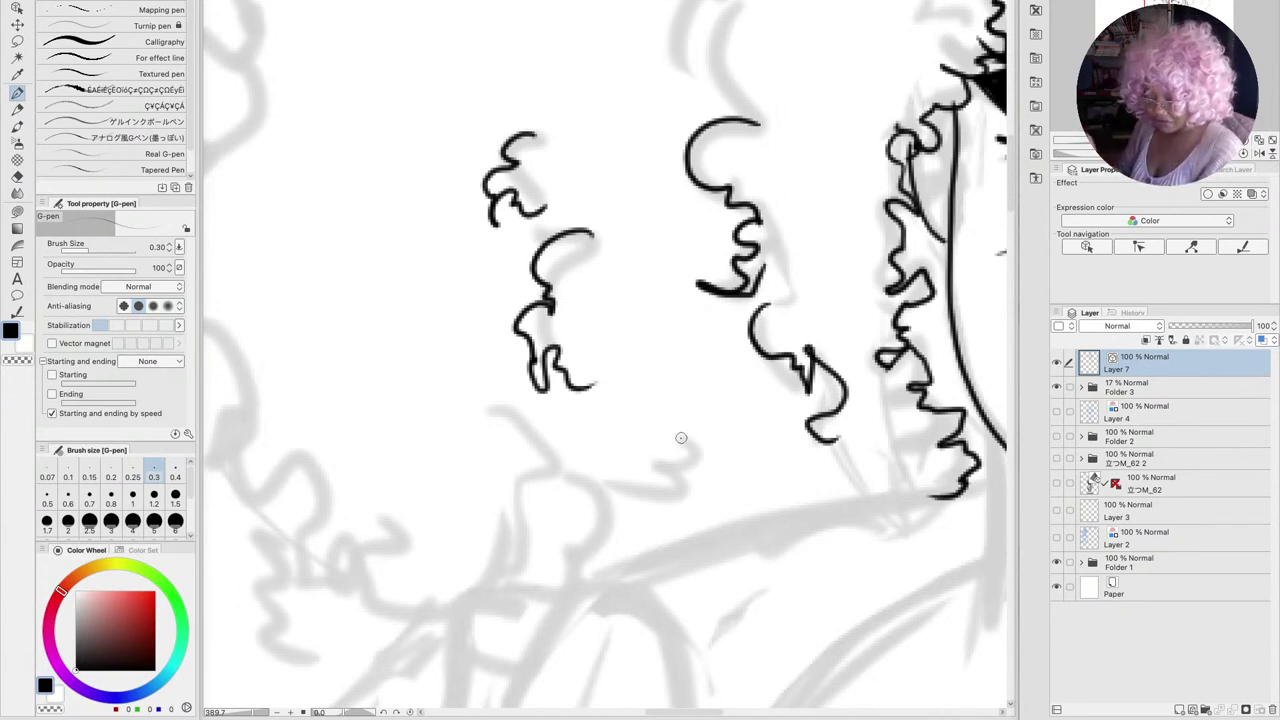
{"action": "mouse_move", "coordinate": [688, 442]}
{"action": "left_mouse_down"}
{"action": "mouse_move", "coordinate": [682, 470]}
{"action": "mouse_move", "coordinate": [645, 487]}
{"action": "left_mouse_up"}
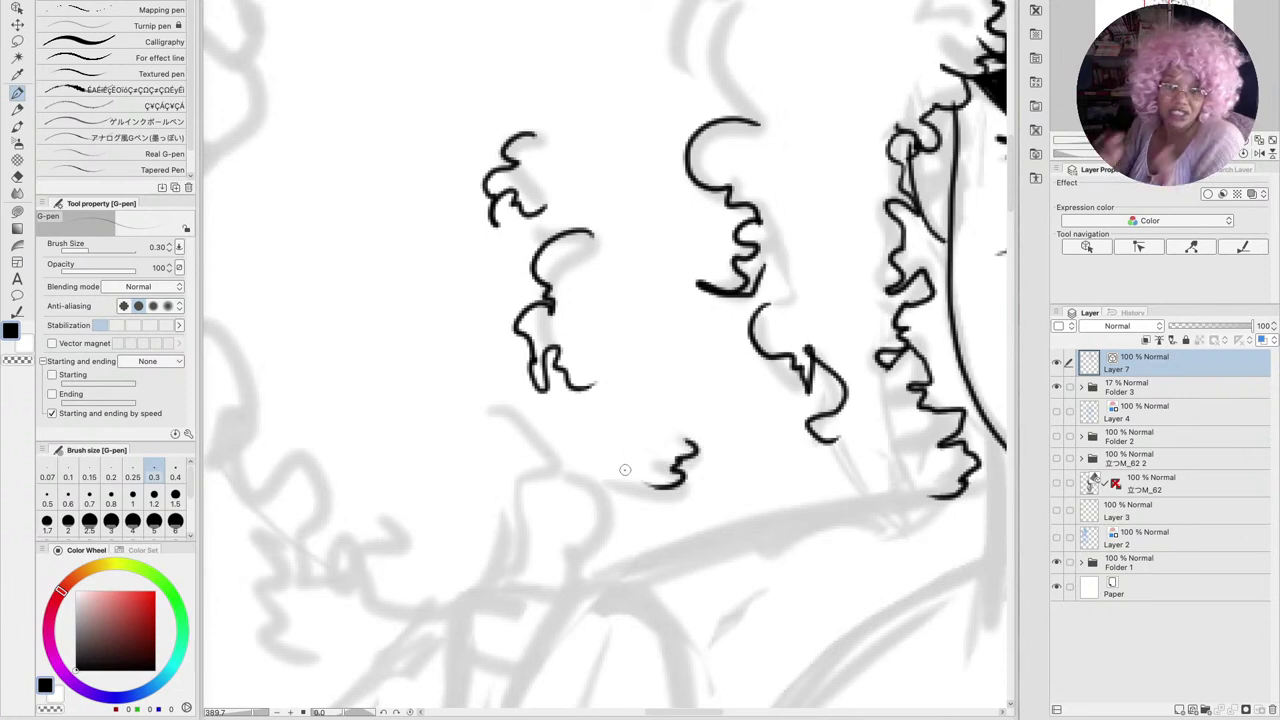
{"action": "mouse_move", "coordinate": [504, 407]}
{"action": "left_mouse_down"}
{"action": "mouse_move", "coordinate": [540, 462]}
{"action": "mouse_move", "coordinate": [514, 568]}
{"action": "mouse_move", "coordinate": [463, 588]}
{"action": "left_mouse_up"}
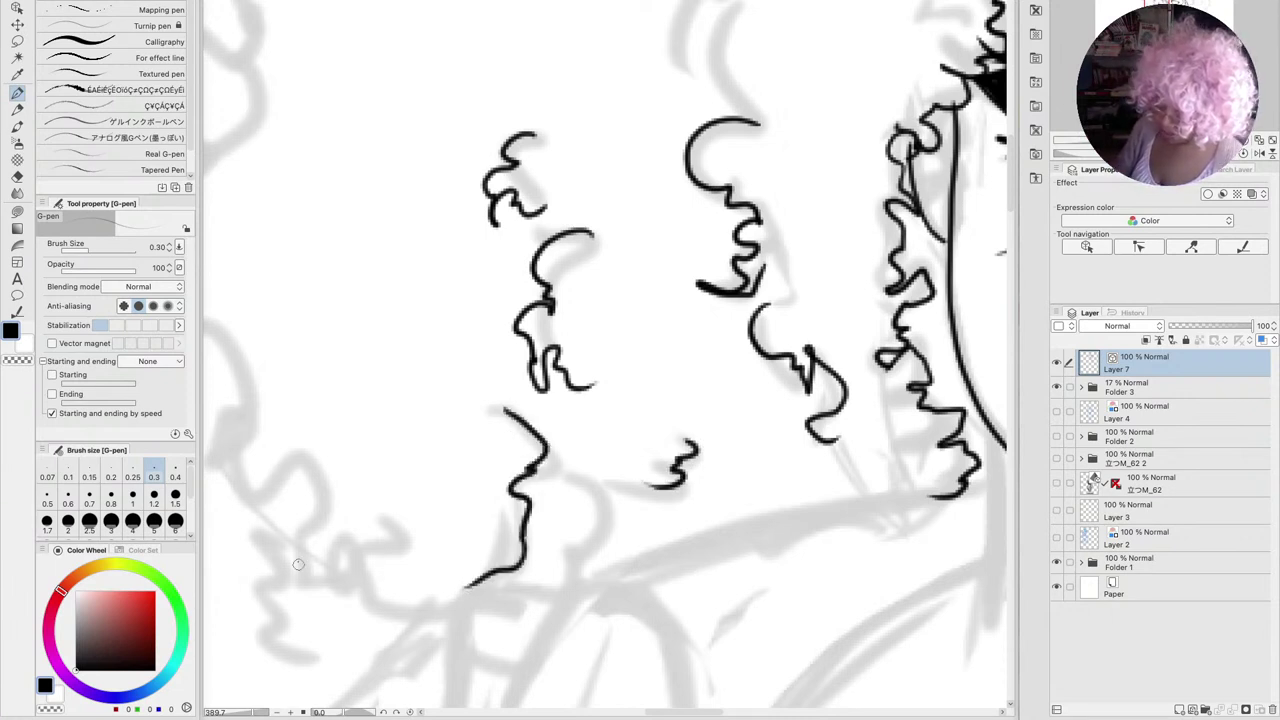
Ink a wavy strand and another curl along the hair's outer left edge
{"action": "key", "text": "space"}
{"action": "left_click_drag", "start_coordinate": [588, 545], "coordinate": [679, 412]}
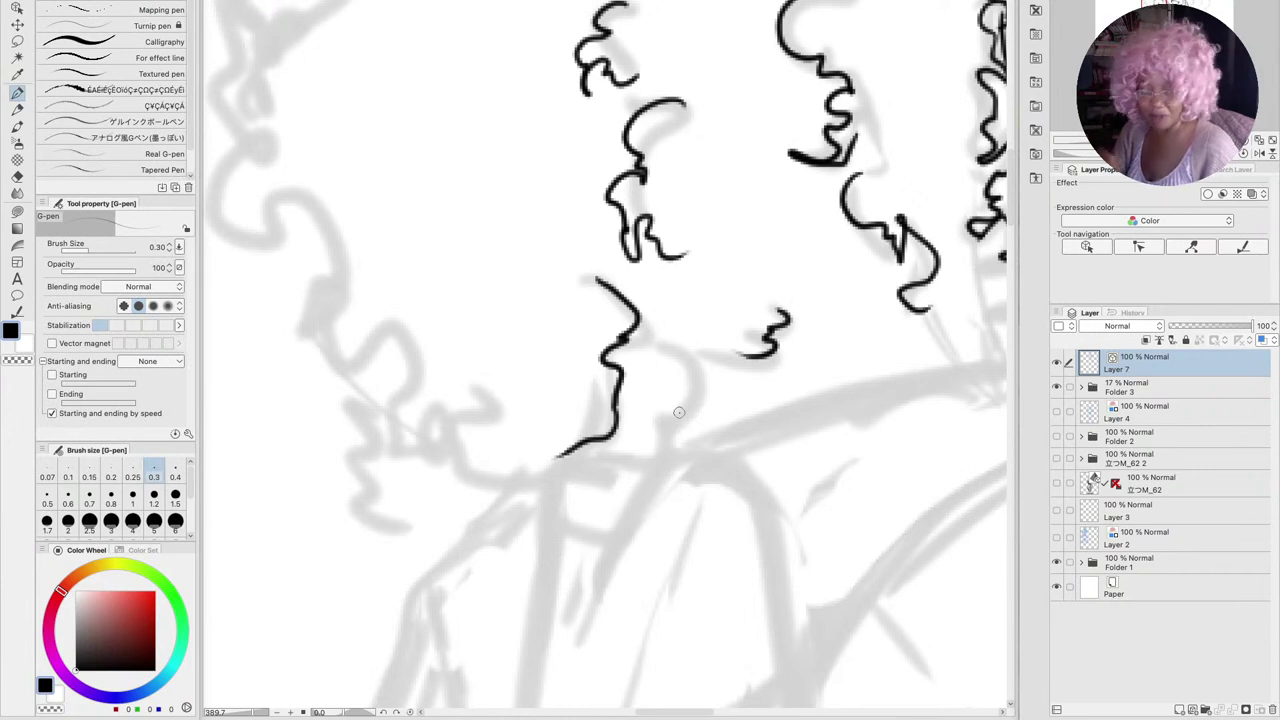
{"action": "mouse_move", "coordinate": [321, 222]}
{"action": "left_mouse_down"}
{"action": "mouse_move", "coordinate": [345, 263]}
{"action": "mouse_move", "coordinate": [310, 300]}
{"action": "mouse_move", "coordinate": [328, 350]}
{"action": "mouse_move", "coordinate": [380, 338]}
{"action": "mouse_move", "coordinate": [405, 380]}
{"action": "mouse_move", "coordinate": [352, 440]}
{"action": "mouse_move", "coordinate": [363, 480]}
{"action": "mouse_move", "coordinate": [352, 518]}
{"action": "mouse_move", "coordinate": [403, 532]}
{"action": "left_mouse_up"}
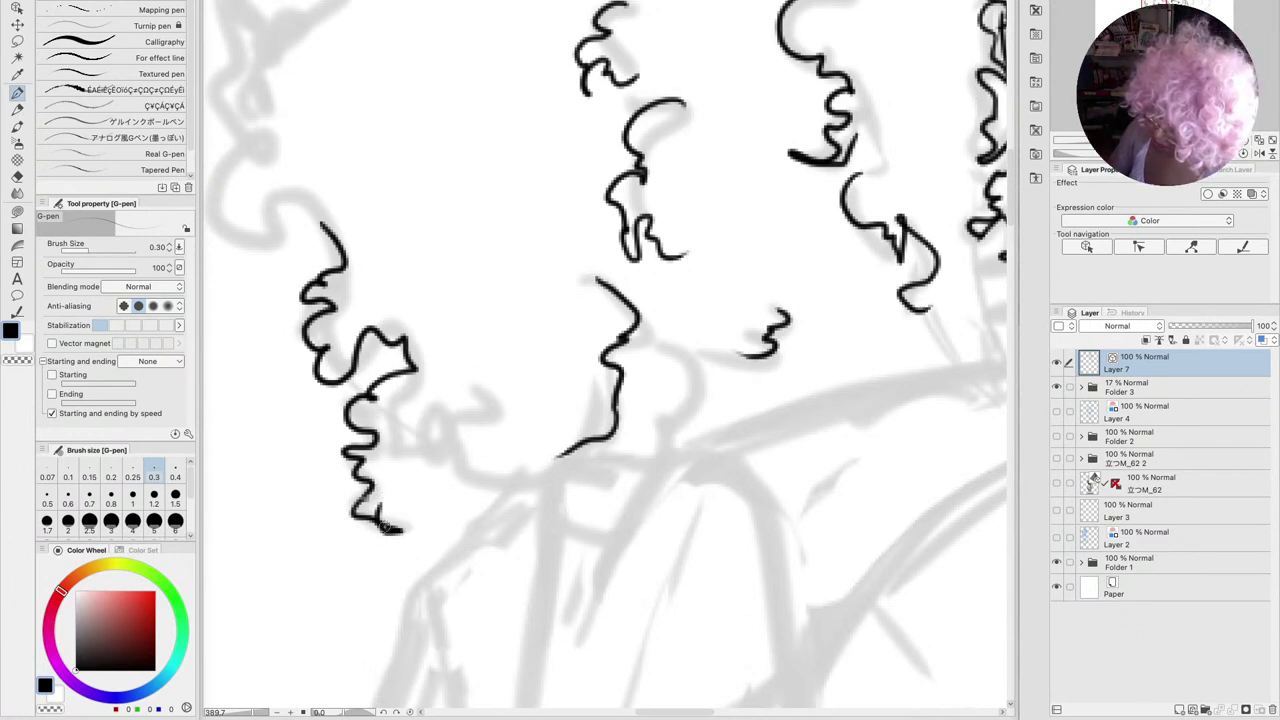
{"action": "mouse_move", "coordinate": [385, 530]}
{"action": "left_mouse_down"}
{"action": "mouse_move", "coordinate": [393, 476]}
{"action": "mouse_move", "coordinate": [436, 450]}
{"action": "mouse_move", "coordinate": [446, 478]}
{"action": "mouse_move", "coordinate": [496, 507]}
{"action": "left_mouse_up"}
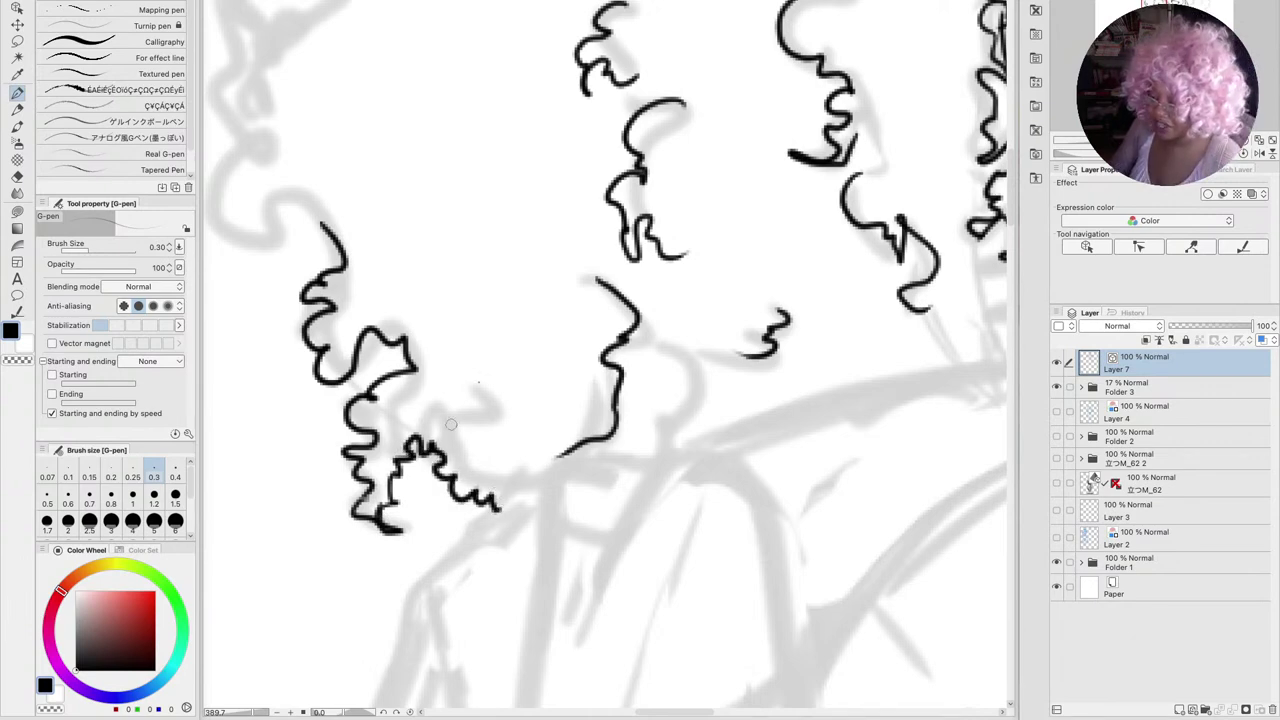
{"action": "mouse_move", "coordinate": [451, 424]}
{"action": "left_mouse_down"}
{"action": "mouse_move", "coordinate": [560, 480]}
{"action": "mouse_move", "coordinate": [607, 565]}
{"action": "left_mouse_up"}
{"action": "key", "text": "p"}
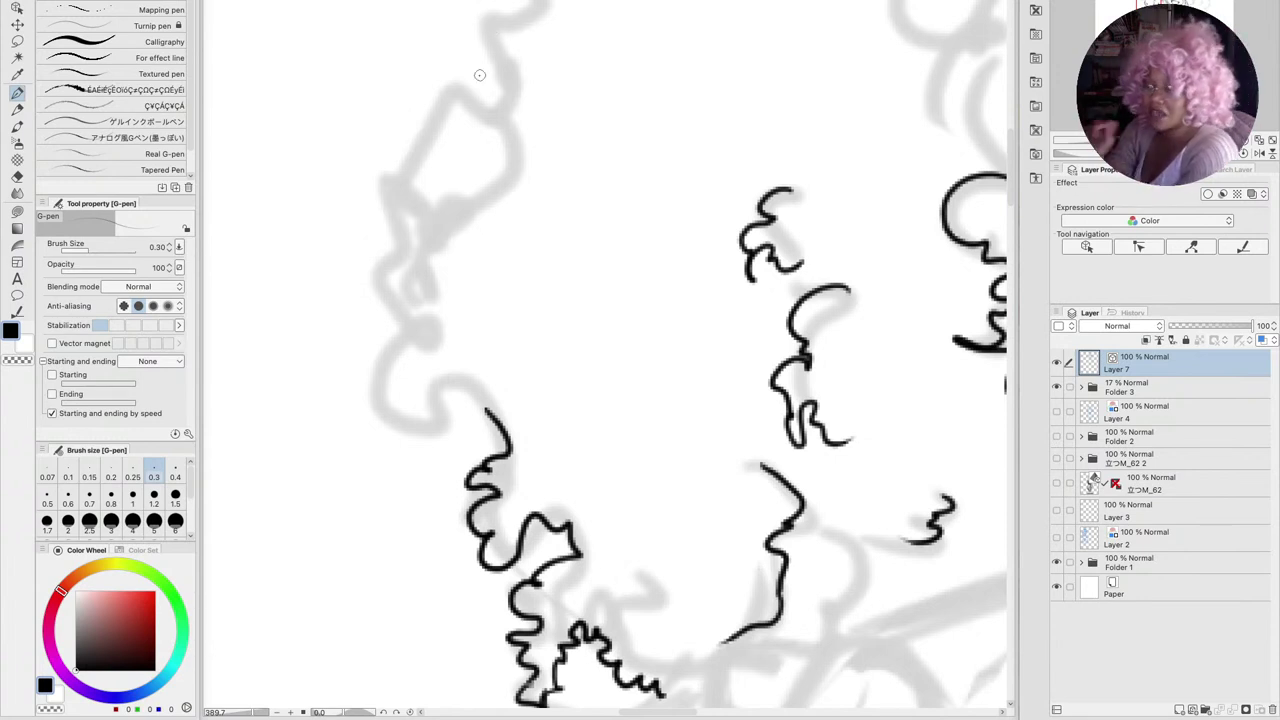
Trace the long scalloped curl outline arcing across the crown above the eye
{"action": "mouse_move", "coordinate": [520, 16]}
{"action": "left_mouse_down"}
{"action": "mouse_move", "coordinate": [486, 35]}
{"action": "mouse_move", "coordinate": [502, 78]}
{"action": "mouse_move", "coordinate": [429, 111]}
{"action": "mouse_move", "coordinate": [429, 145]}
{"action": "mouse_move", "coordinate": [389, 192]}
{"action": "mouse_move", "coordinate": [395, 206]}
{"action": "mouse_move", "coordinate": [427, 185]}
{"action": "mouse_move", "coordinate": [418, 197]}
{"action": "mouse_move", "coordinate": [439, 209]}
{"action": "mouse_move", "coordinate": [378, 266]}
{"action": "mouse_move", "coordinate": [406, 354]}
{"action": "mouse_move", "coordinate": [368, 402]}
{"action": "mouse_move", "coordinate": [375, 423]}
{"action": "mouse_move", "coordinate": [422, 447]}
{"action": "mouse_move", "coordinate": [437, 401]}
{"action": "mouse_move", "coordinate": [454, 385]}
{"action": "mouse_move", "coordinate": [496, 383]}
{"action": "left_mouse_up"}
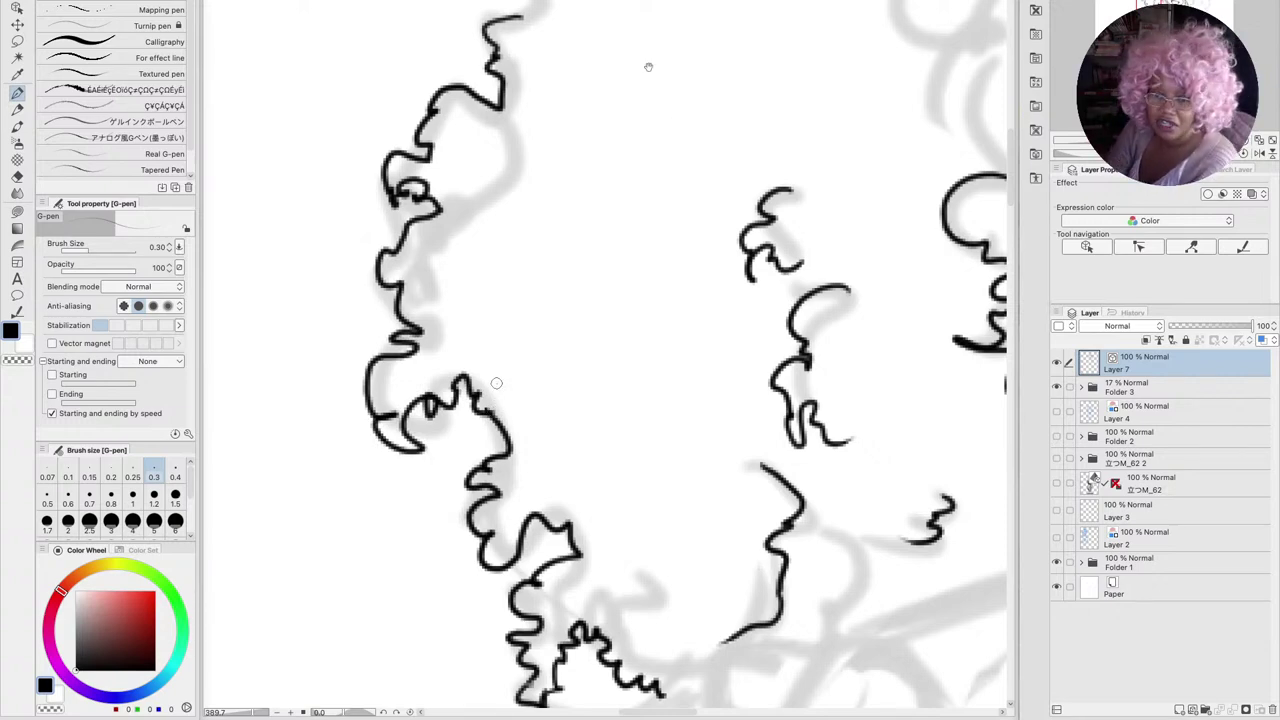
{"action": "key", "text": "space"}
{"action": "mouse_move", "coordinate": [646, 63]}
{"action": "left_mouse_down"}
{"action": "mouse_move", "coordinate": [543, 377]}
{"action": "mouse_move", "coordinate": [483, 504]}
{"action": "left_mouse_up"}
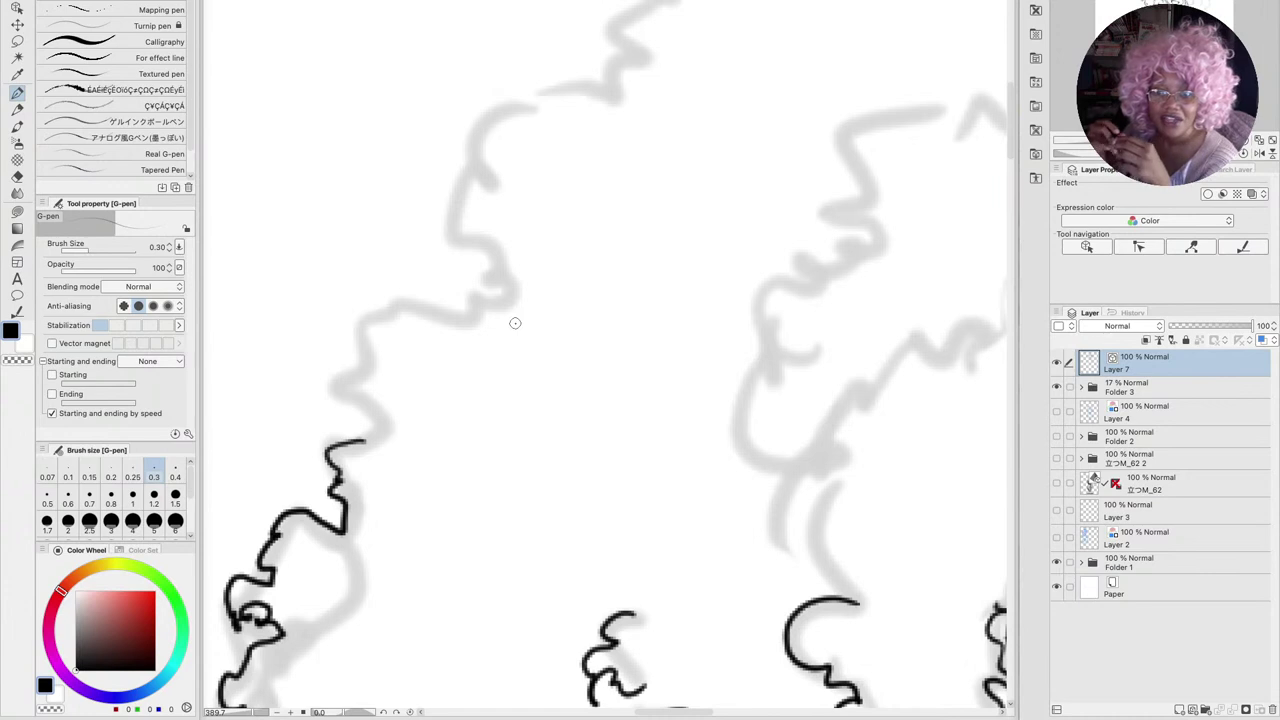
{"action": "mouse_move", "coordinate": [648, 2]}
{"action": "left_mouse_down"}
{"action": "mouse_move", "coordinate": [608, 38]}
{"action": "mouse_move", "coordinate": [613, 89]}
{"action": "mouse_move", "coordinate": [567, 81]}
{"action": "mouse_move", "coordinate": [500, 106]}
{"action": "mouse_move", "coordinate": [450, 239]}
{"action": "mouse_move", "coordinate": [469, 241]}
{"action": "mouse_move", "coordinate": [496, 290]}
{"action": "mouse_move", "coordinate": [463, 319]}
{"action": "mouse_move", "coordinate": [393, 304]}
{"action": "mouse_move", "coordinate": [357, 331]}
{"action": "mouse_move", "coordinate": [366, 357]}
{"action": "mouse_move", "coordinate": [336, 373]}
{"action": "mouse_move", "coordinate": [379, 426]}
{"action": "mouse_move", "coordinate": [352, 440]}
{"action": "left_mouse_up"}
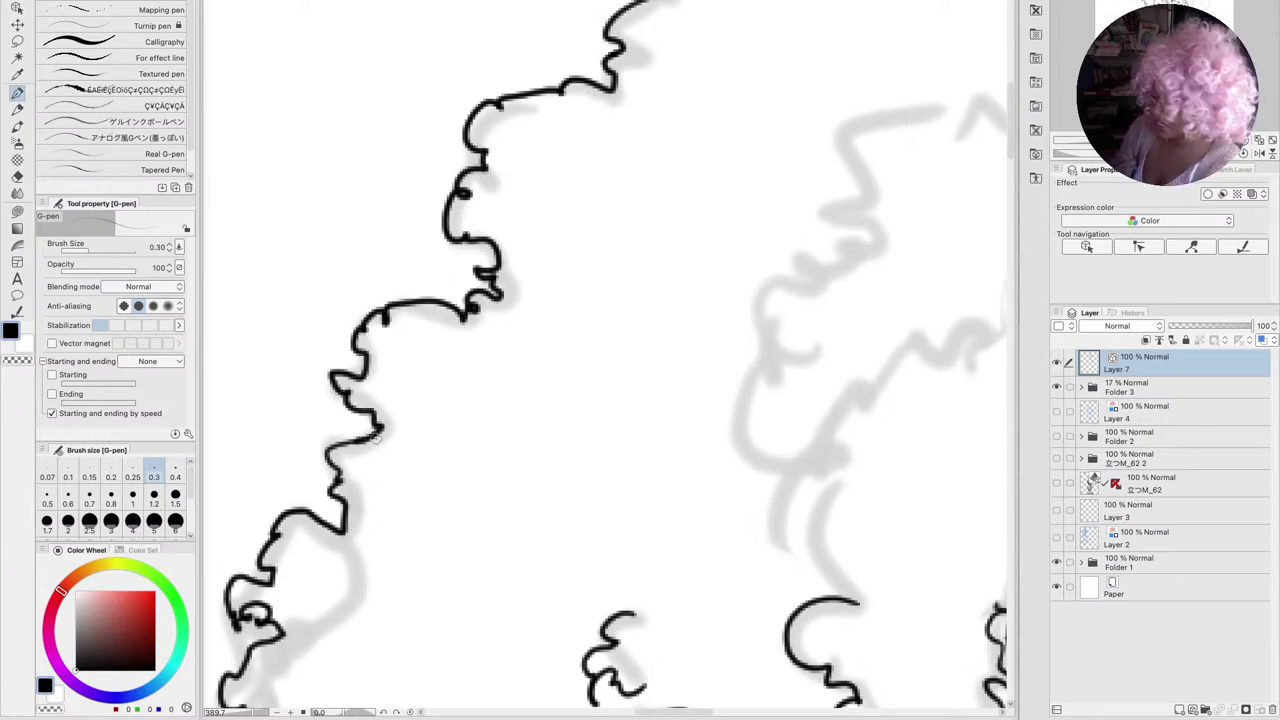
{"action": "mouse_move", "coordinate": [687, 320]}
{"action": "left_mouse_down"}
{"action": "mouse_move", "coordinate": [546, 321]}
{"action": "mouse_move", "coordinate": [560, 288]}
{"action": "mouse_move", "coordinate": [736, 130]}
{"action": "mouse_move", "coordinate": [723, 134]}
{"action": "mouse_move", "coordinate": [718, 190]}
{"action": "mouse_move", "coordinate": [669, 226]}
{"action": "mouse_move", "coordinate": [663, 259]}
{"action": "mouse_move", "coordinate": [565, 271]}
{"action": "mouse_move", "coordinate": [544, 307]}
{"action": "mouse_move", "coordinate": [504, 331]}
{"action": "mouse_move", "coordinate": [482, 395]}
{"action": "mouse_move", "coordinate": [451, 430]}
{"action": "mouse_move", "coordinate": [449, 478]}
{"action": "mouse_move", "coordinate": [439, 455]}
{"action": "mouse_move", "coordinate": [480, 455]}
{"action": "mouse_move", "coordinate": [487, 511]}
{"action": "mouse_move", "coordinate": [518, 527]}
{"action": "left_mouse_up"}
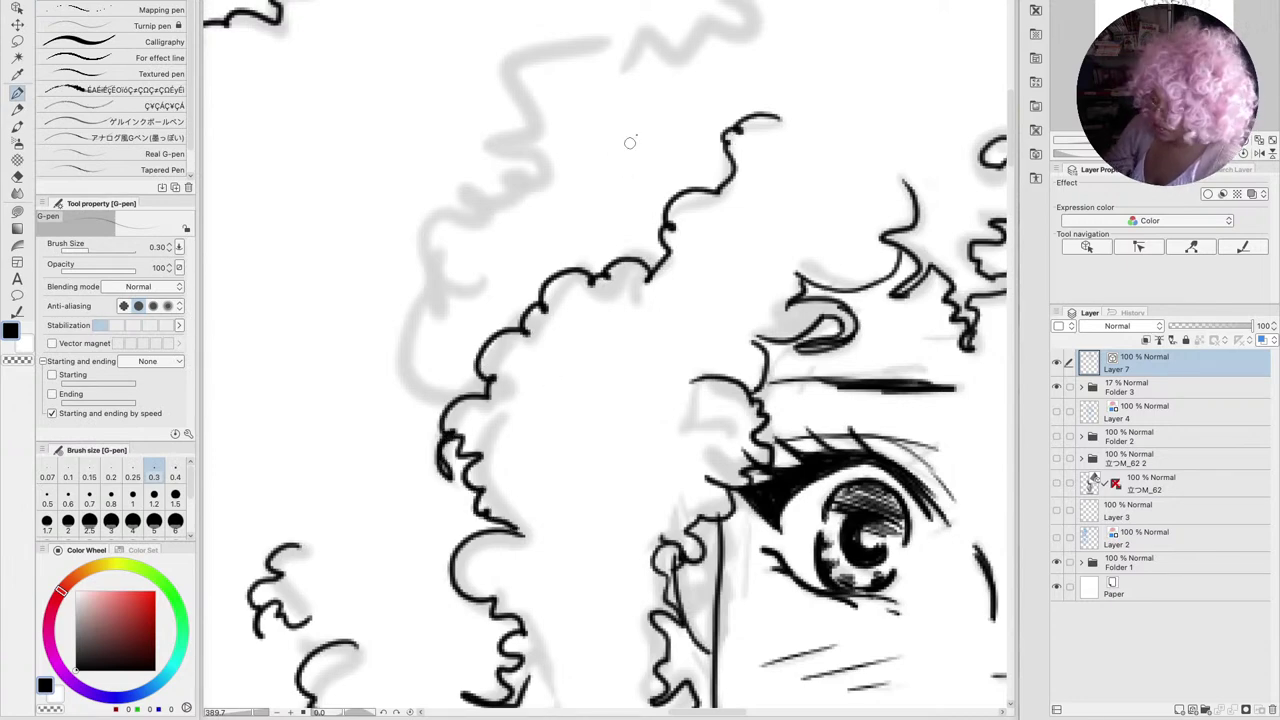
Ink a column of curly hair edges and arcs above the eye beside the crown
{"action": "key", "text": "space"}
{"action": "mouse_move", "coordinate": [609, 323]}
{"action": "left_mouse_down"}
{"action": "mouse_move", "coordinate": [583, 369]}
{"action": "mouse_move", "coordinate": [542, 390]}
{"action": "left_mouse_up"}
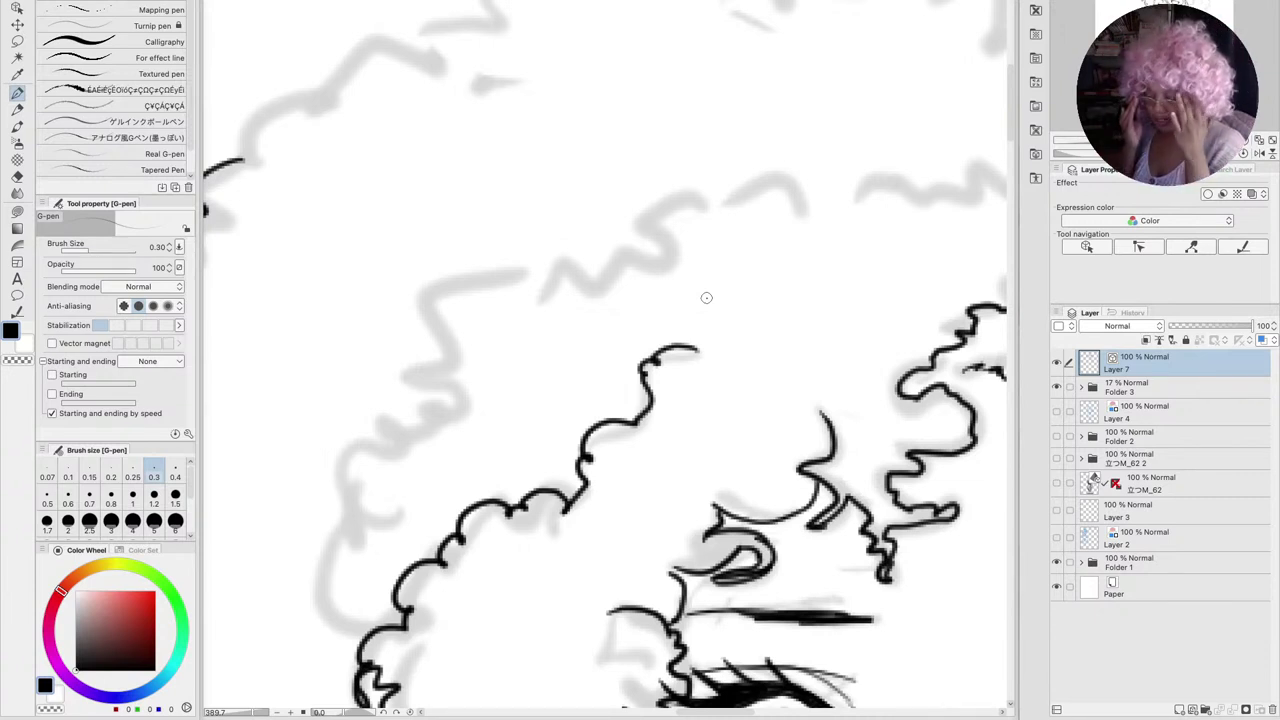
{"action": "mouse_move", "coordinate": [798, 198]}
{"action": "left_mouse_down"}
{"action": "mouse_move", "coordinate": [729, 205]}
{"action": "mouse_move", "coordinate": [709, 192]}
{"action": "mouse_move", "coordinate": [656, 219]}
{"action": "mouse_move", "coordinate": [644, 247]}
{"action": "mouse_move", "coordinate": [570, 285]}
{"action": "left_mouse_up"}
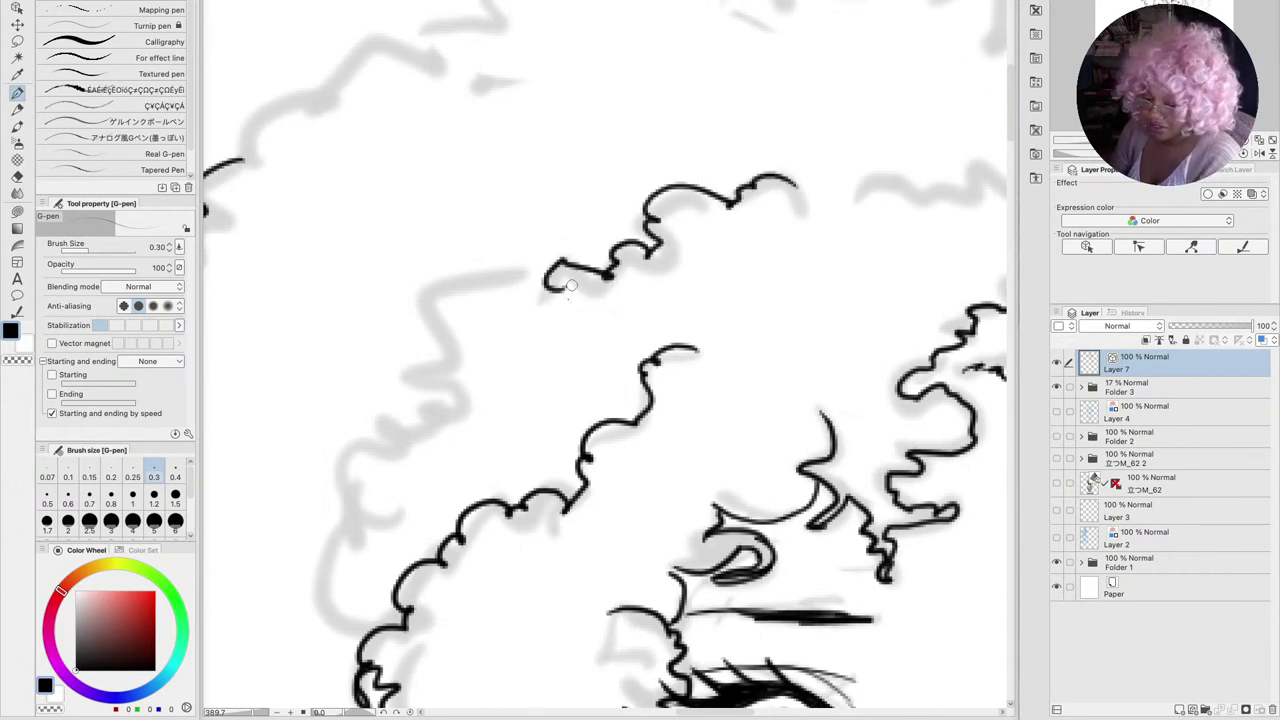
{"action": "key", "text": "space"}
{"action": "mouse_move", "coordinate": [546, 423]}
{"action": "left_mouse_down"}
{"action": "mouse_move", "coordinate": [640, 337]}
{"action": "mouse_move", "coordinate": [677, 249]}
{"action": "left_mouse_up"}
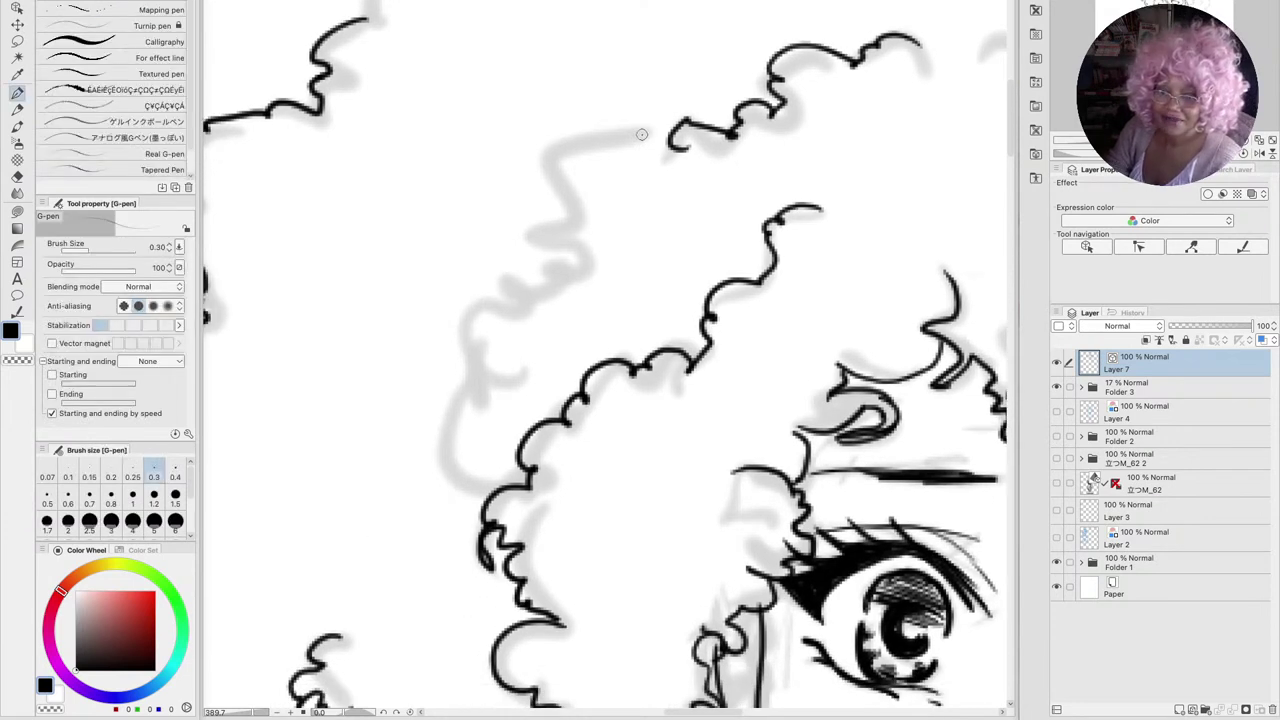
{"action": "mouse_move", "coordinate": [643, 134]}
{"action": "left_mouse_down"}
{"action": "mouse_move", "coordinate": [569, 132]}
{"action": "mouse_move", "coordinate": [540, 157]}
{"action": "mouse_move", "coordinate": [570, 214]}
{"action": "mouse_move", "coordinate": [534, 235]}
{"action": "mouse_move", "coordinate": [555, 269]}
{"action": "mouse_move", "coordinate": [475, 315]}
{"action": "mouse_move", "coordinate": [462, 340]}
{"action": "mouse_move", "coordinate": [473, 376]}
{"action": "mouse_move", "coordinate": [513, 387]}
{"action": "mouse_move", "coordinate": [462, 407]}
{"action": "mouse_move", "coordinate": [452, 495]}
{"action": "left_mouse_up"}
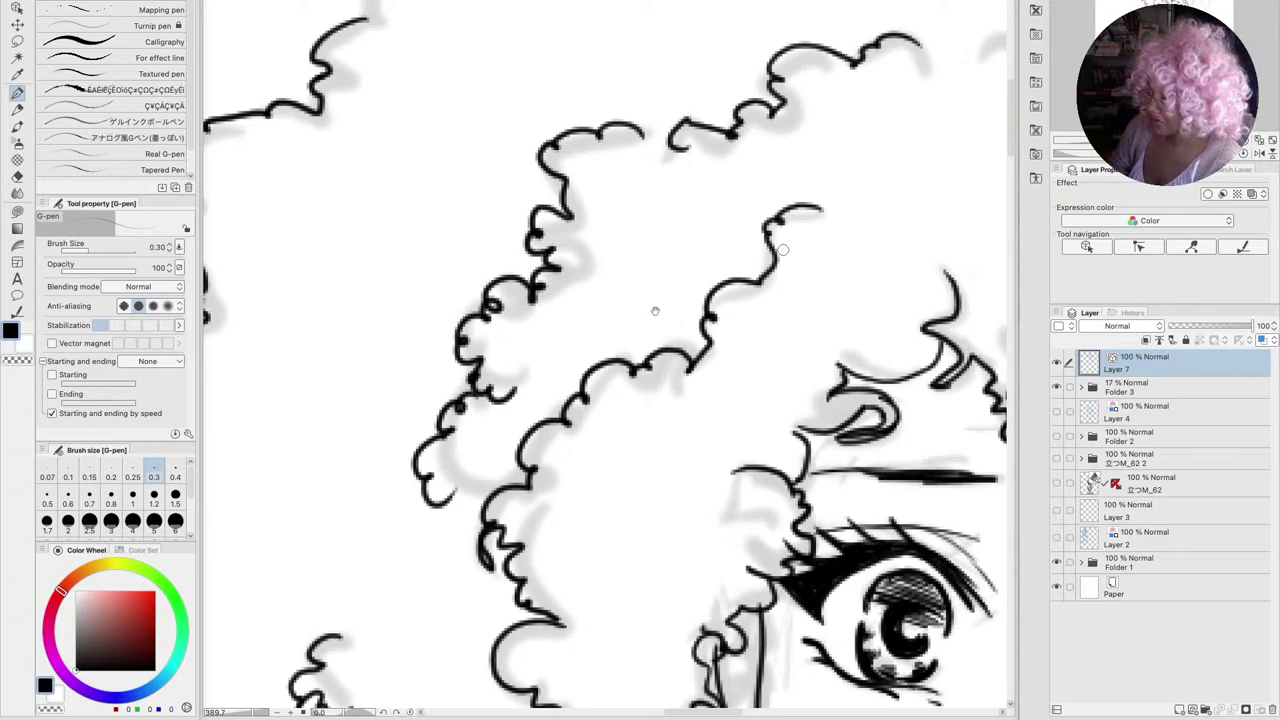
{"action": "left_click_drag", "start_coordinate": [655, 311], "coordinate": [633, 412]}
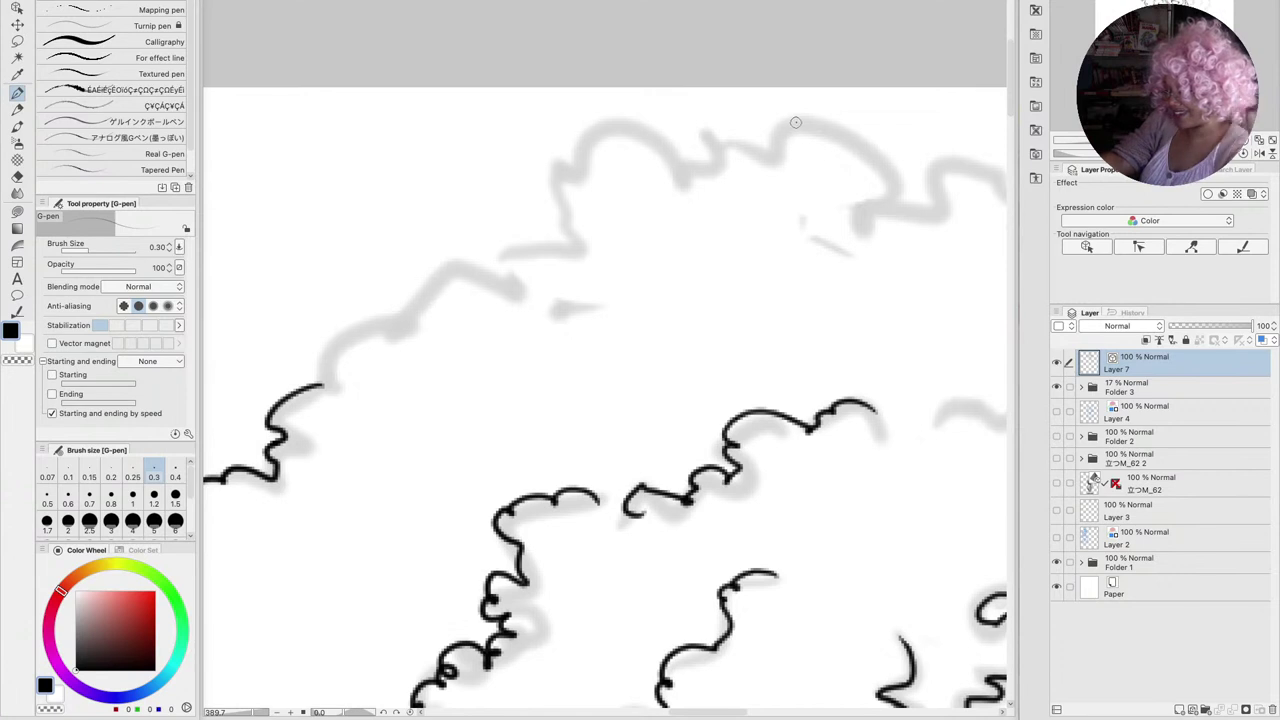
Trace the scalloped cloud-like curls along the top of the hair over the sketch
{"action": "mouse_move", "coordinate": [796, 122]}
{"action": "left_mouse_down"}
{"action": "mouse_move", "coordinate": [769, 158]}
{"action": "mouse_move", "coordinate": [715, 142]}
{"action": "mouse_move", "coordinate": [682, 168]}
{"action": "mouse_move", "coordinate": [654, 128]}
{"action": "mouse_move", "coordinate": [585, 124]}
{"action": "mouse_move", "coordinate": [584, 155]}
{"action": "mouse_move", "coordinate": [547, 179]}
{"action": "mouse_move", "coordinate": [565, 214]}
{"action": "mouse_move", "coordinate": [534, 247]}
{"action": "mouse_move", "coordinate": [495, 256]}
{"action": "mouse_move", "coordinate": [507, 287]}
{"action": "mouse_move", "coordinate": [429, 262]}
{"action": "mouse_move", "coordinate": [402, 276]}
{"action": "mouse_move", "coordinate": [376, 320]}
{"action": "mouse_move", "coordinate": [342, 313]}
{"action": "mouse_move", "coordinate": [340, 373]}
{"action": "left_mouse_up"}
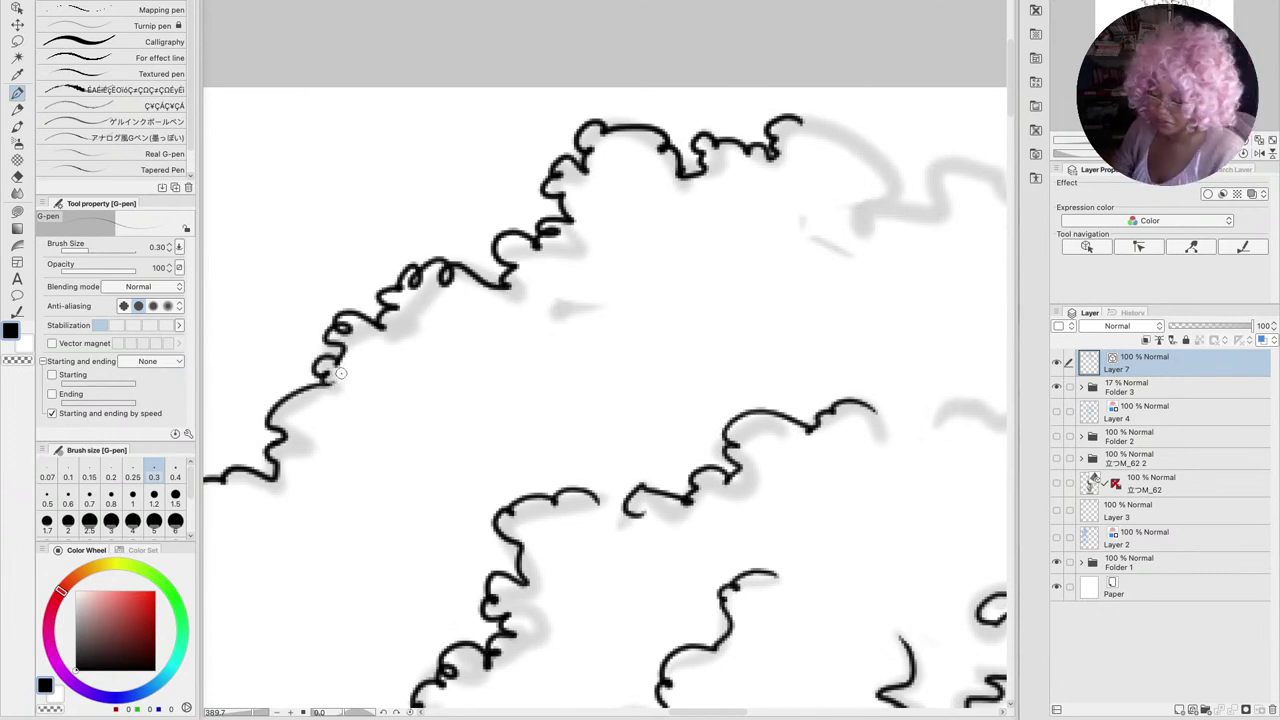
{"action": "key", "text": "space"}
{"action": "mouse_move", "coordinate": [842, 321]}
{"action": "left_mouse_down"}
{"action": "mouse_move", "coordinate": [657, 289]}
{"action": "mouse_move", "coordinate": [601, 300]}
{"action": "mouse_move", "coordinate": [415, 280]}
{"action": "left_mouse_up"}
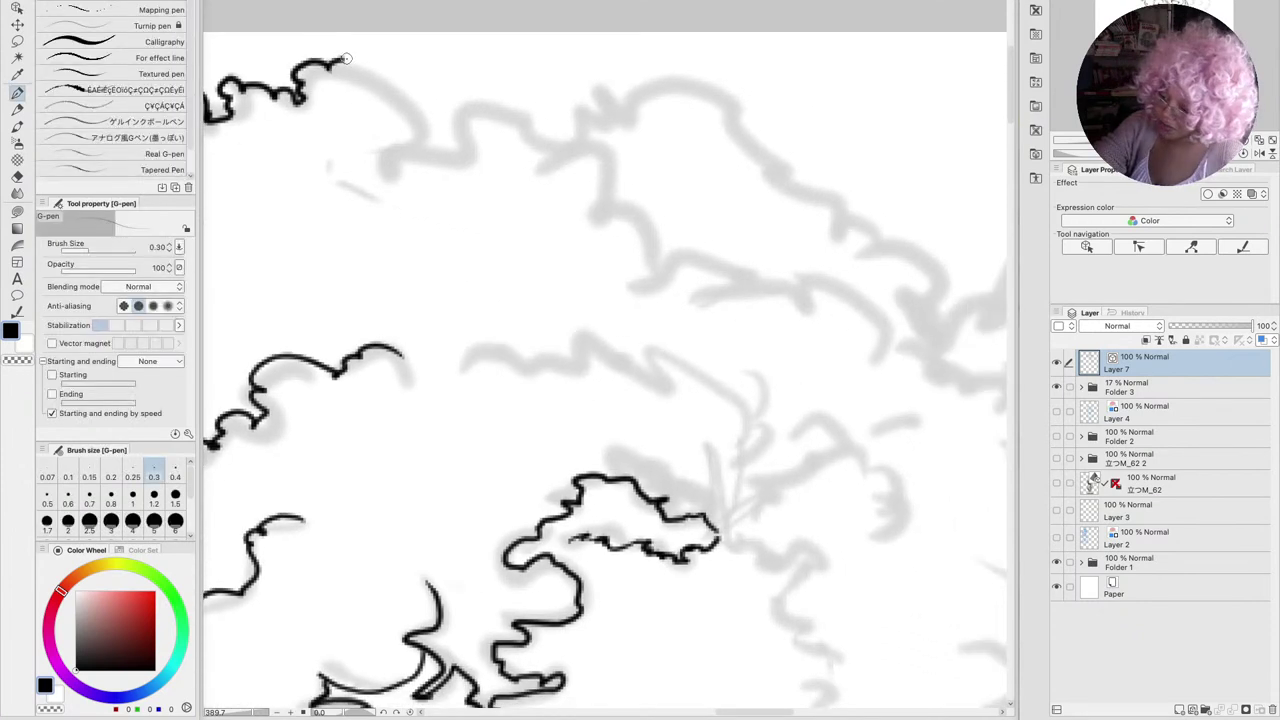
{"action": "mouse_move", "coordinate": [345, 58]}
{"action": "left_mouse_down"}
{"action": "mouse_move", "coordinate": [376, 89]}
{"action": "mouse_move", "coordinate": [428, 90]}
{"action": "mouse_move", "coordinate": [444, 129]}
{"action": "mouse_move", "coordinate": [415, 131]}
{"action": "mouse_move", "coordinate": [435, 159]}
{"action": "mouse_move", "coordinate": [469, 158]}
{"action": "mouse_move", "coordinate": [481, 120]}
{"action": "mouse_move", "coordinate": [522, 118]}
{"action": "mouse_move", "coordinate": [551, 156]}
{"action": "mouse_move", "coordinate": [608, 149]}
{"action": "mouse_move", "coordinate": [616, 215]}
{"action": "mouse_move", "coordinate": [639, 229]}
{"action": "mouse_move", "coordinate": [645, 260]}
{"action": "mouse_move", "coordinate": [707, 268]}
{"action": "mouse_move", "coordinate": [737, 305]}
{"action": "mouse_move", "coordinate": [803, 298]}
{"action": "mouse_move", "coordinate": [816, 330]}
{"action": "left_mouse_up"}
{"action": "mouse_move", "coordinate": [578, 146]}
{"action": "left_mouse_down"}
{"action": "mouse_move", "coordinate": [642, 78]}
{"action": "mouse_move", "coordinate": [742, 105]}
{"action": "mouse_move", "coordinate": [776, 156]}
{"action": "mouse_move", "coordinate": [850, 182]}
{"action": "mouse_move", "coordinate": [866, 256]}
{"action": "left_mouse_up"}
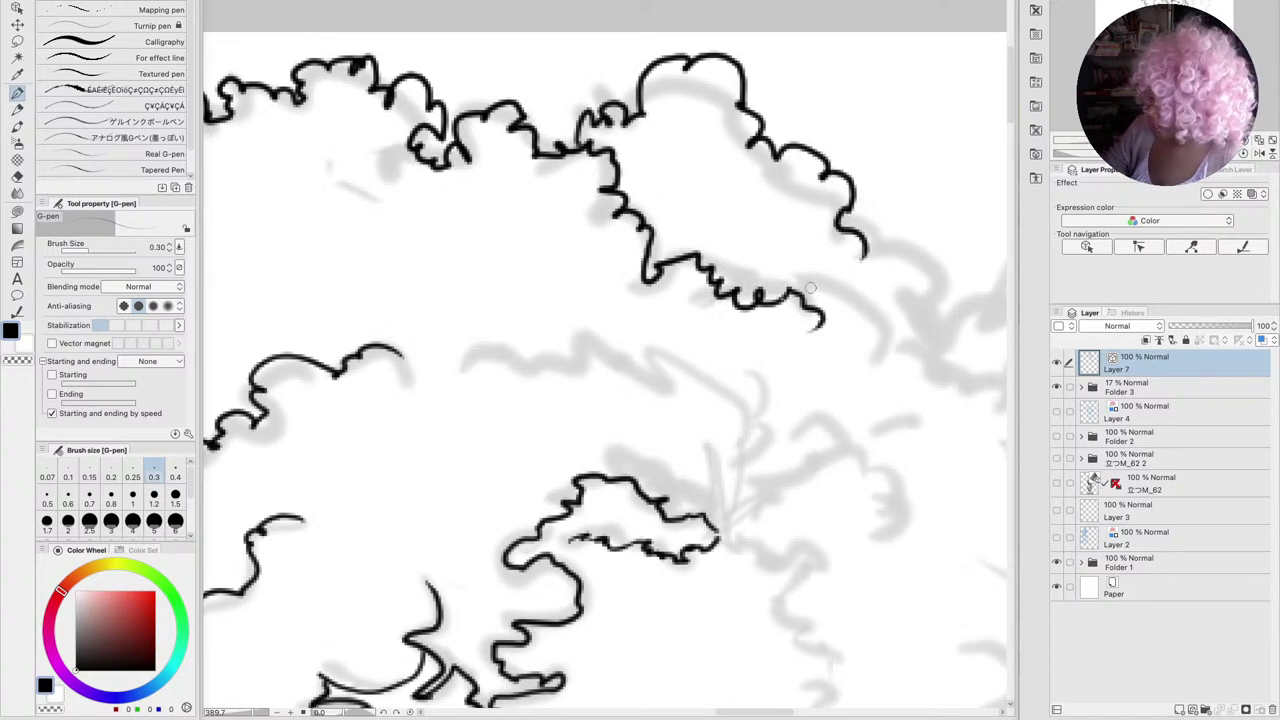
{"action": "mouse_move", "coordinate": [474, 356]}
{"action": "left_mouse_down"}
{"action": "mouse_move", "coordinate": [546, 358]}
{"action": "mouse_move", "coordinate": [568, 374]}
{"action": "mouse_move", "coordinate": [650, 347]}
{"action": "mouse_move", "coordinate": [697, 358]}
{"action": "mouse_move", "coordinate": [752, 400]}
{"action": "mouse_move", "coordinate": [762, 452]}
{"action": "left_mouse_up"}
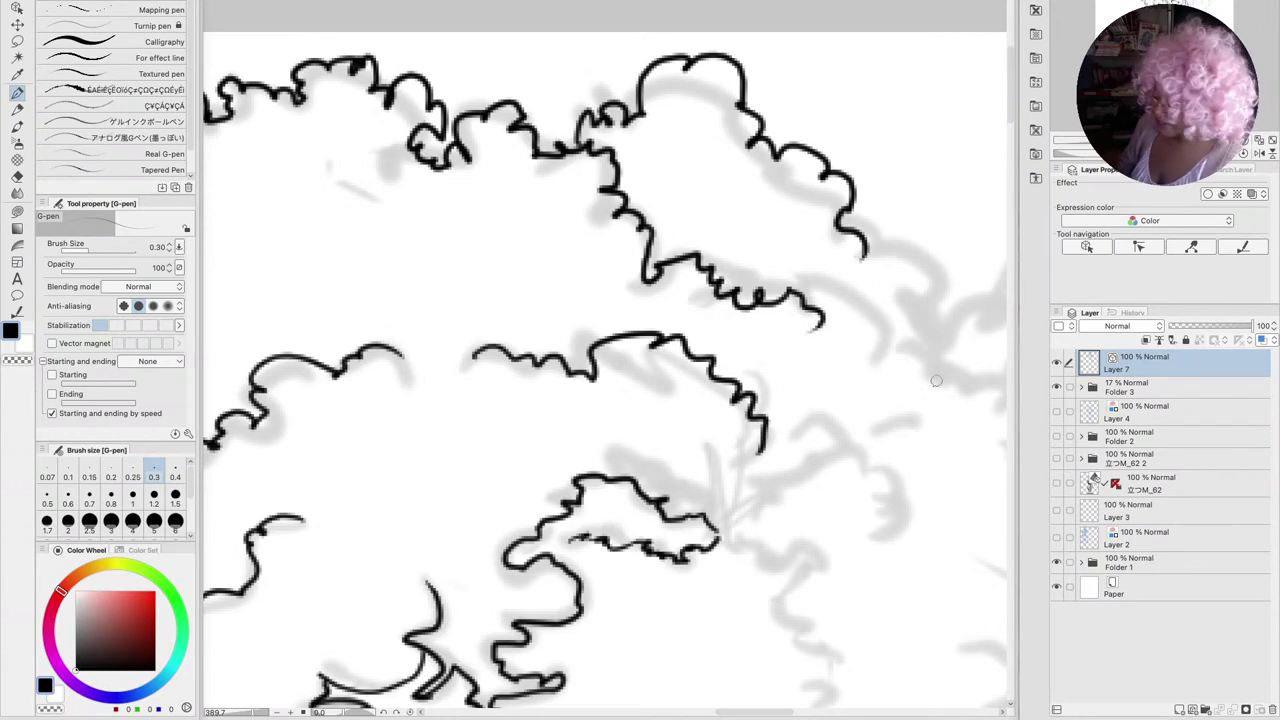
{"action": "key", "text": "space"}
{"action": "mouse_move", "coordinate": [889, 408]}
{"action": "left_mouse_down"}
{"action": "mouse_move", "coordinate": [642, 336]}
{"action": "mouse_move", "coordinate": [429, 306]}
{"action": "left_mouse_up"}
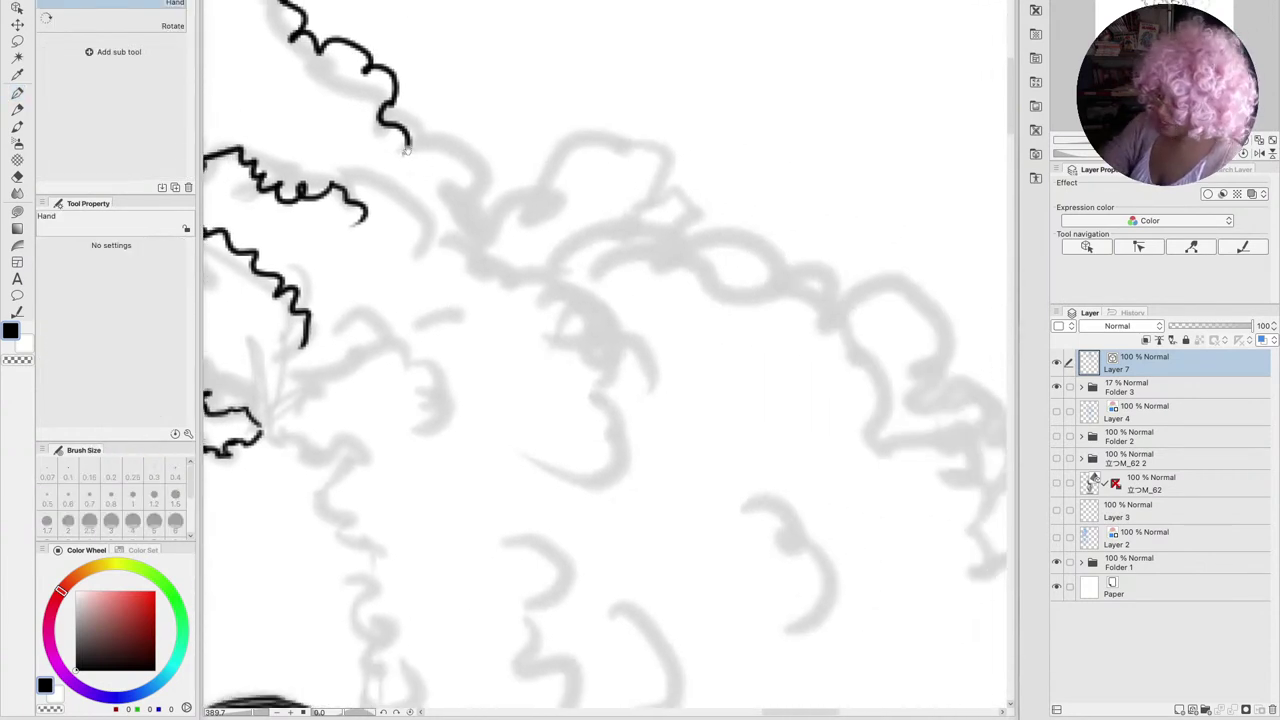
{"action": "mouse_move", "coordinate": [428, 136]}
{"action": "left_mouse_down"}
{"action": "mouse_move", "coordinate": [490, 183]}
{"action": "mouse_move", "coordinate": [478, 237]}
{"action": "mouse_move", "coordinate": [504, 205]}
{"action": "mouse_move", "coordinate": [543, 206]}
{"action": "mouse_move", "coordinate": [543, 220]}
{"action": "mouse_move", "coordinate": [561, 208]}
{"action": "mouse_move", "coordinate": [555, 165]}
{"action": "mouse_move", "coordinate": [599, 131]}
{"action": "mouse_move", "coordinate": [649, 150]}
{"action": "mouse_move", "coordinate": [655, 198]}
{"action": "left_mouse_up"}
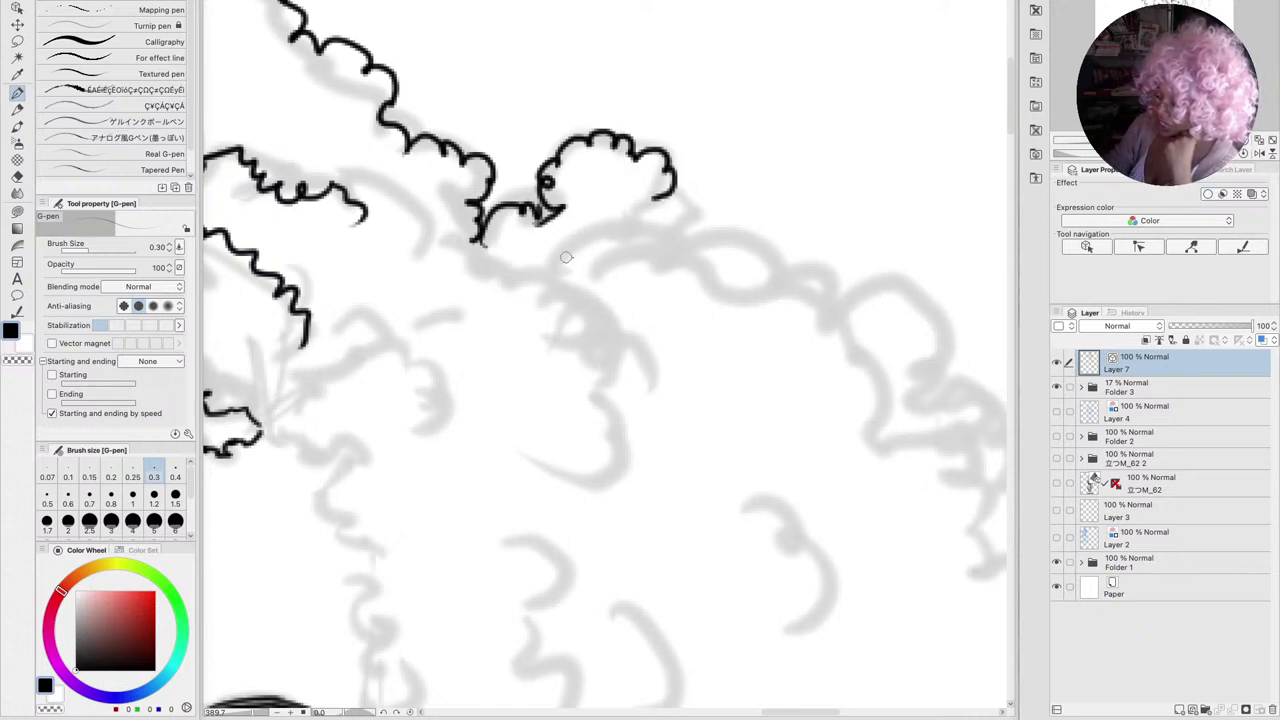
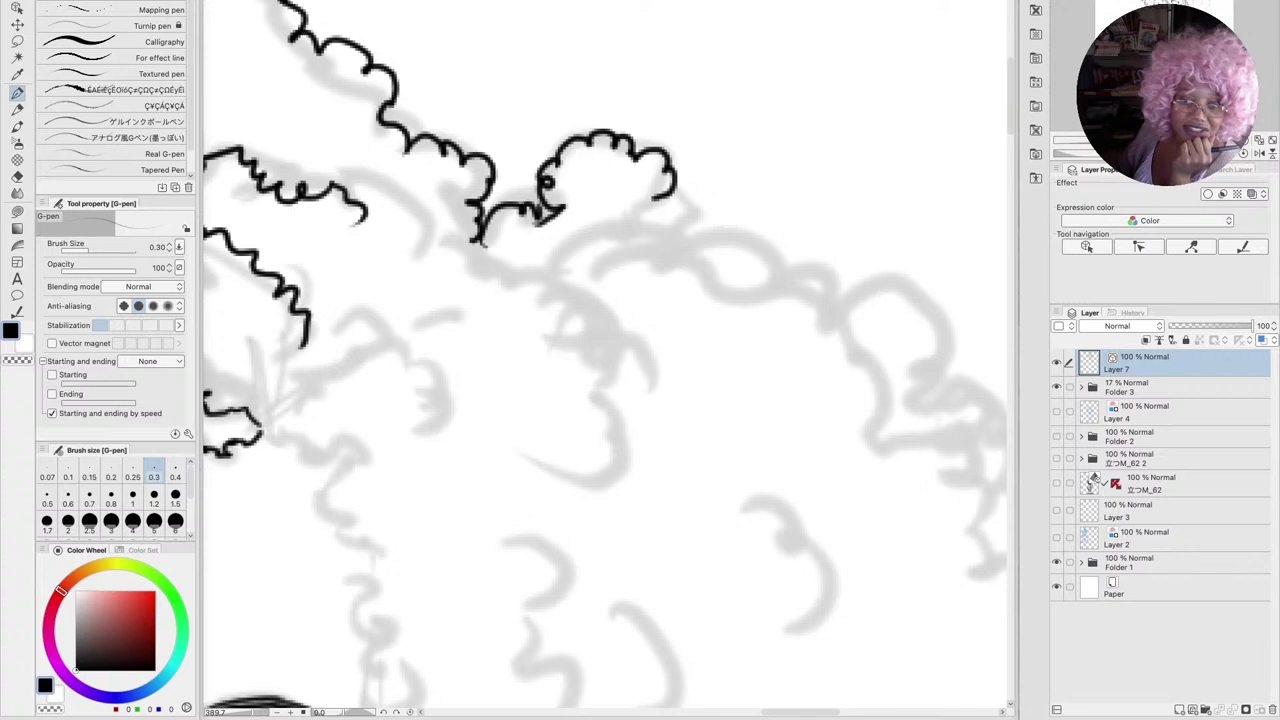
Ink a row of curly bumps along the top of the hair over the grey sketch
{"action": "key", "text": "Tab"}
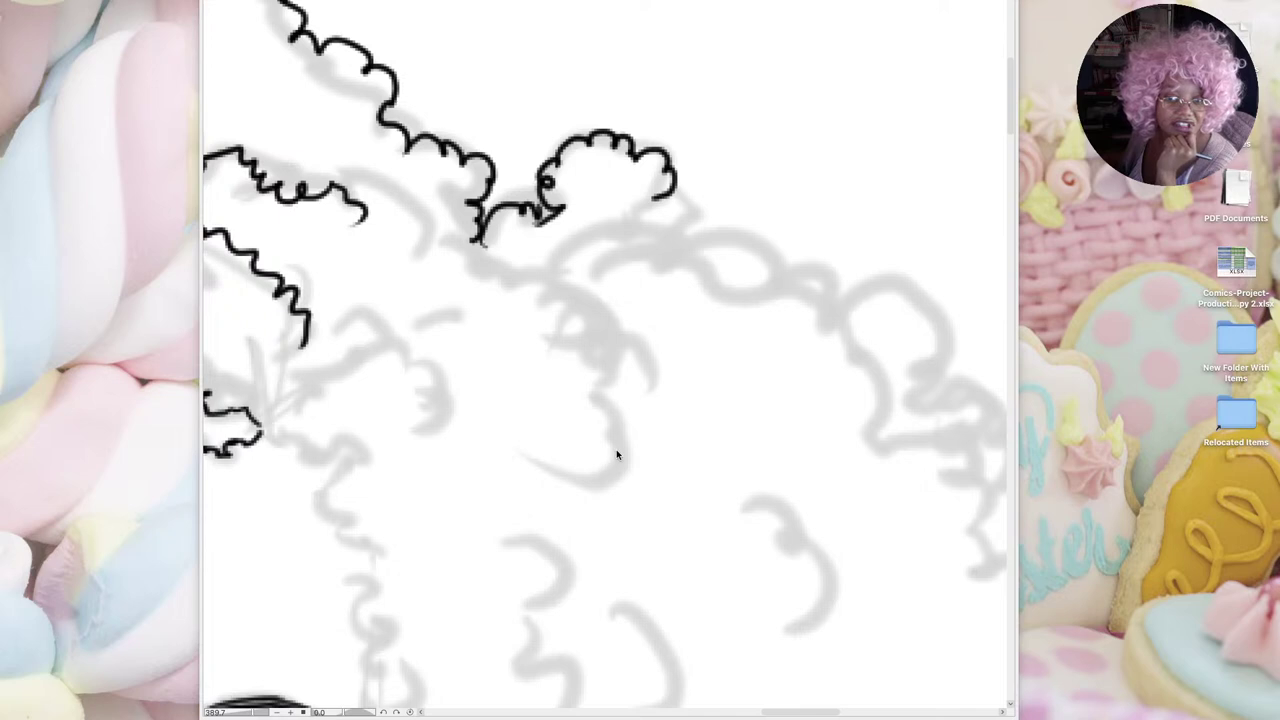
{"action": "key", "text": "Tab"}
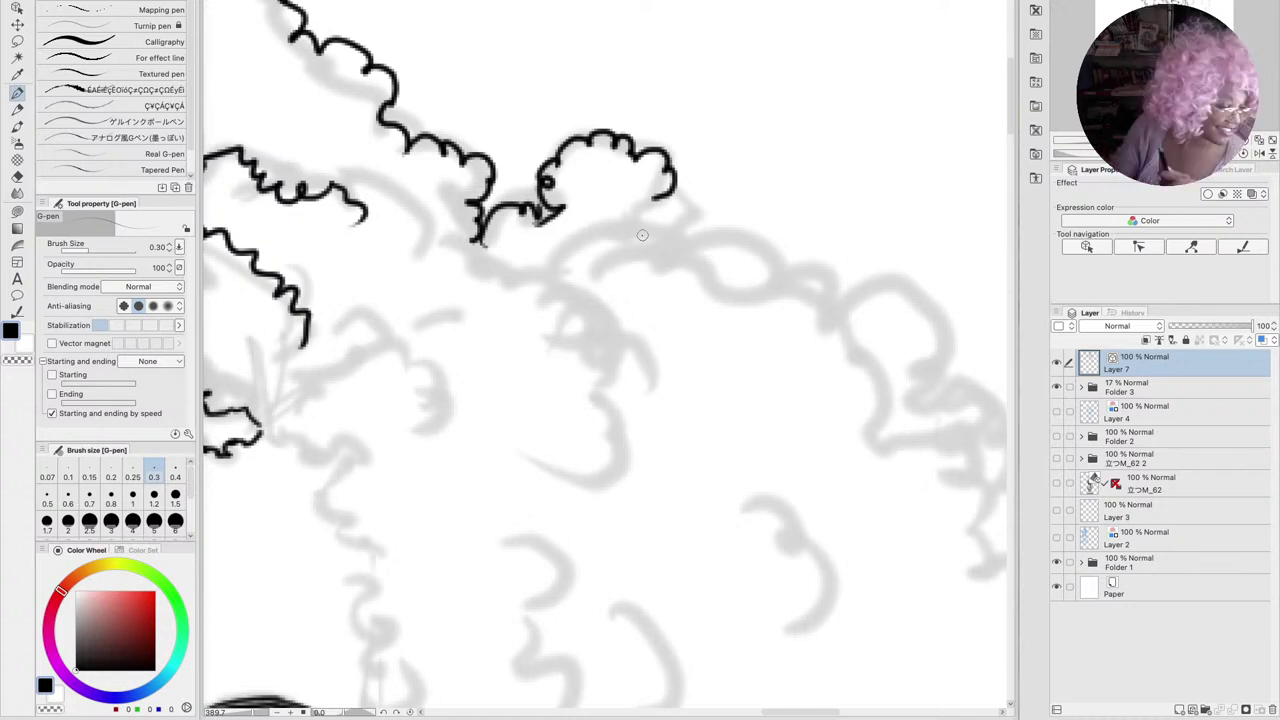
{"action": "left_click_drag", "start_coordinate": [654, 198], "coordinate": [680, 230]}
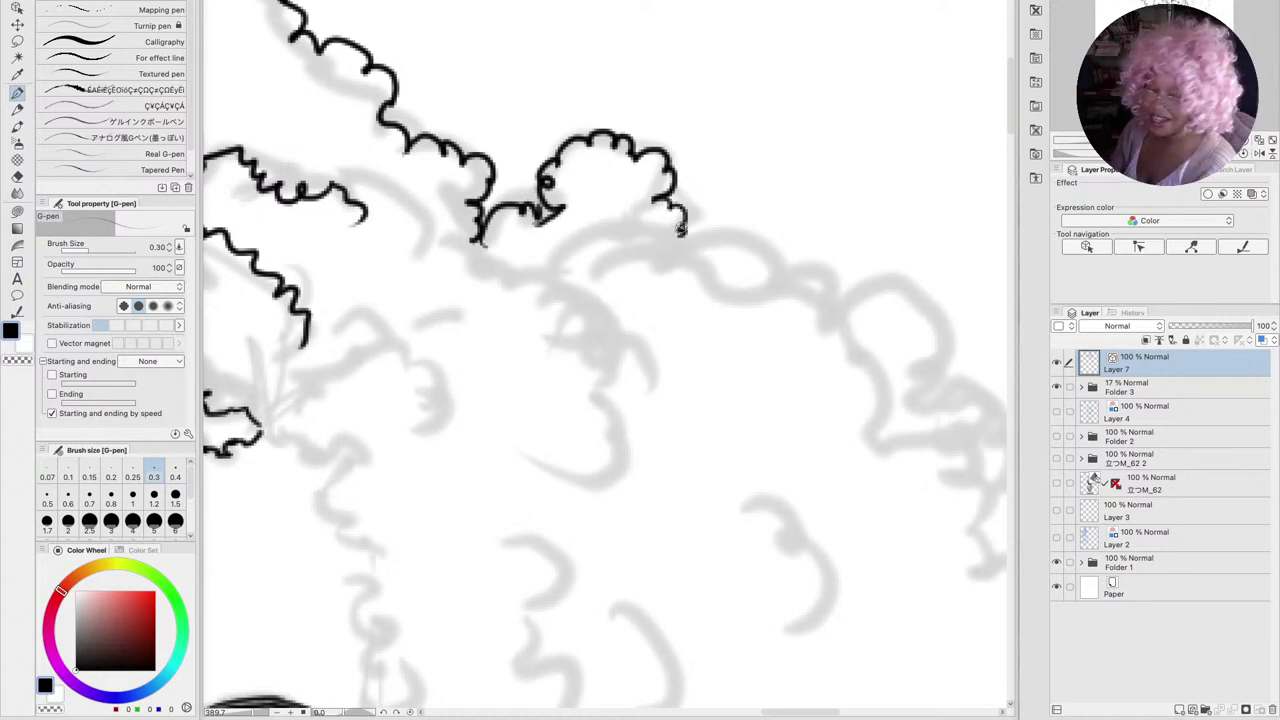
{"action": "mouse_move", "coordinate": [598, 248]}
{"action": "left_mouse_down"}
{"action": "mouse_move", "coordinate": [684, 236]}
{"action": "mouse_move", "coordinate": [733, 250]}
{"action": "mouse_move", "coordinate": [766, 290]}
{"action": "left_mouse_up"}
{"action": "mouse_move", "coordinate": [722, 312]}
{"action": "left_mouse_down"}
{"action": "mouse_move", "coordinate": [765, 300]}
{"action": "mouse_move", "coordinate": [779, 273]}
{"action": "mouse_move", "coordinate": [849, 298]}
{"action": "left_mouse_up"}
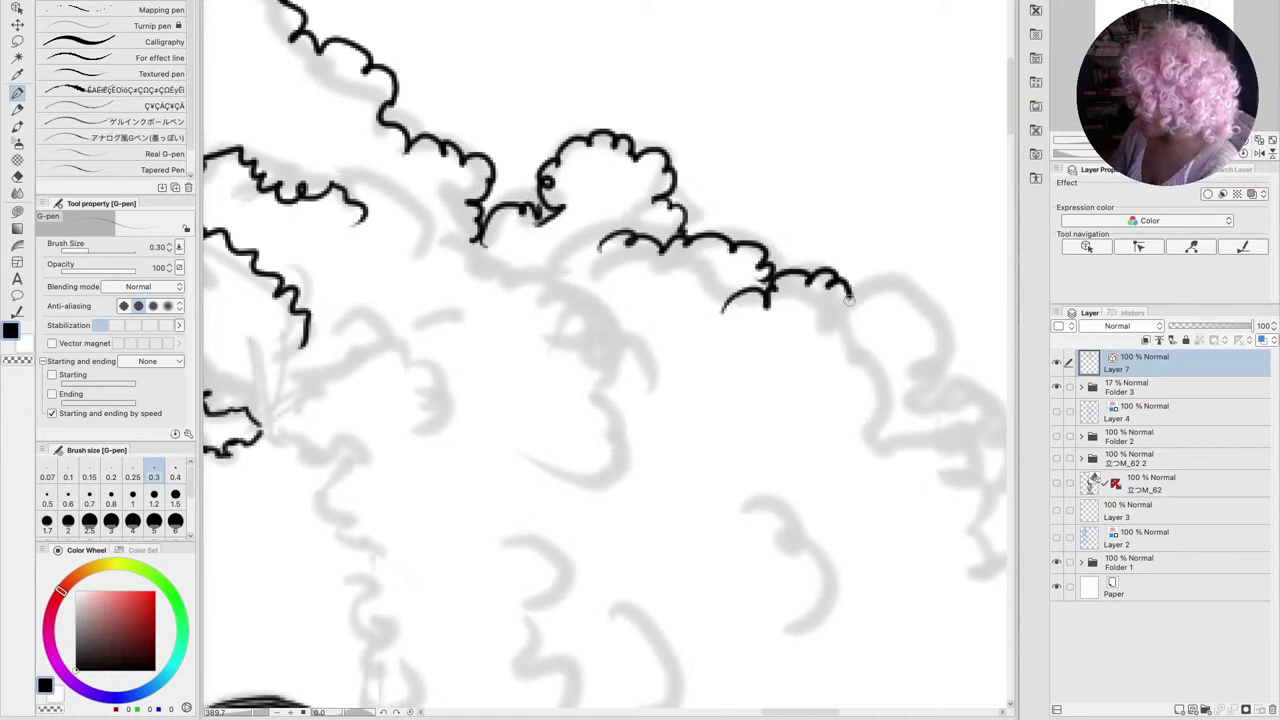
{"action": "left_click_drag", "start_coordinate": [856, 430], "coordinate": [651, 345]}
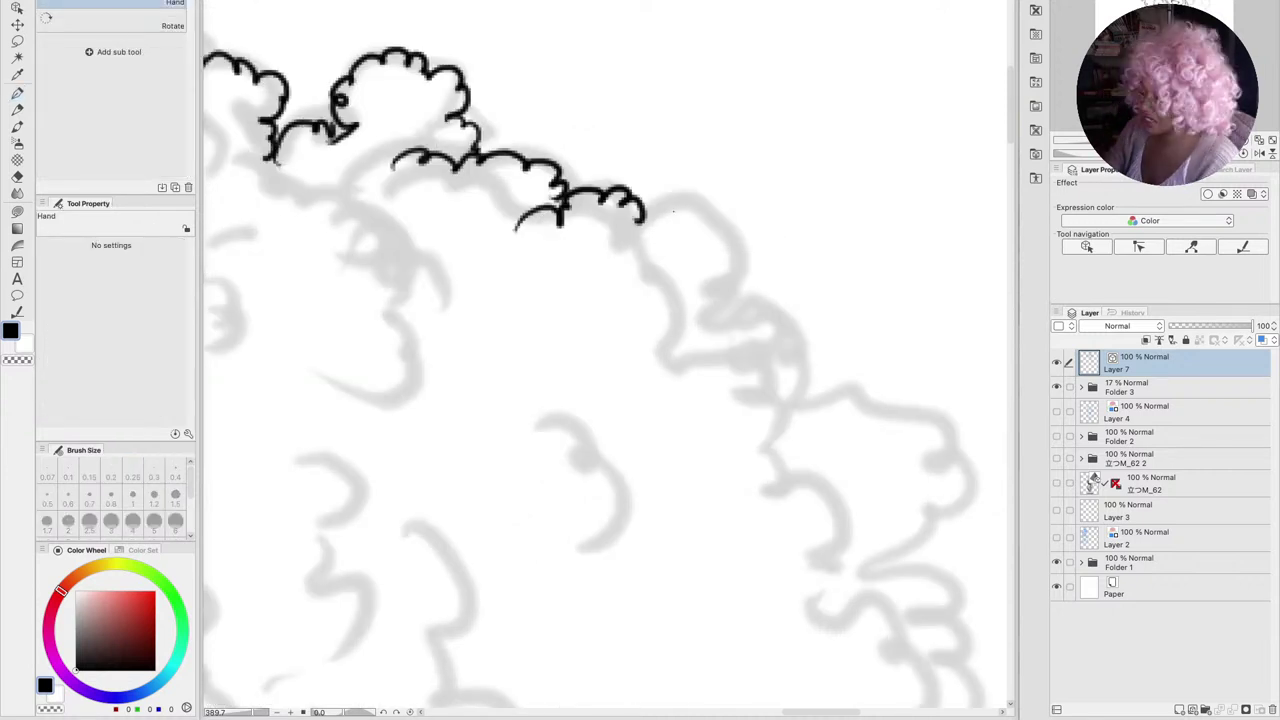
Ink more curls down the hair's right side toward the eyebrow
{"action": "mouse_move", "coordinate": [644, 214]}
{"action": "left_mouse_down"}
{"action": "mouse_move", "coordinate": [694, 201]}
{"action": "mouse_move", "coordinate": [734, 221]}
{"action": "mouse_move", "coordinate": [733, 290]}
{"action": "mouse_move", "coordinate": [667, 306]}
{"action": "mouse_move", "coordinate": [674, 335]}
{"action": "mouse_move", "coordinate": [711, 316]}
{"action": "mouse_move", "coordinate": [778, 360]}
{"action": "left_mouse_up"}
{"action": "key", "text": "space"}
{"action": "left_click_drag", "start_coordinate": [447, 466], "coordinate": [780, 472]}
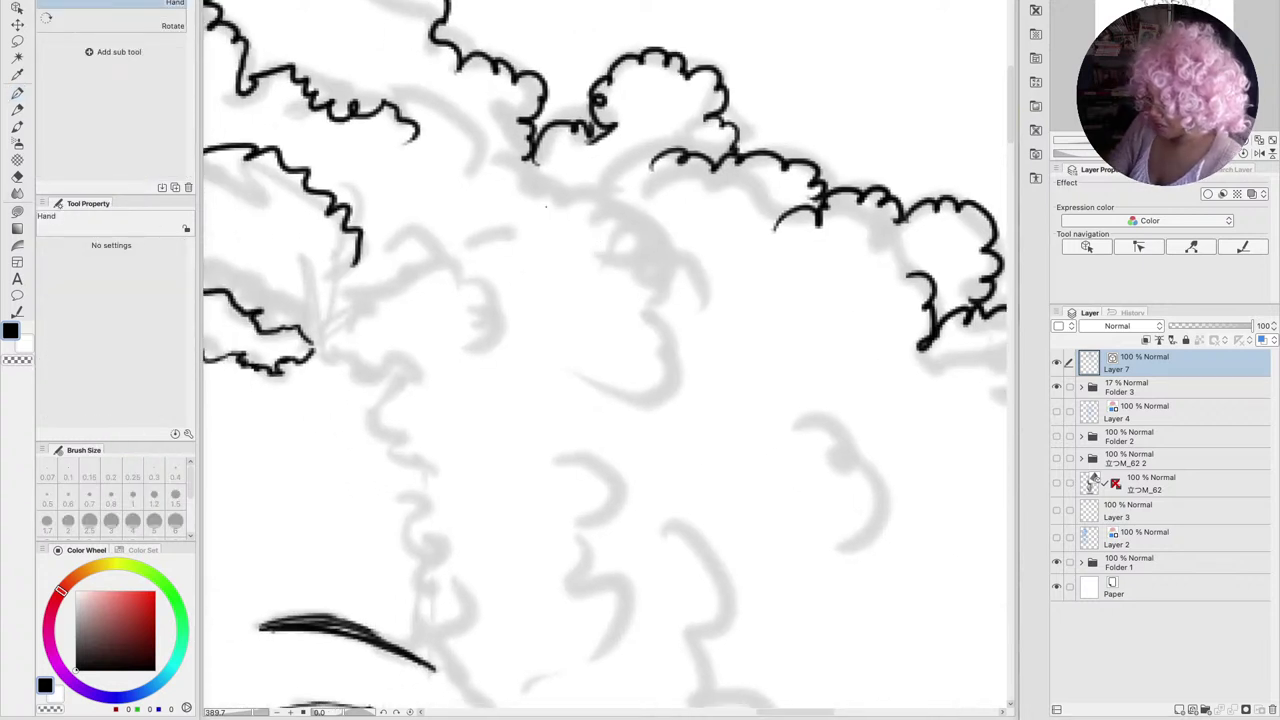
{"action": "mouse_move", "coordinate": [545, 206]}
{"action": "left_mouse_down"}
{"action": "mouse_move", "coordinate": [608, 222]}
{"action": "mouse_move", "coordinate": [652, 212]}
{"action": "mouse_move", "coordinate": [665, 412]}
{"action": "mouse_move", "coordinate": [580, 428]}
{"action": "left_mouse_up"}
{"action": "mouse_move", "coordinate": [386, 240]}
{"action": "left_mouse_down"}
{"action": "mouse_move", "coordinate": [513, 306]}
{"action": "mouse_move", "coordinate": [479, 362]}
{"action": "mouse_move", "coordinate": [576, 147]}
{"action": "left_mouse_up"}
{"action": "mouse_move", "coordinate": [421, 134]}
{"action": "left_mouse_down"}
{"action": "mouse_move", "coordinate": [430, 185]}
{"action": "mouse_move", "coordinate": [462, 216]}
{"action": "mouse_move", "coordinate": [530, 212]}
{"action": "mouse_move", "coordinate": [522, 232]}
{"action": "mouse_move", "coordinate": [494, 237]}
{"action": "mouse_move", "coordinate": [532, 310]}
{"action": "mouse_move", "coordinate": [560, 326]}
{"action": "mouse_move", "coordinate": [503, 333]}
{"action": "mouse_move", "coordinate": [506, 366]}
{"action": "mouse_move", "coordinate": [535, 374]}
{"action": "mouse_move", "coordinate": [525, 440]}
{"action": "mouse_move", "coordinate": [553, 484]}
{"action": "left_mouse_up"}
{"action": "key", "text": "space"}
Ink a tight curly strand beside the eye, continuing down past the cheek to the raised hand
{"action": "left_click_drag", "start_coordinate": [630, 350], "coordinate": [570, 100]}
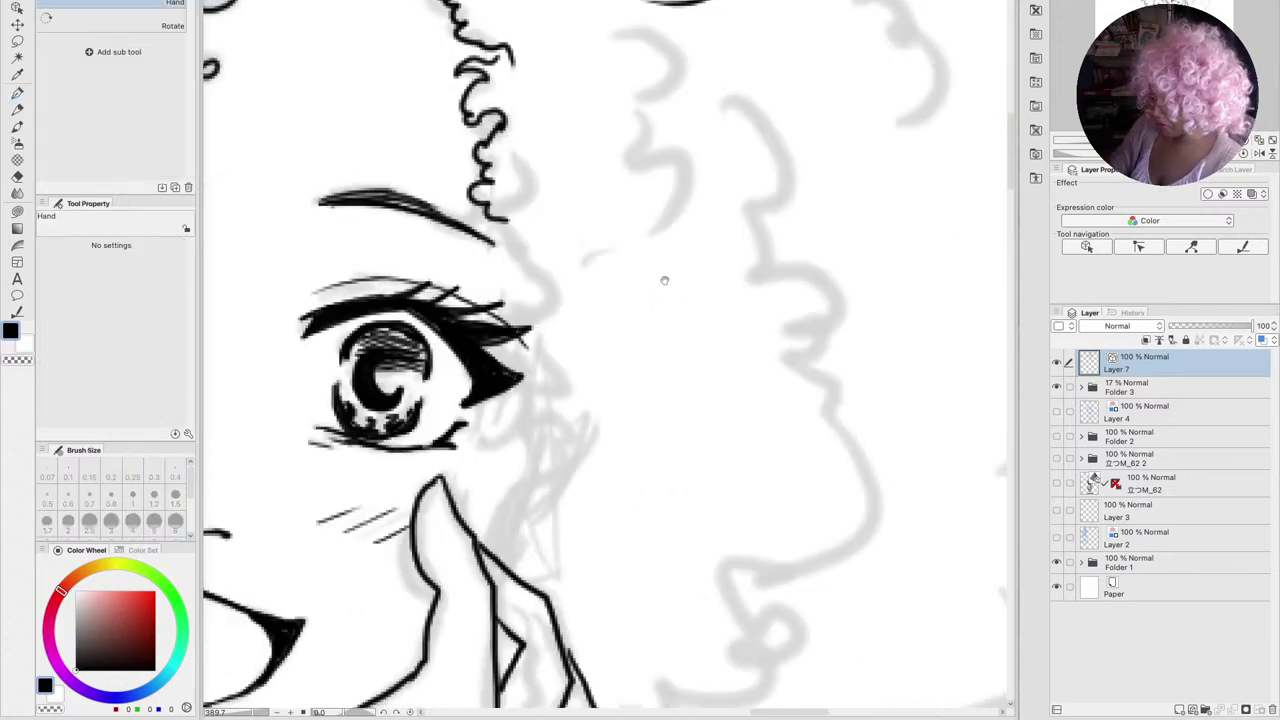
{"action": "left_click_drag", "start_coordinate": [663, 277], "coordinate": [681, 267]}
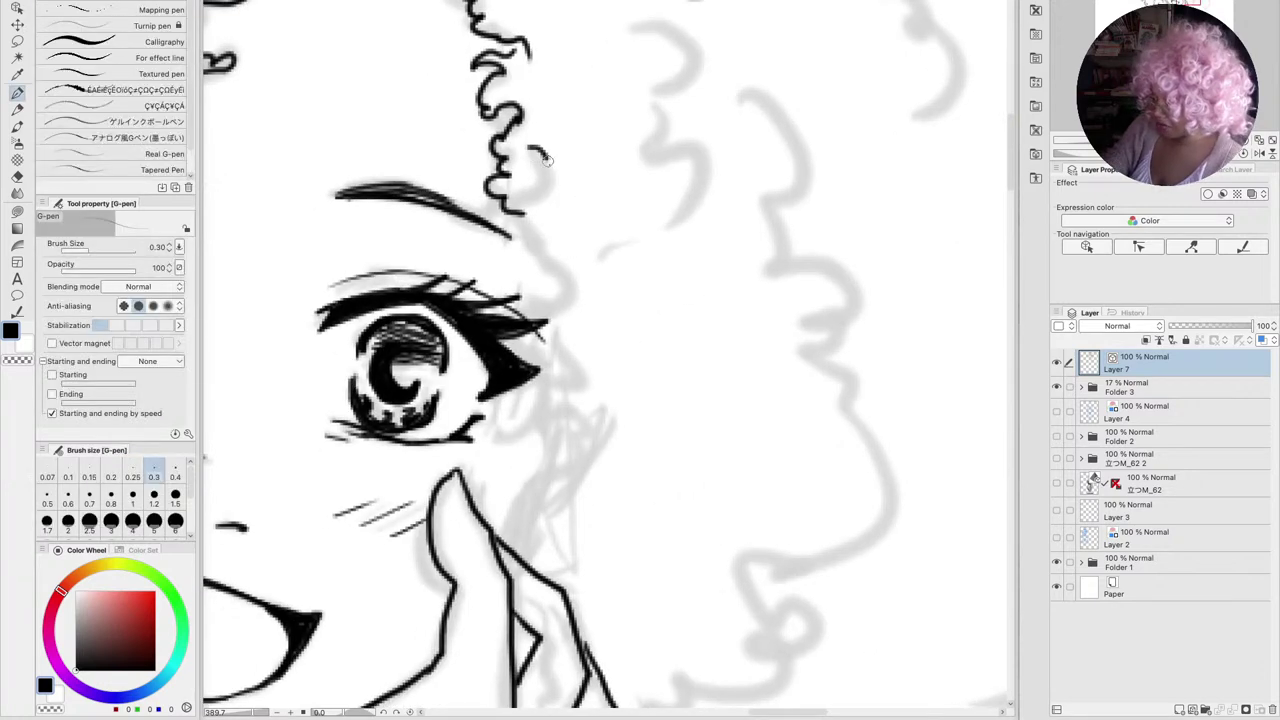
{"action": "mouse_move", "coordinate": [533, 155]}
{"action": "left_mouse_down"}
{"action": "mouse_move", "coordinate": [545, 190]}
{"action": "mouse_move", "coordinate": [532, 264]}
{"action": "mouse_move", "coordinate": [549, 292]}
{"action": "mouse_move", "coordinate": [535, 315]}
{"action": "mouse_move", "coordinate": [558, 350]}
{"action": "mouse_move", "coordinate": [544, 420]}
{"action": "left_mouse_up"}
{"action": "left_click_drag", "start_coordinate": [638, 528], "coordinate": [710, 475]}
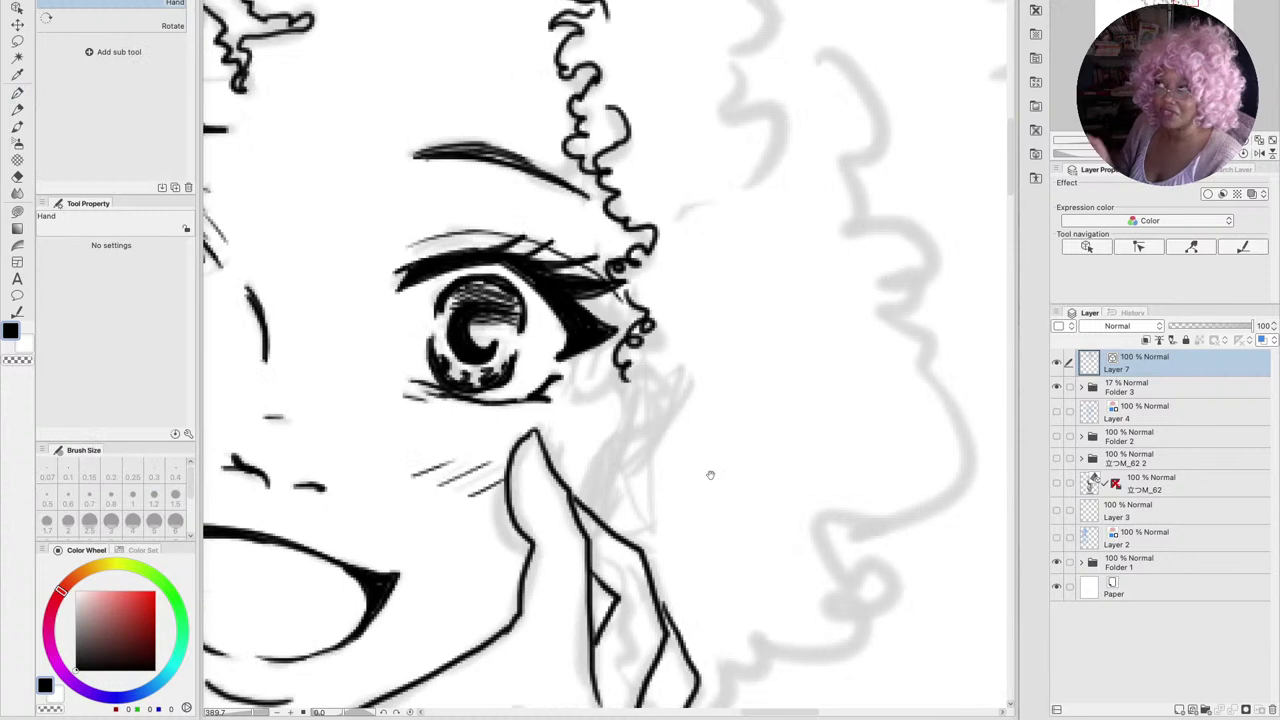
{"action": "key", "text": "p"}
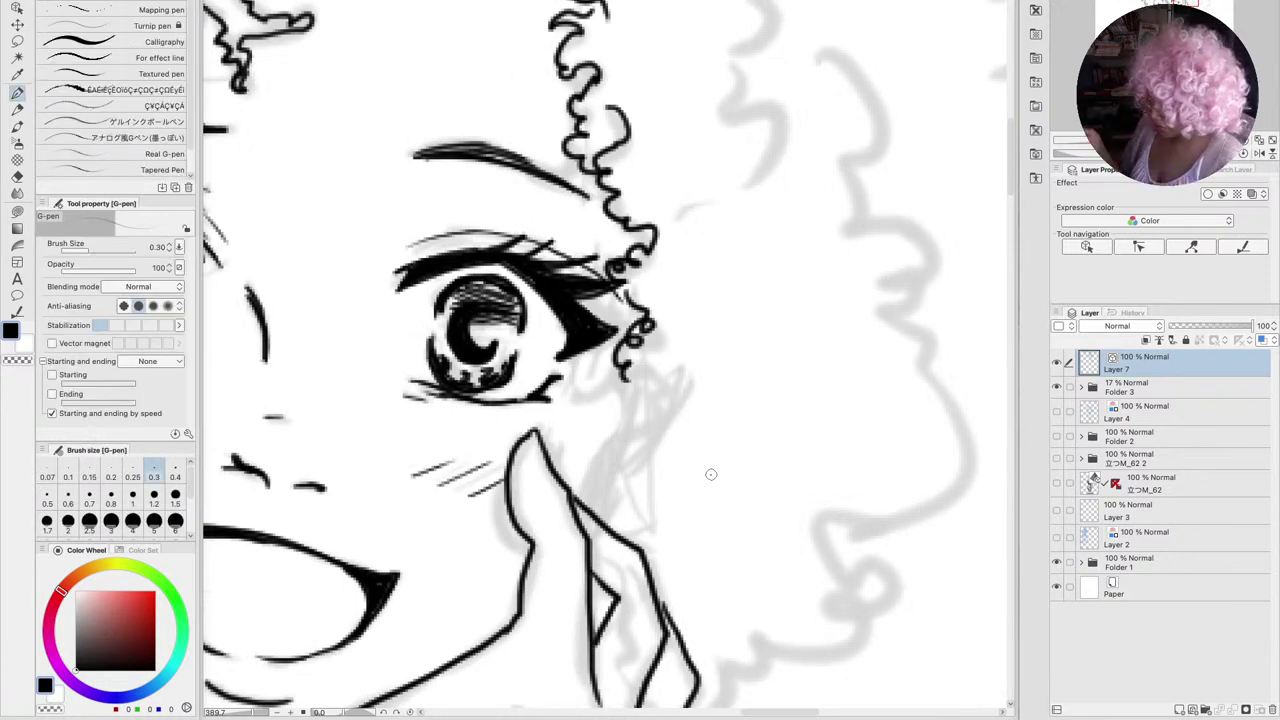
{"action": "mouse_move", "coordinate": [648, 370]}
{"action": "left_mouse_down"}
{"action": "mouse_move", "coordinate": [618, 423]}
{"action": "mouse_move", "coordinate": [582, 447]}
{"action": "mouse_move", "coordinate": [593, 468]}
{"action": "mouse_move", "coordinate": [573, 492]}
{"action": "left_mouse_up"}
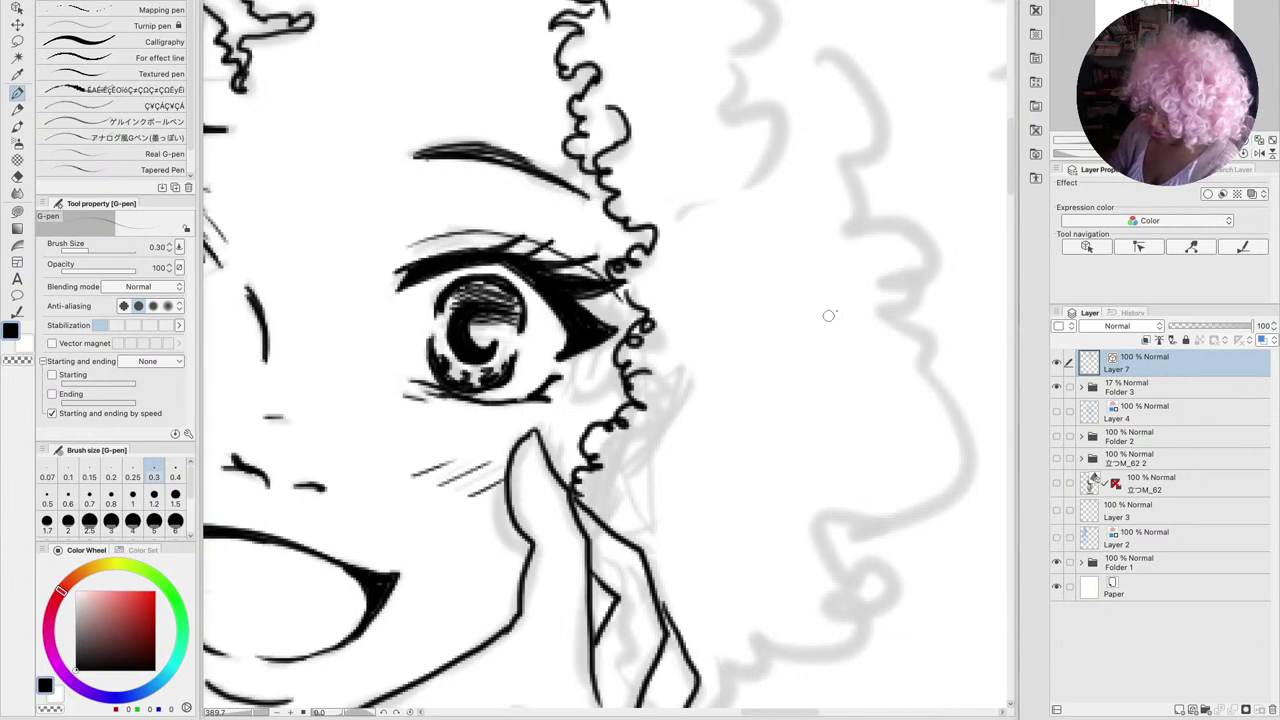
{"action": "left_click_drag", "start_coordinate": [829, 314], "coordinate": [521, 355]}
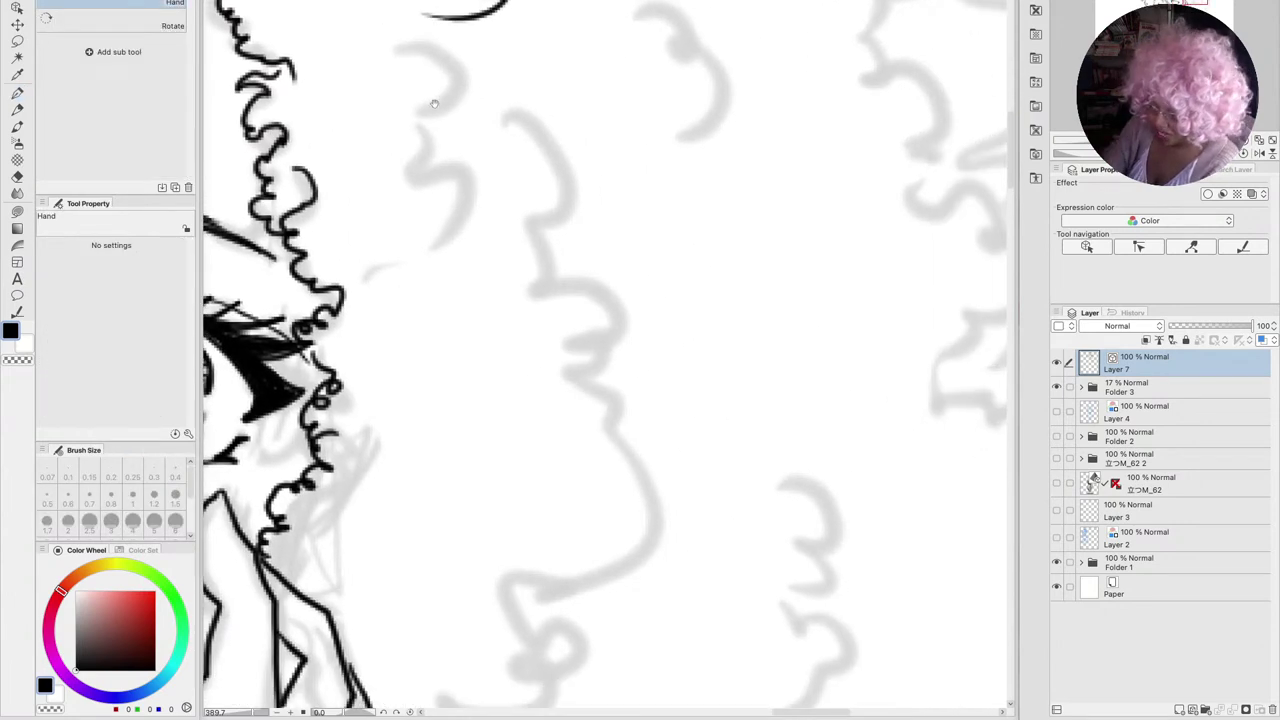
Ink large scalloped curls on the hair's outer right edge, curving along the bottom to the raised hand
{"action": "key", "text": "p"}
{"action": "mouse_move", "coordinate": [400, 47]}
{"action": "left_mouse_down"}
{"action": "mouse_move", "coordinate": [448, 73]}
{"action": "mouse_move", "coordinate": [461, 104]}
{"action": "mouse_move", "coordinate": [462, 127]}
{"action": "mouse_move", "coordinate": [435, 147]}
{"action": "mouse_move", "coordinate": [441, 162]}
{"action": "mouse_move", "coordinate": [489, 173]}
{"action": "mouse_move", "coordinate": [466, 243]}
{"action": "left_mouse_up"}
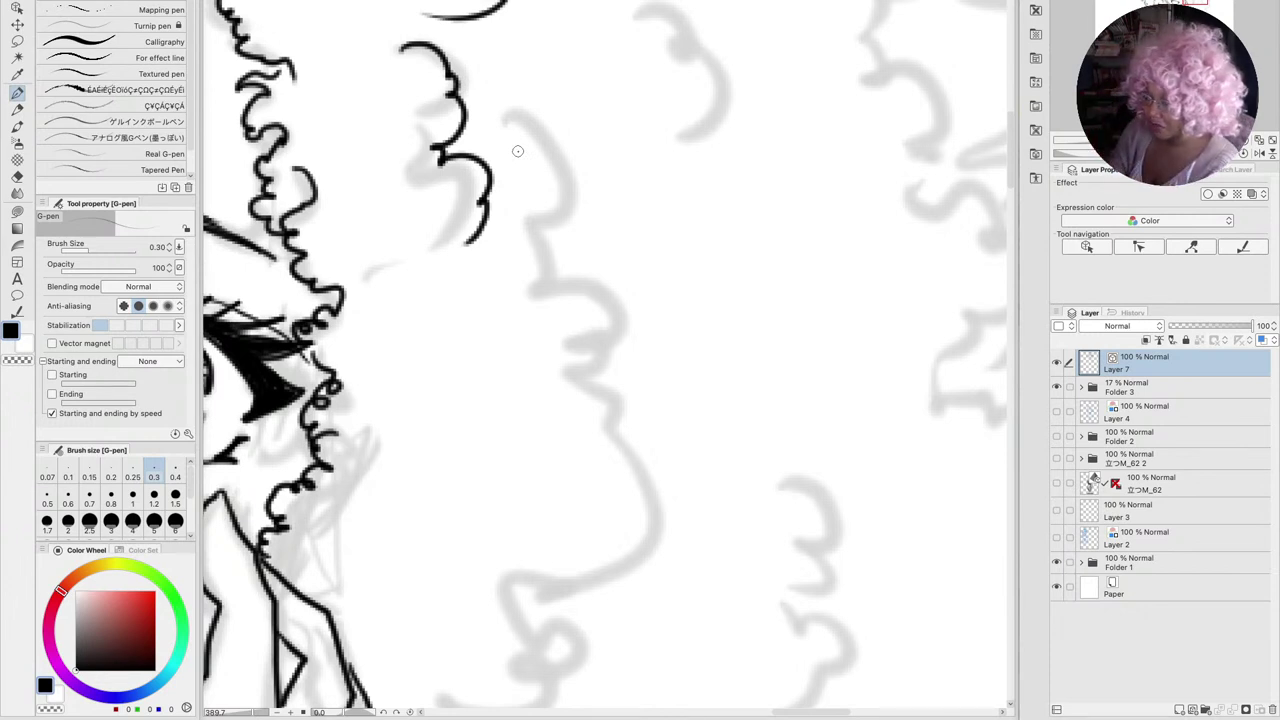
{"action": "mouse_move", "coordinate": [511, 117]}
{"action": "left_mouse_down"}
{"action": "mouse_move", "coordinate": [580, 148]}
{"action": "mouse_move", "coordinate": [602, 227]}
{"action": "mouse_move", "coordinate": [553, 274]}
{"action": "mouse_move", "coordinate": [642, 288]}
{"action": "mouse_move", "coordinate": [616, 345]}
{"action": "mouse_move", "coordinate": [613, 390]}
{"action": "left_mouse_up"}
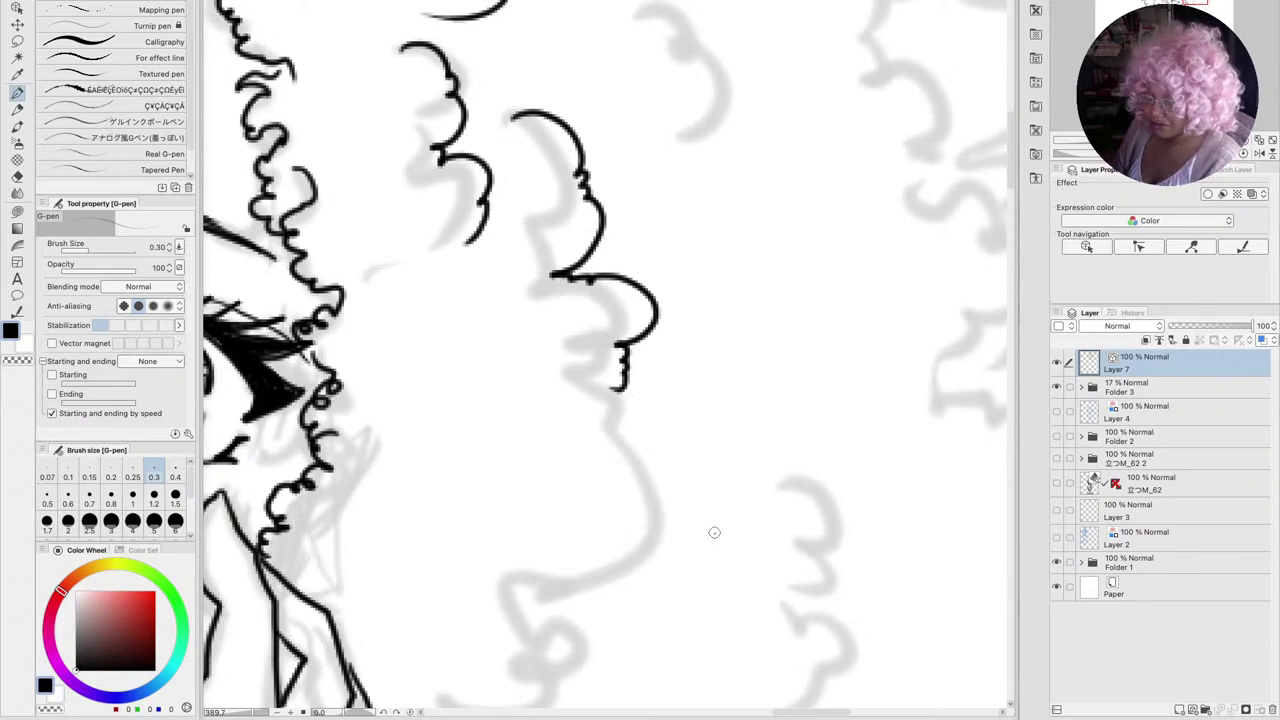
{"action": "key", "text": "space"}
{"action": "mouse_move", "coordinate": [713, 533]}
{"action": "left_mouse_down"}
{"action": "mouse_move", "coordinate": [663, 375]}
{"action": "mouse_move", "coordinate": [731, 349]}
{"action": "mouse_move", "coordinate": [621, 233]}
{"action": "left_mouse_up"}
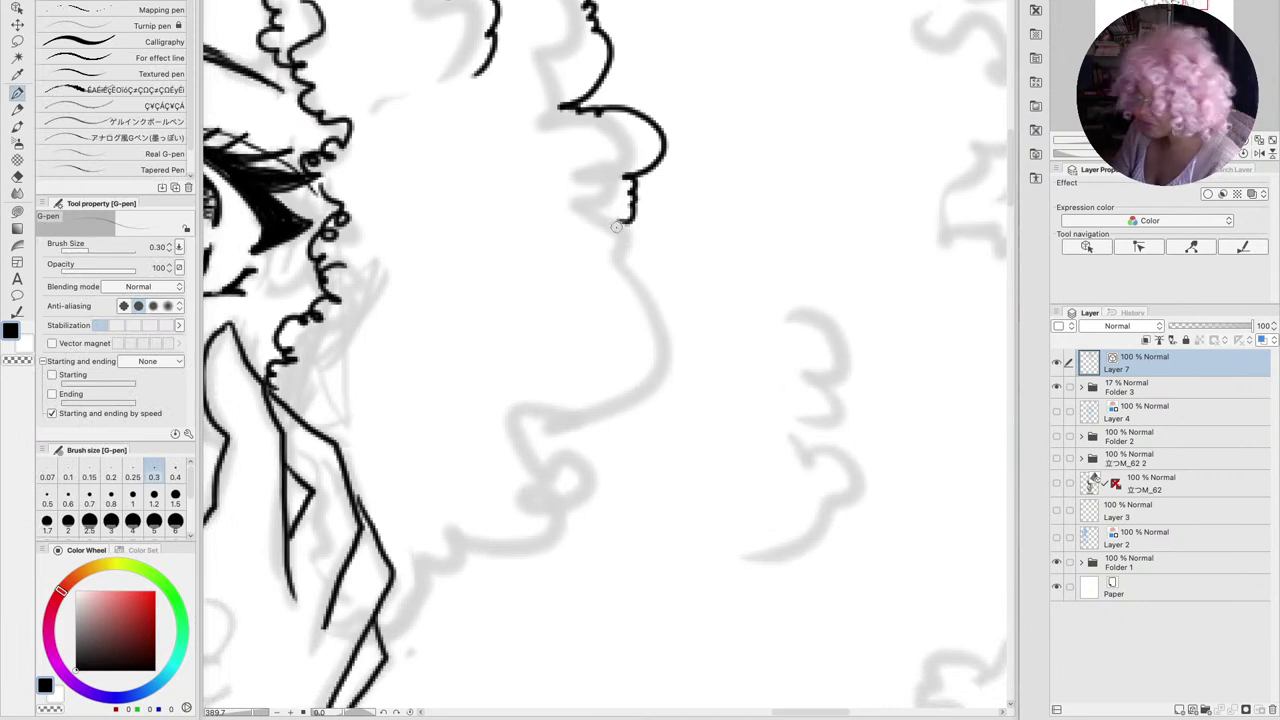
{"action": "mouse_move", "coordinate": [624, 216]}
{"action": "left_mouse_down"}
{"action": "mouse_move", "coordinate": [614, 259]}
{"action": "mouse_move", "coordinate": [653, 263]}
{"action": "mouse_move", "coordinate": [679, 297]}
{"action": "mouse_move", "coordinate": [667, 333]}
{"action": "mouse_move", "coordinate": [674, 425]}
{"action": "mouse_move", "coordinate": [556, 448]}
{"action": "left_mouse_up"}
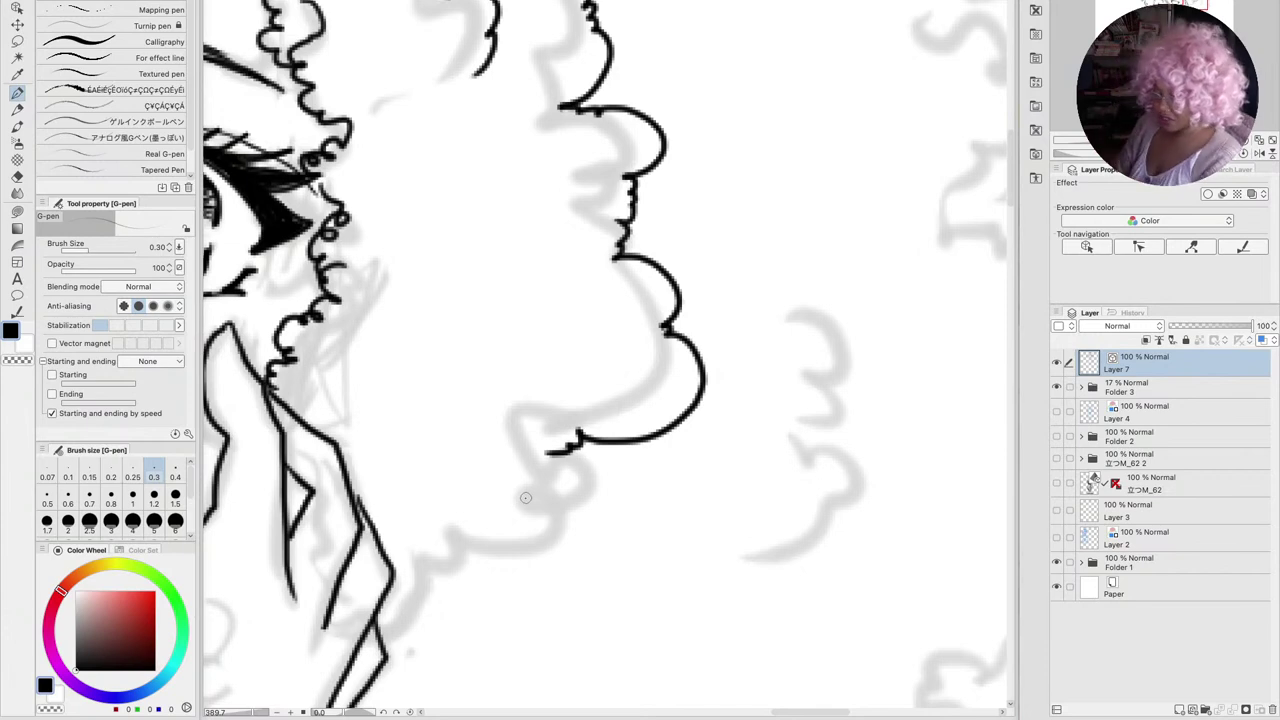
{"action": "key", "text": "space"}
{"action": "left_click_drag", "start_coordinate": [611, 506], "coordinate": [714, 310]}
{"action": "mouse_move", "coordinate": [639, 254]}
{"action": "left_mouse_down"}
{"action": "mouse_move", "coordinate": [643, 284]}
{"action": "mouse_move", "coordinate": [664, 287]}
{"action": "mouse_move", "coordinate": [644, 347]}
{"action": "mouse_move", "coordinate": [595, 370]}
{"action": "mouse_move", "coordinate": [550, 351]}
{"action": "mouse_move", "coordinate": [515, 376]}
{"action": "mouse_move", "coordinate": [477, 438]}
{"action": "left_mouse_up"}
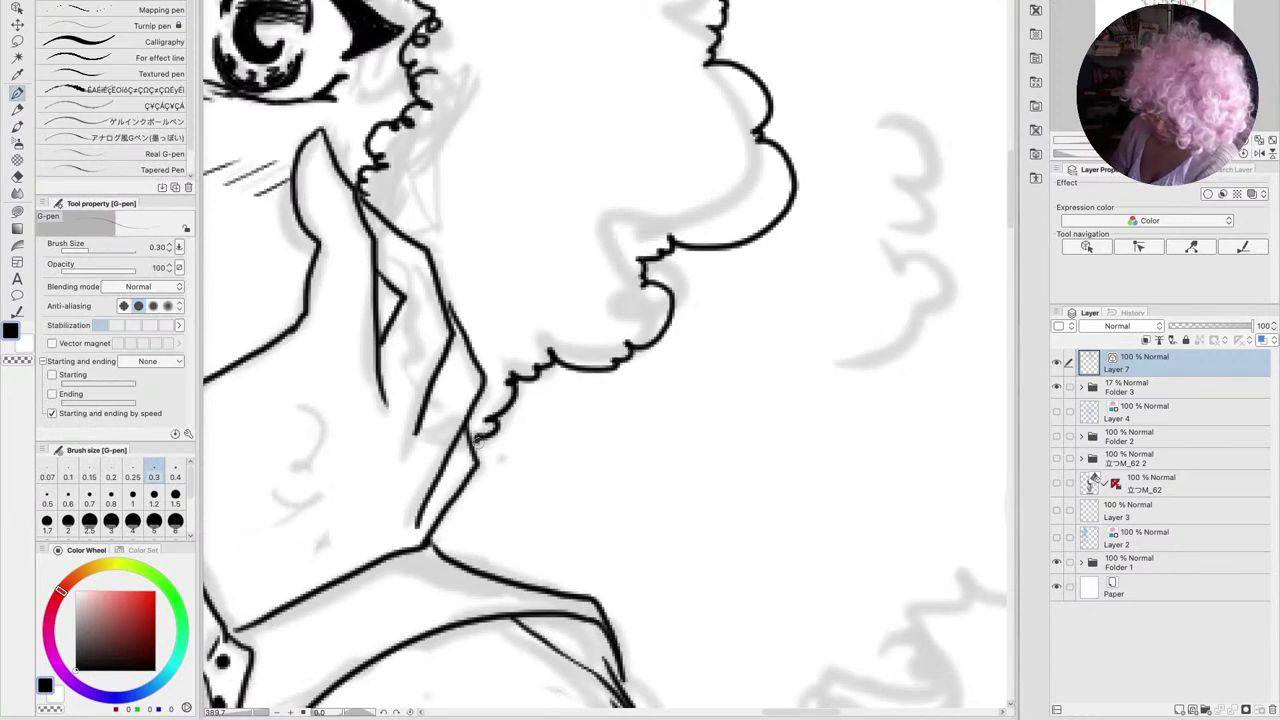
Ink a new curl on the outer edge of the hair mass
{"action": "key", "text": "space"}
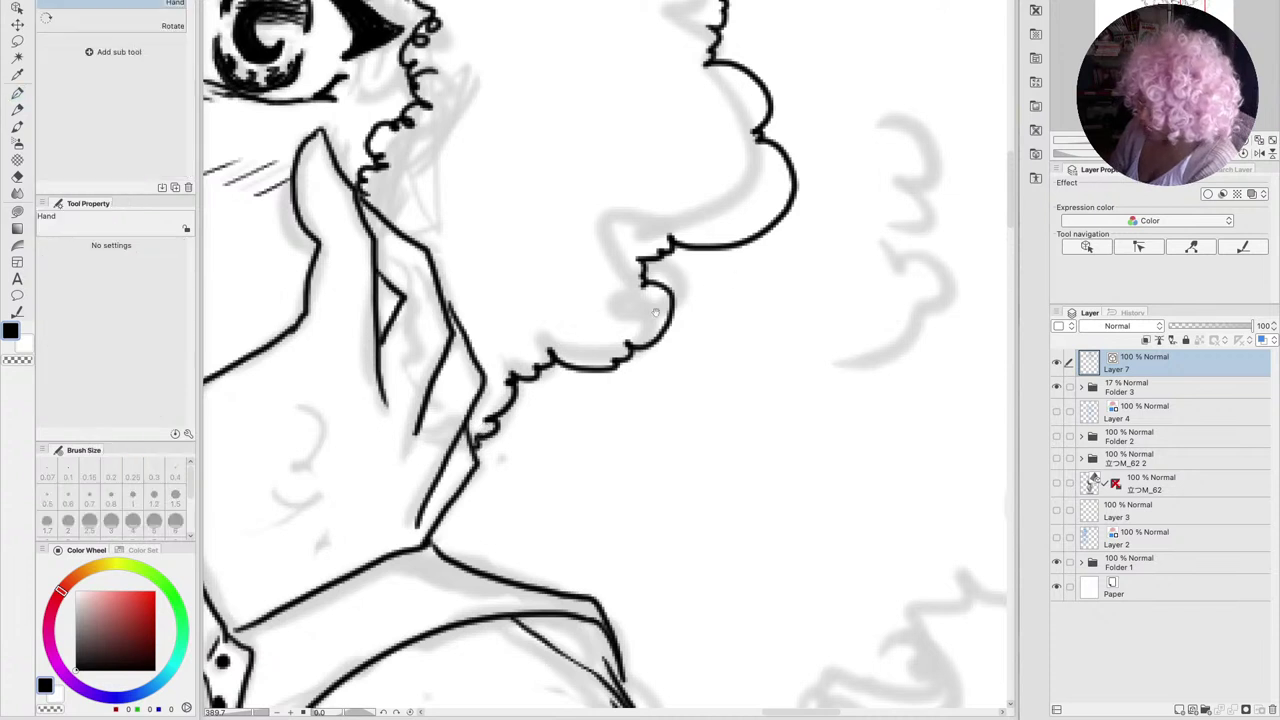
{"action": "left_click_drag", "start_coordinate": [655, 313], "coordinate": [575, 275]}
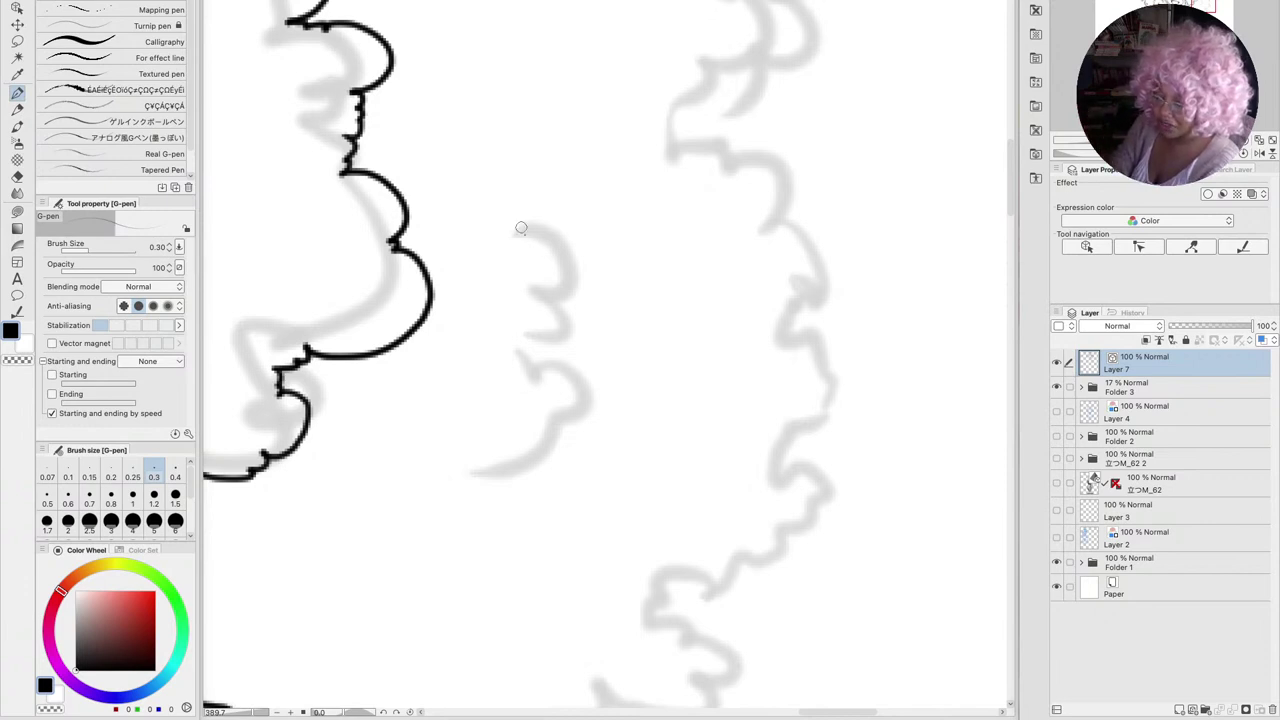
{"action": "mouse_move", "coordinate": [516, 234]}
{"action": "left_mouse_down"}
{"action": "mouse_move", "coordinate": [562, 255]}
{"action": "mouse_move", "coordinate": [560, 422]}
{"action": "mouse_move", "coordinate": [525, 468]}
{"action": "mouse_move", "coordinate": [478, 480]}
{"action": "left_mouse_up"}
Ink a curl capping the long grey strand and a wavy line down its right side
{"action": "key", "text": "space"}
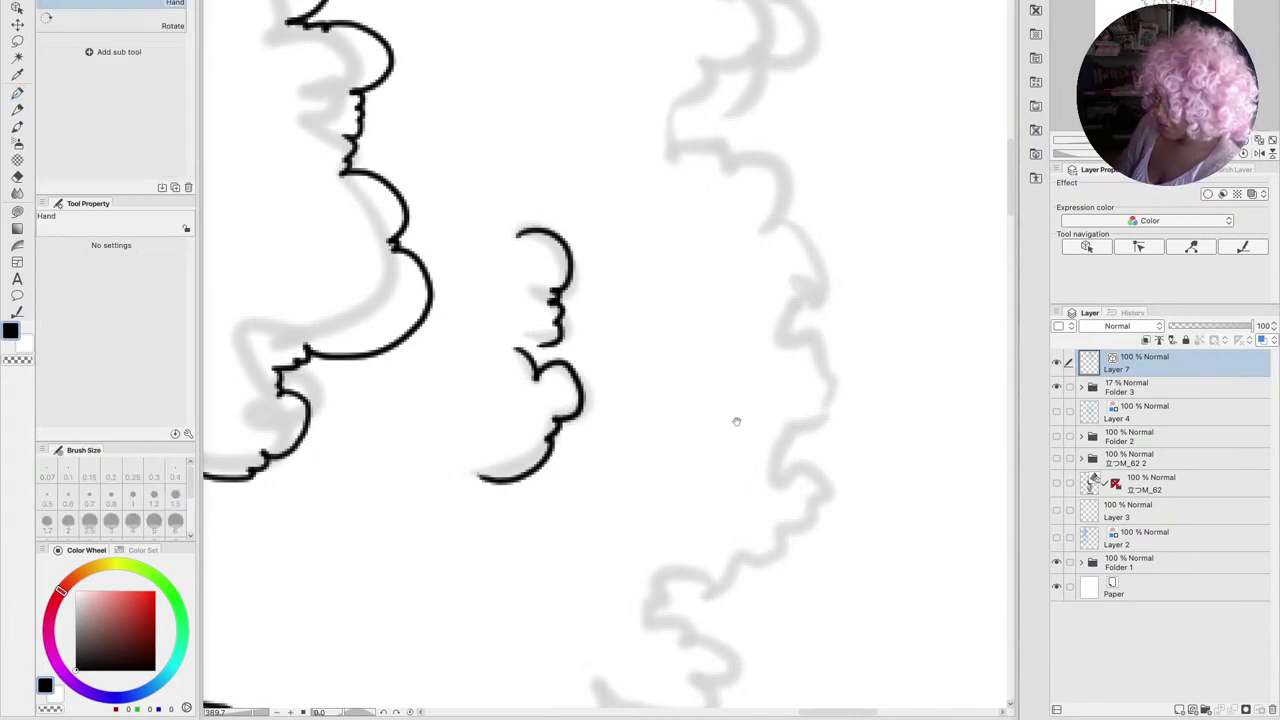
{"action": "scroll", "coordinate": [737, 420], "scroll_direction": "up", "scroll_amount": 10}
{"action": "left_click_drag", "start_coordinate": [583, 357], "coordinate": [579, 357]}
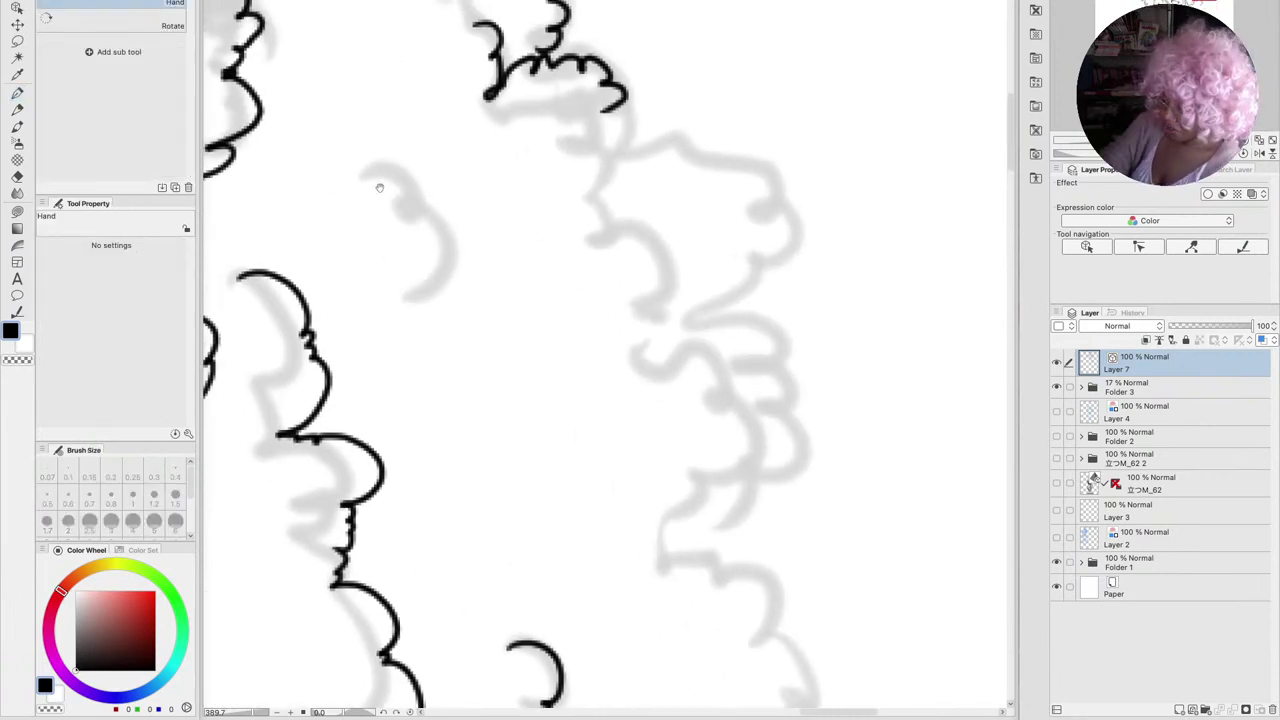
{"action": "mouse_move", "coordinate": [358, 171]}
{"action": "left_mouse_down"}
{"action": "mouse_move", "coordinate": [500, 278]}
{"action": "mouse_move", "coordinate": [470, 364]}
{"action": "left_mouse_up"}
{"action": "mouse_move", "coordinate": [612, 112]}
{"action": "left_mouse_down"}
{"action": "mouse_move", "coordinate": [601, 233]}
{"action": "mouse_move", "coordinate": [670, 272]}
{"action": "mouse_move", "coordinate": [645, 321]}
{"action": "left_mouse_up"}
{"action": "mouse_move", "coordinate": [632, 160]}
{"action": "left_mouse_down"}
{"action": "mouse_move", "coordinate": [692, 165]}
{"action": "mouse_move", "coordinate": [775, 205]}
{"action": "mouse_move", "coordinate": [764, 222]}
{"action": "mouse_move", "coordinate": [795, 236]}
{"action": "mouse_move", "coordinate": [750, 288]}
{"action": "mouse_move", "coordinate": [690, 320]}
{"action": "left_mouse_up"}
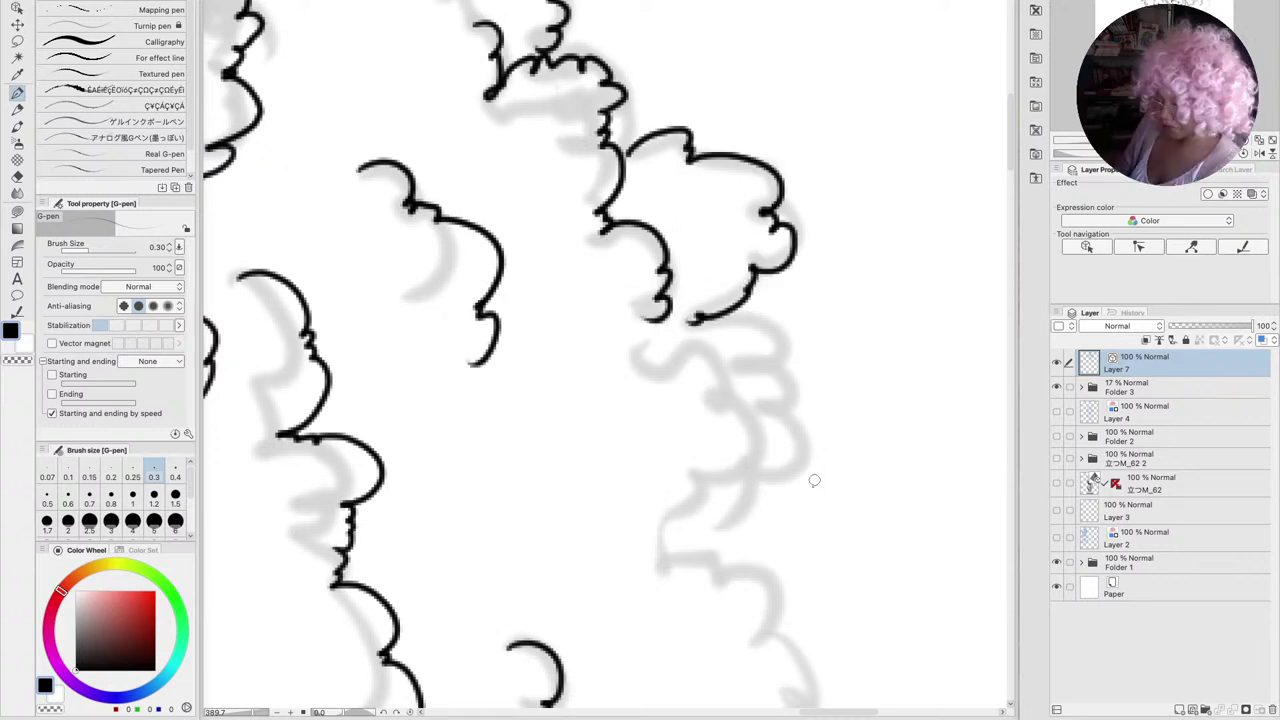
{"action": "key", "text": "space"}
{"action": "left_click_drag", "start_coordinate": [811, 481], "coordinate": [693, 268]}
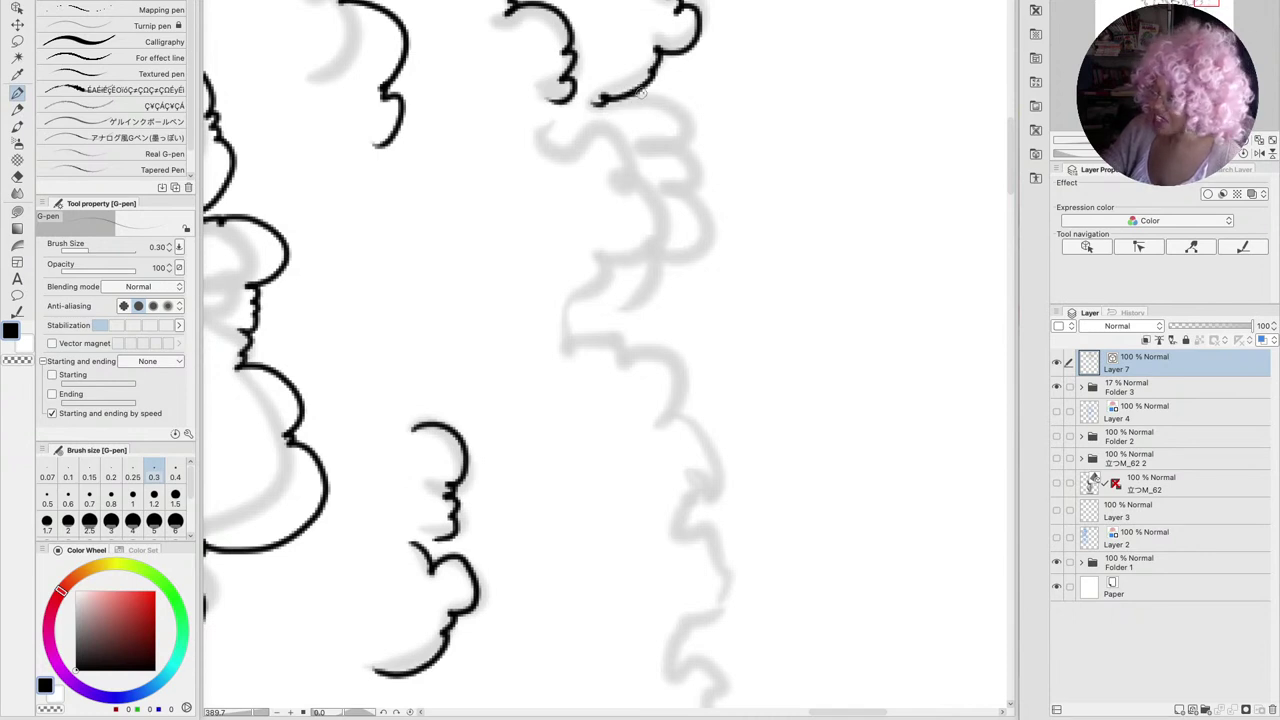
Ink two more scalloped curls following the grey strand down and back along its lower edge
{"action": "mouse_move", "coordinate": [640, 92]}
{"action": "left_mouse_down"}
{"action": "mouse_move", "coordinate": [682, 135]}
{"action": "mouse_move", "coordinate": [666, 154]}
{"action": "mouse_move", "coordinate": [686, 162]}
{"action": "mouse_move", "coordinate": [674, 195]}
{"action": "mouse_move", "coordinate": [702, 207]}
{"action": "mouse_move", "coordinate": [631, 276]}
{"action": "left_mouse_up"}
{"action": "mouse_move", "coordinate": [557, 148]}
{"action": "left_mouse_down"}
{"action": "mouse_move", "coordinate": [609, 146]}
{"action": "mouse_move", "coordinate": [661, 240]}
{"action": "mouse_move", "coordinate": [589, 291]}
{"action": "mouse_move", "coordinate": [582, 341]}
{"action": "mouse_move", "coordinate": [615, 330]}
{"action": "mouse_move", "coordinate": [625, 355]}
{"action": "mouse_move", "coordinate": [667, 345]}
{"action": "mouse_move", "coordinate": [687, 394]}
{"action": "mouse_move", "coordinate": [665, 428]}
{"action": "left_mouse_up"}
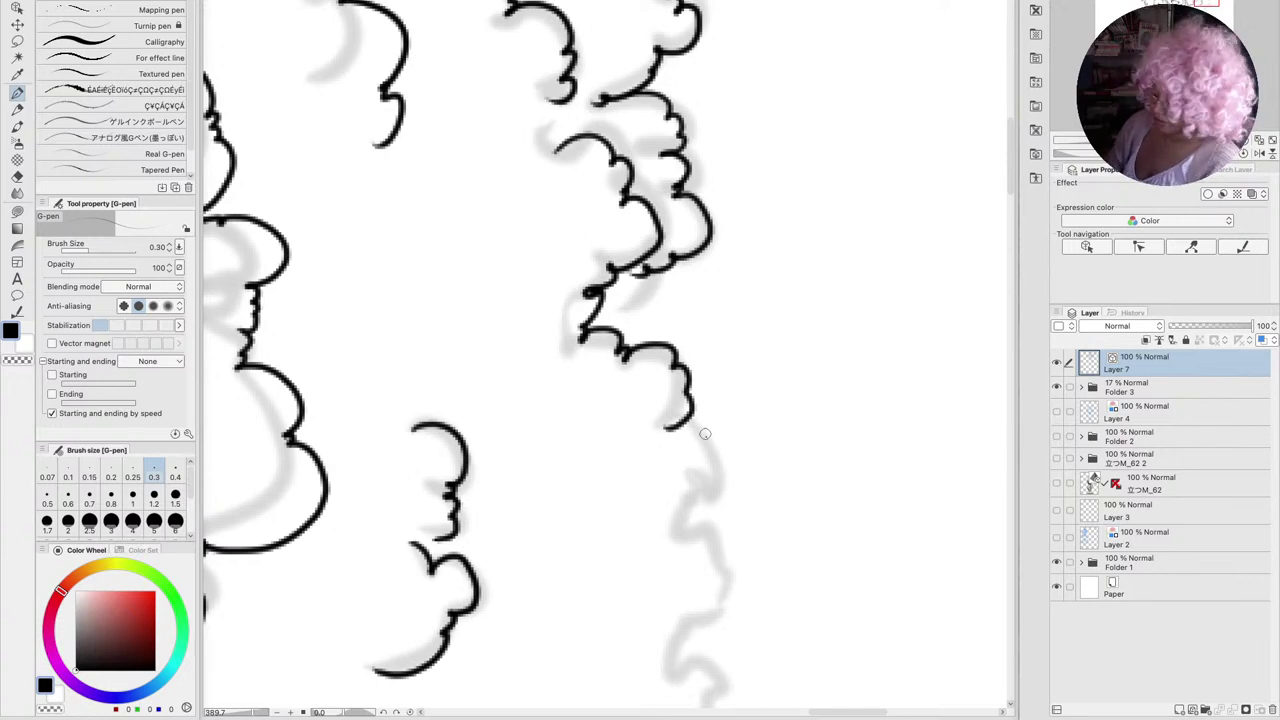
{"action": "key", "text": "space"}
{"action": "mouse_move", "coordinate": [704, 398]}
{"action": "left_mouse_down"}
{"action": "mouse_move", "coordinate": [711, 264]}
{"action": "mouse_move", "coordinate": [681, 158]}
{"action": "mouse_move", "coordinate": [695, 130]}
{"action": "mouse_move", "coordinate": [687, 102]}
{"action": "mouse_move", "coordinate": [700, 181]}
{"action": "mouse_move", "coordinate": [670, 222]}
{"action": "mouse_move", "coordinate": [705, 295]}
{"action": "mouse_move", "coordinate": [697, 319]}
{"action": "mouse_move", "coordinate": [672, 324]}
{"action": "mouse_move", "coordinate": [664, 366]}
{"action": "mouse_move", "coordinate": [714, 391]}
{"action": "mouse_move", "coordinate": [635, 467]}
{"action": "mouse_move", "coordinate": [592, 484]}
{"action": "mouse_move", "coordinate": [554, 457]}
{"action": "mouse_move", "coordinate": [576, 521]}
{"action": "left_mouse_up"}
Ink the remaining scalloped hair curls down to the shoulder line
{"action": "key", "text": "space"}
{"action": "mouse_move", "coordinate": [660, 503]}
{"action": "left_mouse_down"}
{"action": "mouse_move", "coordinate": [730, 380]}
{"action": "mouse_move", "coordinate": [803, 339]}
{"action": "left_mouse_up"}
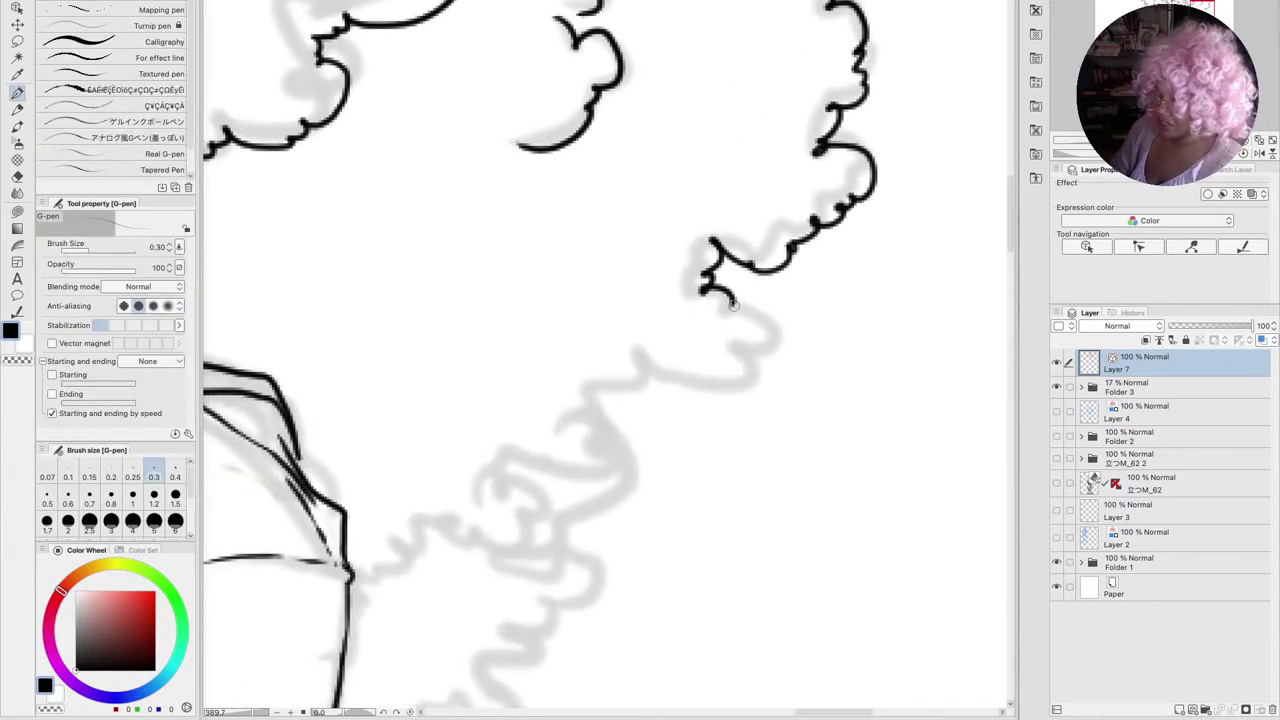
{"action": "mouse_move", "coordinate": [730, 305]}
{"action": "left_mouse_down"}
{"action": "mouse_move", "coordinate": [752, 322]}
{"action": "mouse_move", "coordinate": [738, 332]}
{"action": "mouse_move", "coordinate": [742, 398]}
{"action": "mouse_move", "coordinate": [622, 393]}
{"action": "left_mouse_up"}
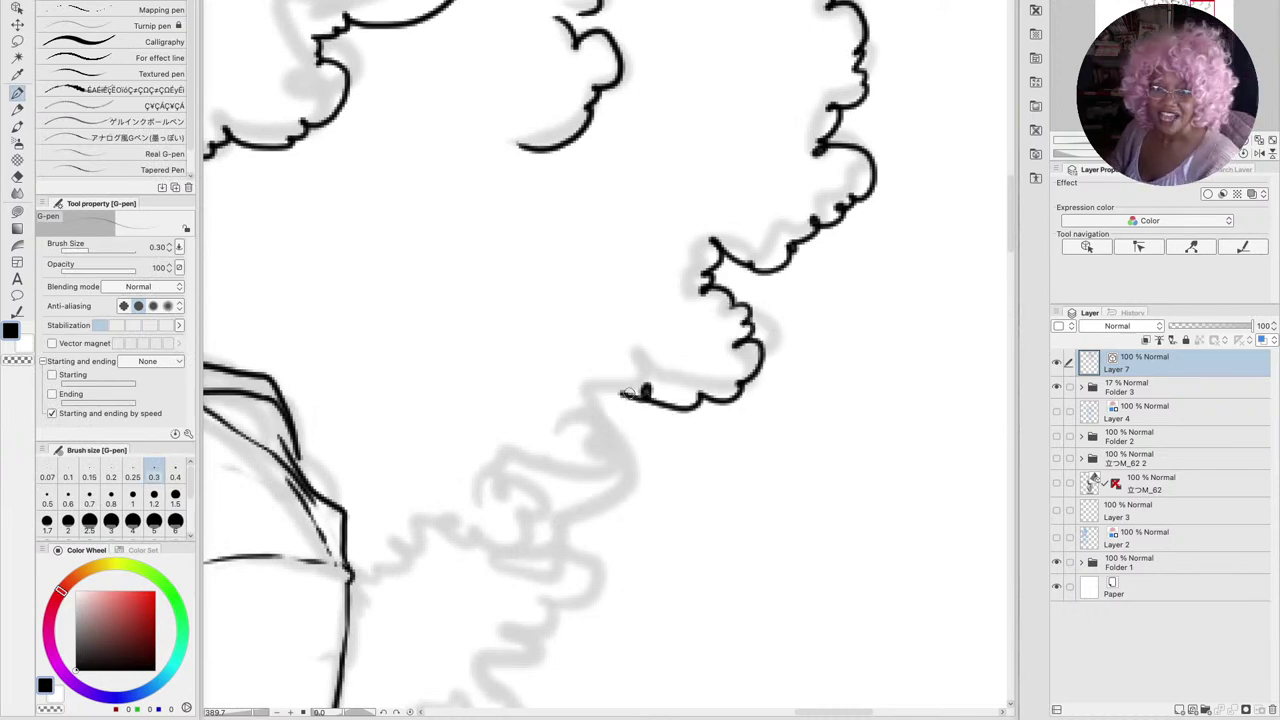
{"action": "key", "text": "space"}
{"action": "mouse_move", "coordinate": [666, 466]}
{"action": "left_mouse_down"}
{"action": "mouse_move", "coordinate": [796, 247]}
{"action": "mouse_move", "coordinate": [753, 199]}
{"action": "mouse_move", "coordinate": [760, 262]}
{"action": "mouse_move", "coordinate": [686, 328]}
{"action": "left_mouse_up"}
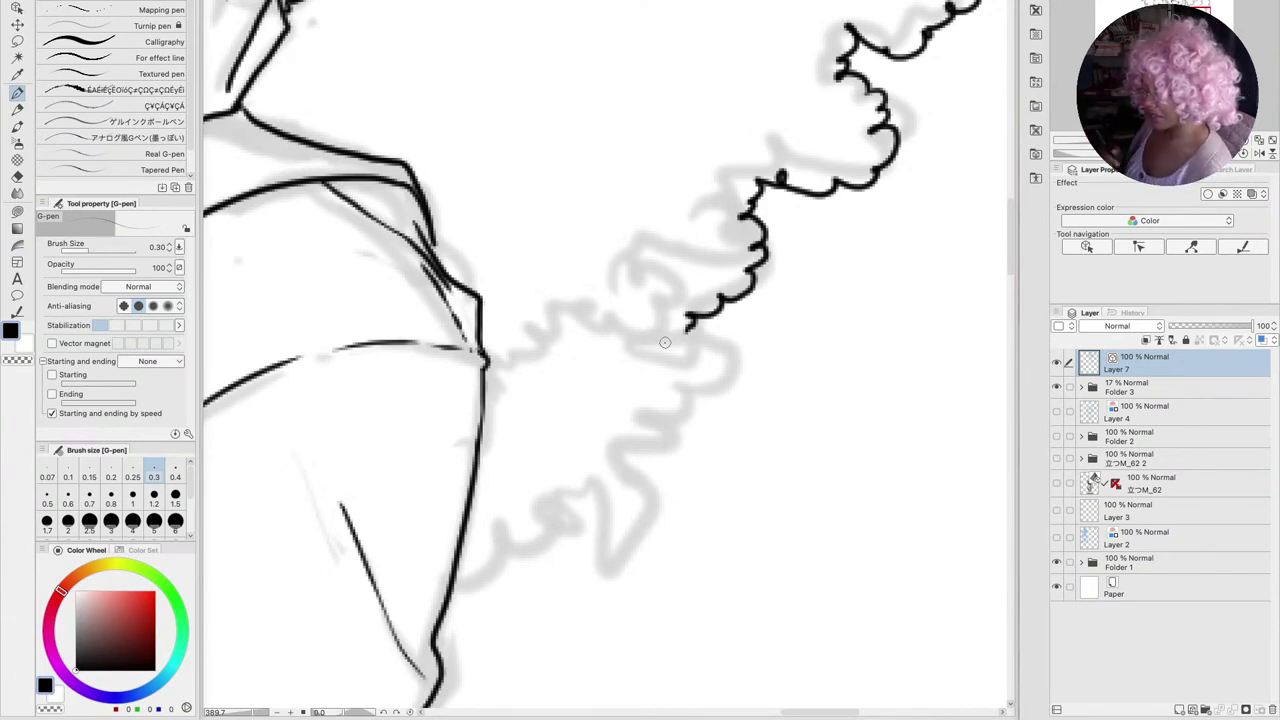
{"action": "mouse_move", "coordinate": [686, 325]}
{"action": "left_mouse_down"}
{"action": "mouse_move", "coordinate": [729, 374]}
{"action": "mouse_move", "coordinate": [624, 462]}
{"action": "mouse_move", "coordinate": [634, 540]}
{"action": "mouse_move", "coordinate": [606, 552]}
{"action": "left_mouse_up"}
{"action": "mouse_move", "coordinate": [588, 486]}
{"action": "left_mouse_down"}
{"action": "mouse_move", "coordinate": [606, 552]}
{"action": "mouse_move", "coordinate": [572, 505]}
{"action": "mouse_move", "coordinate": [455, 596]}
{"action": "left_mouse_up"}
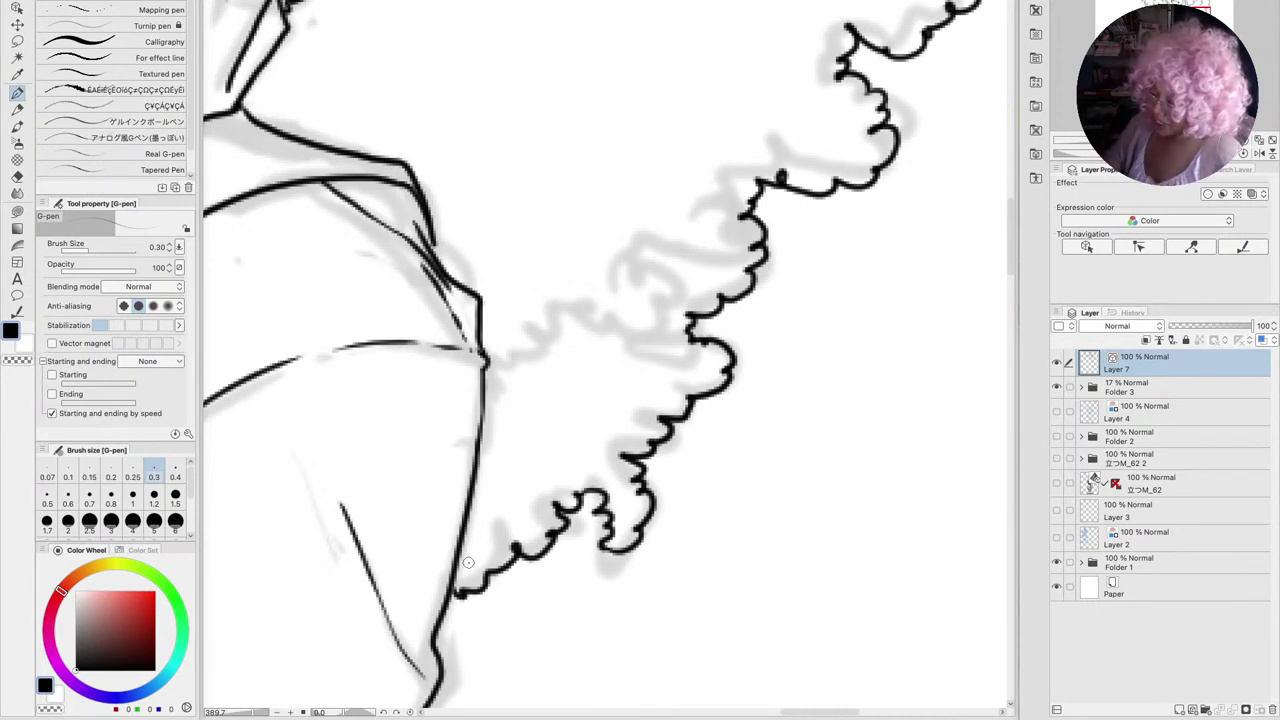
{"action": "mouse_move", "coordinate": [484, 370]}
{"action": "left_mouse_down"}
{"action": "mouse_move", "coordinate": [512, 357]}
{"action": "mouse_move", "coordinate": [549, 357]}
{"action": "mouse_move", "coordinate": [566, 314]}
{"action": "mouse_move", "coordinate": [588, 328]}
{"action": "mouse_move", "coordinate": [652, 327]}
{"action": "mouse_move", "coordinate": [670, 293]}
{"action": "mouse_move", "coordinate": [642, 251]}
{"action": "mouse_move", "coordinate": [690, 235]}
{"action": "mouse_move", "coordinate": [756, 132]}
{"action": "left_mouse_up"}
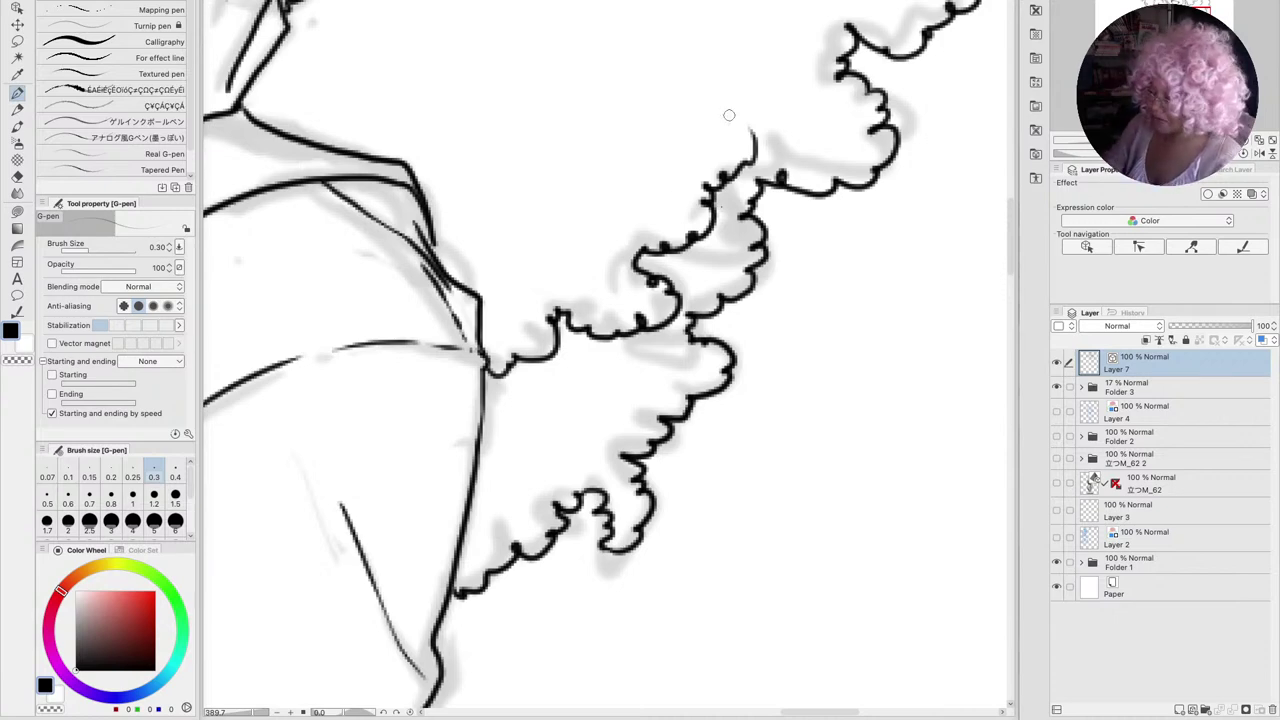
Pan across the figure to bring the face and neck into view
{"action": "key", "text": "space"}
{"action": "left_click_drag", "start_coordinate": [728, 118], "coordinate": [547, 426]}
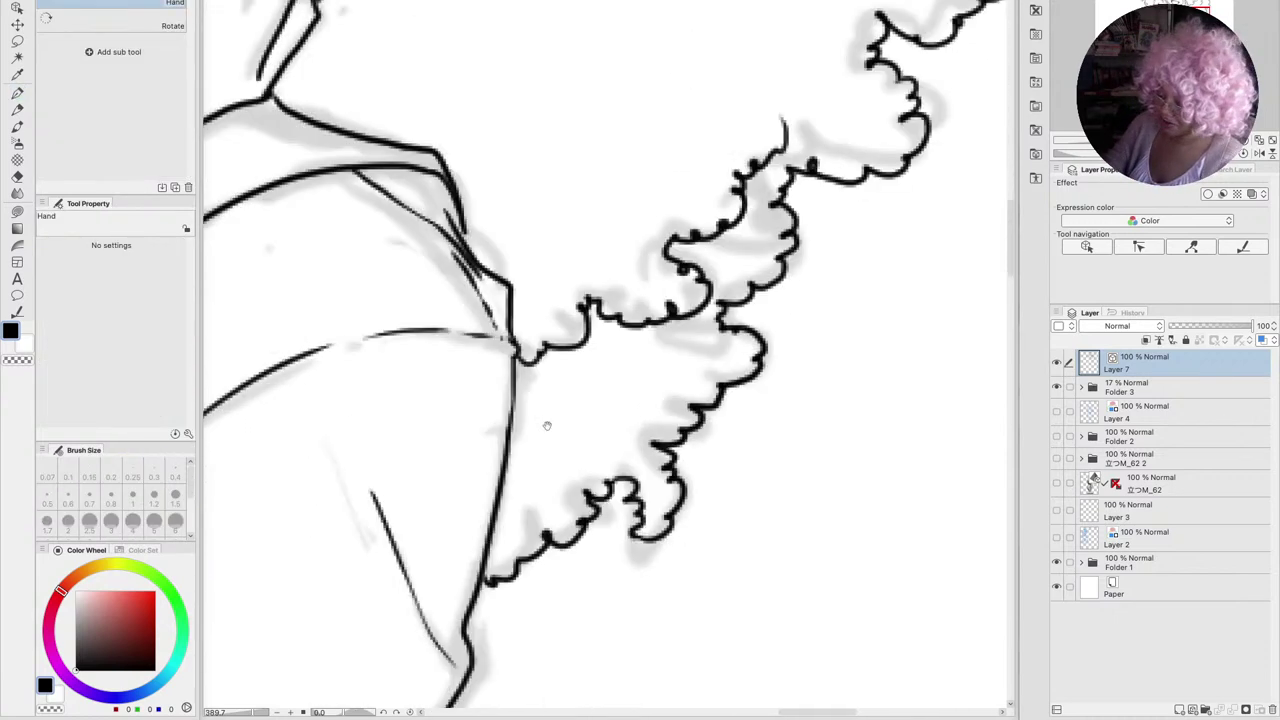
{"action": "left_click_drag", "start_coordinate": [499, 293], "coordinate": [704, 278]}
{"action": "left_click_drag", "start_coordinate": [383, 377], "coordinate": [817, 407]}
{"action": "left_click_drag", "start_coordinate": [625, 203], "coordinate": [777, 379]}
Ink the neck line below the chin and the curved shoulder line
{"action": "key", "text": "p"}
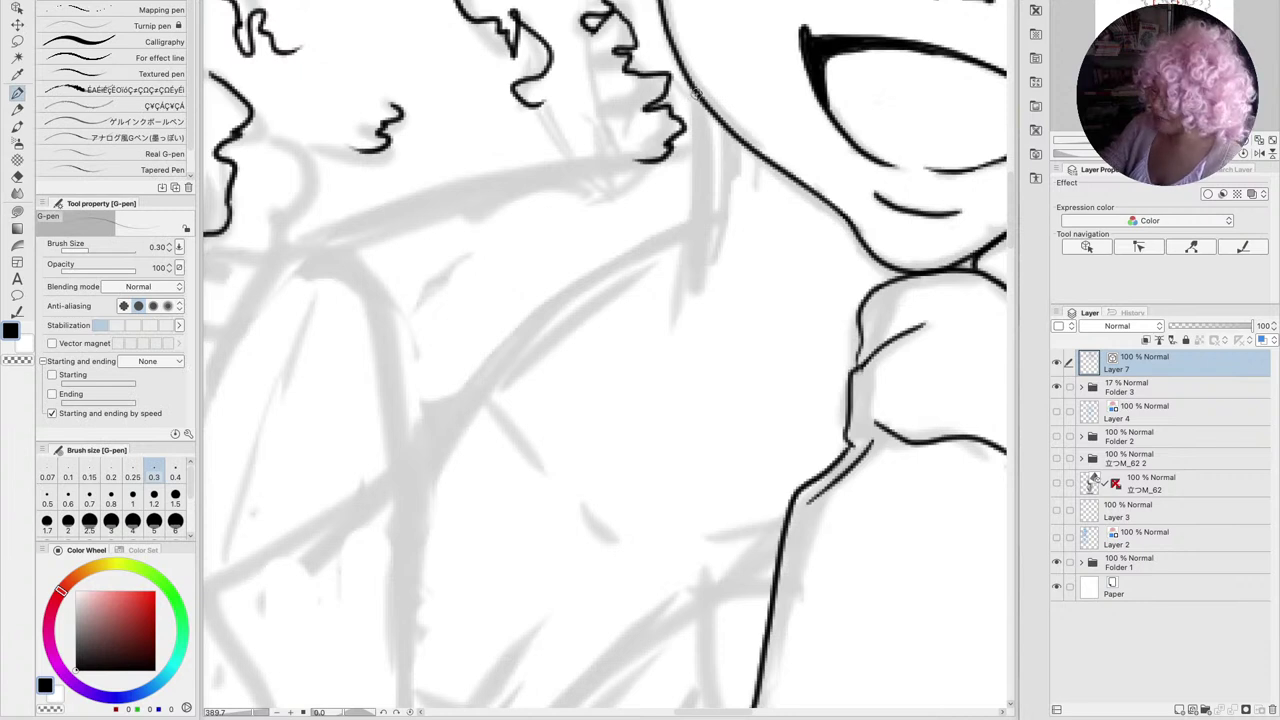
{"action": "mouse_move", "coordinate": [697, 100]}
{"action": "left_mouse_down"}
{"action": "mouse_move", "coordinate": [703, 176]}
{"action": "mouse_move", "coordinate": [685, 304]}
{"action": "left_mouse_up"}
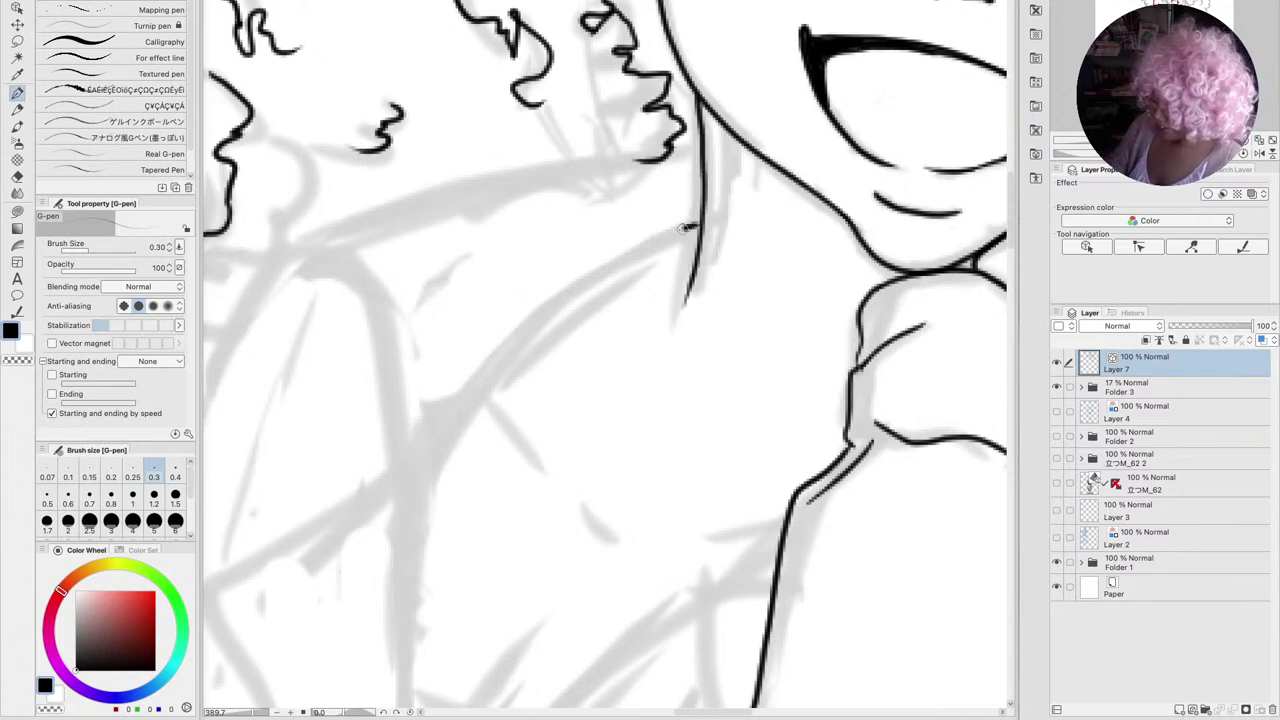
{"action": "left_click_drag", "start_coordinate": [686, 228], "coordinate": [425, 487]}
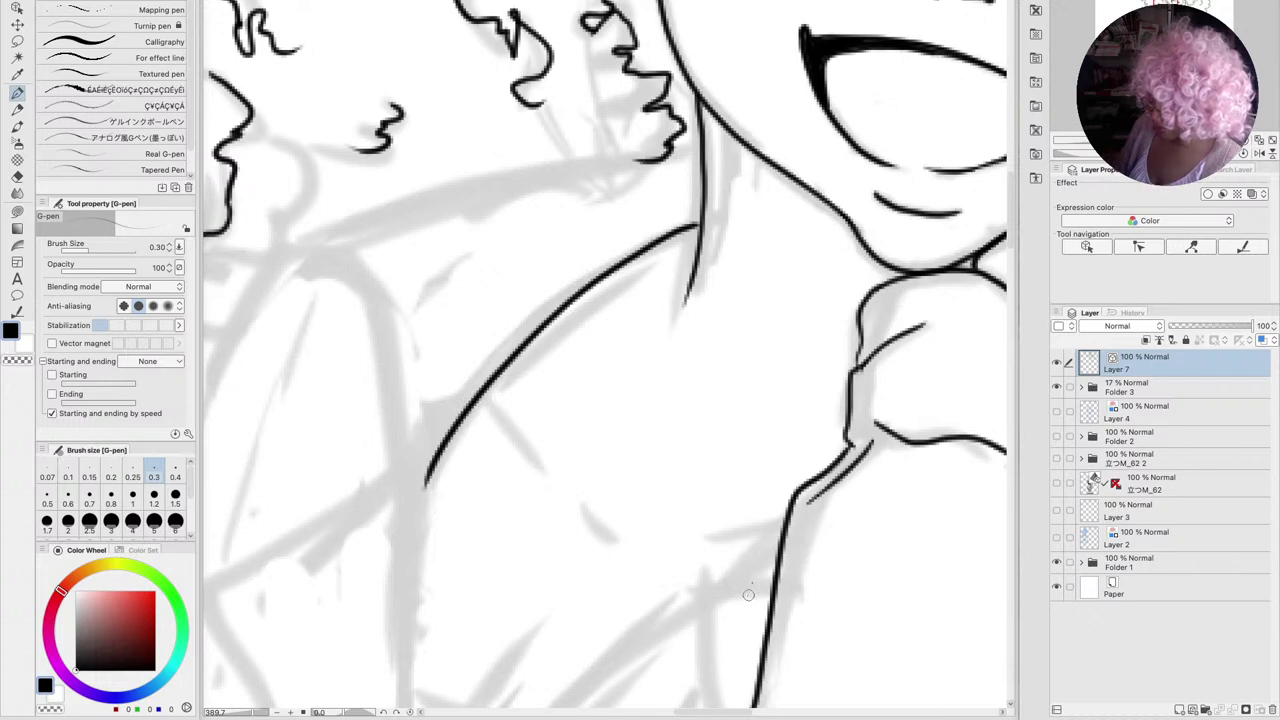
{"action": "left_click_drag", "start_coordinate": [748, 595], "coordinate": [781, 353]}
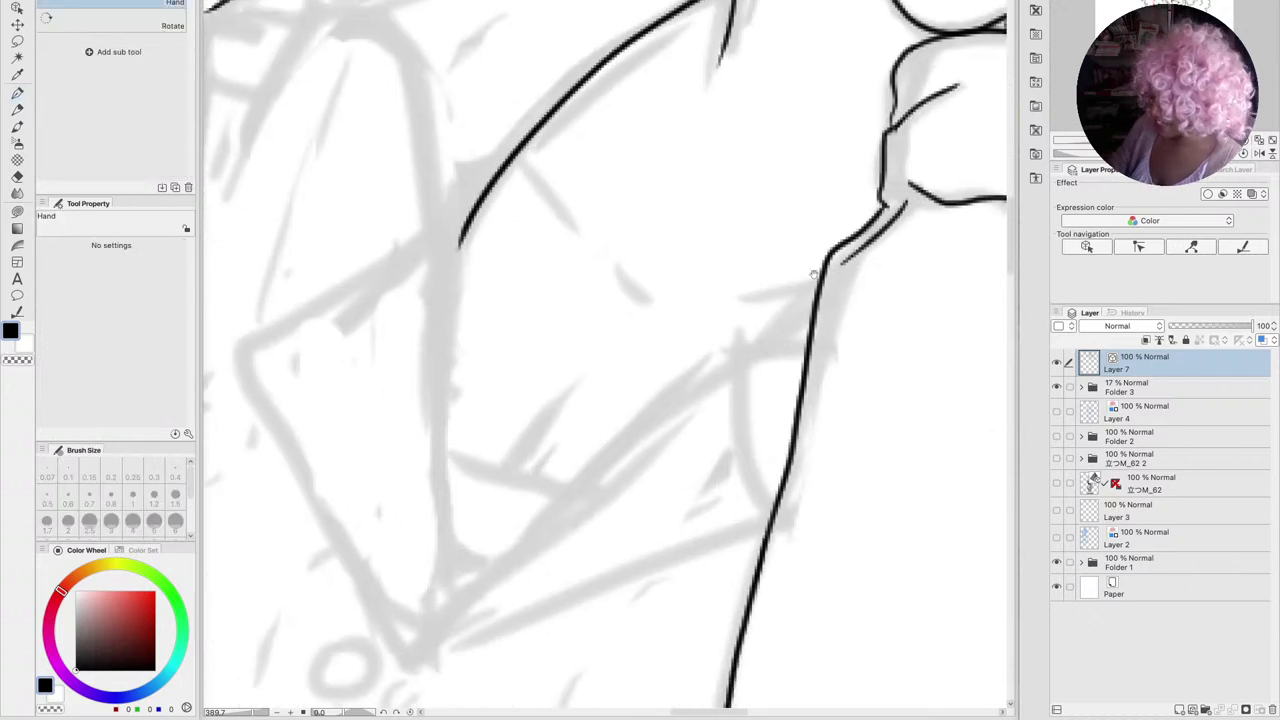
Ink the shirt collar's top edge and the jacket lapel lines across the chest
{"action": "key", "text": "p"}
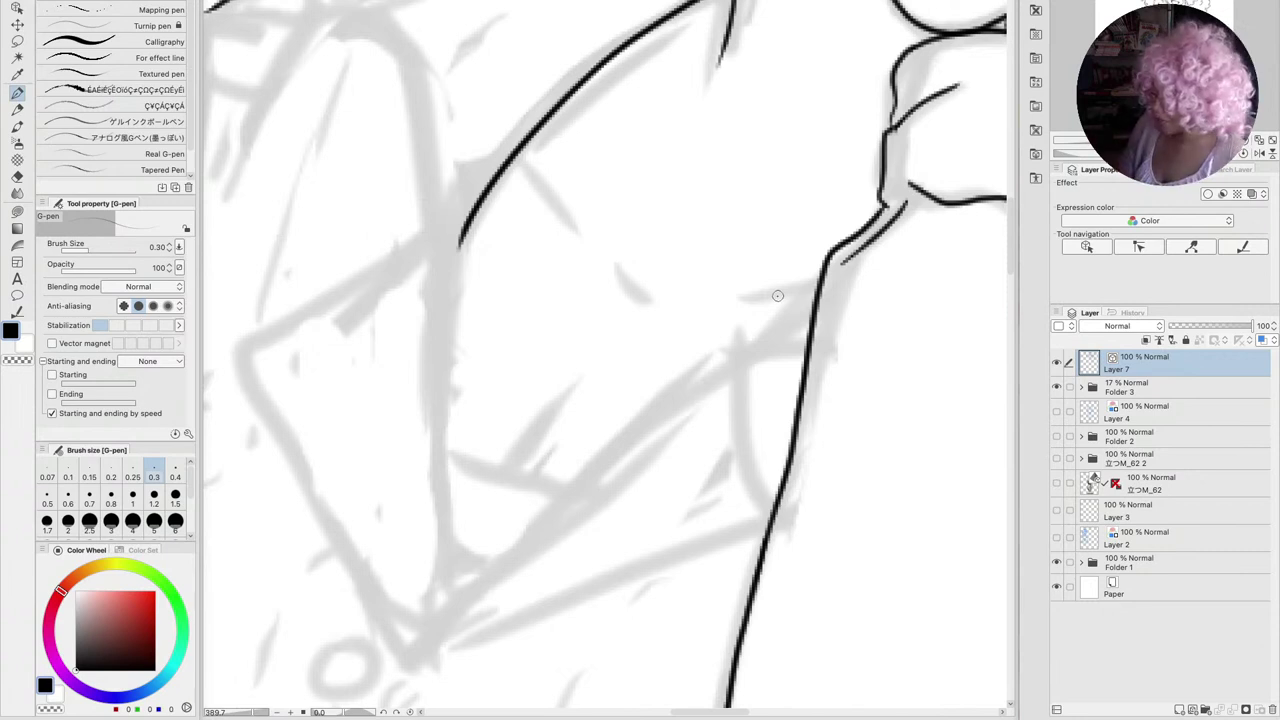
{"action": "mouse_move", "coordinate": [818, 280]}
{"action": "left_mouse_down"}
{"action": "mouse_move", "coordinate": [737, 305]}
{"action": "mouse_move", "coordinate": [732, 342]}
{"action": "mouse_move", "coordinate": [707, 360]}
{"action": "mouse_move", "coordinate": [747, 411]}
{"action": "mouse_move", "coordinate": [776, 515]}
{"action": "left_mouse_up"}
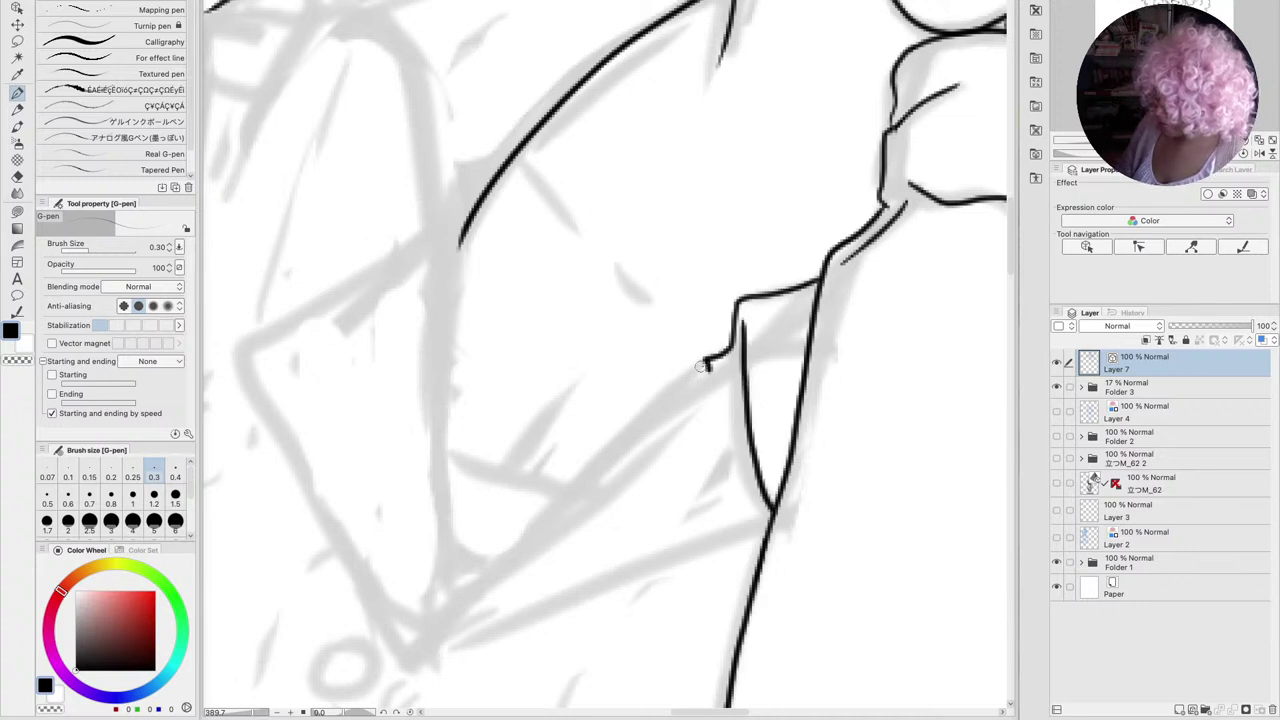
{"action": "mouse_move", "coordinate": [704, 366]}
{"action": "left_mouse_down"}
{"action": "mouse_move", "coordinate": [448, 593]}
{"action": "mouse_move", "coordinate": [571, 587]}
{"action": "mouse_move", "coordinate": [773, 518]}
{"action": "left_mouse_up"}
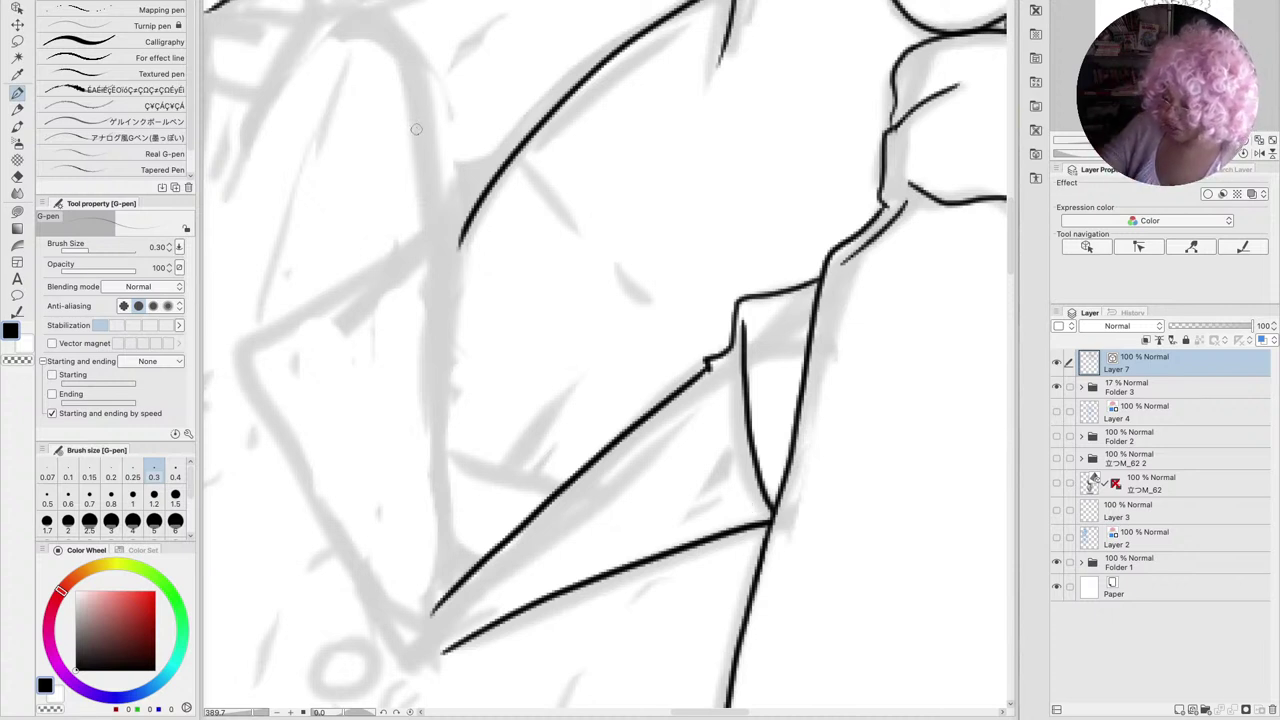
{"action": "left_click_drag", "start_coordinate": [446, 240], "coordinate": [441, 602]}
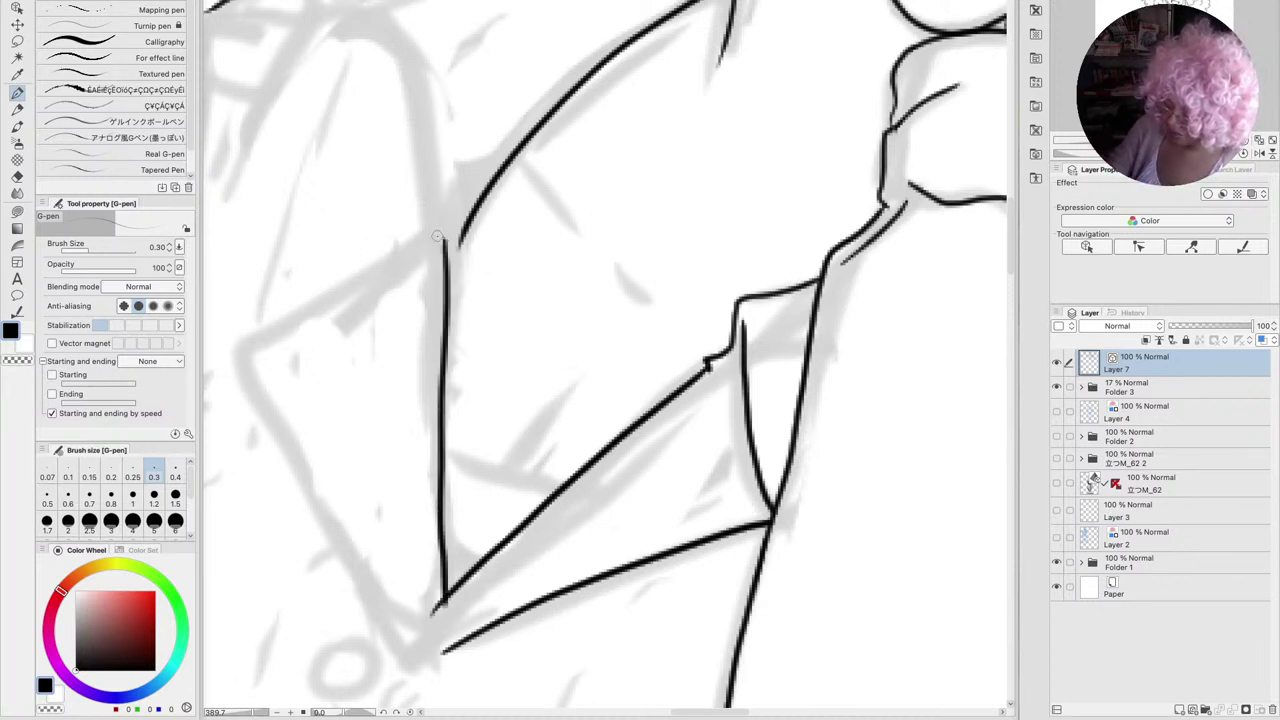
{"action": "mouse_move", "coordinate": [440, 236]}
{"action": "left_mouse_down"}
{"action": "mouse_move", "coordinate": [245, 342]}
{"action": "mouse_move", "coordinate": [263, 419]}
{"action": "mouse_move", "coordinate": [403, 655]}
{"action": "left_mouse_up"}
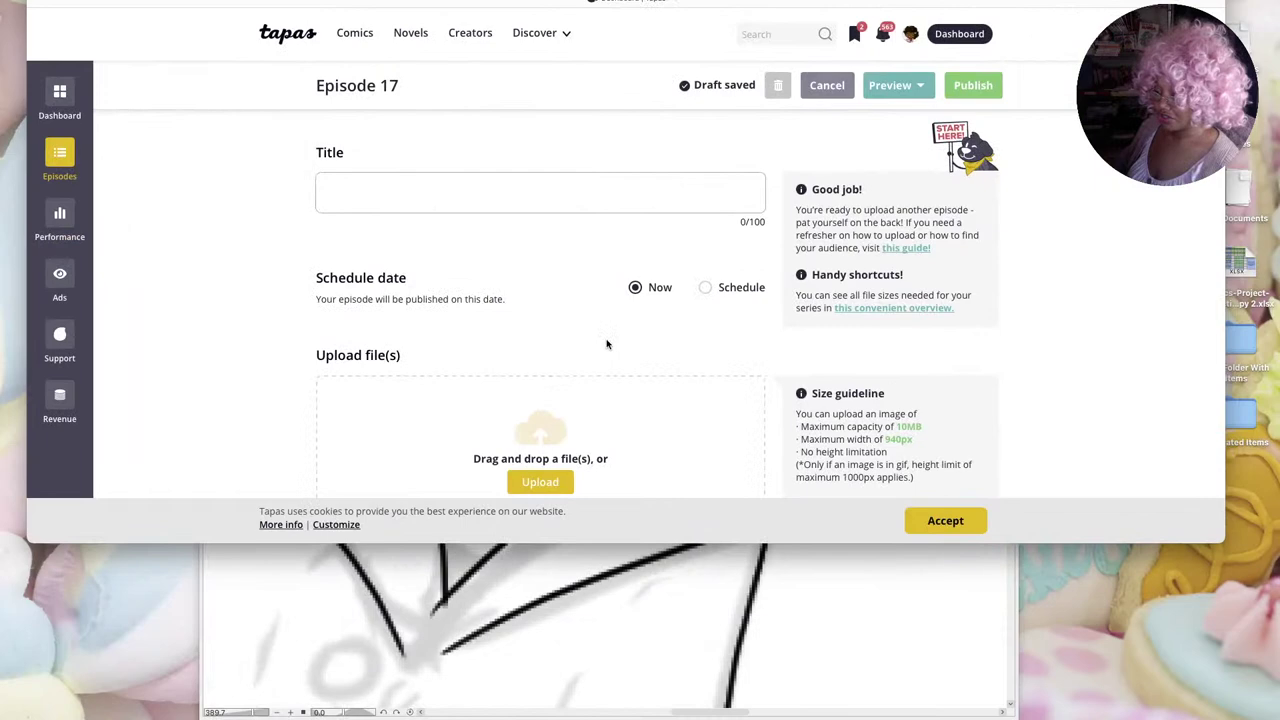
Scroll through the Tapas Episode 17 form and delete the empty draft
{"action": "scroll", "coordinate": [606, 344], "scroll_direction": "down", "scroll_amount": 5}
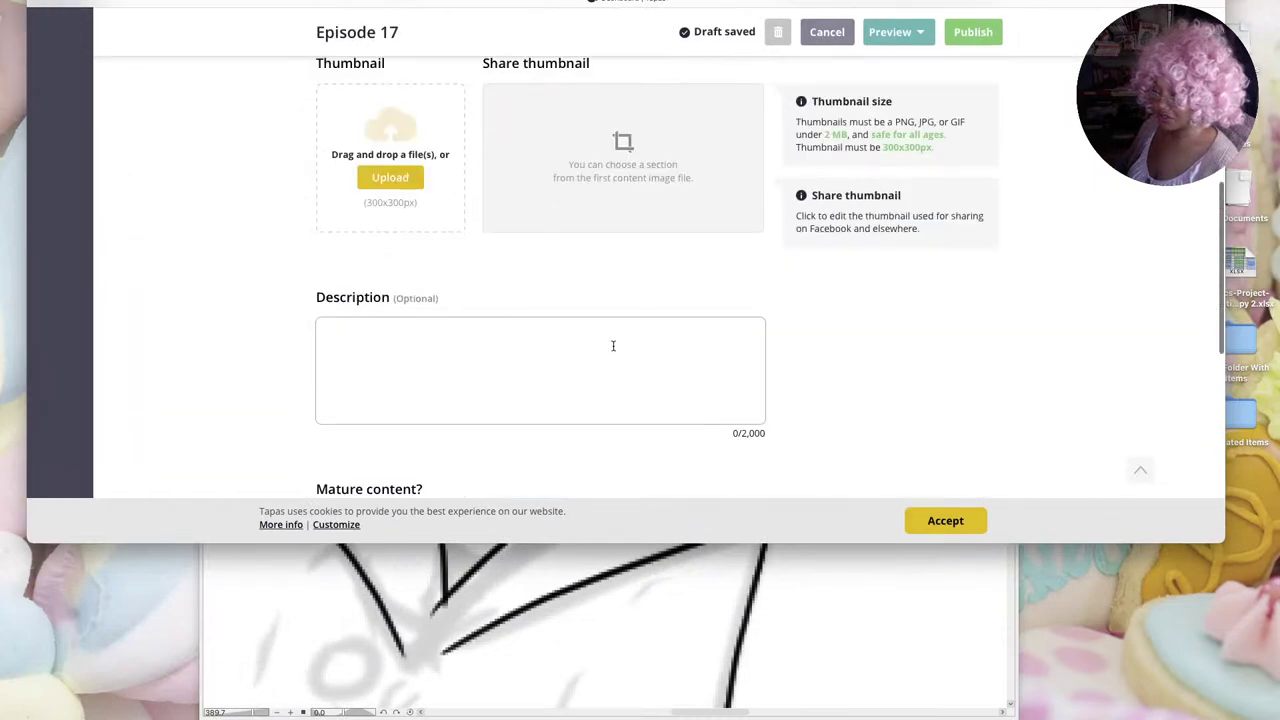
{"action": "scroll", "coordinate": [613, 346], "scroll_direction": "down", "scroll_amount": 3}
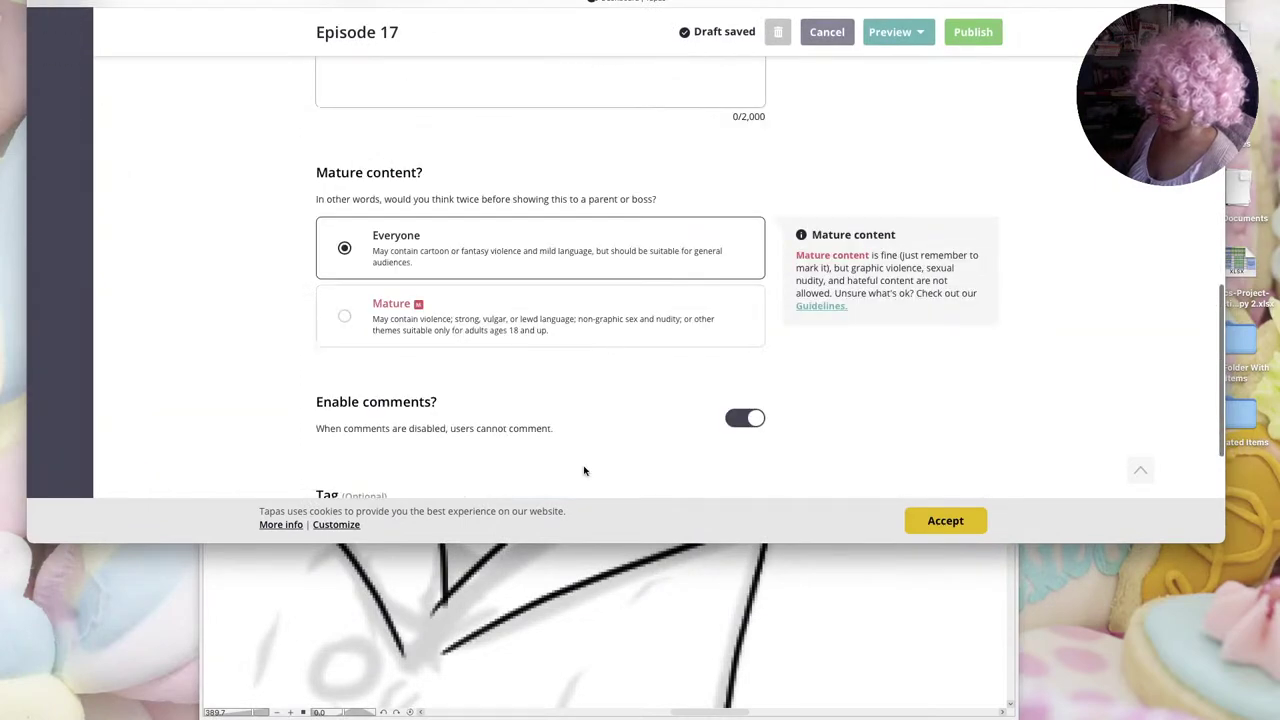
{"action": "scroll", "coordinate": [546, 403], "scroll_direction": "down", "scroll_amount": 2}
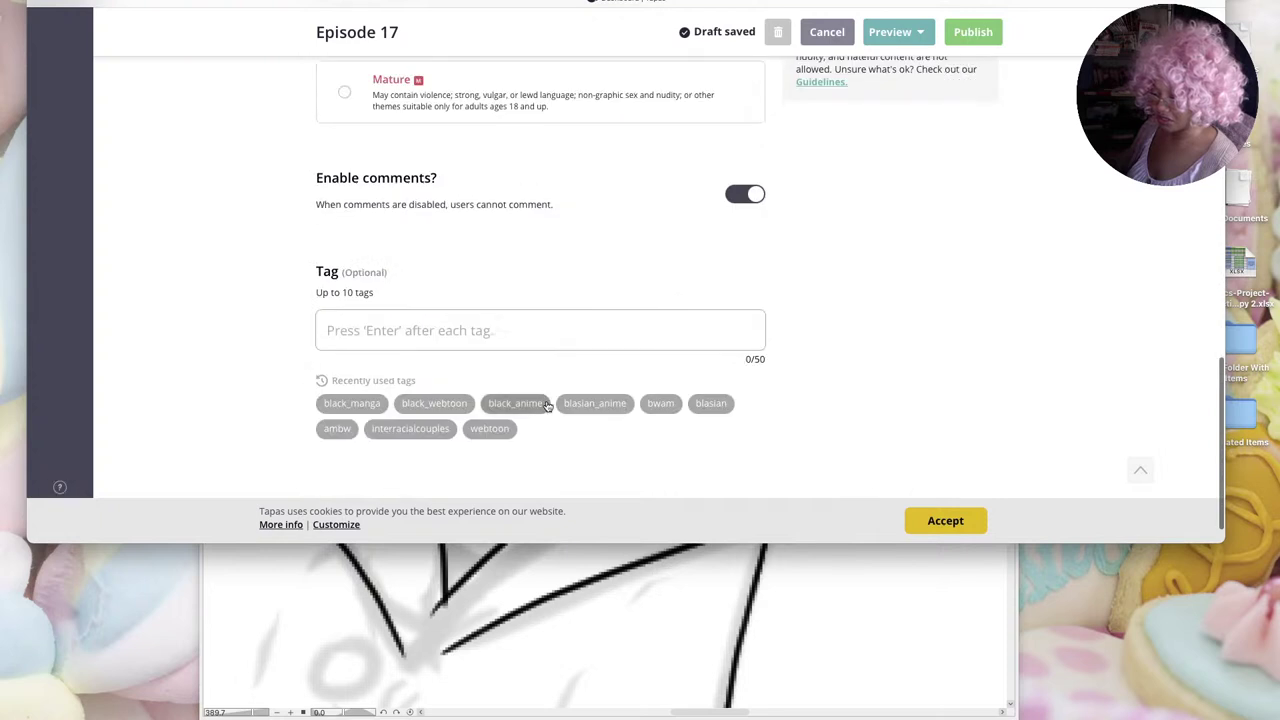
{"action": "scroll", "coordinate": [547, 404], "scroll_direction": "up", "scroll_amount": 10}
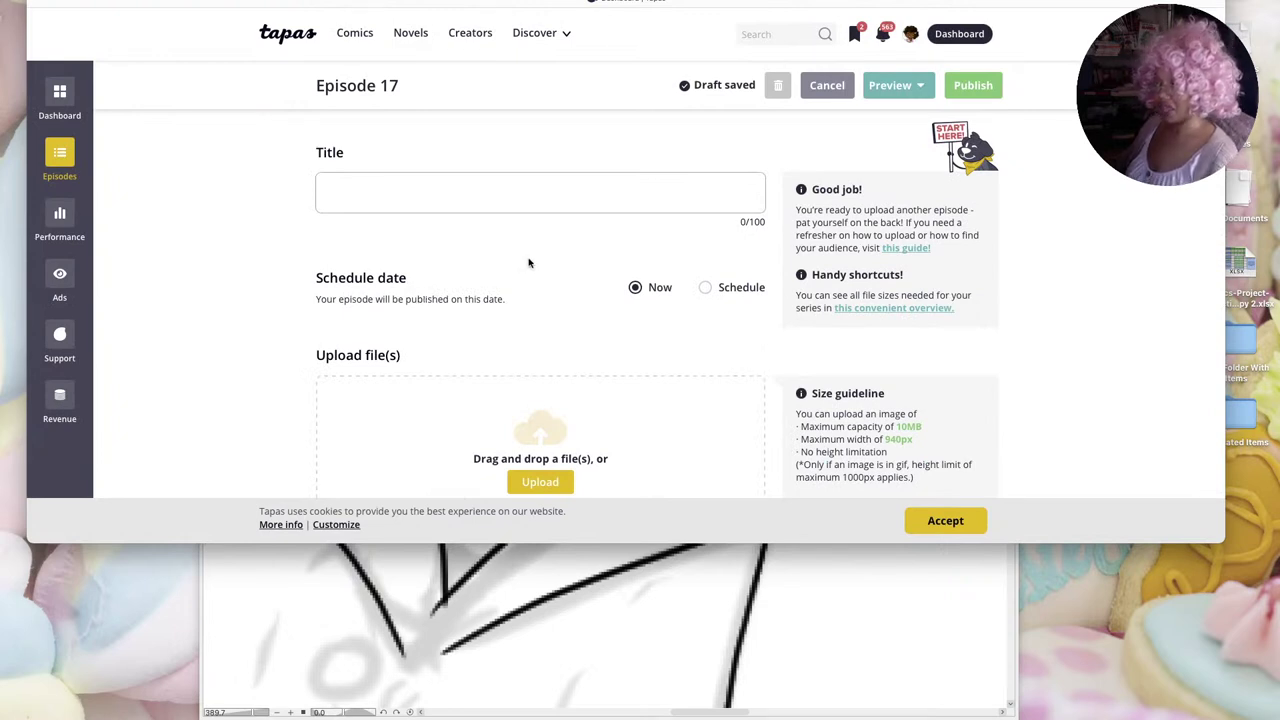
{"action": "scroll", "coordinate": [529, 263], "scroll_direction": "down", "scroll_amount": 1}
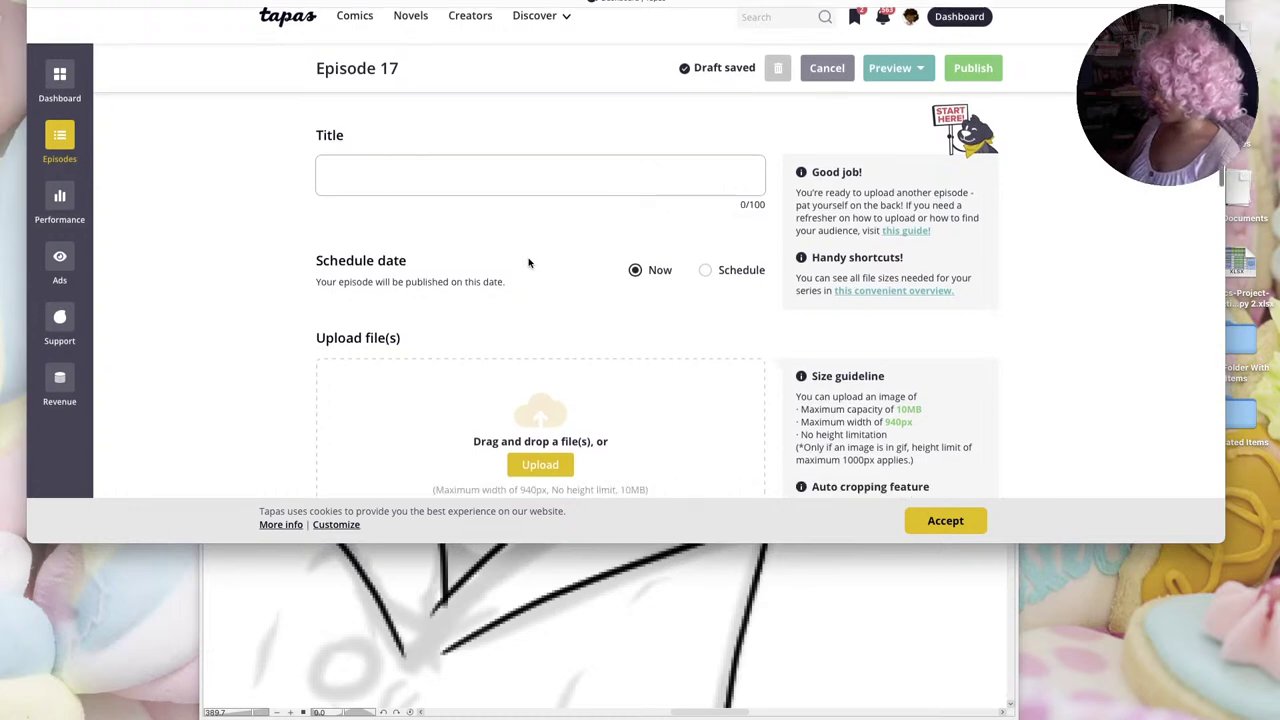
{"action": "scroll", "coordinate": [529, 263], "scroll_direction": "down", "scroll_amount": 8}
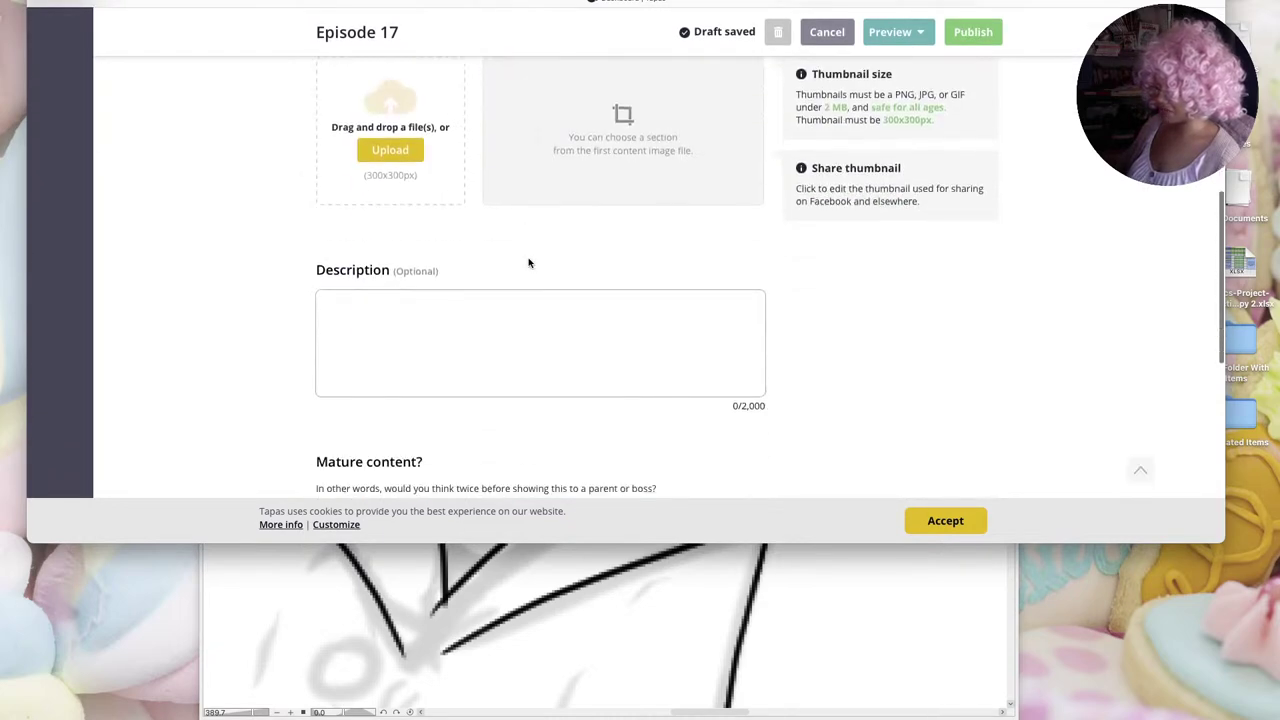
{"action": "scroll", "coordinate": [529, 263], "scroll_direction": "down", "scroll_amount": 8}
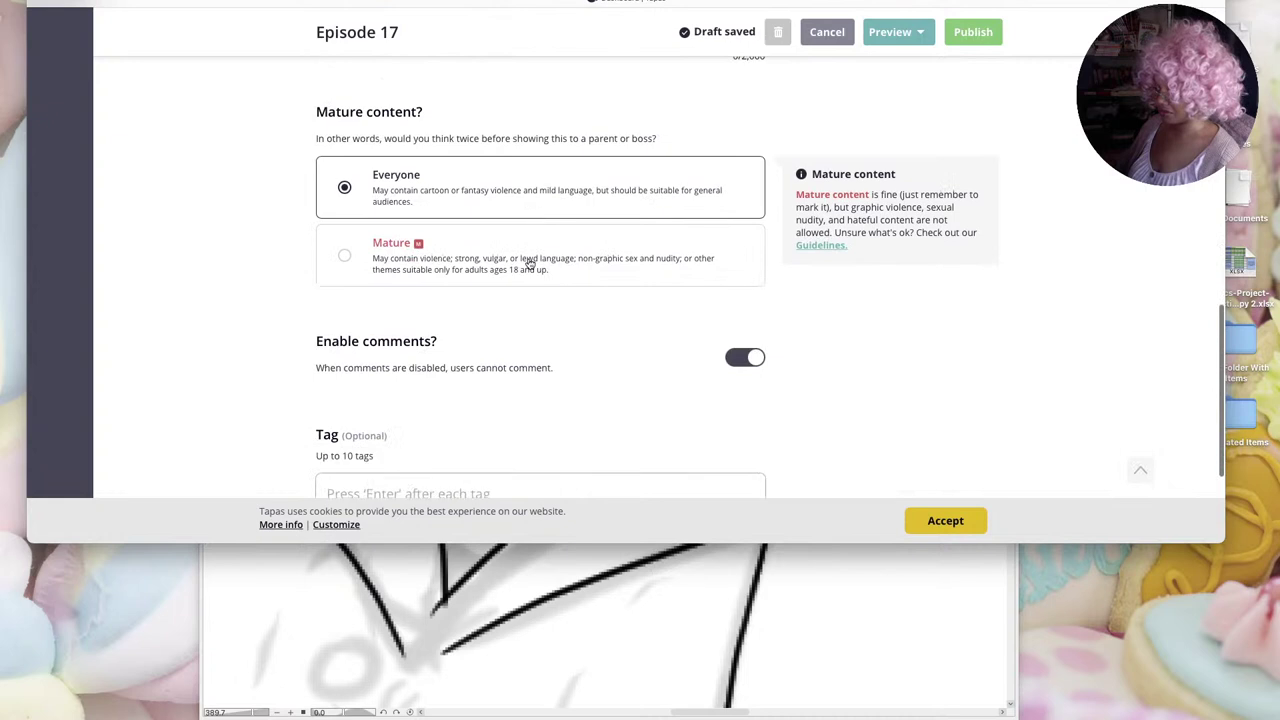
{"action": "scroll", "coordinate": [529, 263], "scroll_direction": "down", "scroll_amount": 3}
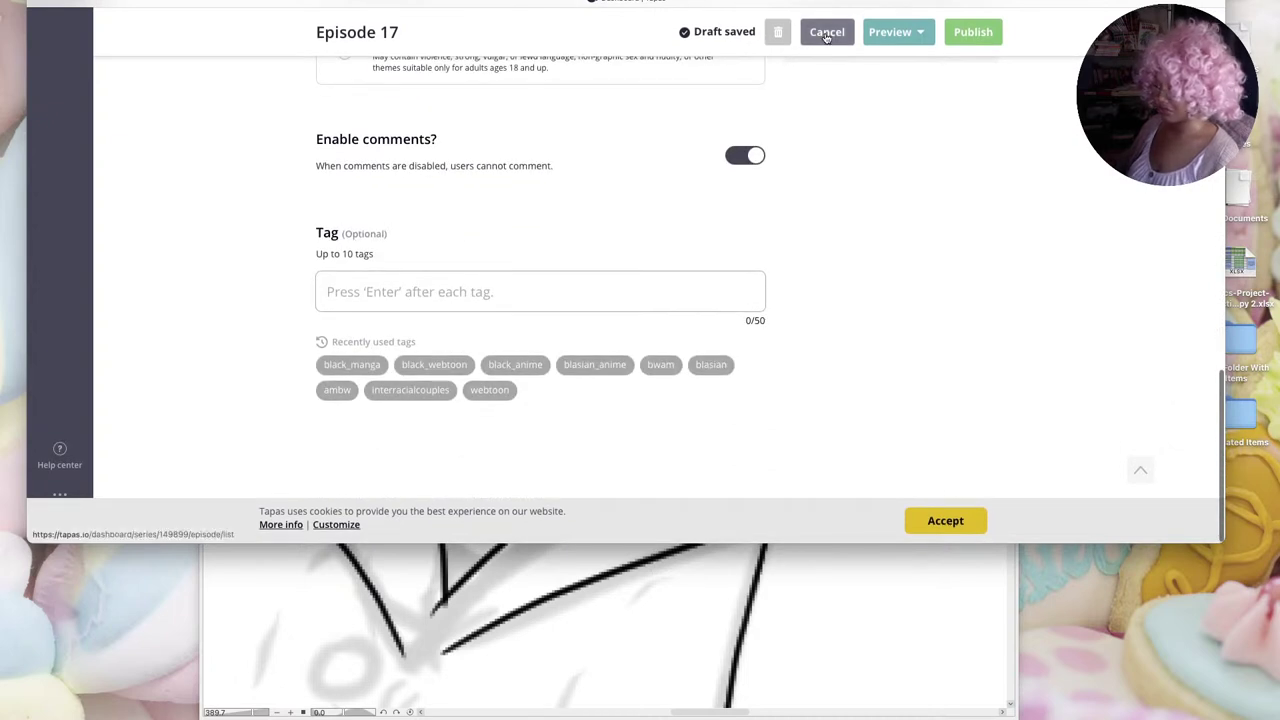
{"action": "left_click", "coordinate": [775, 36]}
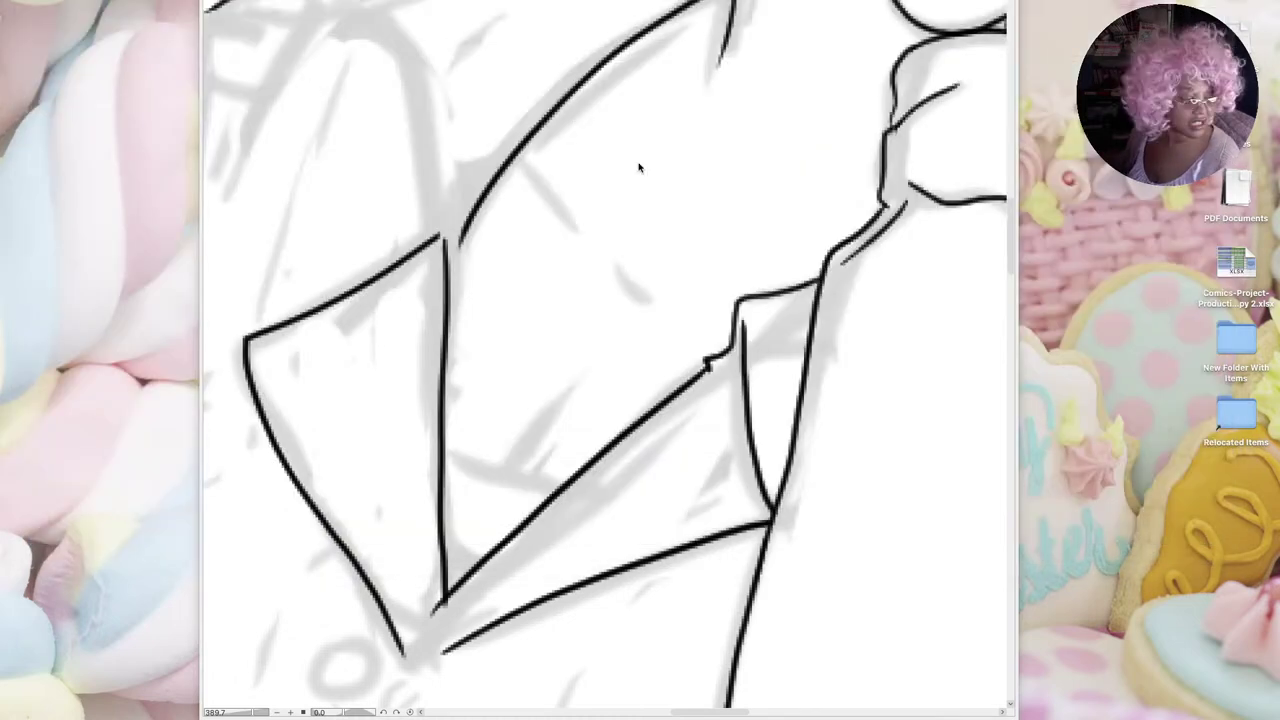
Toggle the palettes back around the jacket lineart, briefly restoring the minimised live-streaming window
{"action": "key", "text": "Tab"}
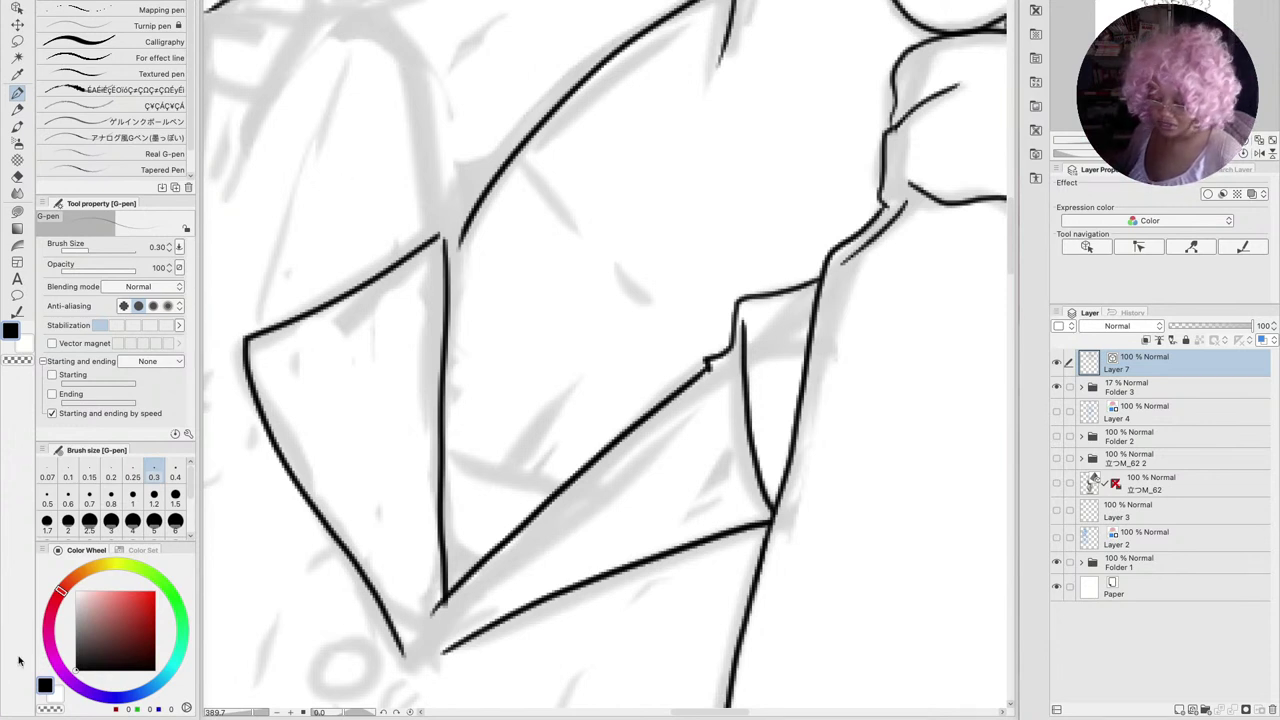
{"action": "mouse_move", "coordinate": [486, 700]}
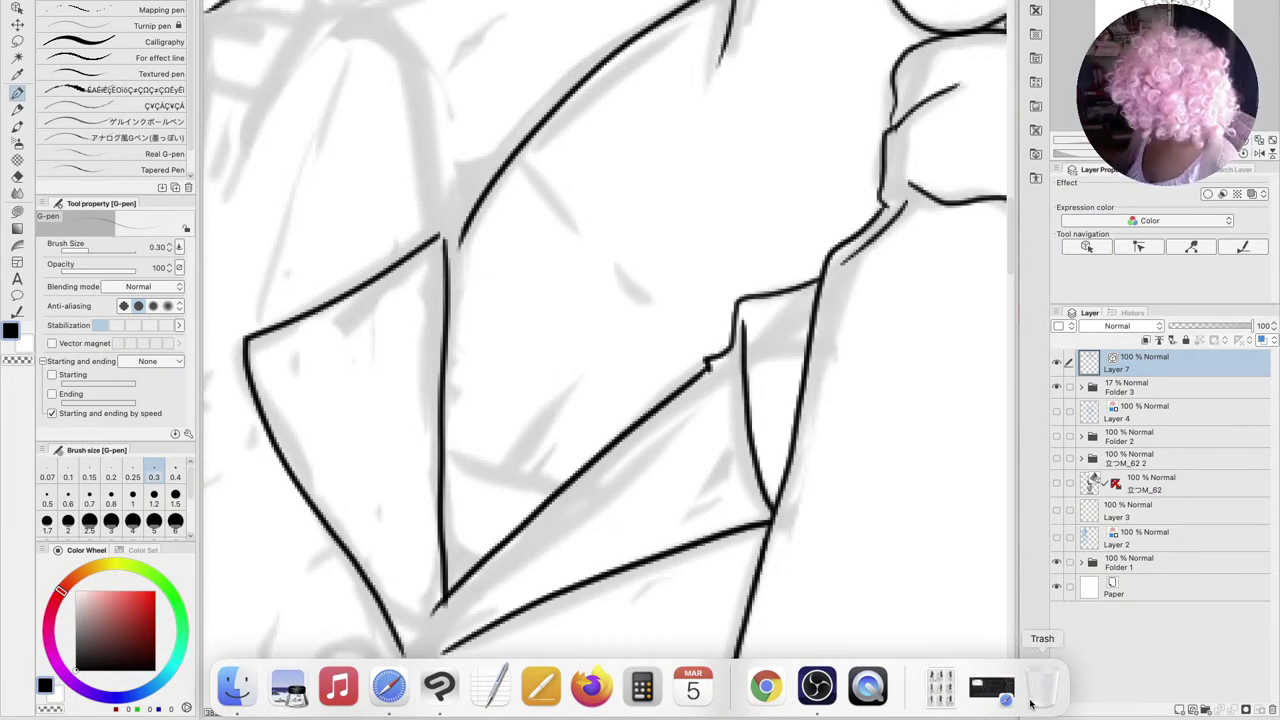
{"action": "left_click", "coordinate": [991, 688]}
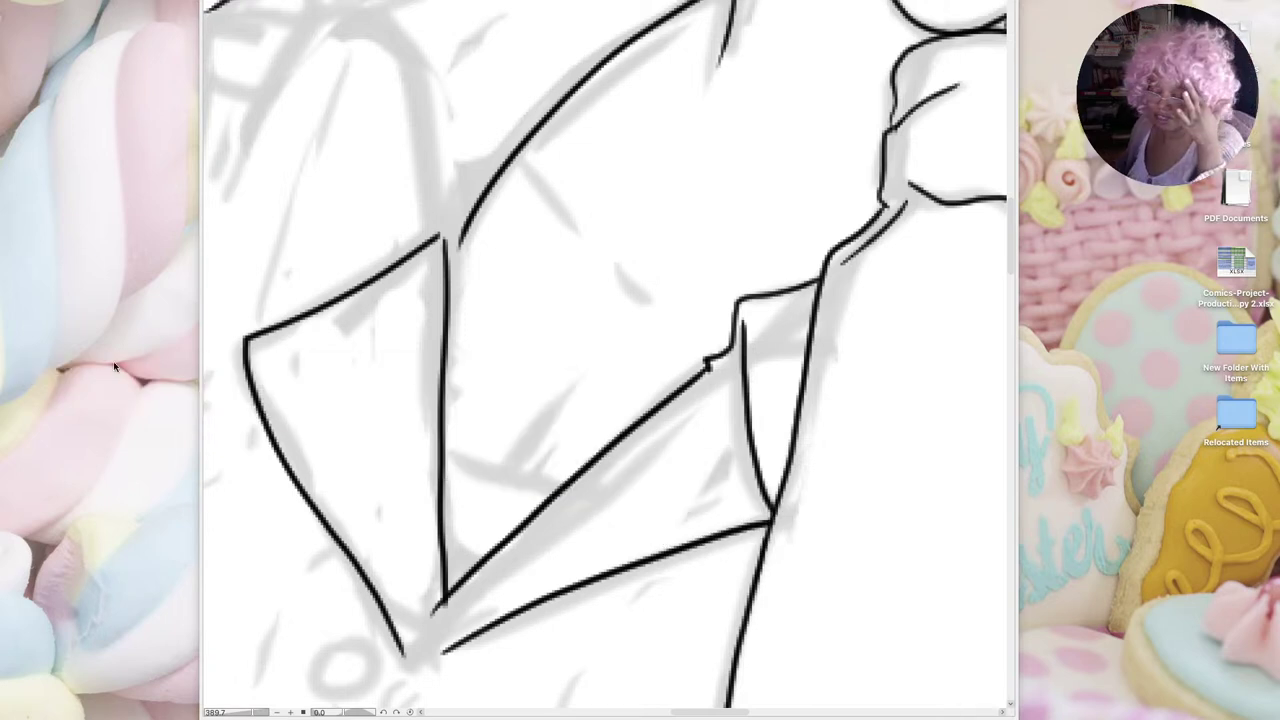
{"action": "key", "text": "Tab"}
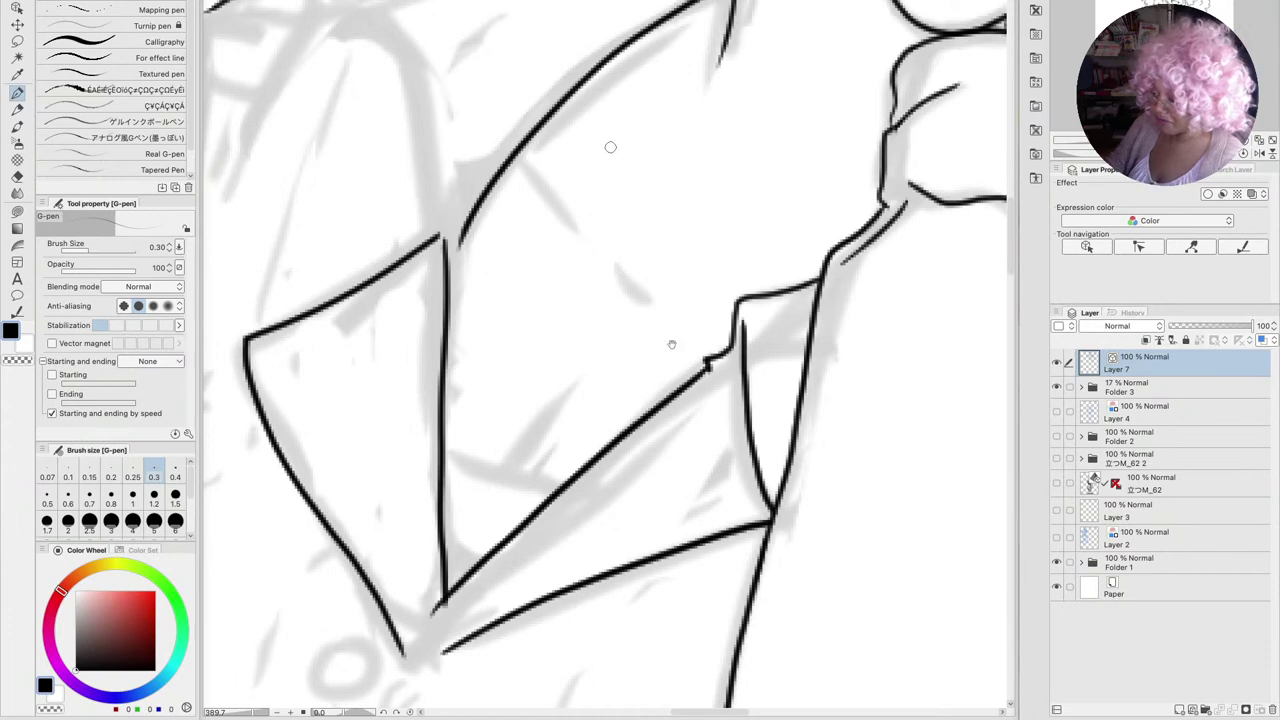
Ink the upper edge of the jacket collar
{"action": "key", "text": "space"}
{"action": "left_click_drag", "start_coordinate": [671, 343], "coordinate": [720, 441]}
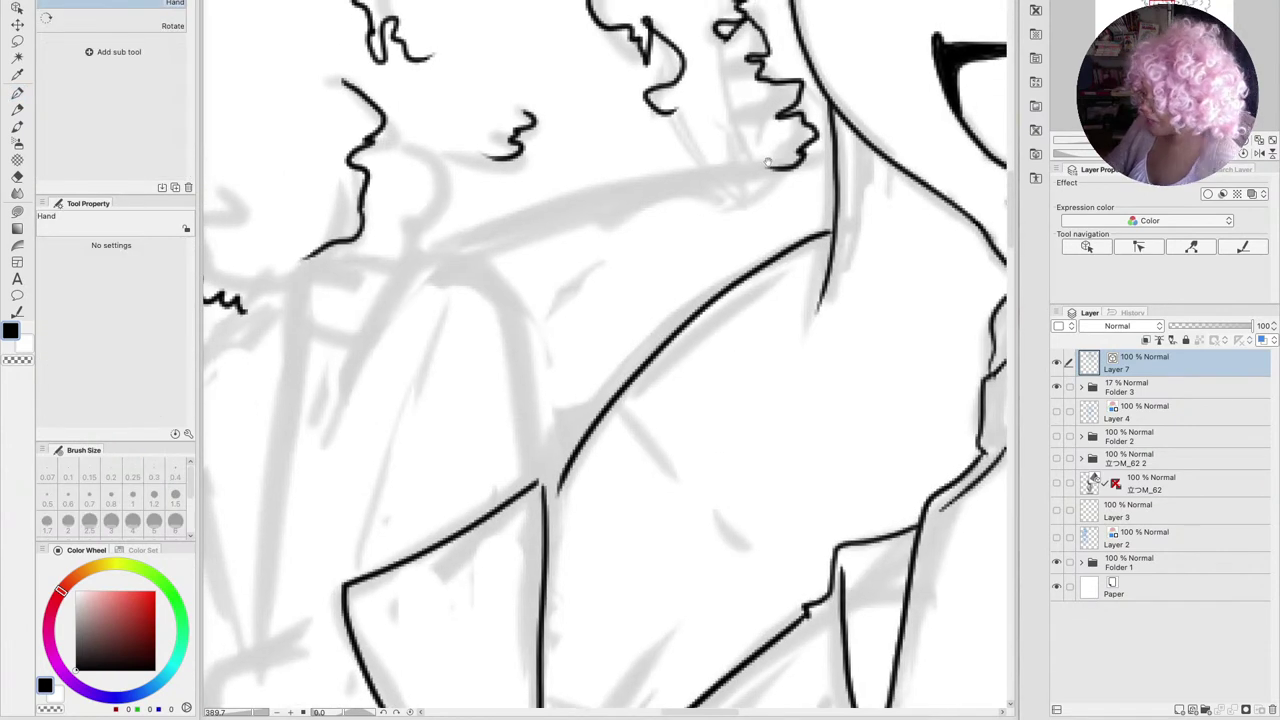
{"action": "mouse_move", "coordinate": [822, 162]}
{"action": "left_mouse_down"}
{"action": "mouse_move", "coordinate": [648, 188]}
{"action": "mouse_move", "coordinate": [446, 271]}
{"action": "mouse_move", "coordinate": [501, 290]}
{"action": "mouse_move", "coordinate": [541, 490]}
{"action": "left_mouse_up"}
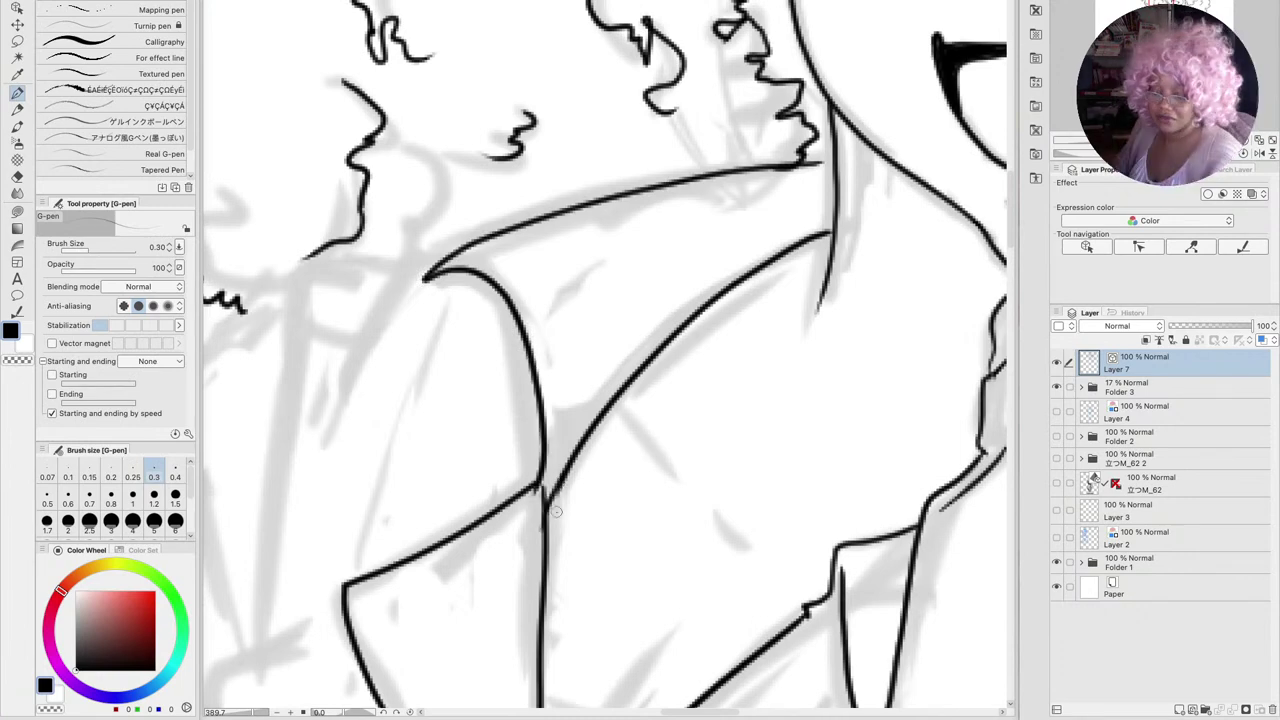
Ink the left lapel's outer edge and fold lines down to the collar point
{"action": "left_click_drag", "start_coordinate": [359, 423], "coordinate": [674, 297]}
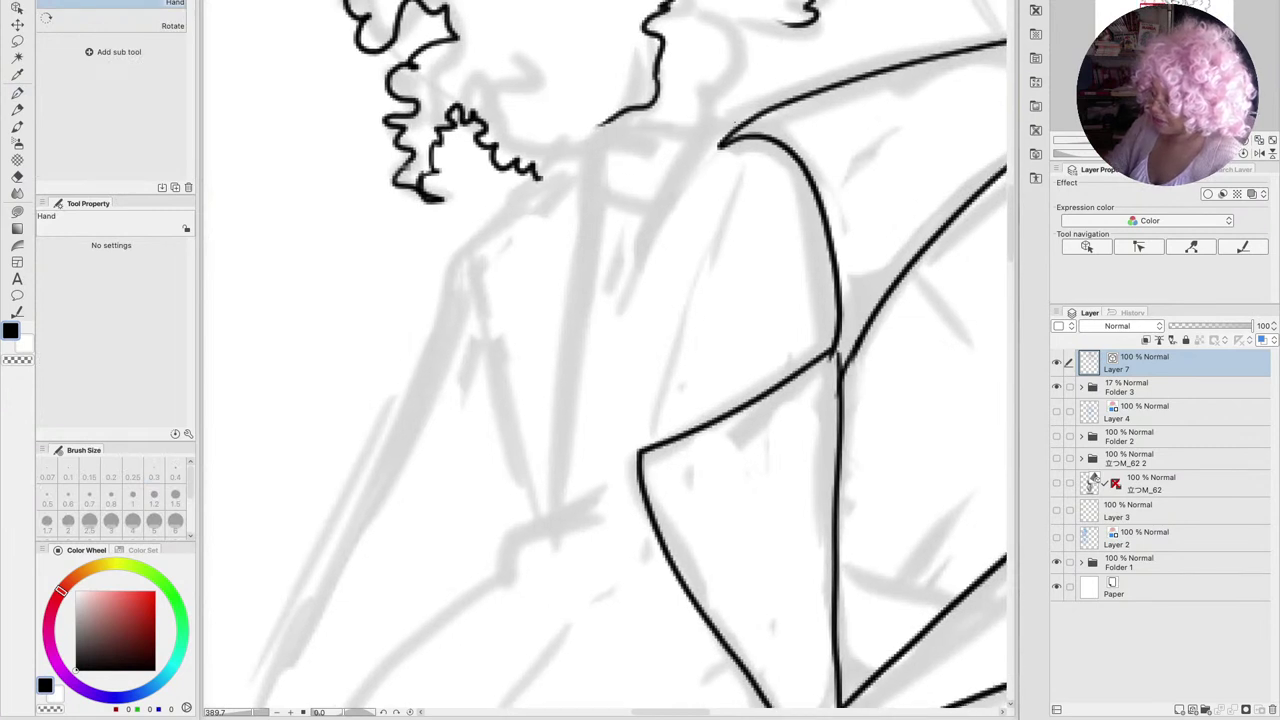
{"action": "left_click_drag", "start_coordinate": [757, 106], "coordinate": [605, 328]}
{"action": "mouse_move", "coordinate": [695, 124]}
{"action": "left_mouse_down"}
{"action": "mouse_move", "coordinate": [585, 163]}
{"action": "mouse_move", "coordinate": [552, 461]}
{"action": "left_mouse_up"}
{"action": "left_click_drag", "start_coordinate": [655, 410], "coordinate": [718, 212]}
{"action": "mouse_move", "coordinate": [569, 176]}
{"action": "left_mouse_down"}
{"action": "mouse_move", "coordinate": [472, 233]}
{"action": "mouse_move", "coordinate": [534, 505]}
{"action": "left_mouse_up"}
{"action": "key", "text": "space"}
{"action": "mouse_move", "coordinate": [631, 600]}
{"action": "left_mouse_down"}
{"action": "mouse_move", "coordinate": [722, 353]}
{"action": "mouse_move", "coordinate": [766, 322]}
{"action": "left_mouse_up"}
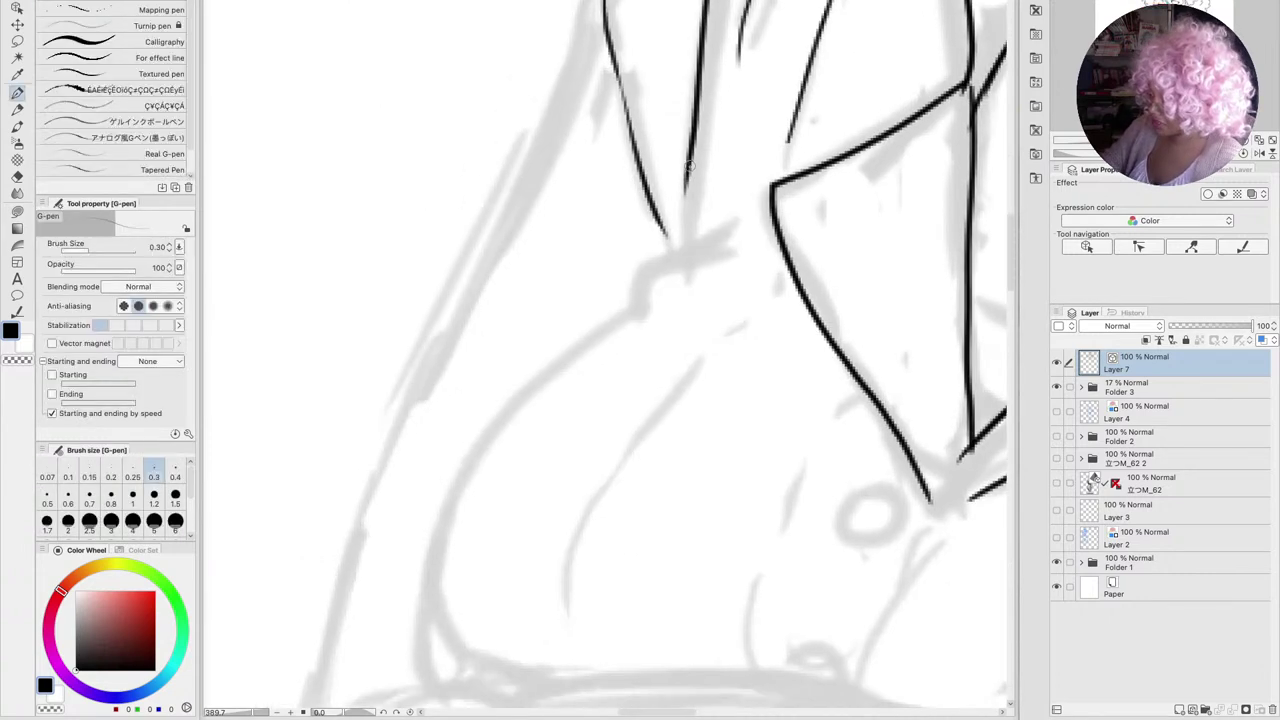
{"action": "mouse_move", "coordinate": [688, 168]}
{"action": "left_mouse_down"}
{"action": "mouse_move", "coordinate": [679, 240]}
{"action": "mouse_move", "coordinate": [512, 415]}
{"action": "mouse_move", "coordinate": [414, 684]}
{"action": "left_mouse_up"}
{"action": "key", "text": "space"}
{"action": "left_click_drag", "start_coordinate": [625, 248], "coordinate": [728, 287]}
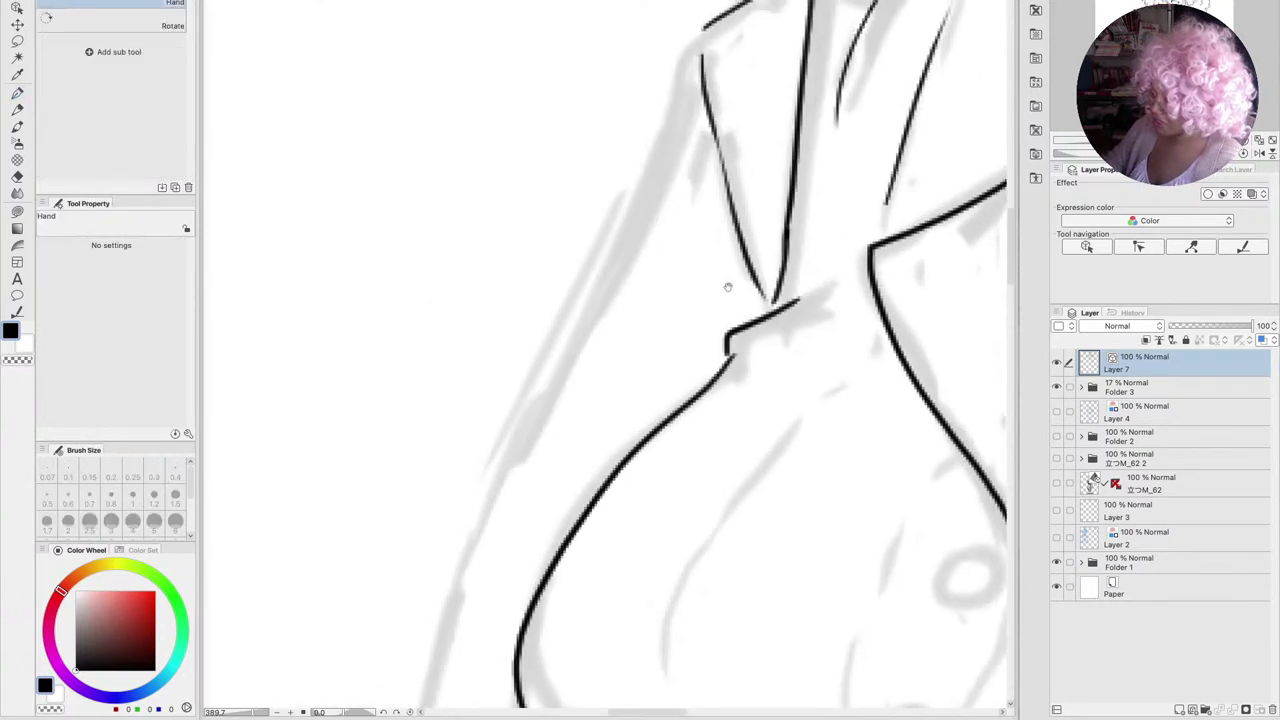
Ink the jacket's outer side edge, extending it downward, then bring the crossed arm into view
{"action": "mouse_move", "coordinate": [683, 48]}
{"action": "left_mouse_down"}
{"action": "mouse_move", "coordinate": [632, 205]}
{"action": "mouse_move", "coordinate": [426, 660]}
{"action": "left_mouse_up"}
{"action": "key", "text": "space"}
{"action": "left_click_drag", "start_coordinate": [676, 581], "coordinate": [563, 371]}
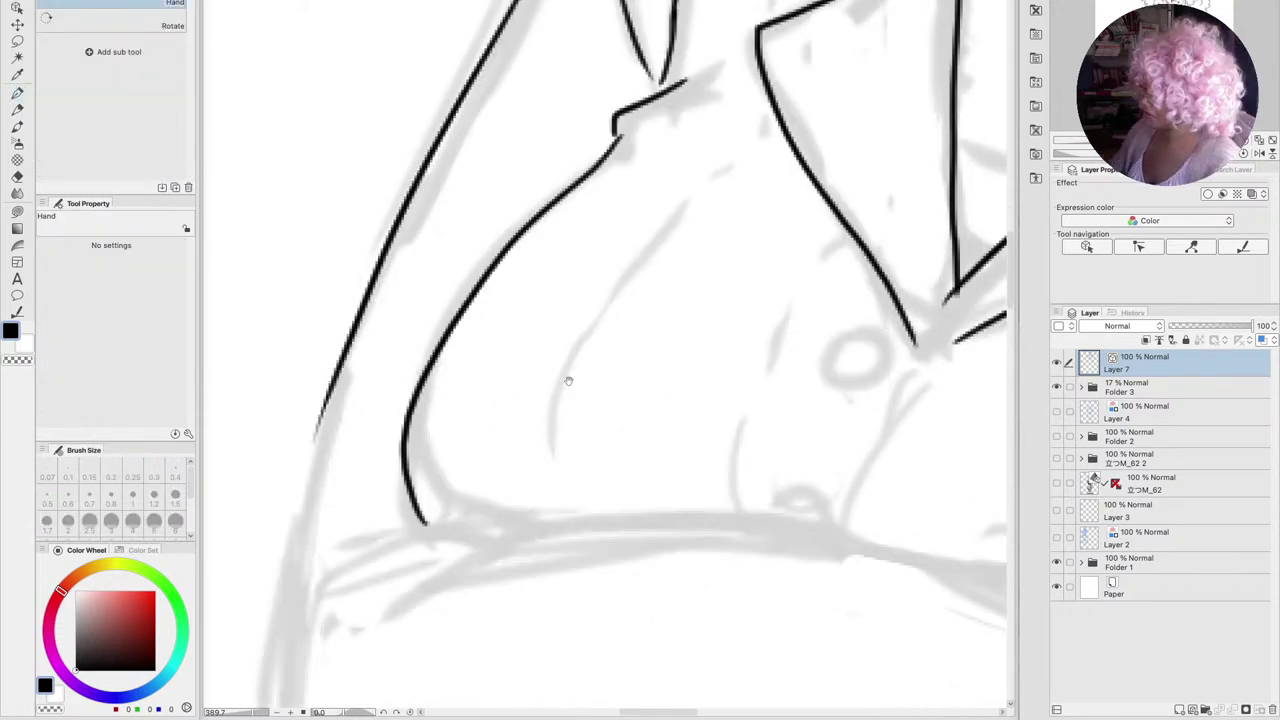
{"action": "scroll", "coordinate": [568, 380], "scroll_direction": "down", "scroll_amount": 3}
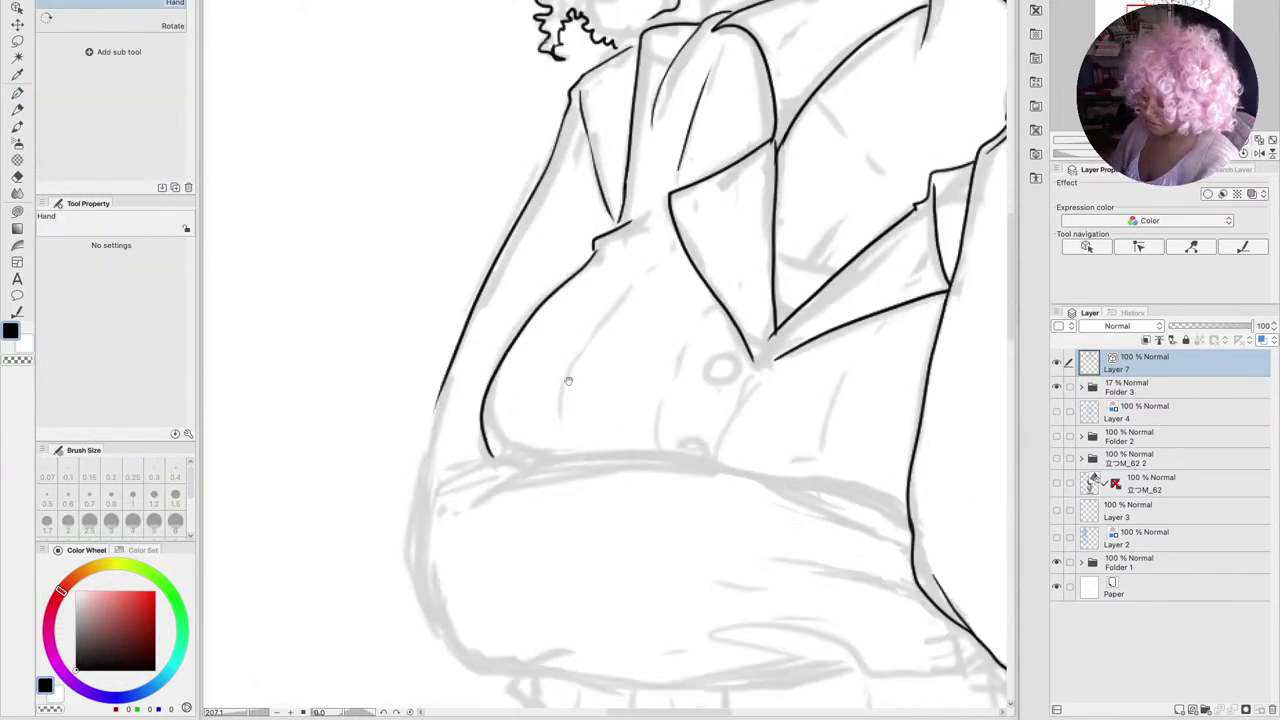
{"action": "left_click_drag", "start_coordinate": [430, 396], "coordinate": [356, 207]}
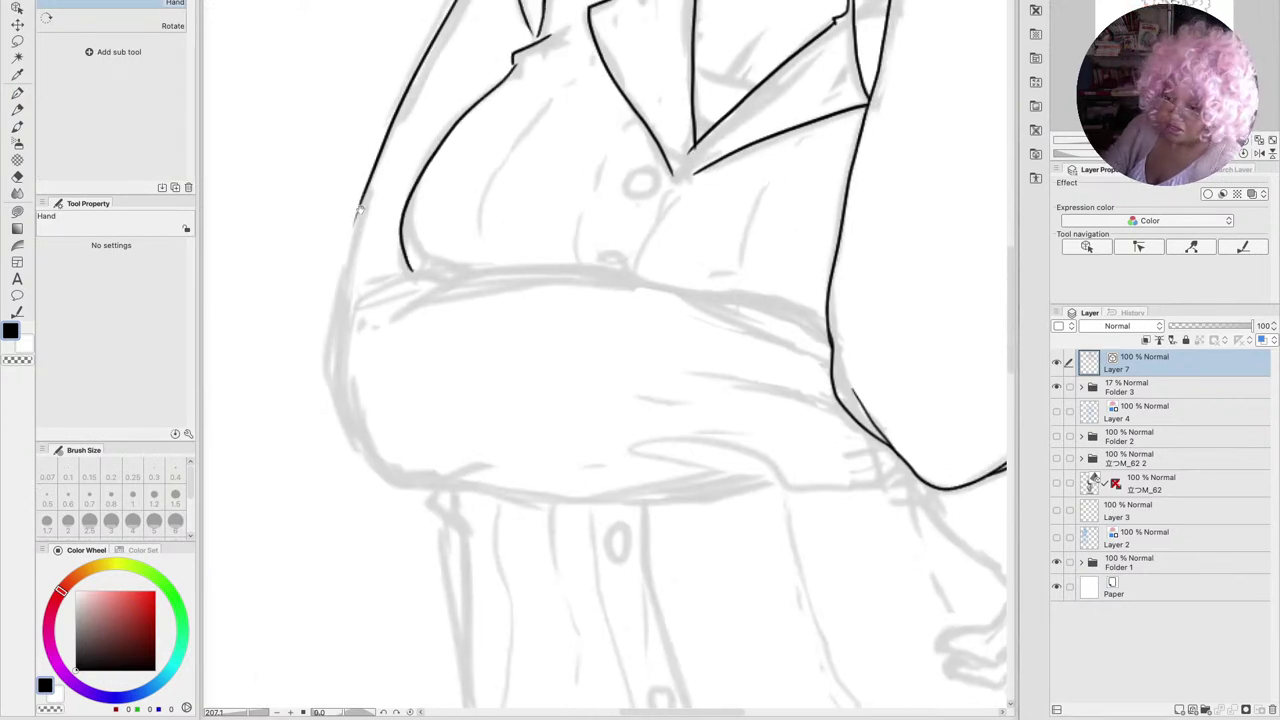
Ink the crossed forearm's outline and the fold lines along its sleeve
{"action": "left_click", "coordinate": [19, 92]}
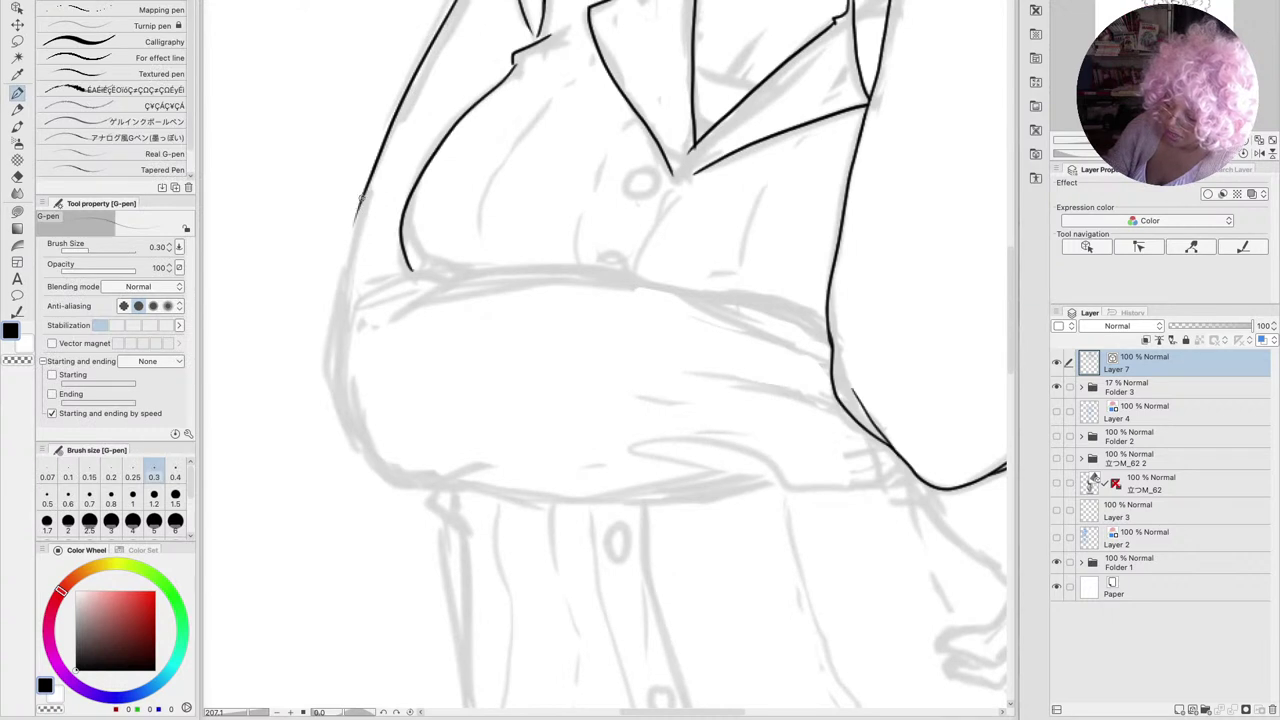
{"action": "left_click_drag", "start_coordinate": [363, 196], "coordinate": [374, 464]}
{"action": "mouse_move", "coordinate": [352, 393]}
{"action": "left_mouse_down"}
{"action": "mouse_move", "coordinate": [374, 460]}
{"action": "mouse_move", "coordinate": [495, 470]}
{"action": "mouse_move", "coordinate": [569, 505]}
{"action": "mouse_move", "coordinate": [785, 482]}
{"action": "left_mouse_up"}
{"action": "left_click_drag", "start_coordinate": [618, 455], "coordinate": [896, 489]}
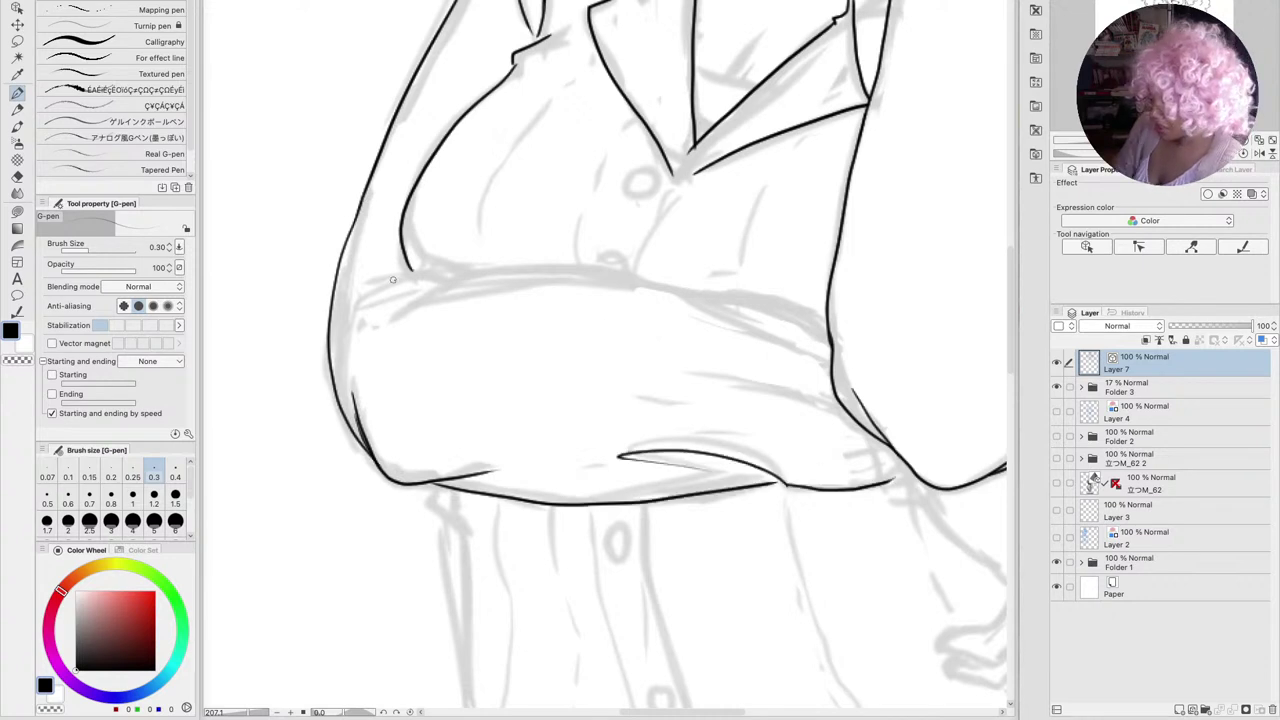
{"action": "mouse_move", "coordinate": [352, 309]}
{"action": "left_mouse_down"}
{"action": "mouse_move", "coordinate": [460, 278]}
{"action": "mouse_move", "coordinate": [380, 300]}
{"action": "mouse_move", "coordinate": [602, 271]}
{"action": "left_mouse_up"}
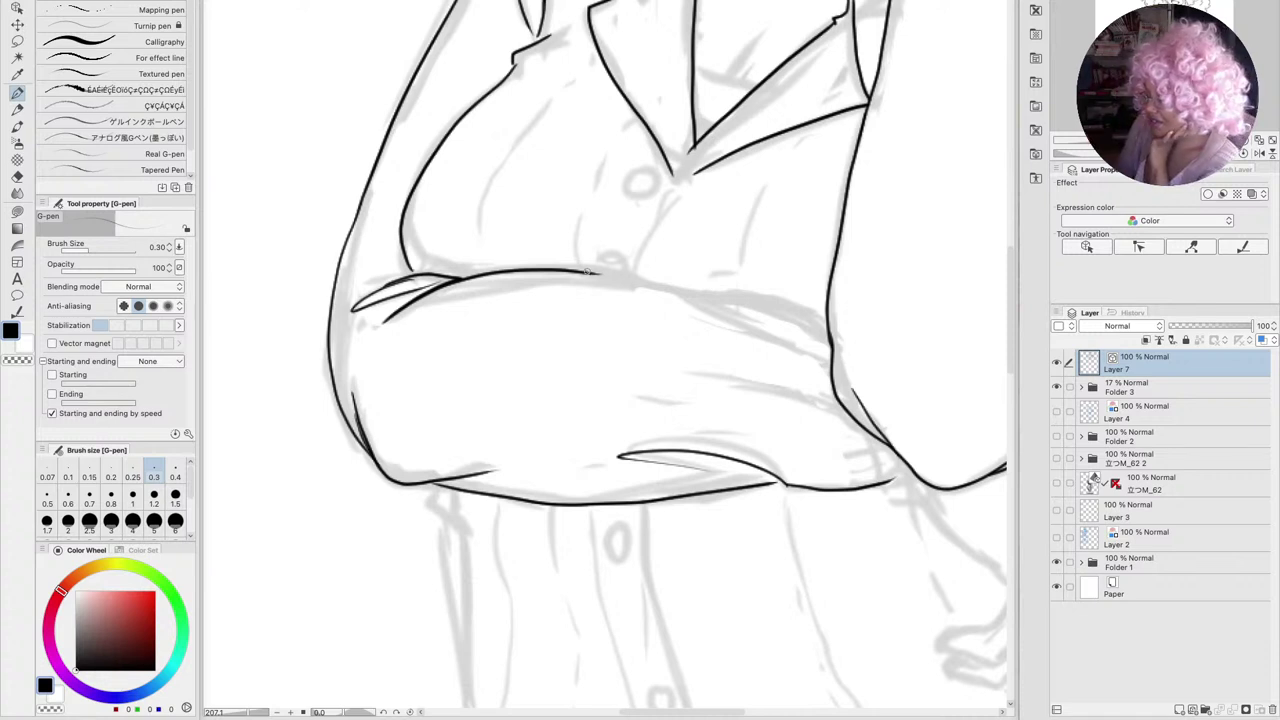
{"action": "mouse_move", "coordinate": [590, 272]}
{"action": "left_mouse_down"}
{"action": "mouse_move", "coordinate": [690, 296]}
{"action": "mouse_move", "coordinate": [796, 346]}
{"action": "left_mouse_up"}
{"action": "mouse_move", "coordinate": [690, 294]}
{"action": "left_mouse_down"}
{"action": "mouse_move", "coordinate": [798, 312]}
{"action": "mouse_move", "coordinate": [830, 338]}
{"action": "left_mouse_up"}
{"action": "left_click_drag", "start_coordinate": [841, 411], "coordinate": [705, 371]}
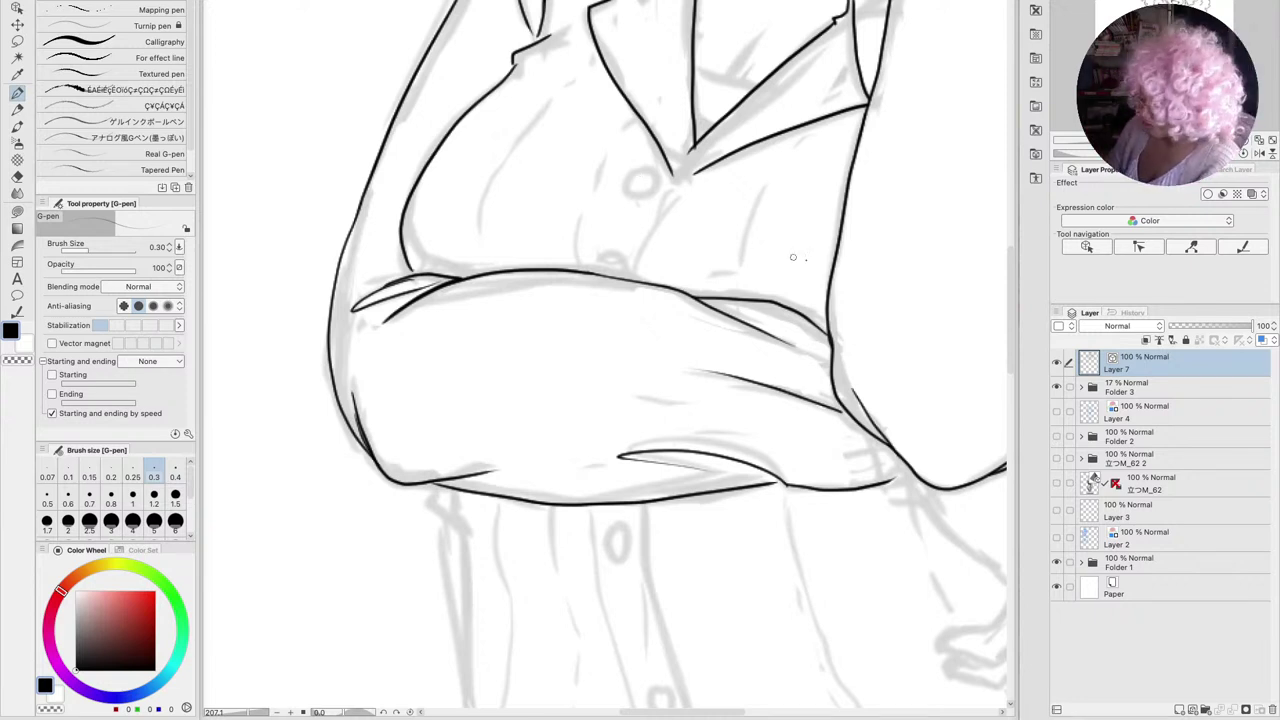
Add a short sleeve fold and ink a shirt button above the crossed arm, redrawing it once
{"action": "left_click_drag", "start_coordinate": [886, 449], "coordinate": [822, 456]}
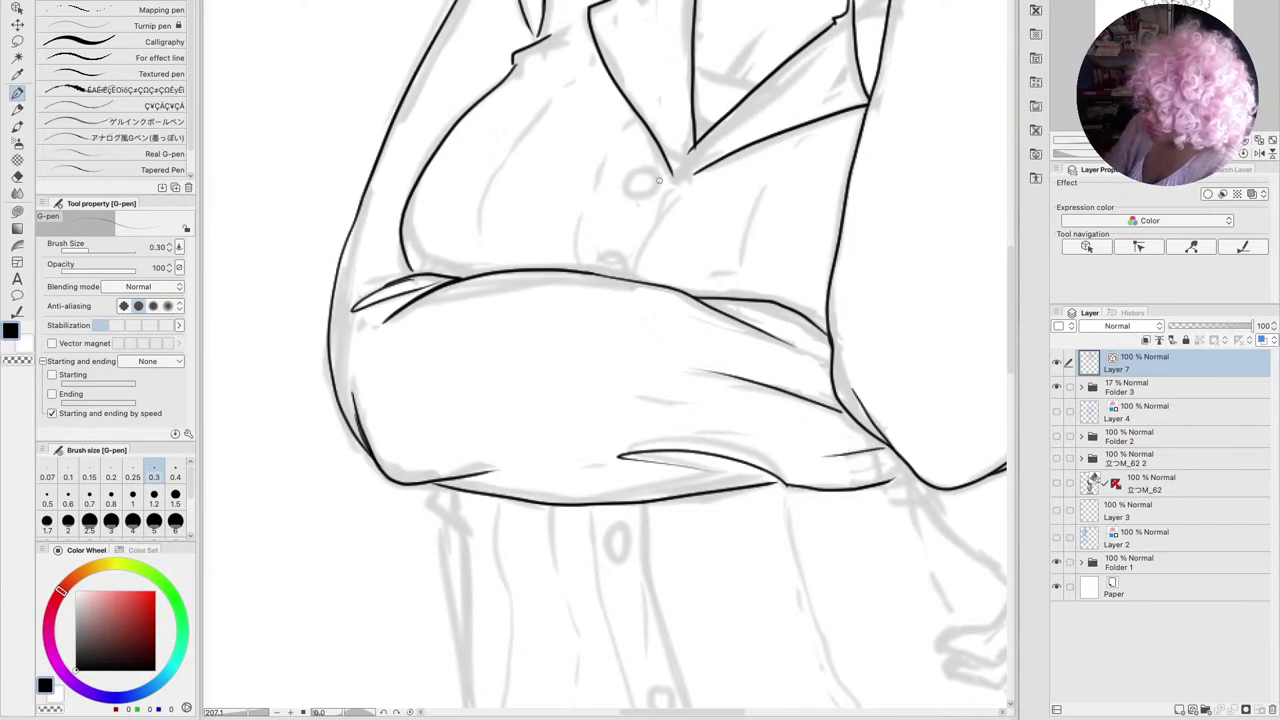
{"action": "left_click_drag", "start_coordinate": [637, 172], "coordinate": [634, 174]}
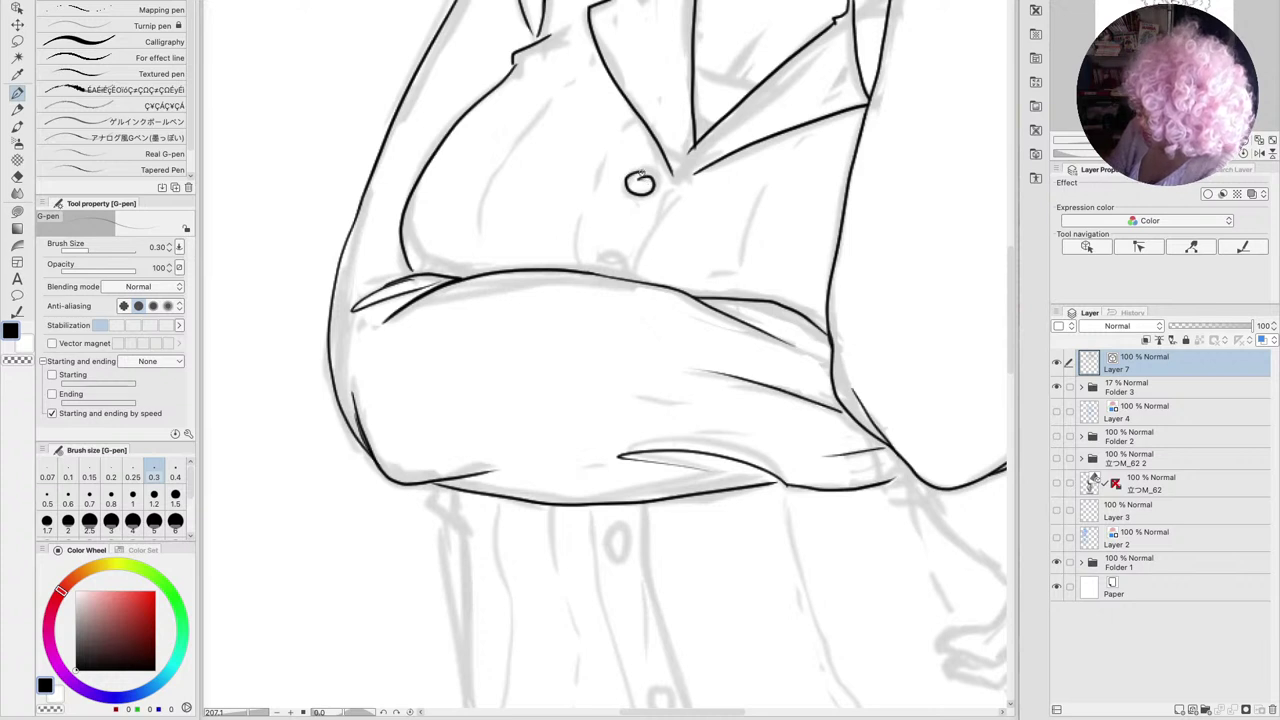
{"action": "key", "text": "ctrl+z"}
{"action": "mouse_move", "coordinate": [648, 168]}
{"action": "left_mouse_down"}
{"action": "mouse_move", "coordinate": [627, 181]}
{"action": "mouse_move", "coordinate": [655, 188]}
{"action": "mouse_move", "coordinate": [640, 170]}
{"action": "mouse_move", "coordinate": [648, 232]}
{"action": "mouse_move", "coordinate": [630, 272]}
{"action": "mouse_move", "coordinate": [606, 256]}
{"action": "left_mouse_up"}
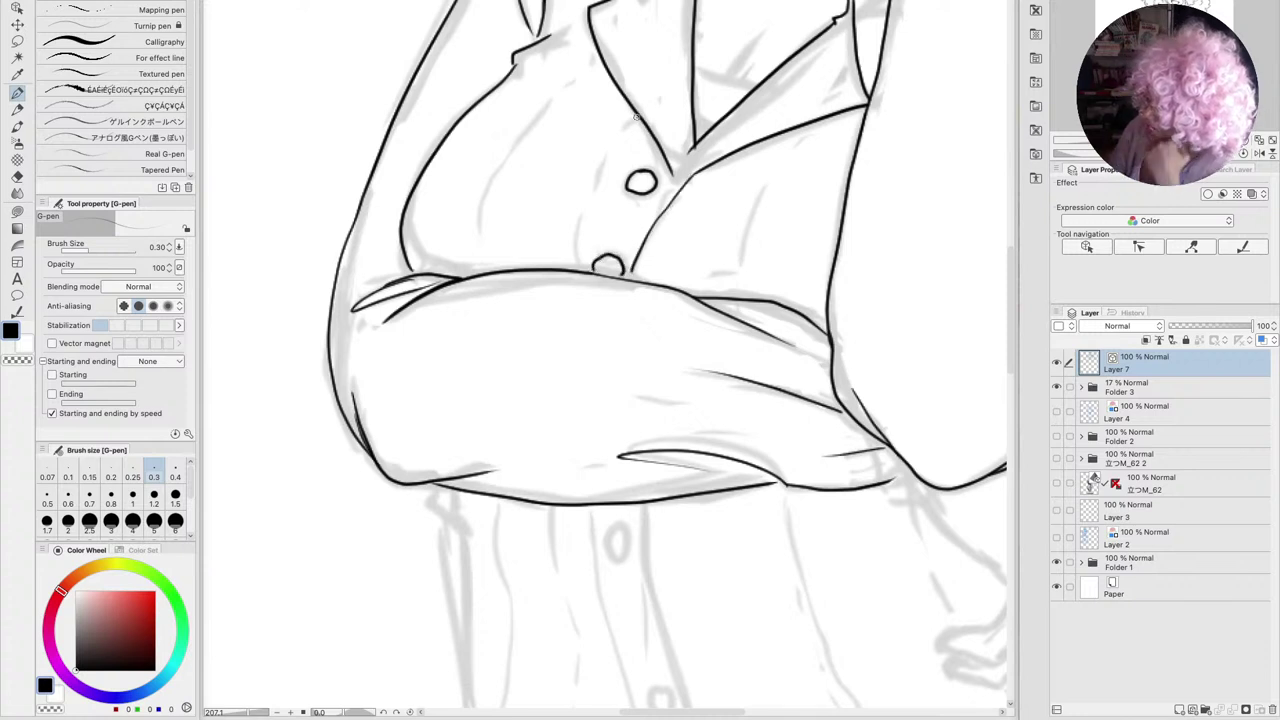
{"action": "mouse_move", "coordinate": [638, 116]}
{"action": "left_mouse_down"}
{"action": "mouse_move", "coordinate": [580, 214]}
{"action": "mouse_move", "coordinate": [575, 268]}
{"action": "left_mouse_up"}
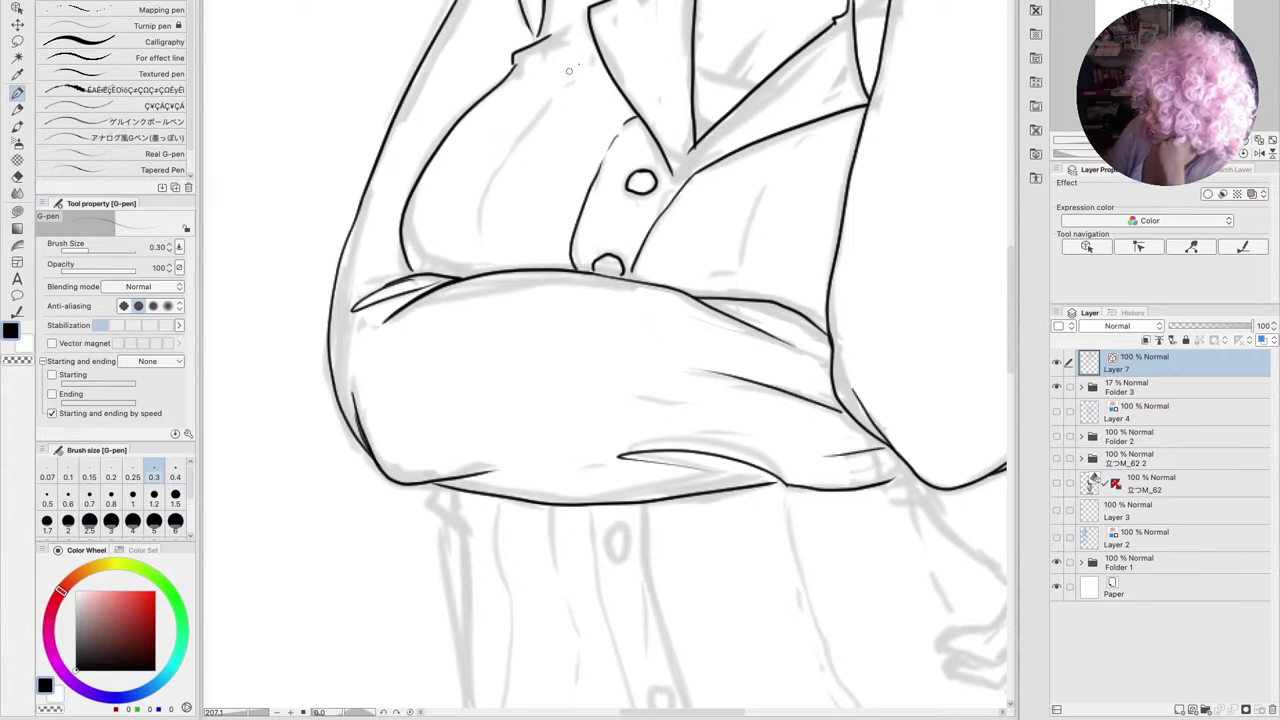
Ink the shirt's front placket line and two short fold lines on its right side
{"action": "mouse_move", "coordinate": [566, 88]}
{"action": "left_mouse_down"}
{"action": "mouse_move", "coordinate": [500, 158]}
{"action": "mouse_move", "coordinate": [474, 266]}
{"action": "left_mouse_up"}
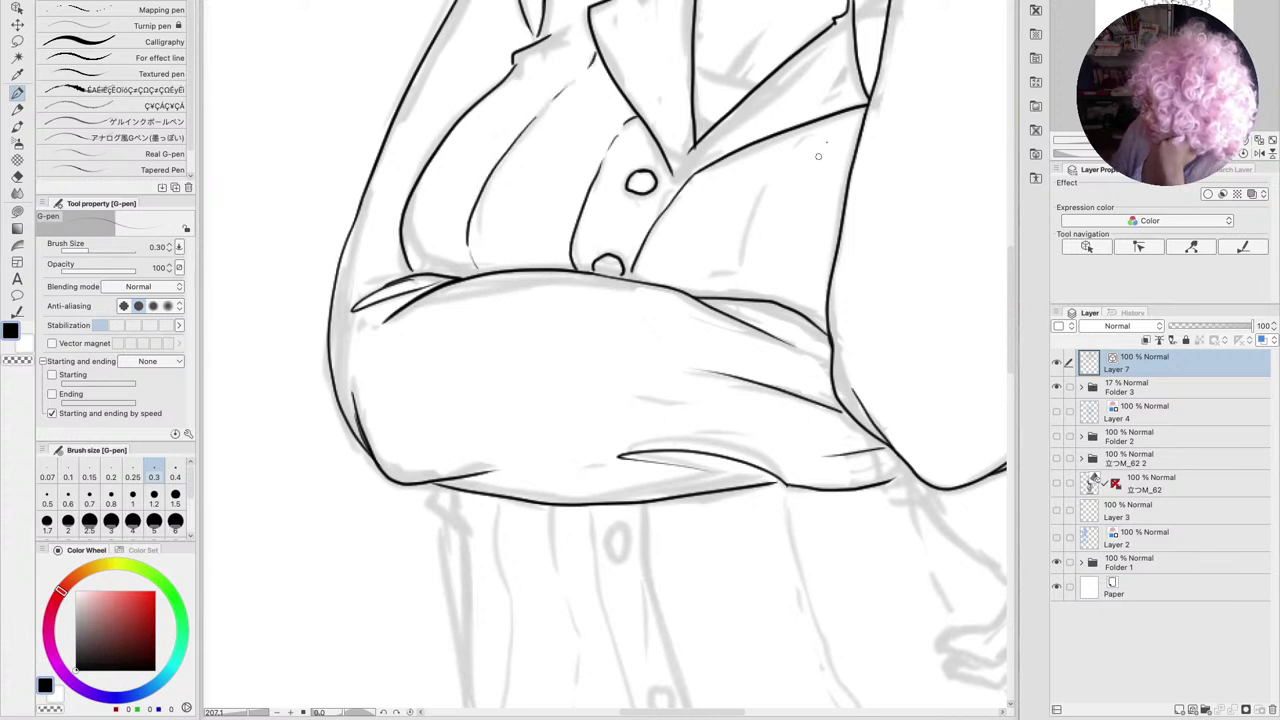
{"action": "left_click_drag", "start_coordinate": [812, 134], "coordinate": [768, 204]}
{"action": "left_click_drag", "start_coordinate": [751, 284], "coordinate": [757, 305]}
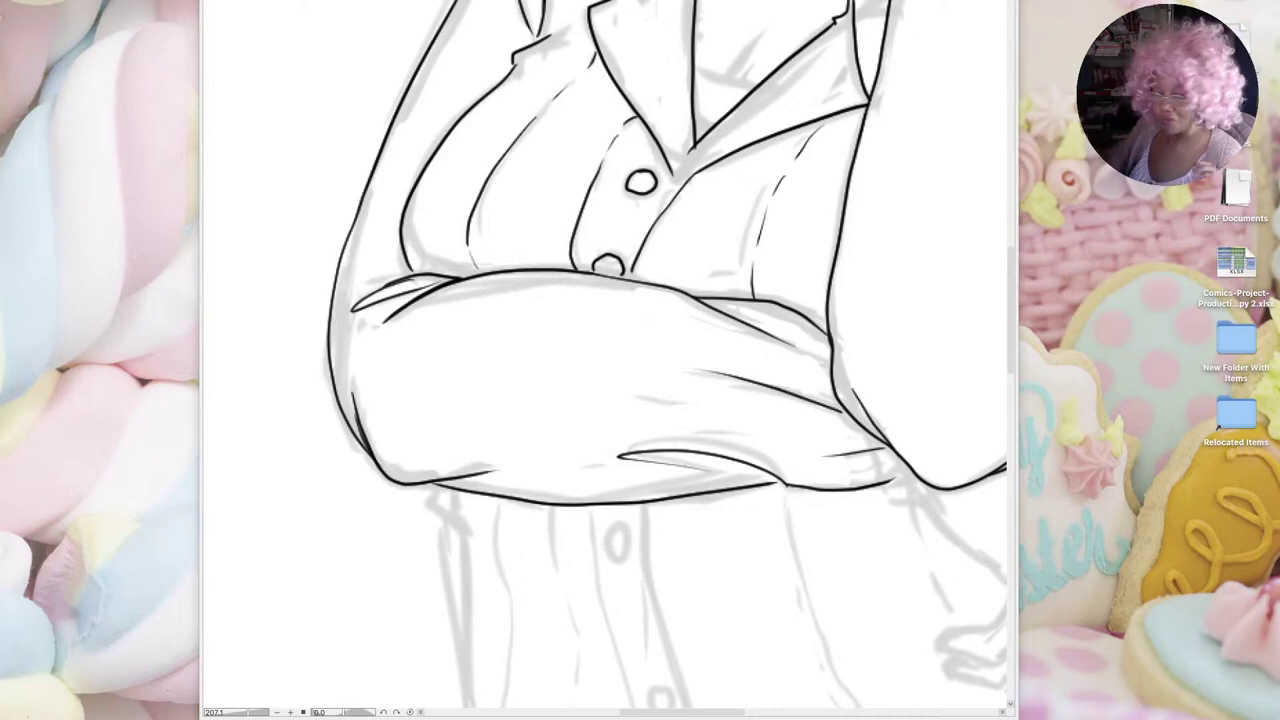
Restore the panels and ink short fold curves on the shirt front below the collar
{"action": "key", "text": "Tab"}
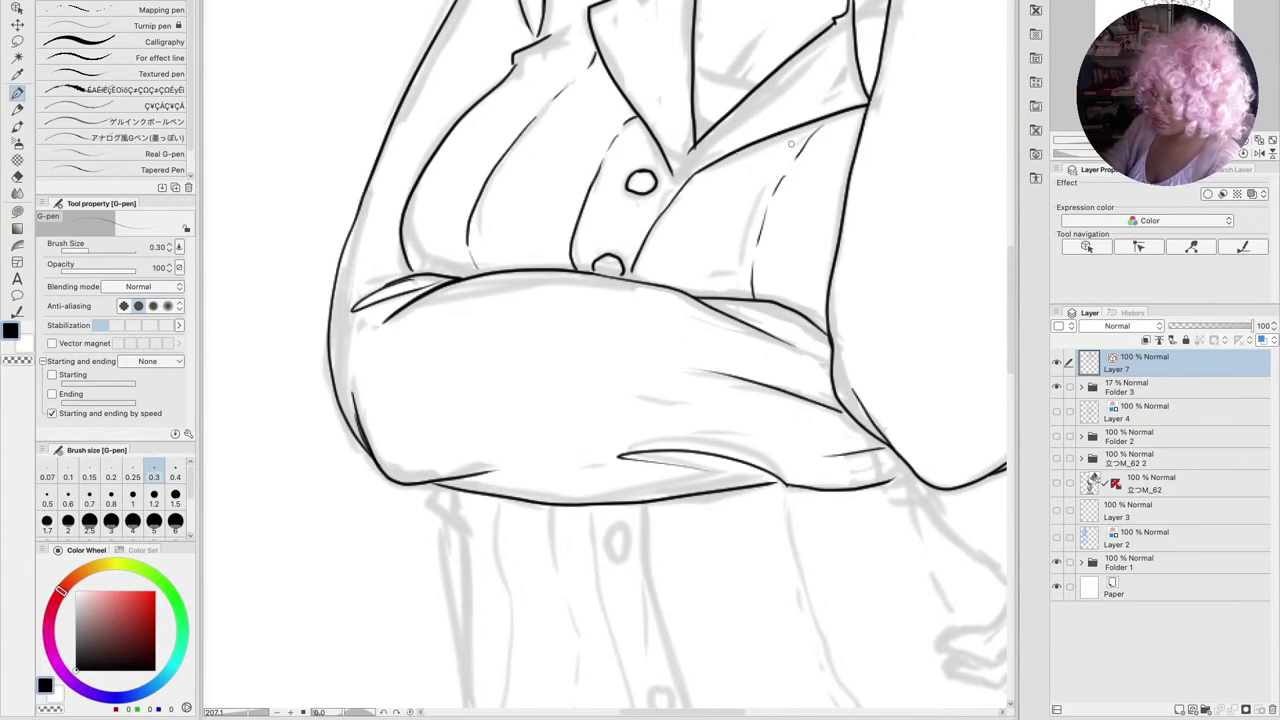
{"action": "mouse_move", "coordinate": [627, 371]}
{"action": "left_mouse_down"}
{"action": "mouse_move", "coordinate": [495, 629]}
{"action": "mouse_move", "coordinate": [489, 675]}
{"action": "left_mouse_up"}
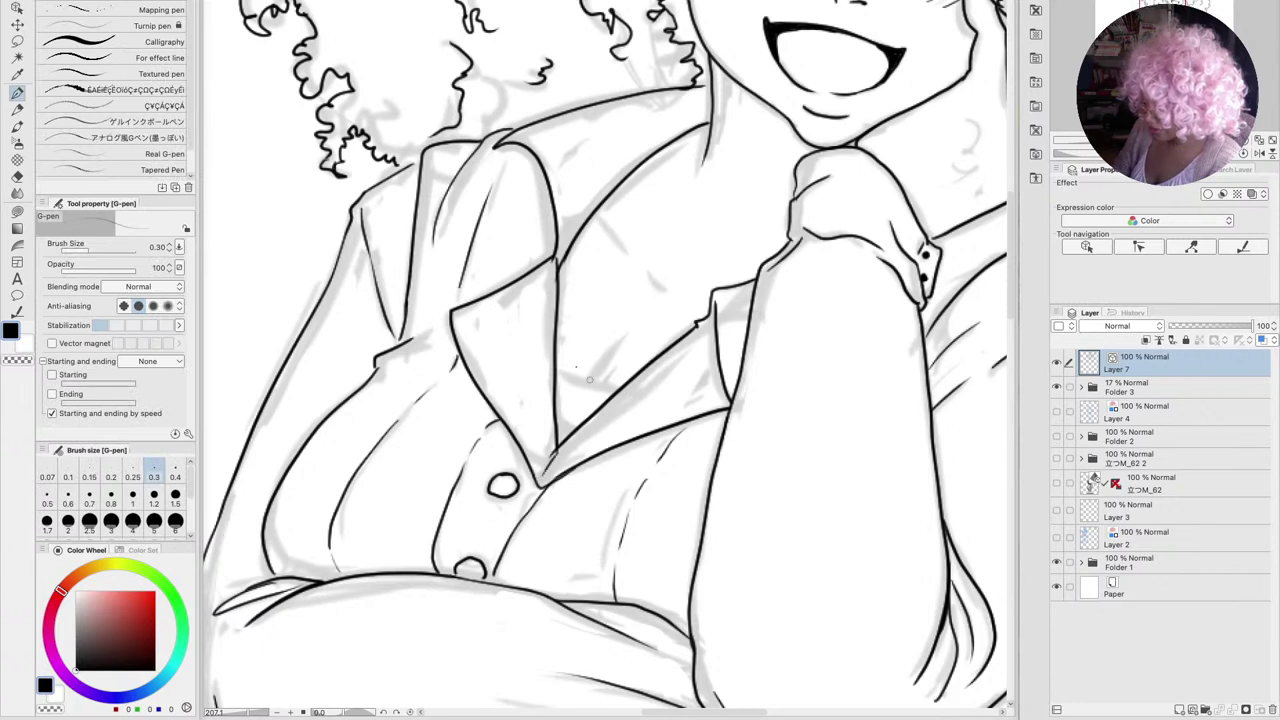
{"action": "mouse_move", "coordinate": [557, 367]}
{"action": "left_mouse_down"}
{"action": "mouse_move", "coordinate": [620, 377]}
{"action": "mouse_move", "coordinate": [616, 350]}
{"action": "left_mouse_up"}
{"action": "left_click_drag", "start_coordinate": [596, 210], "coordinate": [632, 257]}
{"action": "left_click_drag", "start_coordinate": [650, 276], "coordinate": [672, 288]}
Pan the canvas down to bring the waist and hand sketch into view
{"action": "key", "text": "h"}
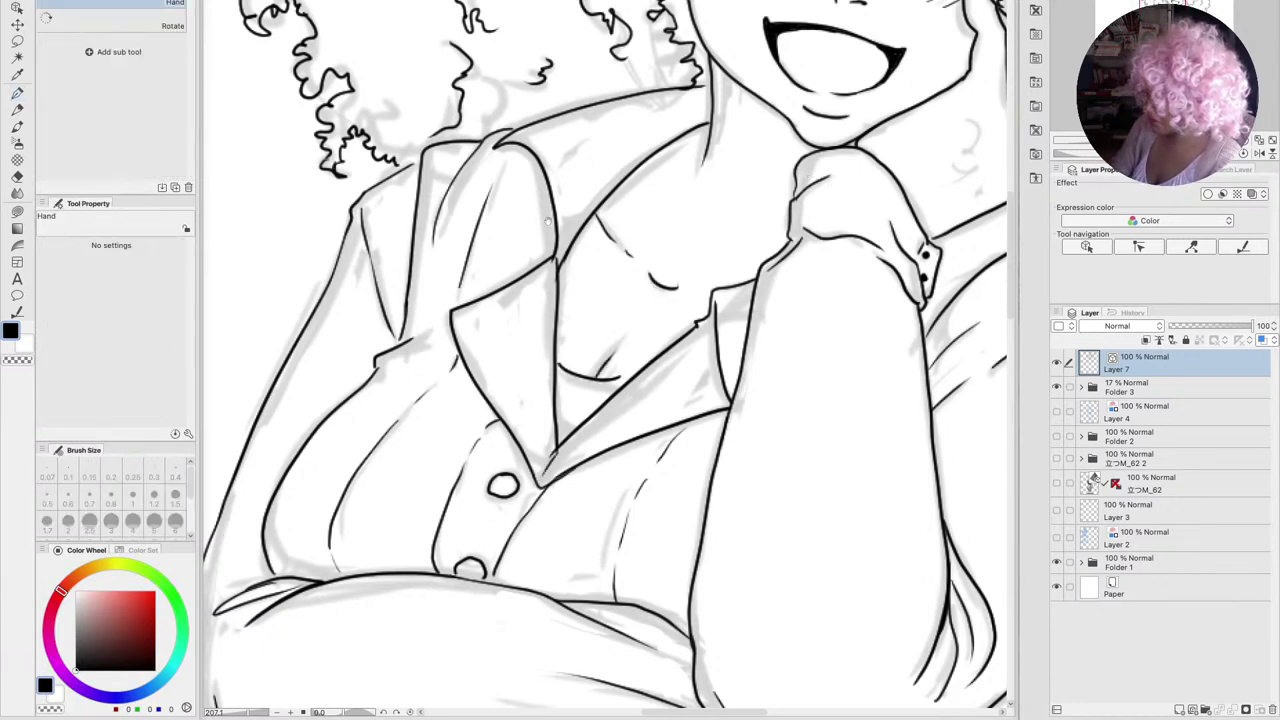
{"action": "mouse_move", "coordinate": [1209, 321]}
{"action": "left_mouse_down"}
{"action": "mouse_move", "coordinate": [827, 316]}
{"action": "mouse_move", "coordinate": [777, 60]}
{"action": "left_mouse_up"}
{"action": "mouse_move", "coordinate": [800, 450]}
{"action": "left_mouse_down"}
{"action": "mouse_move", "coordinate": [790, 310]}
{"action": "mouse_move", "coordinate": [720, 225]}
{"action": "mouse_move", "coordinate": [758, 273]}
{"action": "left_mouse_up"}
Ink the jacket's side contour with hatch marks, running down toward the hip
{"action": "key", "text": "p"}
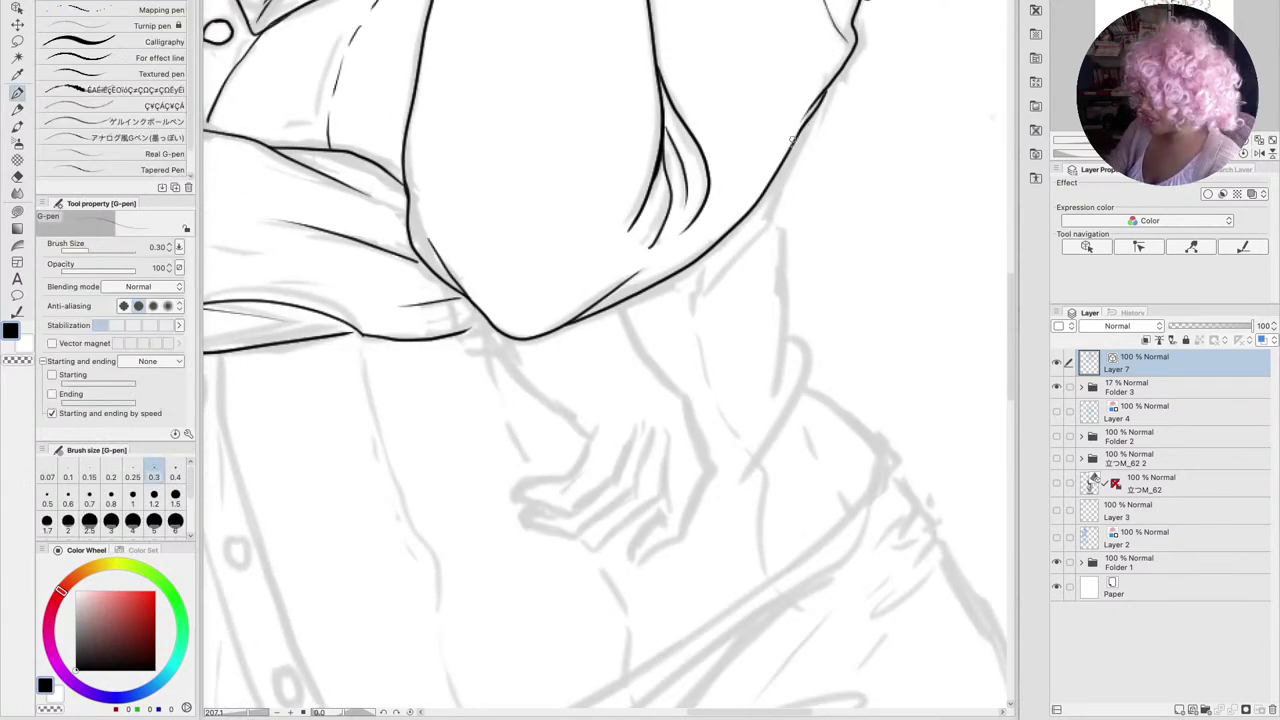
{"action": "left_click_drag", "start_coordinate": [808, 124], "coordinate": [768, 224]}
{"action": "left_click_drag", "start_coordinate": [752, 247], "coordinate": [732, 268]}
{"action": "left_click_drag", "start_coordinate": [710, 289], "coordinate": [675, 317]}
{"action": "left_click_drag", "start_coordinate": [777, 223], "coordinate": [790, 322]}
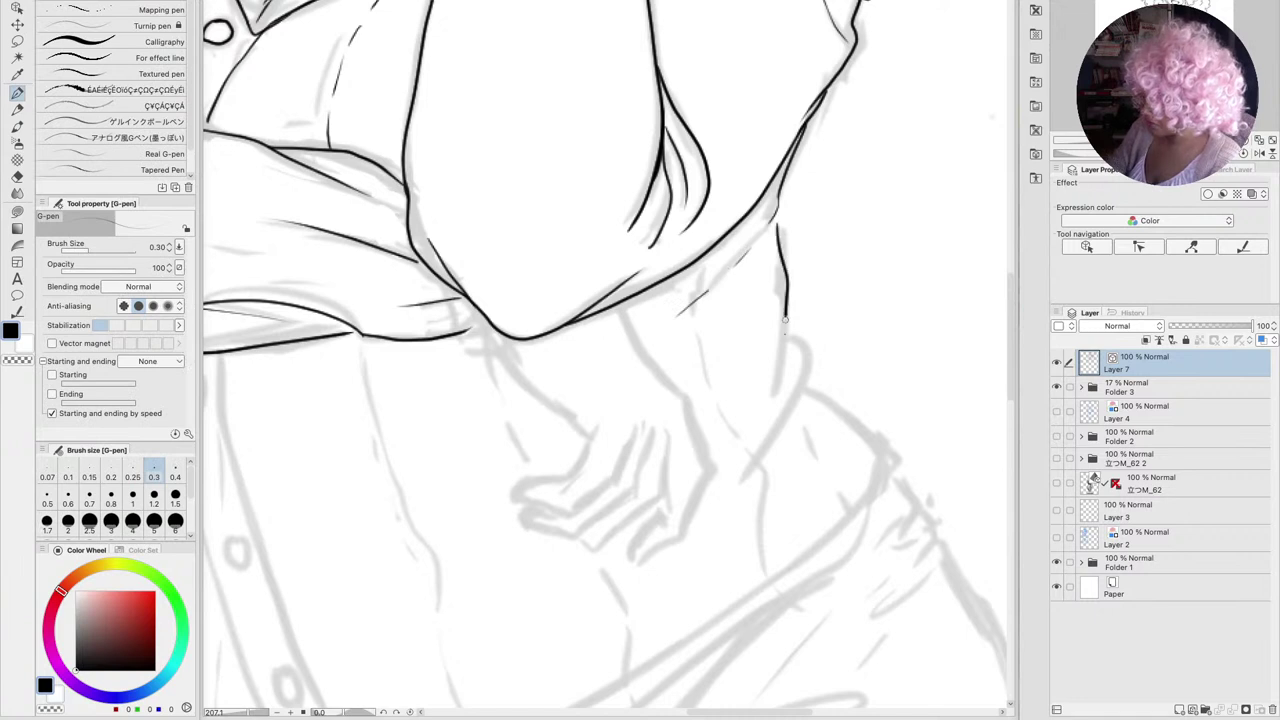
{"action": "mouse_move", "coordinate": [757, 423]}
{"action": "left_mouse_down"}
{"action": "mouse_move", "coordinate": [790, 334]}
{"action": "mouse_move", "coordinate": [808, 360]}
{"action": "mouse_move", "coordinate": [728, 497]}
{"action": "left_mouse_up"}
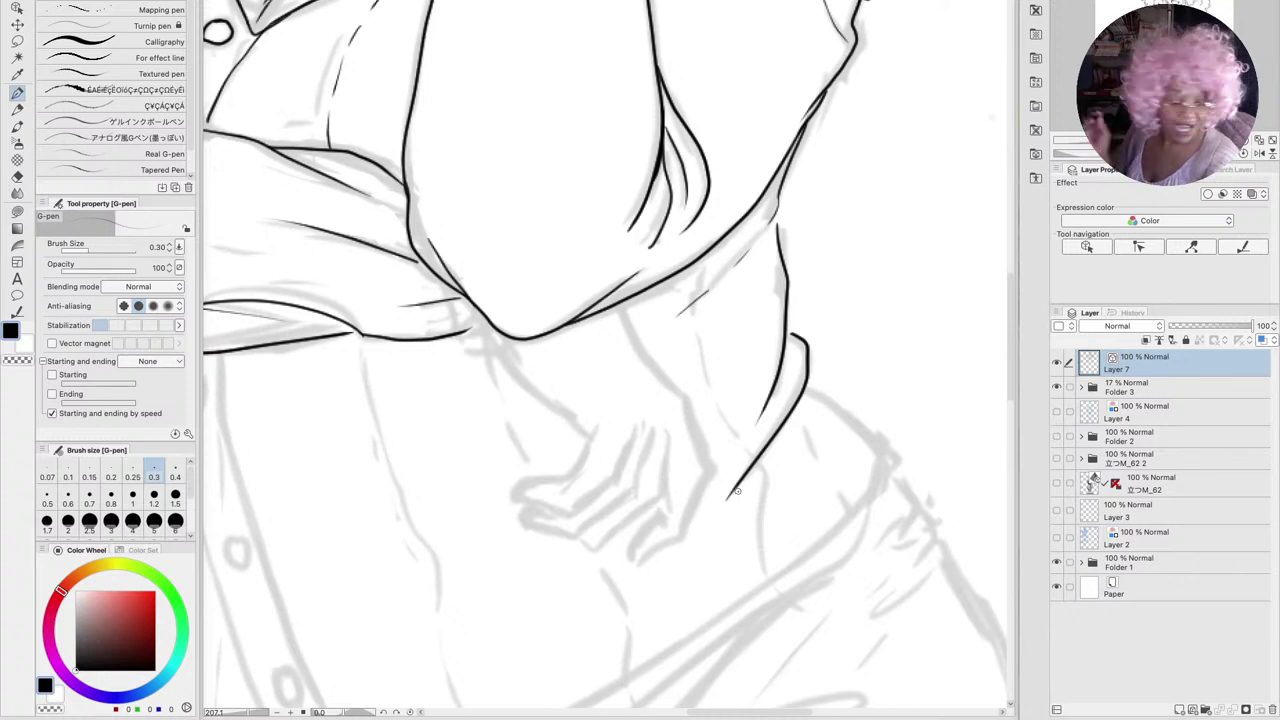
{"action": "mouse_move", "coordinate": [808, 385]}
{"action": "left_mouse_down"}
{"action": "mouse_move", "coordinate": [863, 420]}
{"action": "mouse_move", "coordinate": [890, 476]}
{"action": "left_mouse_up"}
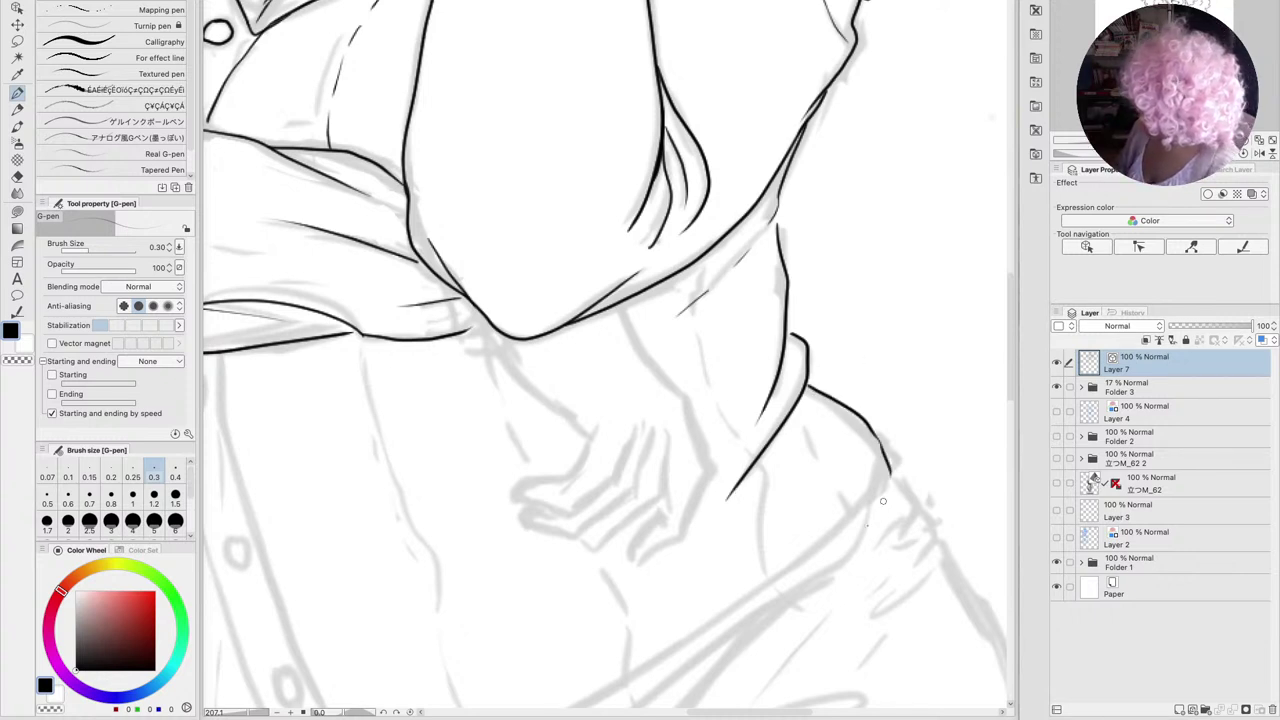
Ink the arm contour down to the hip and outline the resting hand with its knuckle line
{"action": "mouse_move", "coordinate": [742, 712]}
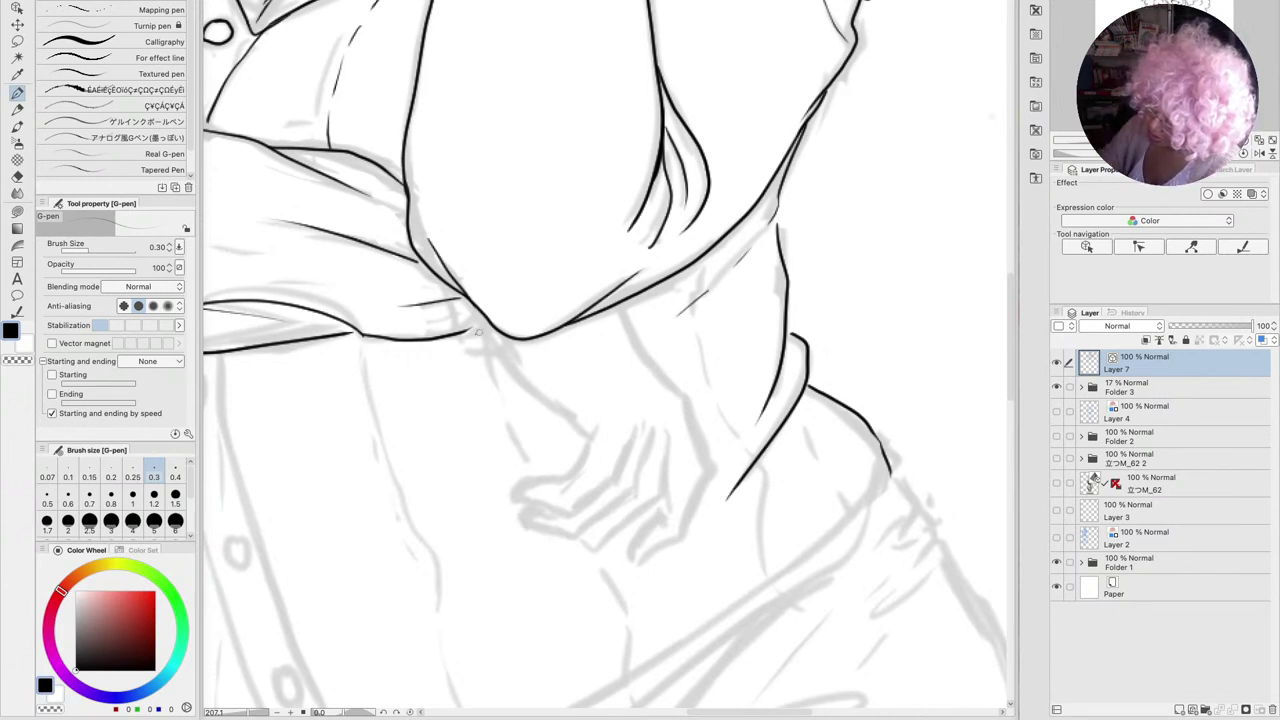
{"action": "mouse_move", "coordinate": [463, 334]}
{"action": "left_mouse_down"}
{"action": "mouse_move", "coordinate": [505, 354]}
{"action": "mouse_move", "coordinate": [520, 346]}
{"action": "mouse_move", "coordinate": [538, 397]}
{"action": "mouse_move", "coordinate": [587, 438]}
{"action": "left_mouse_up"}
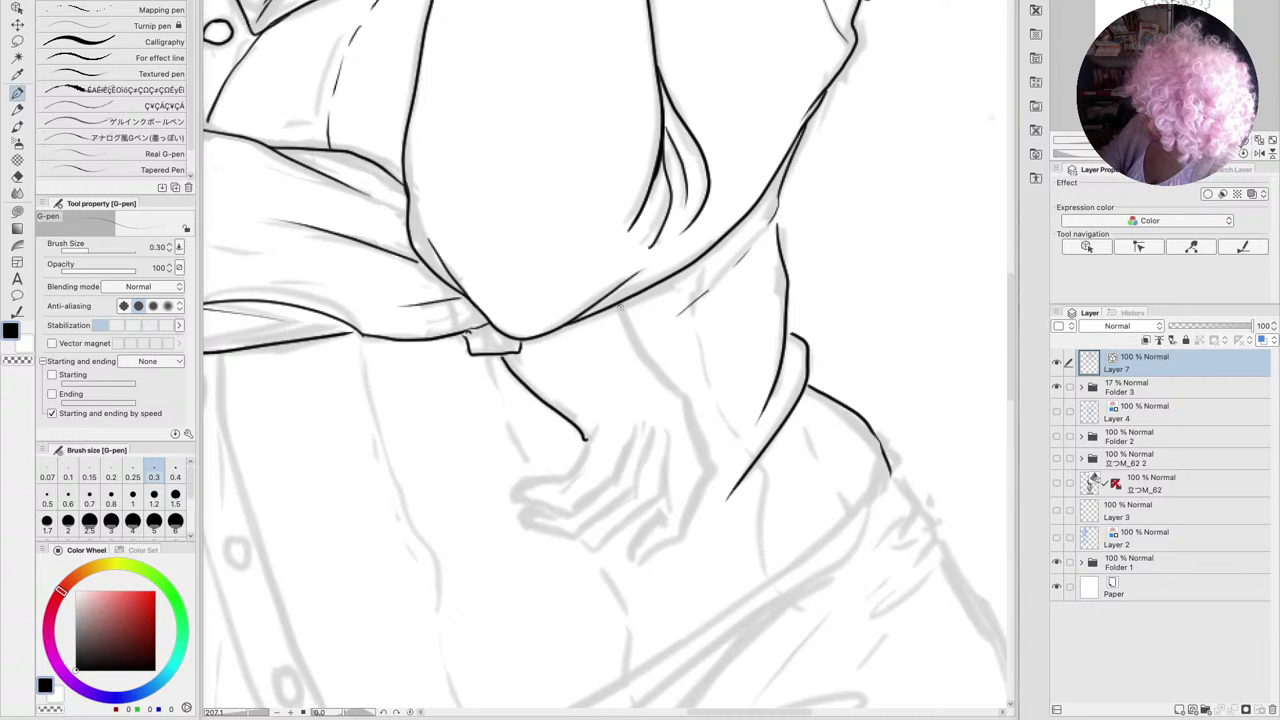
{"action": "mouse_move", "coordinate": [620, 306]}
{"action": "left_mouse_down"}
{"action": "mouse_move", "coordinate": [682, 397]}
{"action": "mouse_move", "coordinate": [707, 466]}
{"action": "mouse_move", "coordinate": [685, 528]}
{"action": "left_mouse_up"}
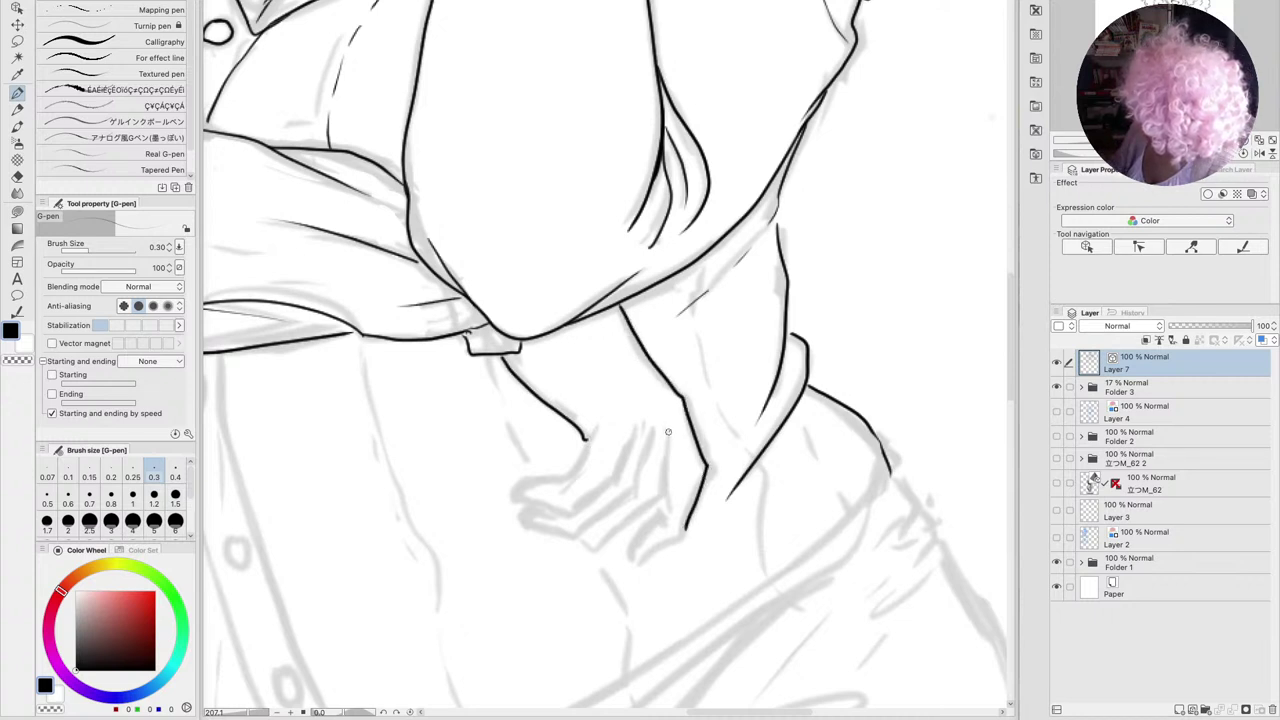
{"action": "left_click_drag", "start_coordinate": [669, 431], "coordinate": [668, 488]}
{"action": "mouse_move", "coordinate": [576, 540]}
{"action": "left_mouse_down"}
{"action": "mouse_move", "coordinate": [601, 548]}
{"action": "mouse_move", "coordinate": [668, 490]}
{"action": "mouse_move", "coordinate": [665, 518]}
{"action": "mouse_move", "coordinate": [636, 535]}
{"action": "mouse_move", "coordinate": [636, 562]}
{"action": "mouse_move", "coordinate": [683, 541]}
{"action": "mouse_move", "coordinate": [691, 508]}
{"action": "left_mouse_up"}
{"action": "left_click_drag", "start_coordinate": [668, 459], "coordinate": [670, 505]}
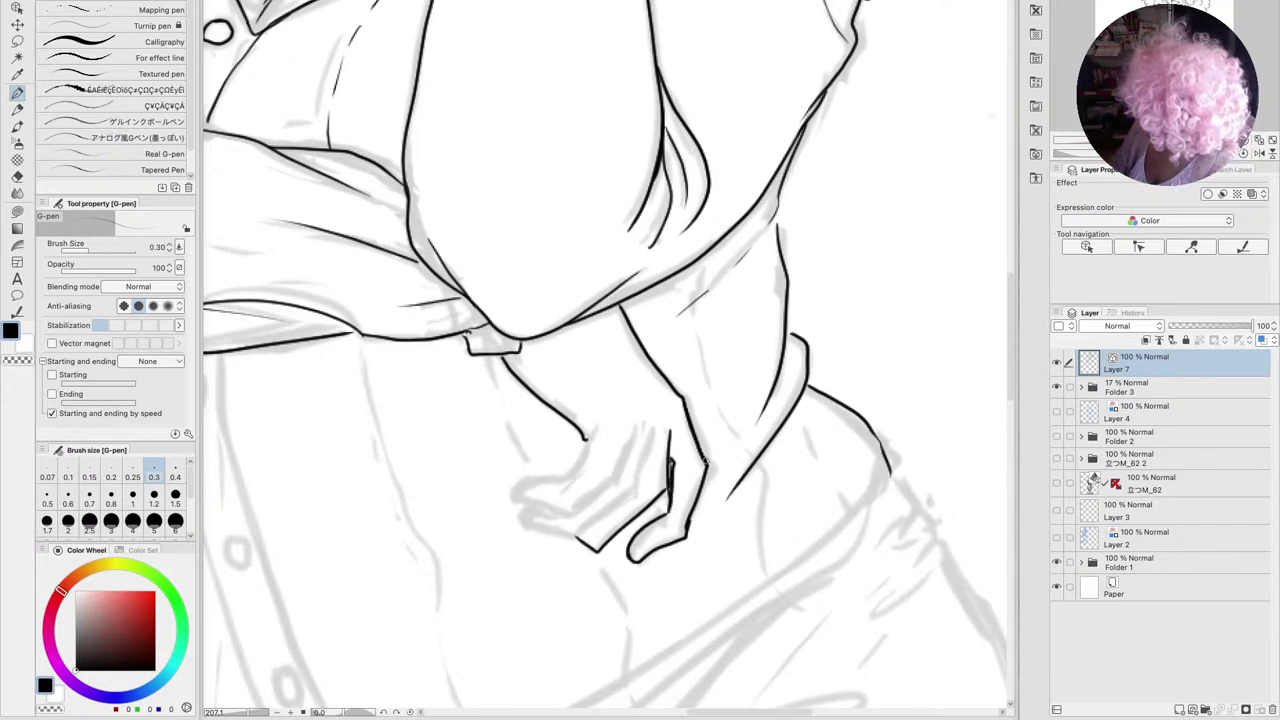
{"action": "mouse_move", "coordinate": [671, 464]}
{"action": "left_mouse_down"}
{"action": "mouse_move", "coordinate": [668, 512]}
{"action": "mouse_move", "coordinate": [754, 486]}
{"action": "mouse_move", "coordinate": [789, 506]}
{"action": "mouse_move", "coordinate": [720, 471]}
{"action": "mouse_move", "coordinate": [688, 397]}
{"action": "left_mouse_up"}
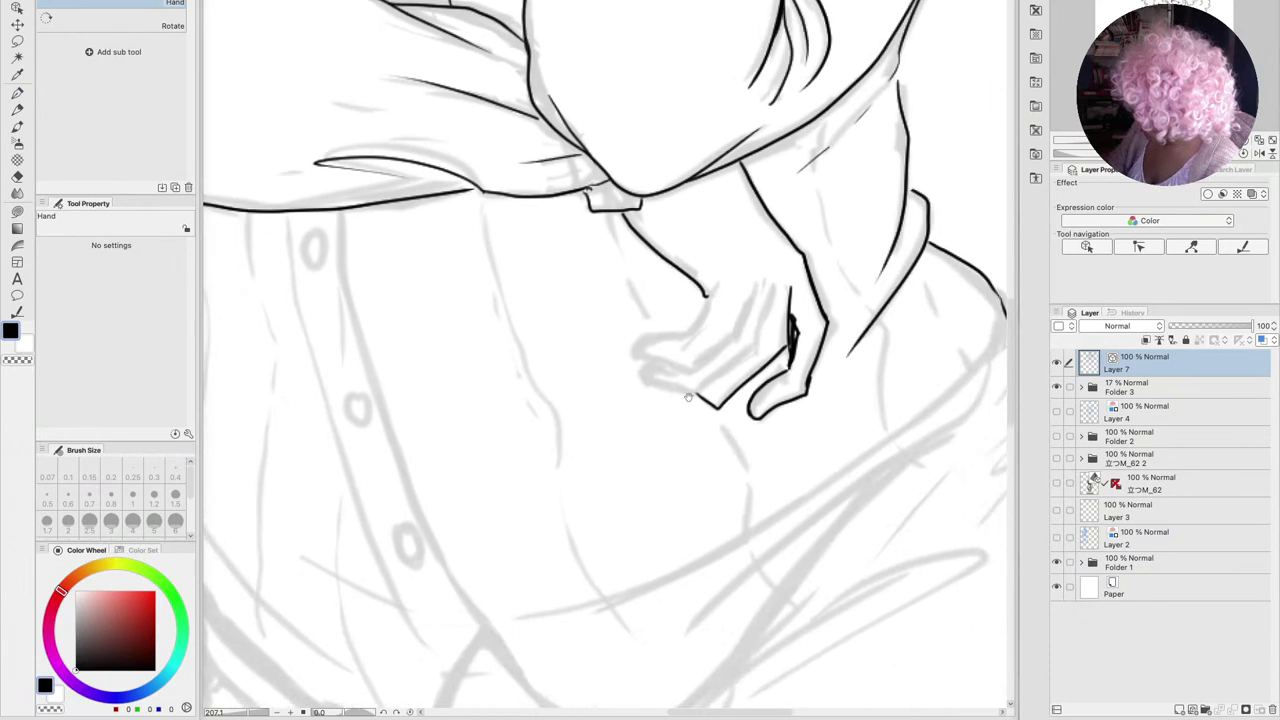
Ink the back of the hand and the curled finger separations, undoing one misplaced stroke
{"action": "mouse_move", "coordinate": [776, 288]}
{"action": "left_mouse_down"}
{"action": "mouse_move", "coordinate": [754, 349]}
{"action": "mouse_move", "coordinate": [701, 389]}
{"action": "mouse_move", "coordinate": [644, 377]}
{"action": "mouse_move", "coordinate": [698, 392]}
{"action": "left_mouse_up"}
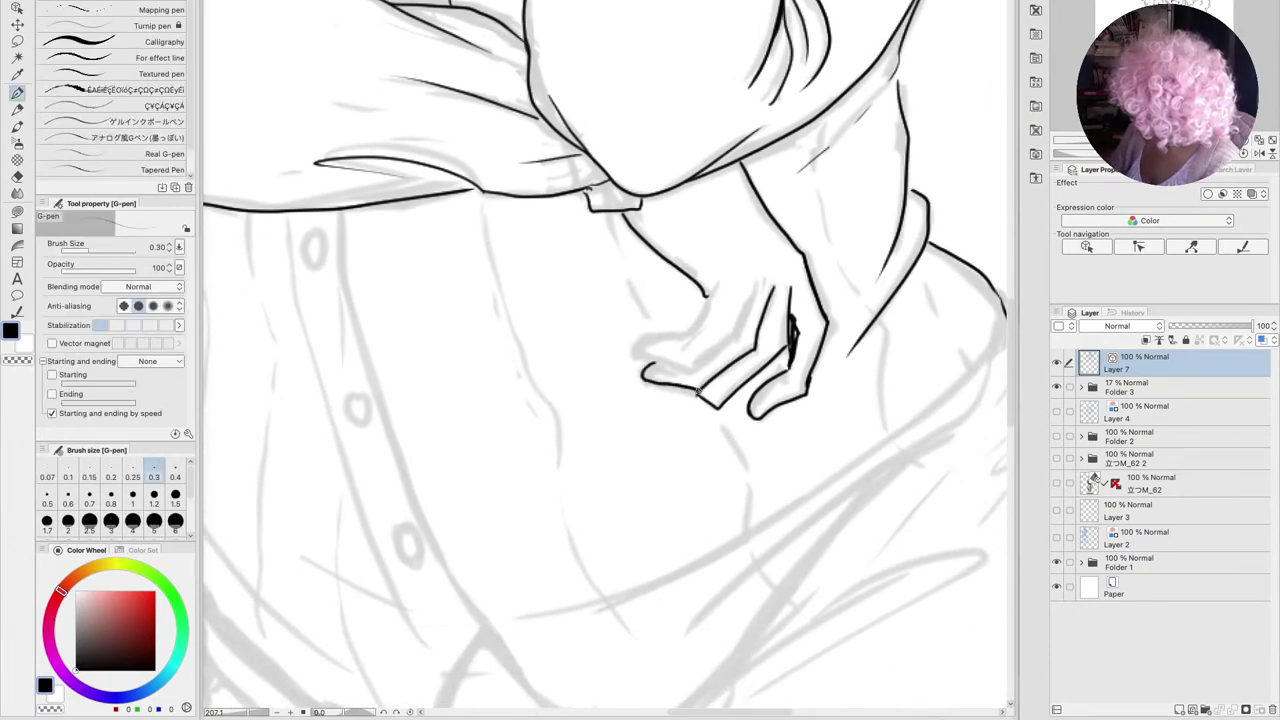
{"action": "mouse_move", "coordinate": [656, 337]}
{"action": "left_mouse_down"}
{"action": "mouse_move", "coordinate": [637, 352]}
{"action": "mouse_move", "coordinate": [694, 371]}
{"action": "mouse_move", "coordinate": [734, 328]}
{"action": "left_mouse_up"}
{"action": "left_click_drag", "start_coordinate": [760, 280], "coordinate": [740, 338]}
{"action": "mouse_move", "coordinate": [712, 286]}
{"action": "left_mouse_down"}
{"action": "mouse_move", "coordinate": [692, 332]}
{"action": "mouse_move", "coordinate": [645, 338]}
{"action": "mouse_move", "coordinate": [642, 354]}
{"action": "mouse_move", "coordinate": [683, 339]}
{"action": "mouse_move", "coordinate": [713, 287]}
{"action": "left_mouse_up"}
{"action": "key", "text": "ctrl+z"}
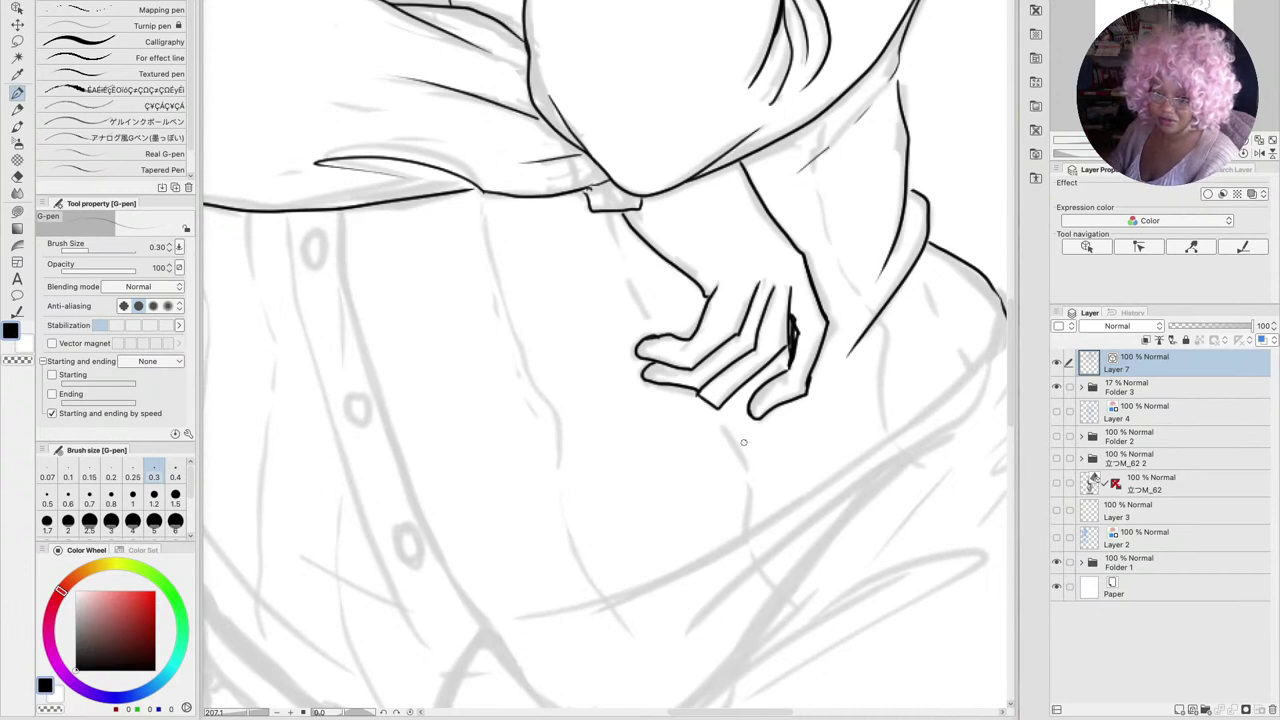
Ink the shirt placket's two edges down to the hem and its three buttons
{"action": "left_click_drag", "start_coordinate": [452, 428], "coordinate": [633, 317]}
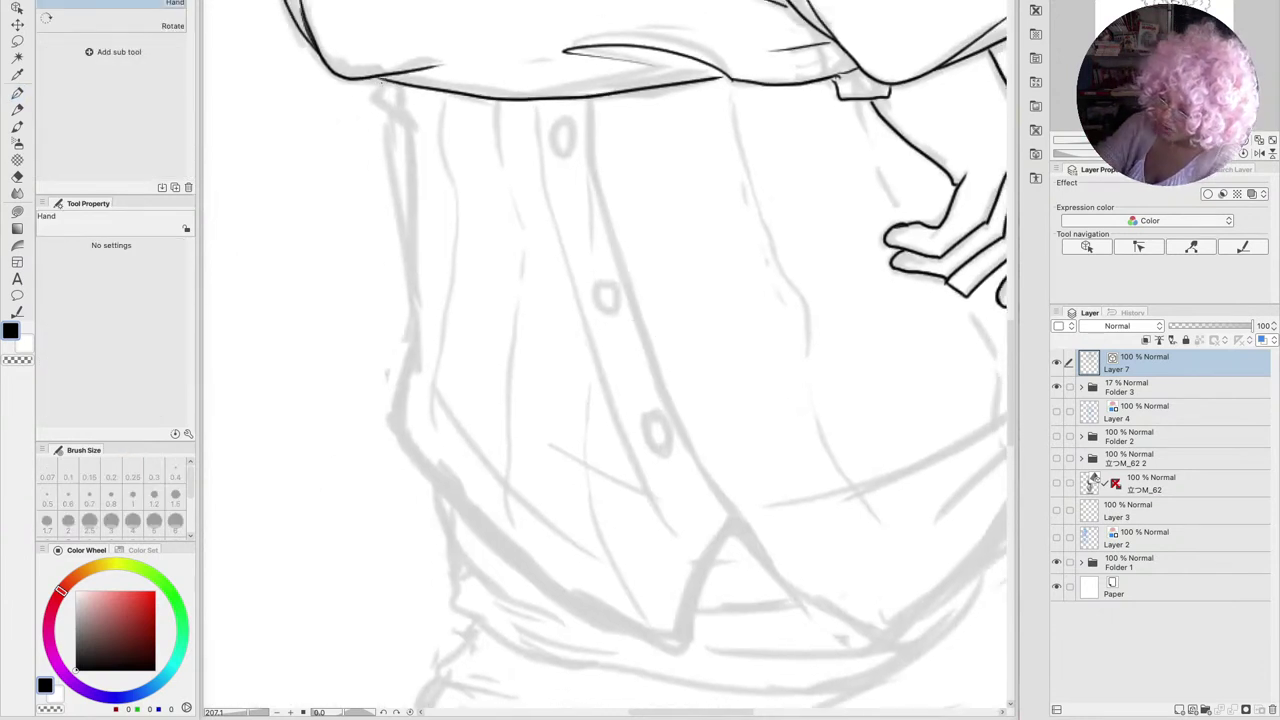
{"action": "mouse_move", "coordinate": [374, 80]}
{"action": "left_mouse_down"}
{"action": "mouse_move", "coordinate": [416, 143]}
{"action": "mouse_move", "coordinate": [390, 163]}
{"action": "mouse_move", "coordinate": [415, 351]}
{"action": "mouse_move", "coordinate": [410, 453]}
{"action": "mouse_move", "coordinate": [457, 513]}
{"action": "mouse_move", "coordinate": [602, 633]}
{"action": "mouse_move", "coordinate": [667, 654]}
{"action": "mouse_move", "coordinate": [644, 651]}
{"action": "mouse_move", "coordinate": [692, 640]}
{"action": "mouse_move", "coordinate": [738, 527]}
{"action": "left_mouse_up"}
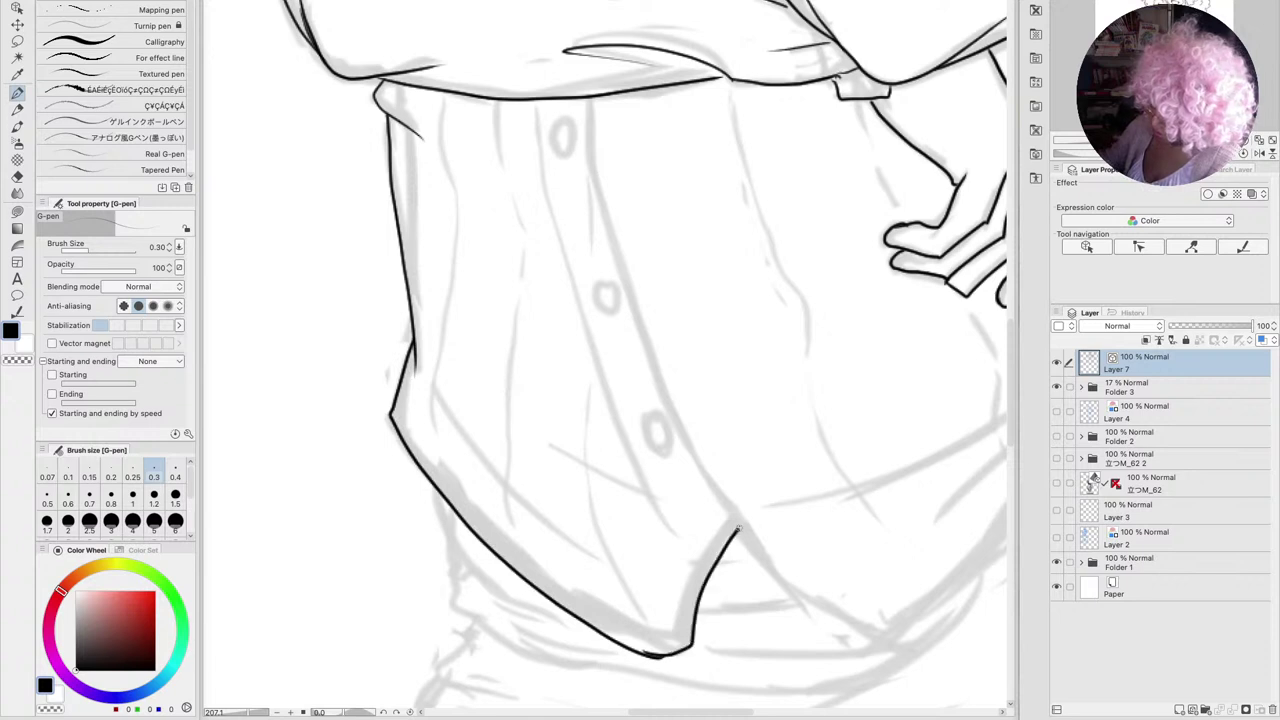
{"action": "mouse_move", "coordinate": [593, 100]}
{"action": "left_mouse_down"}
{"action": "mouse_move", "coordinate": [600, 213]}
{"action": "mouse_move", "coordinate": [628, 311]}
{"action": "mouse_move", "coordinate": [719, 500]}
{"action": "mouse_move", "coordinate": [788, 570]}
{"action": "left_mouse_up"}
{"action": "left_click_drag", "start_coordinate": [535, 97], "coordinate": [588, 332]}
{"action": "mouse_move", "coordinate": [603, 376]}
{"action": "left_mouse_down"}
{"action": "mouse_move", "coordinate": [649, 486]}
{"action": "mouse_move", "coordinate": [712, 563]}
{"action": "left_mouse_up"}
{"action": "mouse_move", "coordinate": [657, 418]}
{"action": "left_mouse_down"}
{"action": "mouse_move", "coordinate": [648, 442]}
{"action": "mouse_move", "coordinate": [658, 418]}
{"action": "left_mouse_up"}
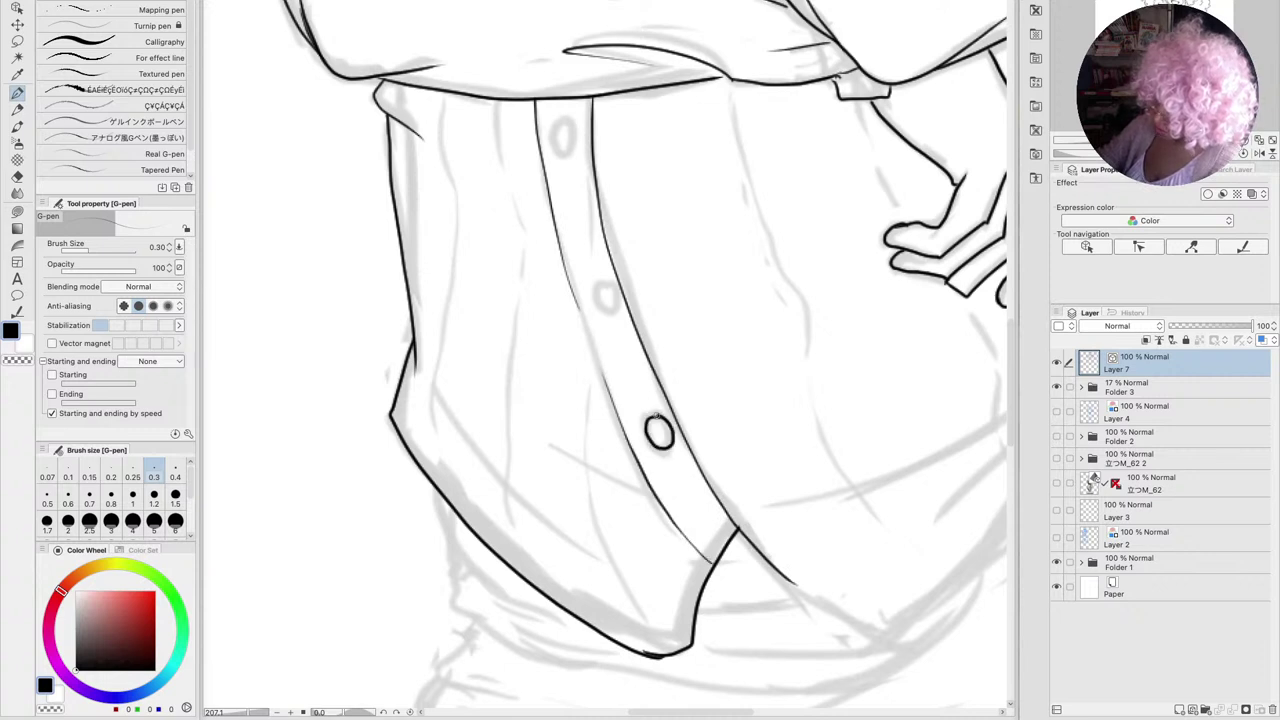
{"action": "mouse_move", "coordinate": [600, 281]}
{"action": "left_mouse_down"}
{"action": "mouse_move", "coordinate": [590, 298]}
{"action": "mouse_move", "coordinate": [604, 278]}
{"action": "mouse_move", "coordinate": [612, 286]}
{"action": "left_mouse_up"}
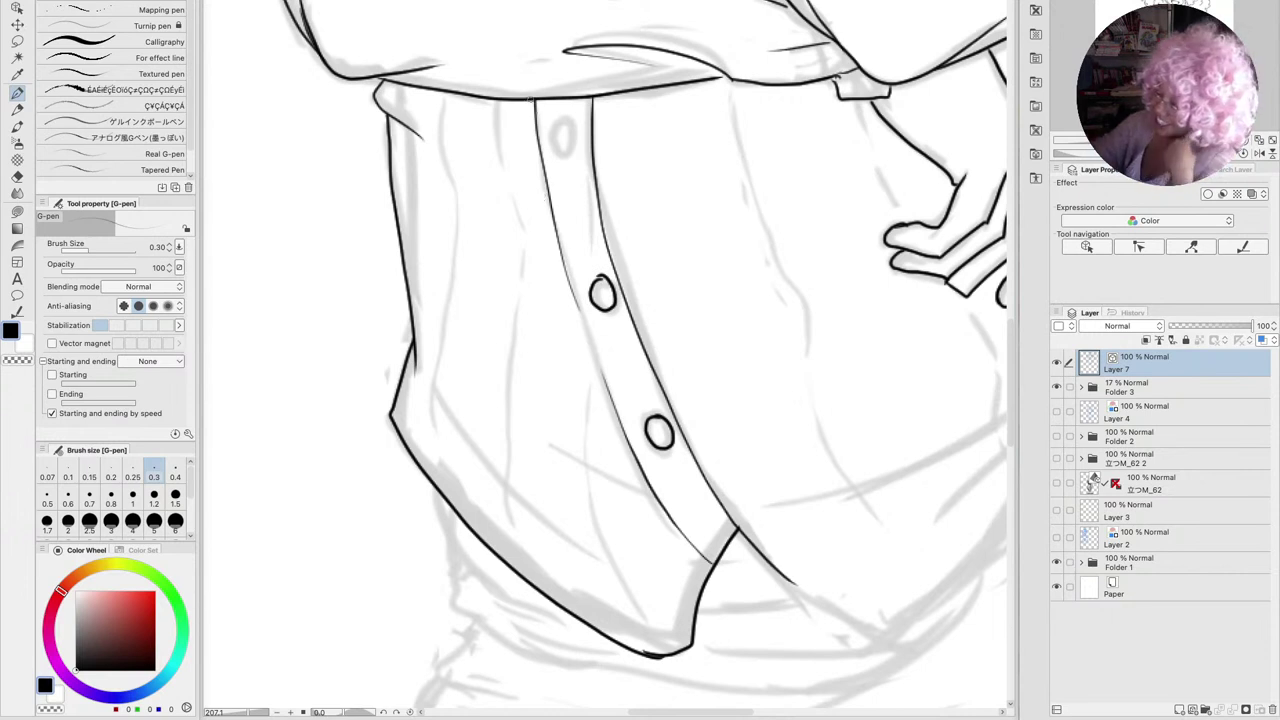
{"action": "mouse_move", "coordinate": [564, 122]}
{"action": "left_mouse_down"}
{"action": "mouse_move", "coordinate": [565, 160]}
{"action": "mouse_move", "coordinate": [574, 124]}
{"action": "left_mouse_up"}
Ink fold lines beside the placket and across the shirt front, plus the waistband line toward the hip
{"action": "mouse_move", "coordinate": [490, 96]}
{"action": "left_mouse_down"}
{"action": "mouse_move", "coordinate": [526, 238]}
{"action": "mouse_move", "coordinate": [500, 526]}
{"action": "mouse_move", "coordinate": [519, 536]}
{"action": "left_mouse_up"}
{"action": "mouse_move", "coordinate": [445, 93]}
{"action": "left_mouse_down"}
{"action": "mouse_move", "coordinate": [438, 143]}
{"action": "mouse_move", "coordinate": [458, 254]}
{"action": "mouse_move", "coordinate": [435, 380]}
{"action": "mouse_move", "coordinate": [444, 458]}
{"action": "left_mouse_up"}
{"action": "mouse_move", "coordinate": [590, 368]}
{"action": "left_mouse_down"}
{"action": "mouse_move", "coordinate": [585, 494]}
{"action": "mouse_move", "coordinate": [641, 626]}
{"action": "left_mouse_up"}
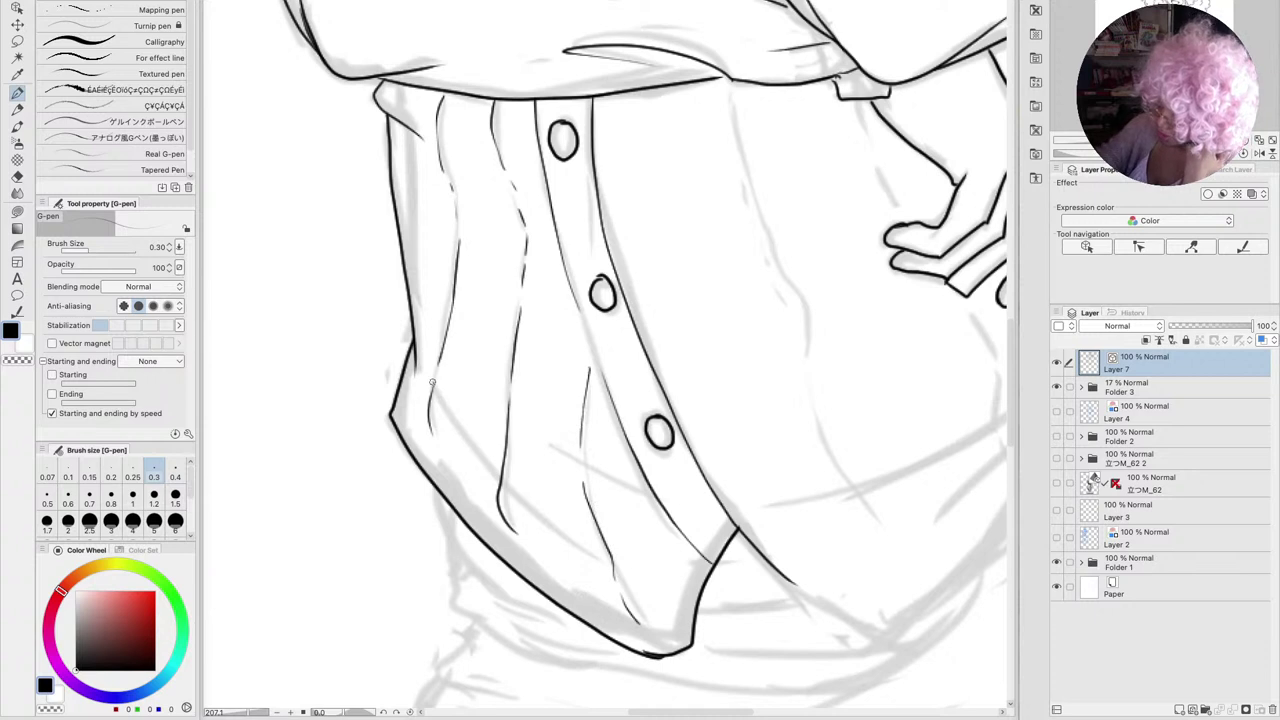
{"action": "mouse_move", "coordinate": [430, 382]}
{"action": "left_mouse_down"}
{"action": "mouse_move", "coordinate": [509, 486]}
{"action": "mouse_move", "coordinate": [628, 578]}
{"action": "left_mouse_up"}
{"action": "left_click_drag", "start_coordinate": [554, 442], "coordinate": [651, 490]}
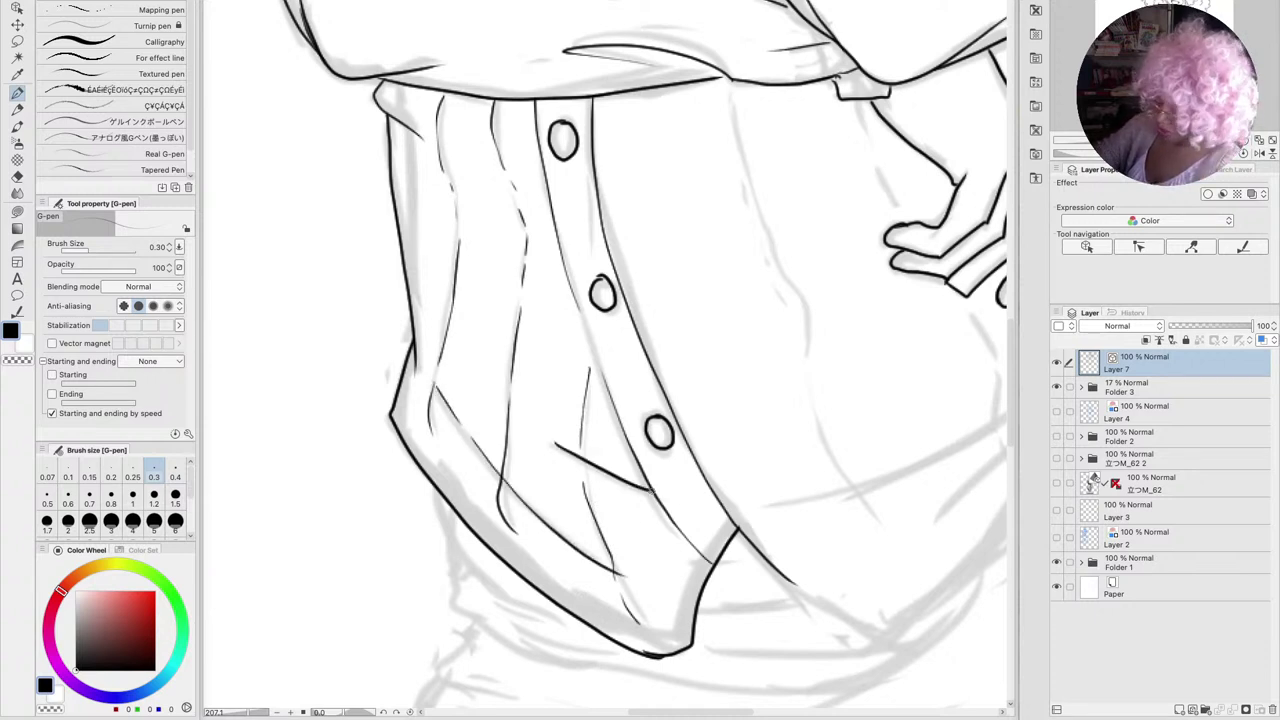
{"action": "mouse_move", "coordinate": [731, 84]}
{"action": "left_mouse_down"}
{"action": "mouse_move", "coordinate": [745, 177]}
{"action": "mouse_move", "coordinate": [805, 294]}
{"action": "mouse_move", "coordinate": [819, 434]}
{"action": "mouse_move", "coordinate": [868, 512]}
{"action": "left_mouse_up"}
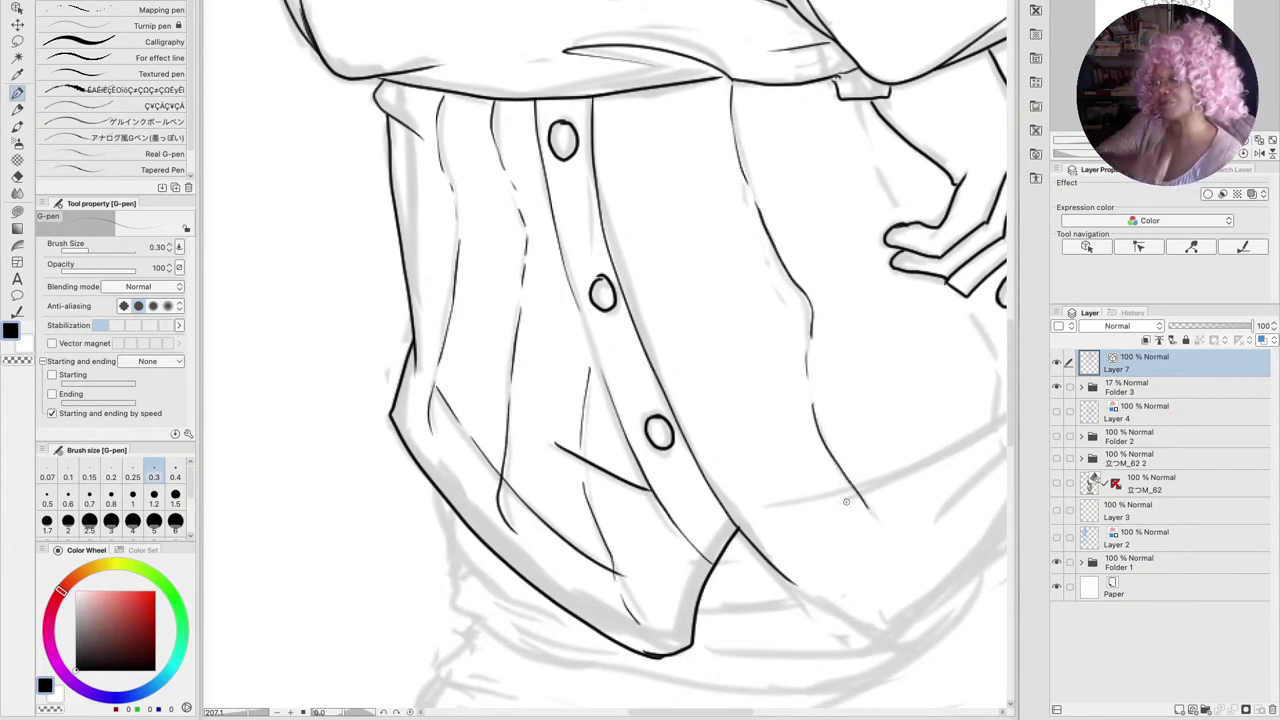
{"action": "mouse_move", "coordinate": [649, 92]}
{"action": "left_mouse_down"}
{"action": "mouse_move", "coordinate": [733, 375]}
{"action": "mouse_move", "coordinate": [857, 570]}
{"action": "left_mouse_up"}
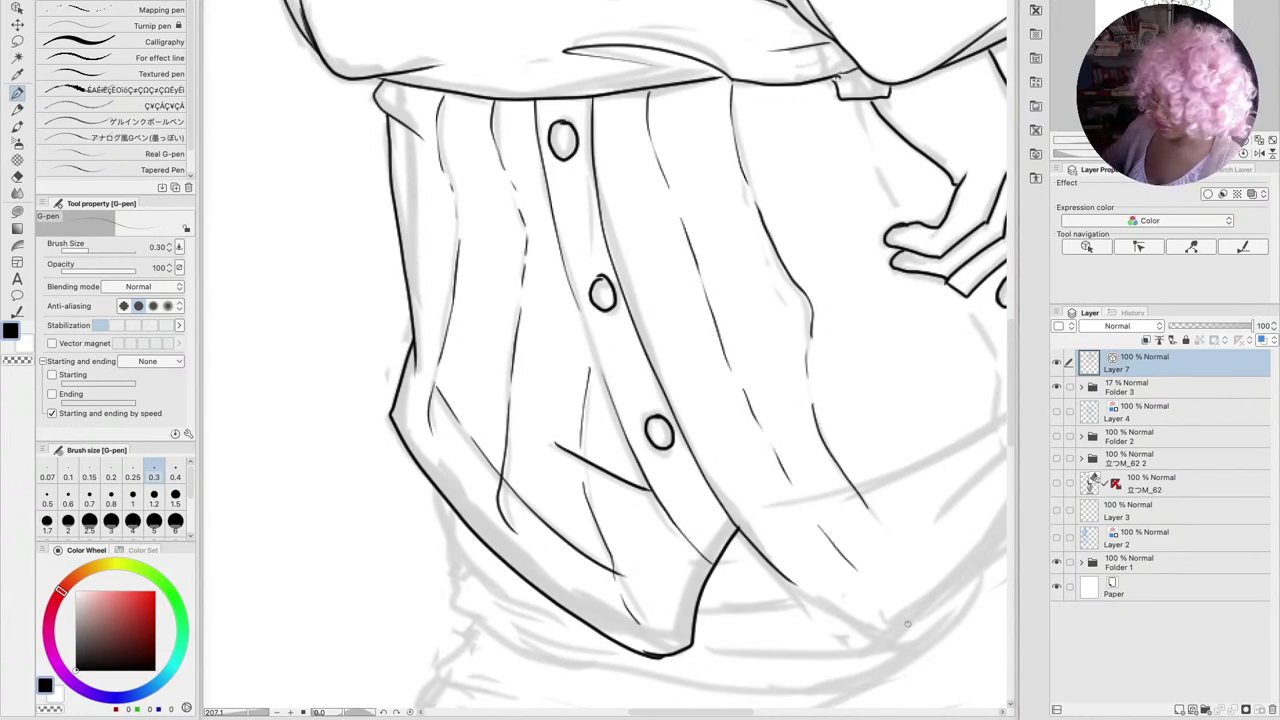
{"action": "left_click_drag", "start_coordinate": [750, 573], "coordinate": [402, 546]}
{"action": "mouse_move", "coordinate": [440, 477]}
{"action": "left_mouse_down"}
{"action": "mouse_move", "coordinate": [569, 443]}
{"action": "mouse_move", "coordinate": [810, 287]}
{"action": "mouse_move", "coordinate": [911, 186]}
{"action": "left_mouse_up"}
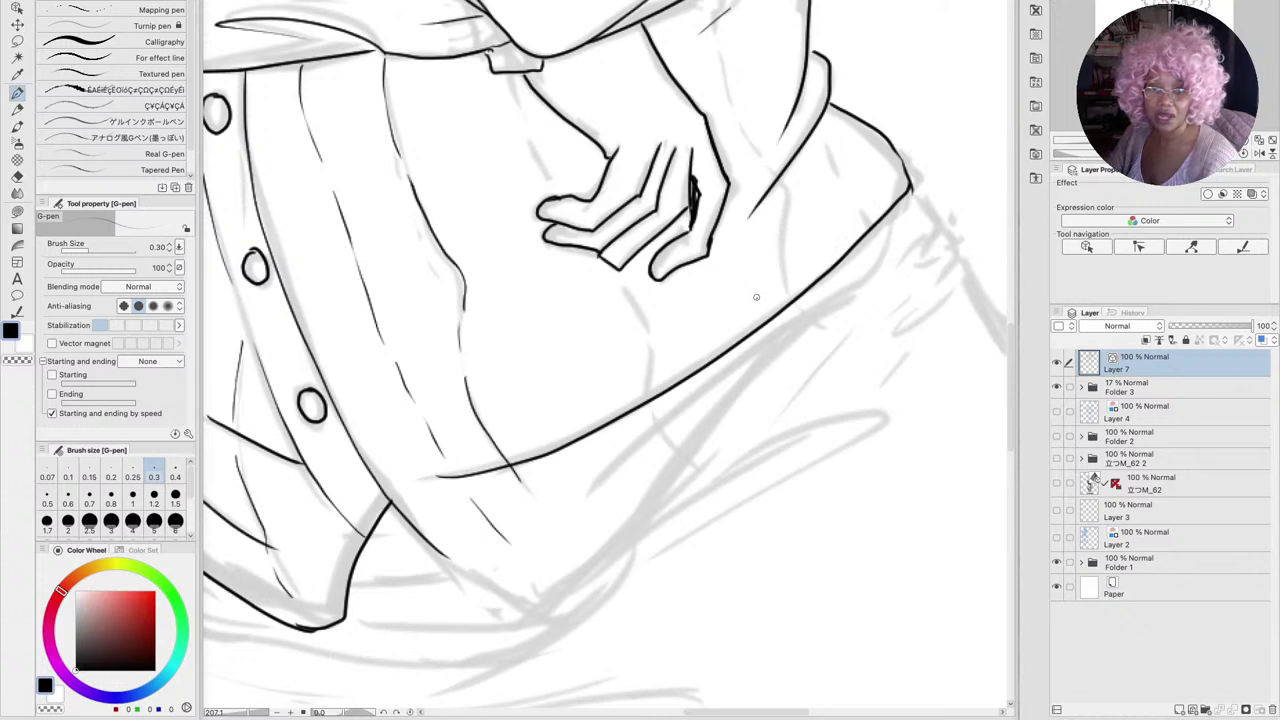
Ink fold lines above and below the hand and small folds near the jacket cuff
{"action": "left_click_drag", "start_coordinate": [779, 177], "coordinate": [786, 292]}
{"action": "mouse_move", "coordinate": [724, 4]}
{"action": "left_mouse_down"}
{"action": "mouse_move", "coordinate": [720, 64]}
{"action": "mouse_move", "coordinate": [778, 172]}
{"action": "left_mouse_up"}
{"action": "left_click_drag", "start_coordinate": [826, 138], "coordinate": [842, 186]}
{"action": "left_click_drag", "start_coordinate": [850, 176], "coordinate": [870, 228]}
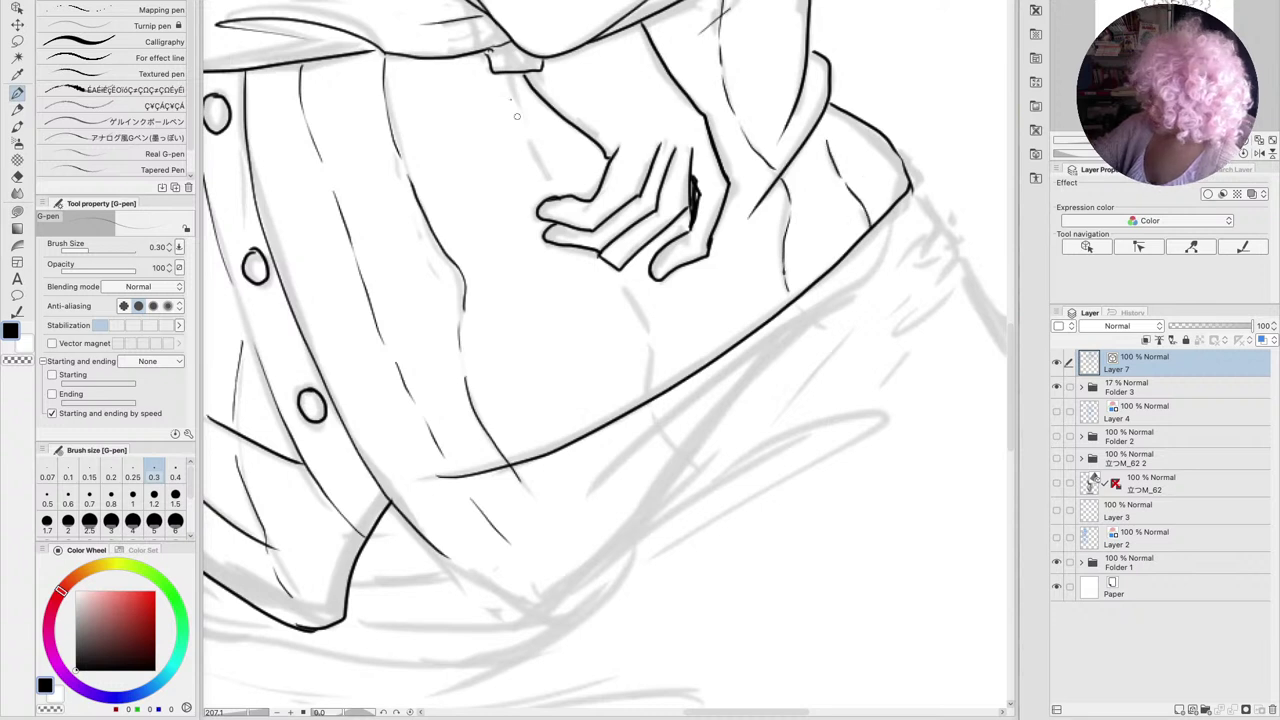
{"action": "left_click_drag", "start_coordinate": [512, 76], "coordinate": [550, 178]}
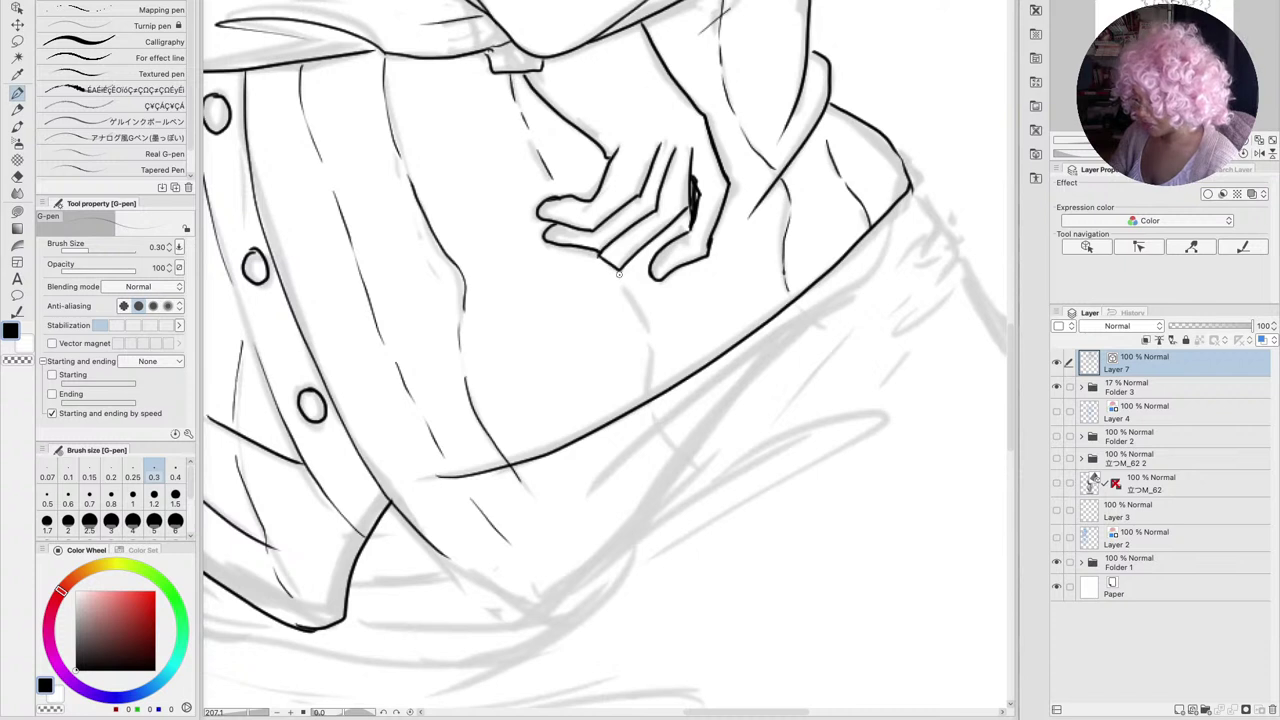
{"action": "mouse_move", "coordinate": [620, 274]}
{"action": "left_mouse_down"}
{"action": "mouse_move", "coordinate": [650, 346]}
{"action": "mouse_move", "coordinate": [656, 425]}
{"action": "mouse_move", "coordinate": [686, 470]}
{"action": "left_mouse_up"}
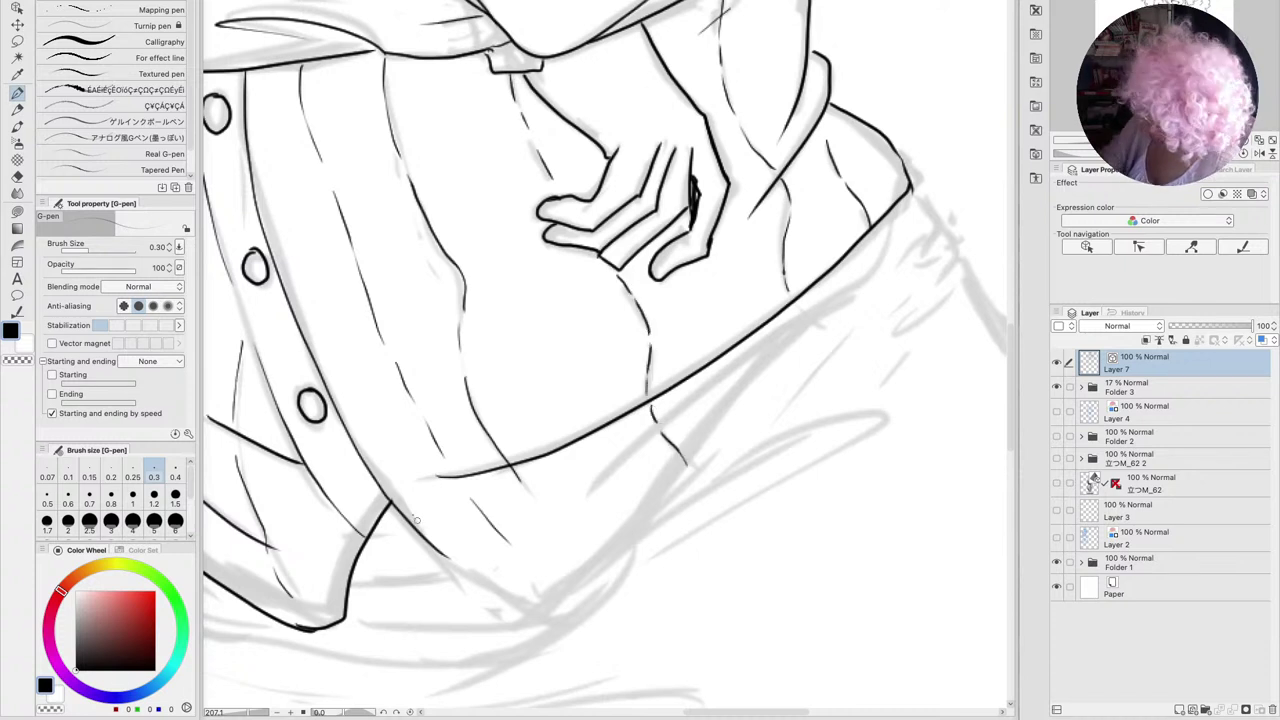
Ink the jacket's curved lower edge, skirt-waist fold and hip contour, then redraw the finger lines
{"action": "mouse_move", "coordinate": [392, 506]}
{"action": "left_mouse_down"}
{"action": "mouse_move", "coordinate": [526, 603]}
{"action": "mouse_move", "coordinate": [556, 605]}
{"action": "mouse_move", "coordinate": [640, 522]}
{"action": "mouse_move", "coordinate": [770, 350]}
{"action": "left_mouse_up"}
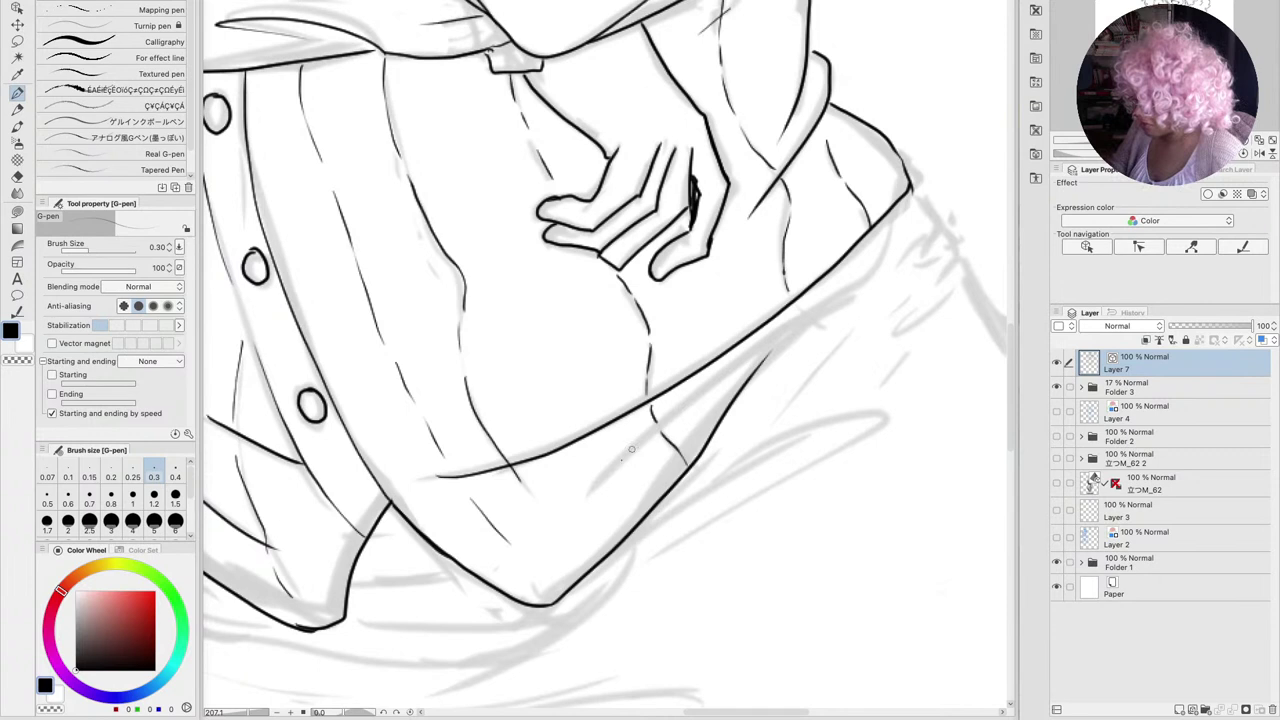
{"action": "mouse_move", "coordinate": [598, 492]}
{"action": "left_mouse_down"}
{"action": "mouse_move", "coordinate": [626, 455]}
{"action": "mouse_move", "coordinate": [776, 342]}
{"action": "left_mouse_up"}
{"action": "left_click_drag", "start_coordinate": [878, 266], "coordinate": [910, 184]}
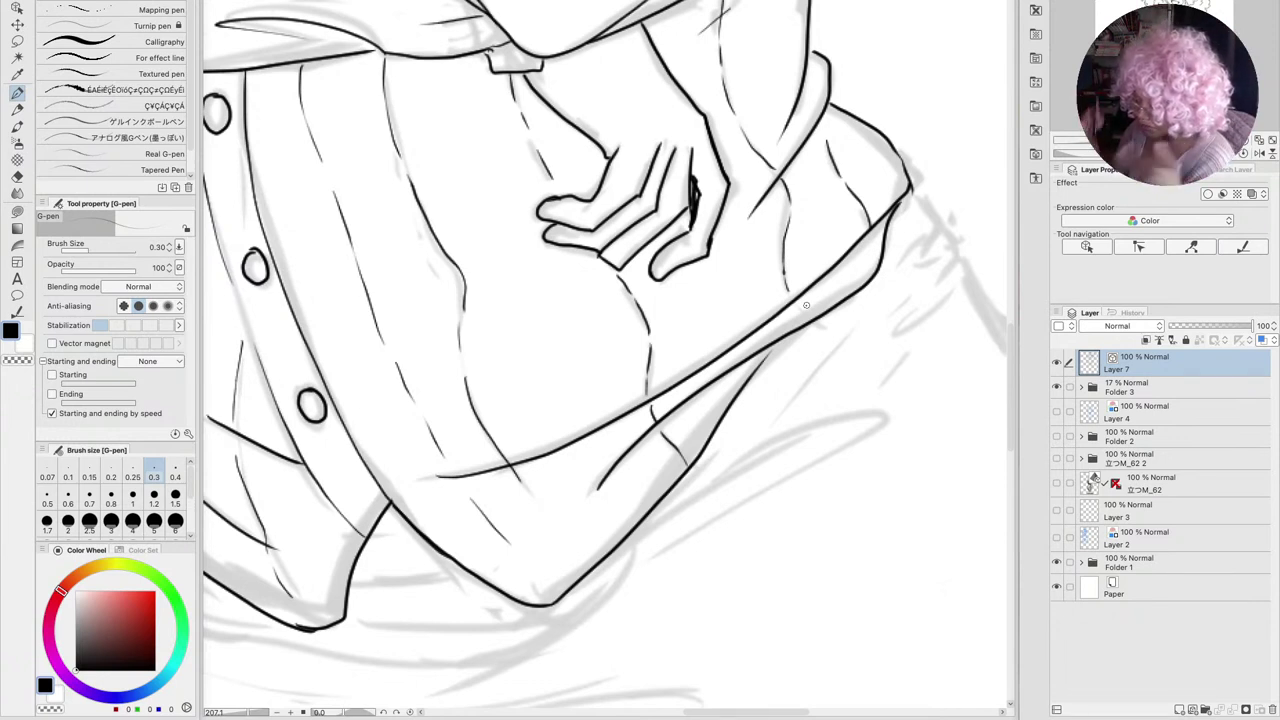
{"action": "left_click_drag", "start_coordinate": [700, 140], "coordinate": [690, 230]}
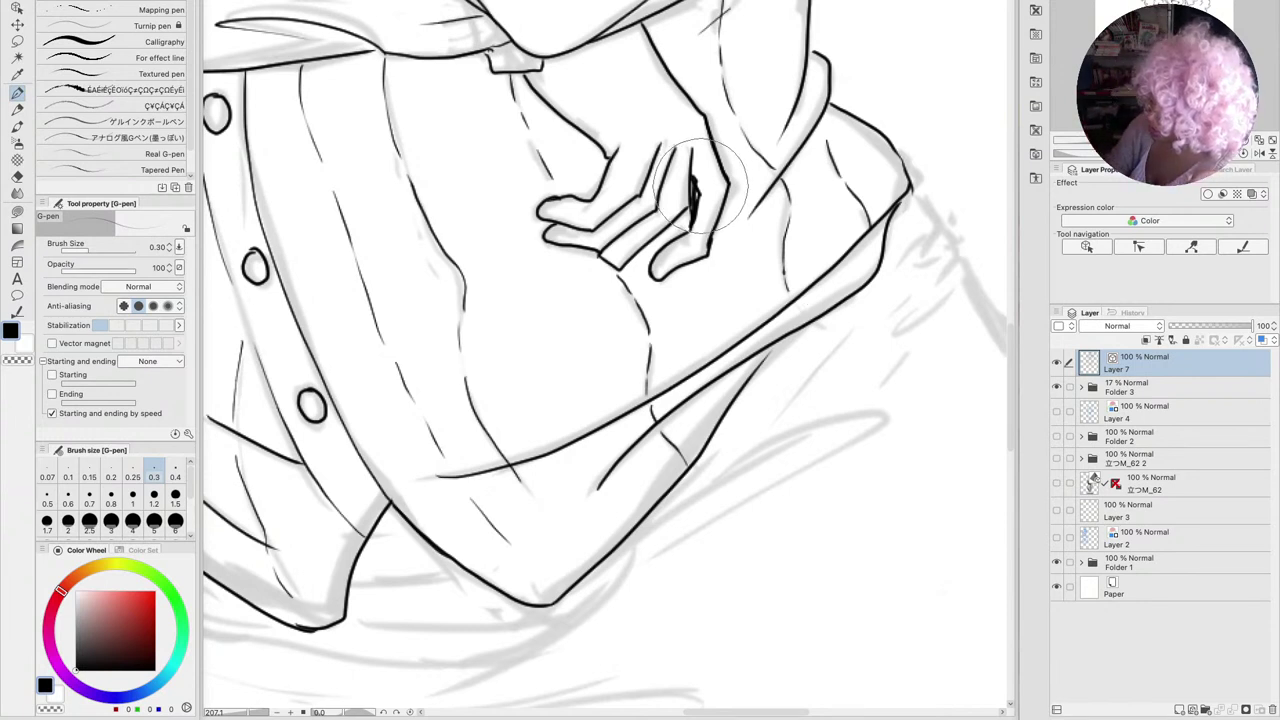
{"action": "left_click_drag", "start_coordinate": [698, 135], "coordinate": [688, 228]}
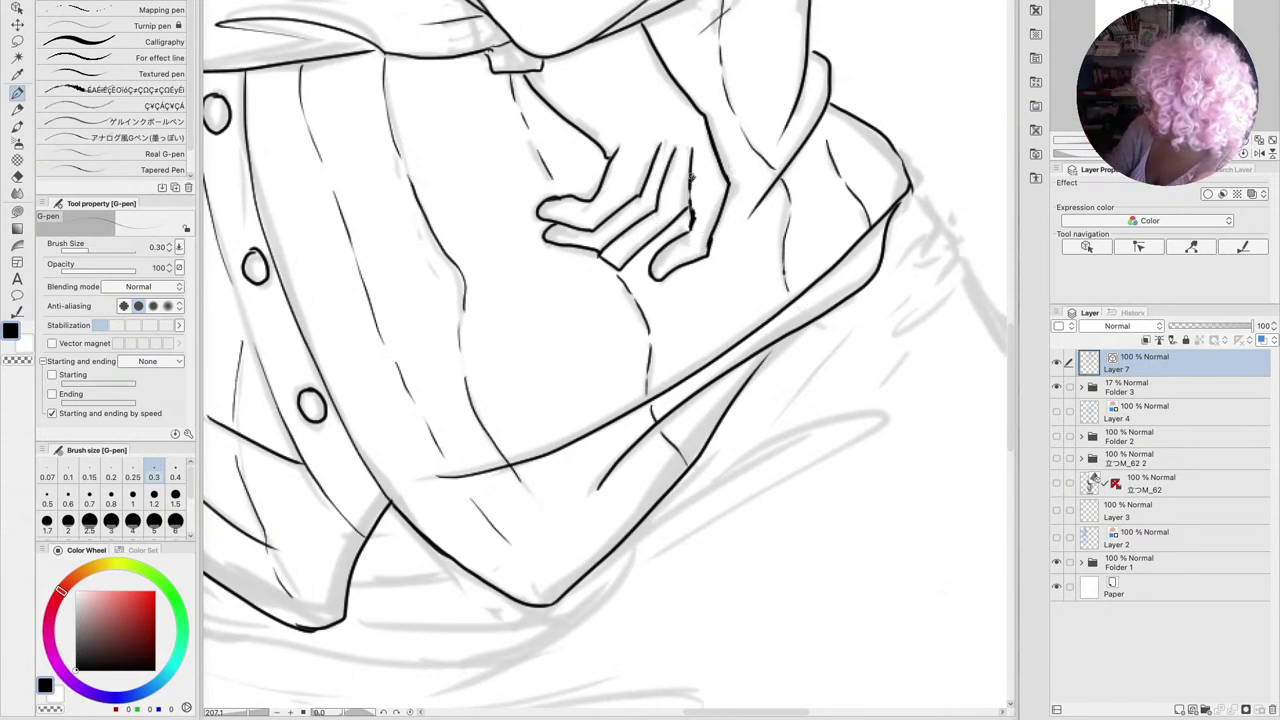
{"action": "left_click_drag", "start_coordinate": [692, 172], "coordinate": [688, 226]}
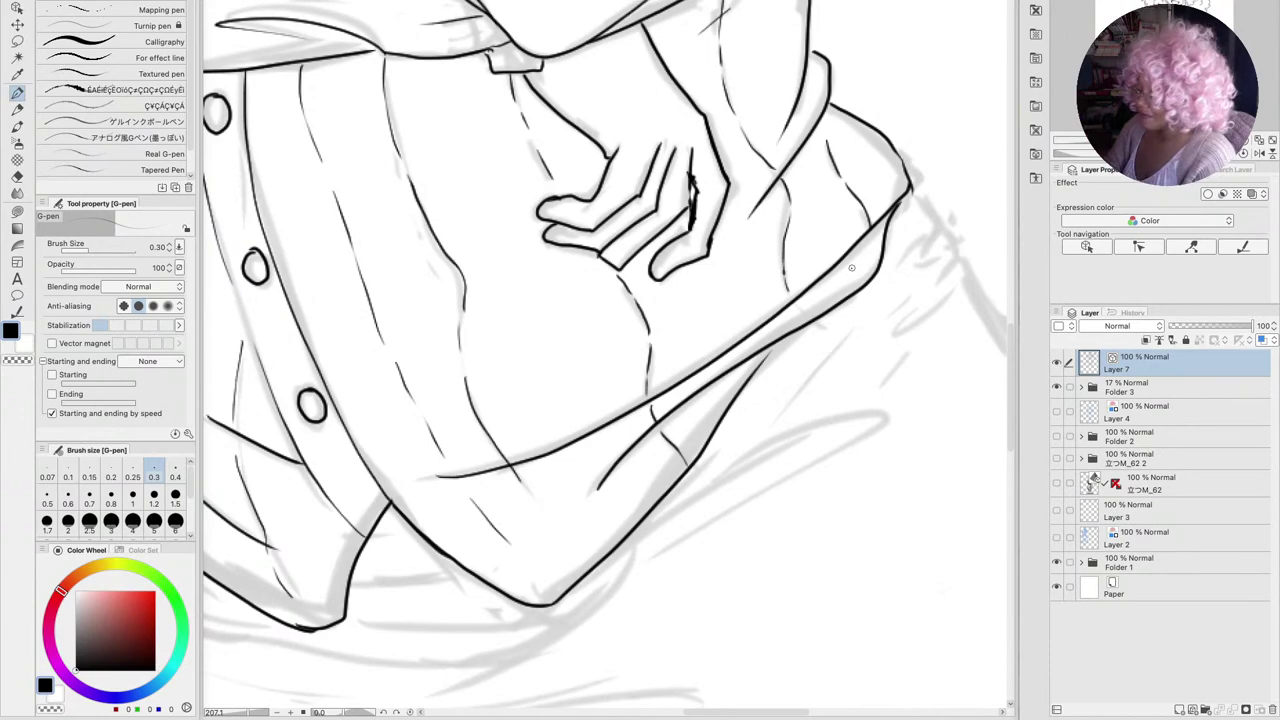
Ink the waist edge on the right hip with a long fold line and short hatch strokes
{"action": "mouse_move", "coordinate": [895, 305]}
{"action": "left_mouse_down"}
{"action": "mouse_move", "coordinate": [805, 280]}
{"action": "mouse_move", "coordinate": [790, 225]}
{"action": "mouse_move", "coordinate": [801, 205]}
{"action": "left_mouse_up"}
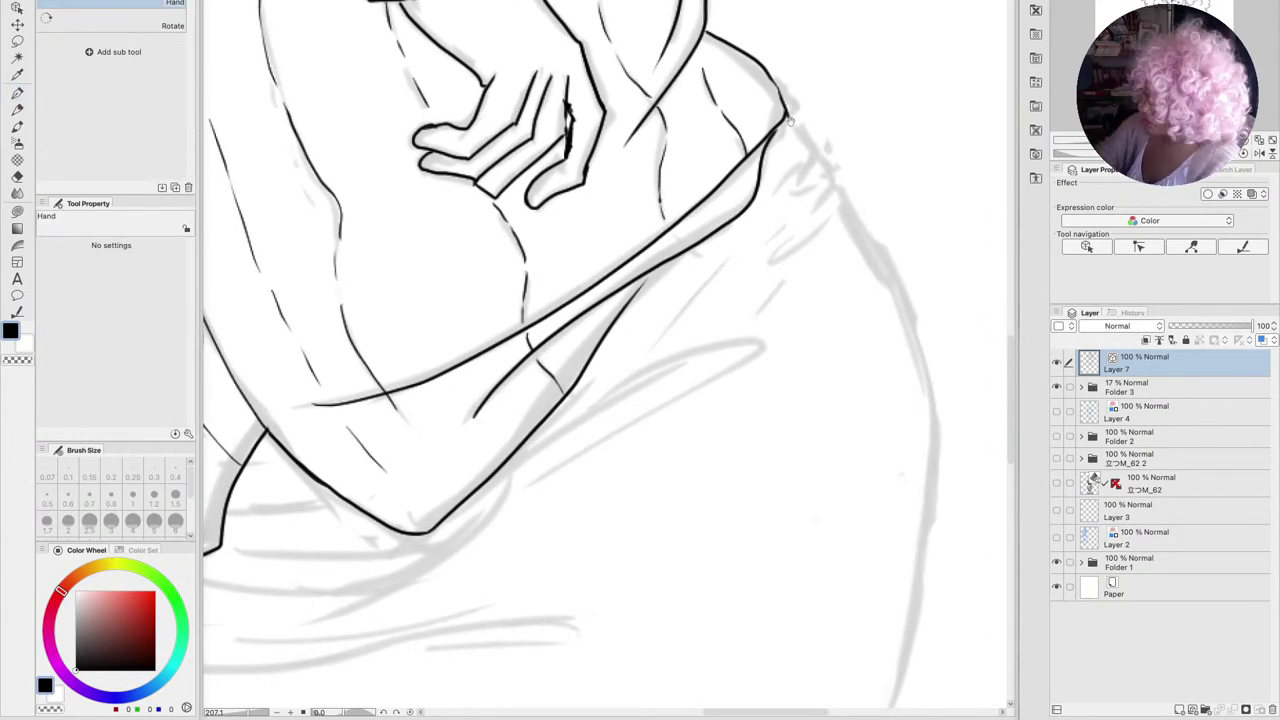
{"action": "key", "text": "p"}
{"action": "left_click_drag", "start_coordinate": [793, 120], "coordinate": [822, 158]}
{"action": "mouse_move", "coordinate": [802, 190]}
{"action": "left_mouse_down"}
{"action": "mouse_move", "coordinate": [825, 158]}
{"action": "mouse_move", "coordinate": [837, 179]}
{"action": "mouse_move", "coordinate": [836, 211]}
{"action": "left_mouse_up"}
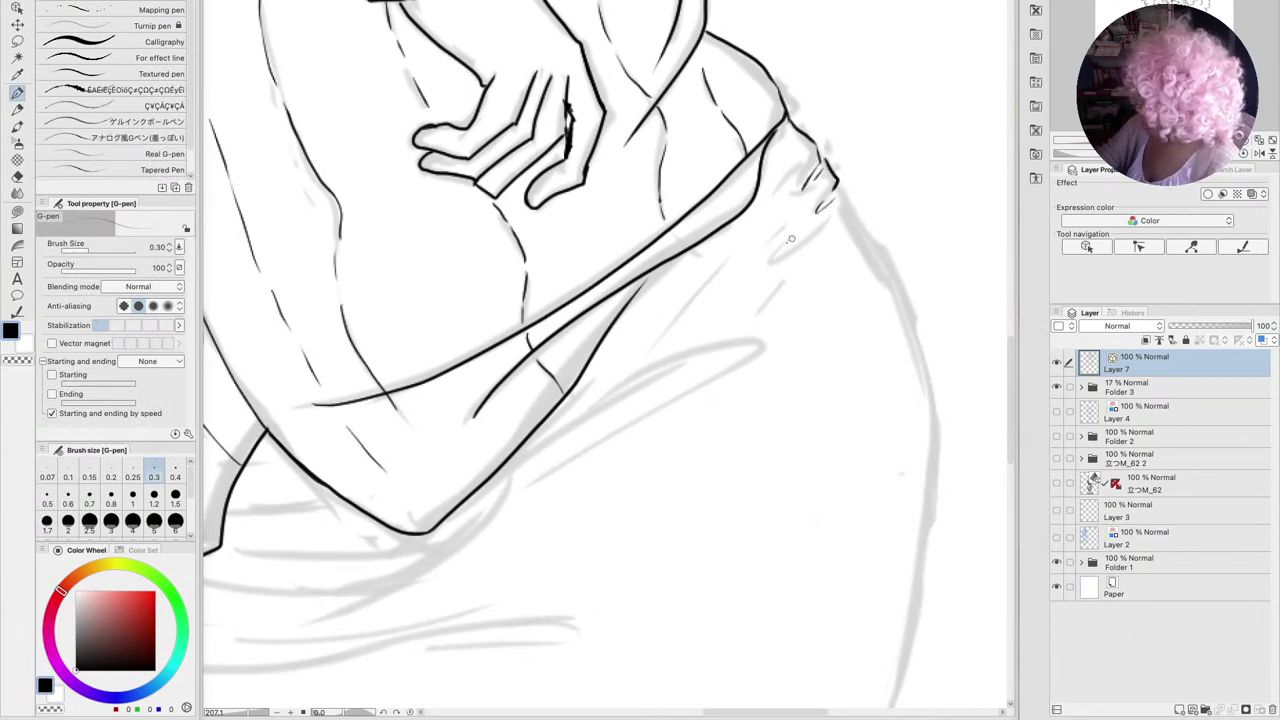
{"action": "mouse_move", "coordinate": [772, 258]}
{"action": "left_mouse_down"}
{"action": "mouse_move", "coordinate": [838, 212]}
{"action": "mouse_move", "coordinate": [880, 266]}
{"action": "mouse_move", "coordinate": [922, 378]}
{"action": "mouse_move", "coordinate": [918, 556]}
{"action": "left_mouse_up"}
{"action": "left_click_drag", "start_coordinate": [722, 265], "coordinate": [684, 300]}
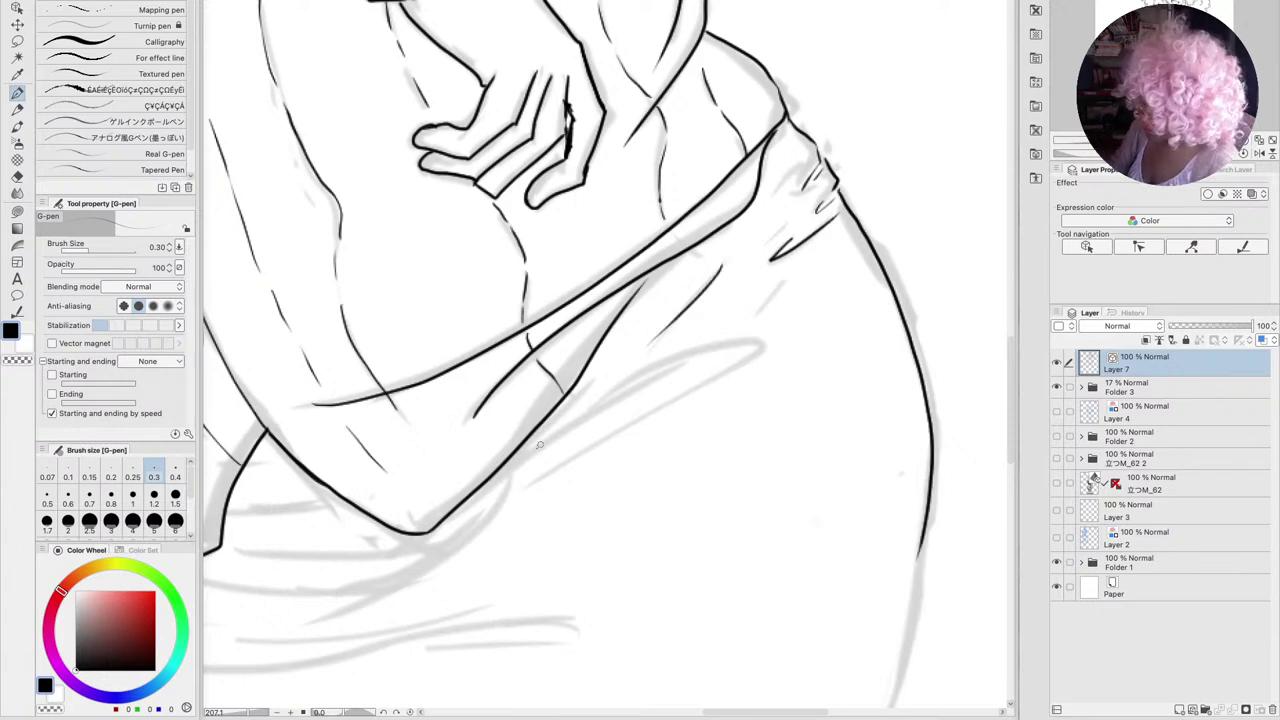
{"action": "mouse_move", "coordinate": [518, 462]}
{"action": "left_mouse_down"}
{"action": "mouse_move", "coordinate": [638, 376]}
{"action": "mouse_move", "coordinate": [754, 355]}
{"action": "mouse_move", "coordinate": [524, 464]}
{"action": "left_mouse_up"}
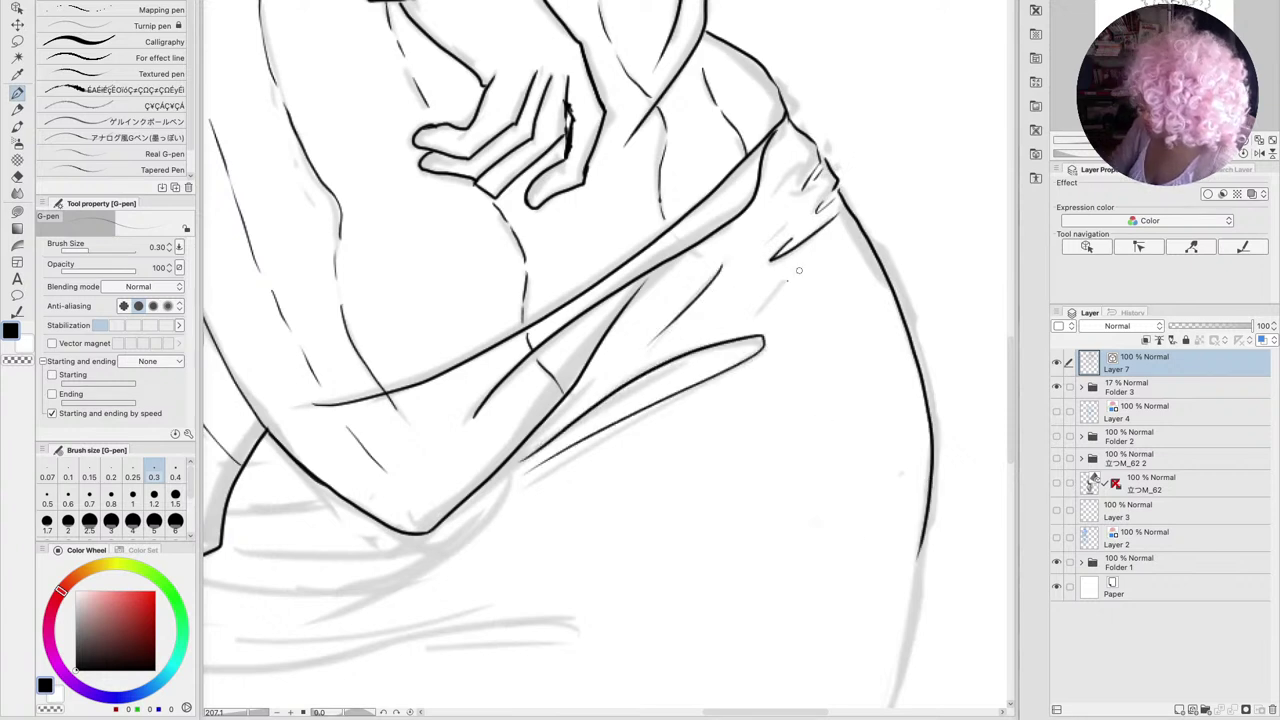
{"action": "left_click_drag", "start_coordinate": [782, 284], "coordinate": [762, 304]}
{"action": "left_click_drag", "start_coordinate": [814, 146], "coordinate": [778, 194]}
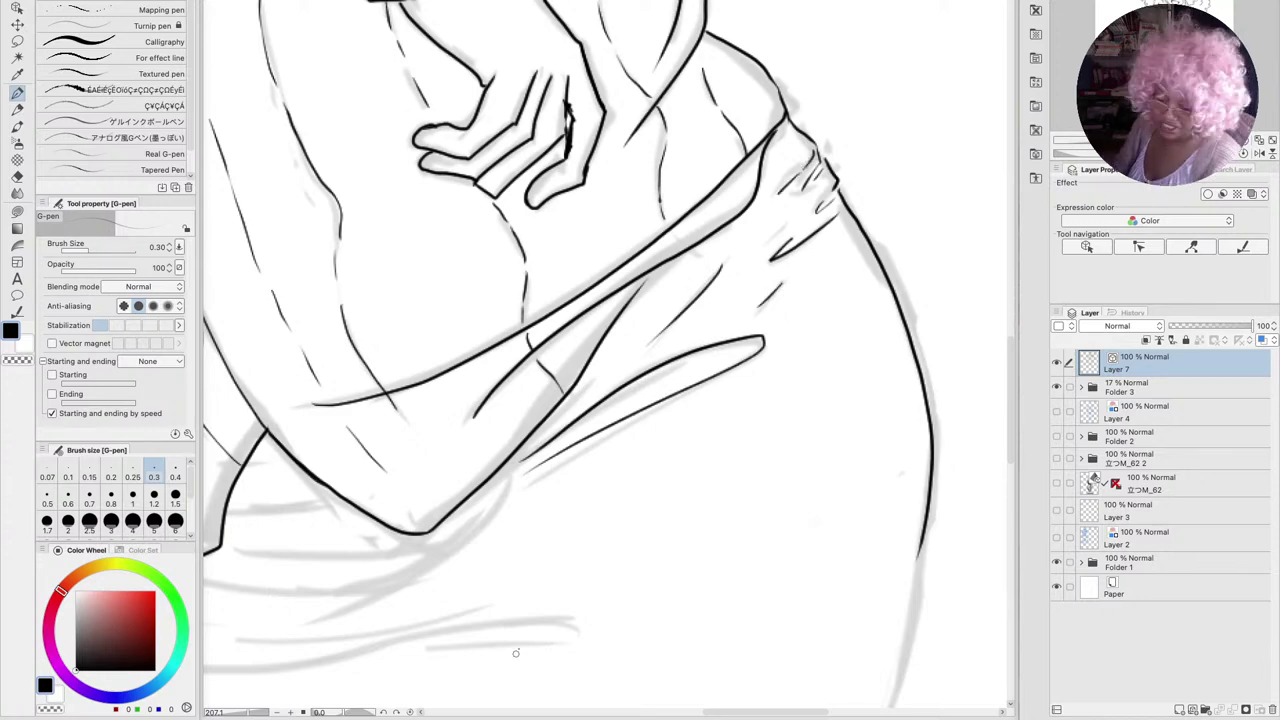
Ink a long curve under the jacket hem along the left hip, with short fold strokes
{"action": "key", "text": "space"}
{"action": "left_click_drag", "start_coordinate": [532, 627], "coordinate": [841, 435]}
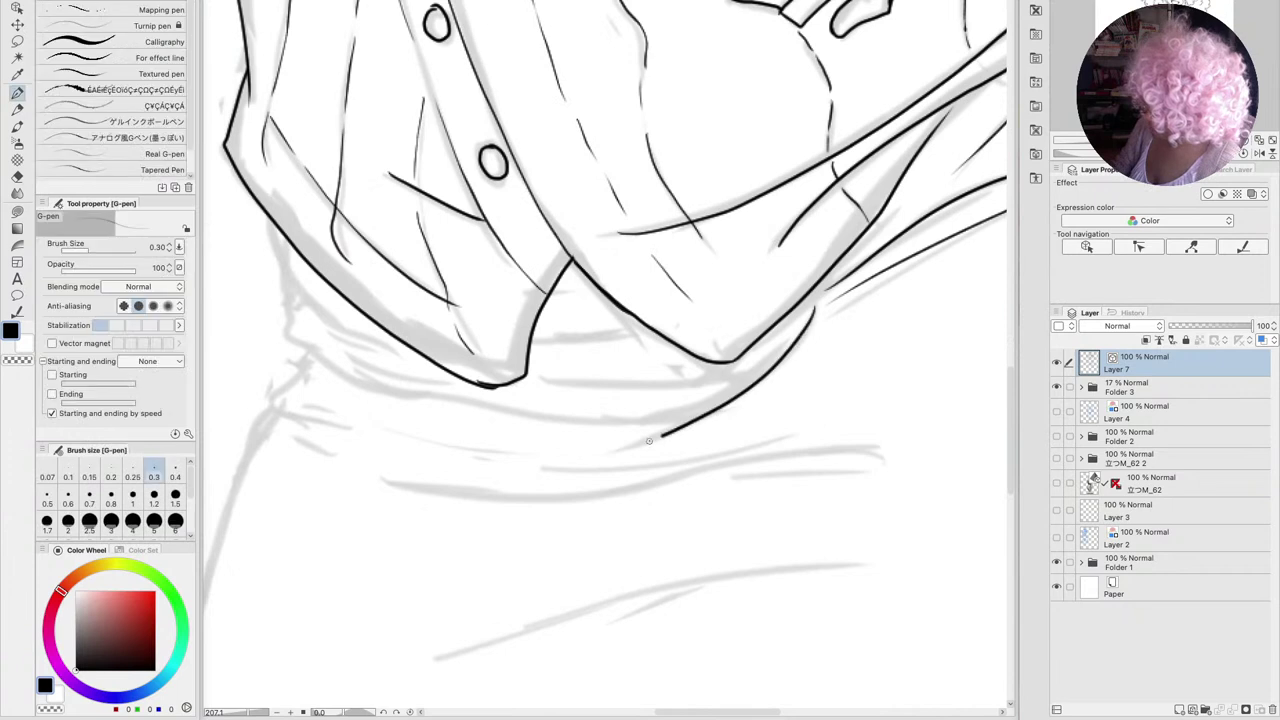
{"action": "left_click_drag", "start_coordinate": [814, 309], "coordinate": [600, 448]}
{"action": "mouse_move", "coordinate": [350, 365]}
{"action": "left_mouse_down"}
{"action": "mouse_move", "coordinate": [530, 417]}
{"action": "mouse_move", "coordinate": [677, 421]}
{"action": "mouse_move", "coordinate": [780, 348]}
{"action": "mouse_move", "coordinate": [580, 340]}
{"action": "mouse_move", "coordinate": [645, 330]}
{"action": "left_mouse_up"}
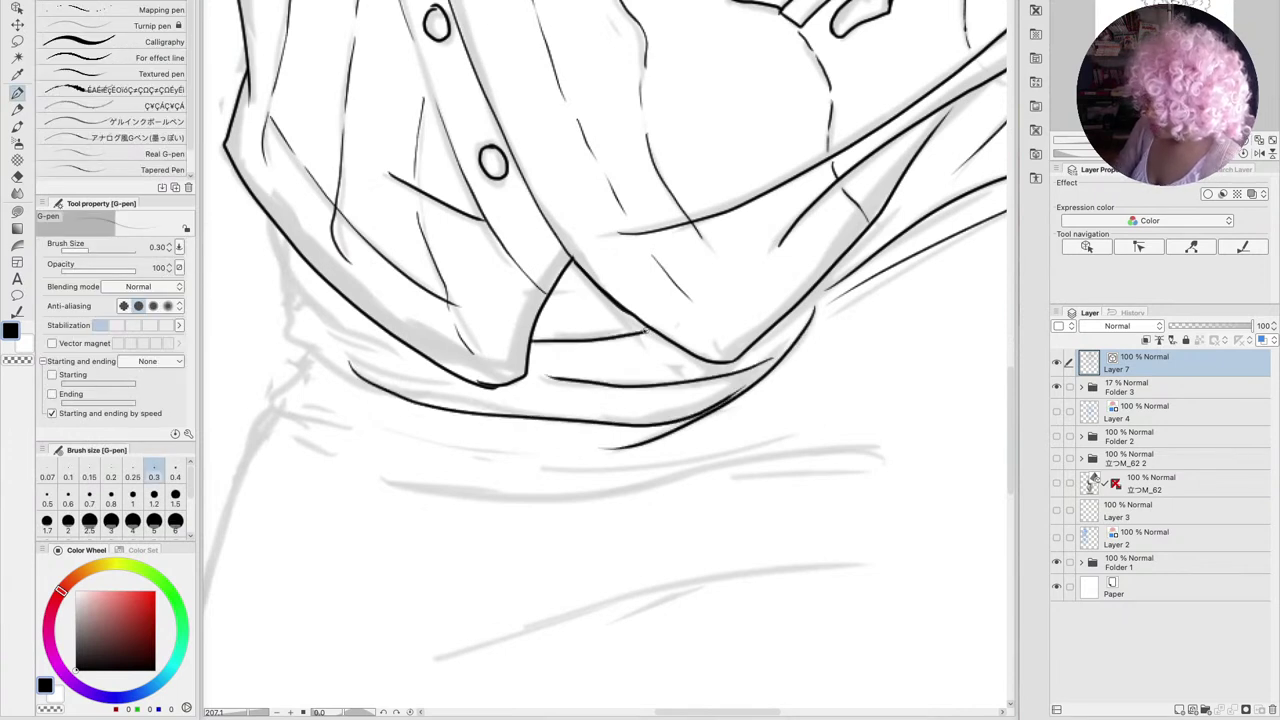
{"action": "mouse_move", "coordinate": [266, 219]}
{"action": "left_mouse_down"}
{"action": "mouse_move", "coordinate": [276, 250]}
{"action": "mouse_move", "coordinate": [378, 340]}
{"action": "mouse_move", "coordinate": [460, 383]}
{"action": "left_mouse_up"}
{"action": "mouse_move", "coordinate": [278, 268]}
{"action": "left_mouse_down"}
{"action": "mouse_move", "coordinate": [287, 328]}
{"action": "mouse_move", "coordinate": [395, 397]}
{"action": "left_mouse_up"}
Ink fold lines across the skirt's top, its long left side and a long diagonal fold
{"action": "mouse_move", "coordinate": [543, 586]}
{"action": "left_mouse_down"}
{"action": "mouse_move", "coordinate": [677, 440]}
{"action": "mouse_move", "coordinate": [624, 364]}
{"action": "left_mouse_up"}
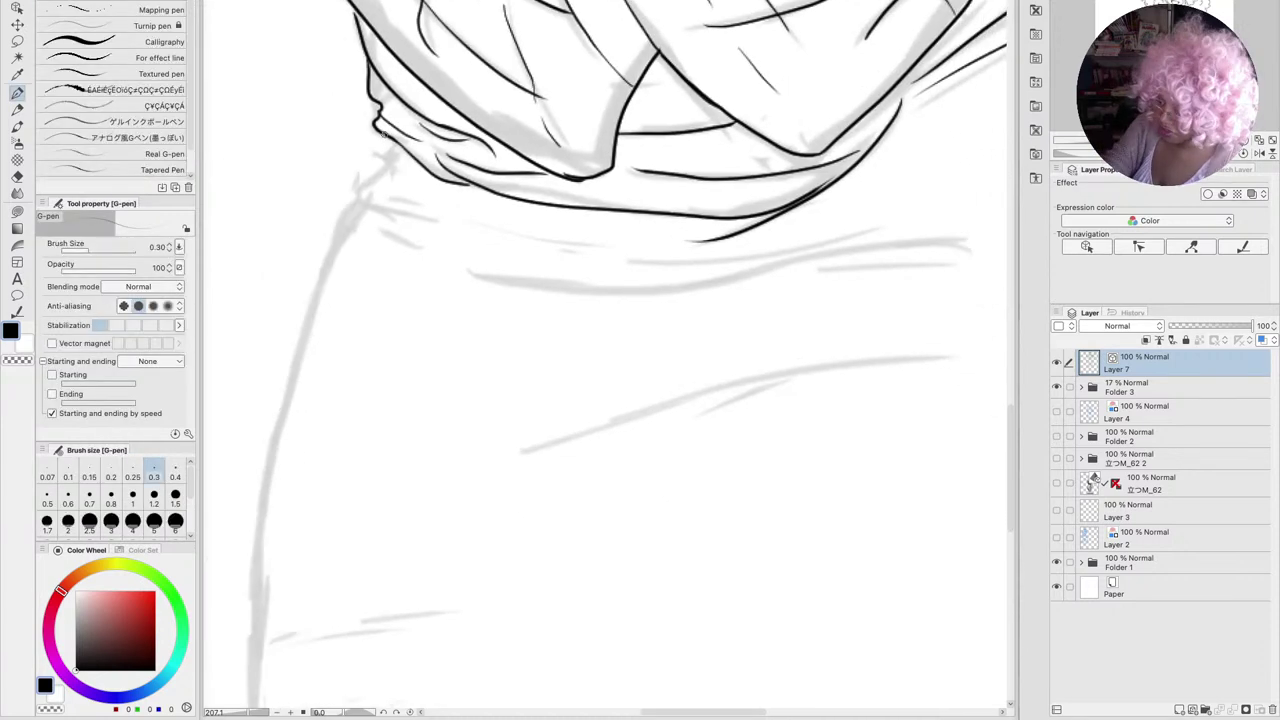
{"action": "mouse_move", "coordinate": [376, 132]}
{"action": "left_mouse_down"}
{"action": "mouse_move", "coordinate": [392, 172]}
{"action": "mouse_move", "coordinate": [357, 203]}
{"action": "mouse_move", "coordinate": [460, 219]}
{"action": "left_mouse_up"}
{"action": "mouse_move", "coordinate": [471, 268]}
{"action": "left_mouse_down"}
{"action": "mouse_move", "coordinate": [768, 278]}
{"action": "mouse_move", "coordinate": [972, 251]}
{"action": "left_mouse_up"}
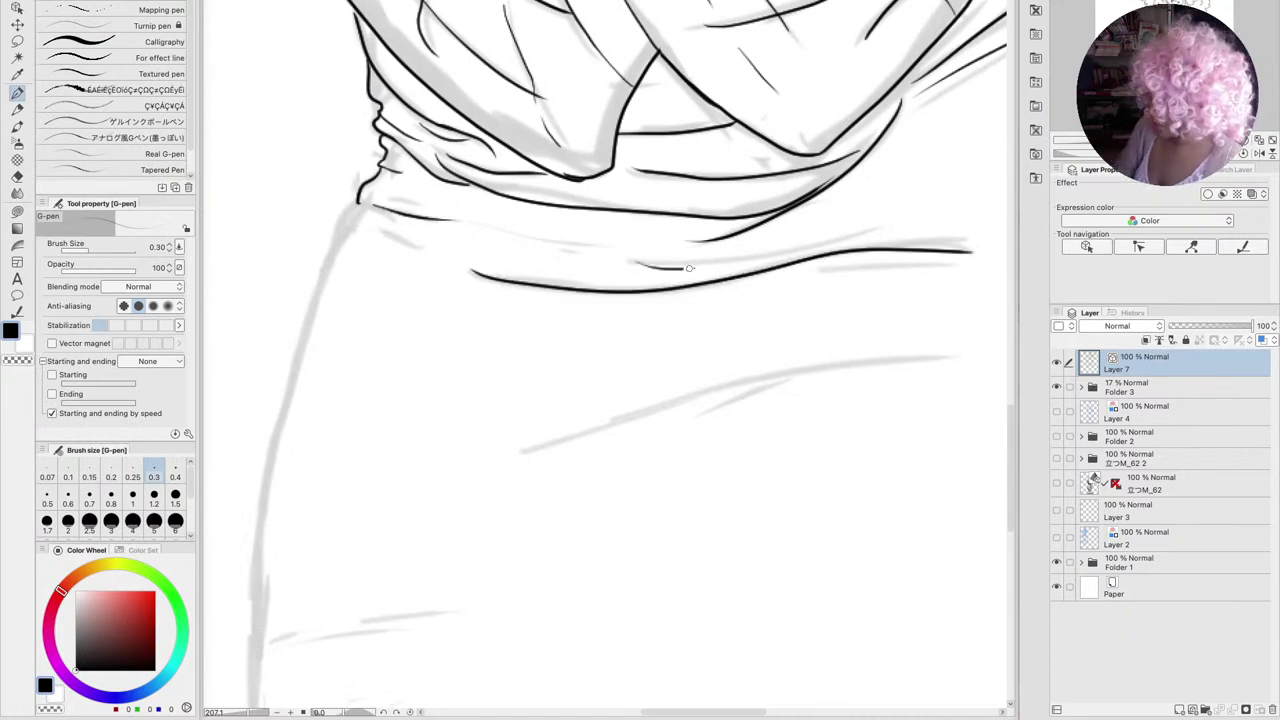
{"action": "left_click_drag", "start_coordinate": [634, 266], "coordinate": [858, 234]}
{"action": "mouse_move", "coordinate": [358, 204]}
{"action": "left_mouse_down"}
{"action": "mouse_move", "coordinate": [324, 272]}
{"action": "mouse_move", "coordinate": [266, 495]}
{"action": "mouse_move", "coordinate": [258, 655]}
{"action": "left_mouse_up"}
{"action": "left_click_drag", "start_coordinate": [509, 461], "coordinate": [960, 356]}
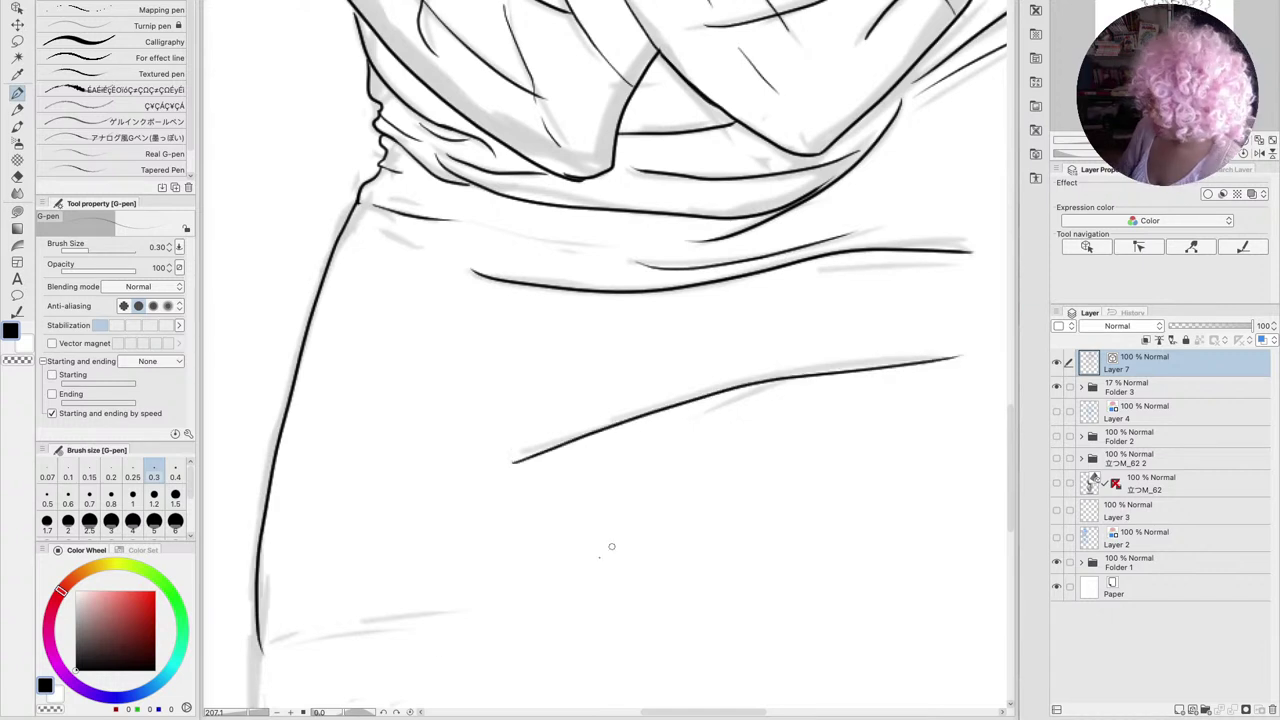
Extend the skirt's left edge to the hem and ink the hem line with a second line above it
{"action": "key", "text": "space"}
{"action": "left_click_drag", "start_coordinate": [583, 371], "coordinate": [725, 53]}
{"action": "left_click_drag", "start_coordinate": [591, 337], "coordinate": [554, 257]}
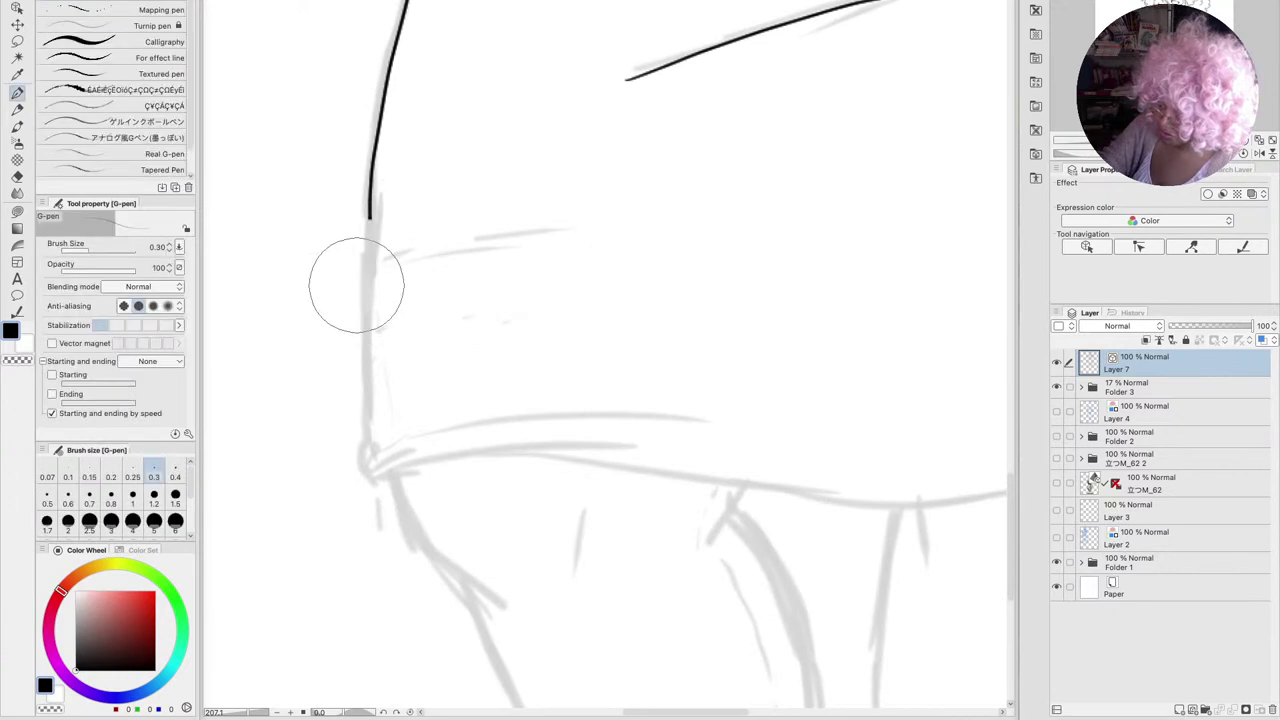
{"action": "mouse_move", "coordinate": [369, 218]}
{"action": "left_mouse_down"}
{"action": "mouse_move", "coordinate": [376, 477]}
{"action": "mouse_move", "coordinate": [488, 456]}
{"action": "left_mouse_up"}
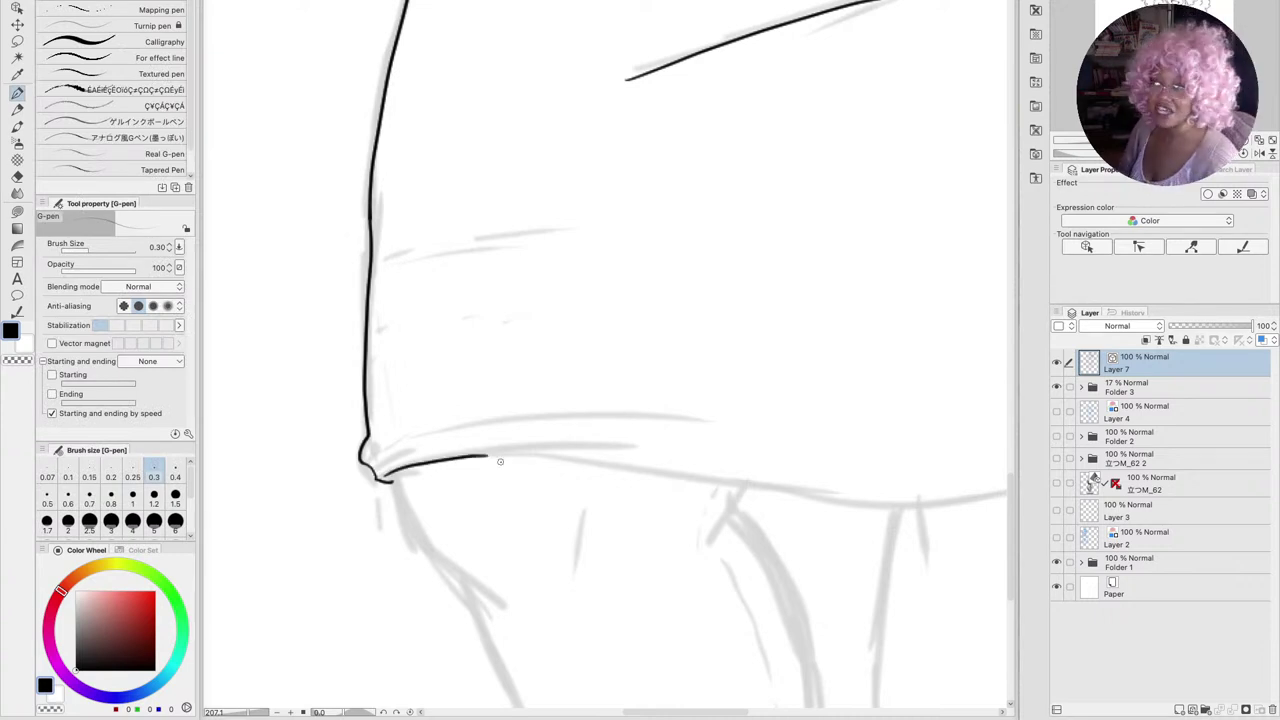
{"action": "left_click_drag", "start_coordinate": [468, 456], "coordinate": [736, 451]}
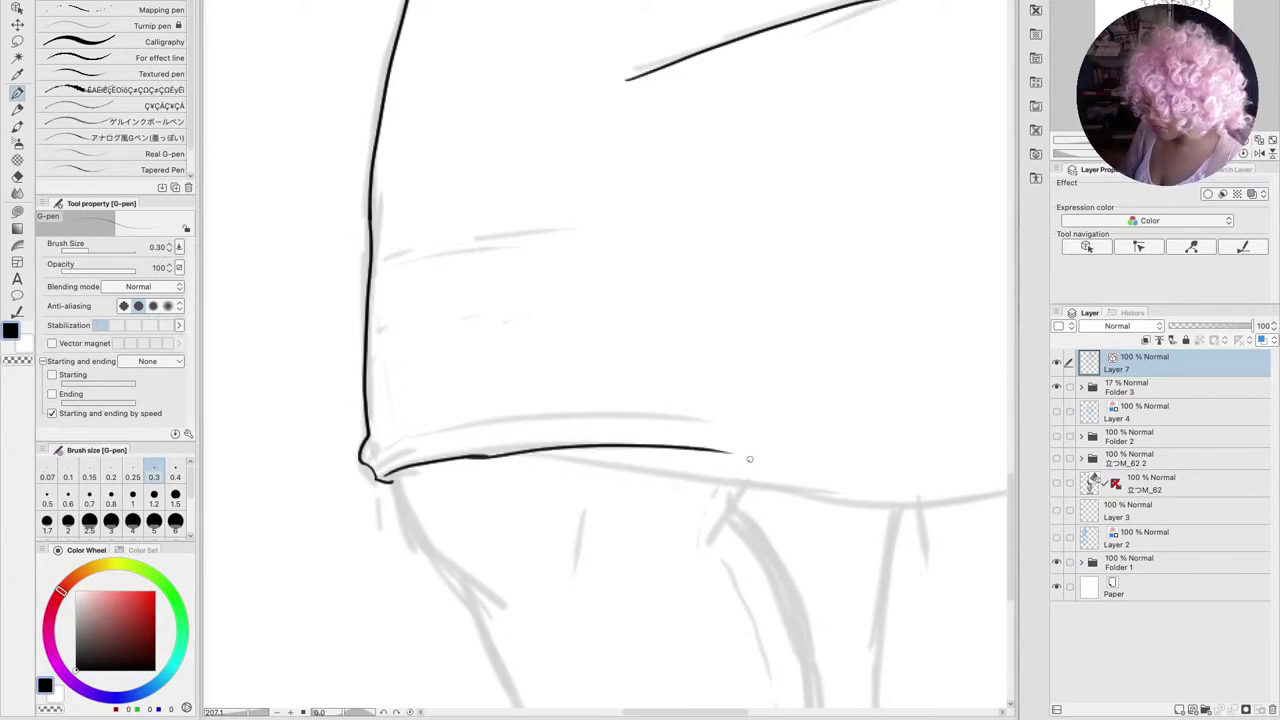
{"action": "mouse_move", "coordinate": [387, 448]}
{"action": "left_mouse_down"}
{"action": "mouse_move", "coordinate": [512, 421]}
{"action": "mouse_move", "coordinate": [760, 426]}
{"action": "left_mouse_up"}
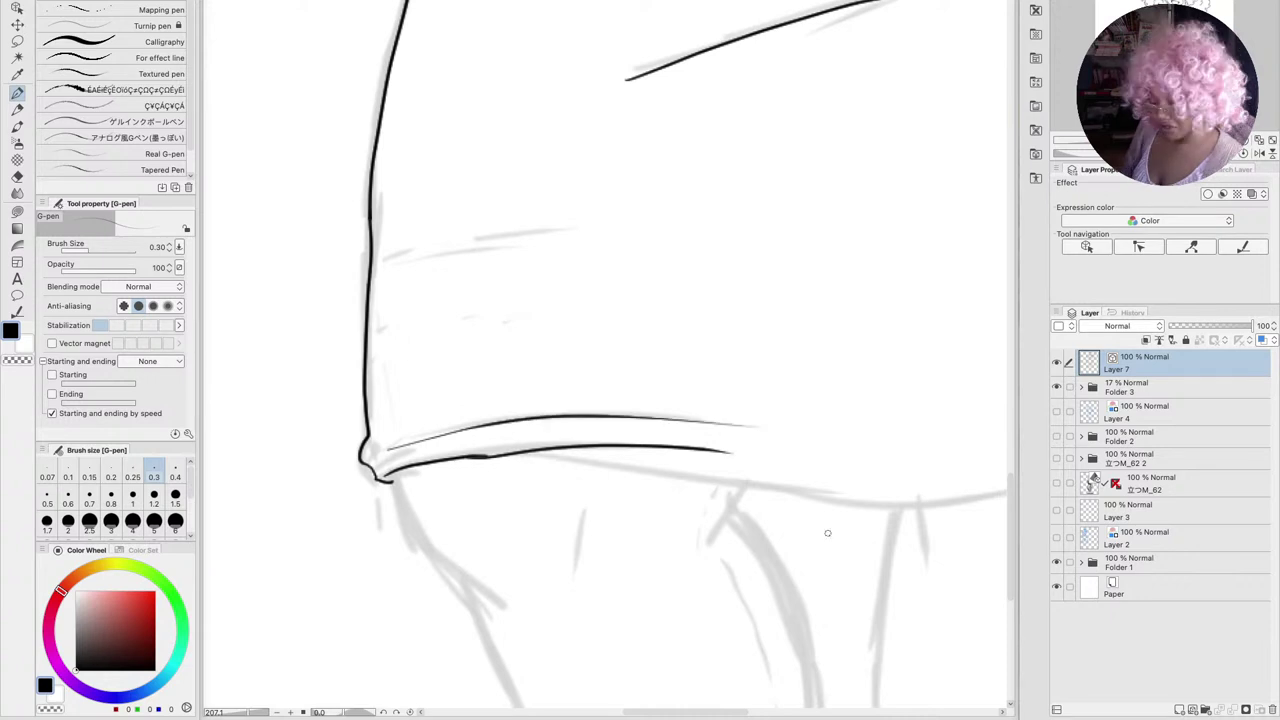
{"action": "mouse_move", "coordinate": [827, 533]}
{"action": "left_mouse_down"}
{"action": "mouse_move", "coordinate": [529, 431]}
{"action": "mouse_move", "coordinate": [611, 451]}
{"action": "left_mouse_up"}
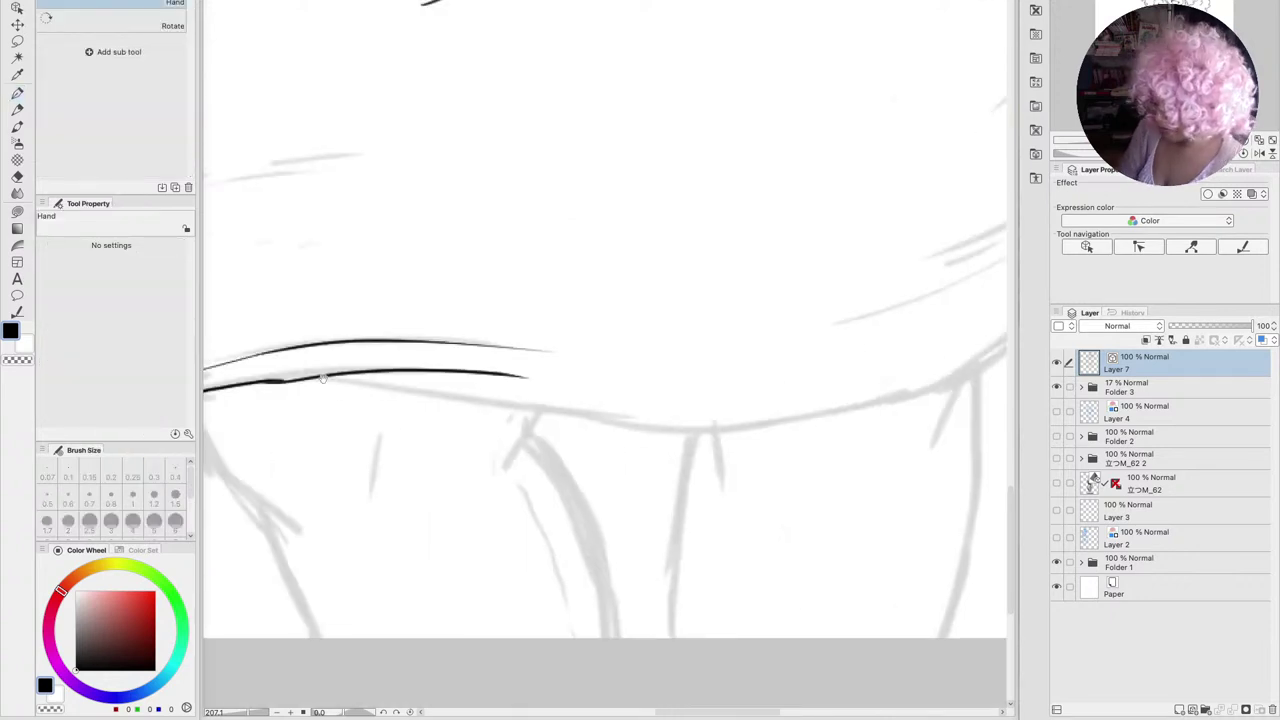
{"action": "mouse_move", "coordinate": [322, 378]}
{"action": "left_mouse_down"}
{"action": "mouse_move", "coordinate": [489, 400]}
{"action": "mouse_move", "coordinate": [583, 571]}
{"action": "left_mouse_up"}
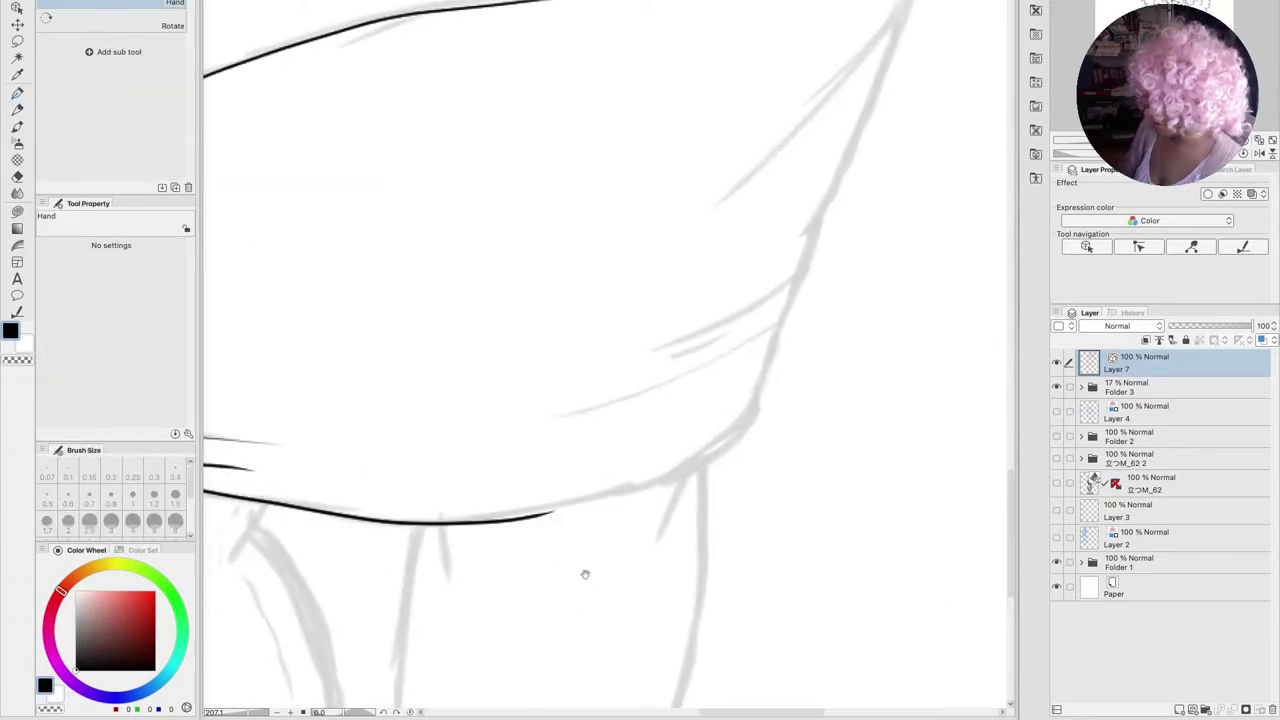
Ink the skirt's right contour down to the hem with parallel strokes and fold lines
{"action": "left_click_drag", "start_coordinate": [865, 117], "coordinate": [787, 266]}
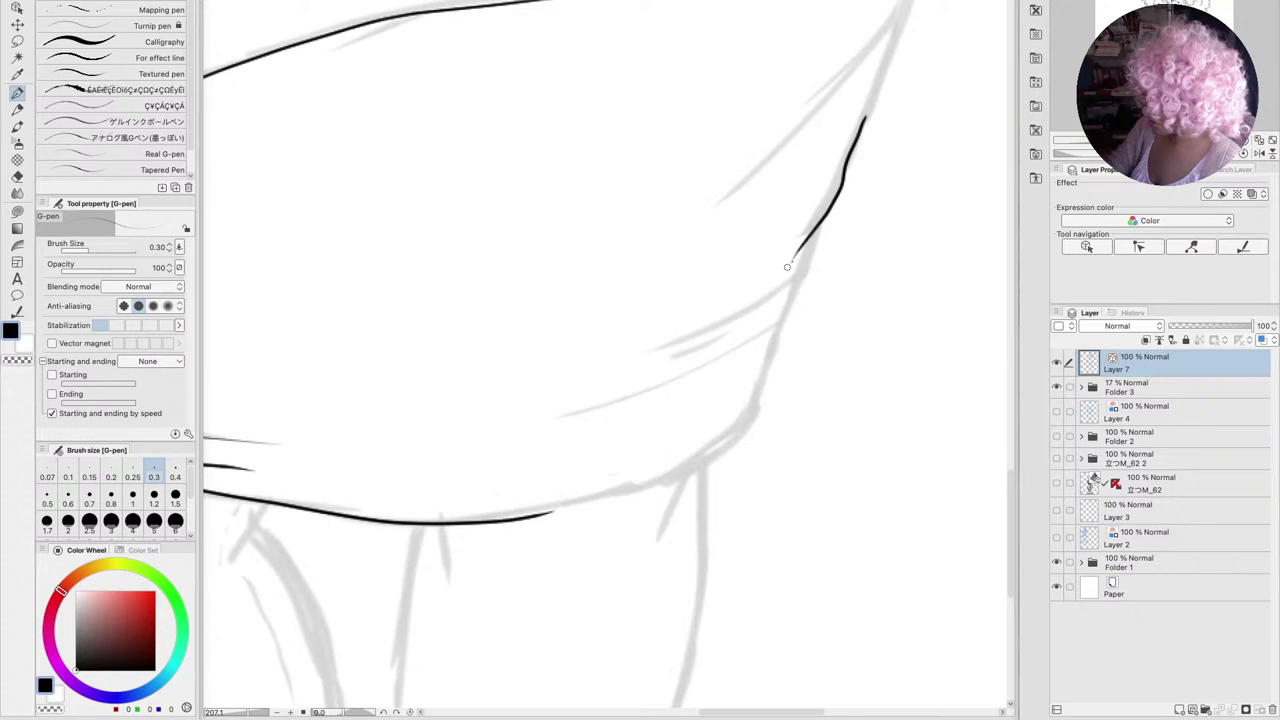
{"action": "left_click_drag", "start_coordinate": [817, 226], "coordinate": [789, 285]}
{"action": "left_click_drag", "start_coordinate": [752, 326], "coordinate": [668, 357]}
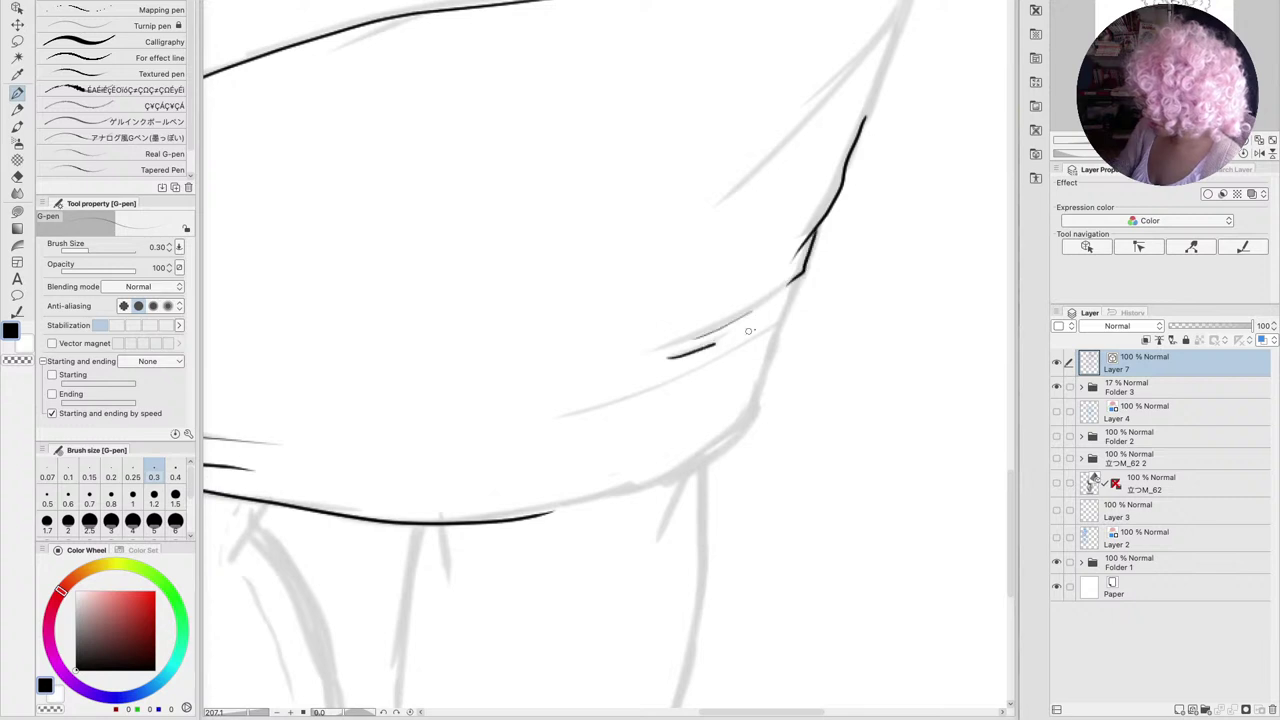
{"action": "left_click_drag", "start_coordinate": [561, 417], "coordinate": [732, 350]}
{"action": "mouse_move", "coordinate": [794, 284]}
{"action": "left_mouse_down"}
{"action": "mouse_move", "coordinate": [755, 407]}
{"action": "mouse_move", "coordinate": [703, 464]}
{"action": "mouse_move", "coordinate": [518, 520]}
{"action": "left_mouse_up"}
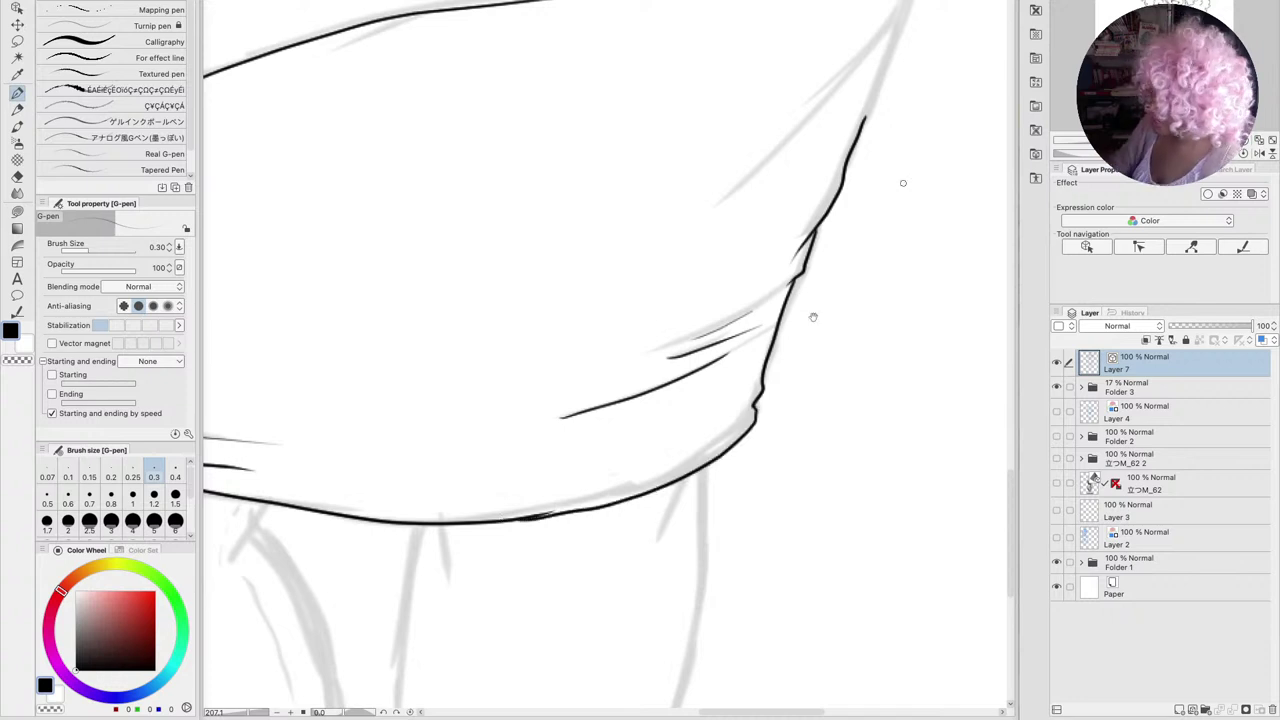
{"action": "left_click_drag", "start_coordinate": [813, 317], "coordinate": [803, 417]}
{"action": "mouse_move", "coordinate": [841, 72]}
{"action": "left_mouse_down"}
{"action": "mouse_move", "coordinate": [765, 378]}
{"action": "mouse_move", "coordinate": [741, 398]}
{"action": "left_mouse_up"}
{"action": "mouse_move", "coordinate": [806, 248]}
{"action": "left_mouse_down"}
{"action": "mouse_move", "coordinate": [746, 342]}
{"action": "mouse_move", "coordinate": [578, 502]}
{"action": "left_mouse_up"}
{"action": "left_click_drag", "start_coordinate": [584, 560], "coordinate": [684, 392]}
Ink the right leg's outer and inner edges below the skirt hem
{"action": "scroll", "coordinate": [684, 392], "scroll_direction": "down", "scroll_amount": 10}
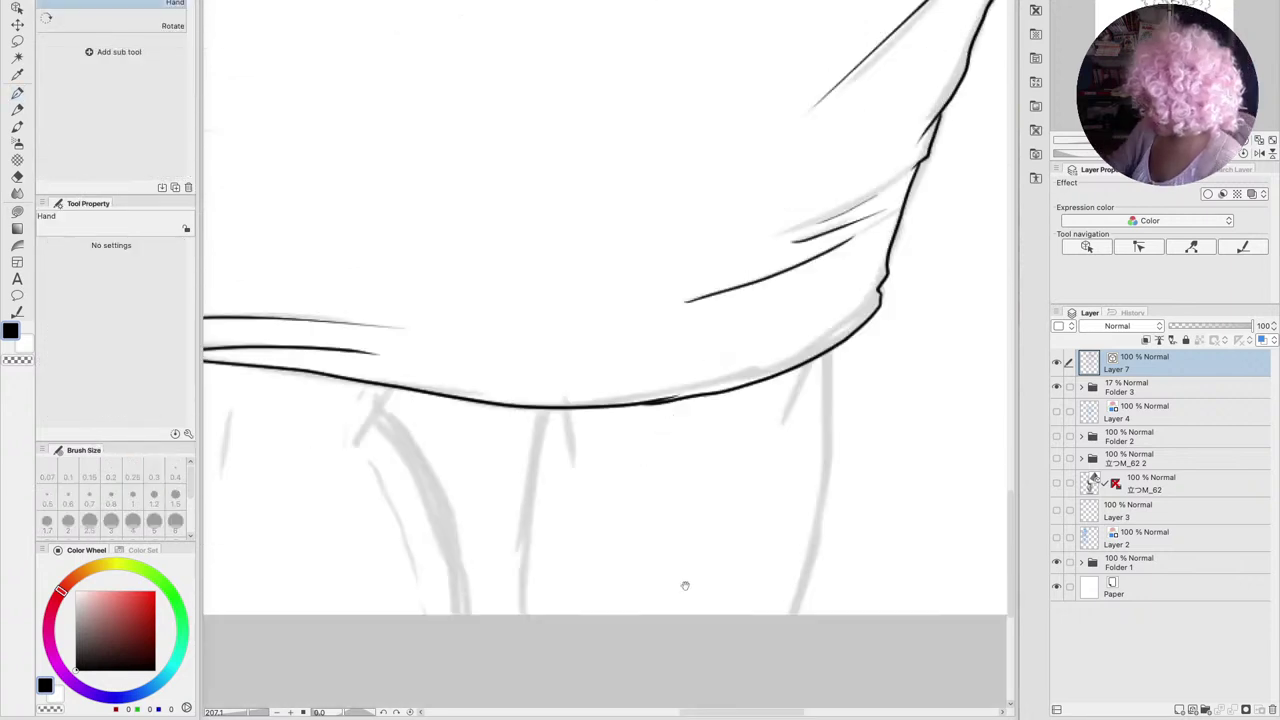
{"action": "left_click_drag", "start_coordinate": [570, 320], "coordinate": [587, 385]}
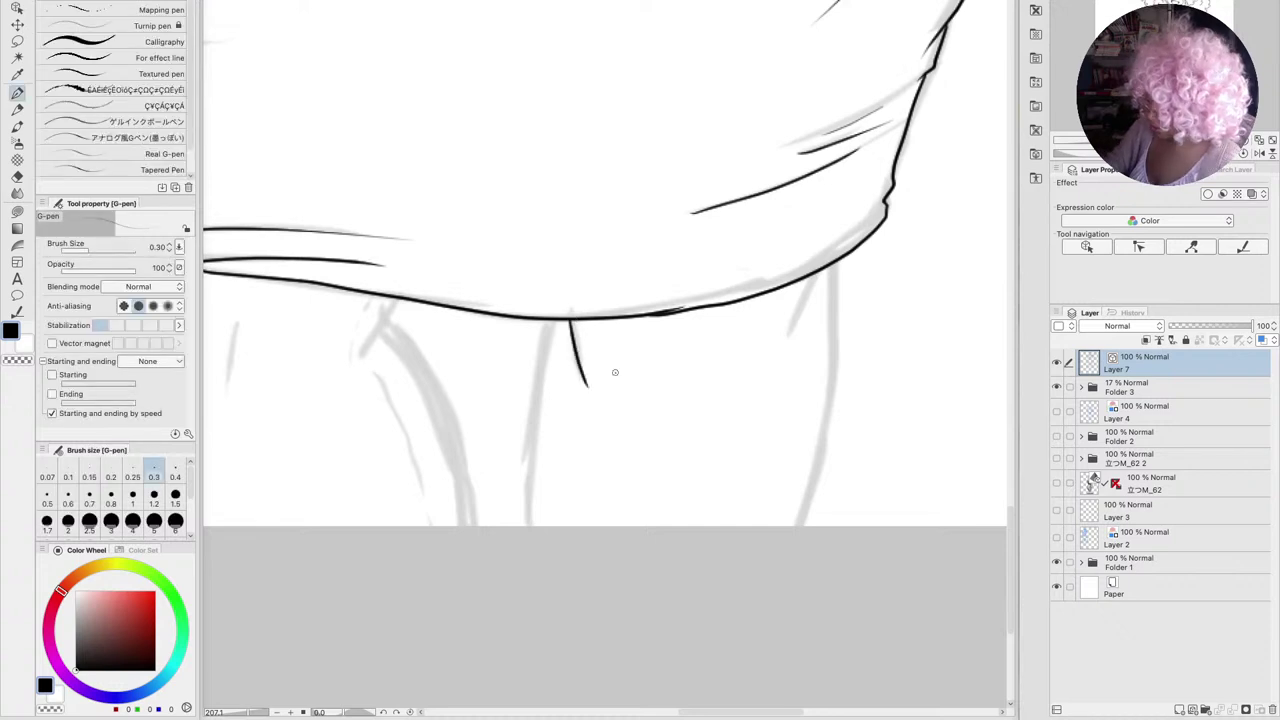
{"action": "left_click_drag", "start_coordinate": [812, 276], "coordinate": [782, 368]}
{"action": "left_click_drag", "start_coordinate": [836, 262], "coordinate": [782, 577]}
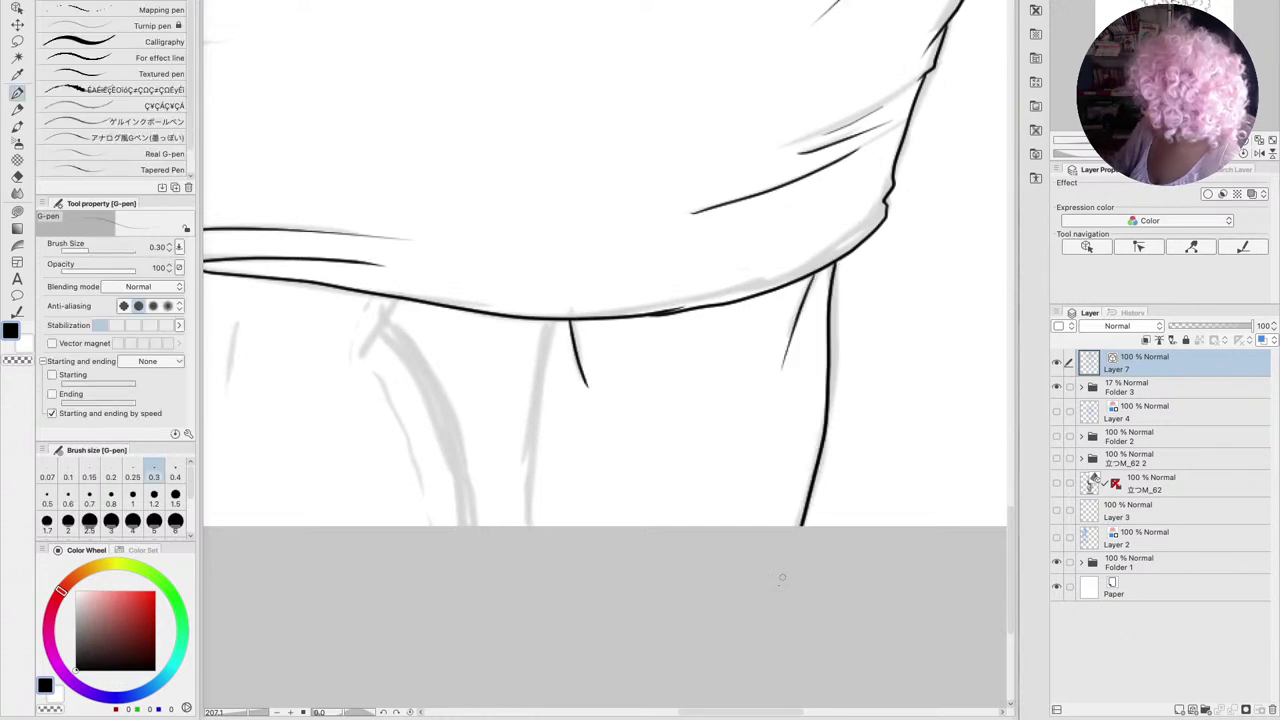
{"action": "left_click_drag", "start_coordinate": [548, 321], "coordinate": [526, 526]}
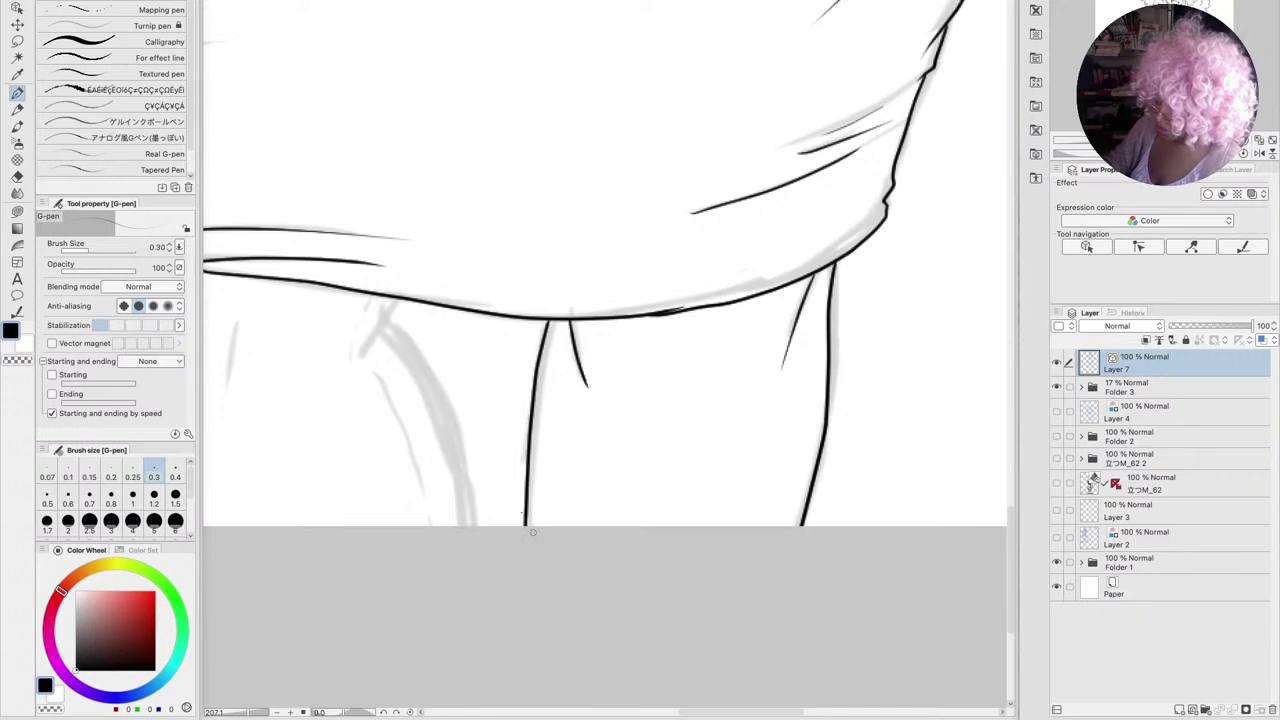
Ink the left leg's outer contour and add creases under the hem and across the skirt
{"action": "key", "text": "space"}
{"action": "left_click_drag", "start_coordinate": [433, 438], "coordinate": [729, 463]}
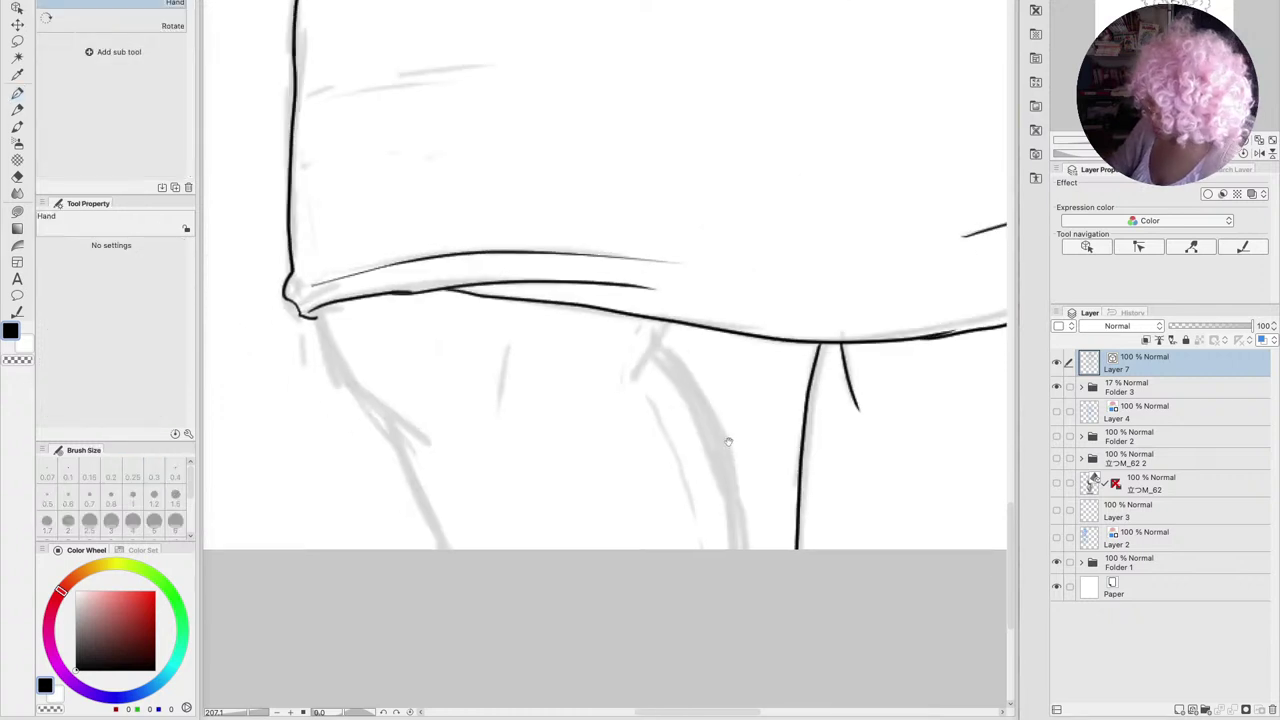
{"action": "mouse_move", "coordinate": [666, 321]}
{"action": "left_mouse_down"}
{"action": "mouse_move", "coordinate": [633, 387]}
{"action": "mouse_move", "coordinate": [695, 398]}
{"action": "mouse_move", "coordinate": [740, 555]}
{"action": "left_mouse_up"}
{"action": "left_click_drag", "start_coordinate": [312, 312], "coordinate": [440, 466]}
{"action": "left_click_drag", "start_coordinate": [388, 418], "coordinate": [448, 550]}
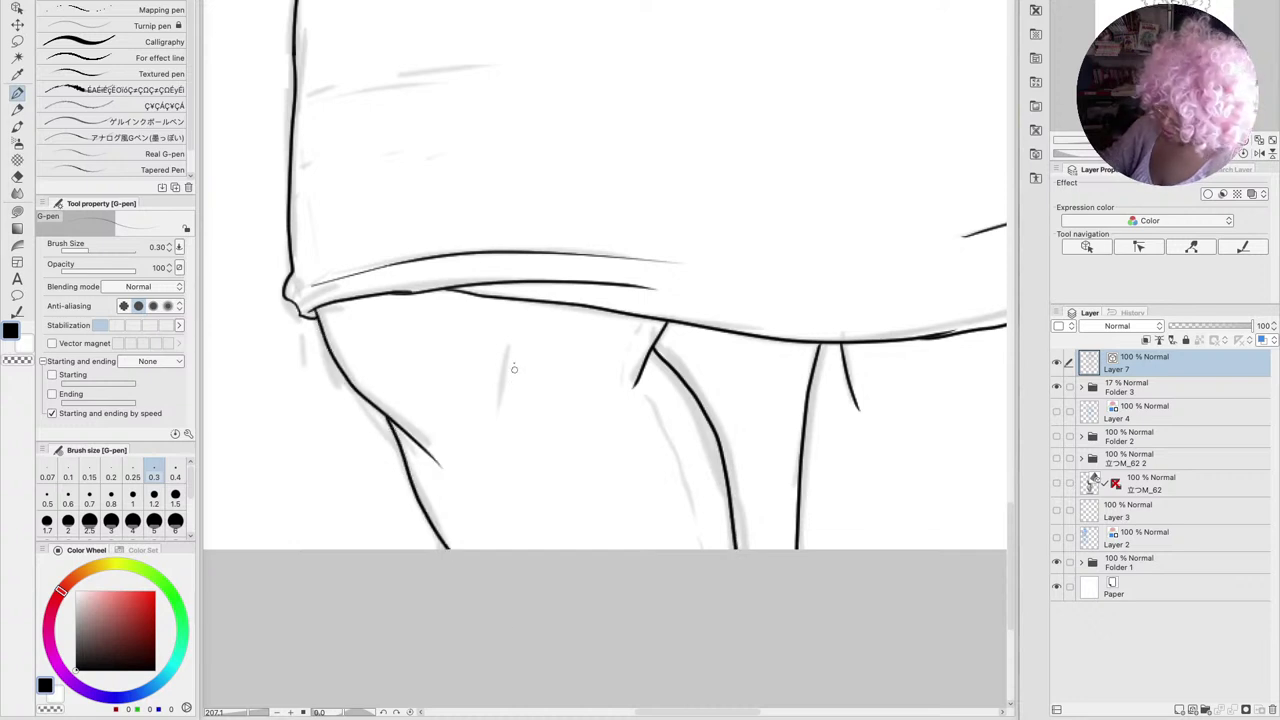
{"action": "left_click_drag", "start_coordinate": [509, 348], "coordinate": [504, 420]}
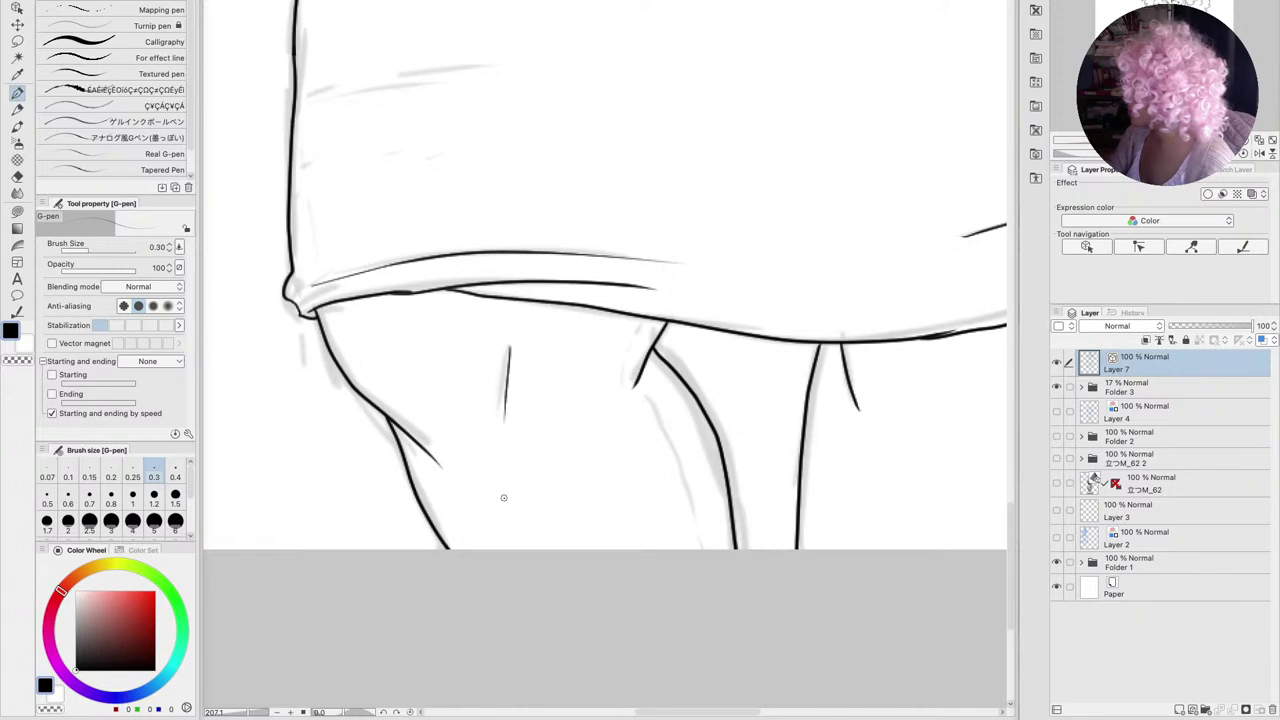
{"action": "scroll", "coordinate": [485, 518], "scroll_direction": "down", "scroll_amount": 5}
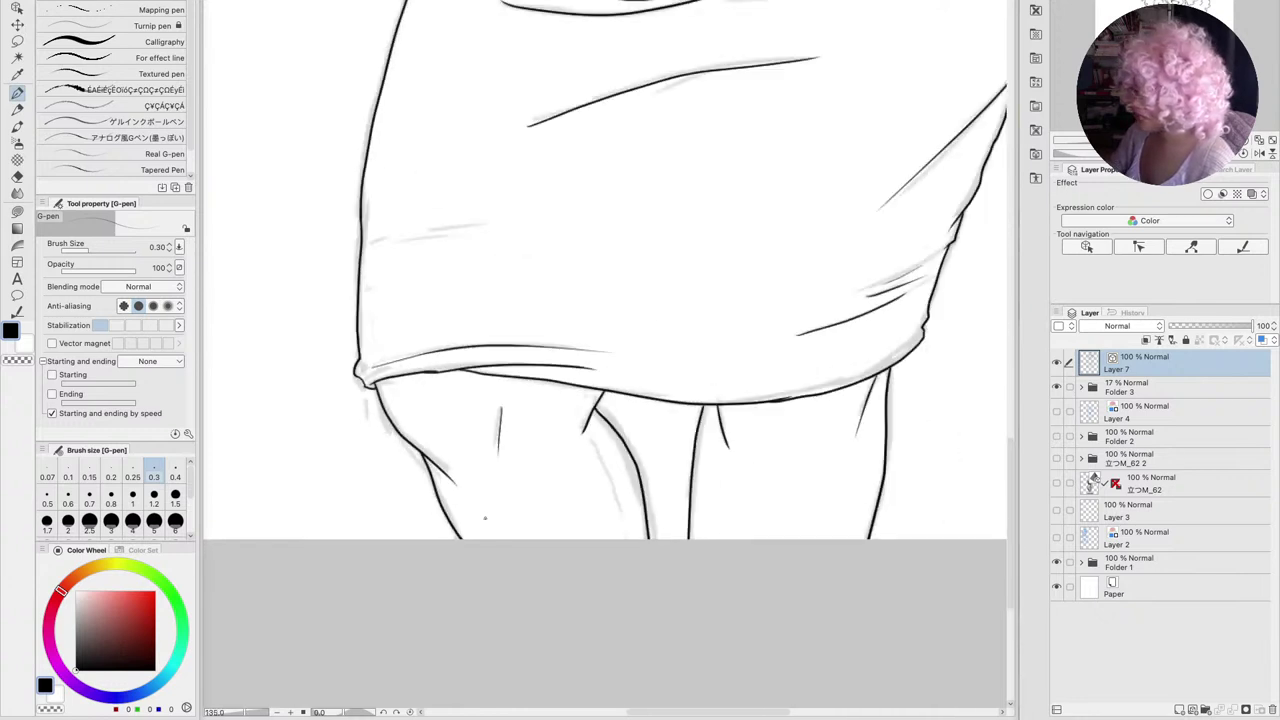
{"action": "left_click_drag", "start_coordinate": [400, 298], "coordinate": [478, 284]}
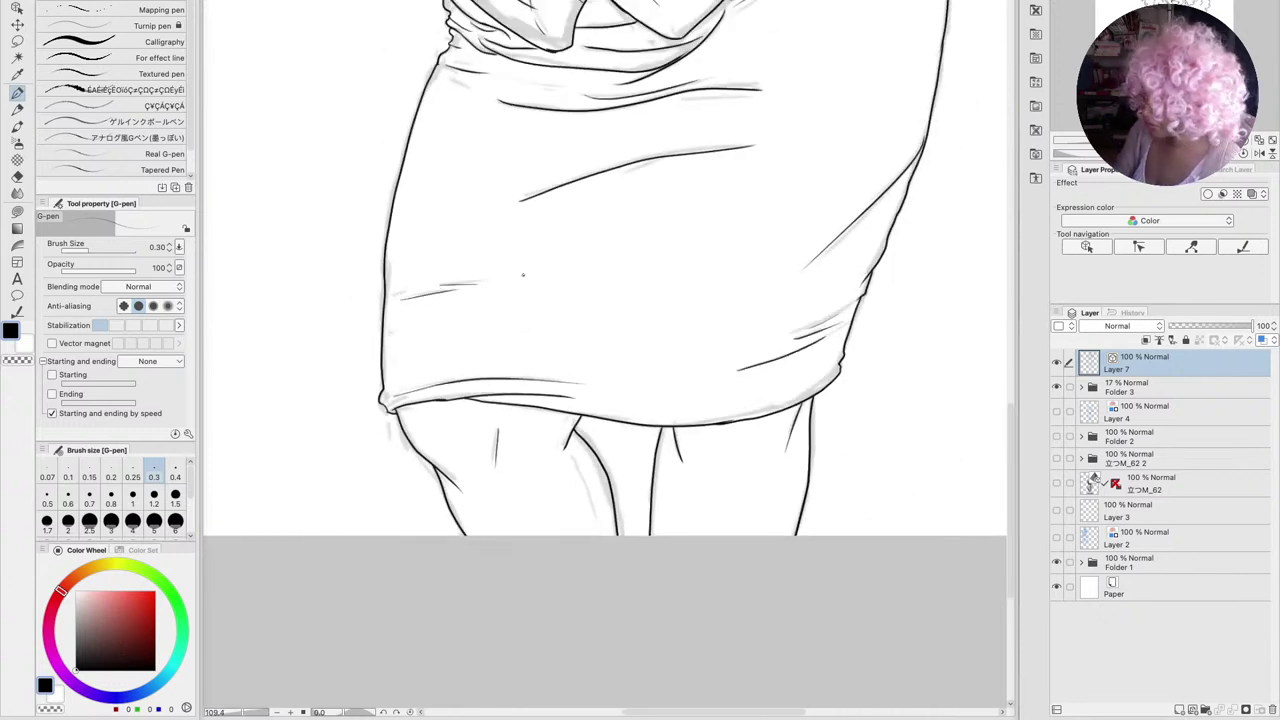
{"action": "scroll", "coordinate": [522, 274], "scroll_direction": "down", "scroll_amount": 5}
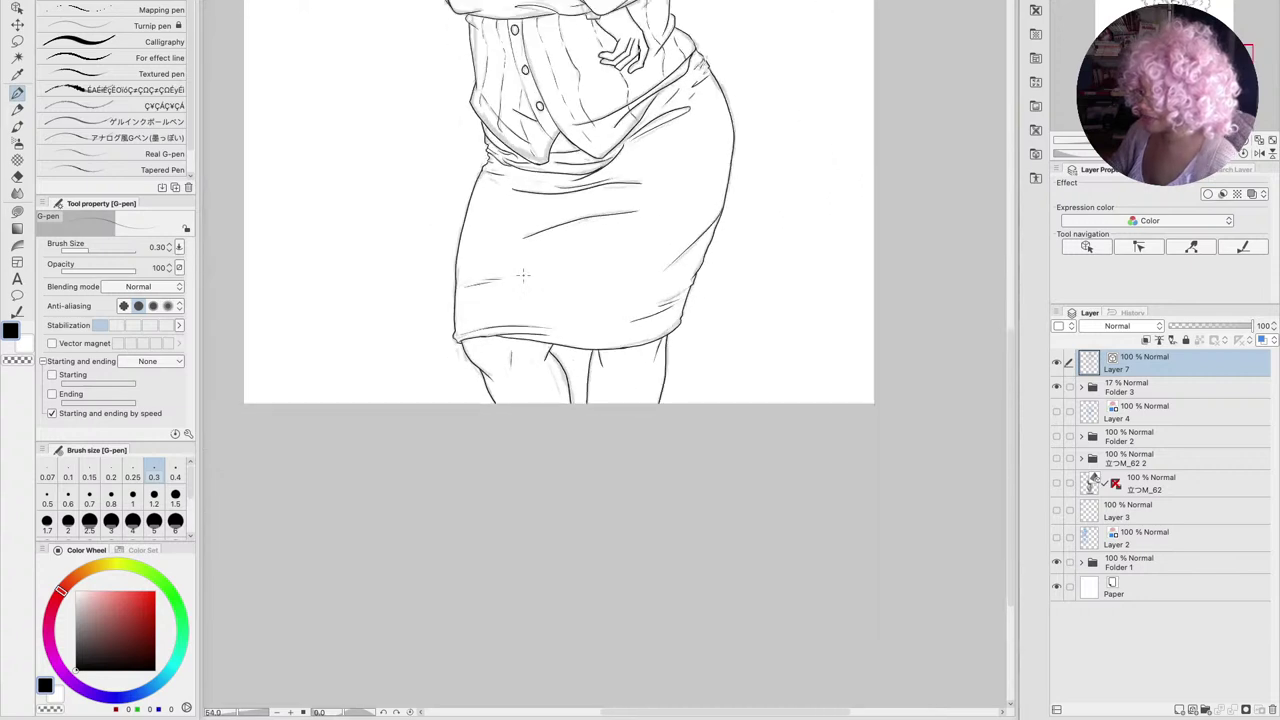
Pan to the figure's head and compare layers by toggling Folder 3 and hiding Layer 7
{"action": "key", "text": "space"}
{"action": "left_click_drag", "start_coordinate": [522, 274], "coordinate": [531, 561]}
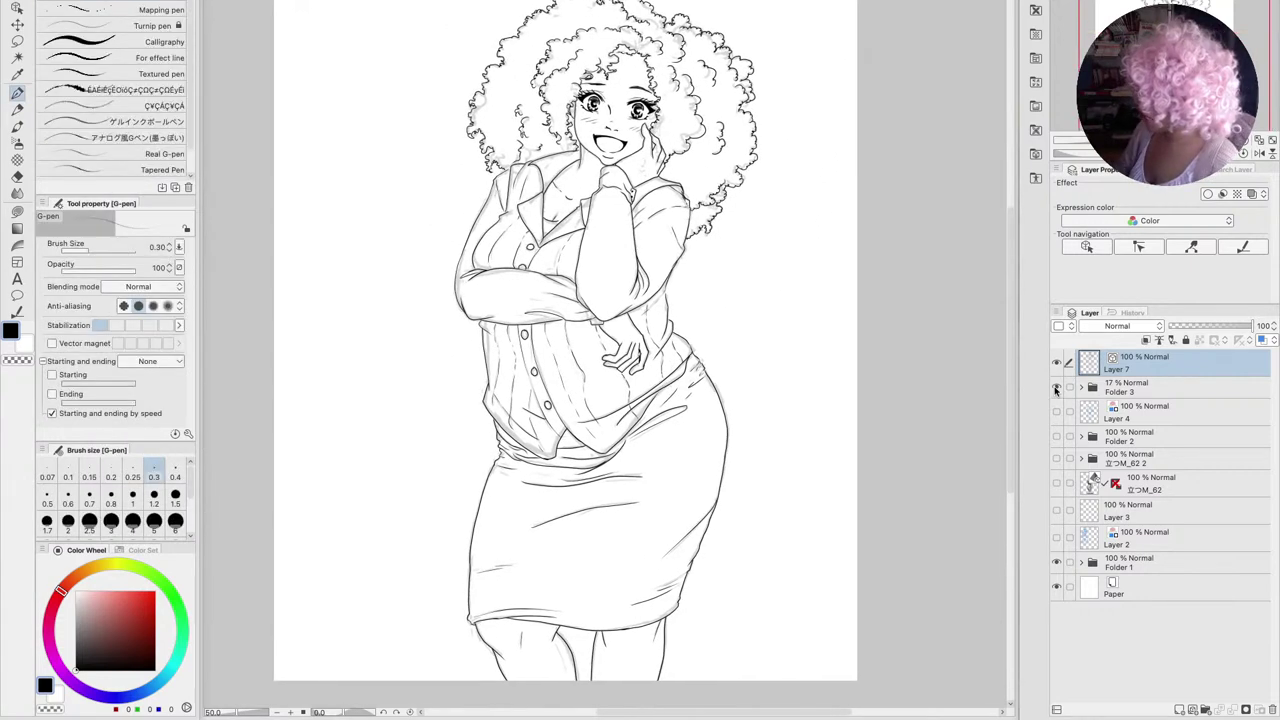
{"action": "left_click", "coordinate": [1057, 389]}
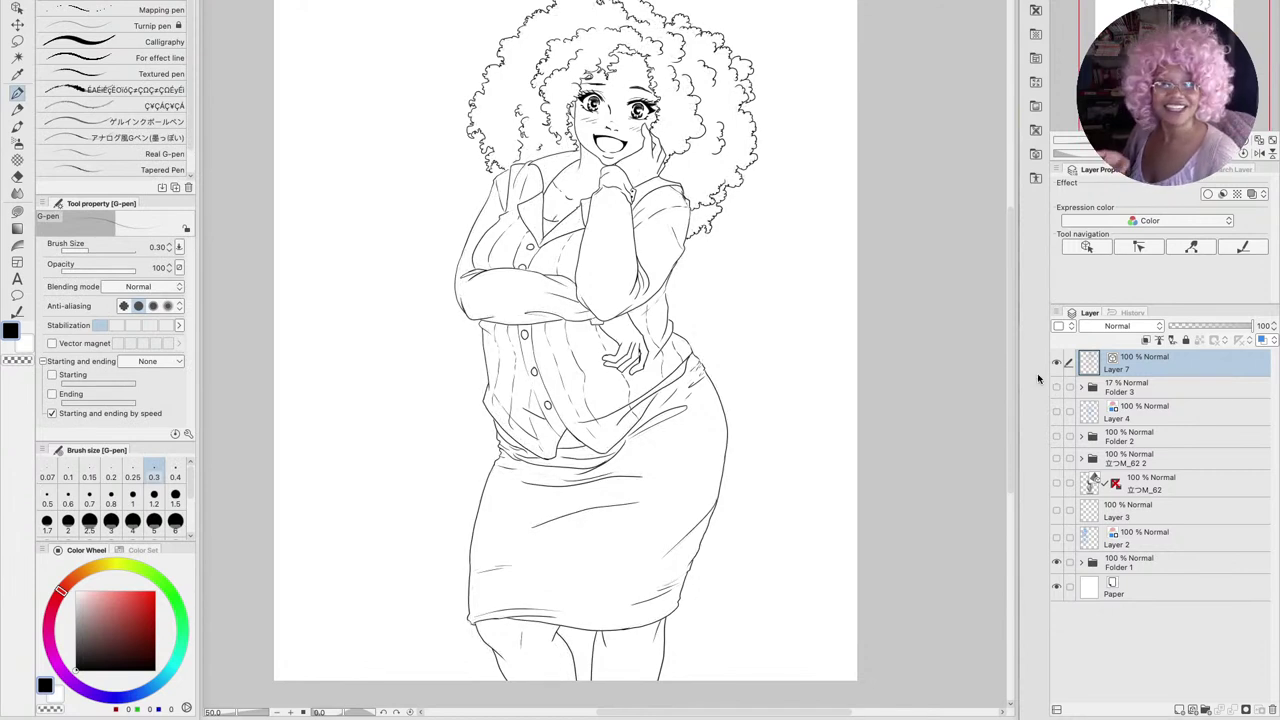
{"action": "scroll", "coordinate": [1008, 365], "scroll_direction": "up", "scroll_amount": 2}
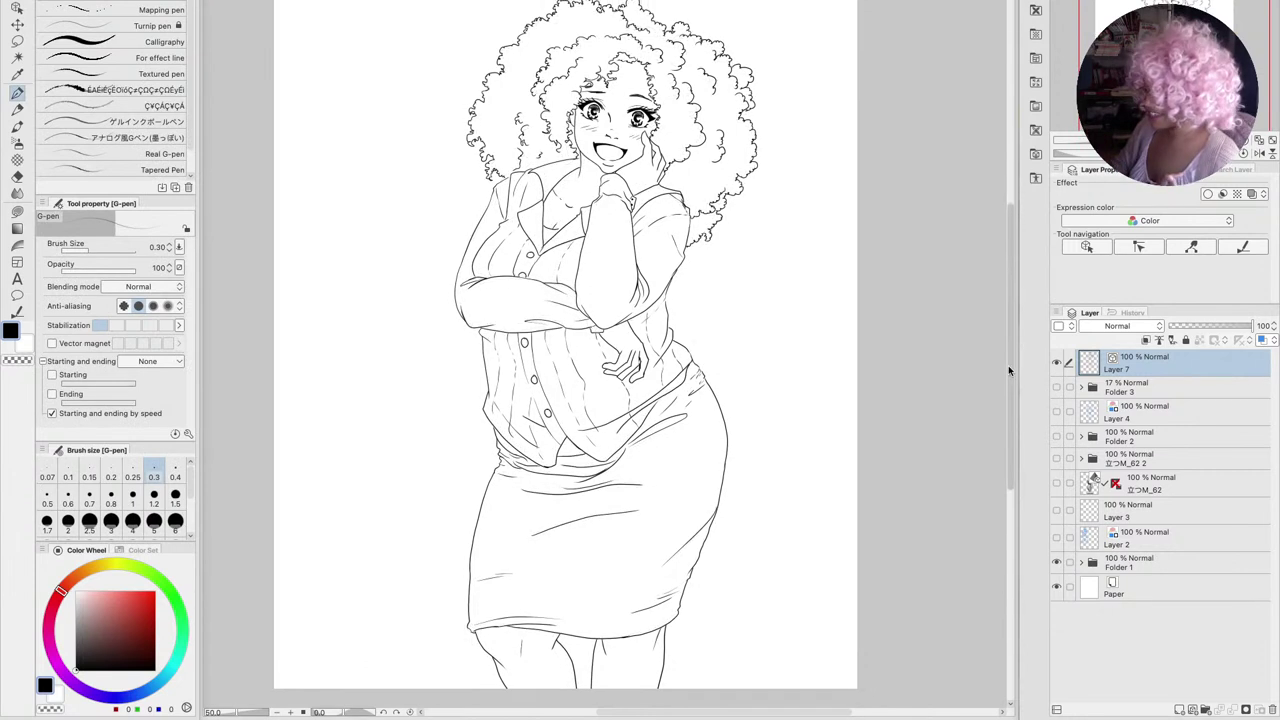
{"action": "left_click", "coordinate": [1057, 388]}
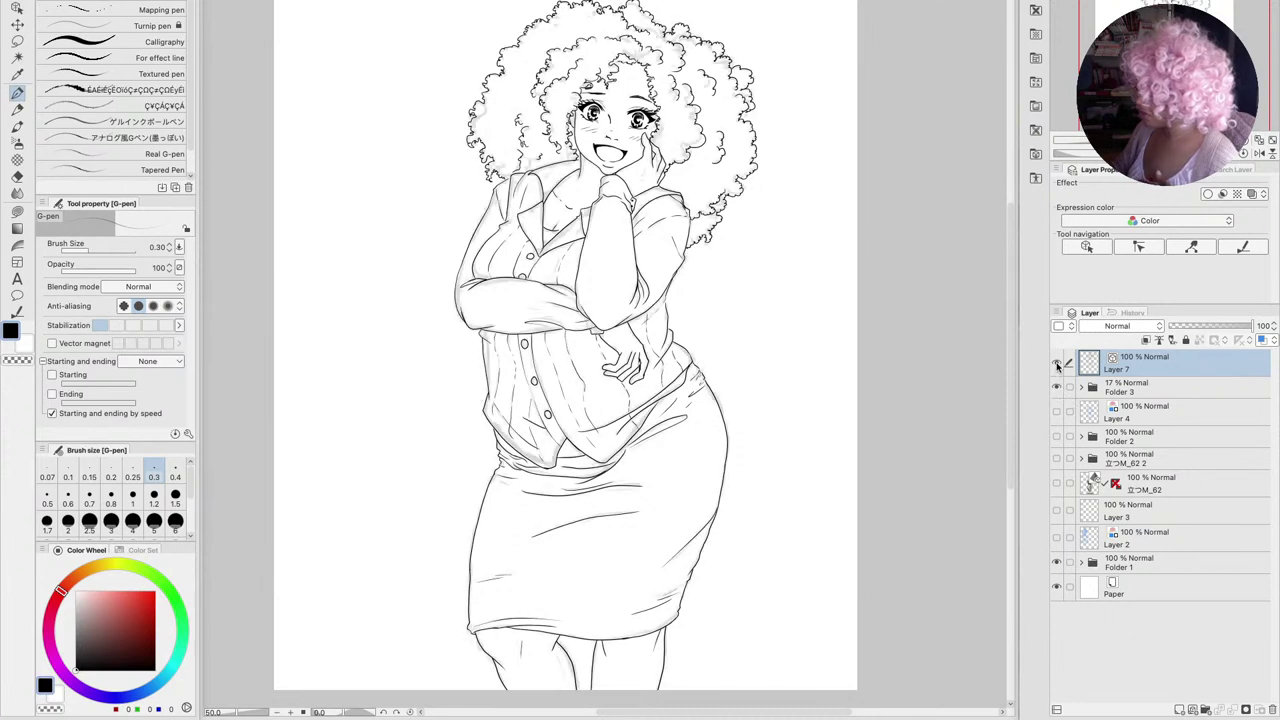
{"action": "left_click", "coordinate": [1057, 363]}
Select Folder 3, lower its opacity, and check the lines with the sketch hidden
{"action": "left_click", "coordinate": [1143, 392]}
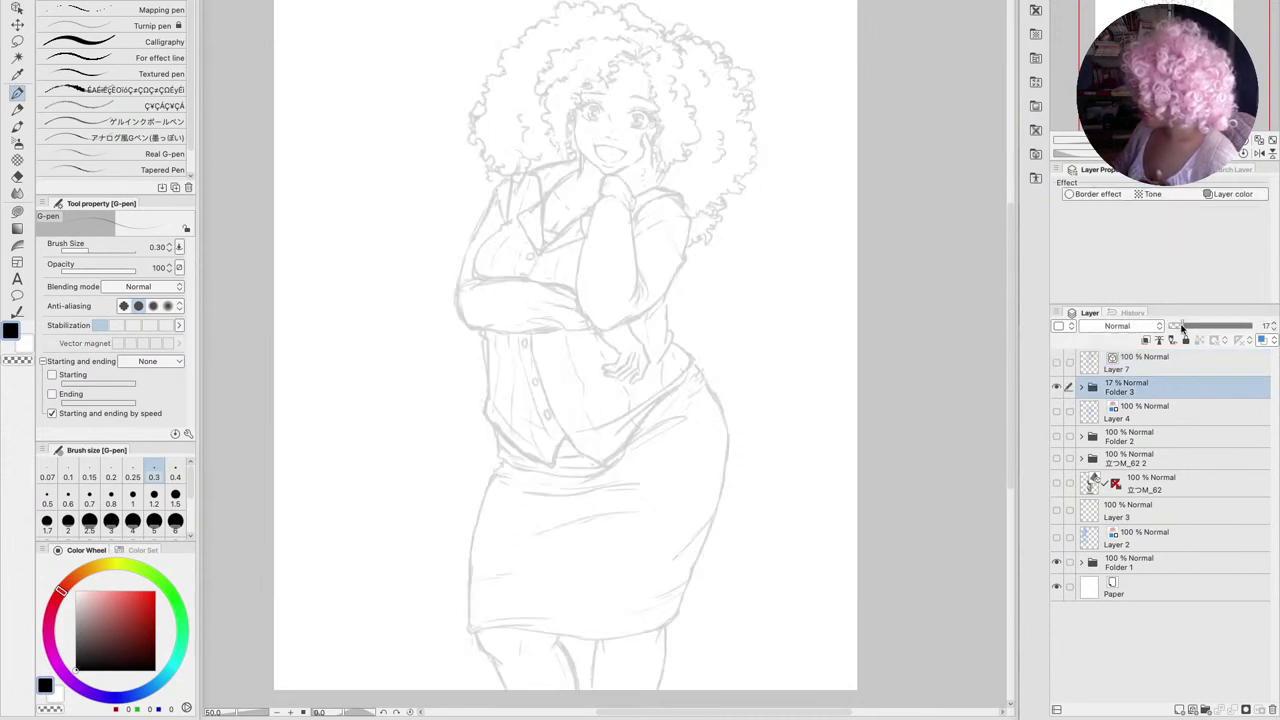
{"action": "left_click_drag", "start_coordinate": [1184, 327], "coordinate": [1177, 328]}
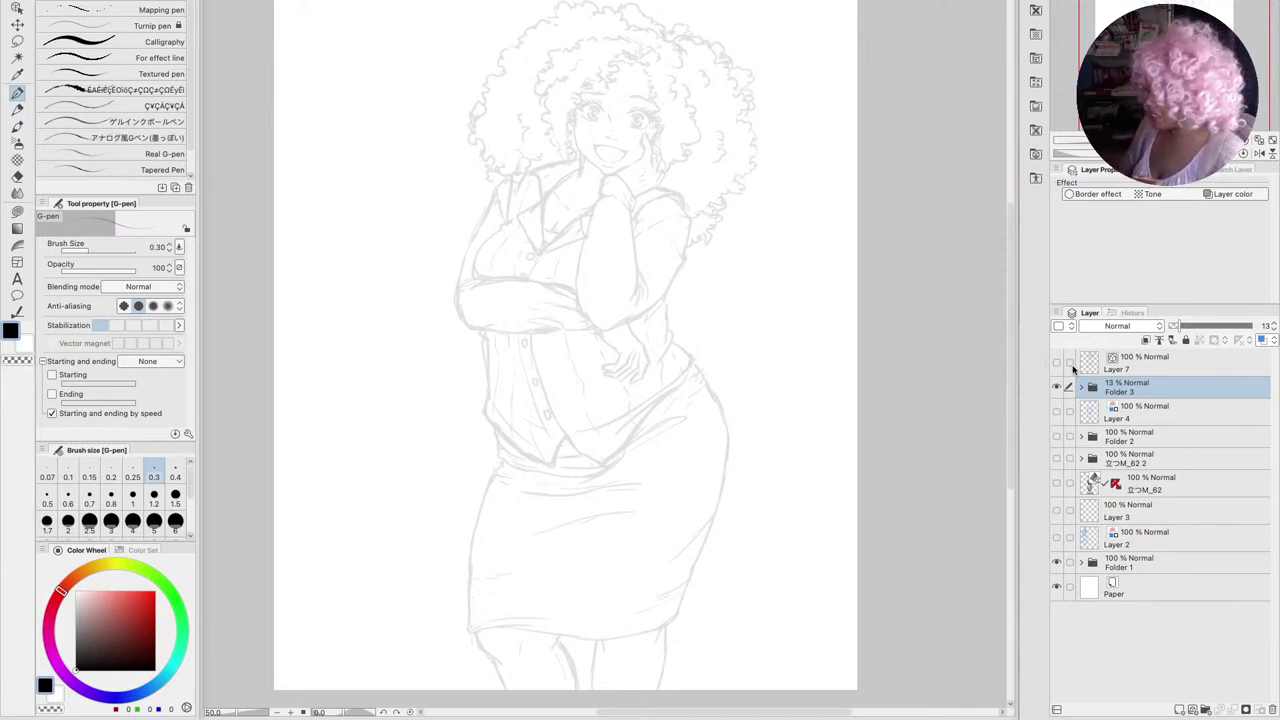
{"action": "left_click", "coordinate": [1056, 362]}
{"action": "left_click", "coordinate": [1057, 389]}
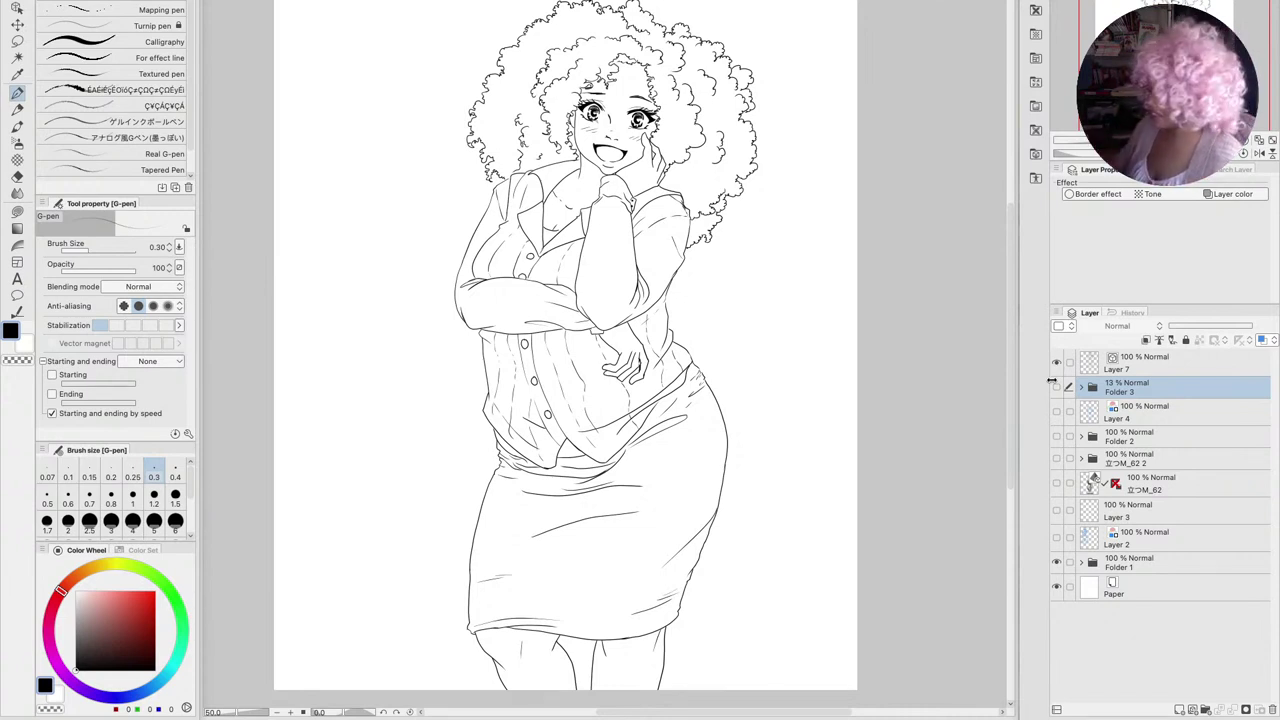
{"action": "left_click", "coordinate": [1056, 387]}
Set Folder 3 to 10% opacity, show Layer 7, and hide the sketch
{"action": "mouse_move", "coordinate": [1176, 326]}
{"action": "left_mouse_down"}
{"action": "mouse_move", "coordinate": [1262, 328]}
{"action": "mouse_move", "coordinate": [1180, 328]}
{"action": "left_mouse_up"}
{"action": "left_click", "coordinate": [1057, 364]}
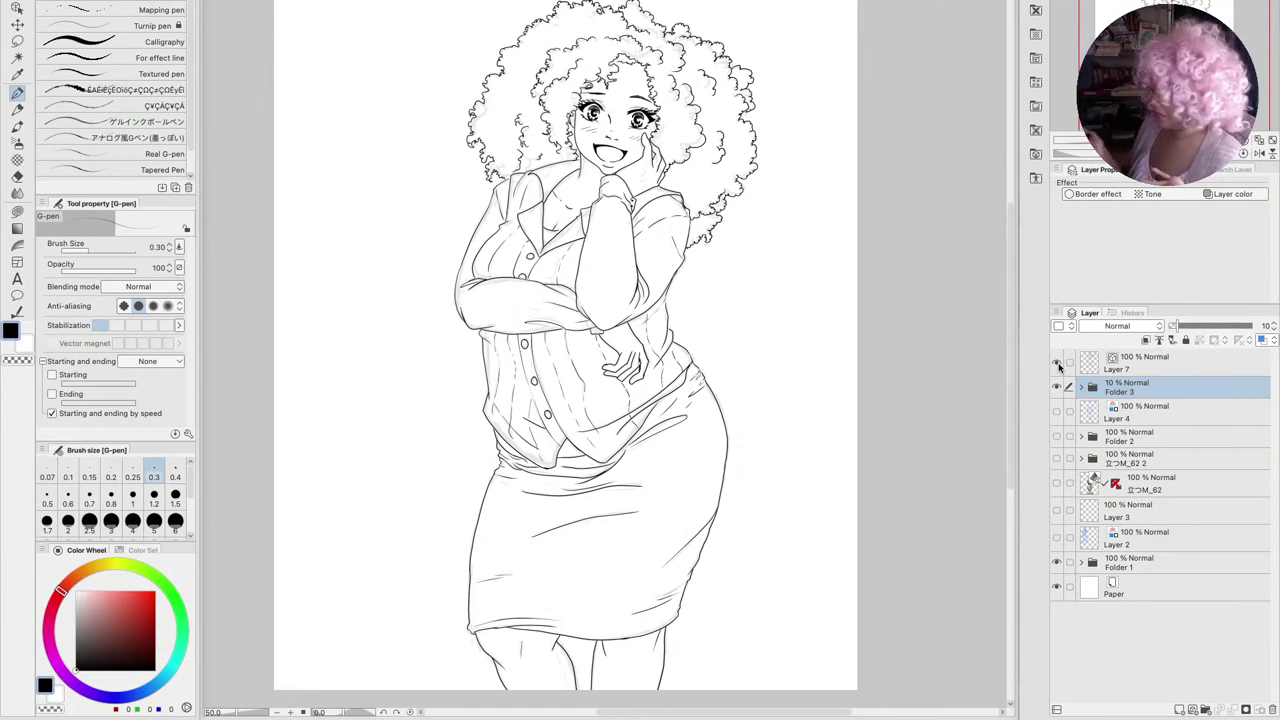
{"action": "left_click", "coordinate": [1058, 385]}
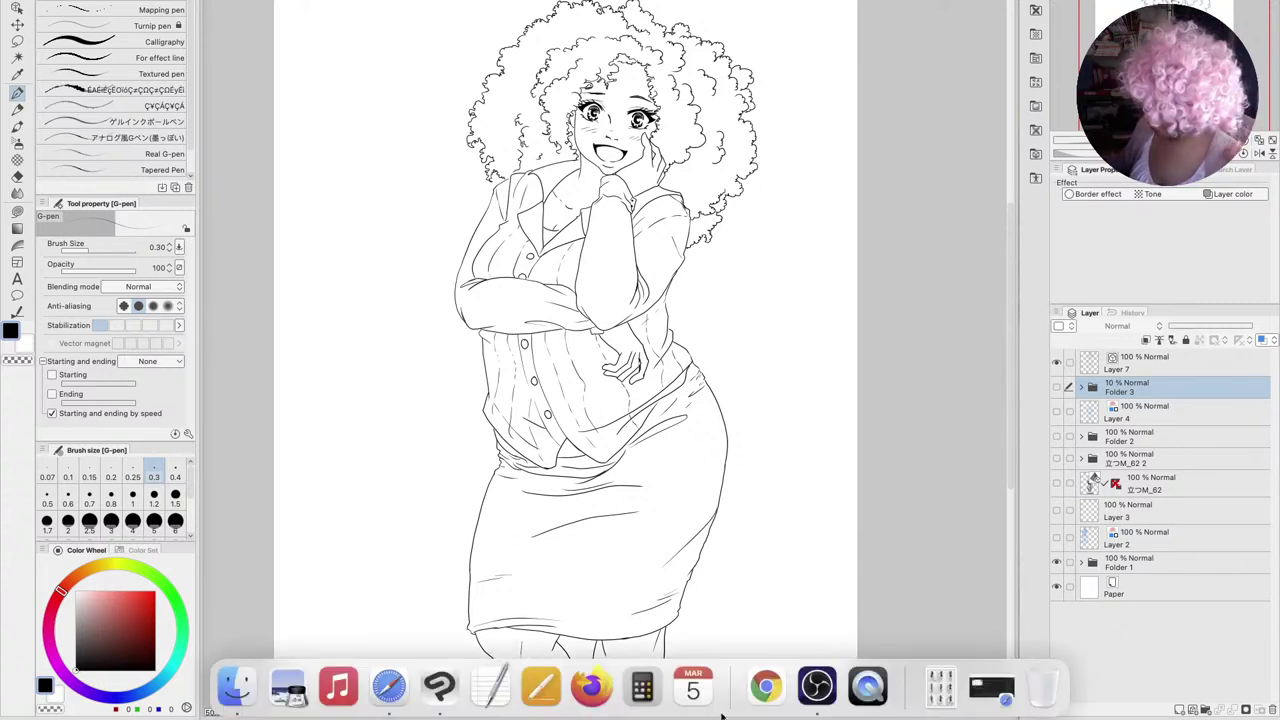
Restore the minimized YouTube Studio live-streaming window from the macOS Dock
{"action": "left_click", "coordinate": [955, 687]}
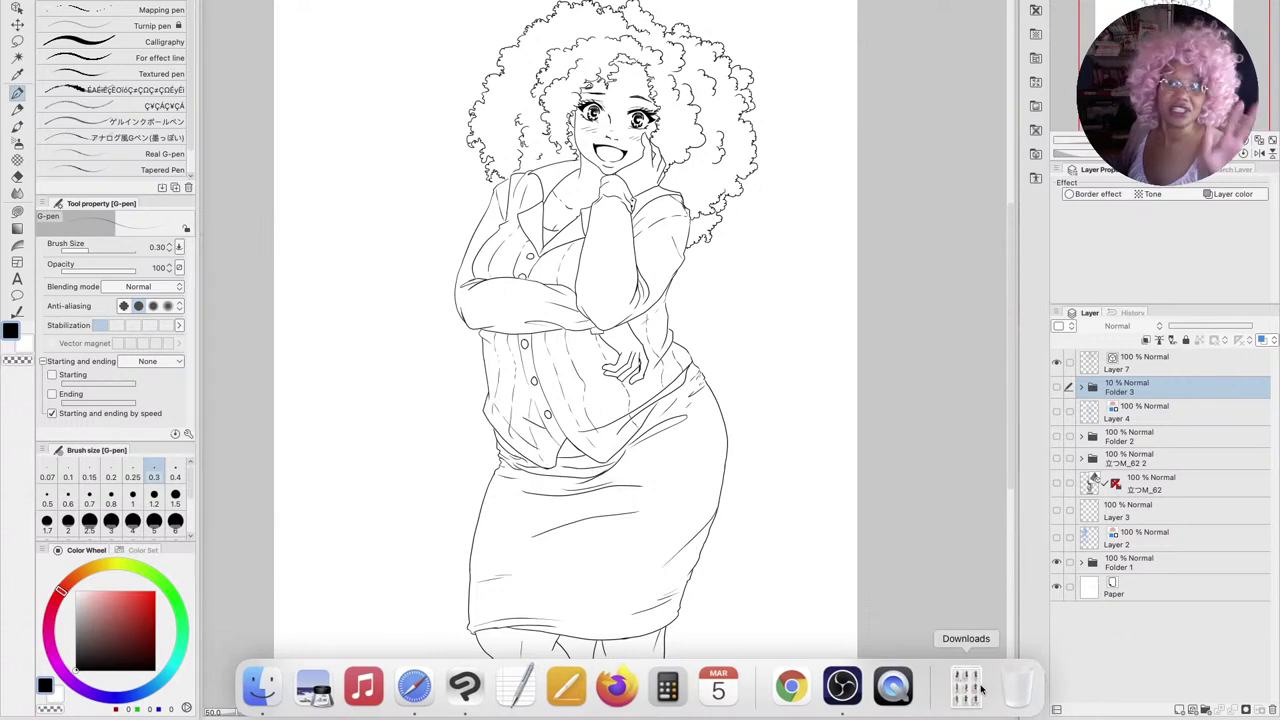